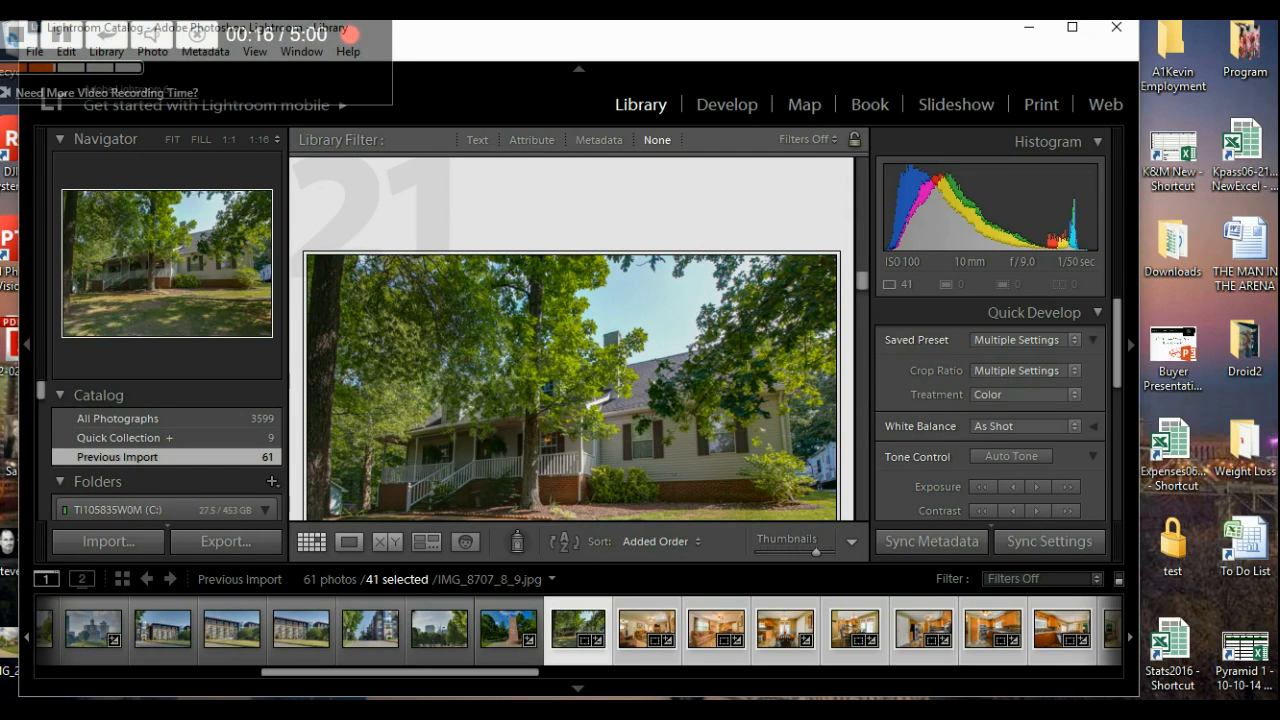
- Bring the File Explorer window for the PhotomatixResults01 folder to the front
mouse_move(587, 627)
left_click(649, 568)
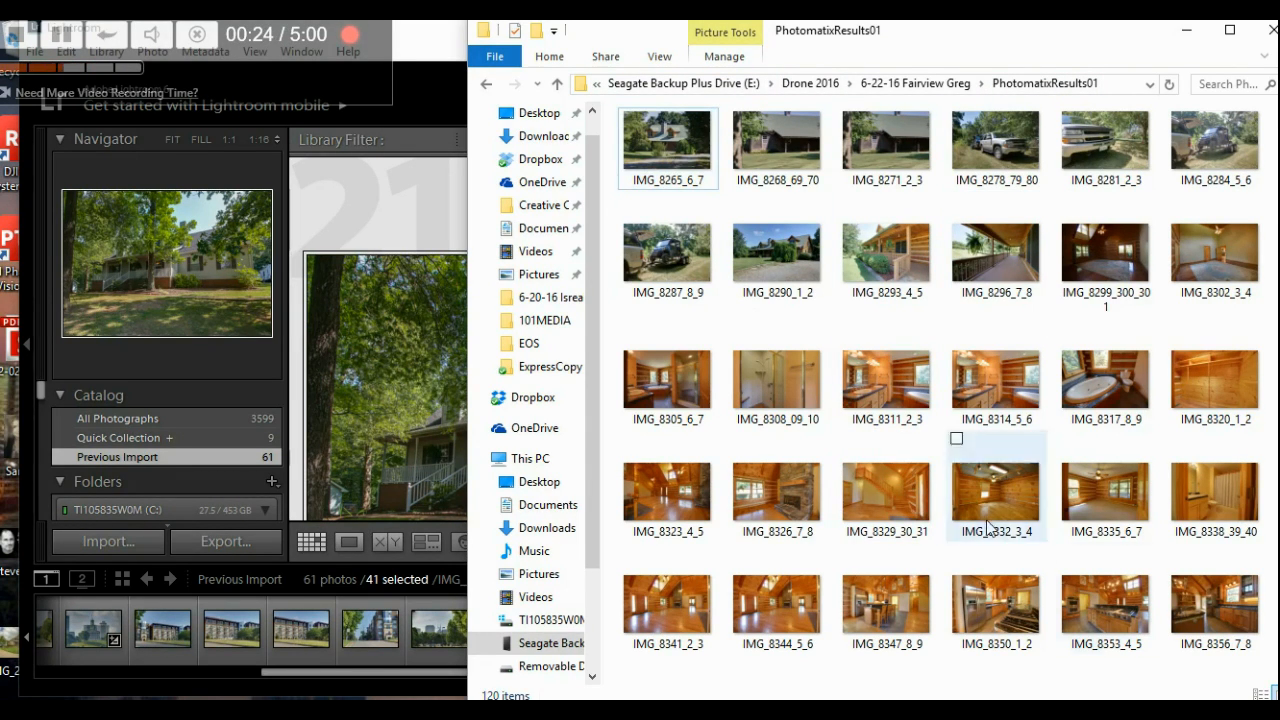
- Select IMG_8265_6_7 in Explorer, open Lightroom's Import dialog, and drag the photo onto it
left_click(681, 152)
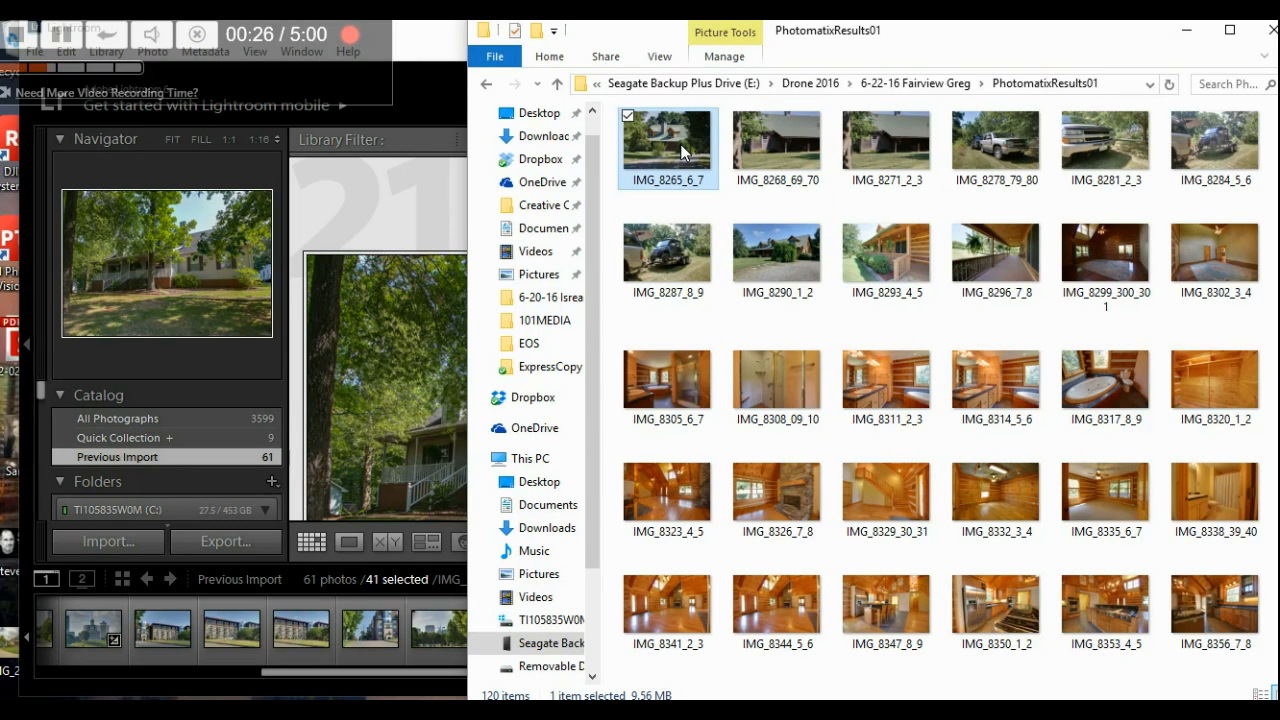
left_click(444, 46)
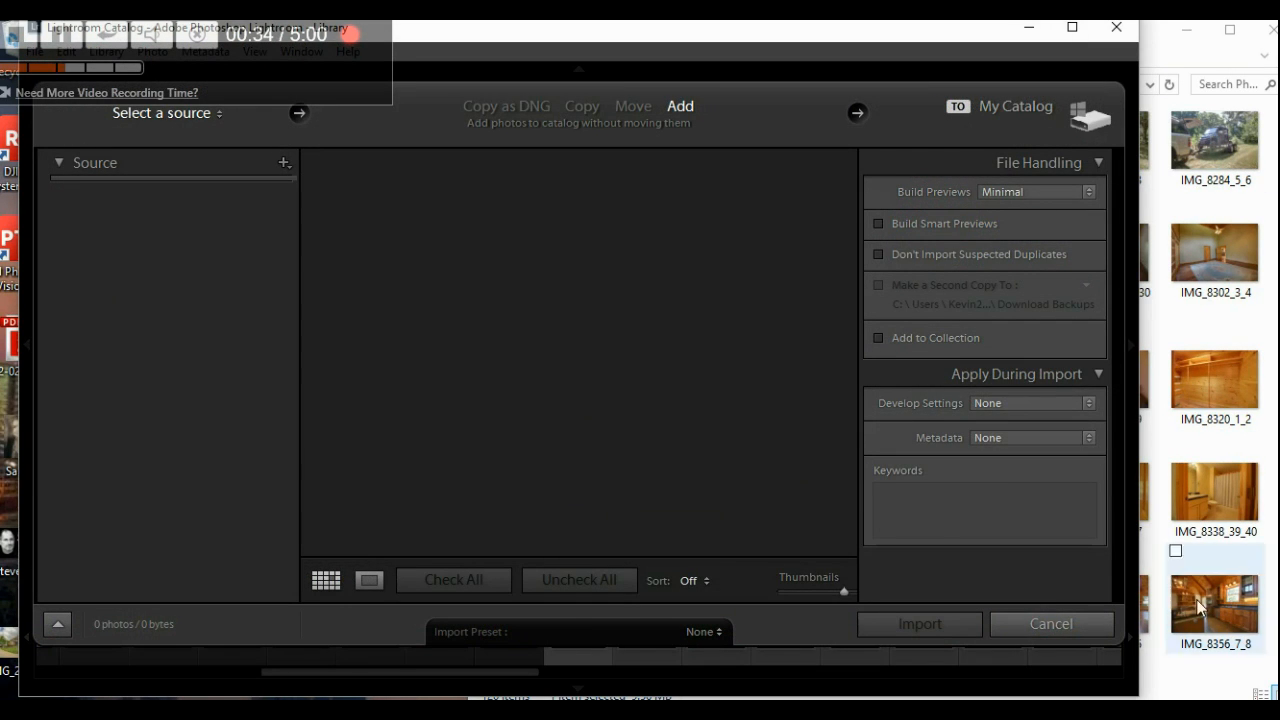
left_click(1168, 678)
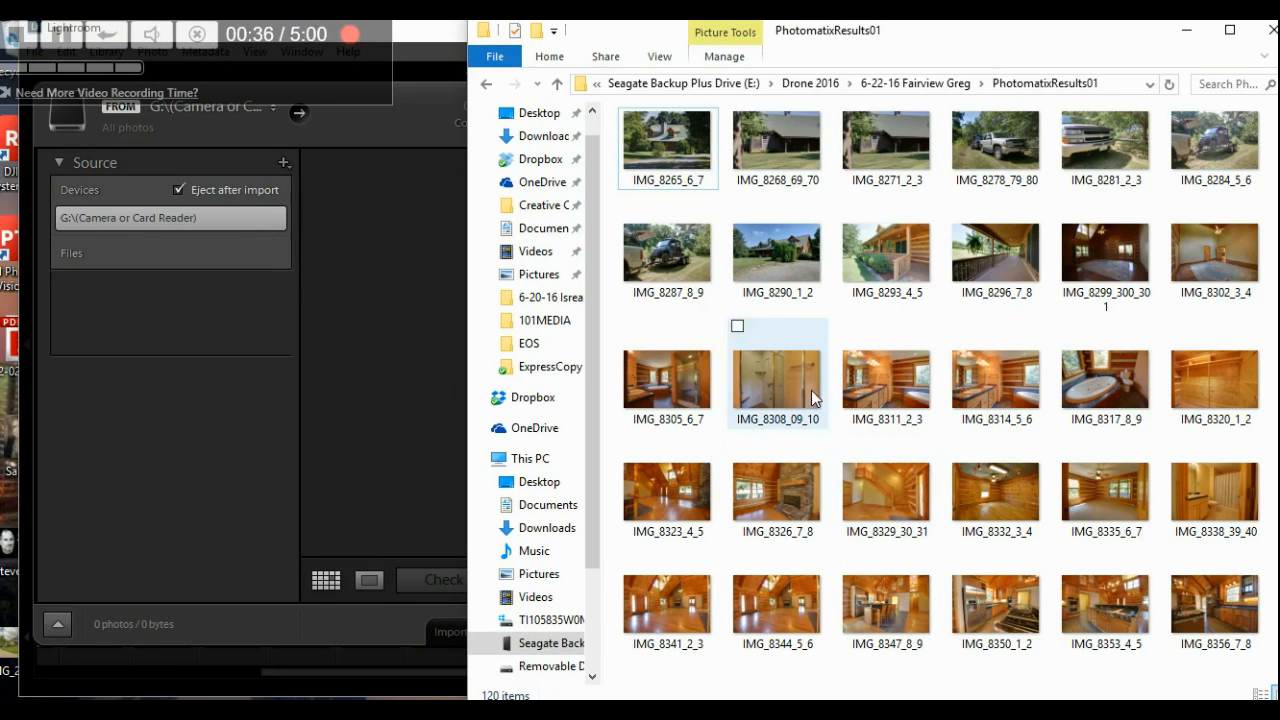
left_click(667, 141)
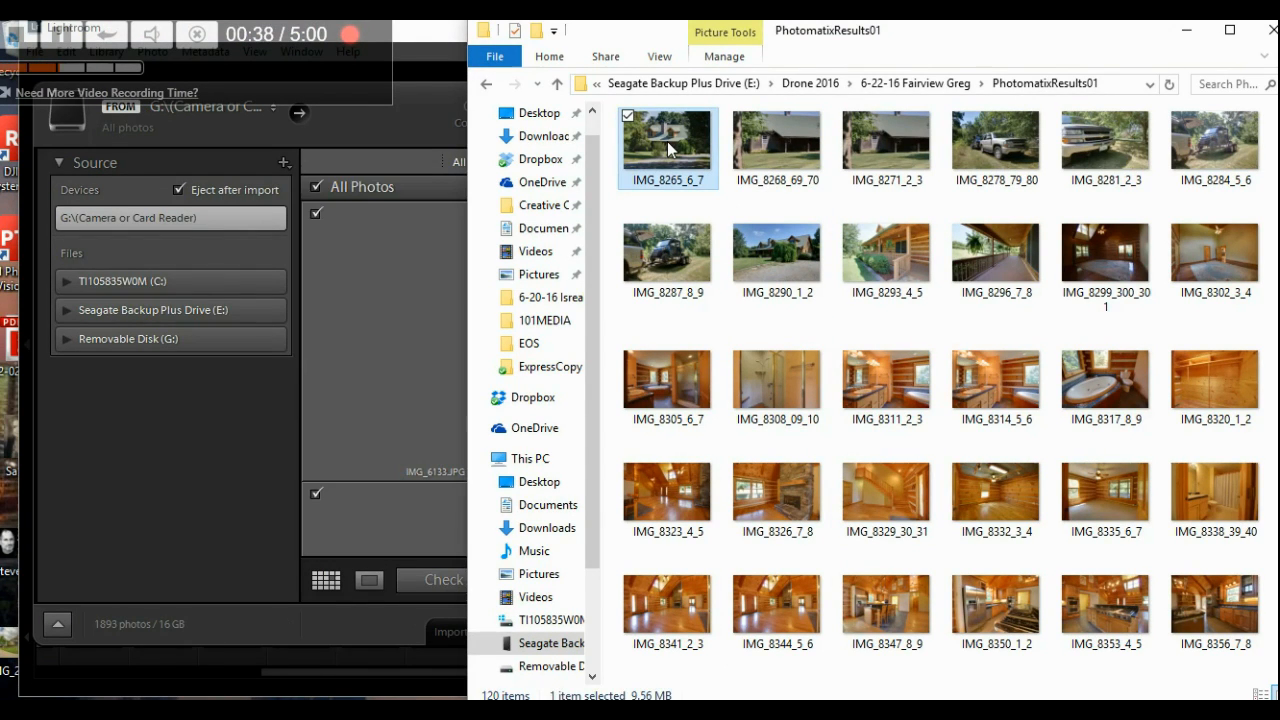
left_click_drag(667, 141, 418, 363)
- Set PhotomatixResults01 as the import source, check all 120 photos, and import them
left_click(1187, 32)
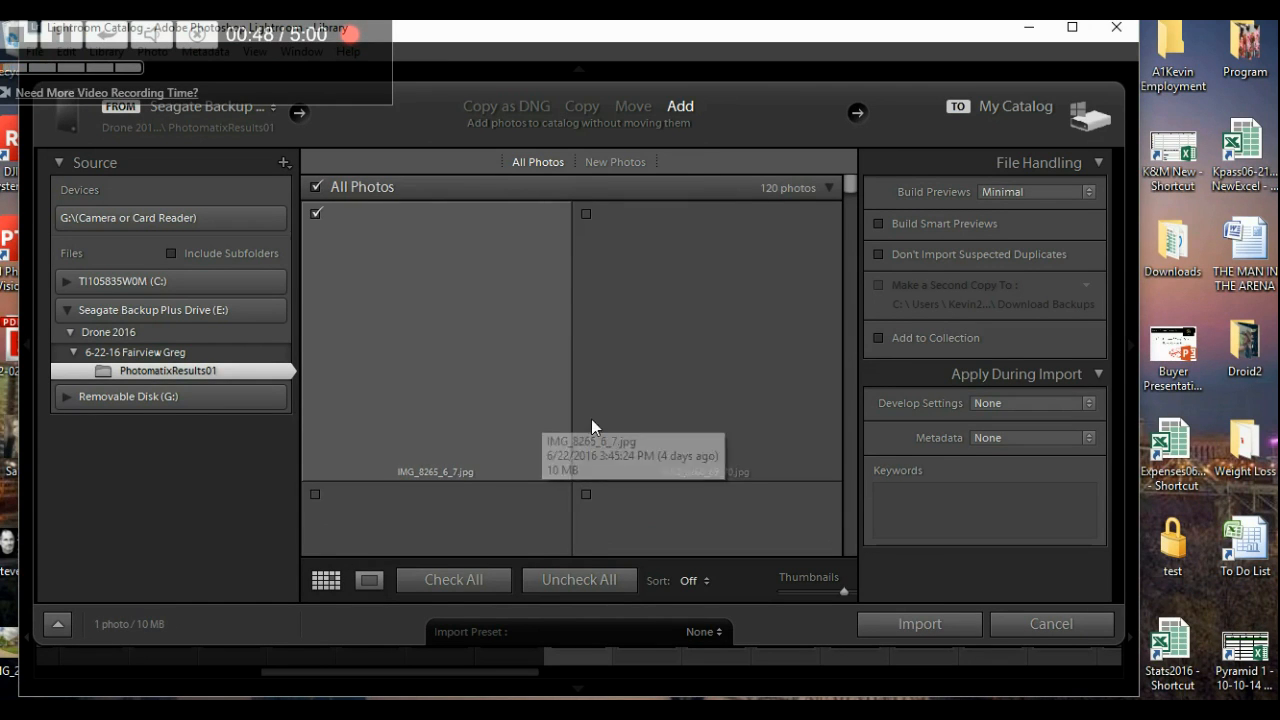
left_click(455, 582)
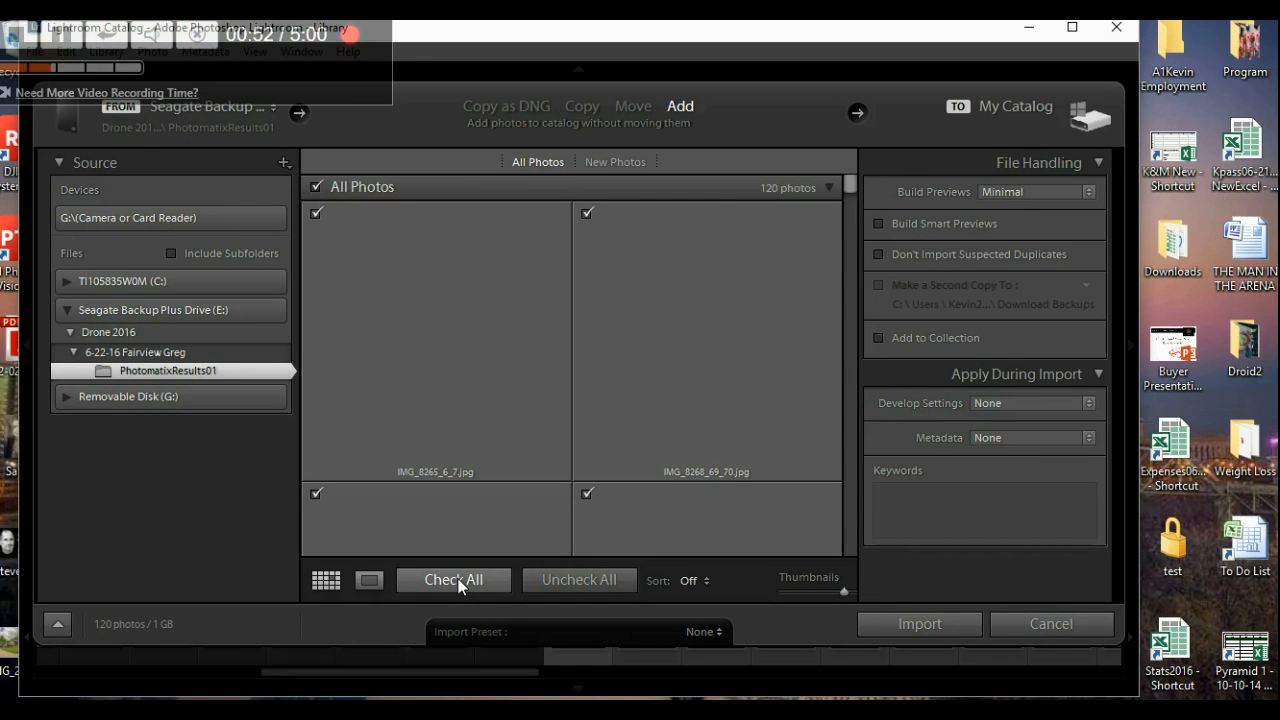
left_click(903, 626)
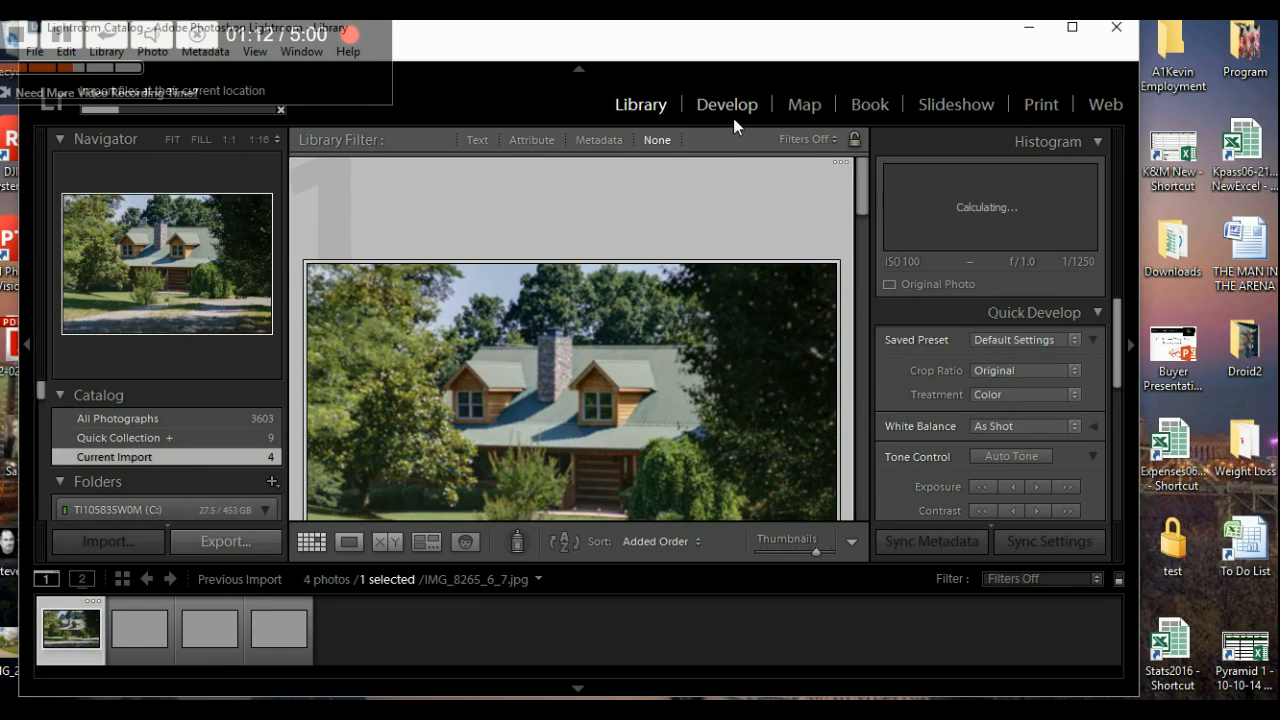
- Switch to Develop and select the barn photo IMG_8271_2_3 in the filmstrip
left_click(736, 107)
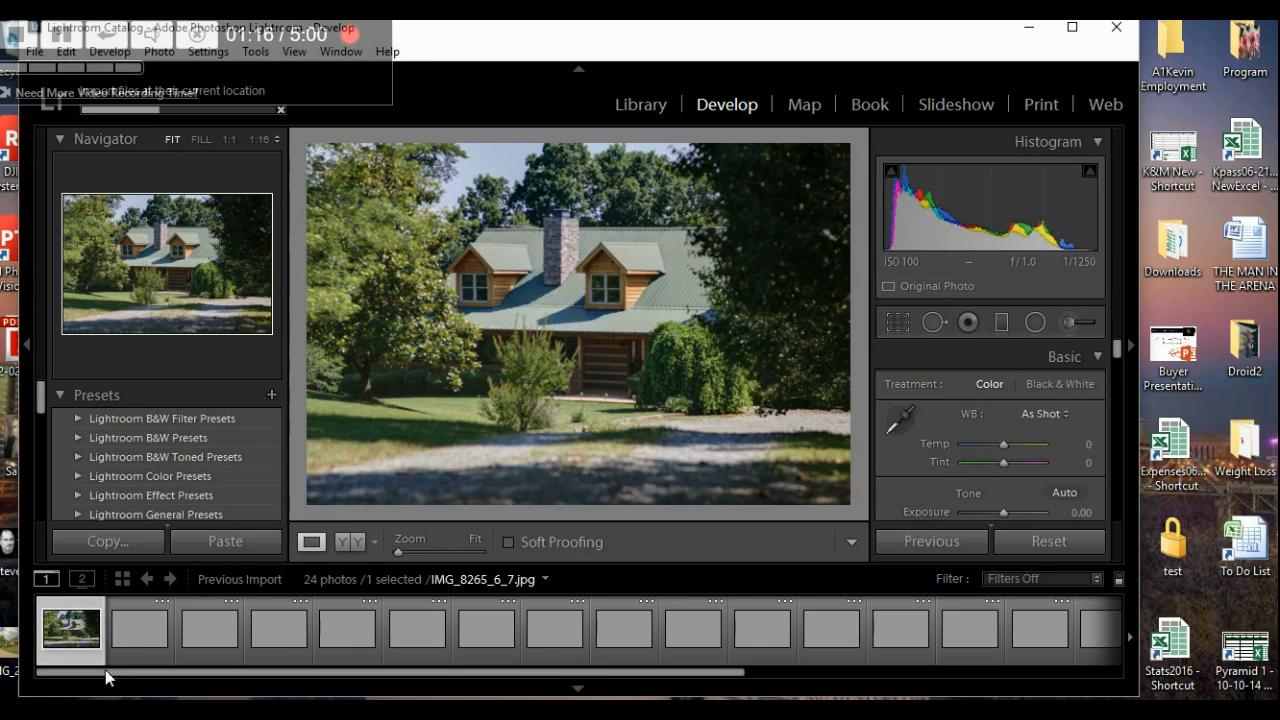
left_click(135, 610)
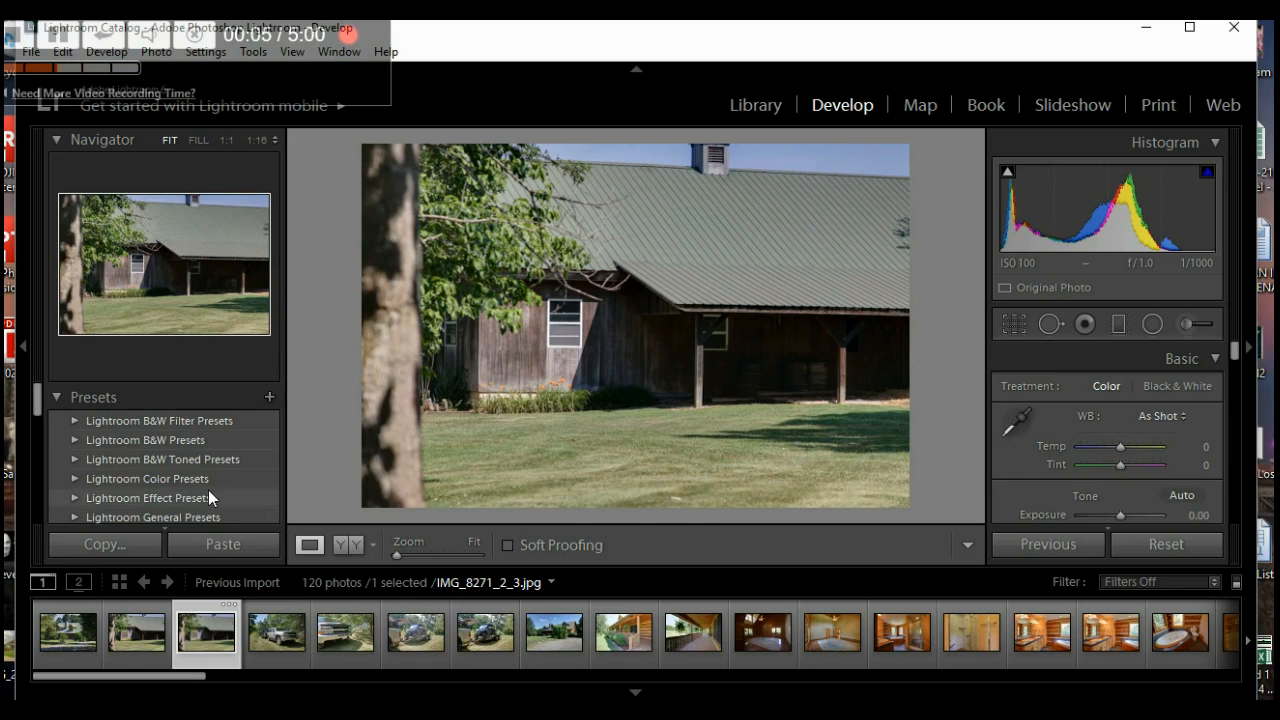
- Apply the Outside- Lite user preset to IMG_8271_2_3
scroll(212, 470, "down", 5)
scroll(215, 466, "down", 6)
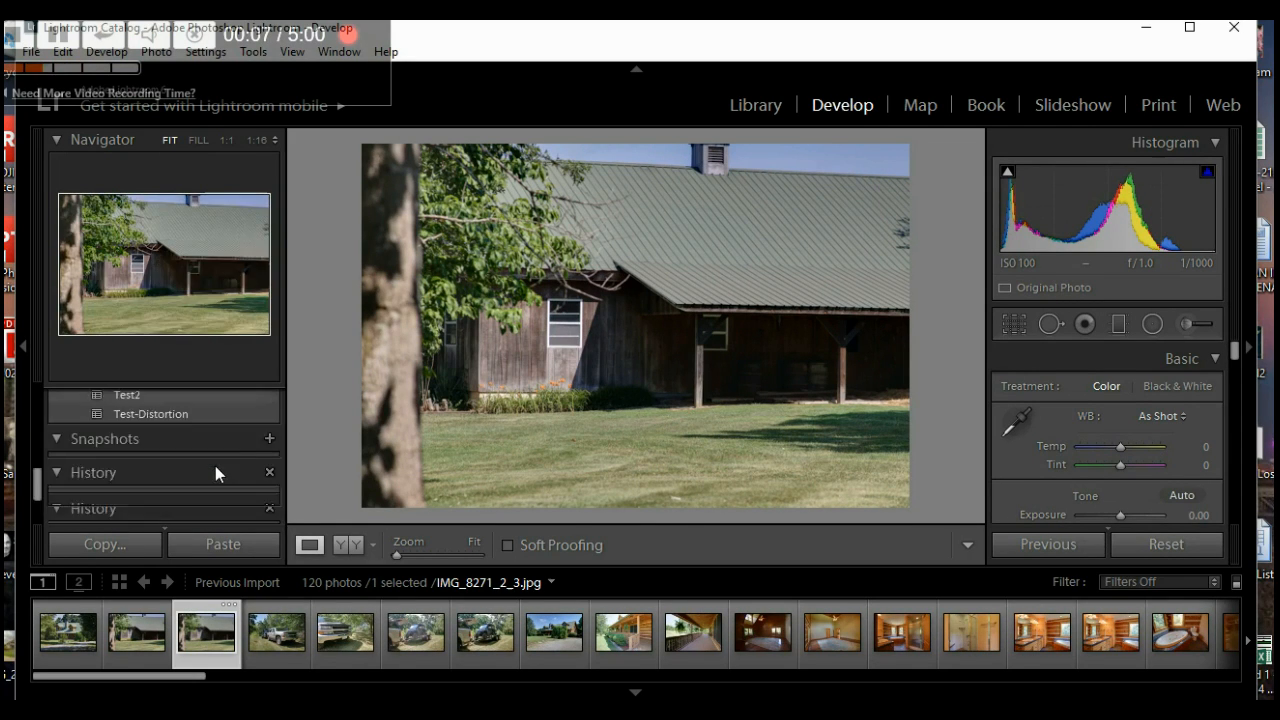
scroll(215, 466, "up", 5)
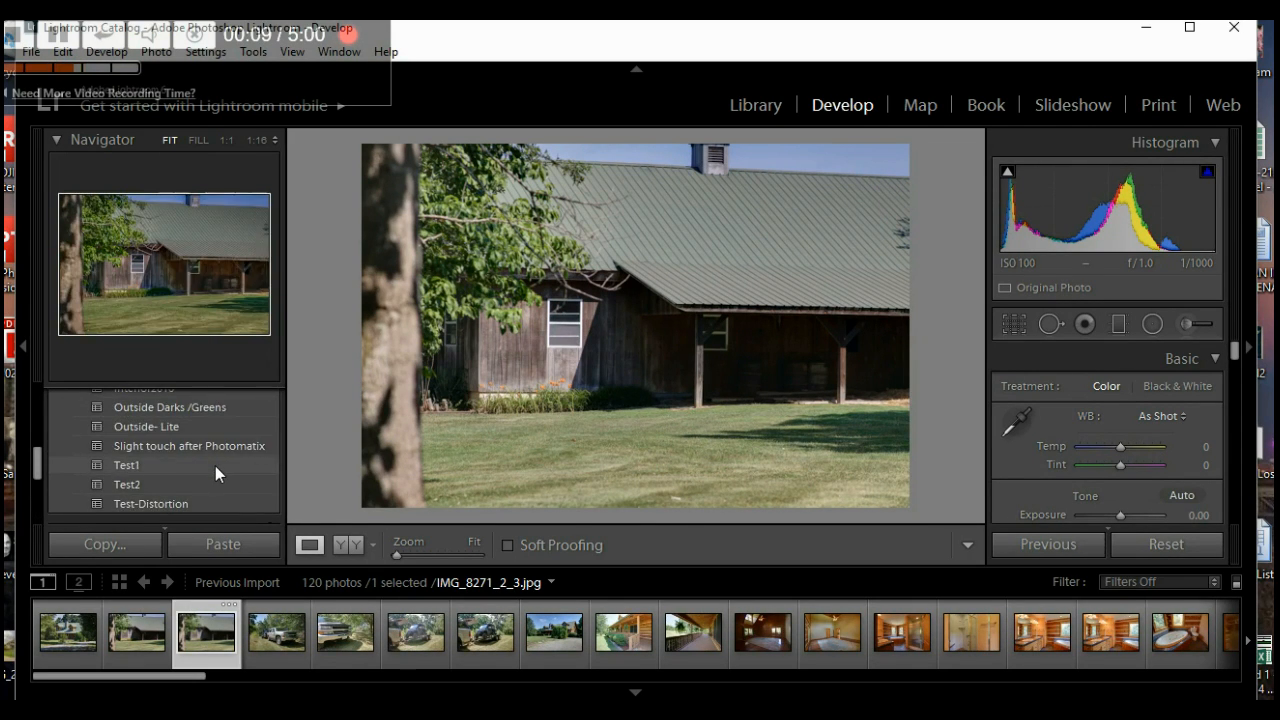
scroll(215, 466, "up", 1)
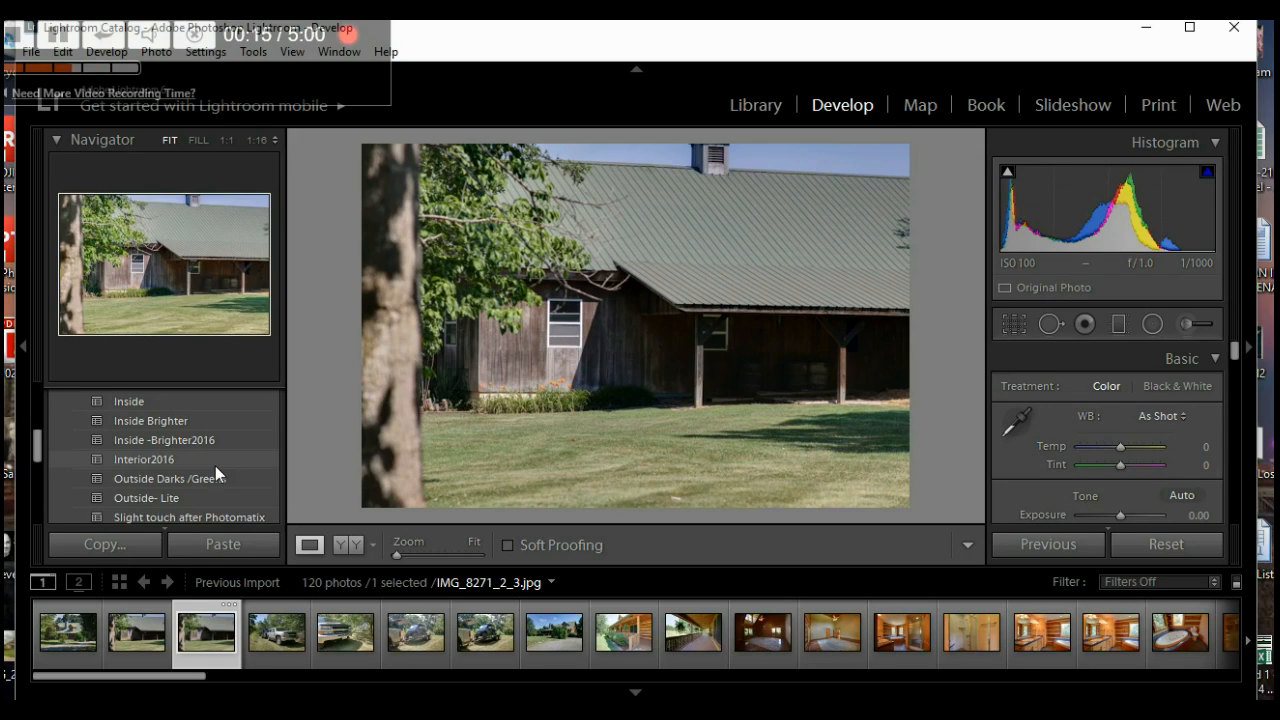
scroll(215, 466, "down", 1)
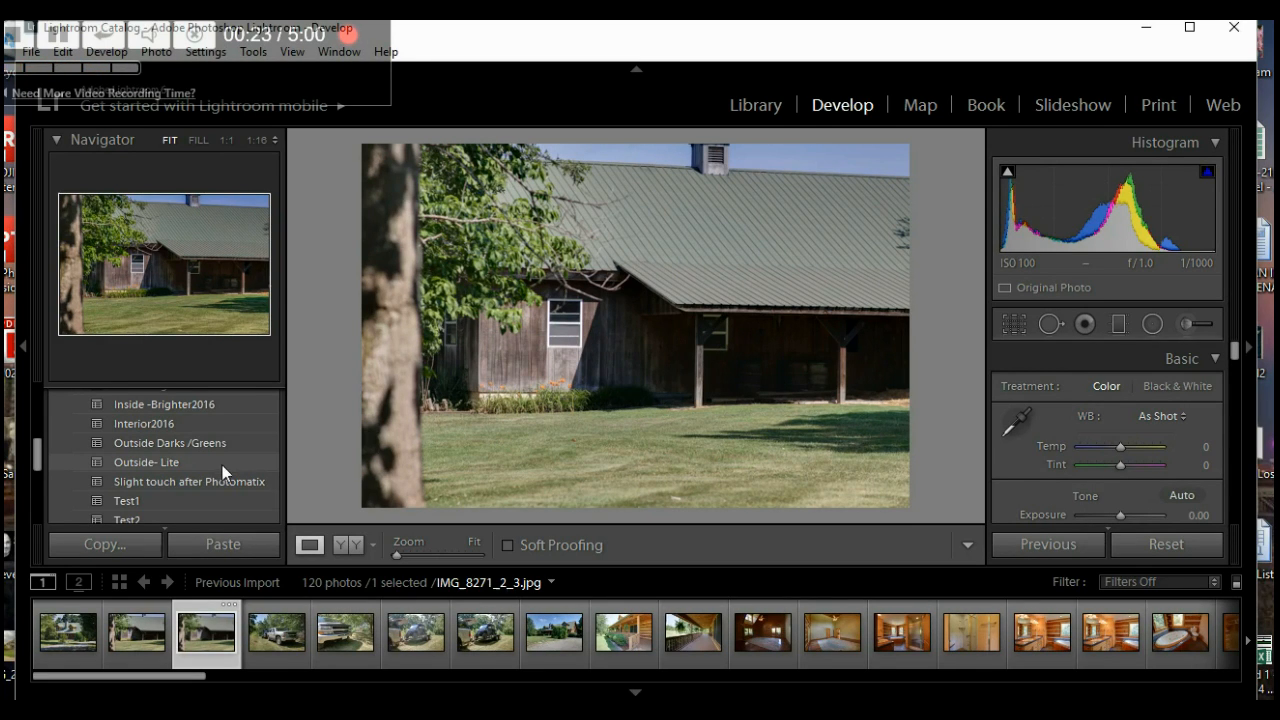
left_click(171, 462)
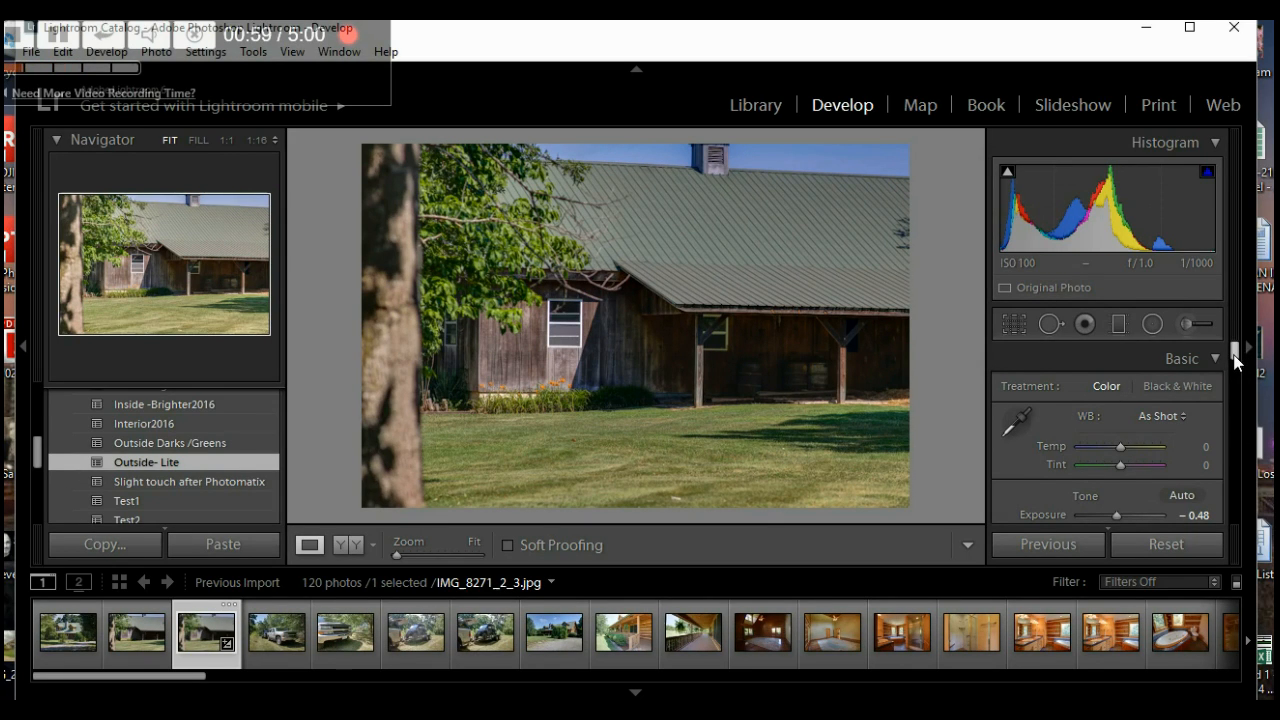
- Reset the barn photo's Exposure and adjust it to +0.12
scroll(1236, 360, "down", 1)
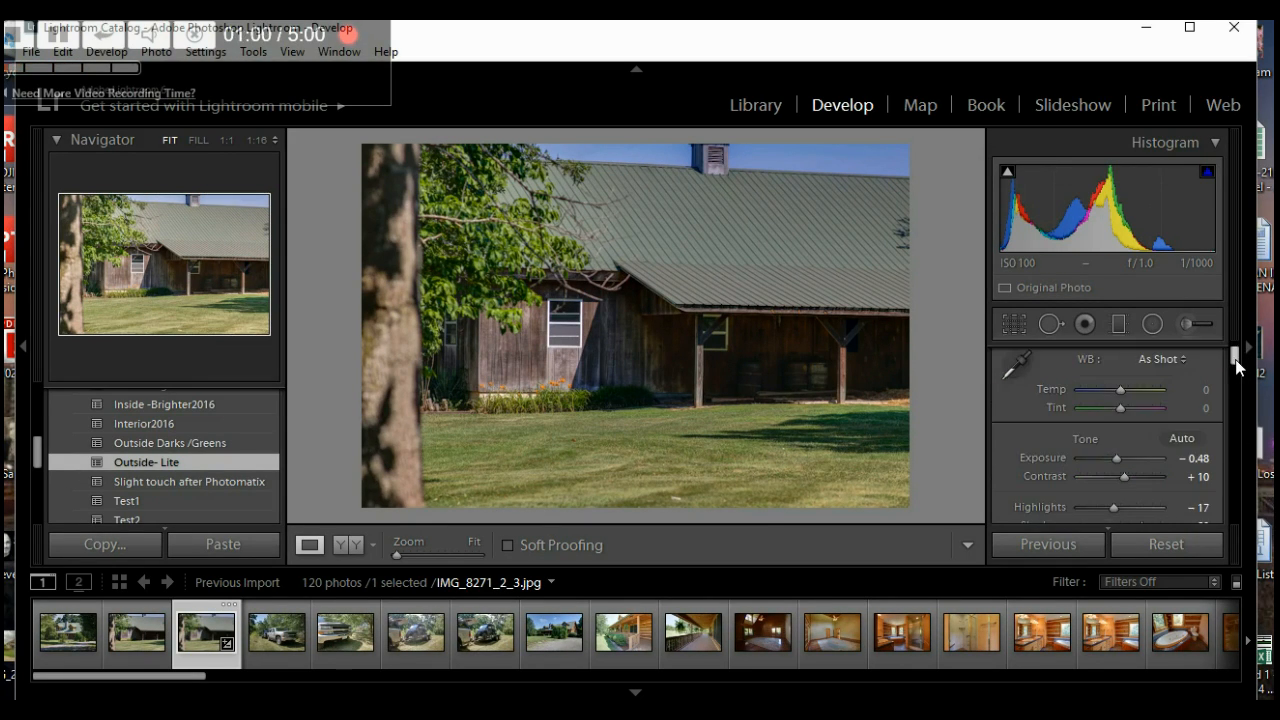
double_click(1119, 460)
left_click_drag(1120, 460, 1116, 466)
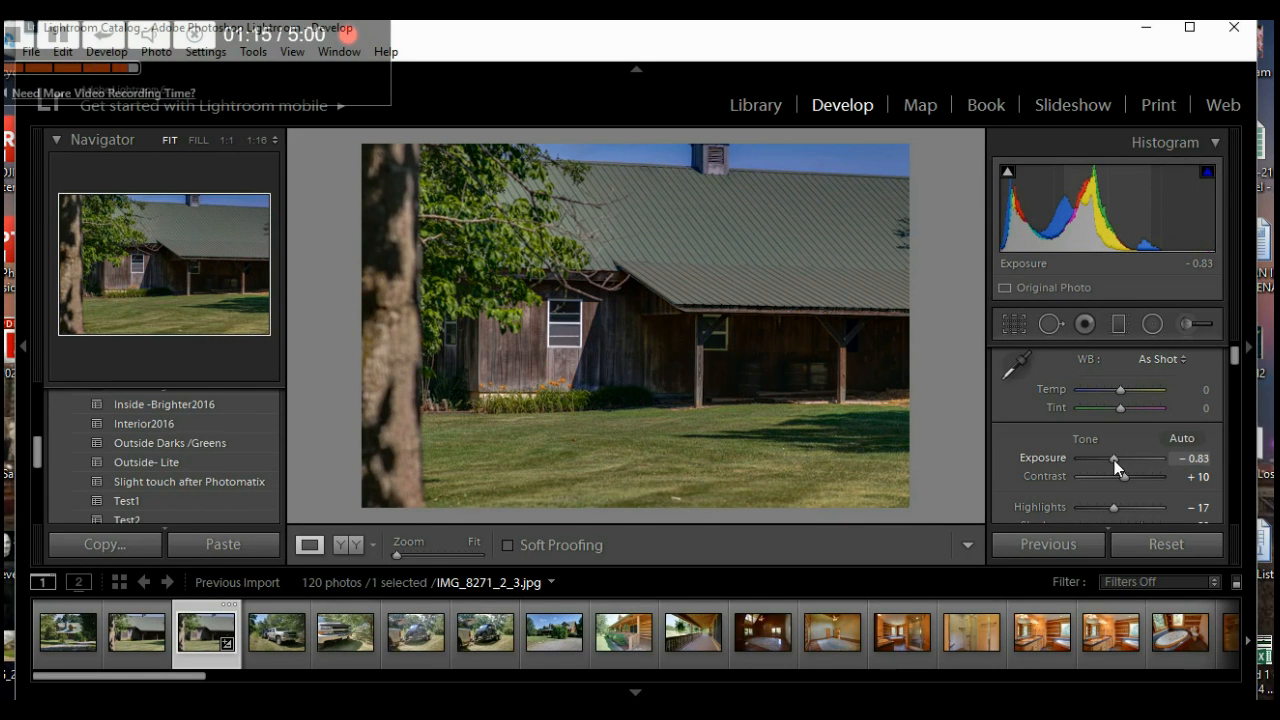
left_click_drag(1114, 460, 1126, 460)
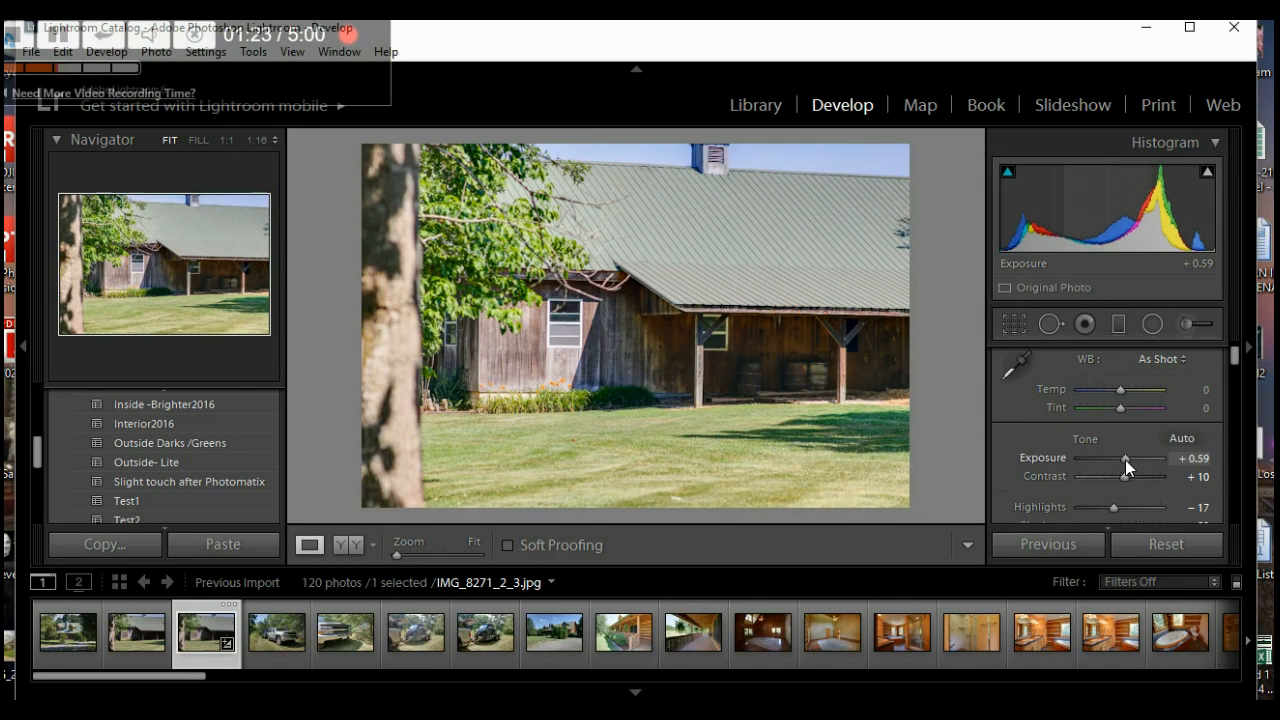
left_click_drag(1125, 460, 1121, 456)
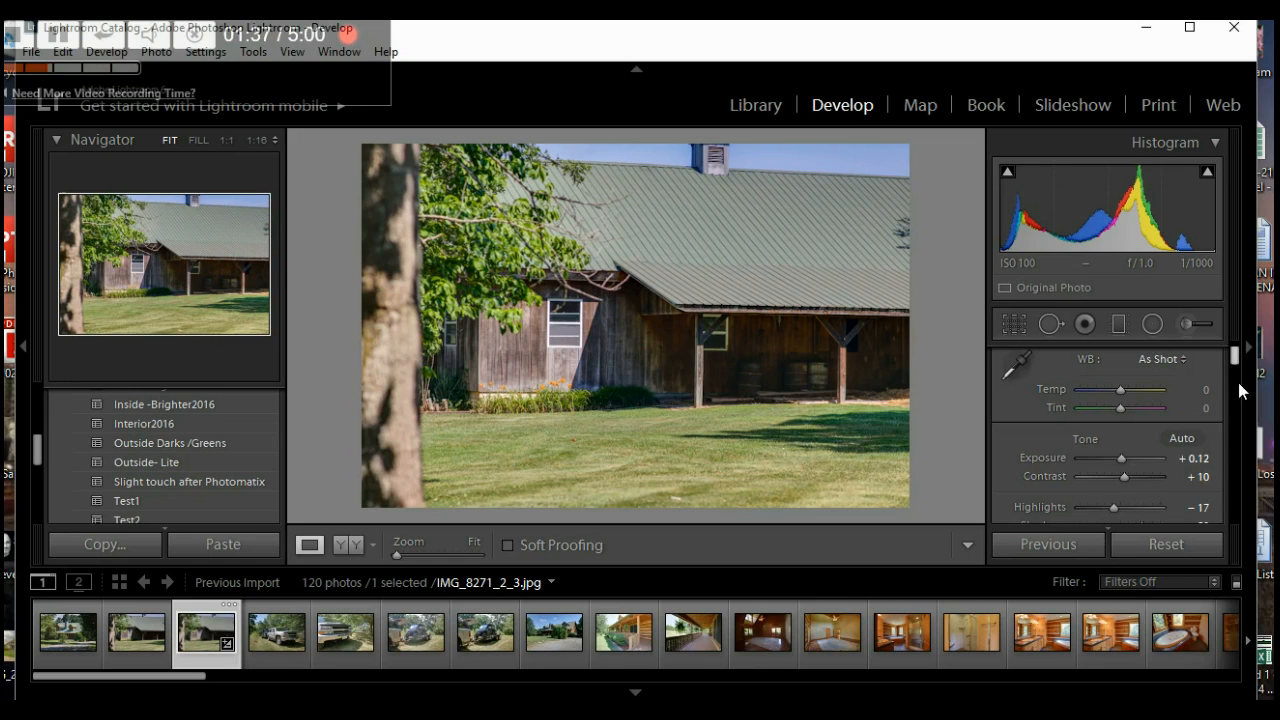
- Set Highlights to -21 and Shadows to +69 in the Basic panel
left_click_drag(1234, 360, 1235, 368)
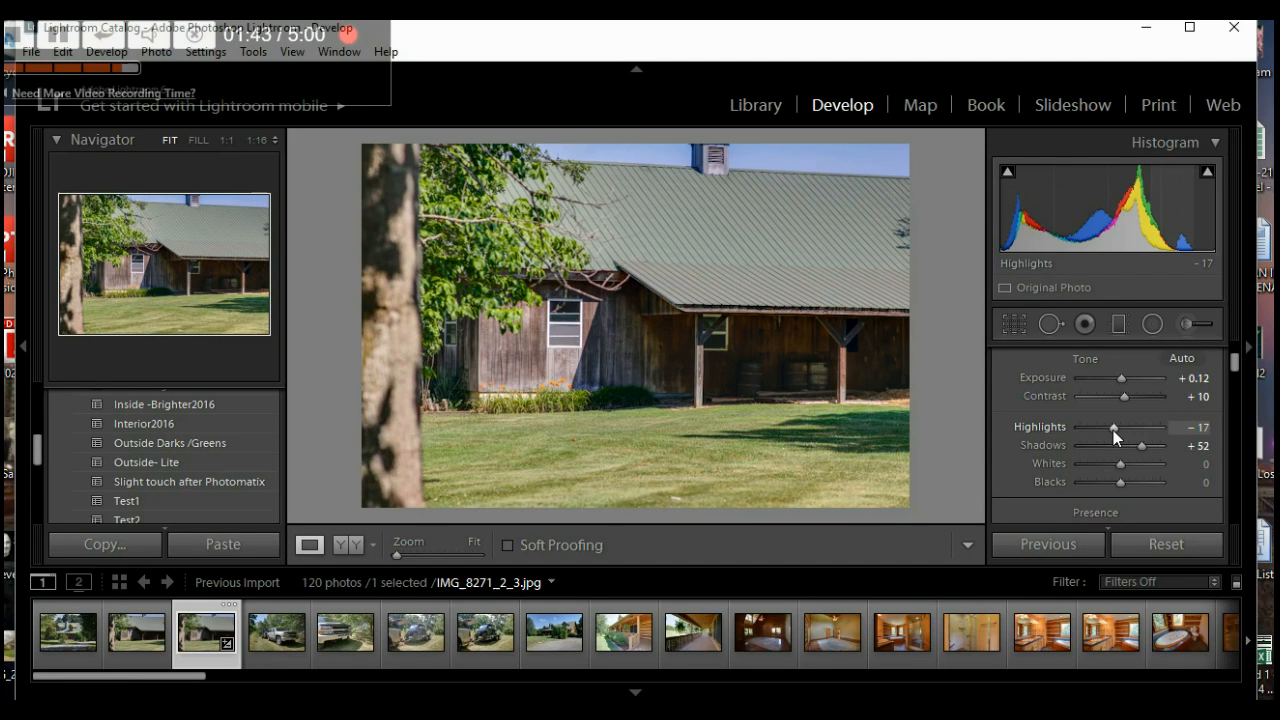
left_click_drag(1114, 430, 1027, 424)
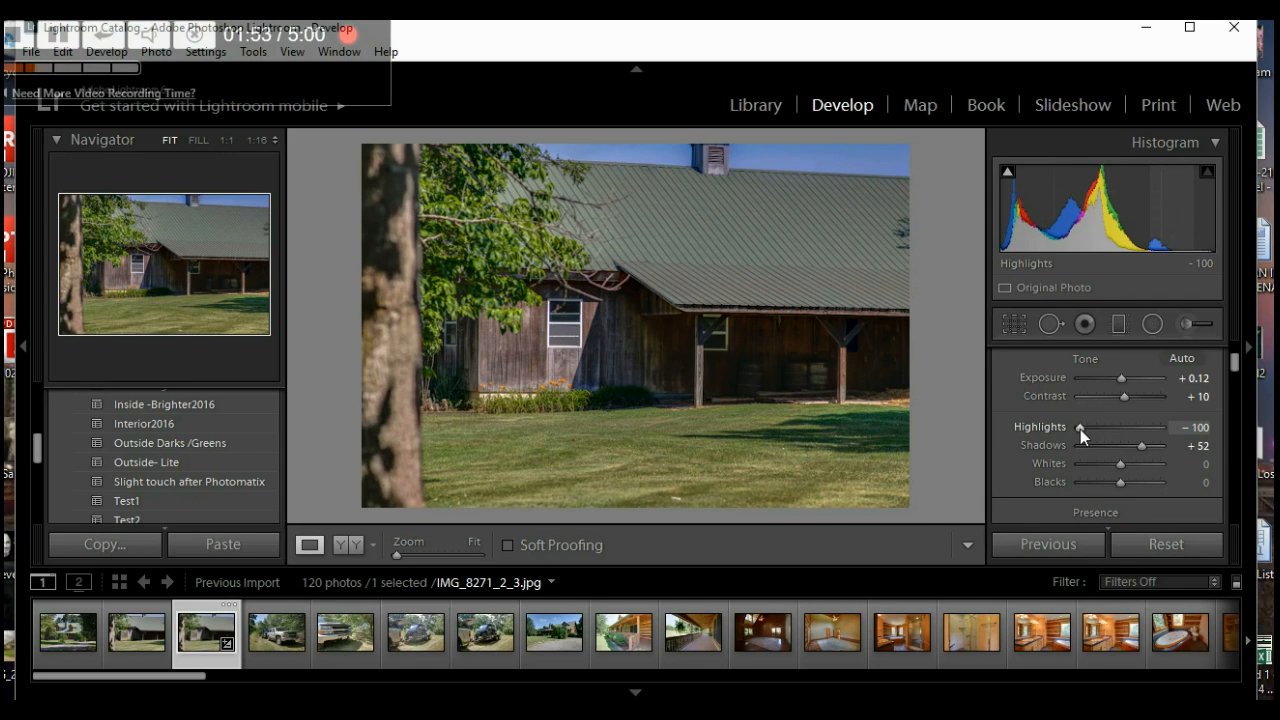
left_click_drag(1080, 429, 1117, 432)
left_click_drag(1099, 433, 1157, 443)
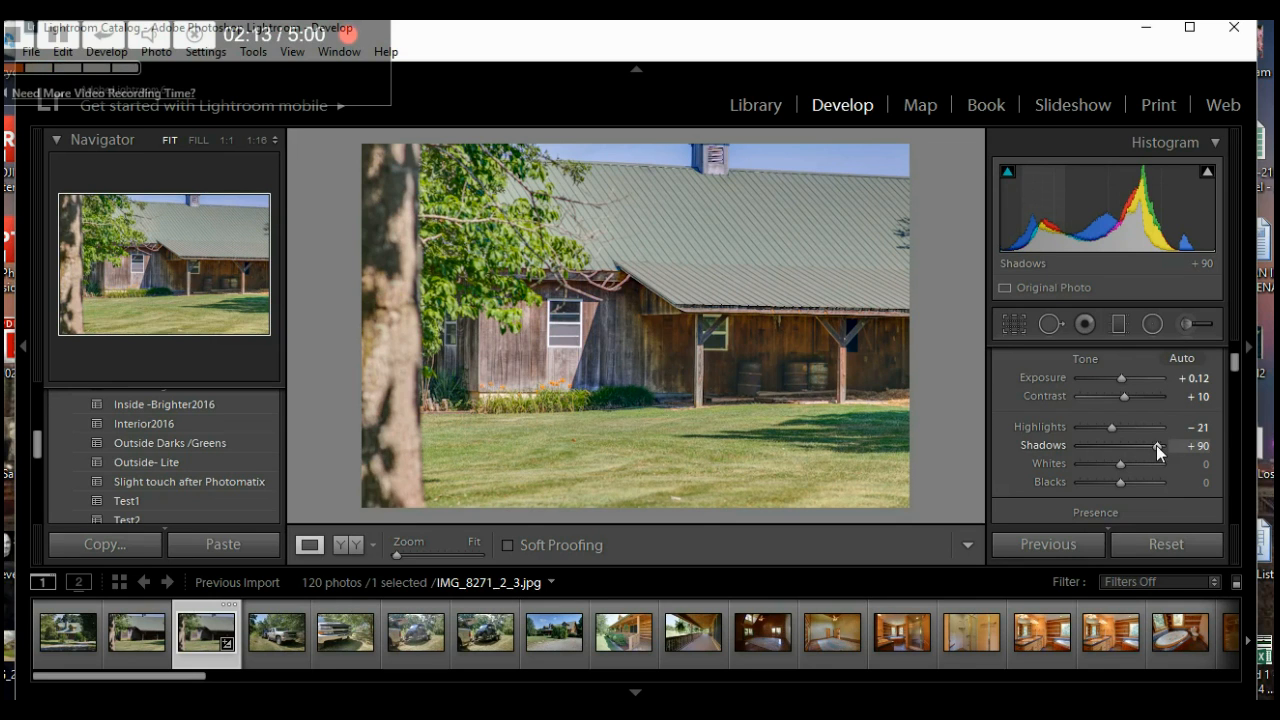
left_click_drag(1163, 443, 1129, 451)
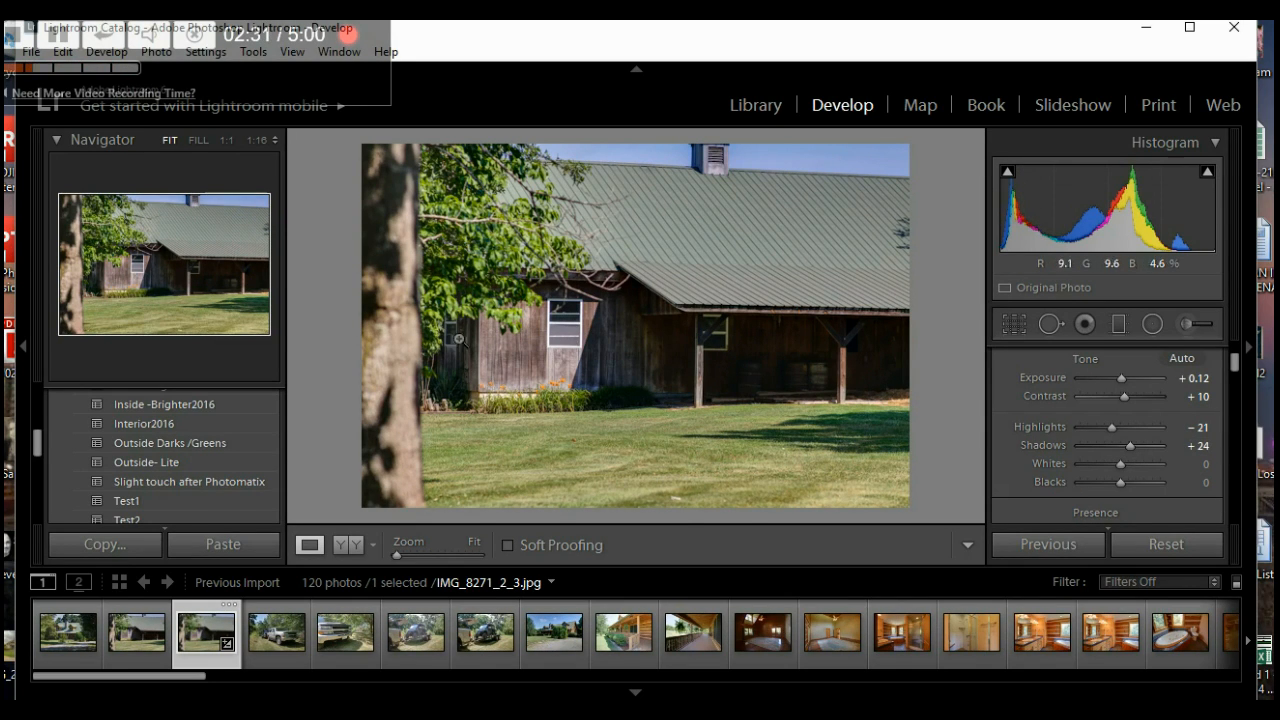
mouse_move(1129, 448)
left_mouse_down()
mouse_move(1180, 444)
mouse_move(1125, 453)
mouse_move(1146, 446)
left_mouse_up()
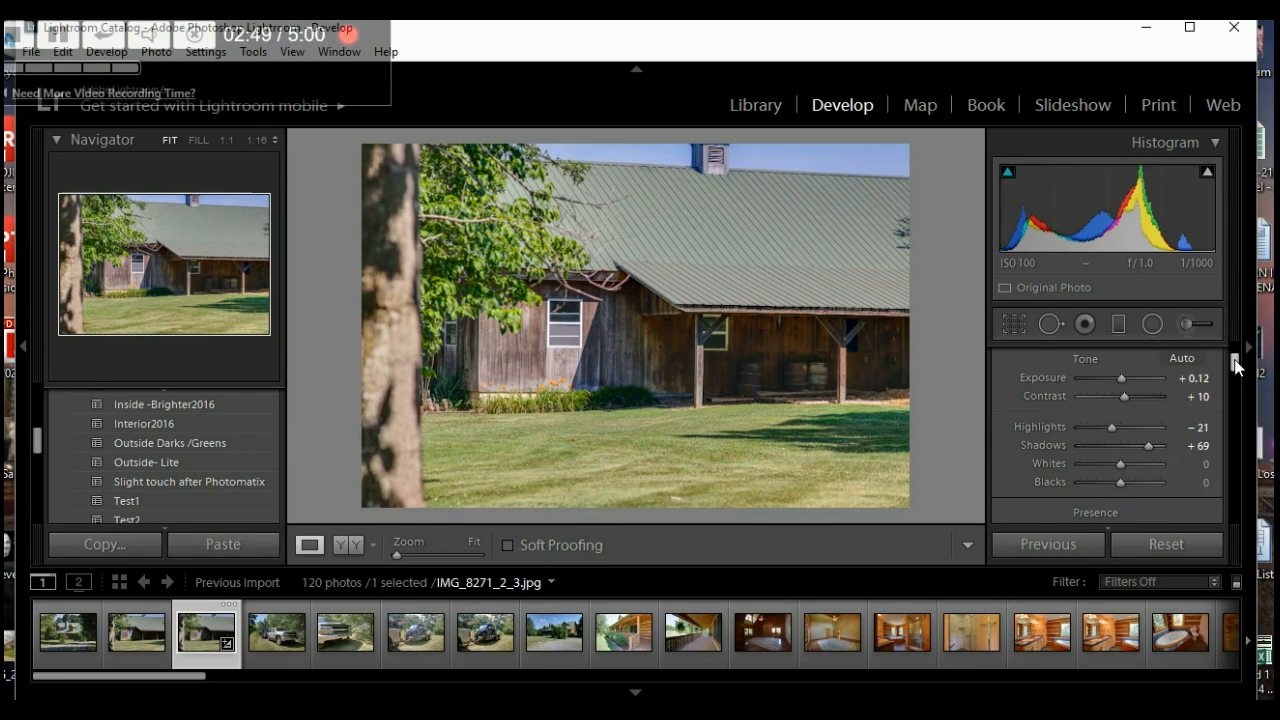
- Watching the clipping preview, set Whites to -14 and Blacks to +36
scroll(1233, 368, "down", 1)
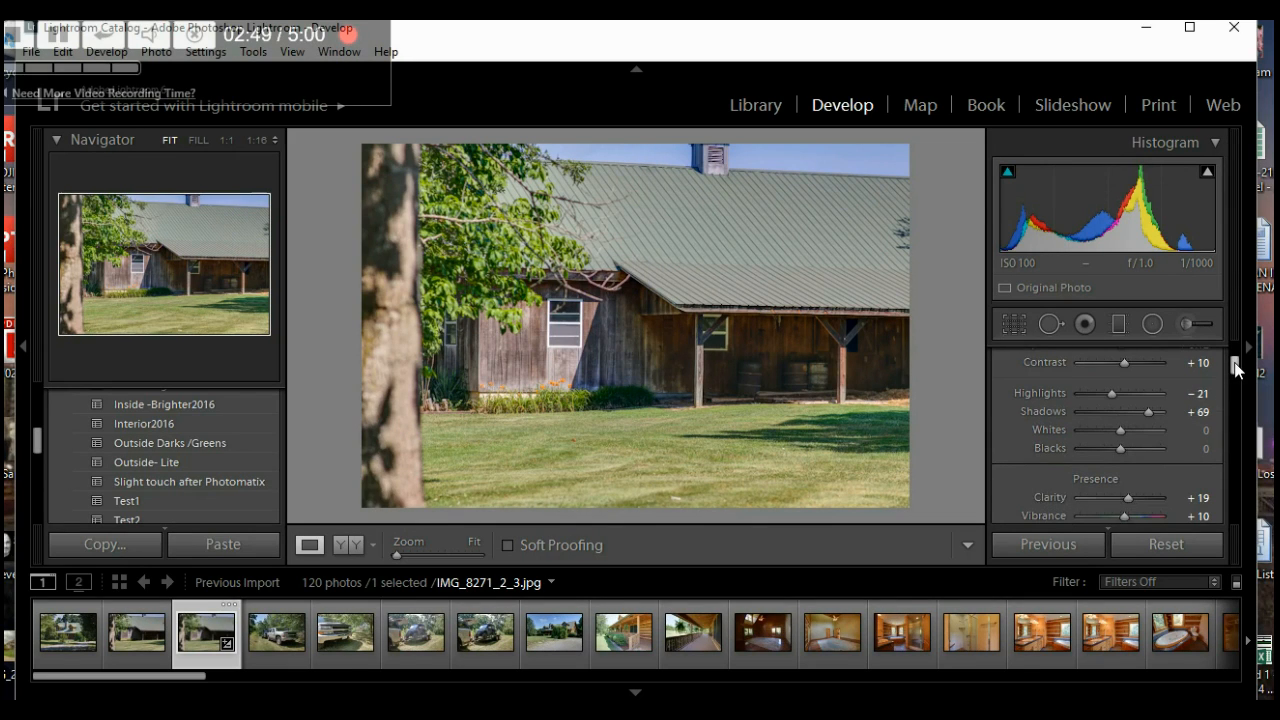
left_click(1121, 430, "alt")
mouse_move(1121, 430)
left_mouse_down()
mouse_move(1132, 430)
mouse_move(1064, 434)
mouse_move(1129, 432)
mouse_move(1114, 434)
mouse_move(1129, 448)
mouse_move(1099, 450)
mouse_move(1126, 446)
left_mouse_up()
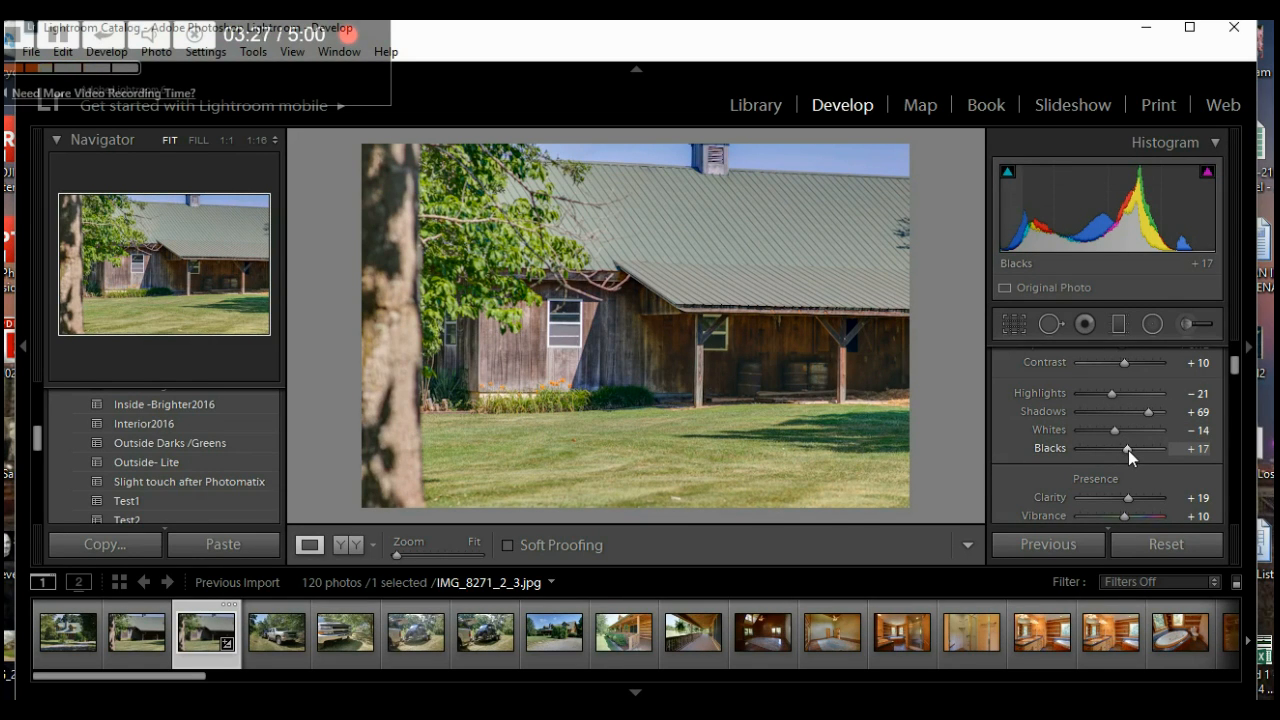
mouse_move(1128, 447)
left_mouse_down()
mouse_move(1115, 448)
mouse_move(1137, 447)
left_mouse_up()
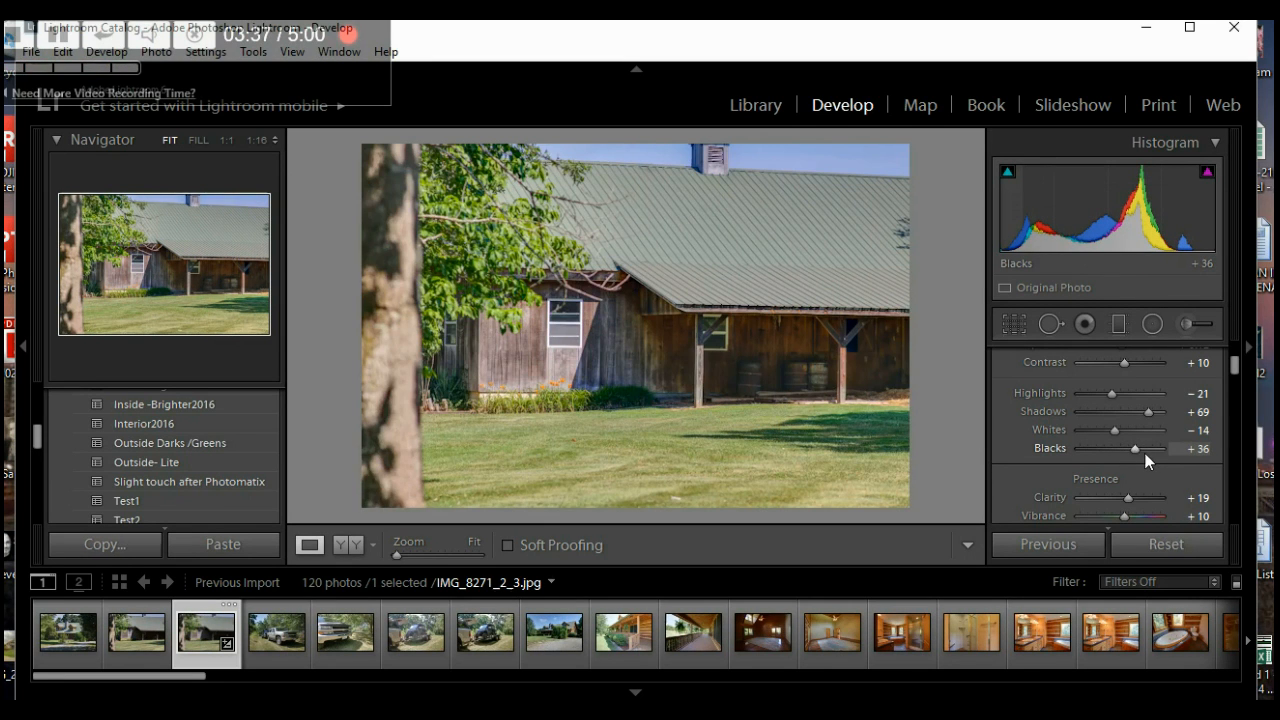
- Adjust the barn photo's Clarity, settling at +19
scroll(1164, 450, "down", 2)
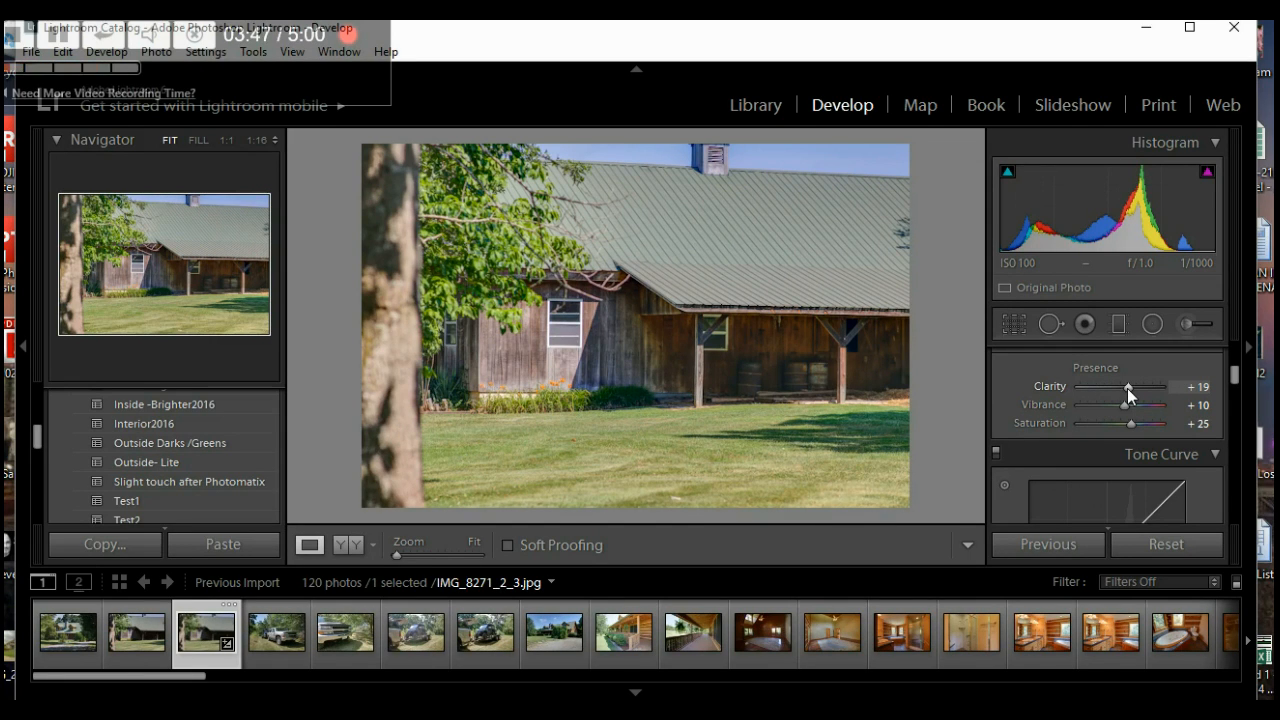
left_click_drag(1127, 388, 1097, 392)
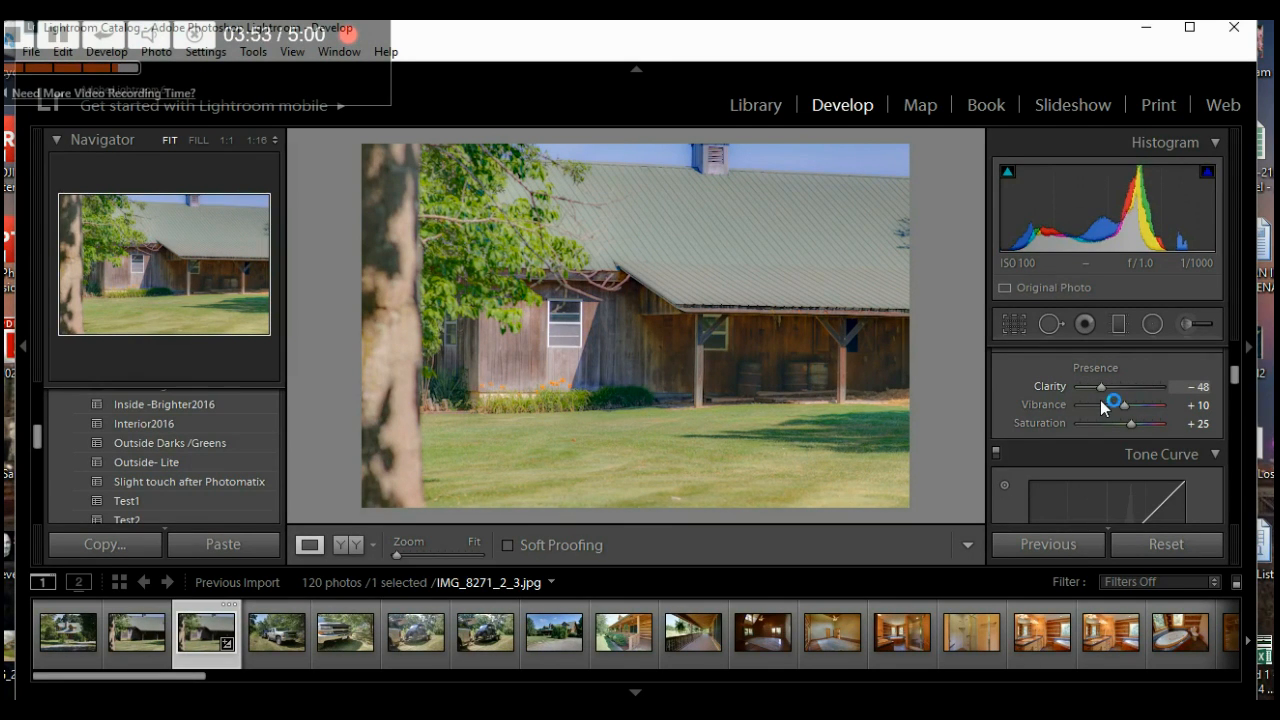
left_click_drag(1100, 392, 1129, 390)
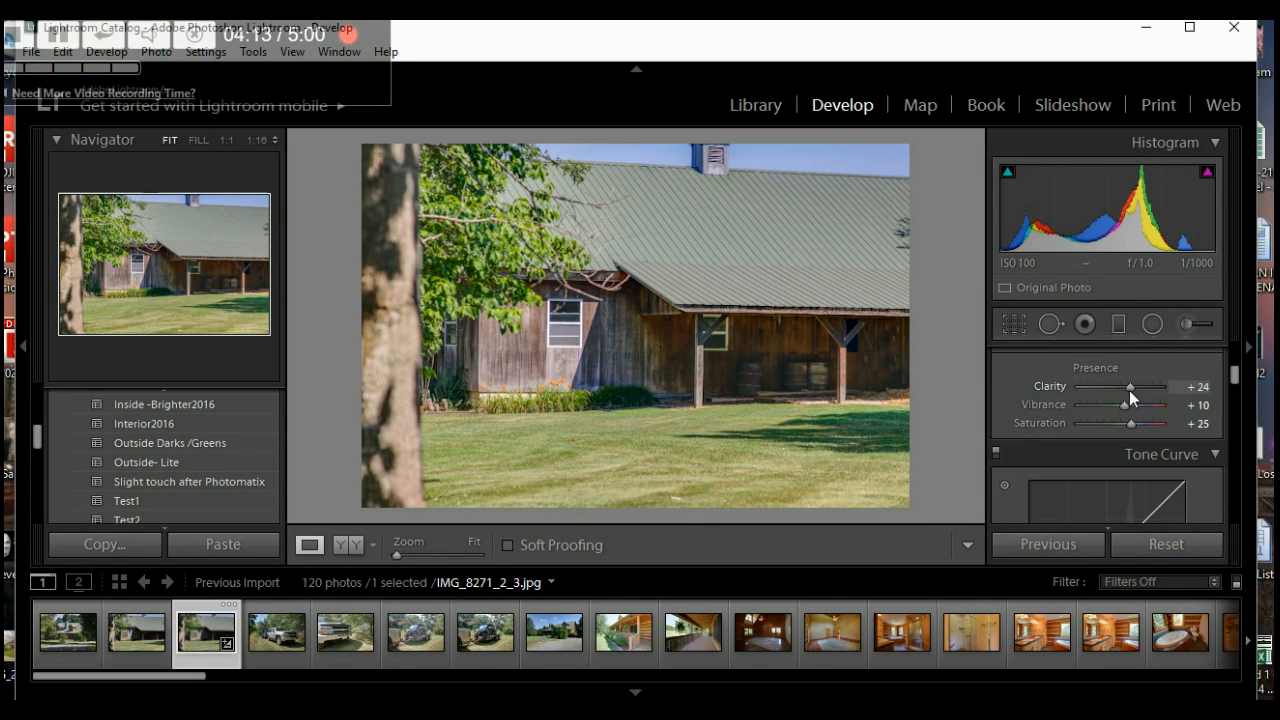
mouse_move(1129, 390)
left_mouse_down()
mouse_move(1112, 393)
mouse_move(1127, 389)
left_mouse_up()
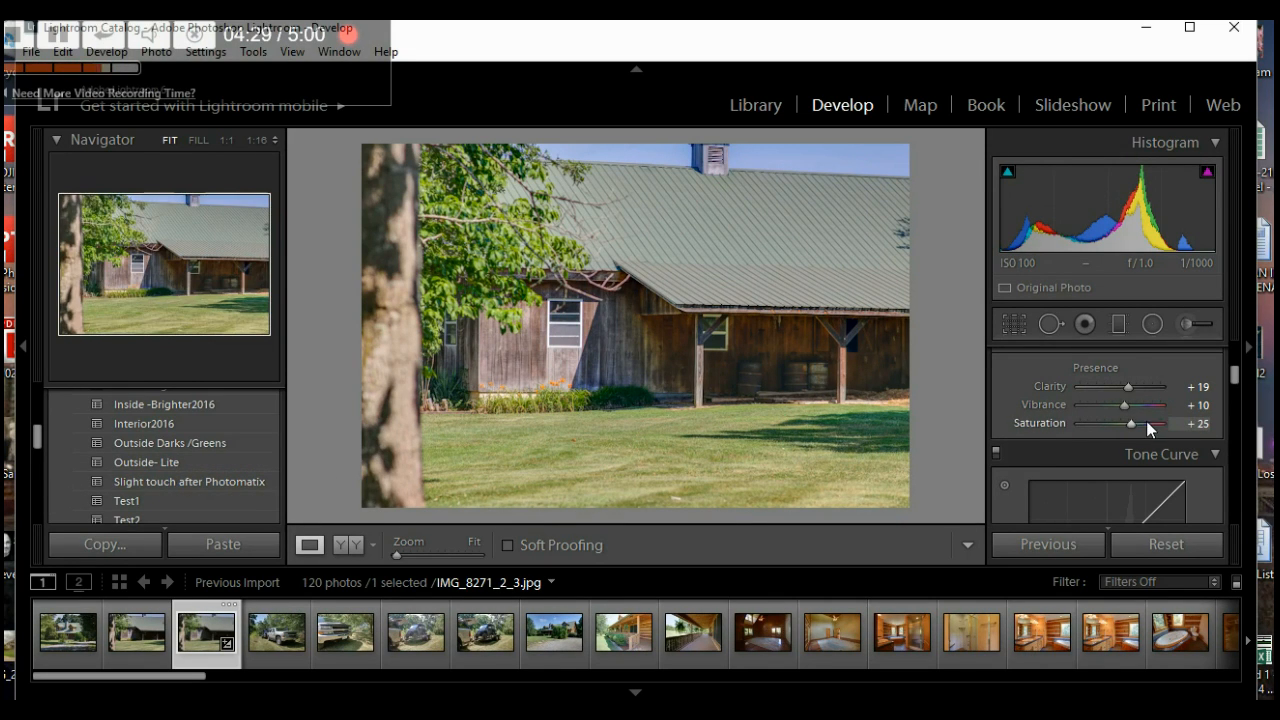
- Lower Saturation to +15 and bring the Tone Curve panel into view
key("Down")
key("Down")
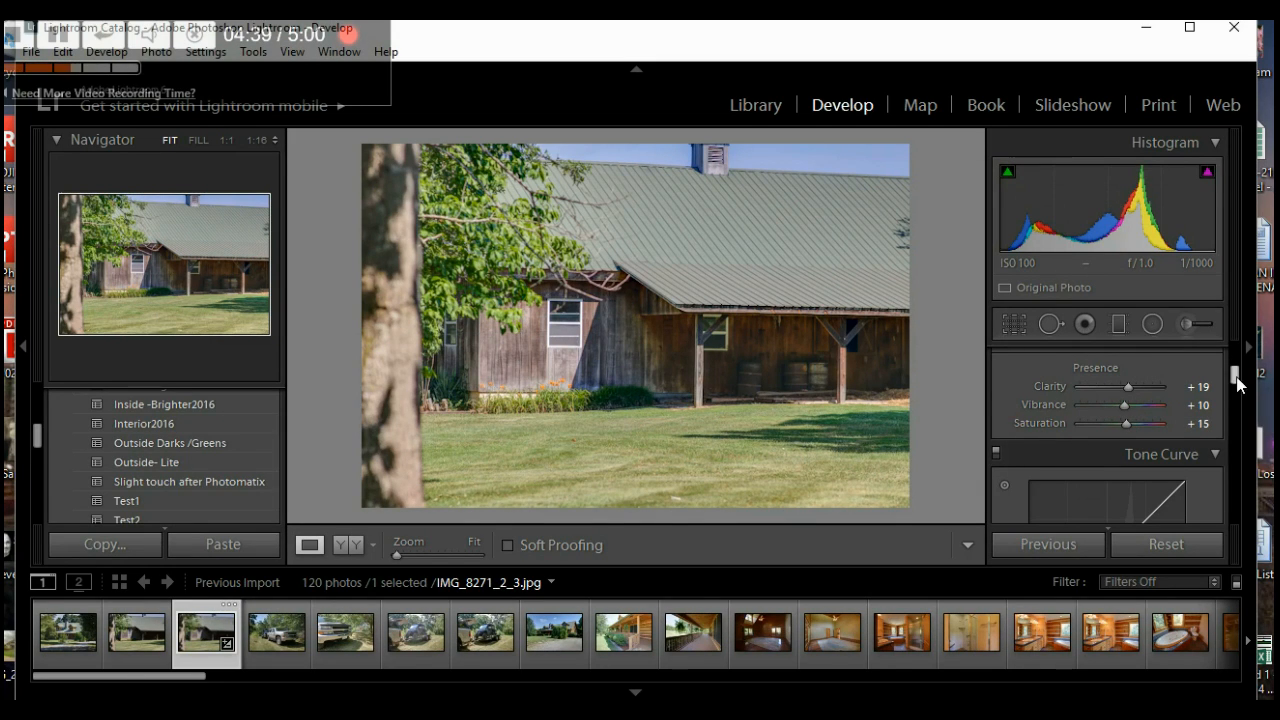
left_click_drag(1233, 379, 1238, 361)
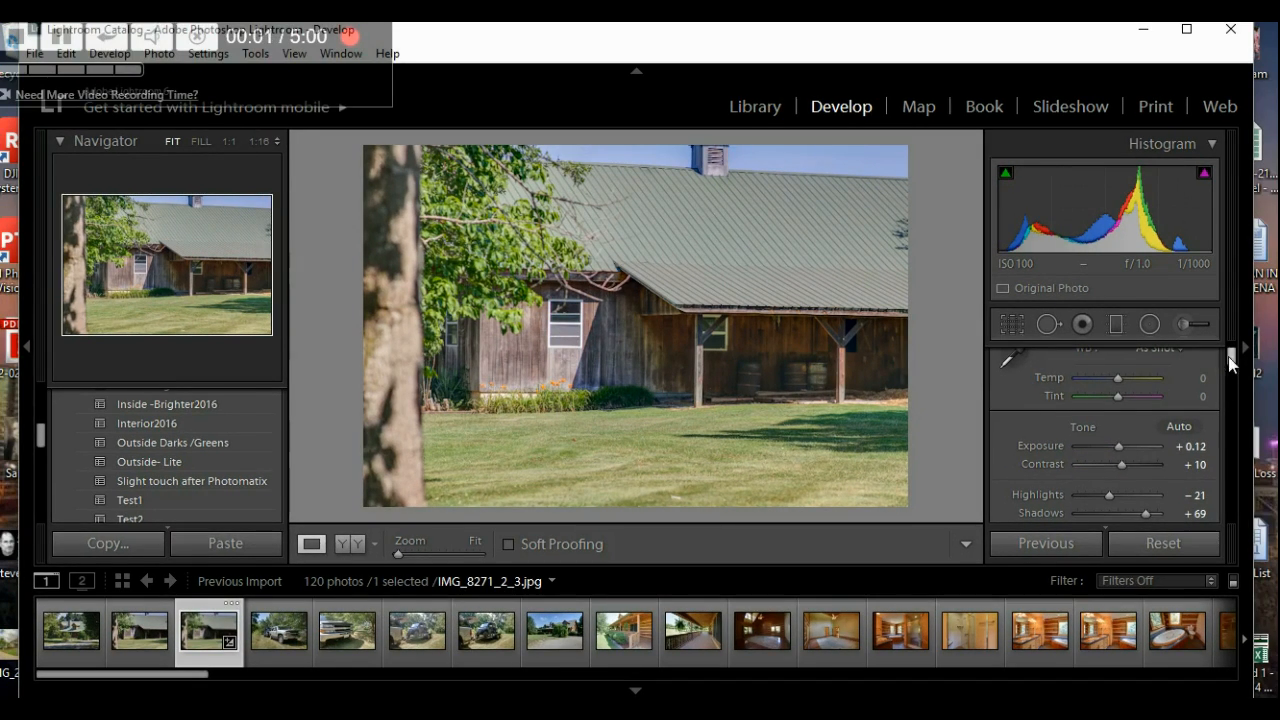
left_click_drag(1235, 366, 1237, 376)
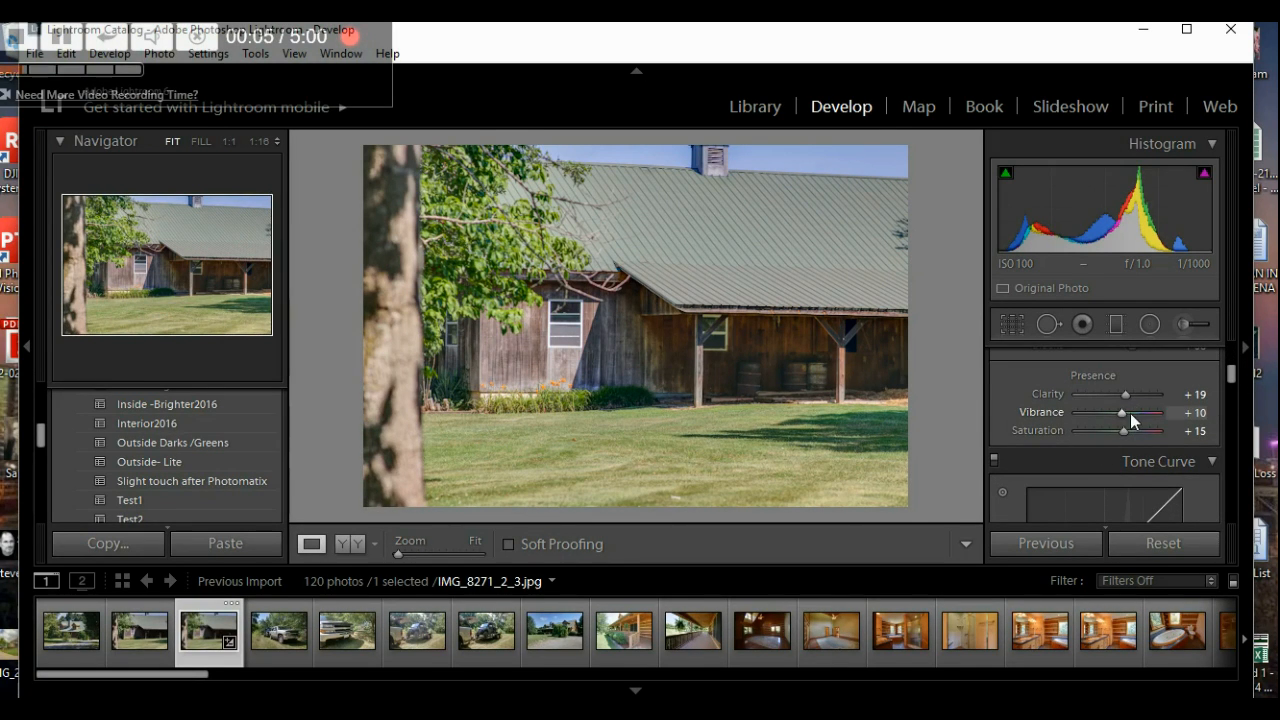
mouse_move(1232, 374)
left_mouse_down()
mouse_move(1234, 404)
mouse_move(1232, 380)
left_mouse_up()
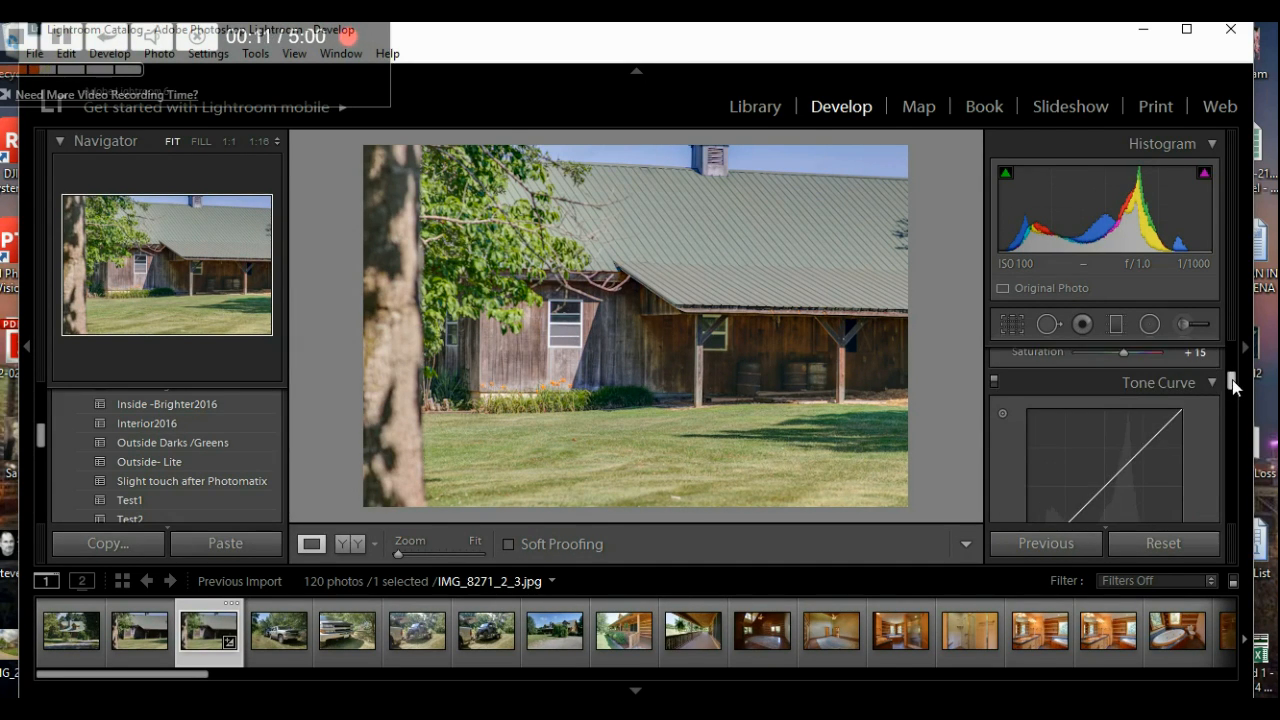
- Expand the Tone Curve panel and experiment with the Darks region slider
left_click(1209, 382)
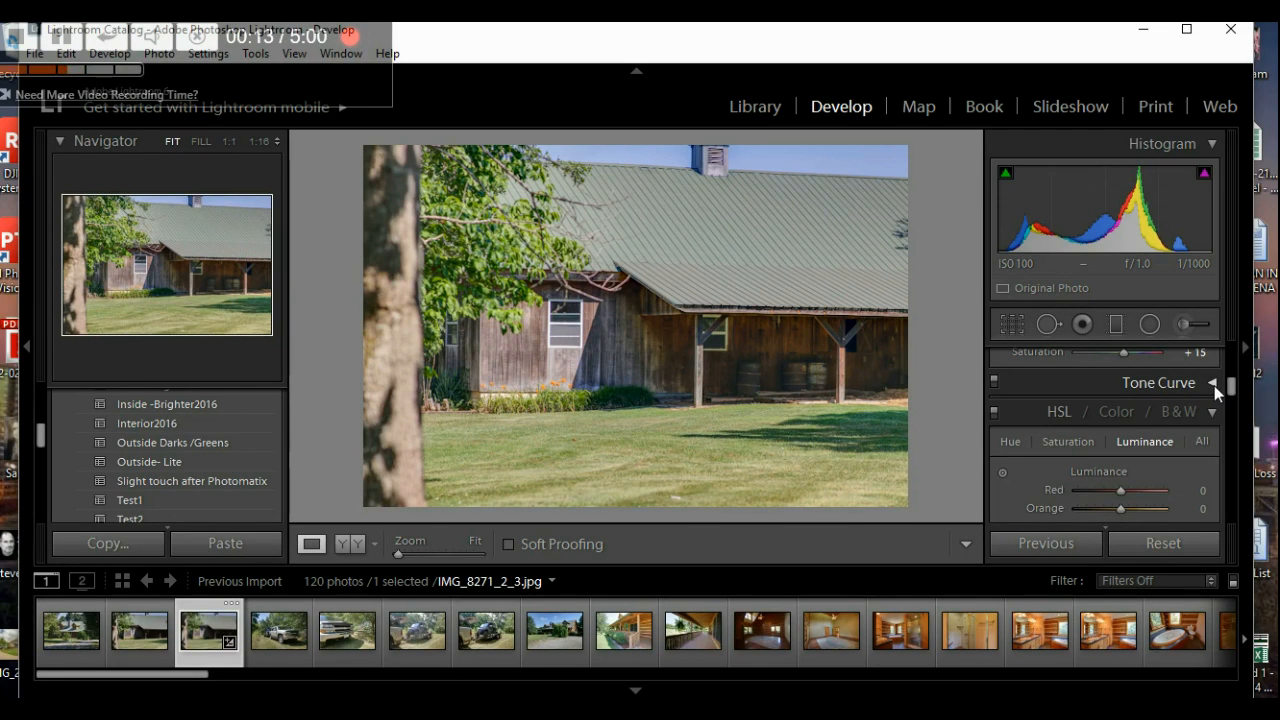
left_click(1214, 384)
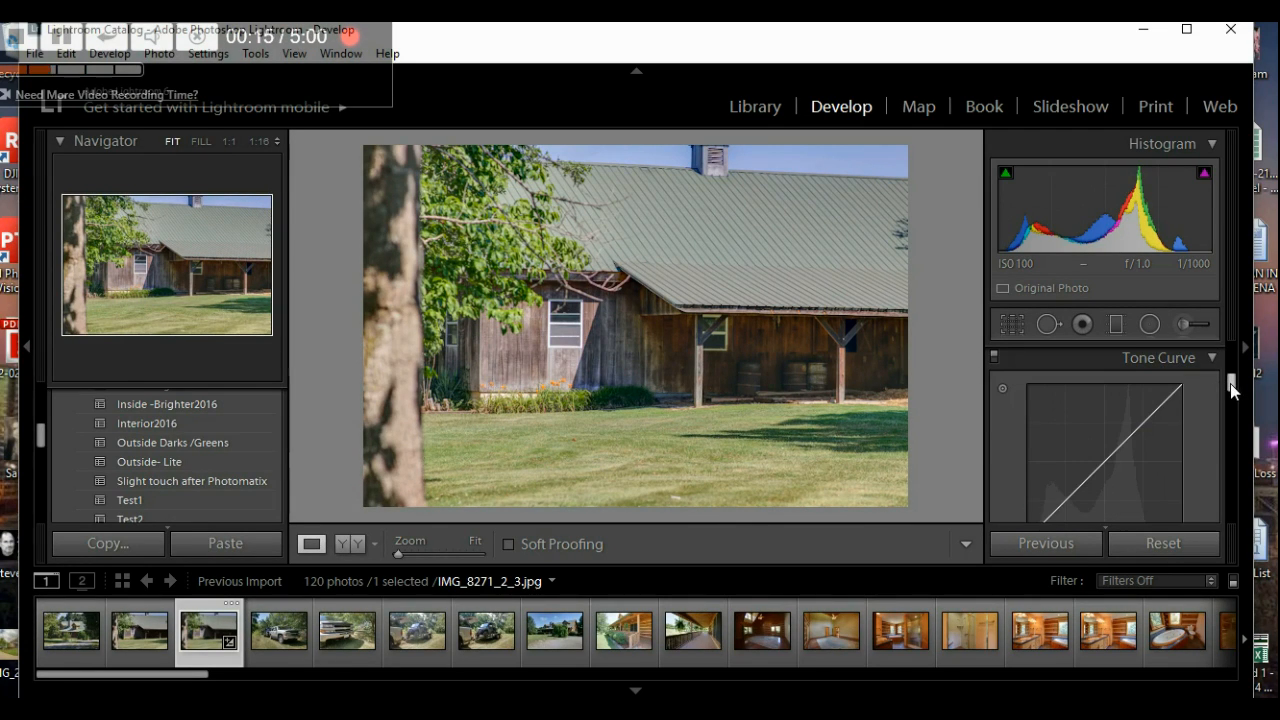
left_click_drag(1231, 386, 1231, 402)
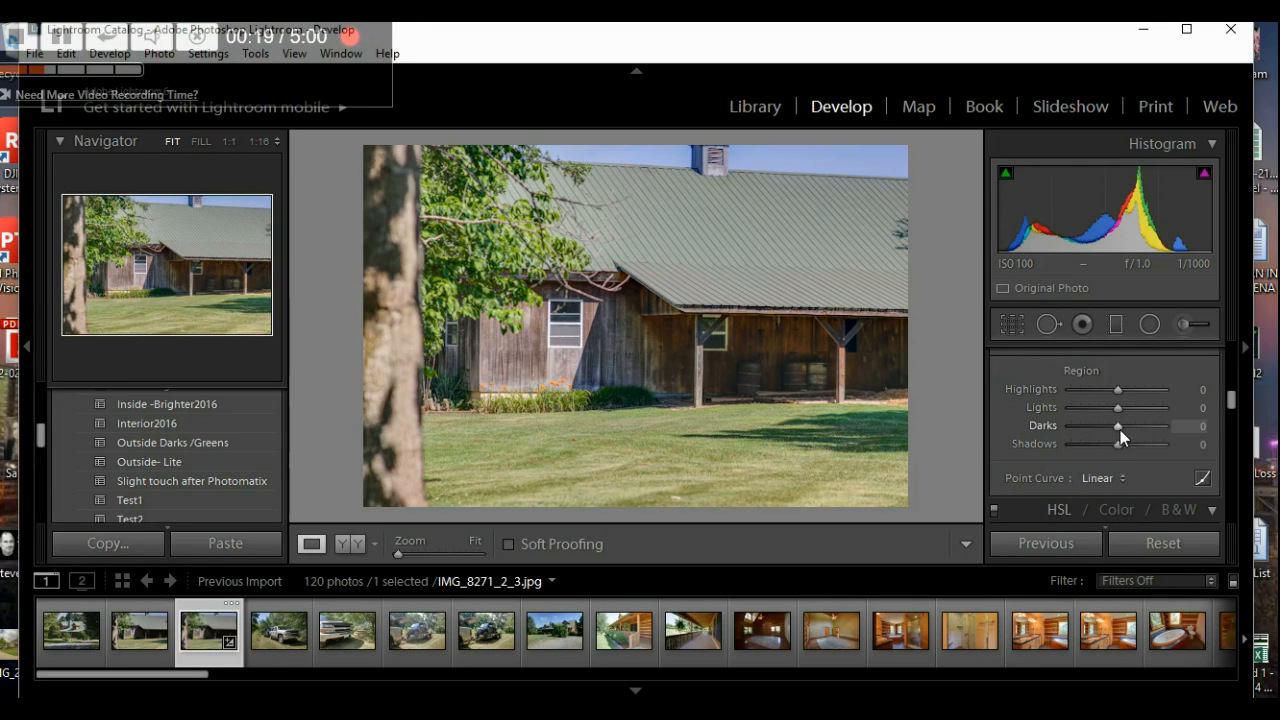
left_click_drag(1116, 429, 1086, 436)
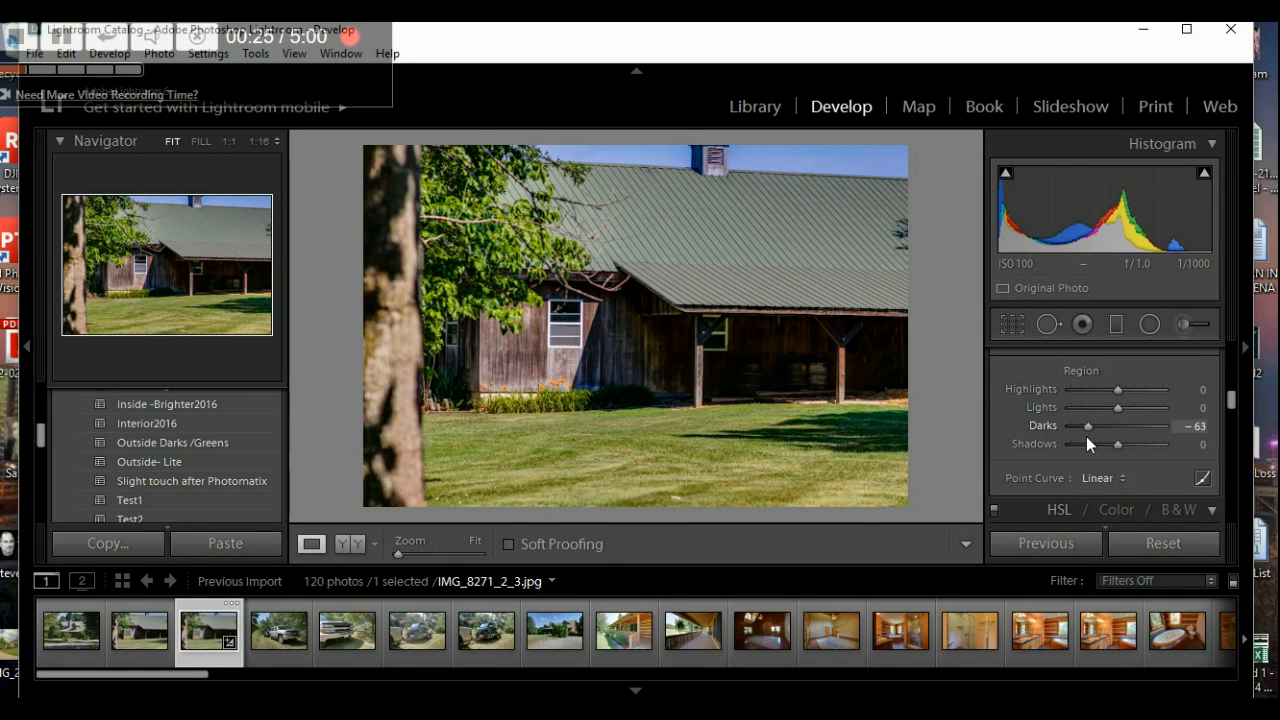
left_click_drag(1086, 436, 1080, 437)
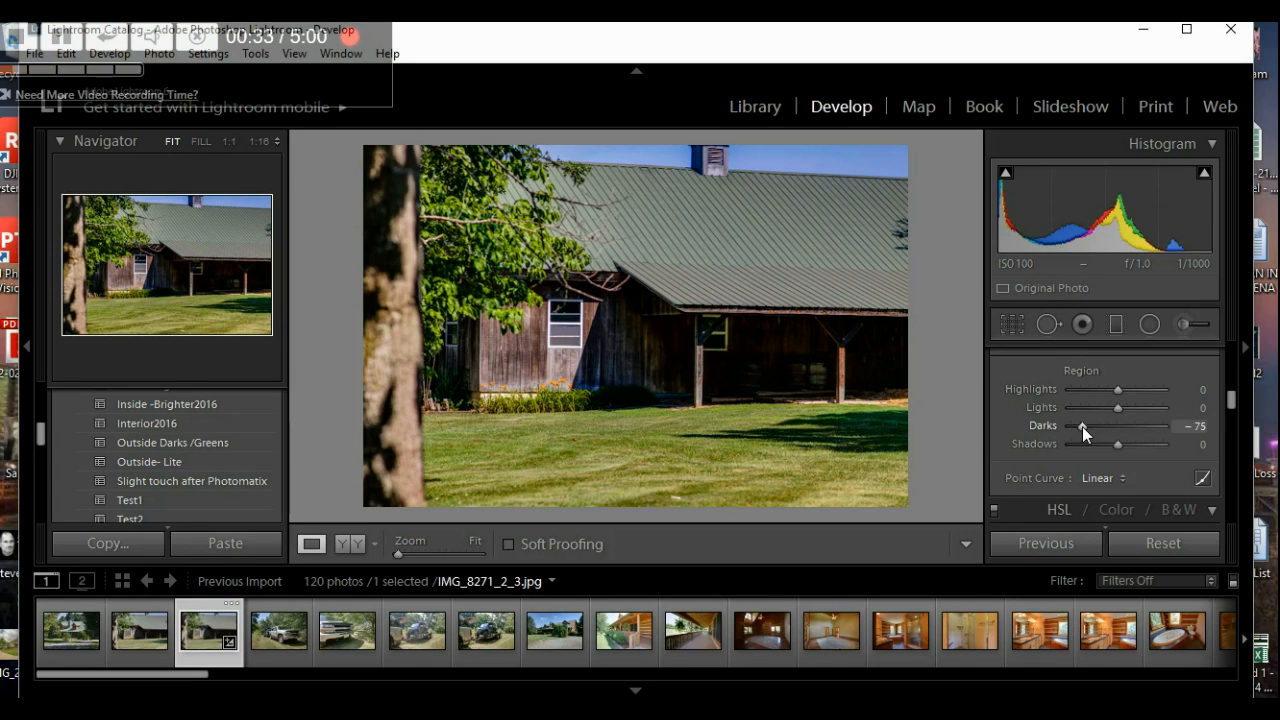
mouse_move(1082, 426)
left_mouse_down()
mouse_move(1123, 427)
mouse_move(1104, 430)
left_mouse_up()
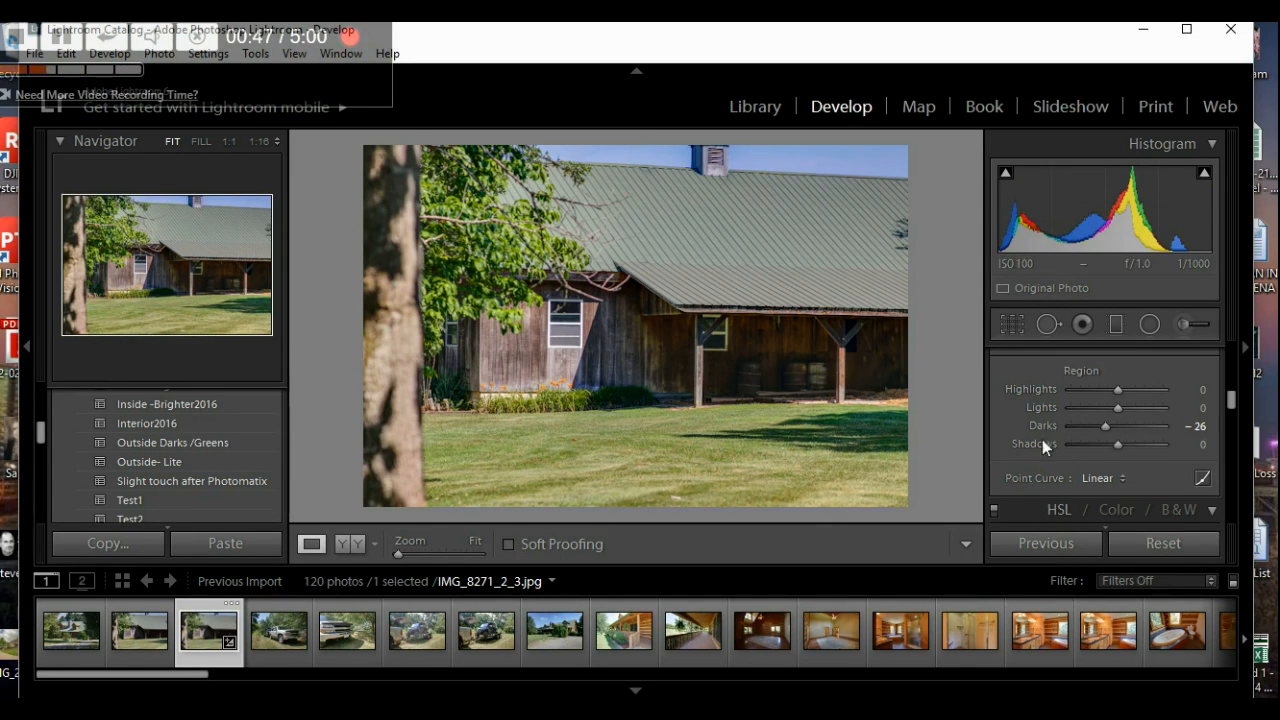
mouse_move(1120, 444)
left_mouse_down()
mouse_move(1173, 438)
mouse_move(1117, 448)
left_mouse_up()
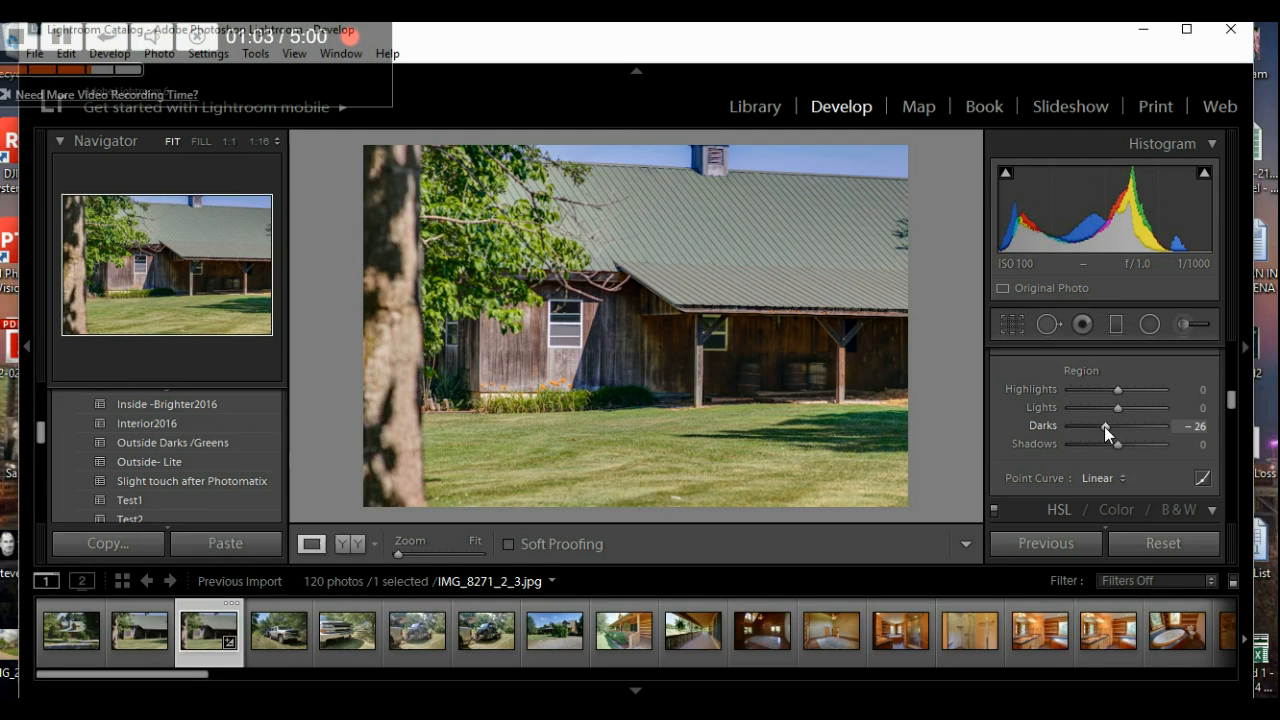
mouse_move(1104, 426)
left_mouse_down()
mouse_move(1115, 425)
mouse_move(1097, 425)
left_mouse_up()
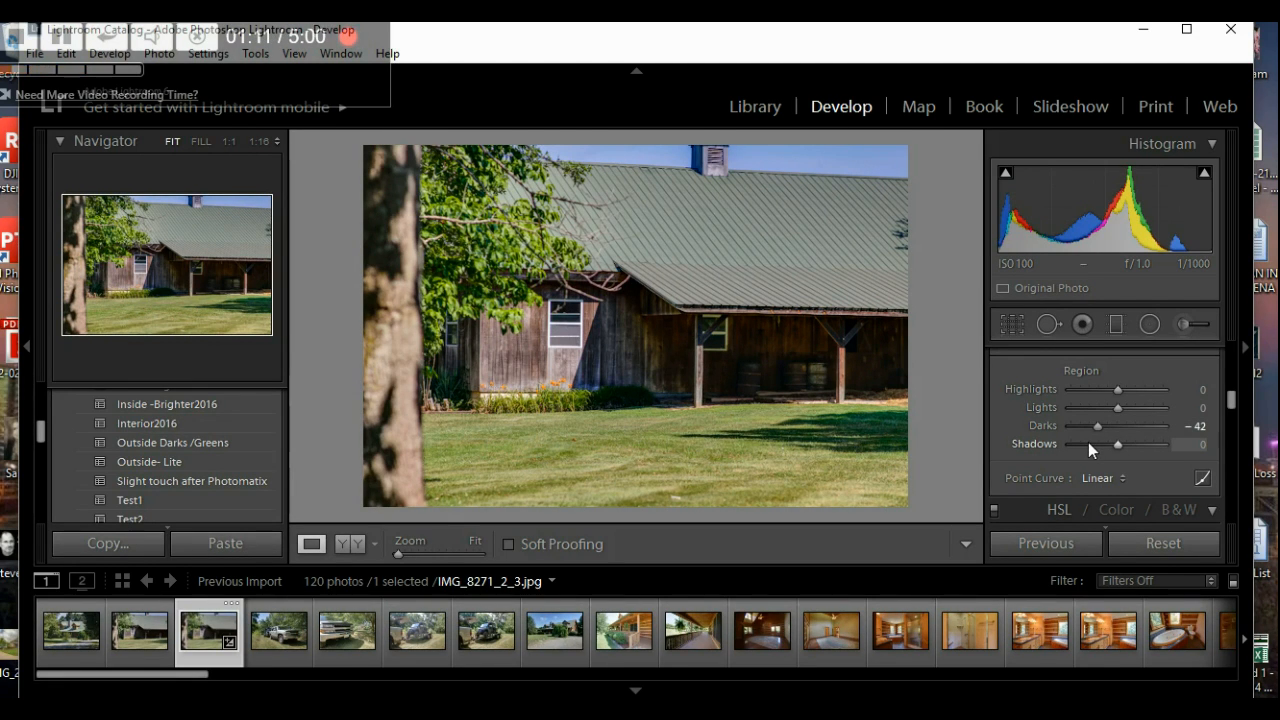
- Settle the Tone Curve's Darks region at -42
scroll(1141, 431, "down", 1)
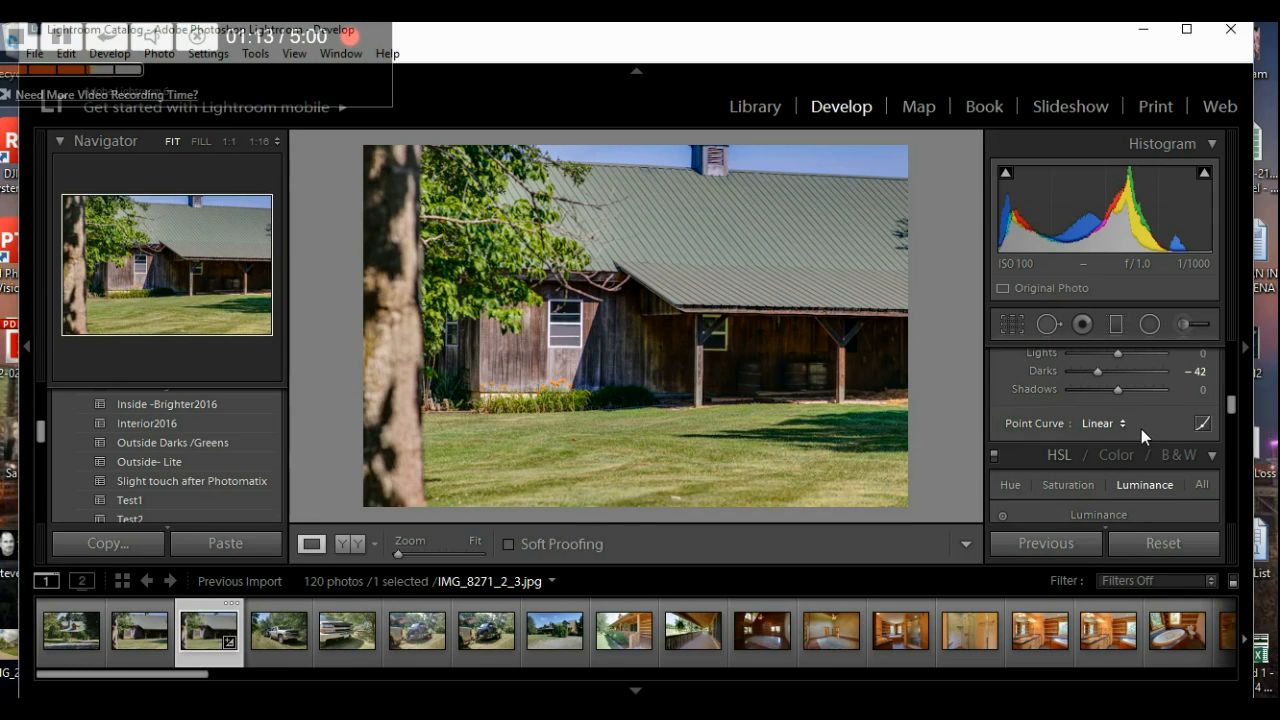
scroll(1004, 412, "up", 5)
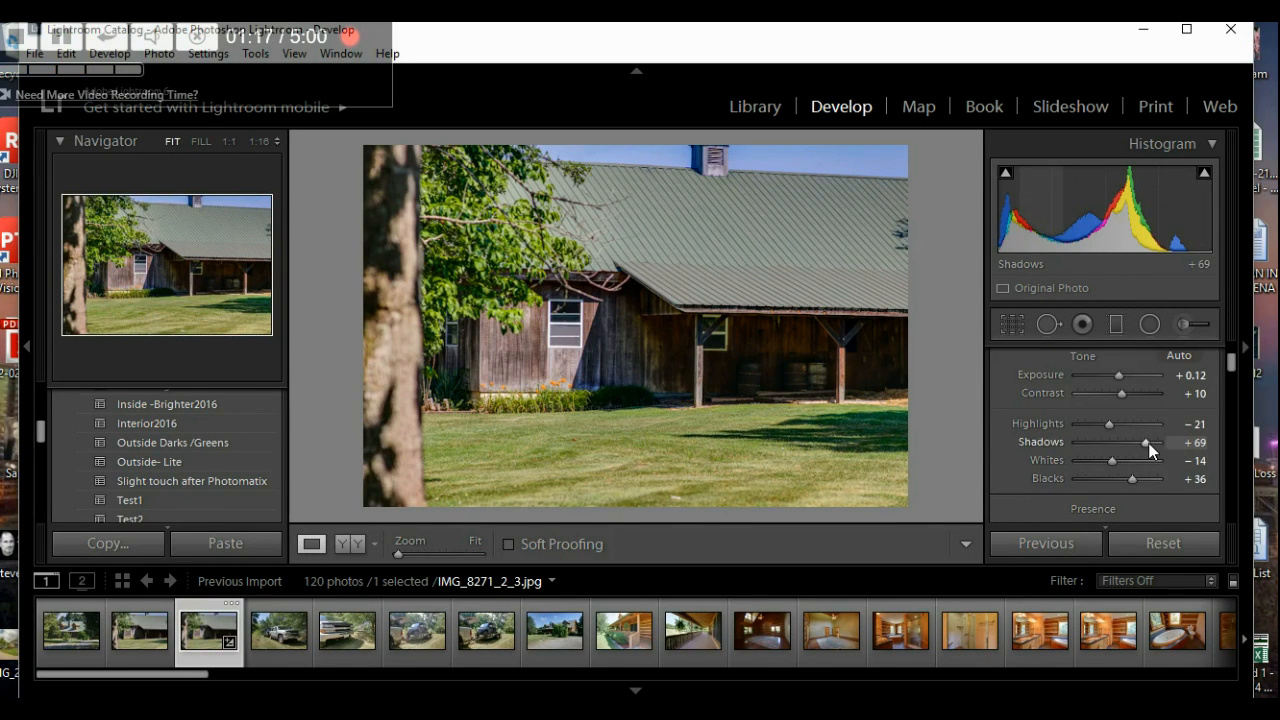
scroll(1046, 464, "down", 5)
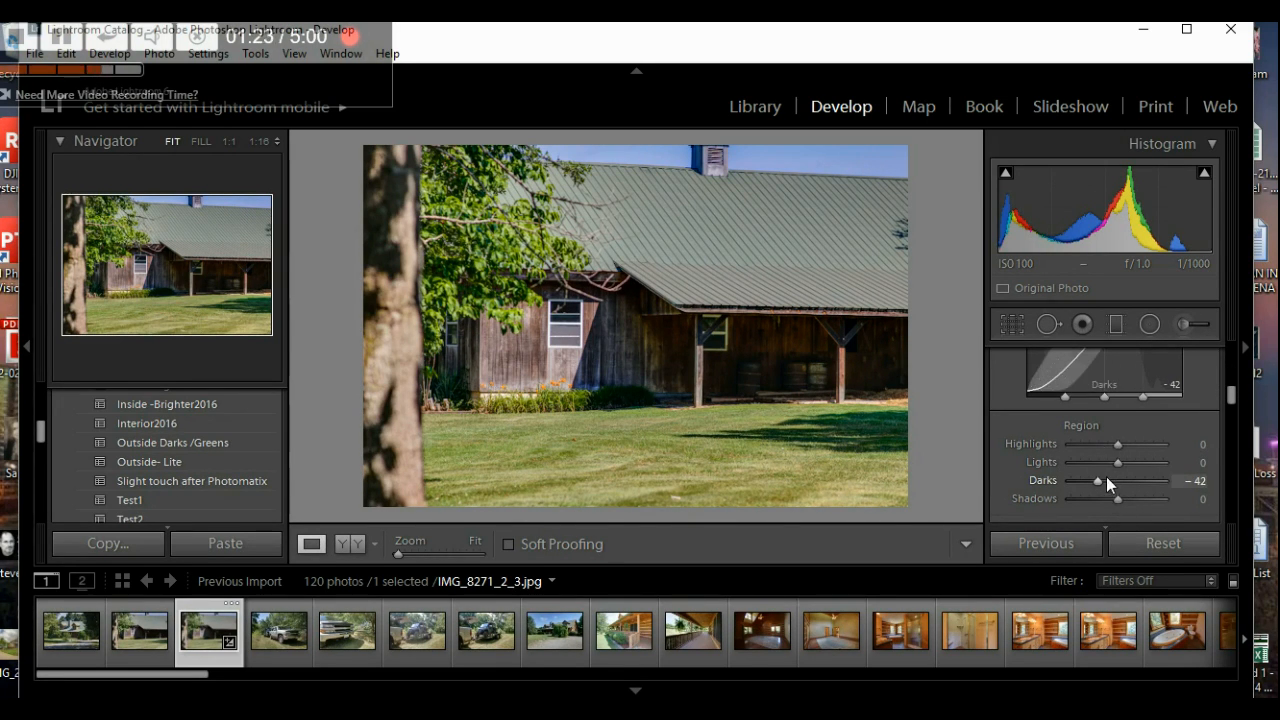
mouse_move(1101, 481)
left_mouse_down()
mouse_move(1122, 478)
mouse_move(1098, 478)
left_mouse_up()
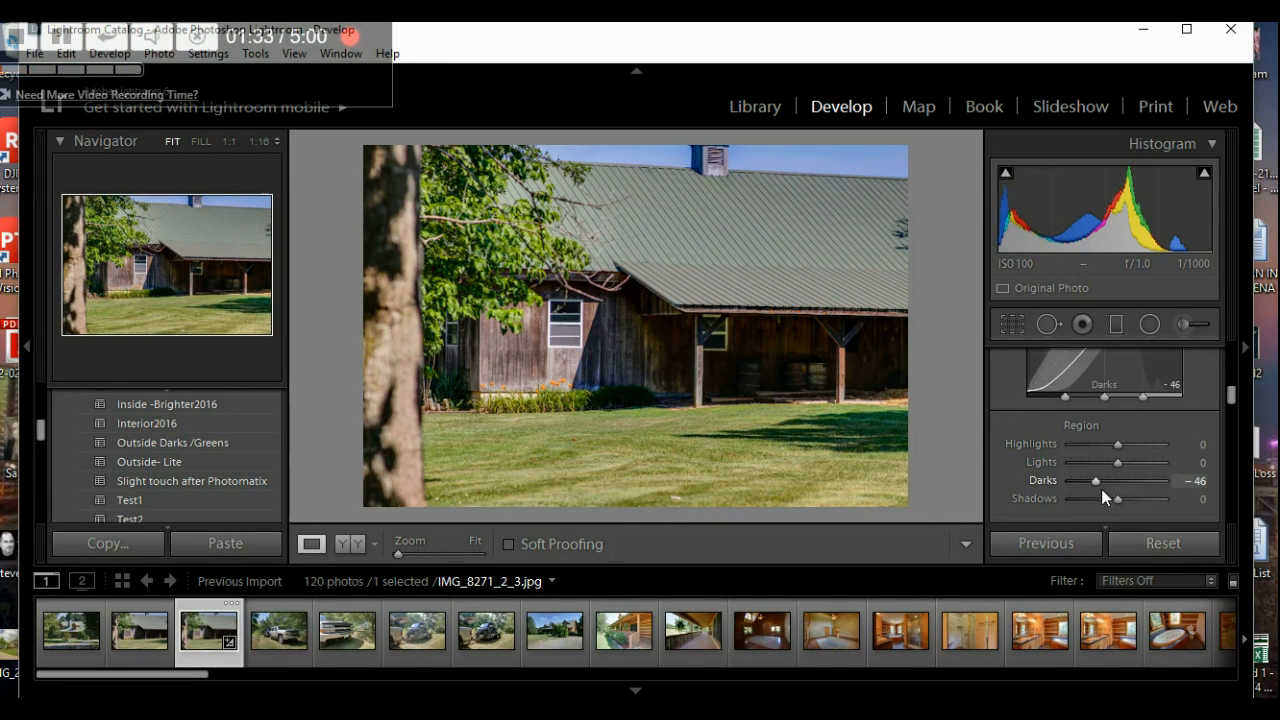
left_click_drag(1097, 482, 1098, 482)
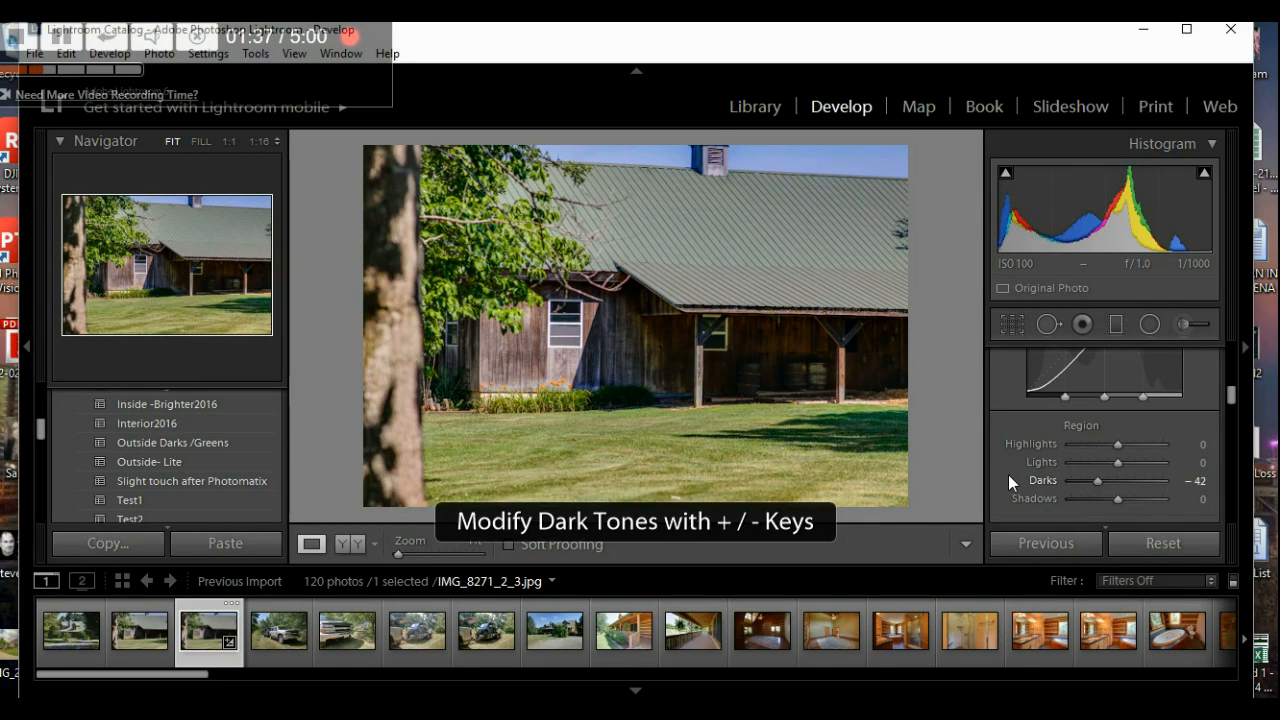
scroll(1008, 474, "down", 1)
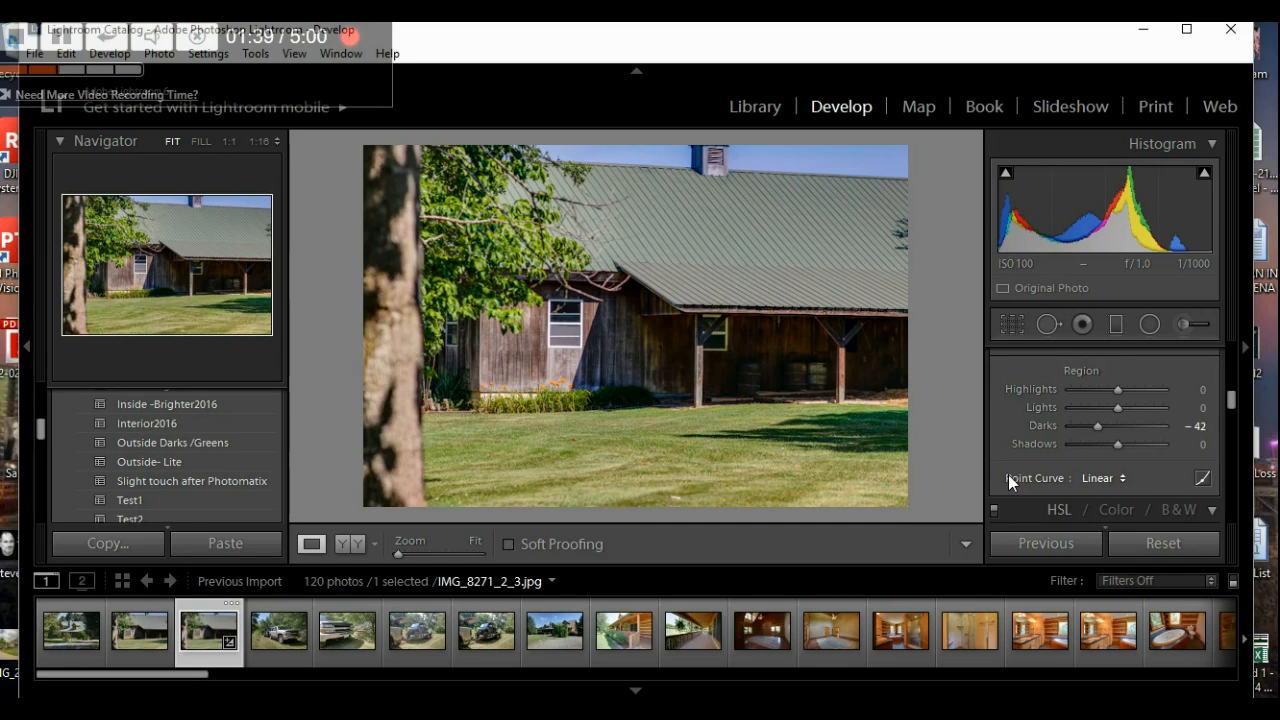
- Set HSL Green luminance to -18 to darken the barn photo's grass and foliage
scroll(1008, 474, "down", 3)
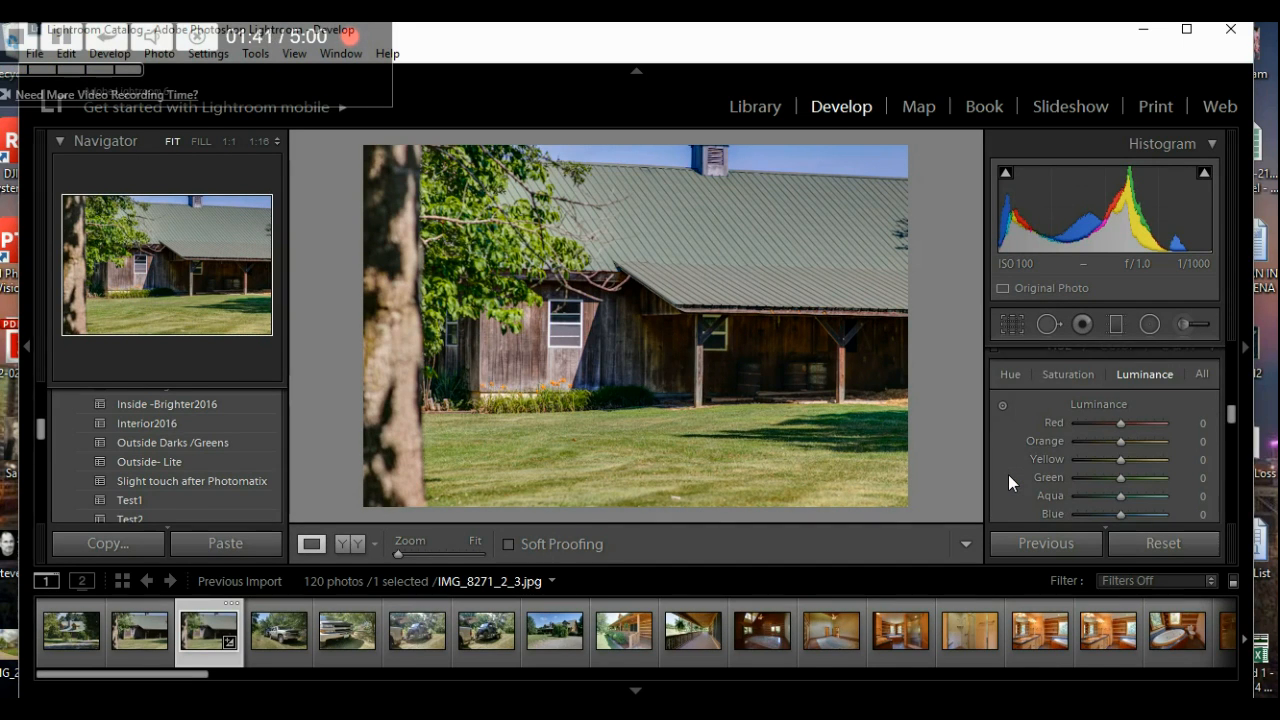
scroll(1008, 474, "down", 2)
scroll(1008, 474, "up", 1)
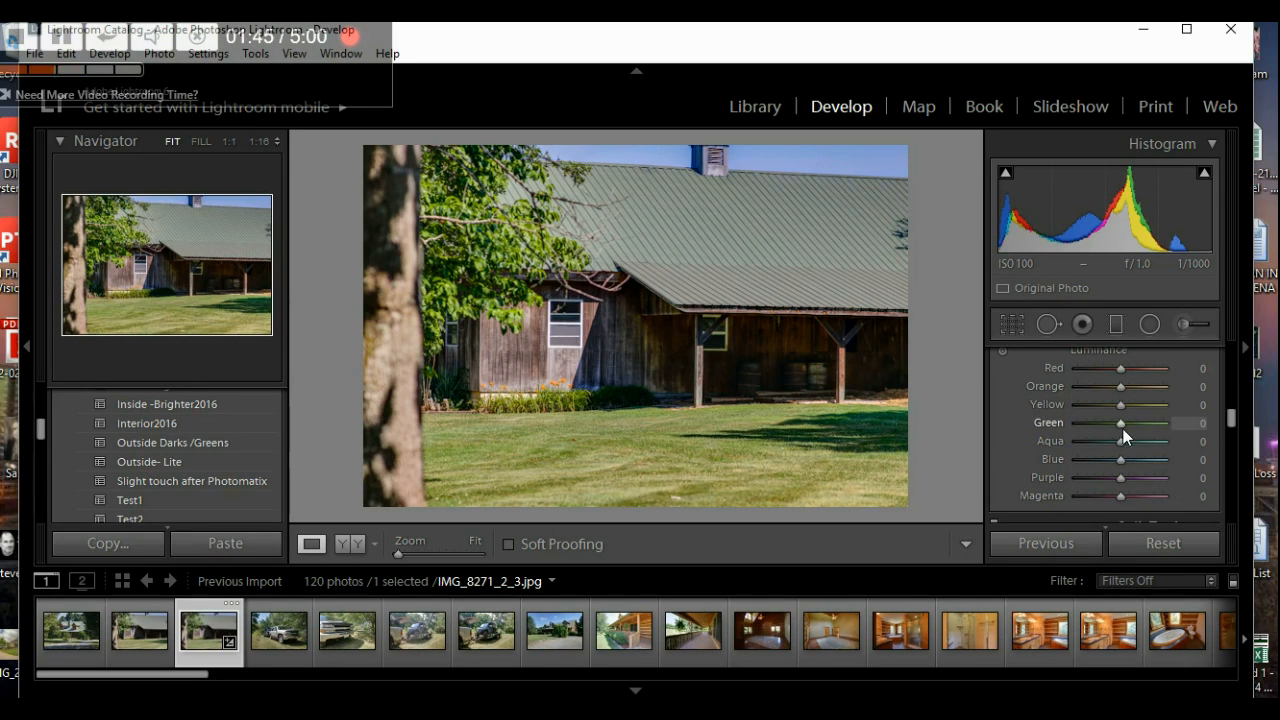
mouse_move(1121, 425)
left_mouse_down()
mouse_move(1094, 429)
mouse_move(1150, 424)
mouse_move(1114, 429)
left_mouse_up()
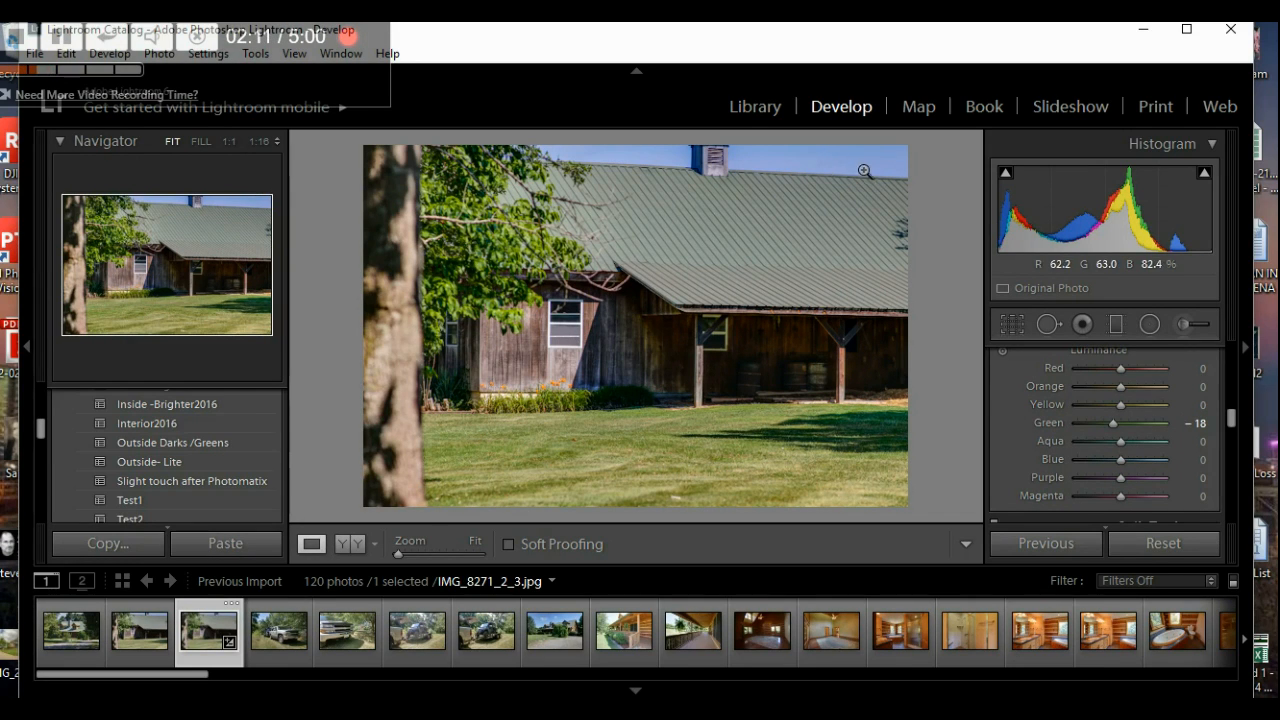
scroll(1005, 440, "down", 6)
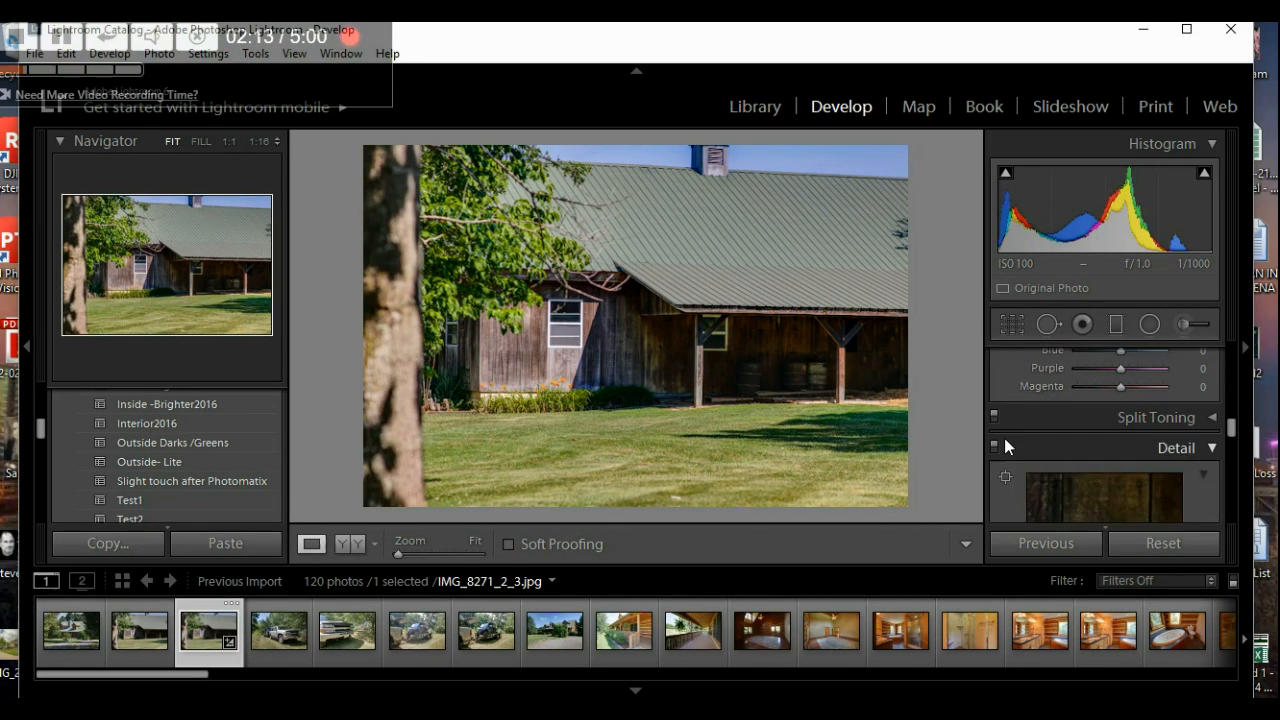
scroll(1004, 438, "down", 2)
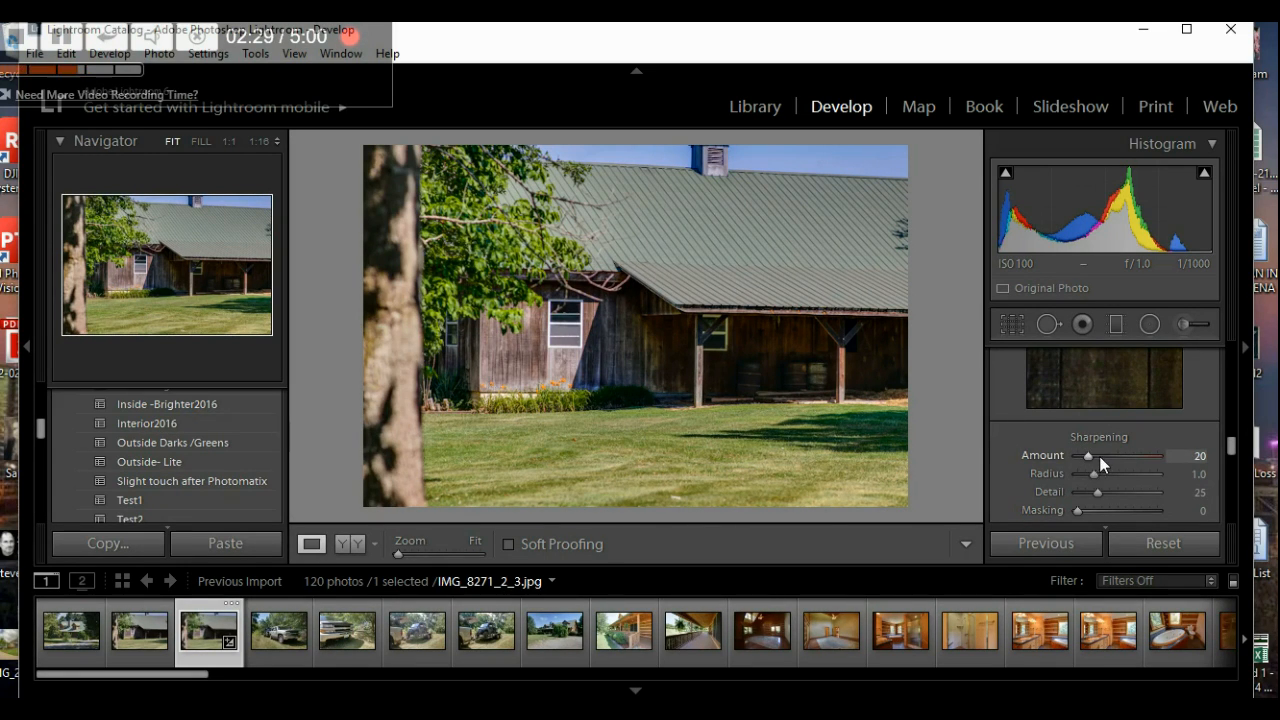
scroll(1005, 465, "down", 5)
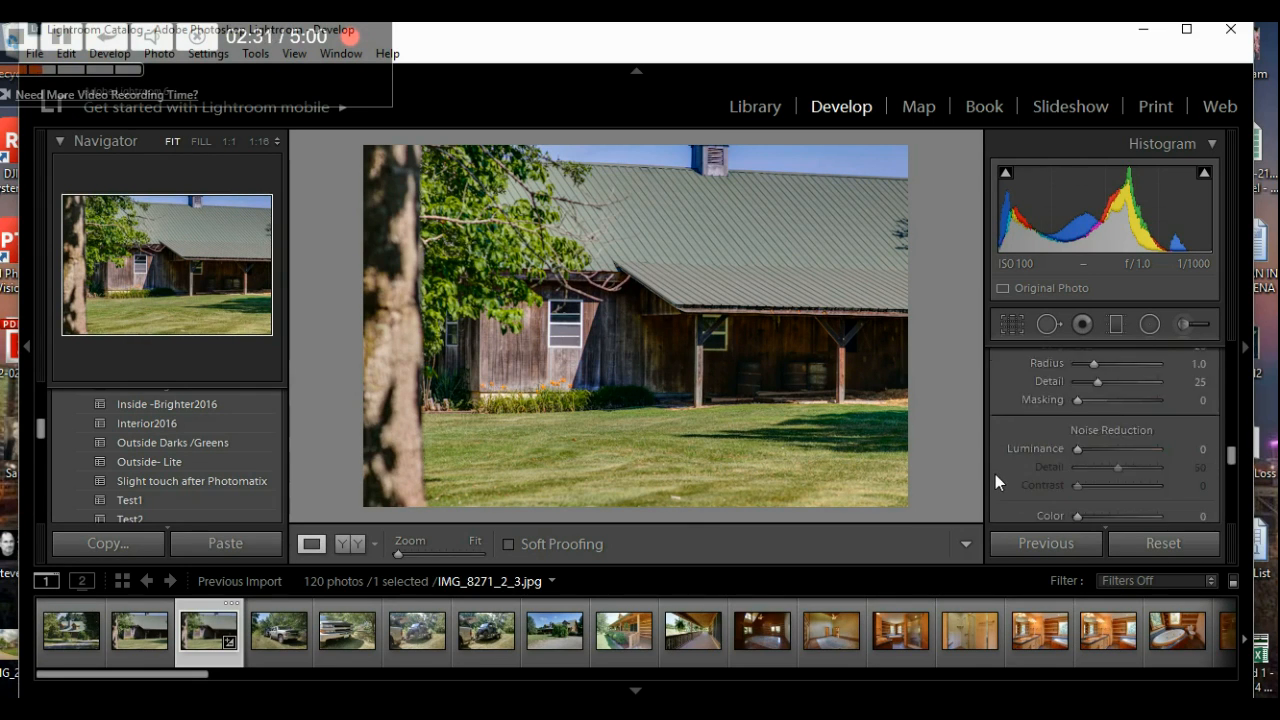
scroll(1017, 467, "down", 2)
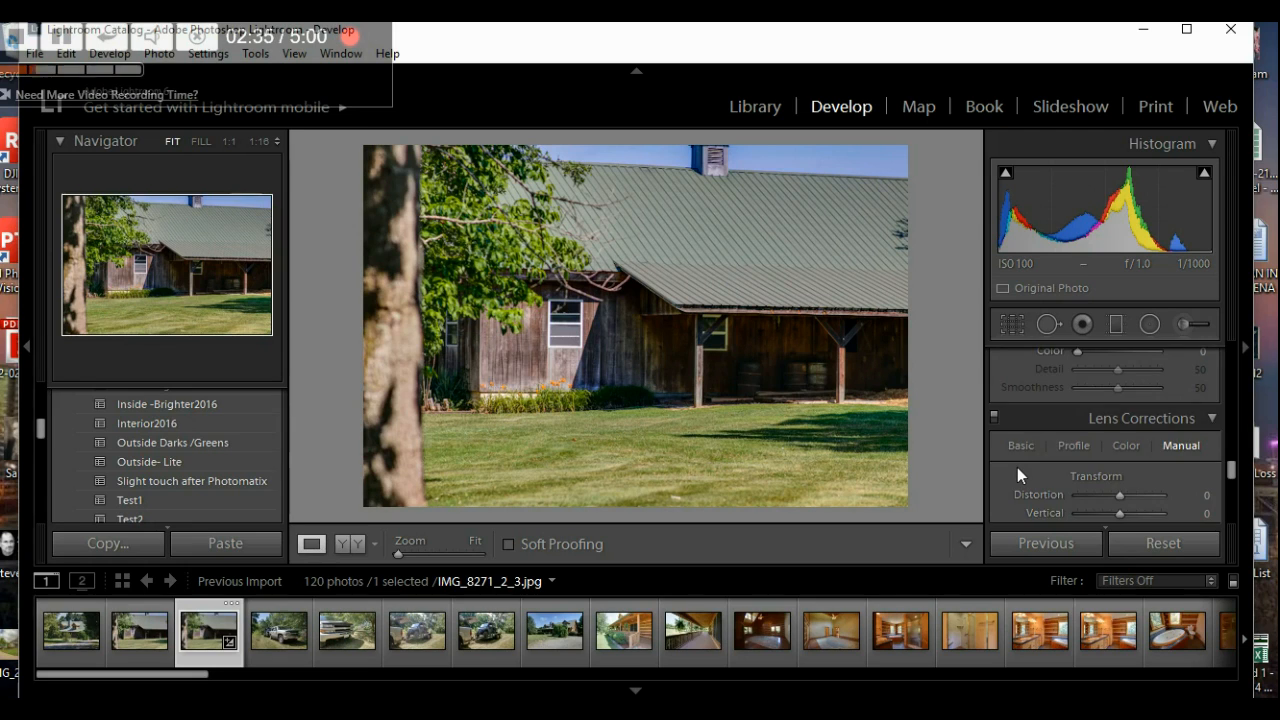
scroll(1017, 467, "down", 4)
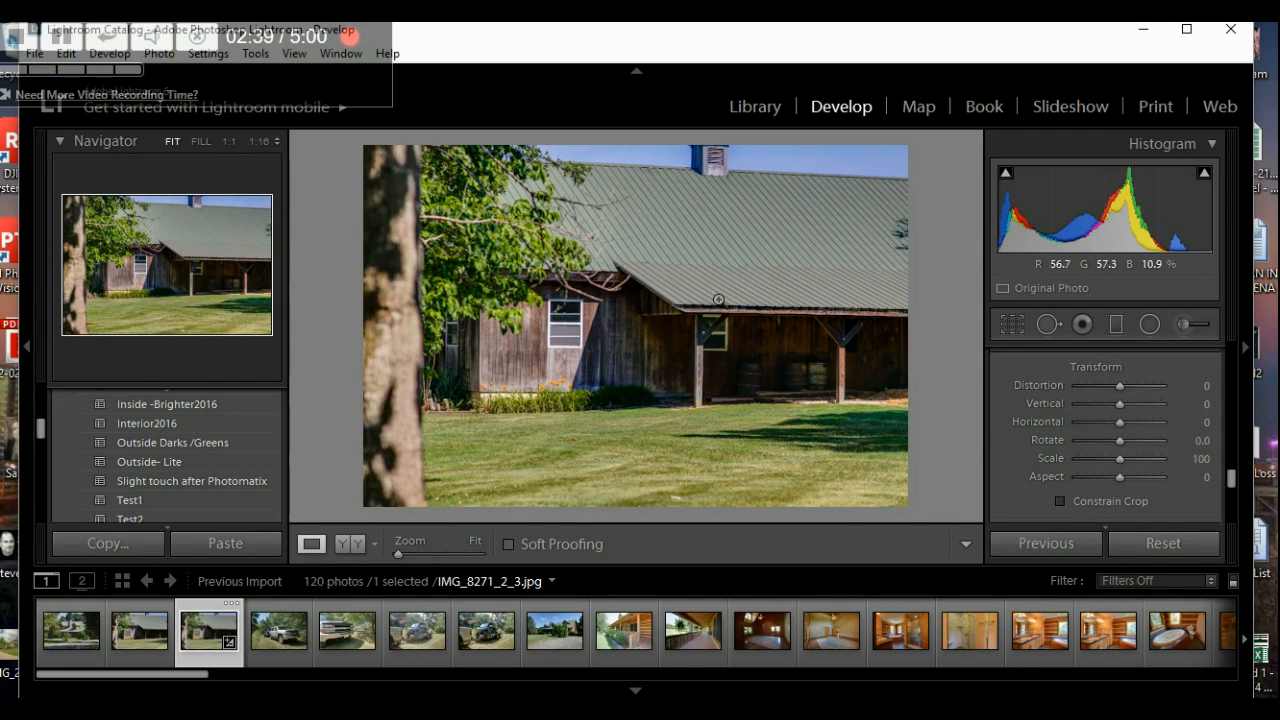
scroll(1015, 414, "down", 6)
scroll(1015, 414, "down", 2)
scroll(1015, 414, "up", 12)
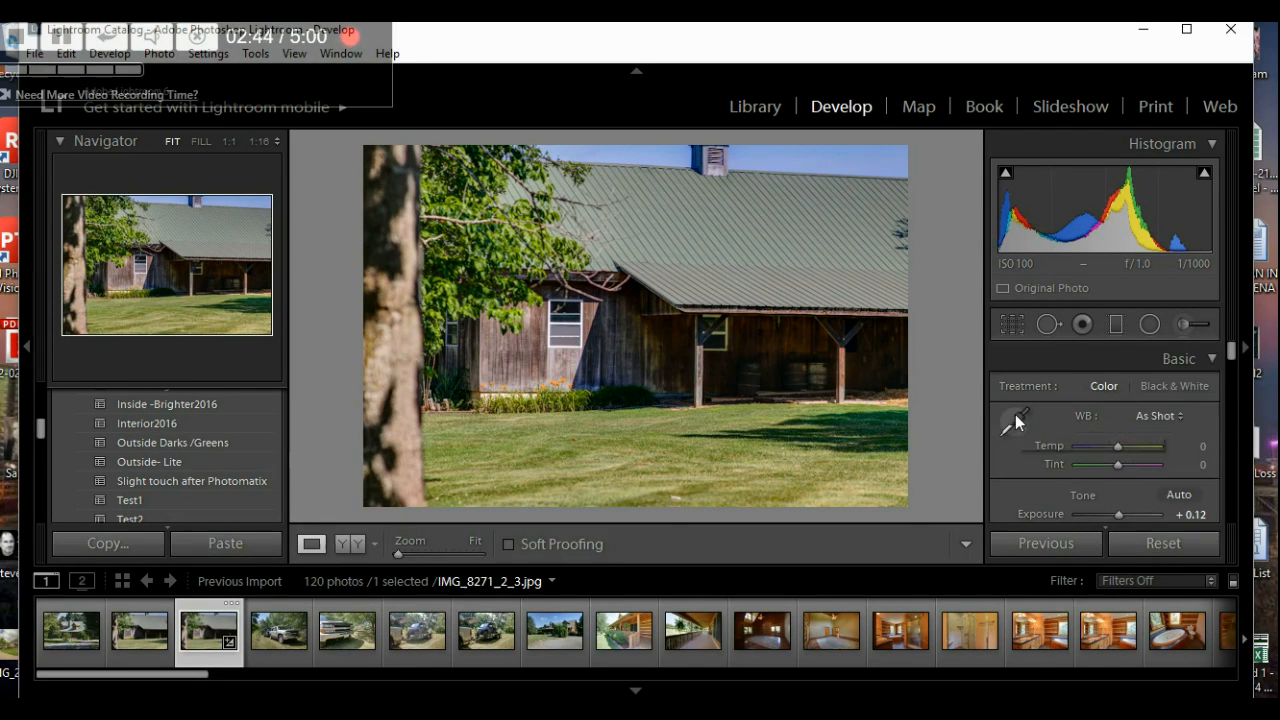
- Test slight tilts on the straightening grid, then reset the barn photo's angle to 0.00 and finish
left_click(1012, 324)
left_click(1119, 447)
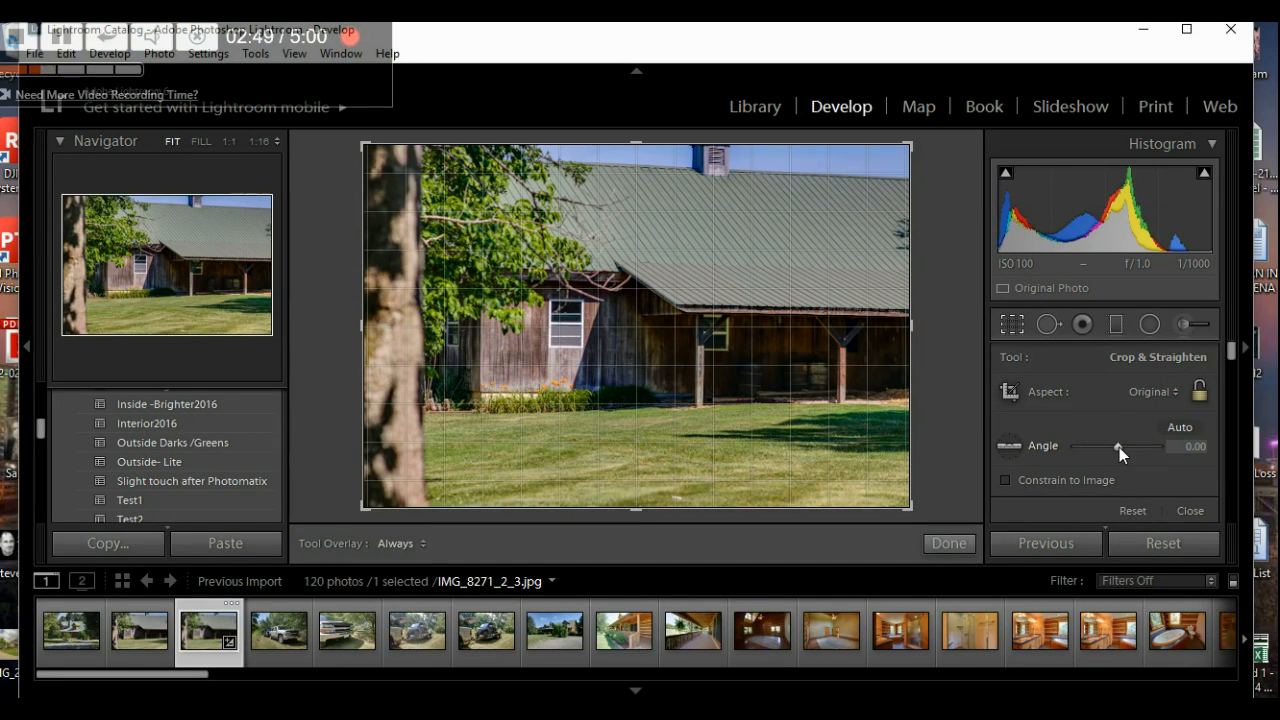
key("Up")
key("Up")
key("Up")
key("Up")
key("Up")
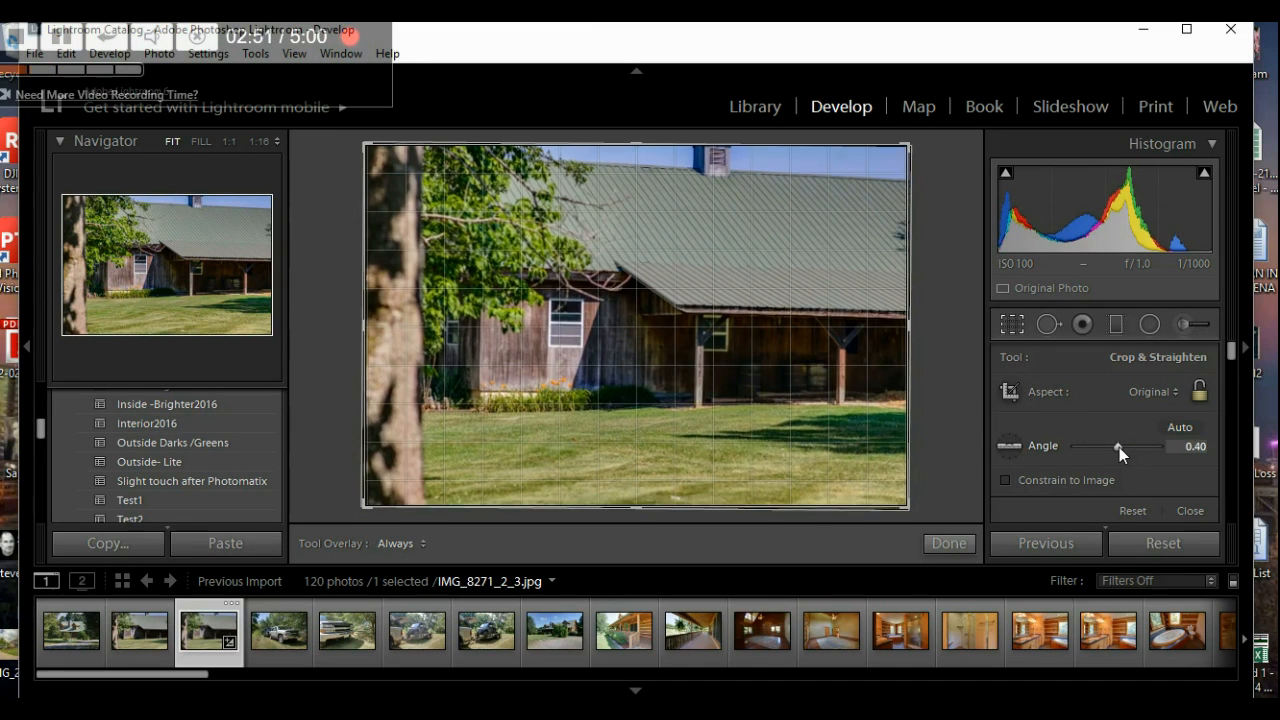
key("Down")
key("Down")
key("Down")
key("Down")
key("Down")
key("Down")
key("Down")
key("Down")
key("Down")
key("Down")
key("Down")
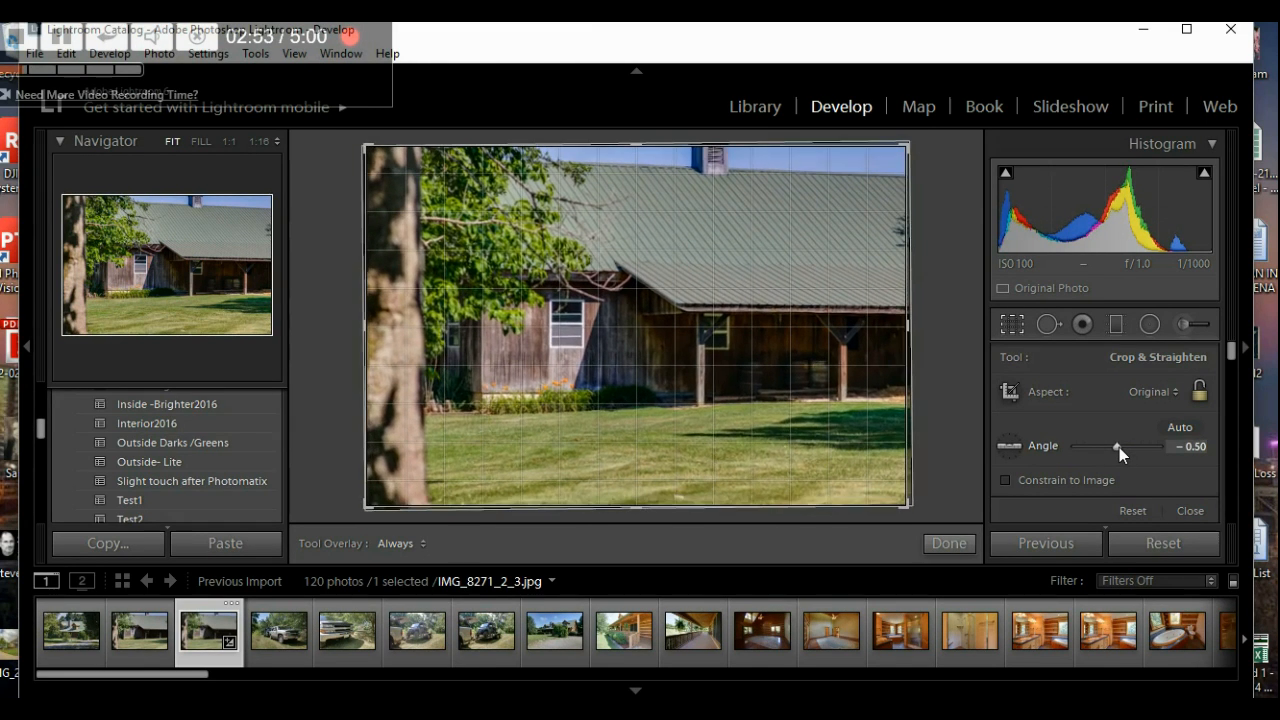
double_click(1119, 447)
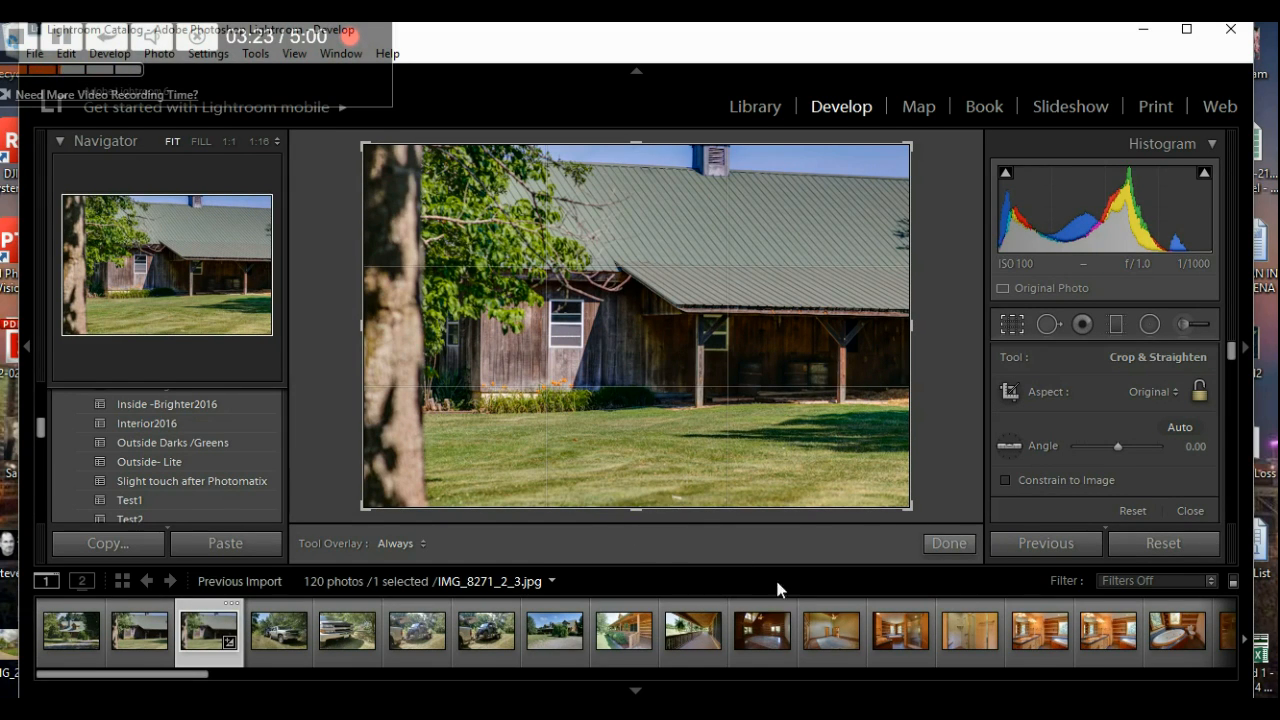
left_click(949, 543)
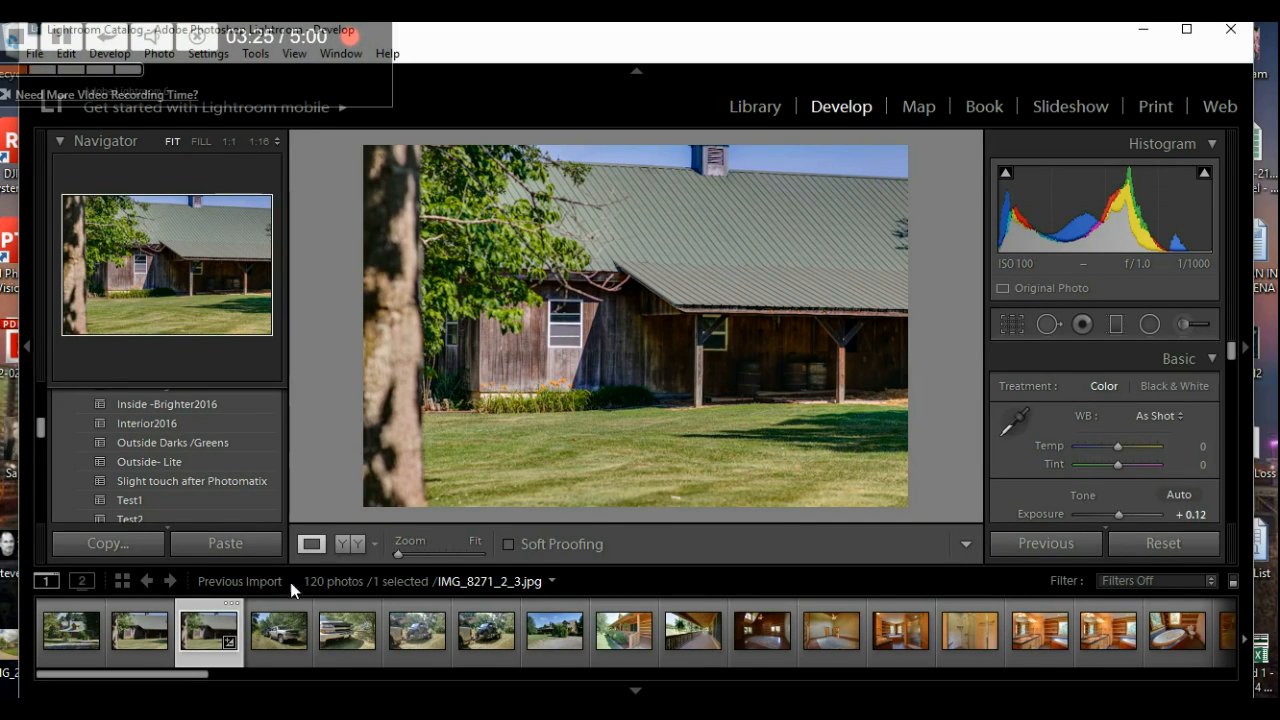
- Select porch photo IMG_8293_4_5 and apply Outside- Lite after trying Outside Darks /Greens
left_click(625, 620)
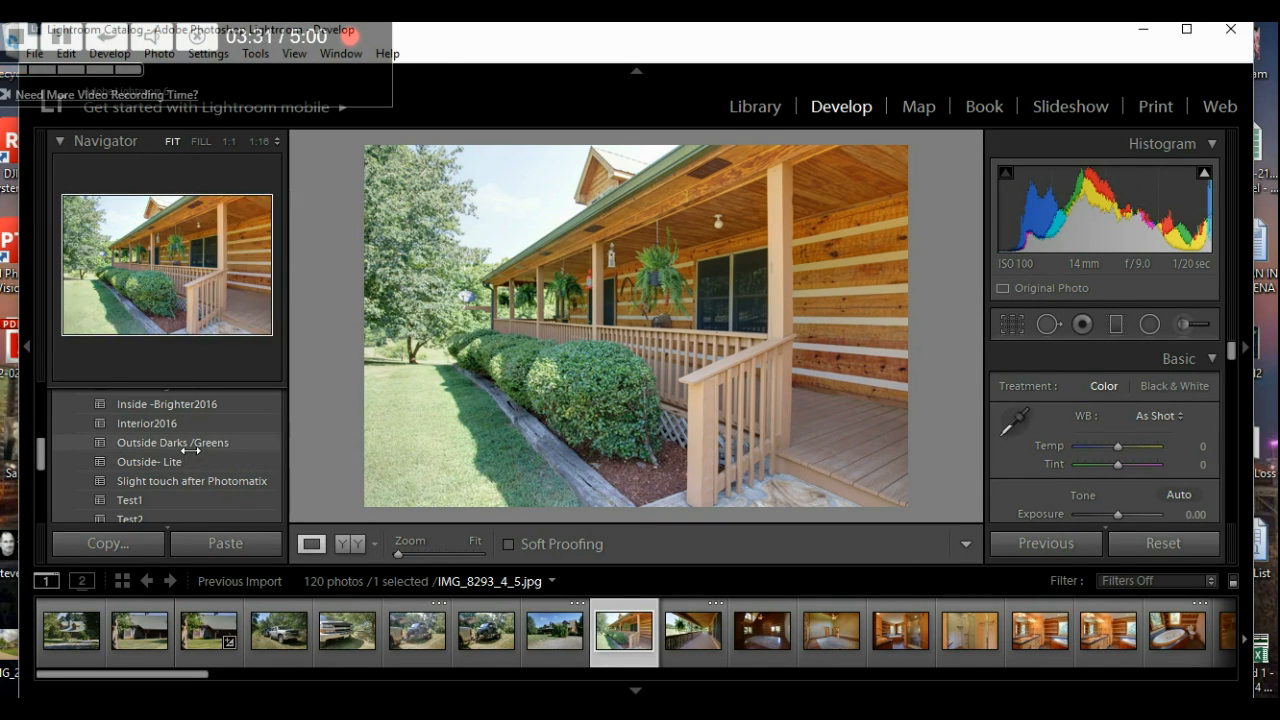
left_click(190, 451)
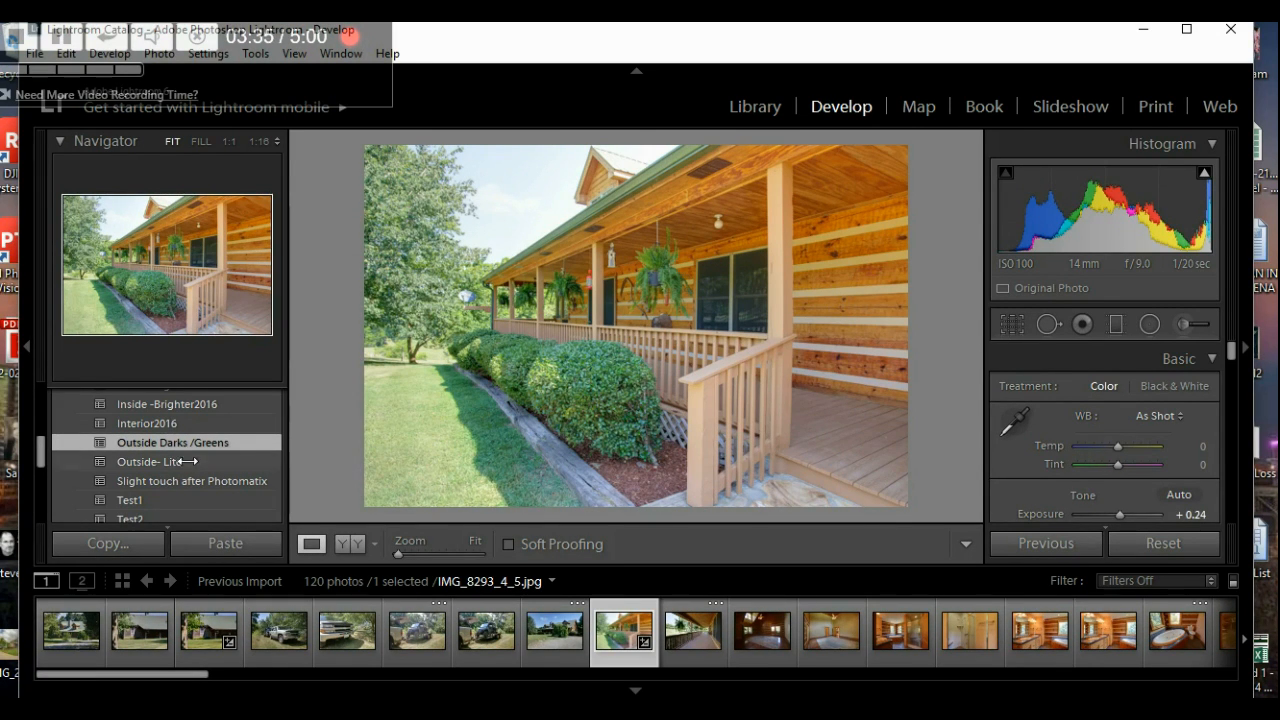
left_click(188, 465)
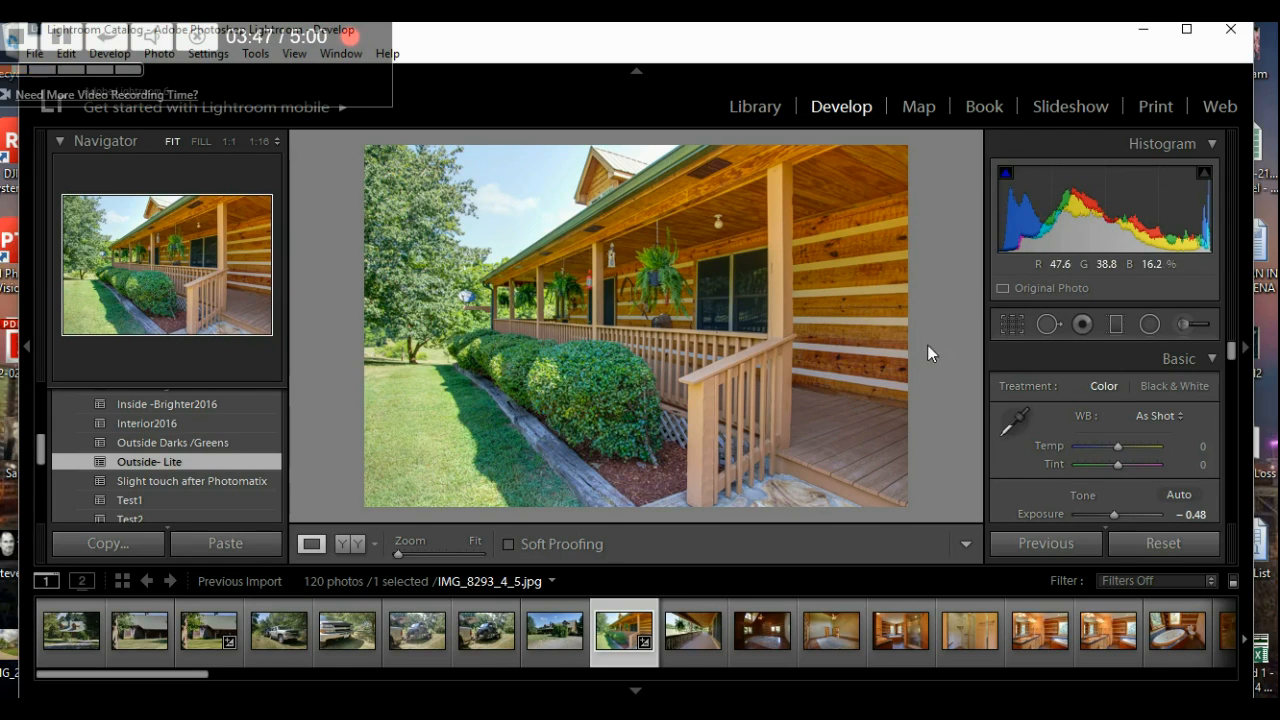
- Rotate the porch photo to a -0.30 straighten angle and finish the crop step
left_click(1003, 325)
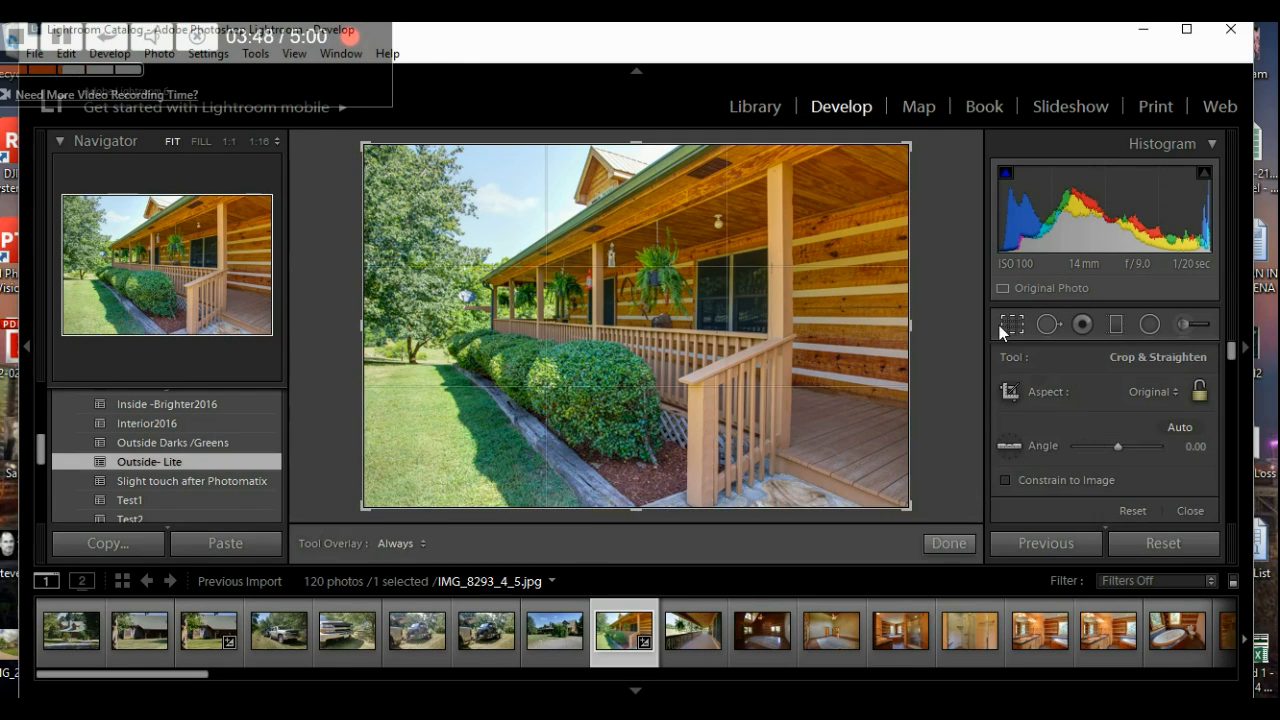
left_click(1118, 447)
left_click_drag(1119, 446, 1118, 446)
left_click_drag(1119, 446, 1119, 446)
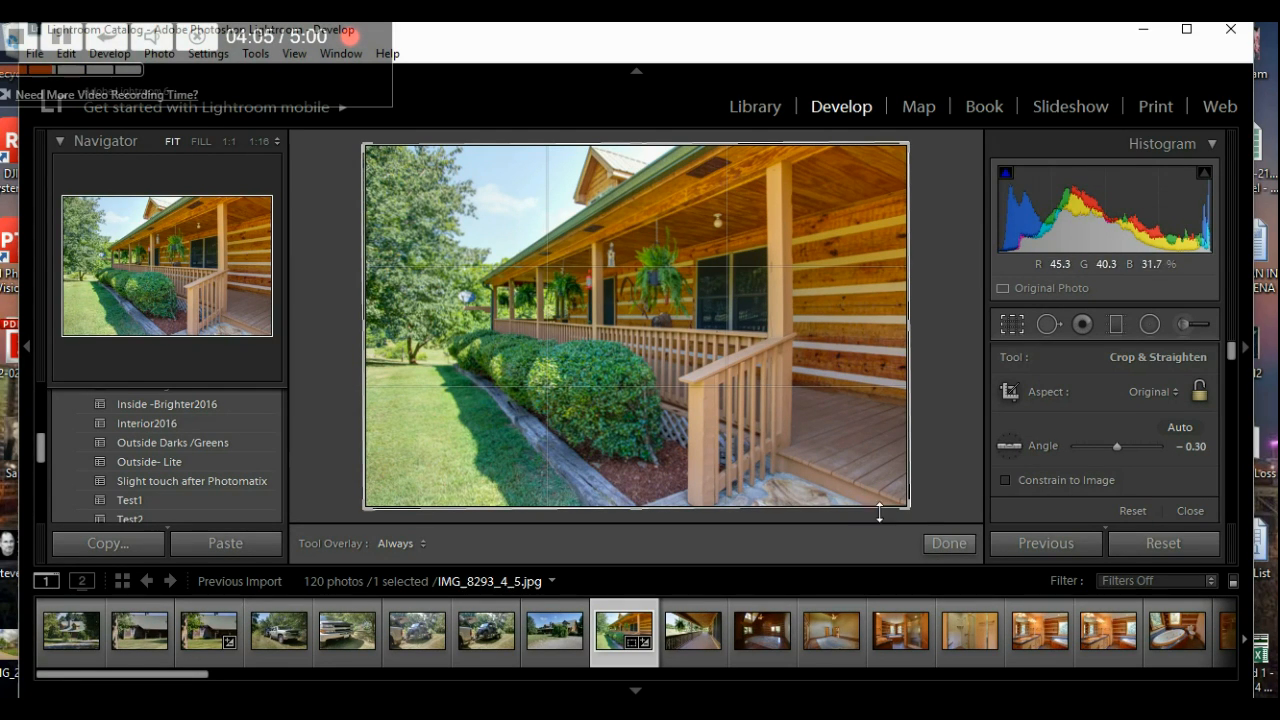
left_click(953, 543)
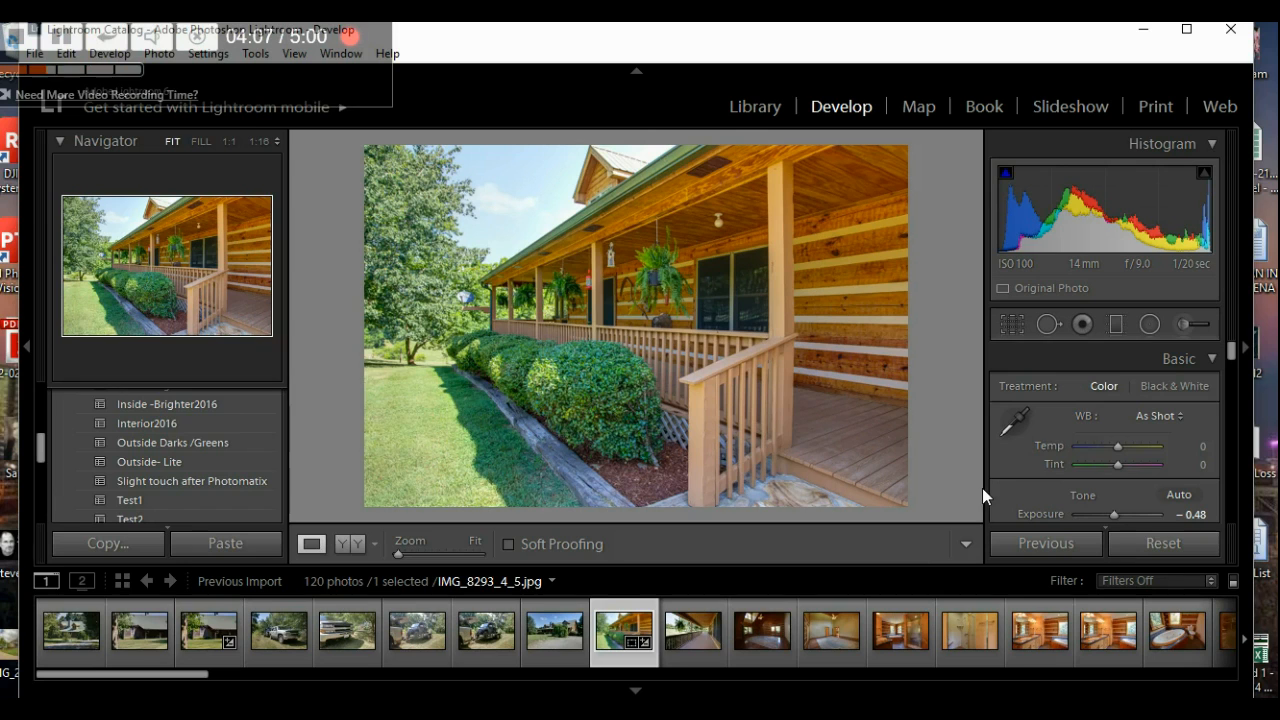
- Drag down on the sky with the HSL Luminance targeted tool to deepen its blue
scroll(990, 463, "down", 8)
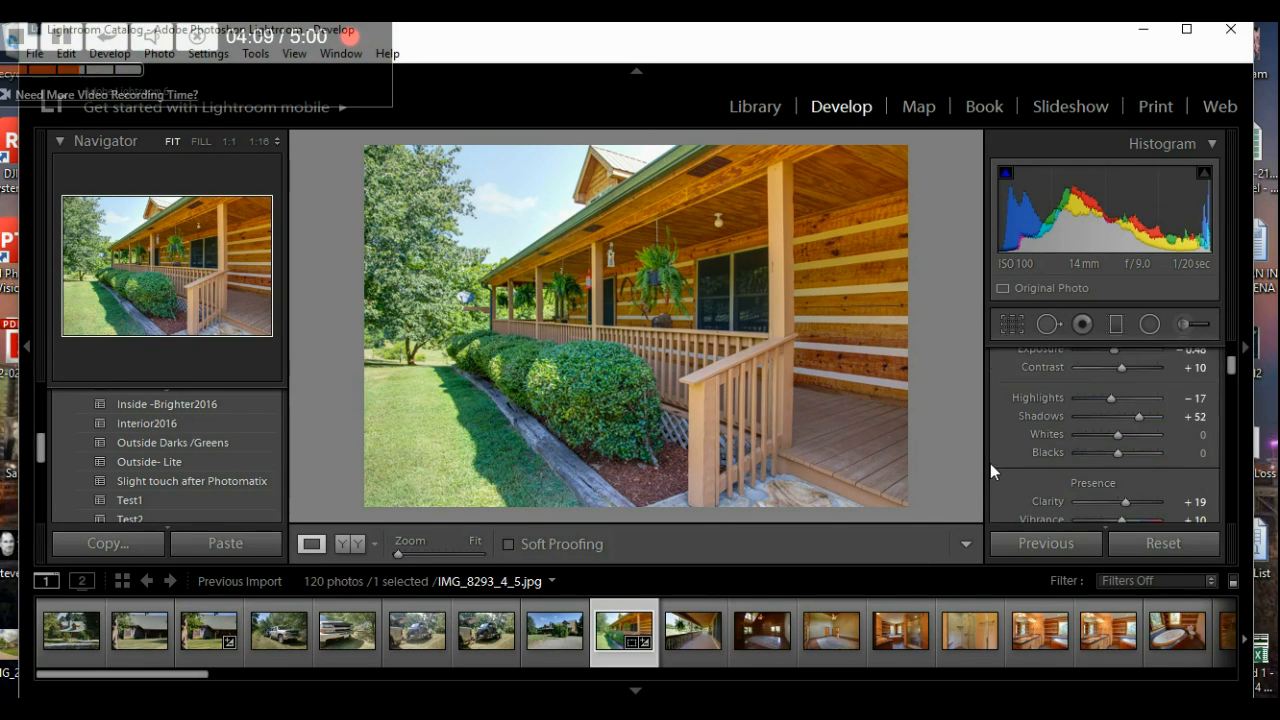
scroll(990, 463, "down", 5)
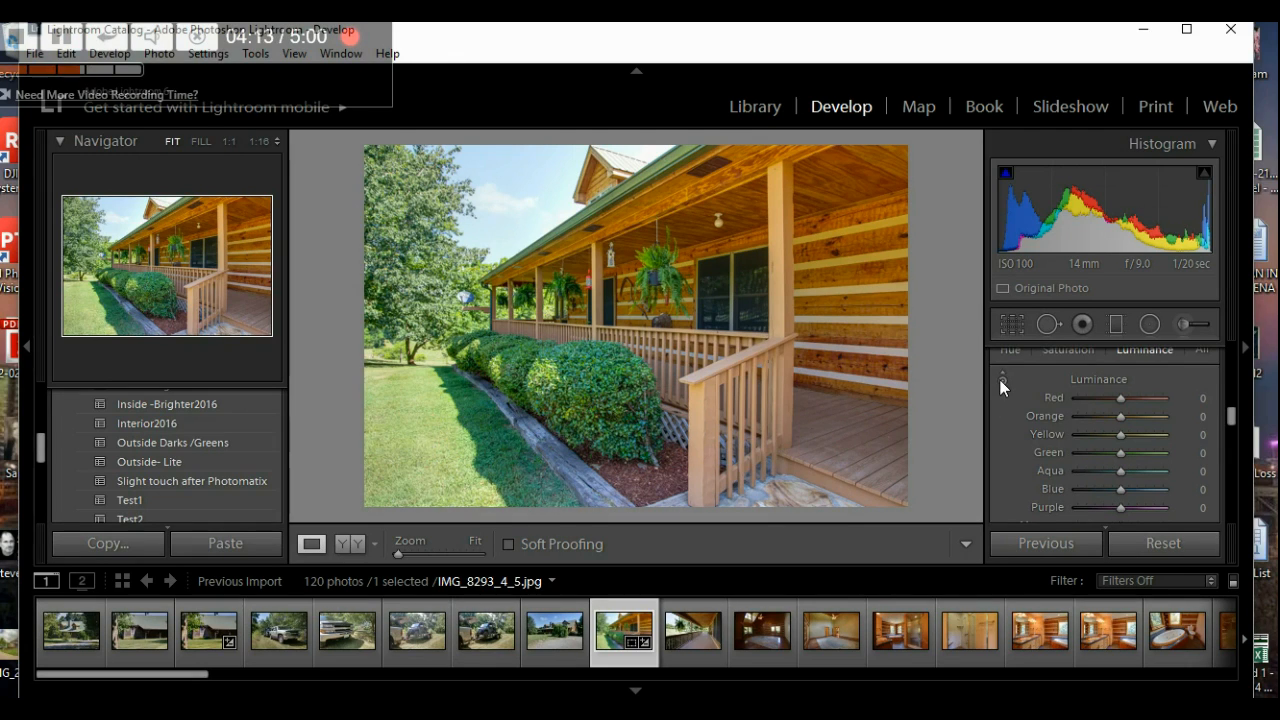
left_click(1001, 381)
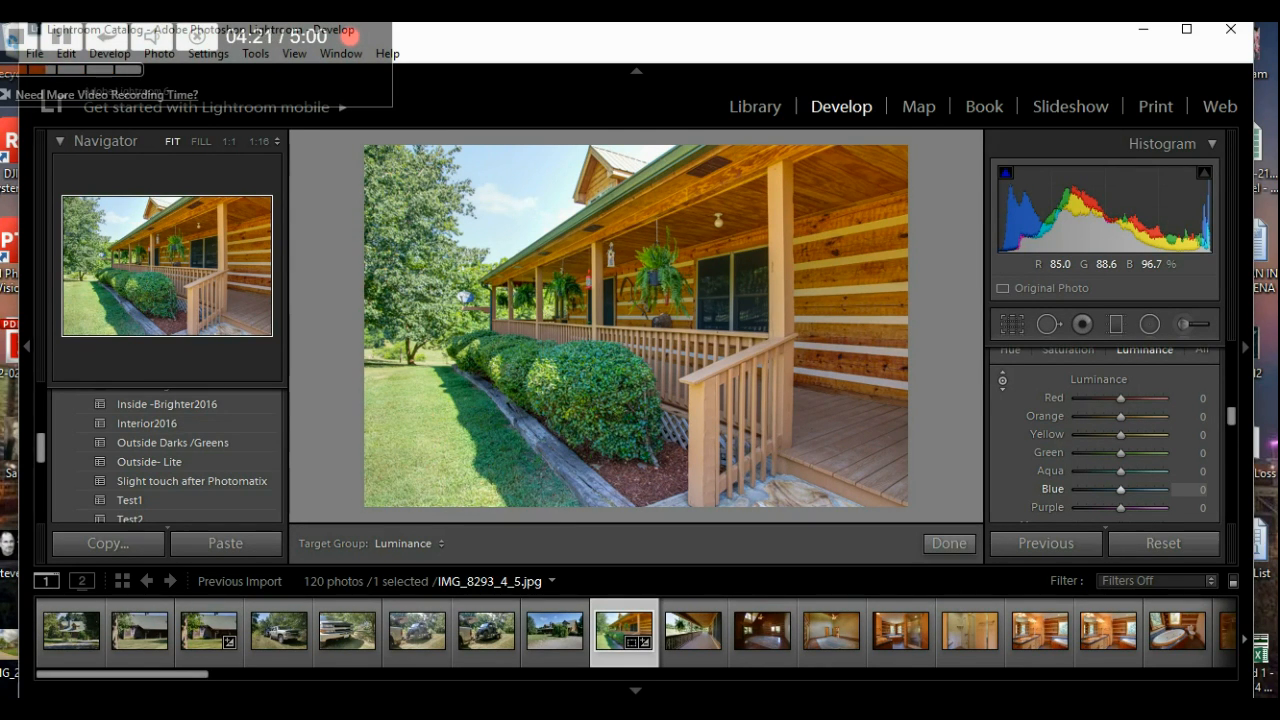
left_click_drag(515, 190, 515, 227)
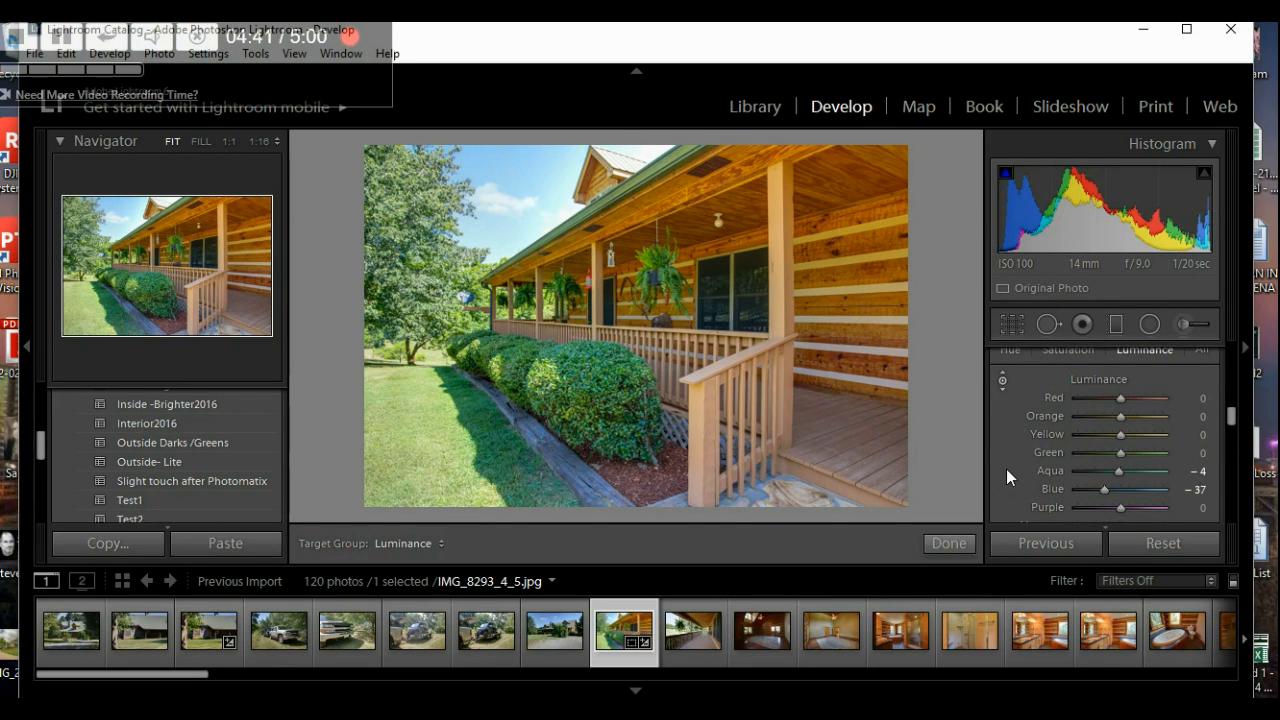
scroll(1006, 469, "up", 2)
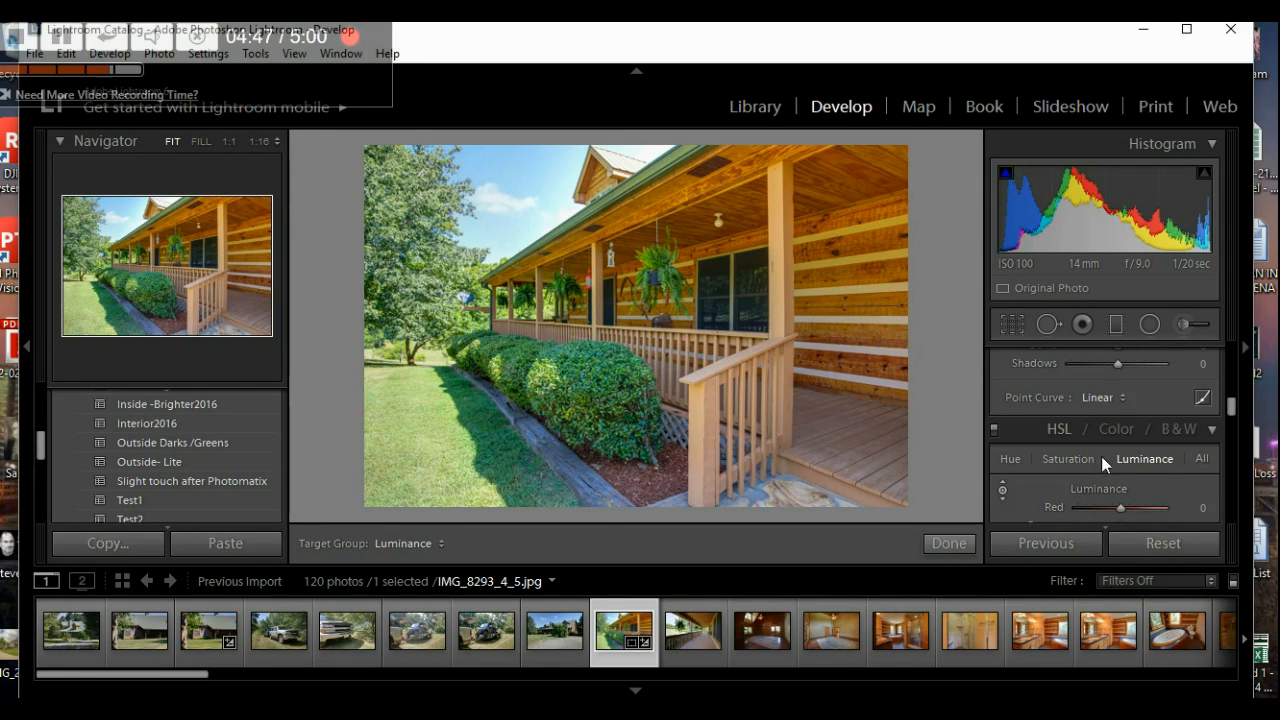
scroll(1007, 495, "down", 1)
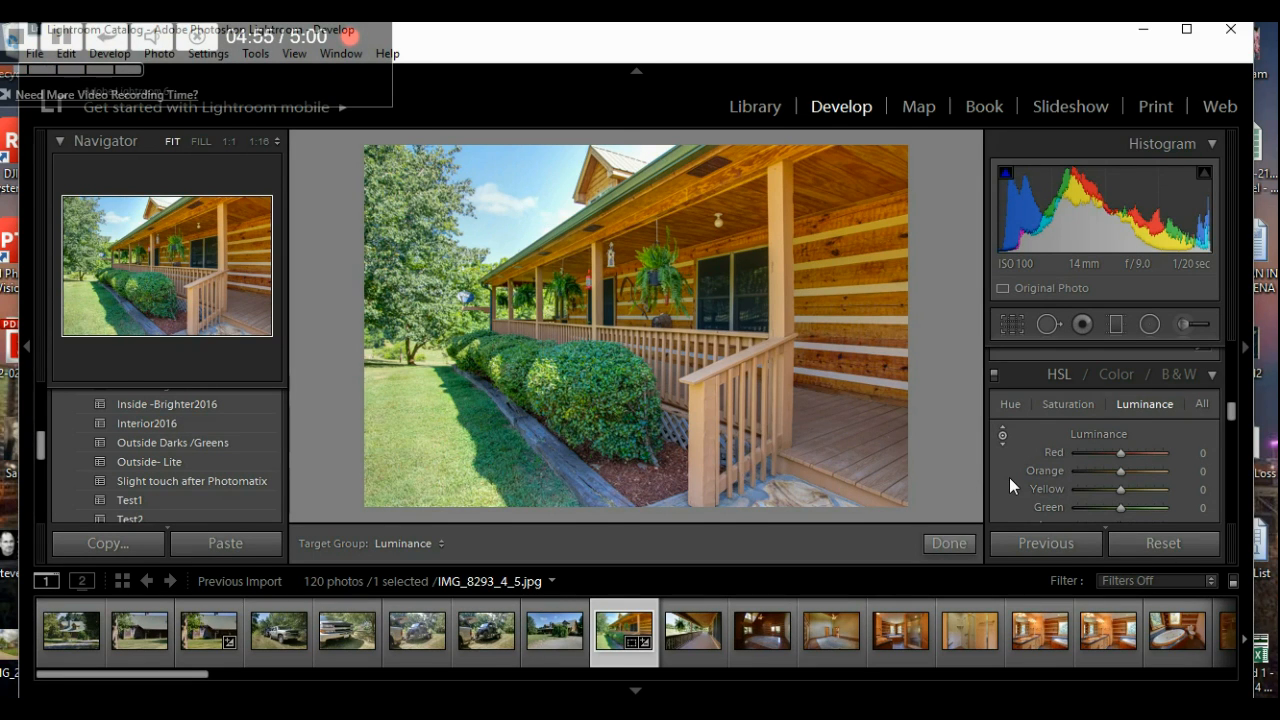
key("period")
left_click(58, 40)
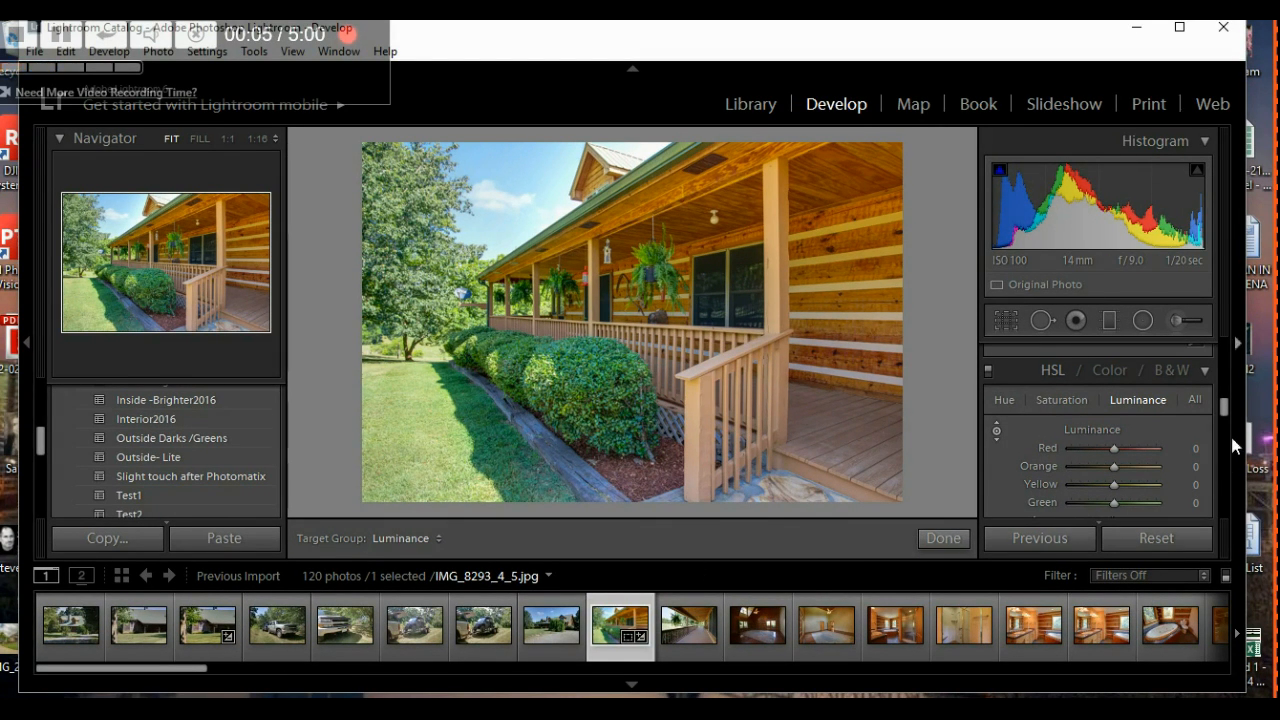
- Turn off the targeted tool and nudge Exposure from -0.48 up to -0.18
left_click_drag(1224, 409, 1224, 368)
scroll(1222, 367, "up", 2)
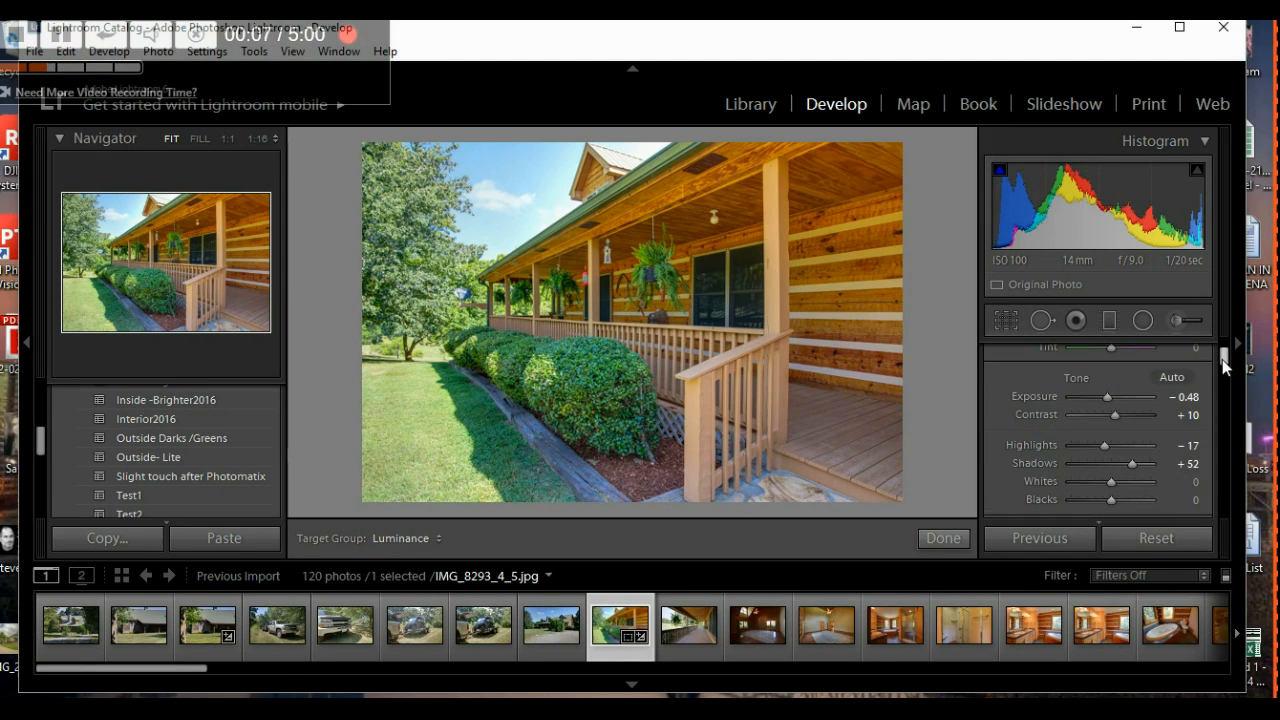
left_click(1108, 399)
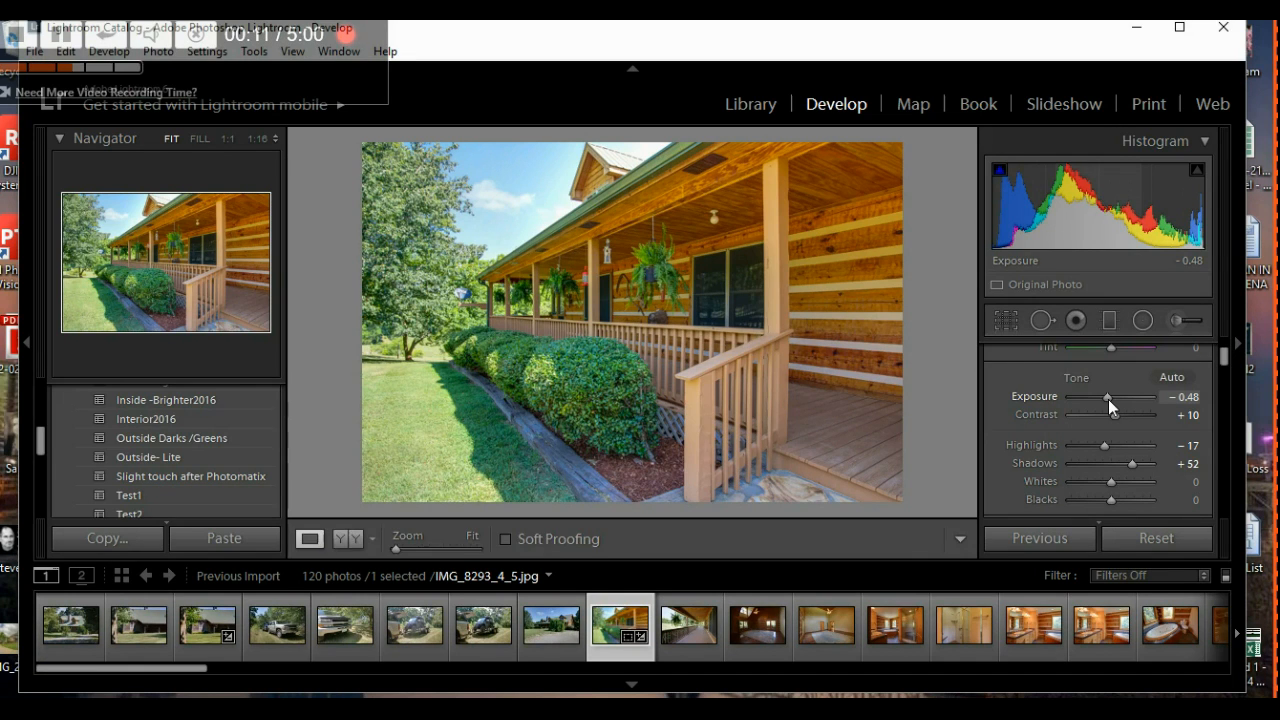
key("Up")
key("Up")
key("Up")
key("Up")
key("Up")
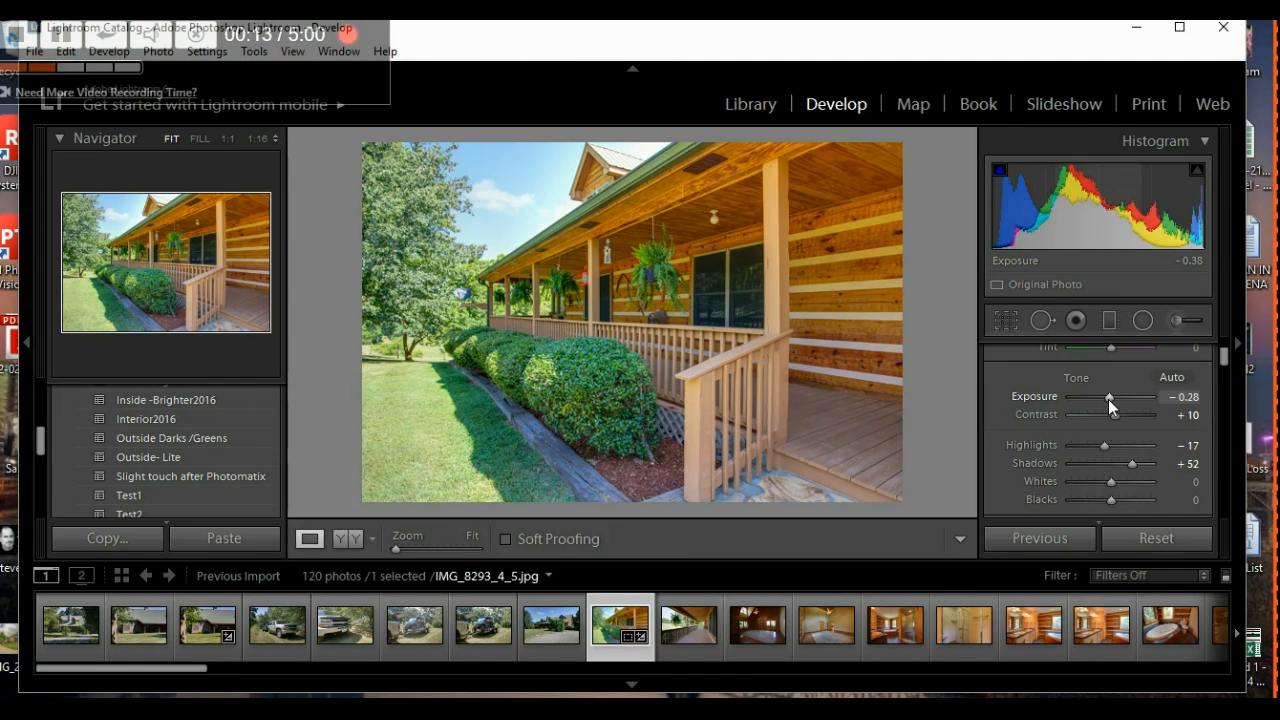
key("Down")
key("Down")
key("Down")
key("Down")
key("Up")
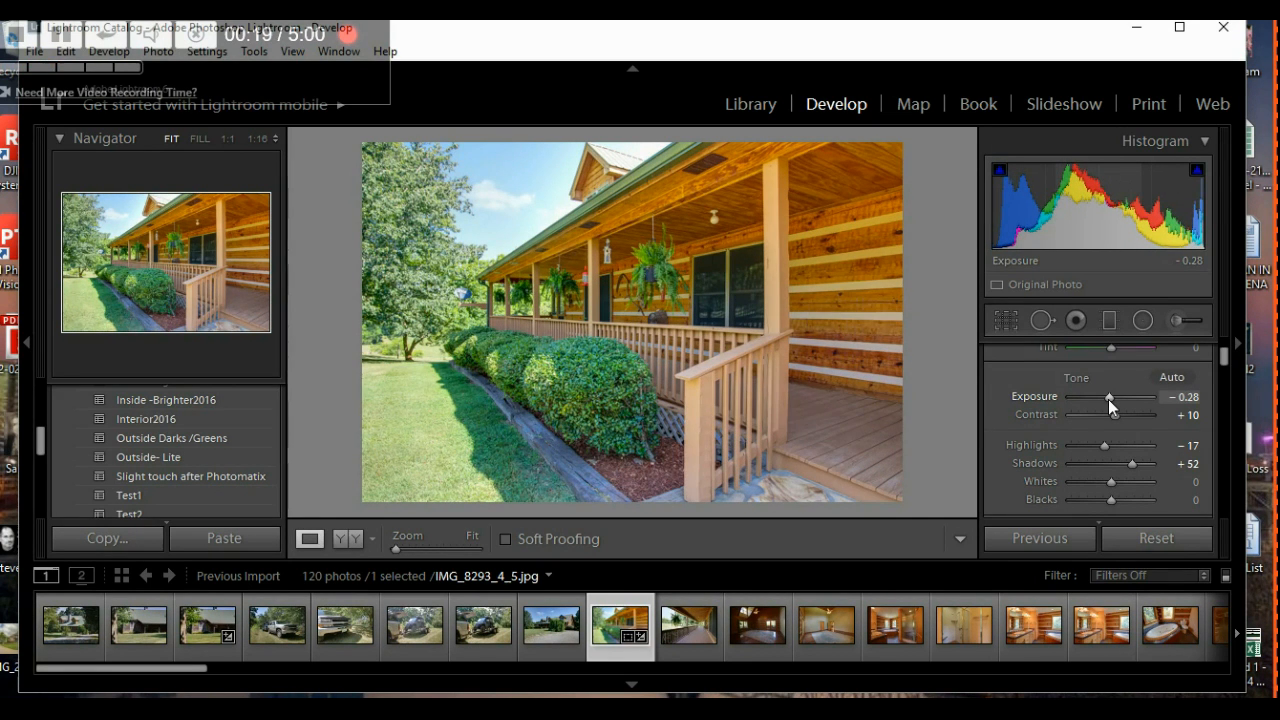
key("Up")
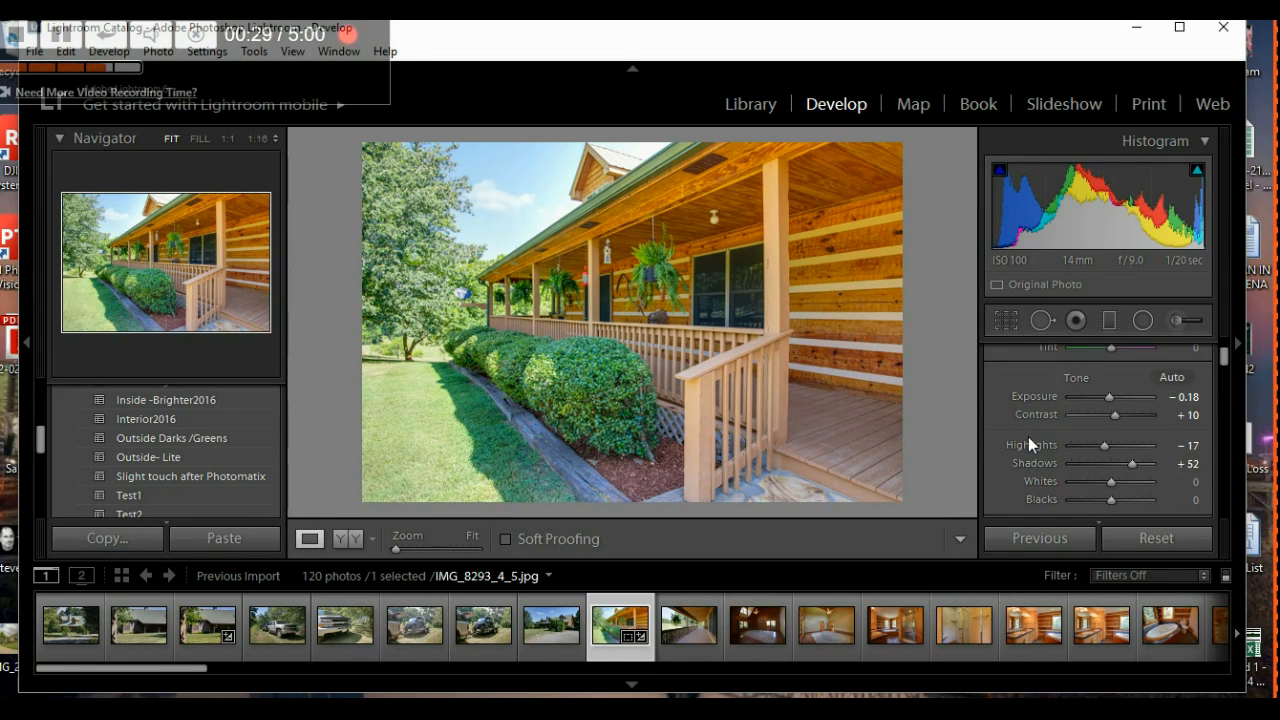
- Set Highlights to -100 and lower Shadows from +52 to -17
scroll(1029, 440, "down", 2)
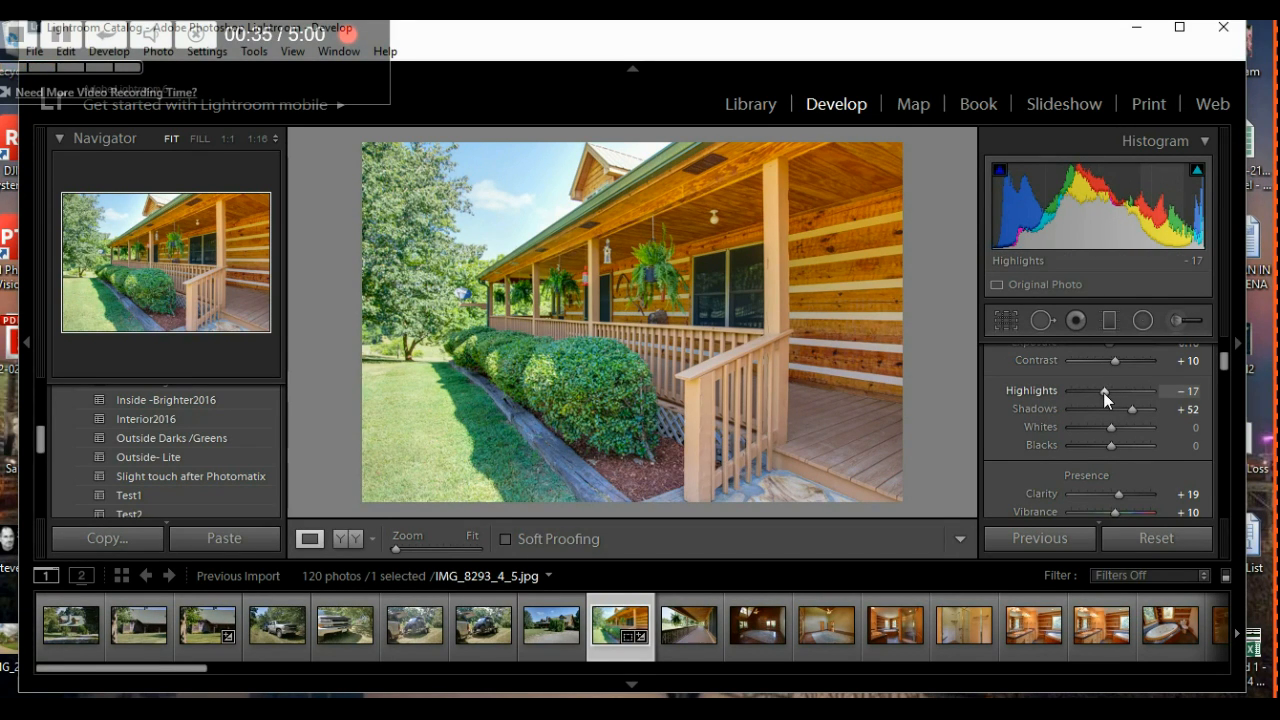
left_click_drag(1103, 392, 1042, 401)
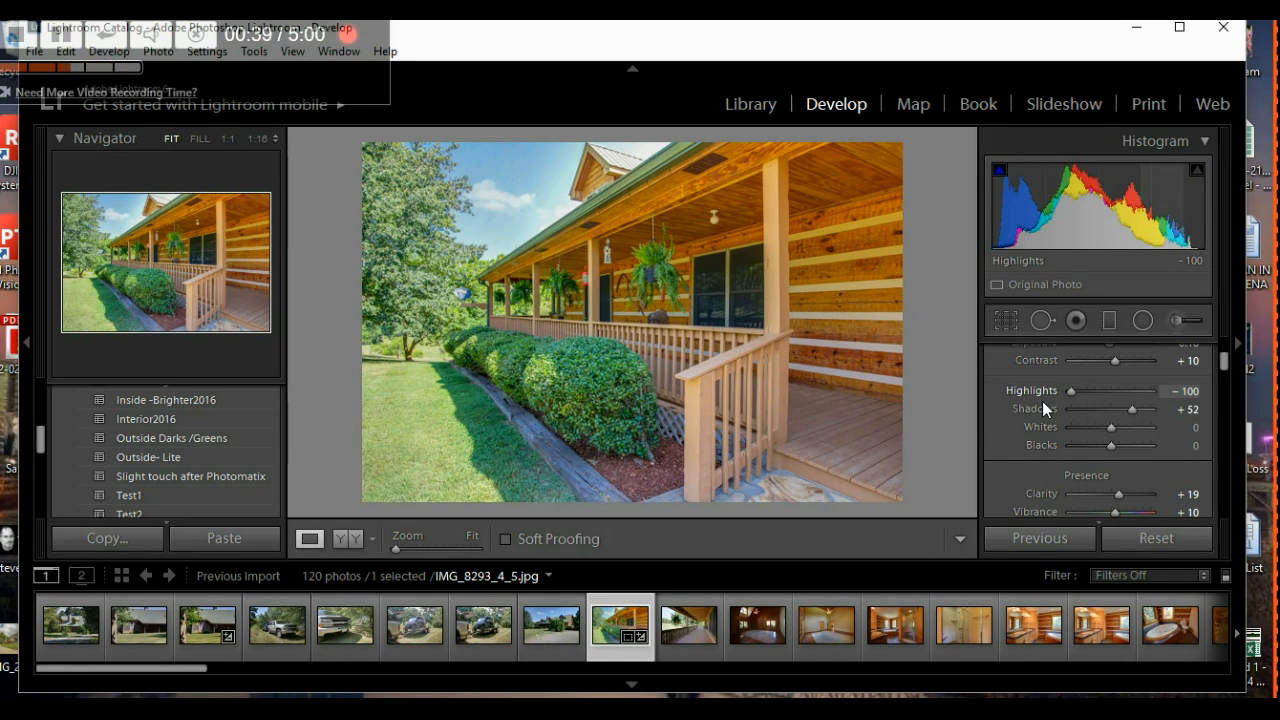
left_click_drag(1071, 390, 1045, 416)
left_click_drag(1130, 408, 1100, 418)
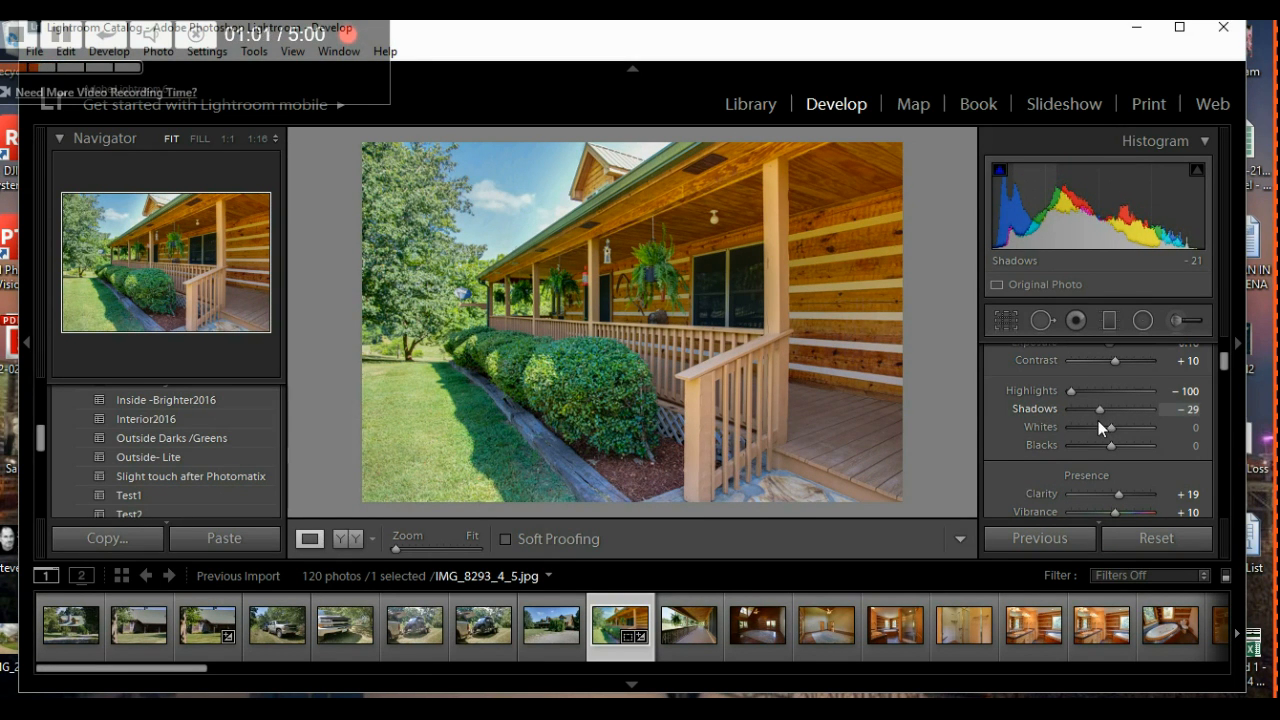
left_click_drag(1100, 419, 1102, 419)
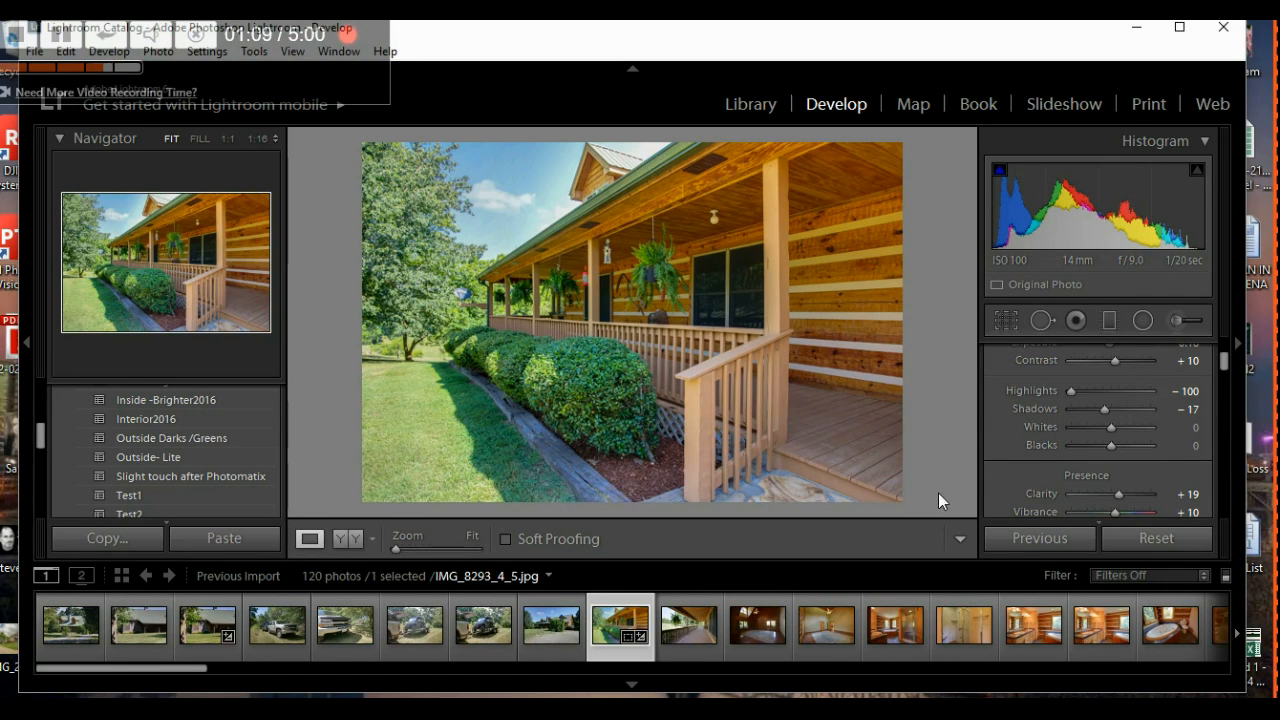
scroll(1026, 410, "down", 3)
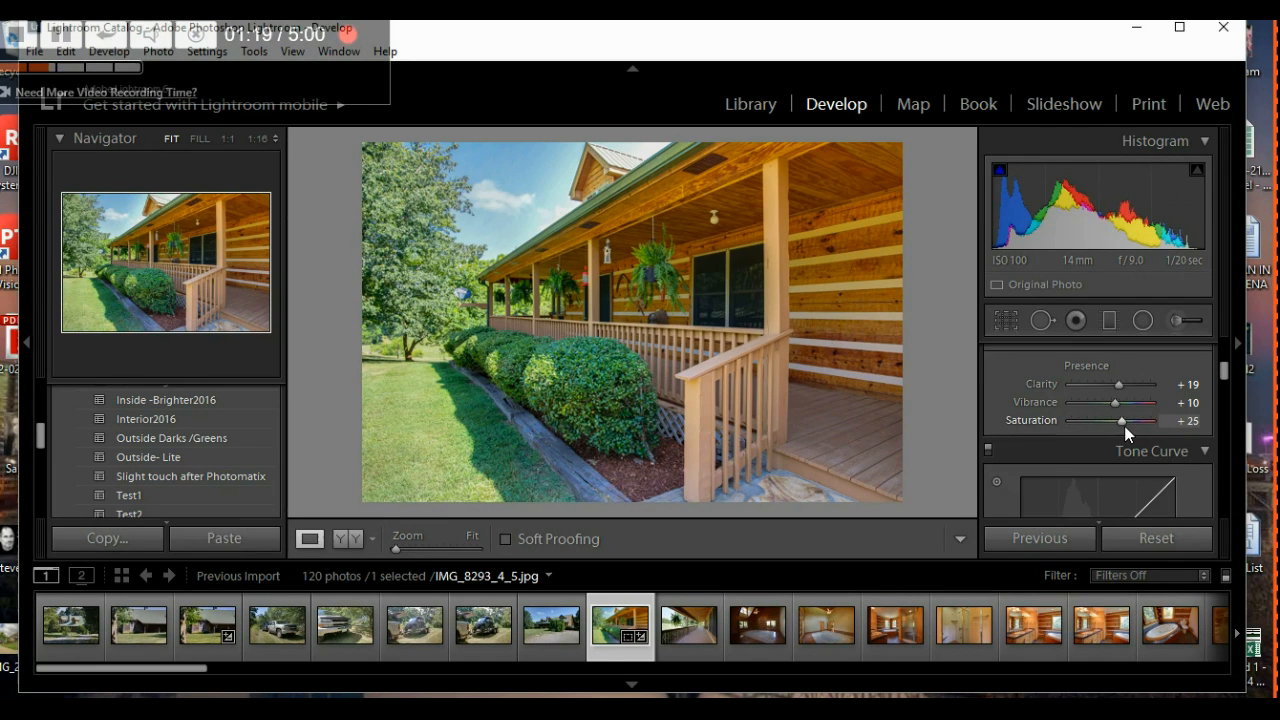
- Nudge Saturation through +25 and +15, settling on +20
key("Up")
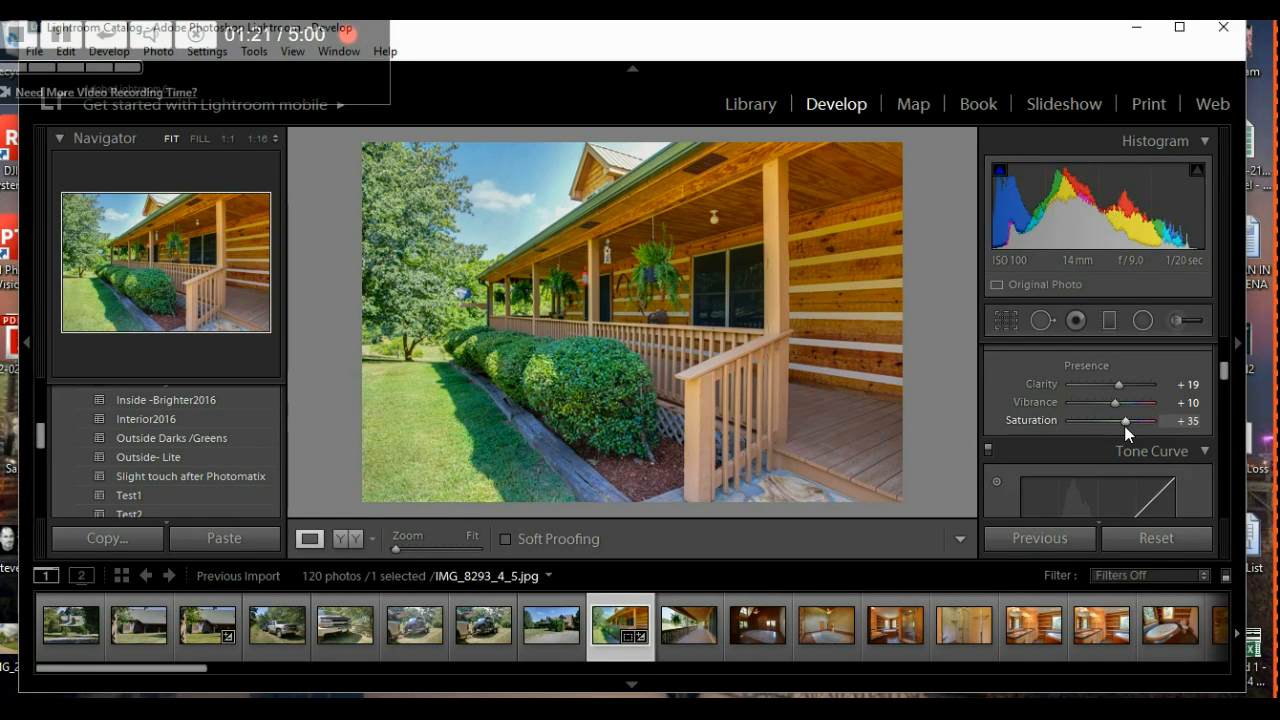
key("Down")
key("Down")
key("Up")
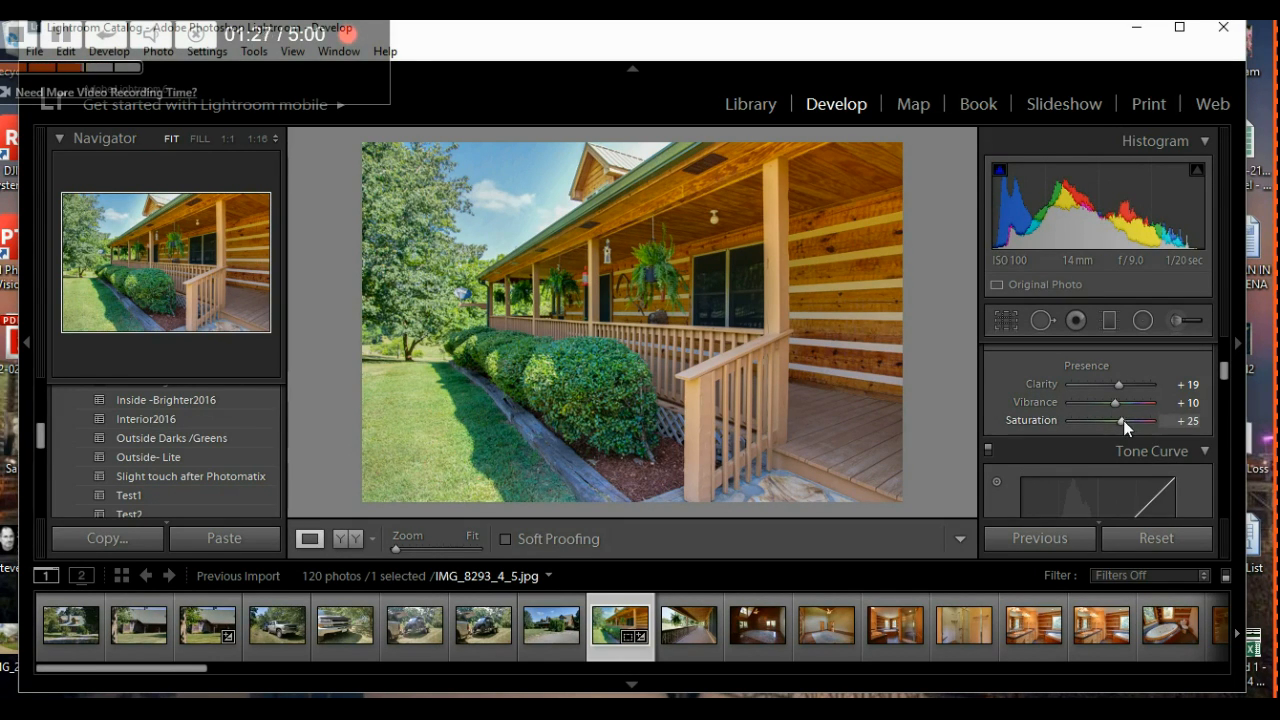
key("Down")
key("Down")
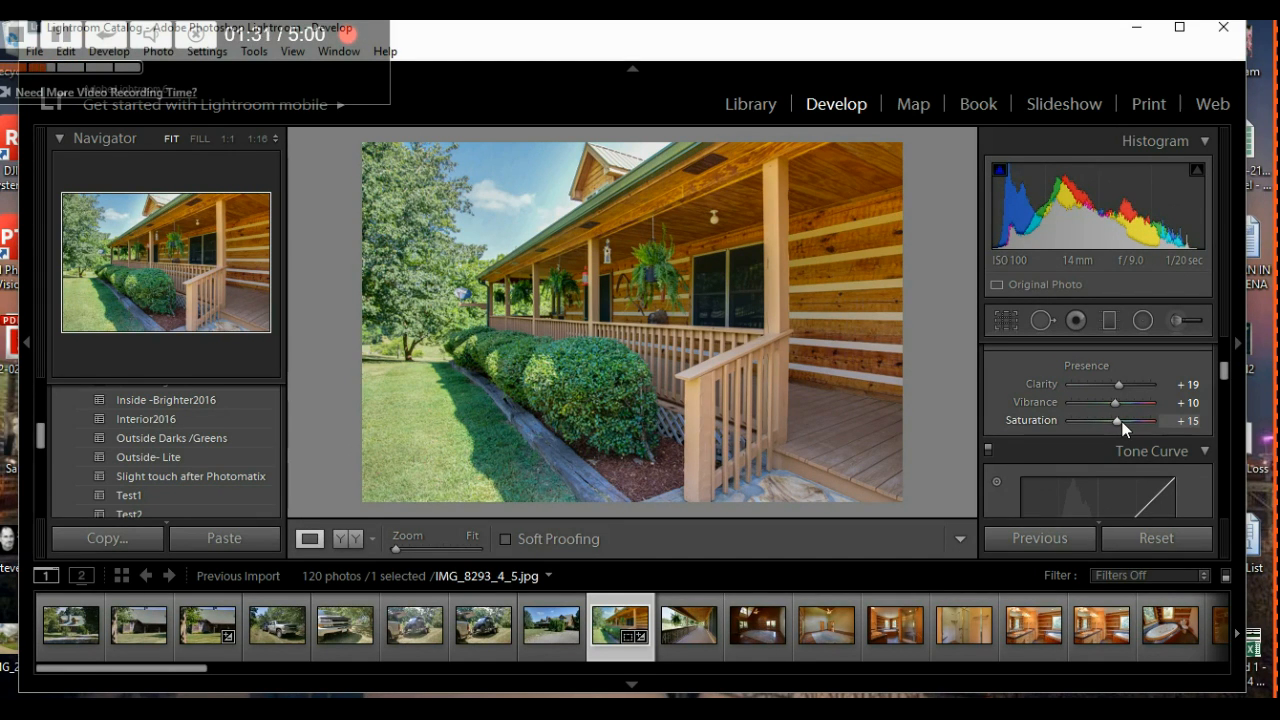
key("Up")
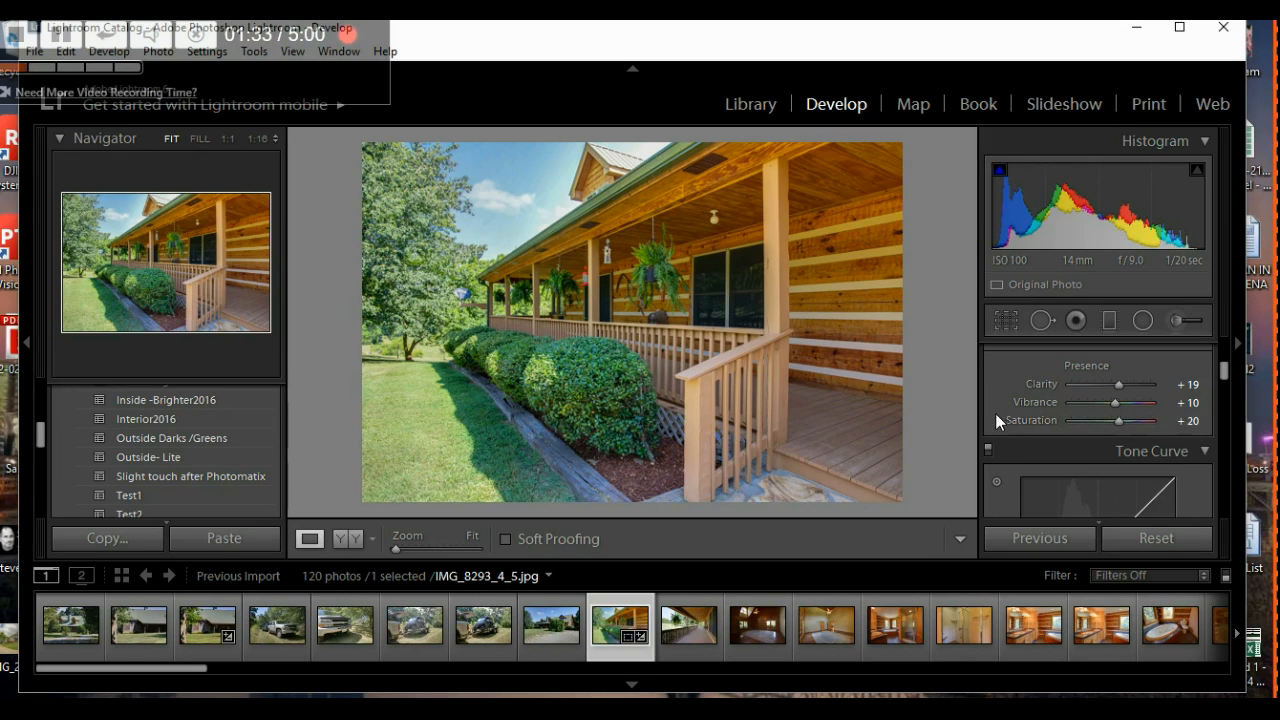
- Drag the Tone Curve Darks slider left to deepen the porch photo's shadows
scroll(1020, 406, "down", 3)
scroll(1024, 416, "down", 3)
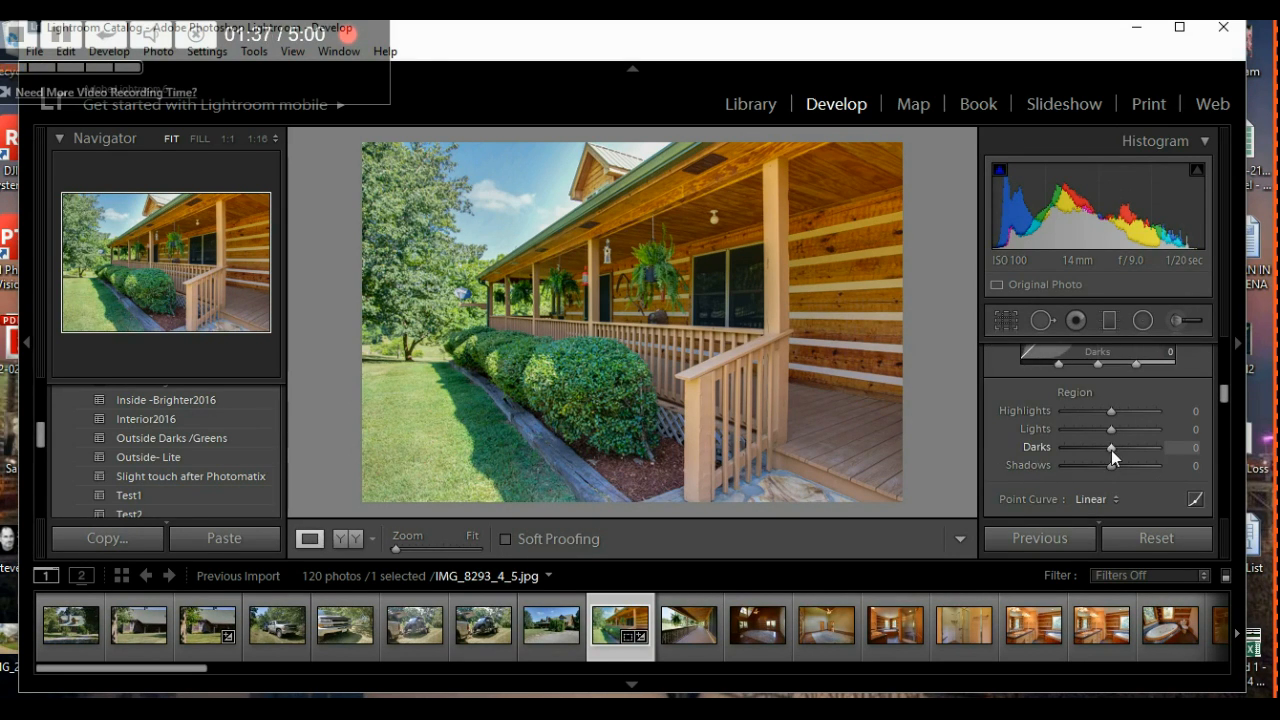
mouse_move(1110, 450)
left_mouse_down()
mouse_move(1092, 451)
mouse_move(1107, 450)
left_mouse_up()
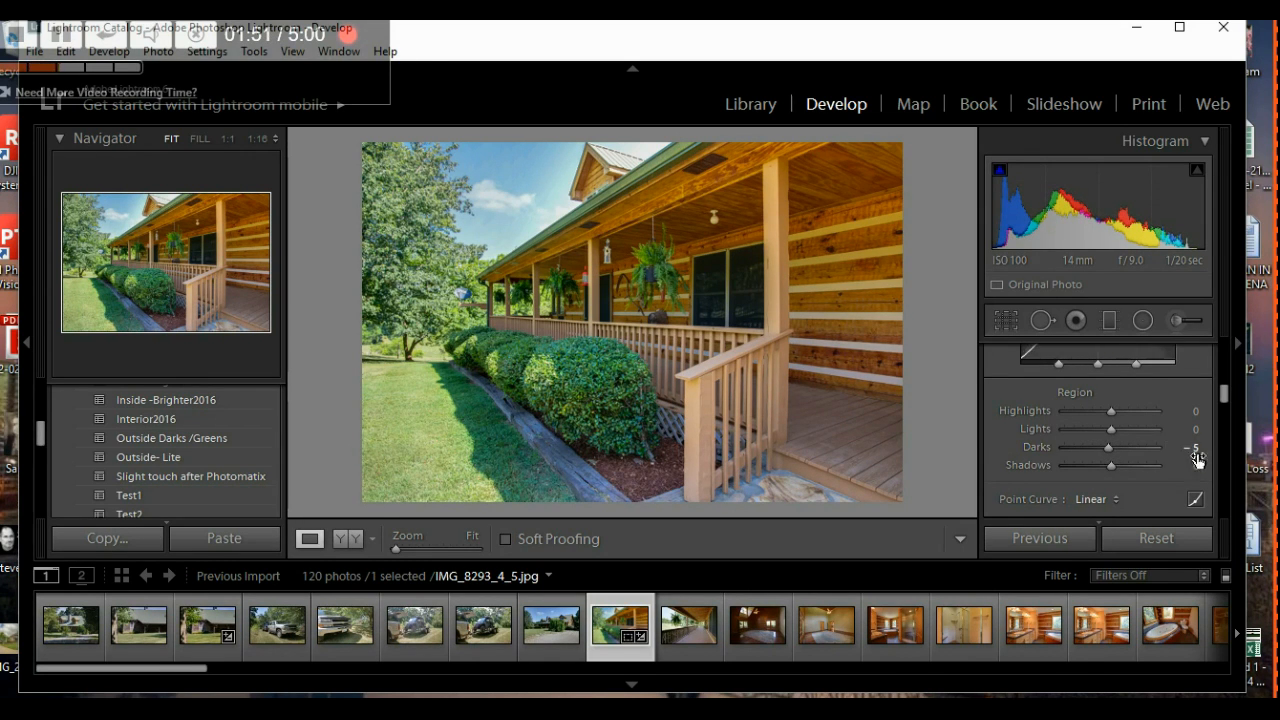
scroll(997, 447, "down", 5)
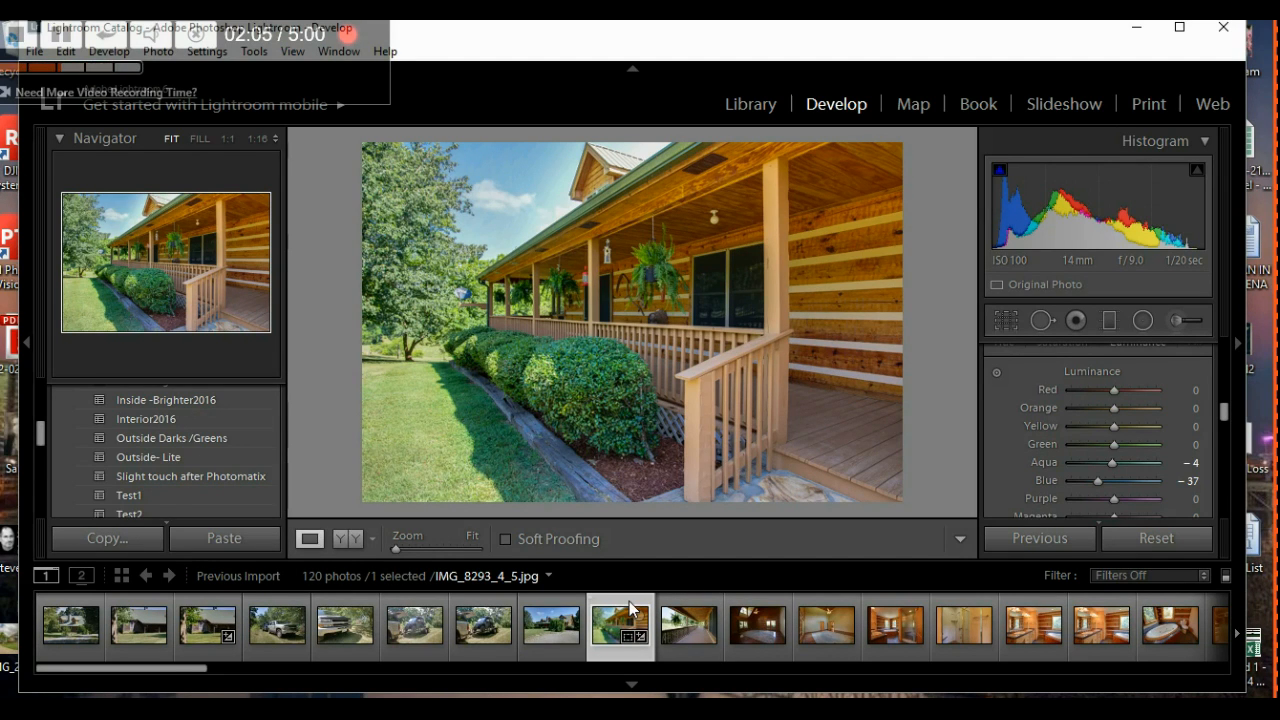
- Copy the porch photo's develop settings and select the next photo, IMG_8296_7_8
left_click(107, 538)
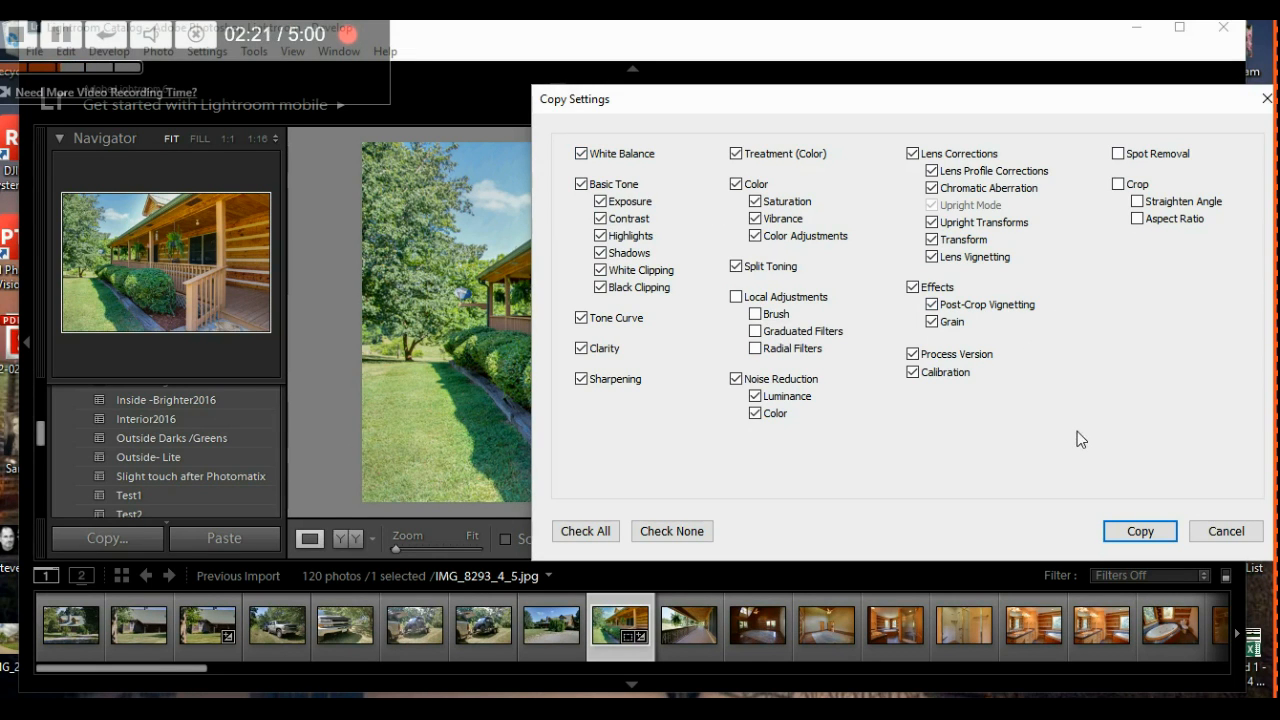
left_click(1140, 531)
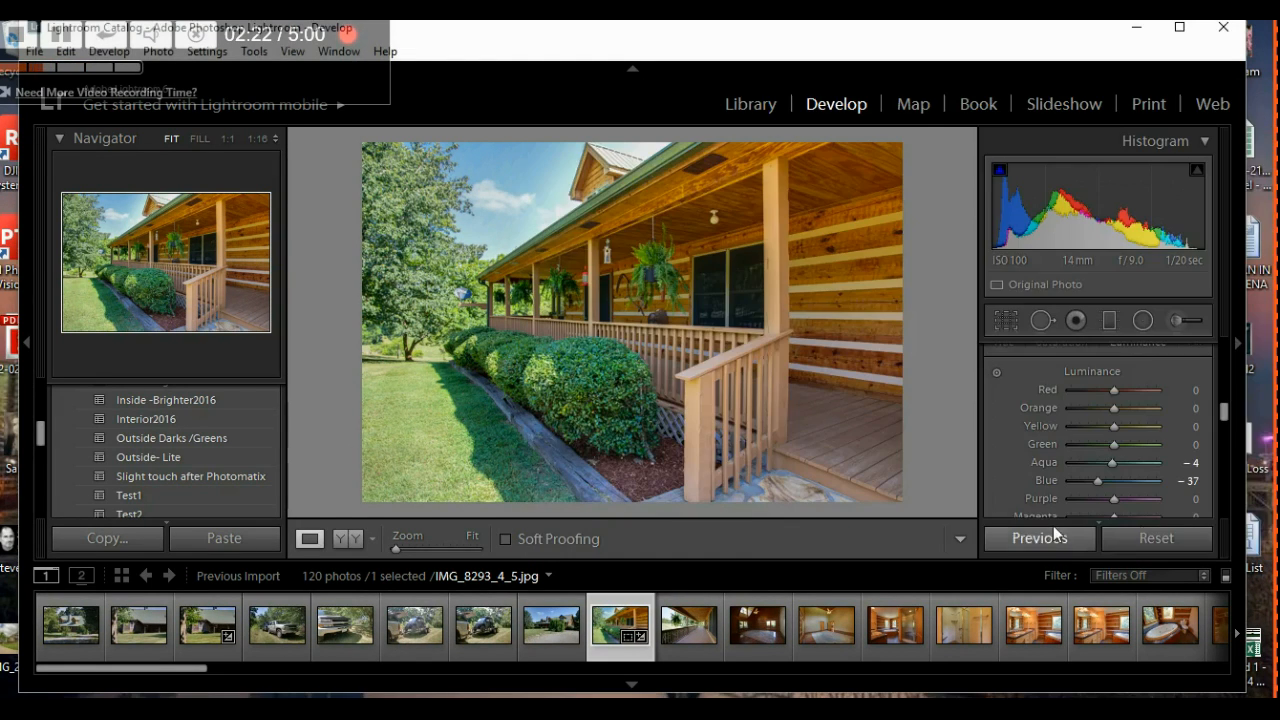
left_click(680, 608)
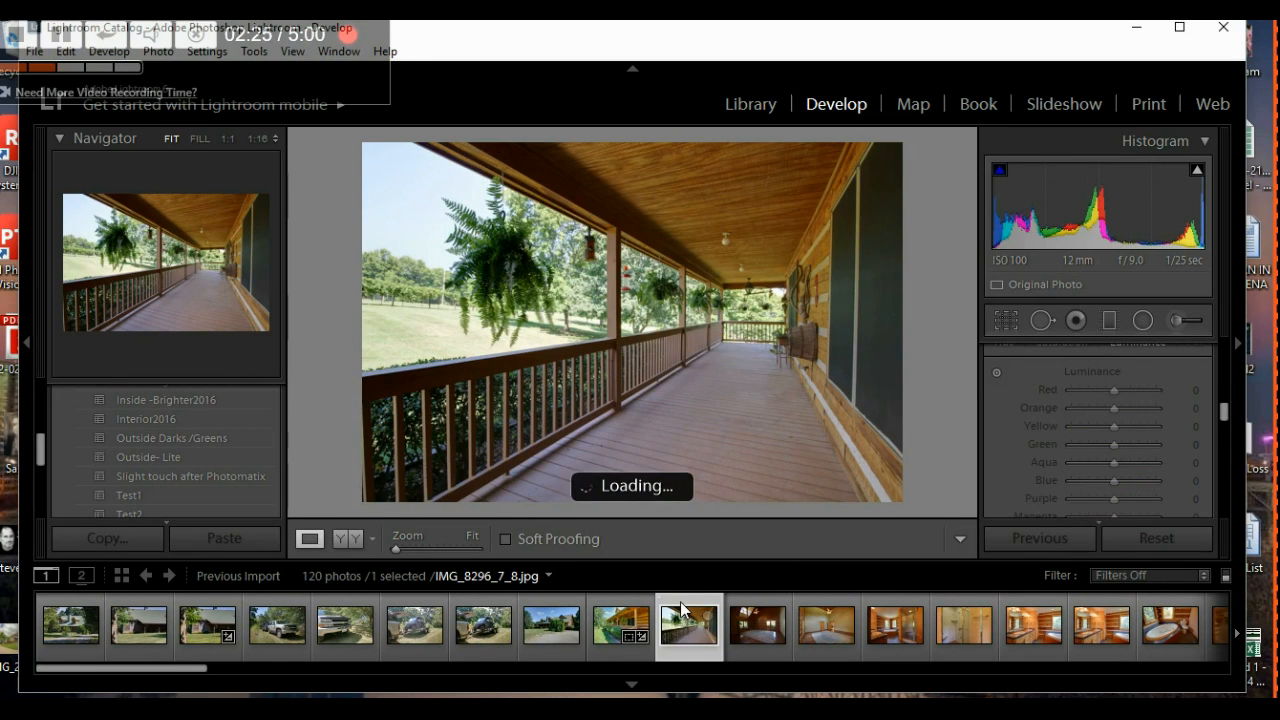
- Paste the copied settings onto IMG_8296_7_8.jpg and straighten it to a -0.40 angle
left_click(230, 541)
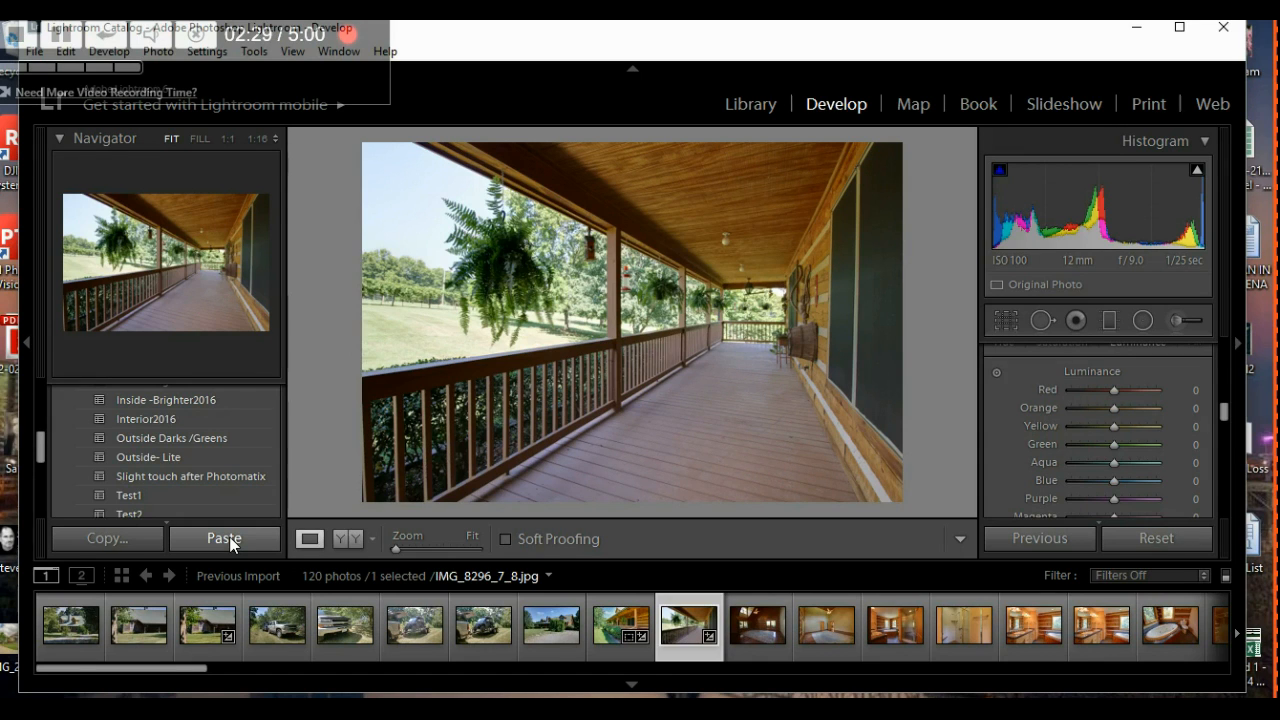
left_click(228, 541)
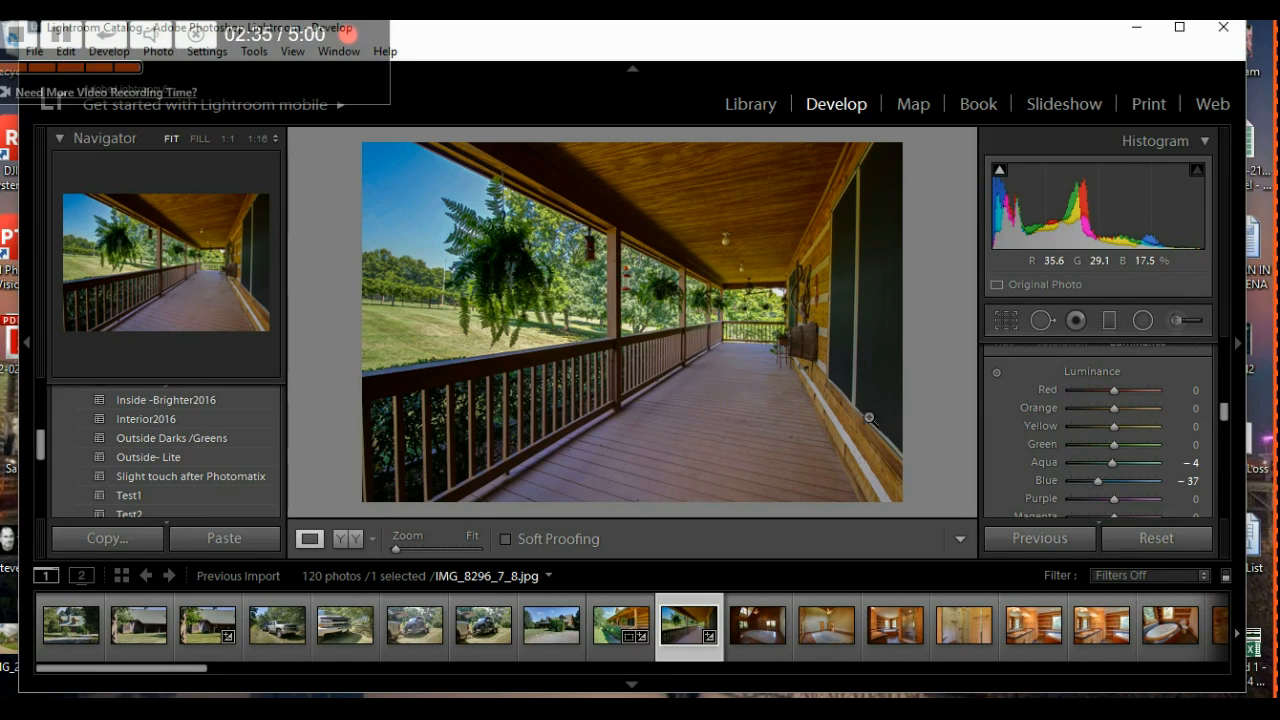
left_click(1004, 321)
left_click_drag(1106, 442, 1113, 441)
key("Down")
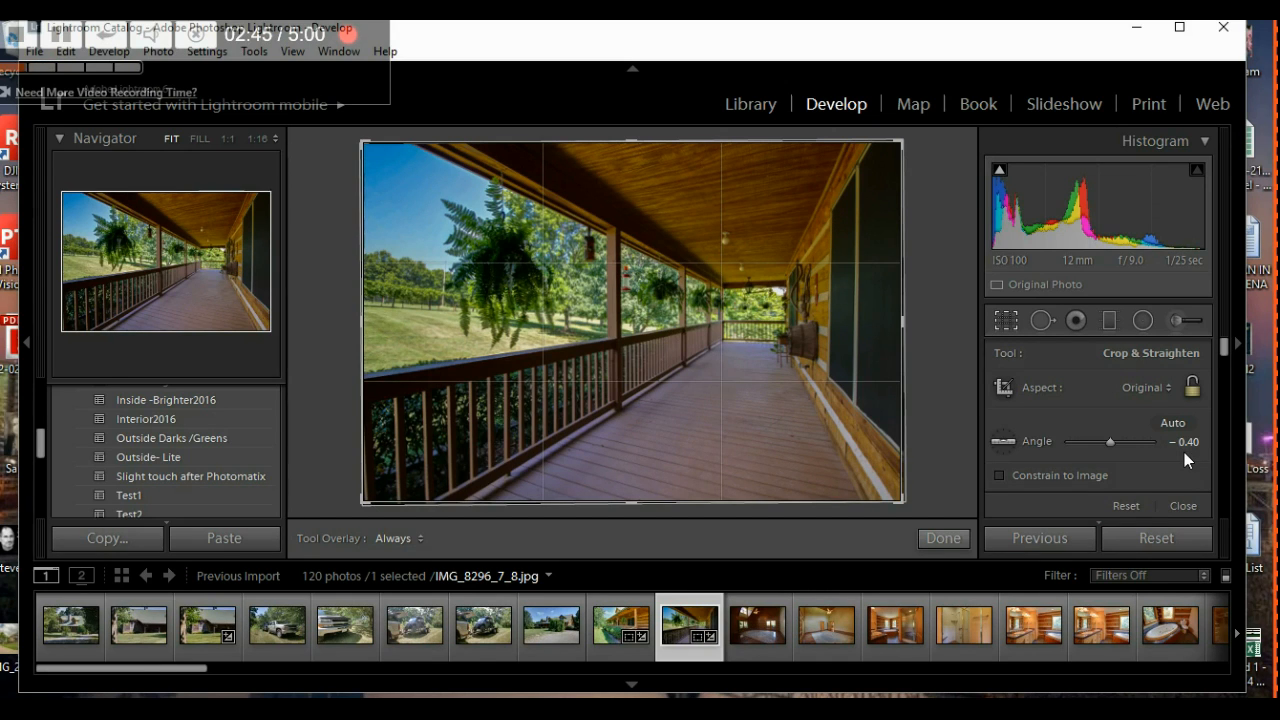
- Rotate the porch photo's straighten angle further, from -0.40 to -0.60
left_click(1109, 442)
left_click_drag(1109, 442, 1108, 442)
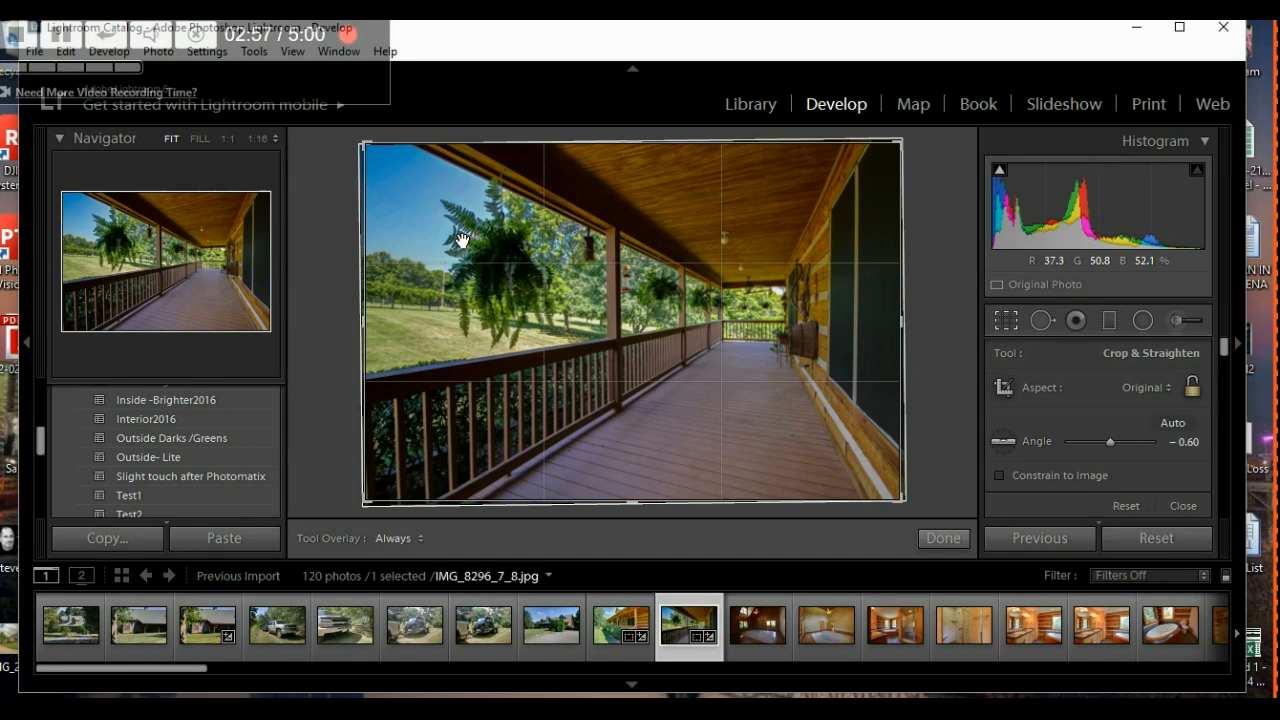
- Apply the straighten and lift Blue luminance to -7 by dragging up on the sky
left_click(943, 539)
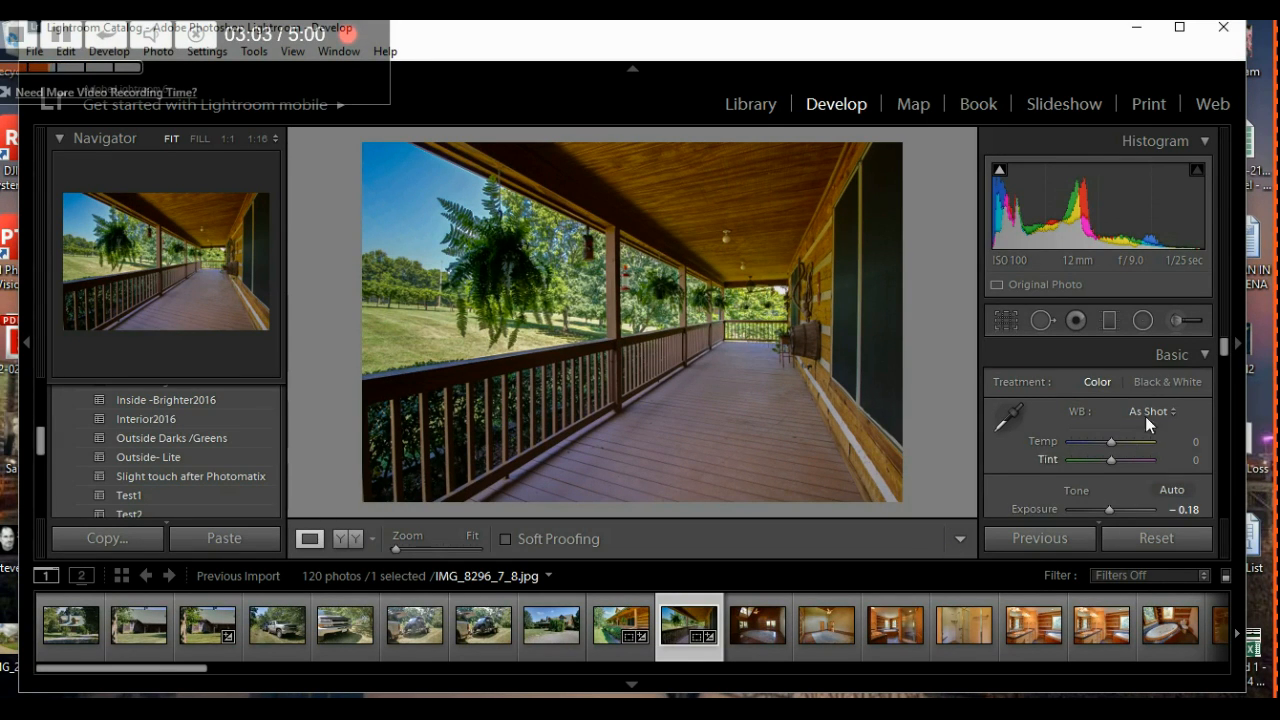
left_click_drag(1228, 358, 1253, 419)
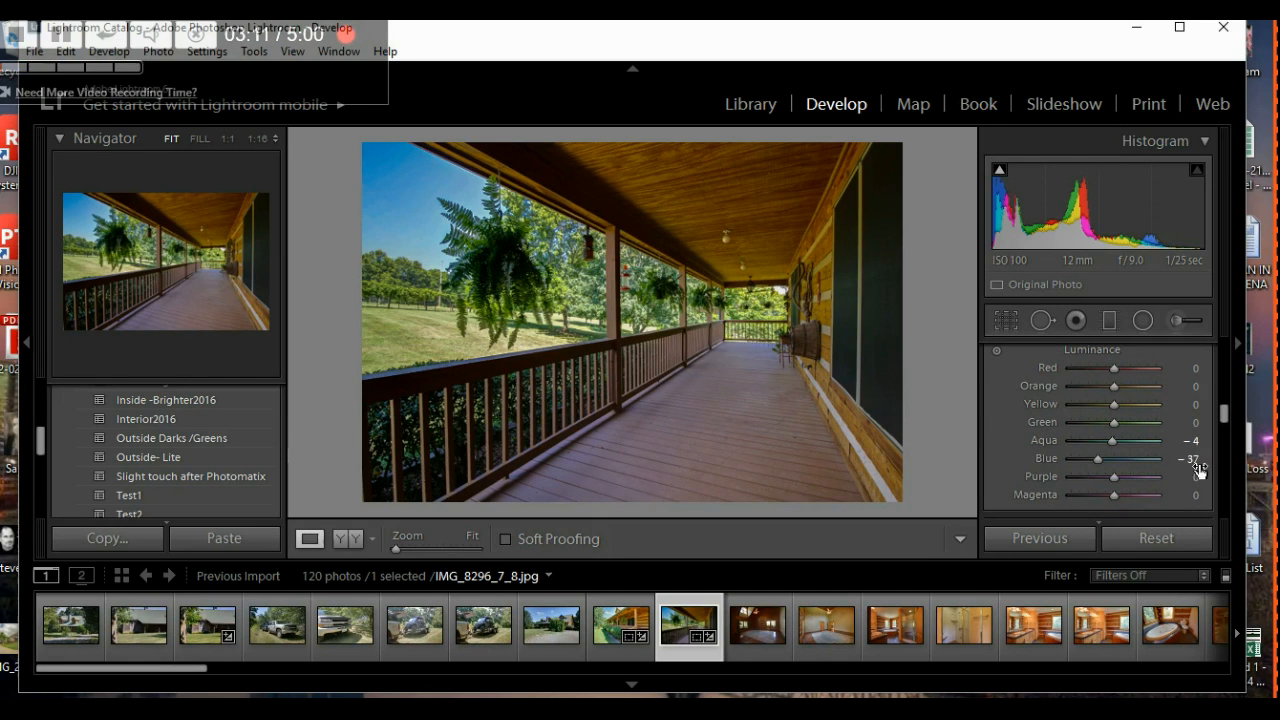
left_click(996, 351)
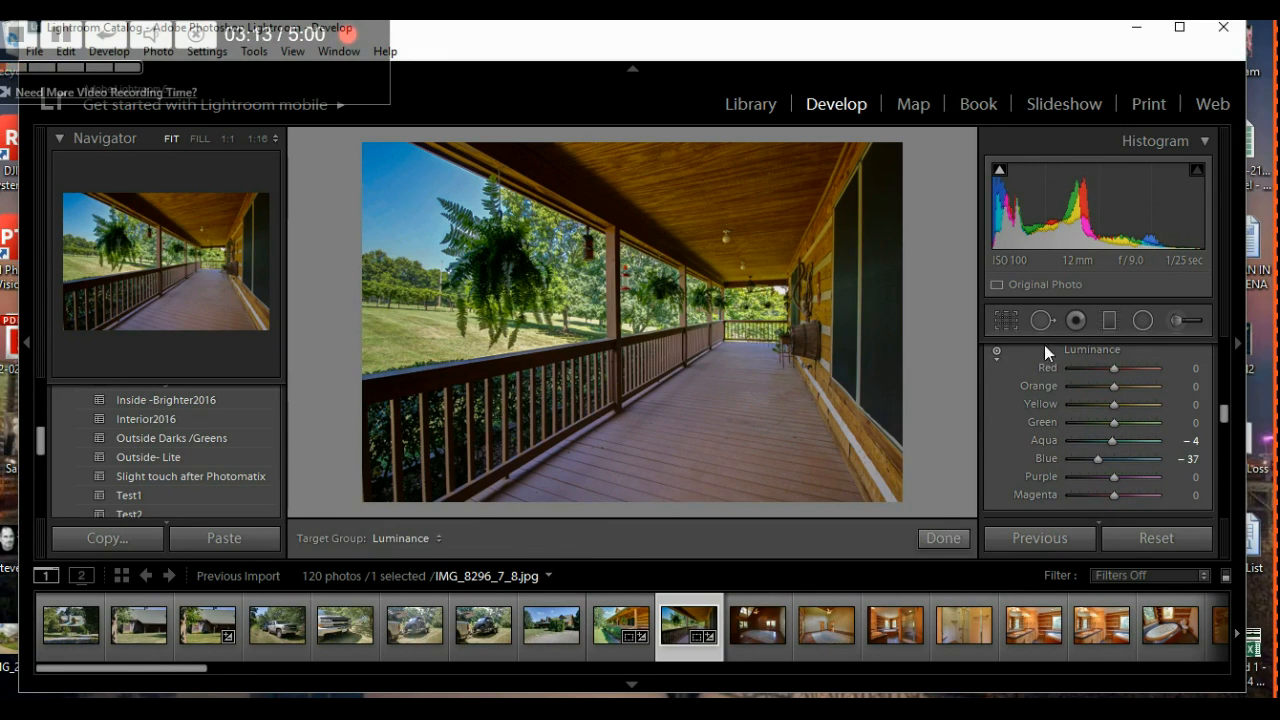
left_click_drag(420, 215, 405, 177)
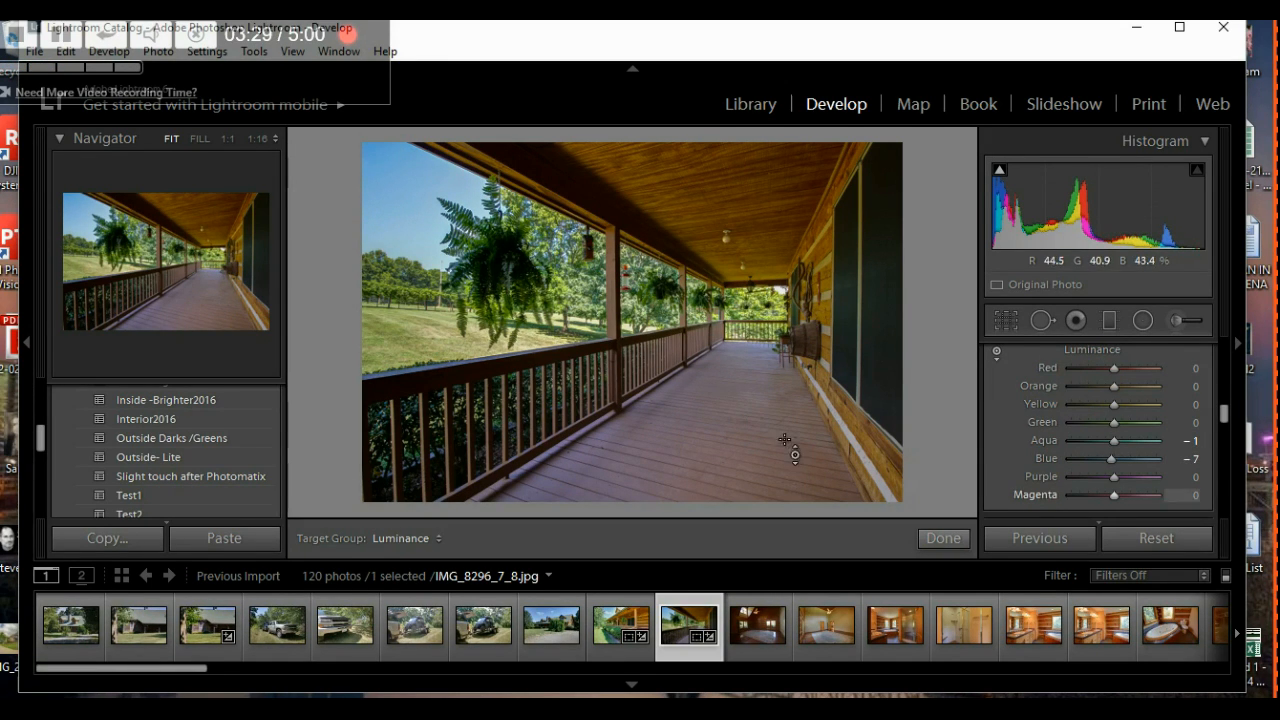
scroll(1001, 427, "up", 10)
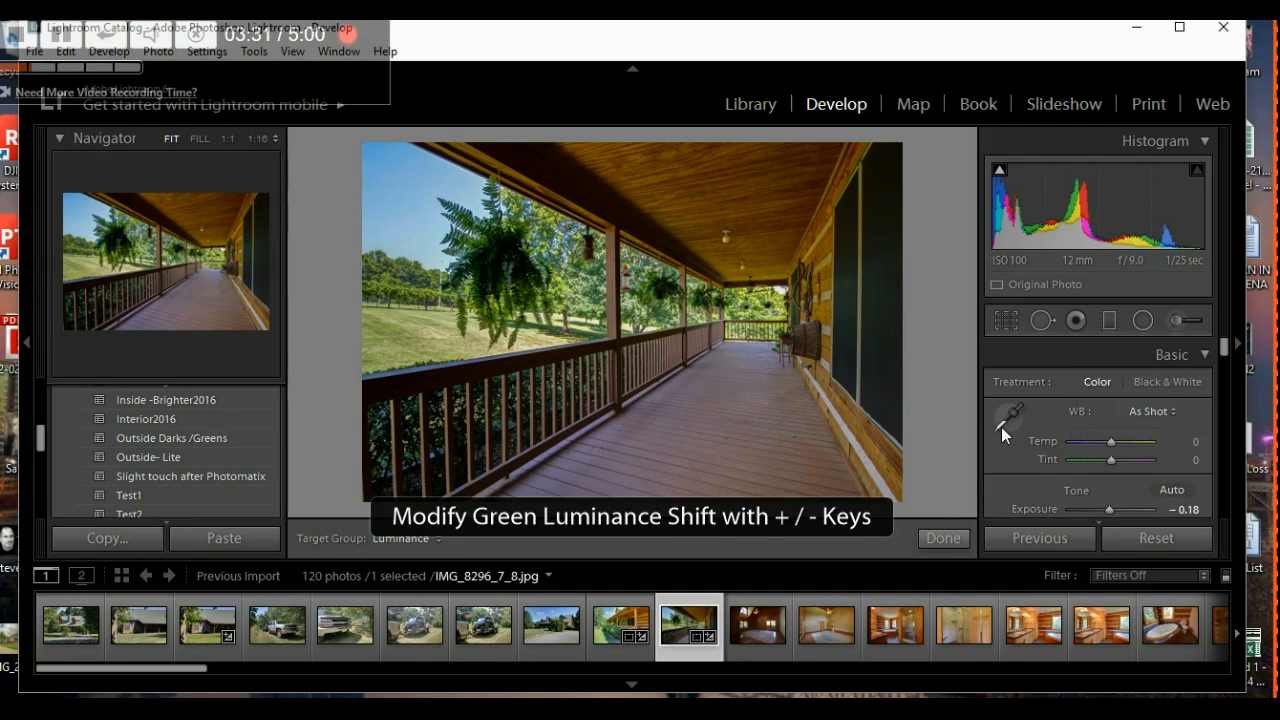
scroll(1001, 427, "up", 2)
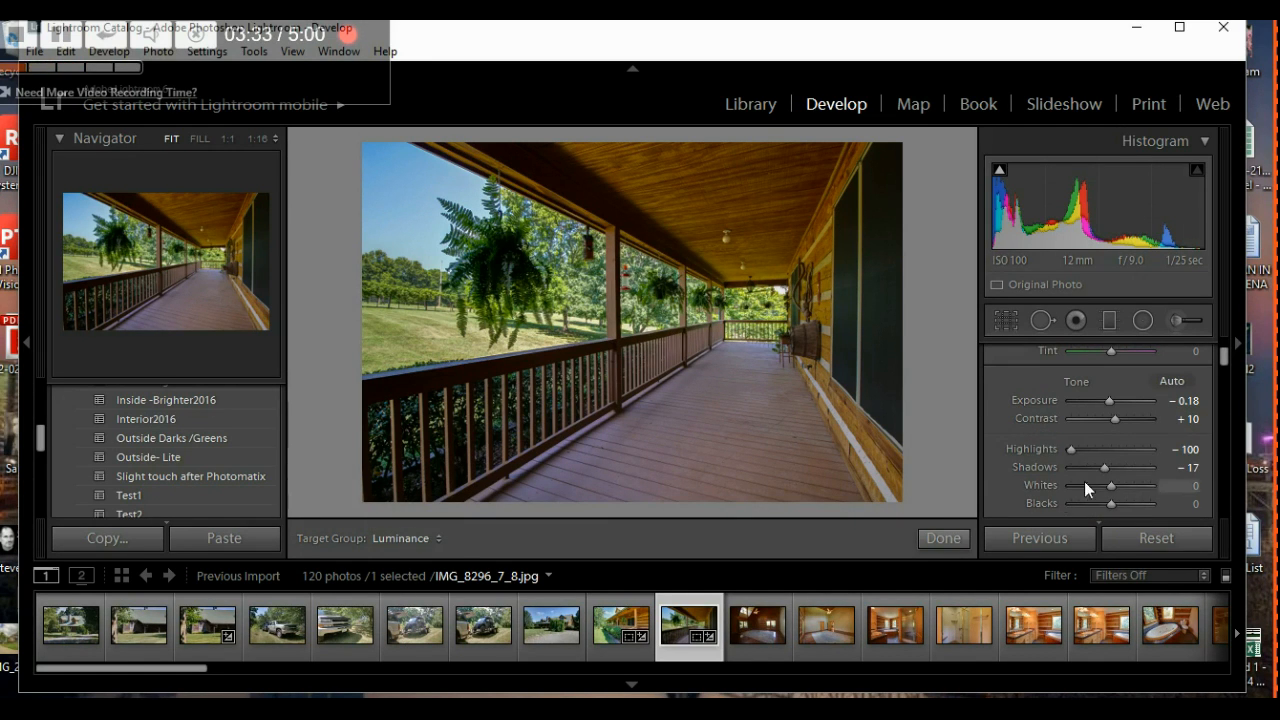
- Brighten the porch photo's shadows, then rotate its straighten angle to -0.80
left_click_drag(1105, 470, 1154, 462)
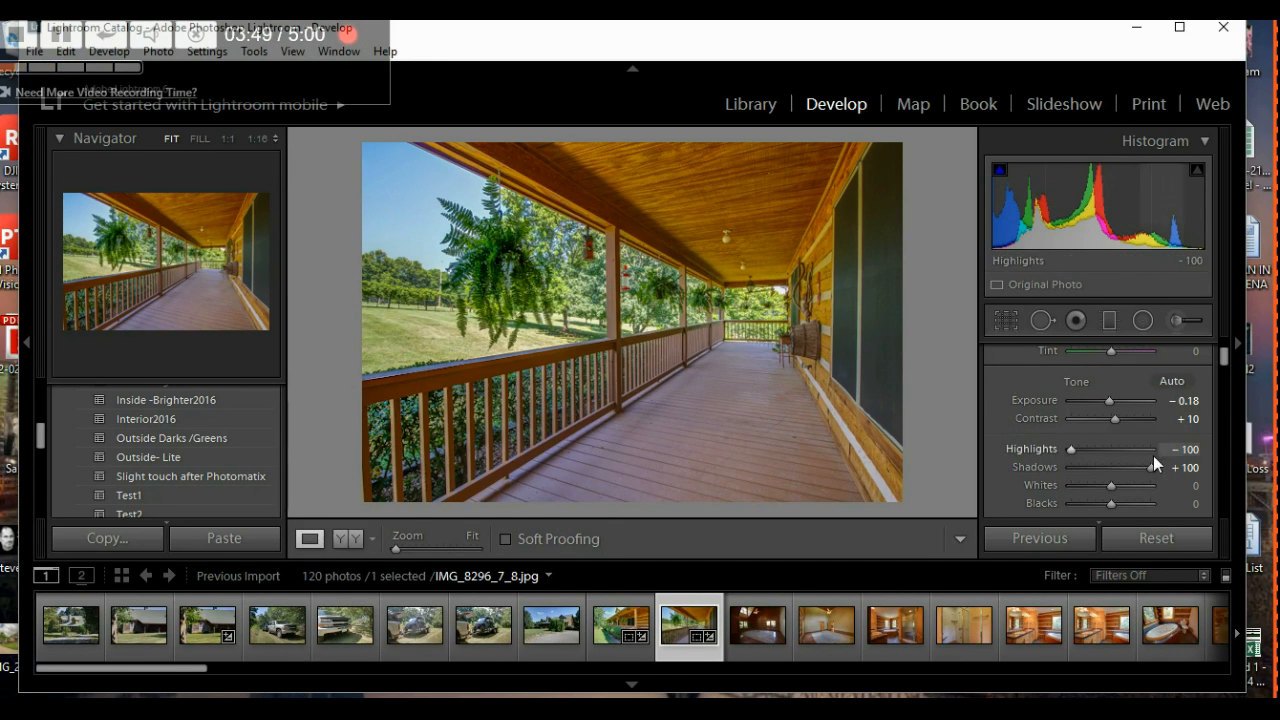
mouse_move(1150, 467)
left_mouse_down()
mouse_move(1102, 475)
mouse_move(1169, 469)
left_mouse_up()
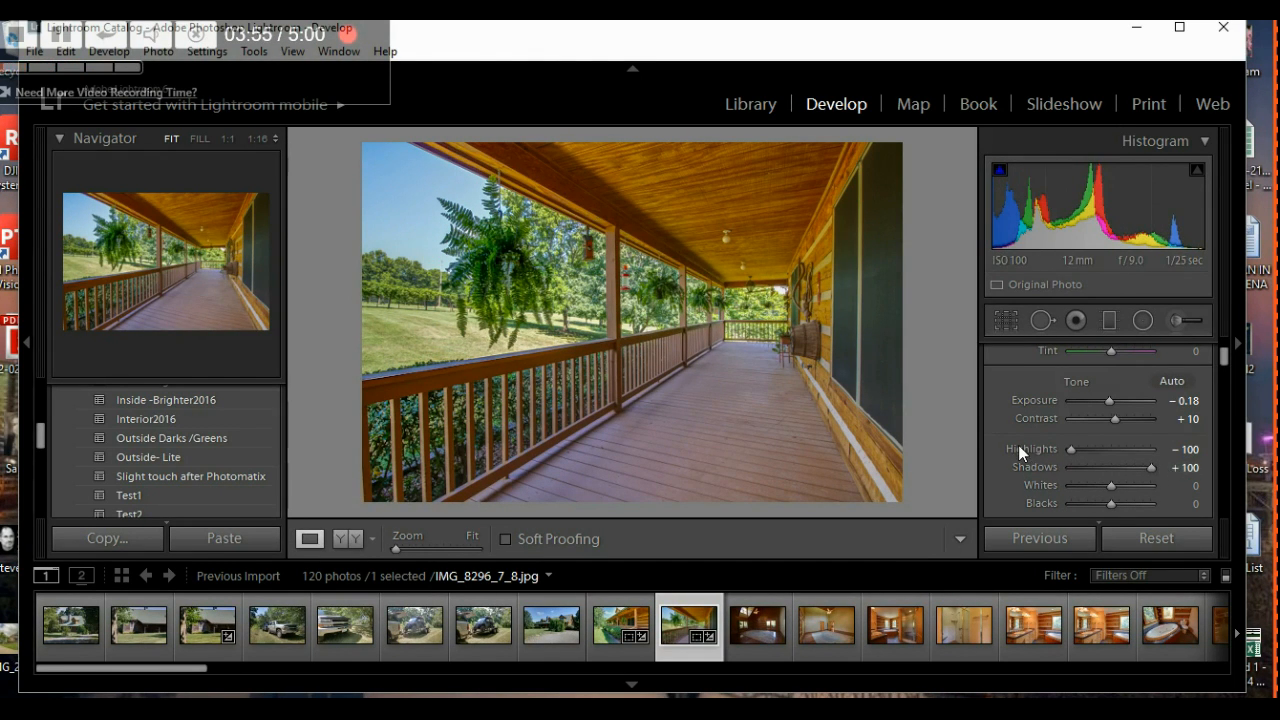
left_click(1006, 322)
left_click_drag(1107, 443, 1106, 443)
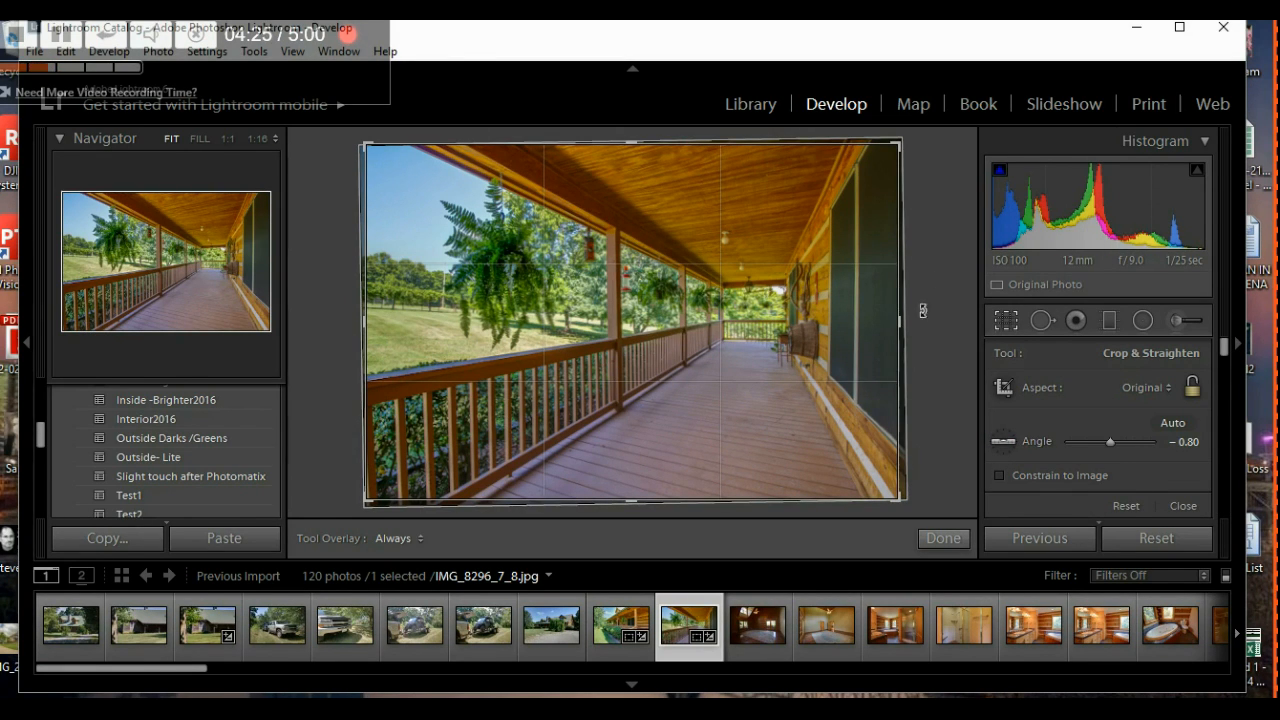
- Apply the -0.80 crop to the porch photo and switch to IMG_8299_300_301
left_click(942, 540)
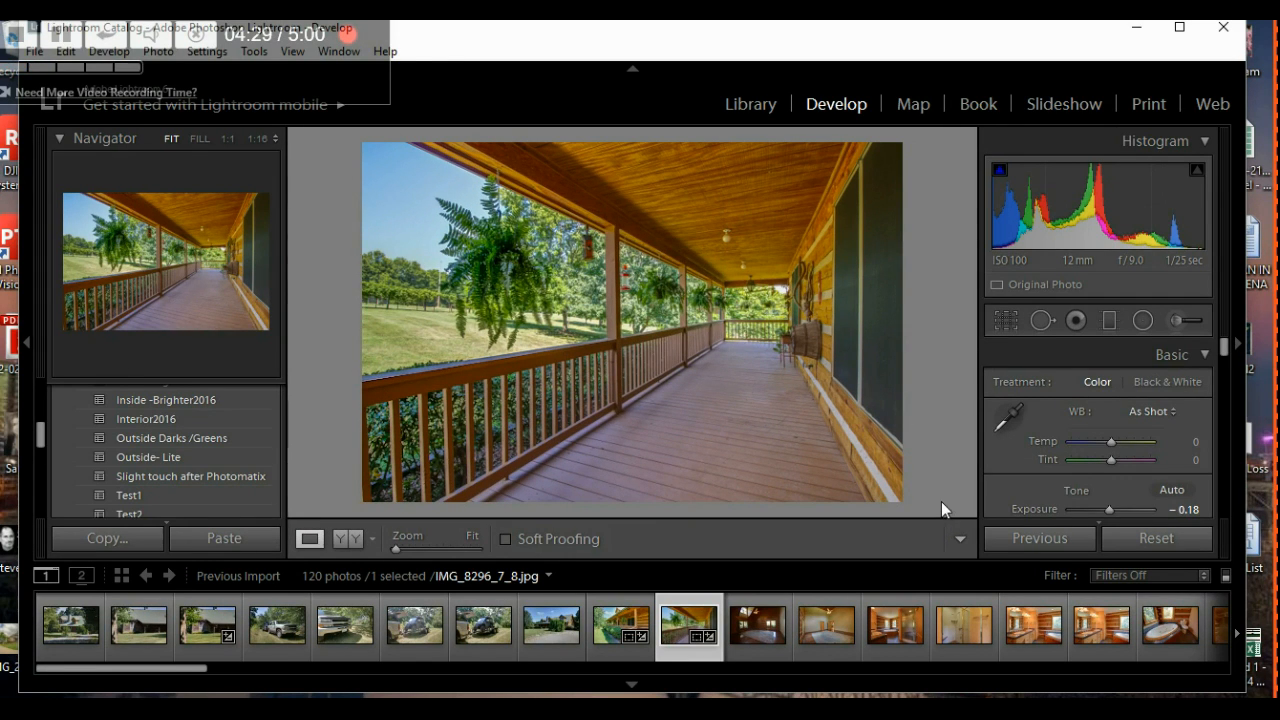
left_click(754, 615)
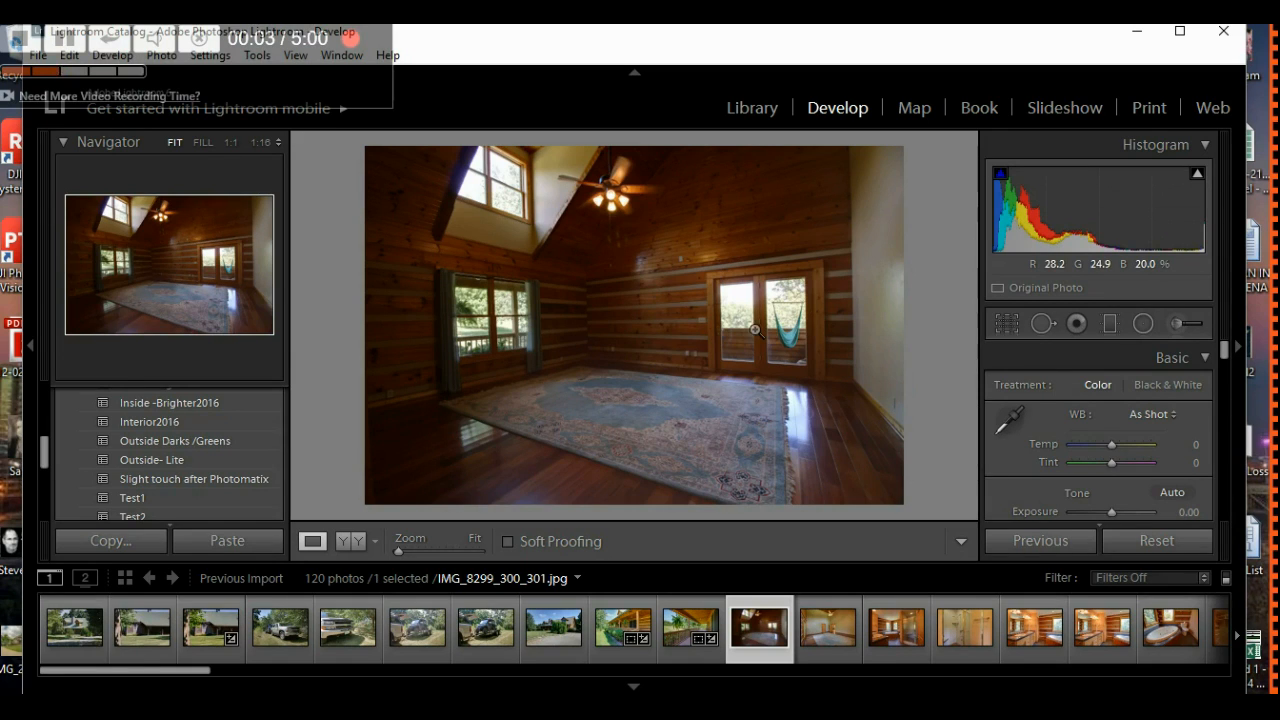
- Apply the Interior2016 preset to the room photo and tilt its straighten angle to 0.70
left_click(177, 424)
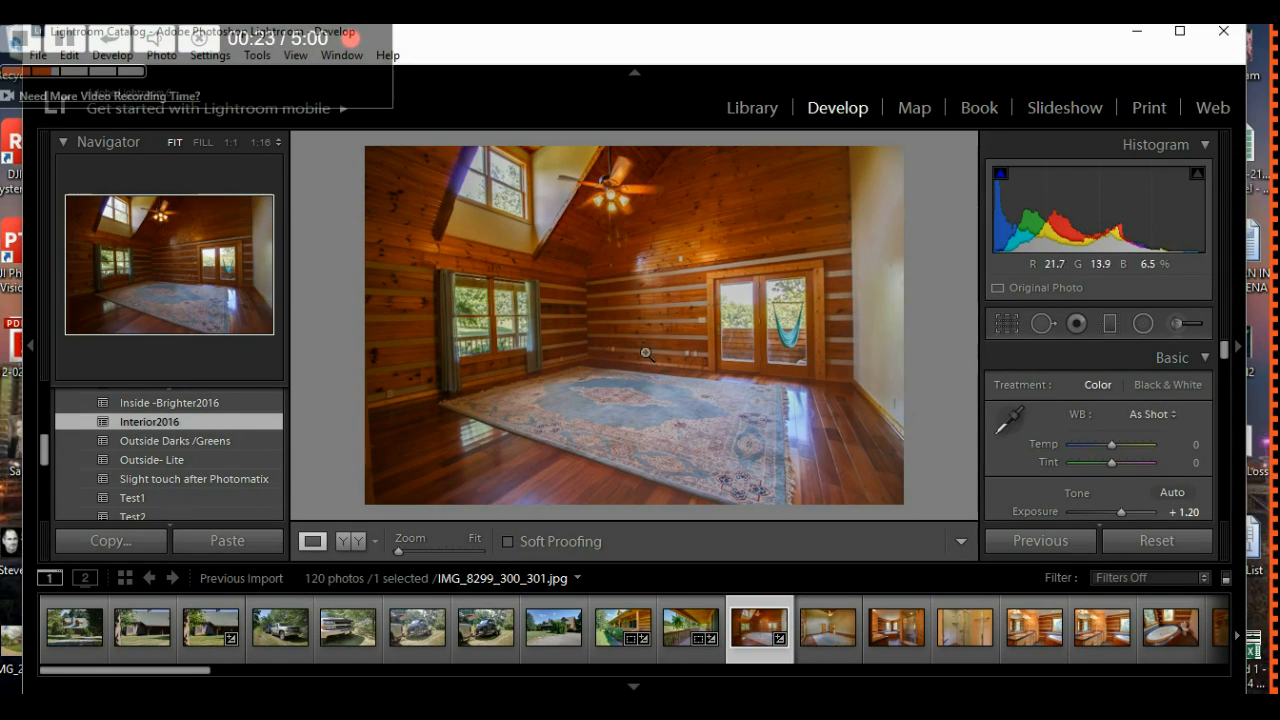
left_click(1006, 324)
left_click_drag(1114, 443, 1112, 445)
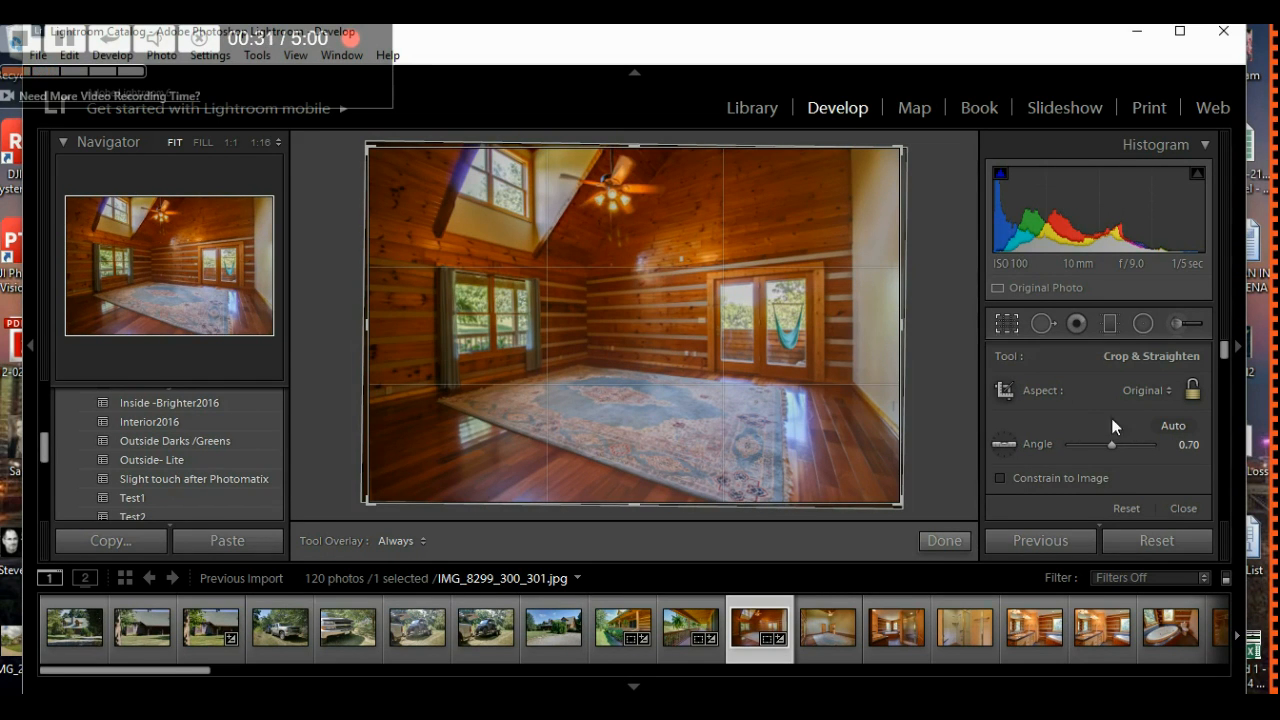
- Rotate the room photo to a 1.00 straighten angle and apply the crop
left_click_drag(1112, 445, 1113, 447)
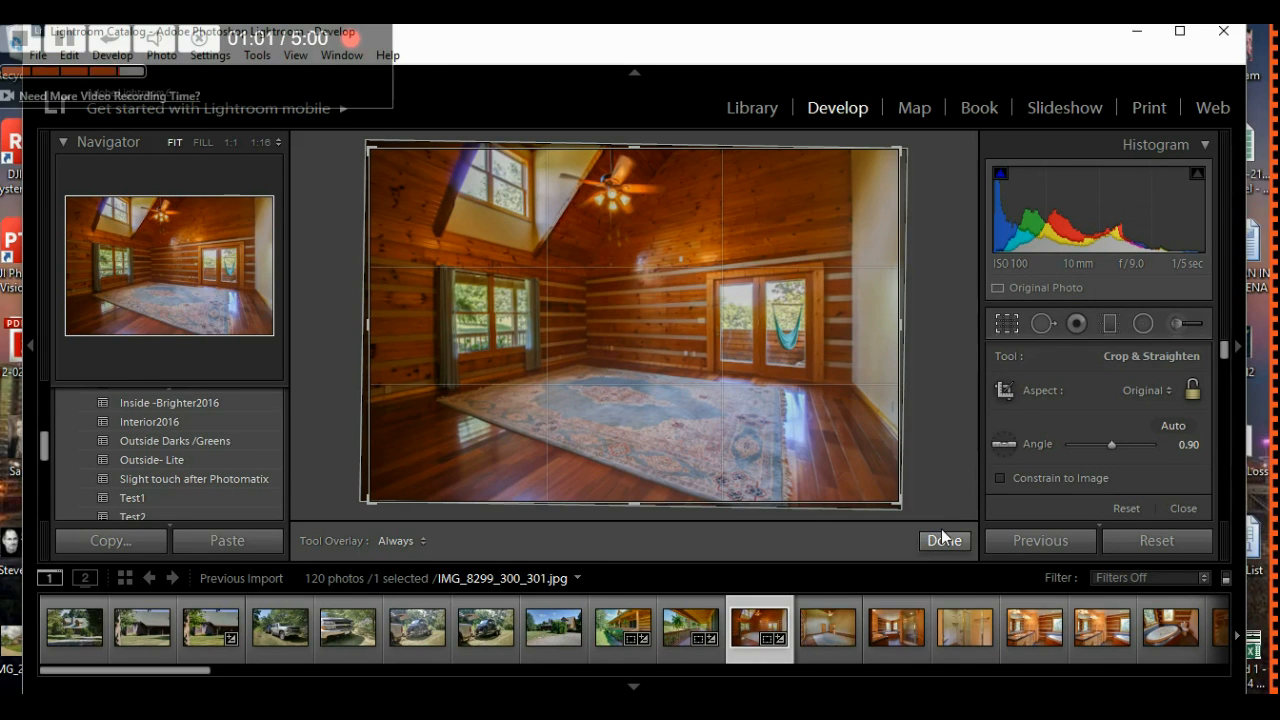
left_click_drag(1115, 445, 1115, 445)
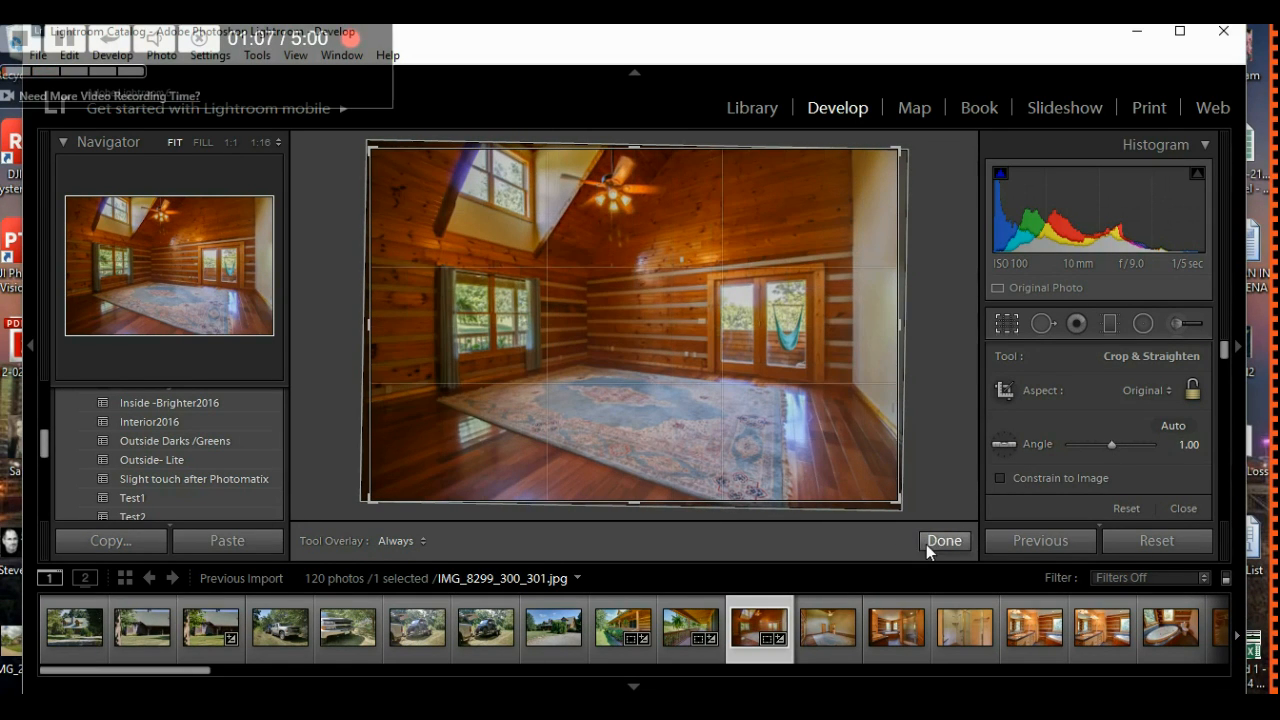
left_click(930, 542)
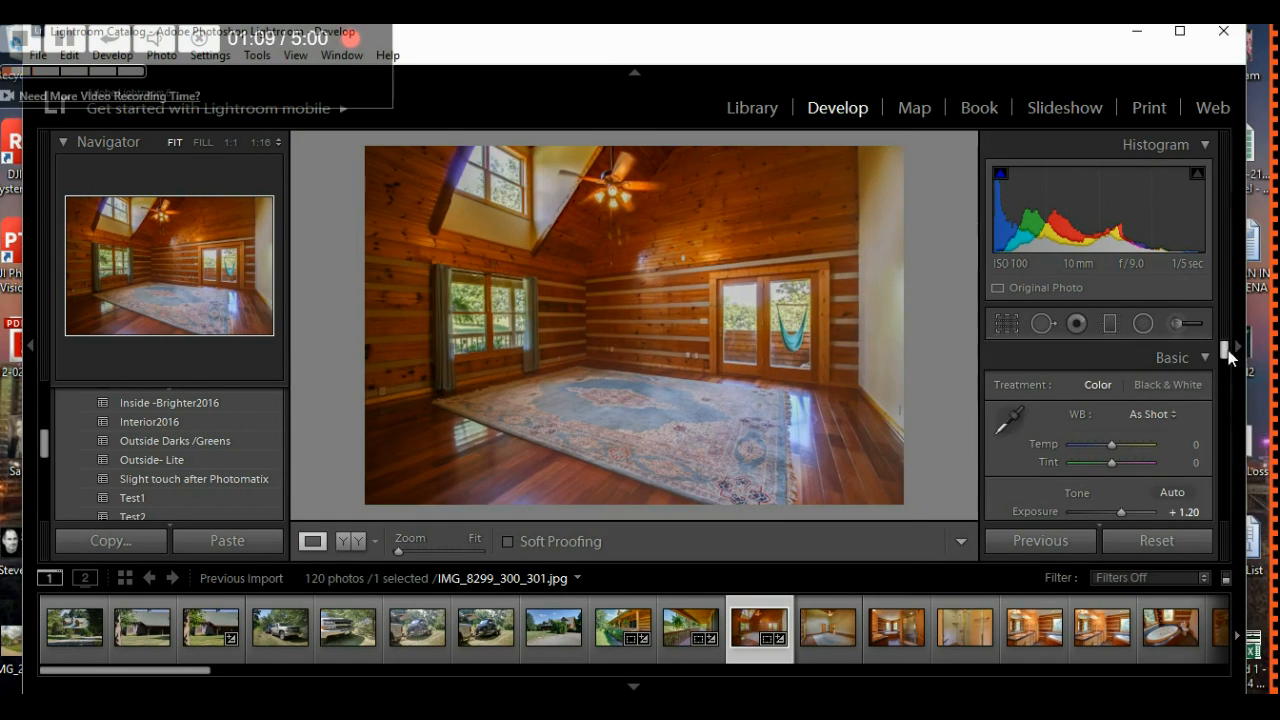
- Raise the room photo's exposure step by step to +2.00
left_click_drag(1228, 350, 1228, 354)
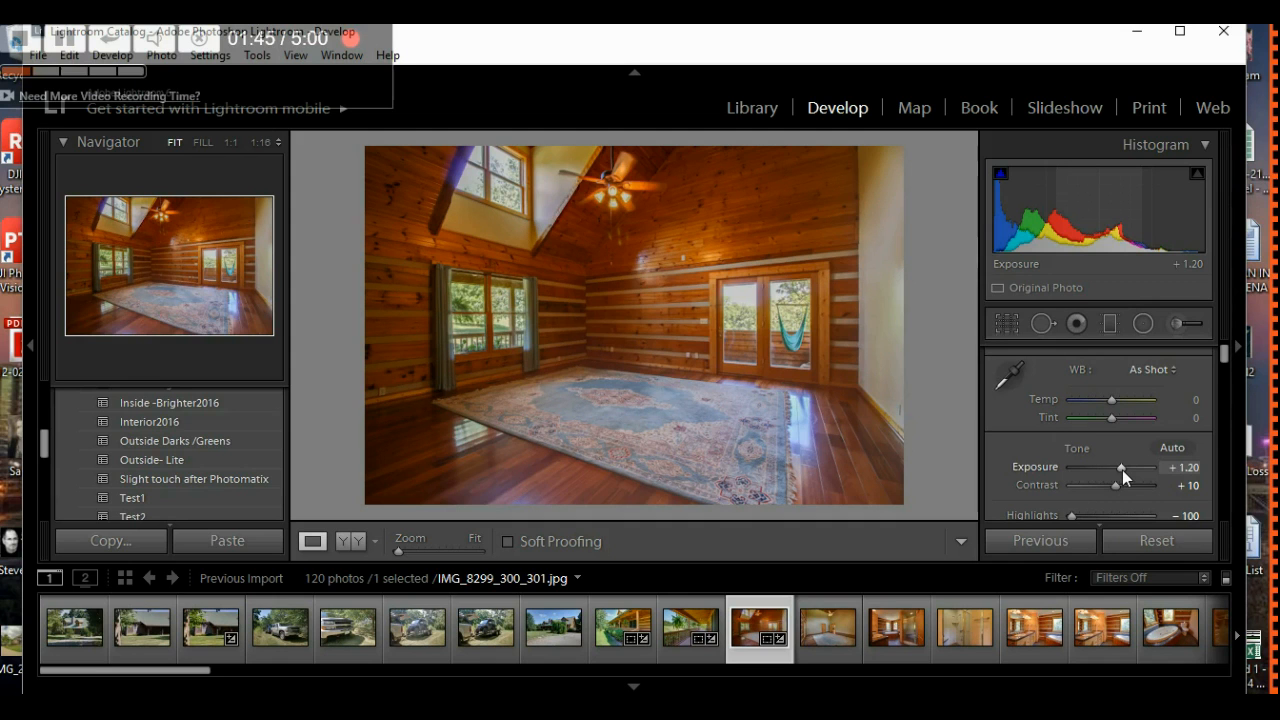
key("Up")
key("Up")
key("Up")
key("Up")
key("Up")
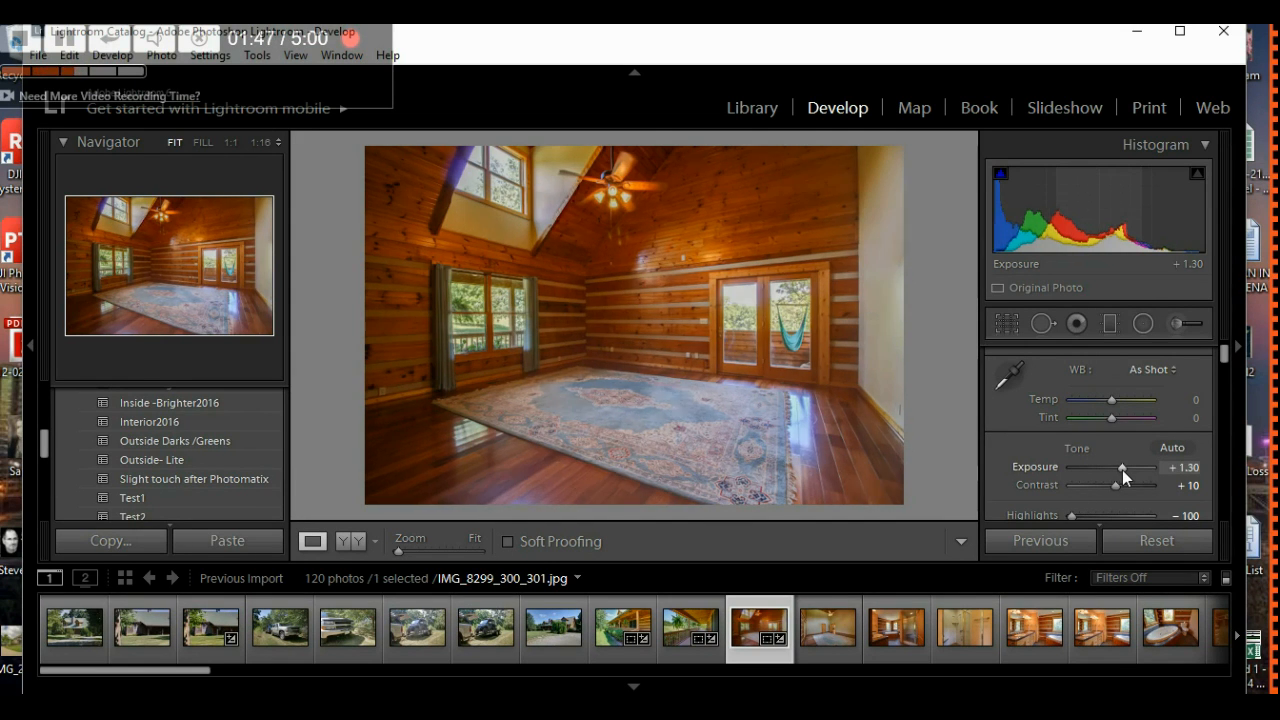
key("Up")
key("Up")
key("Up")
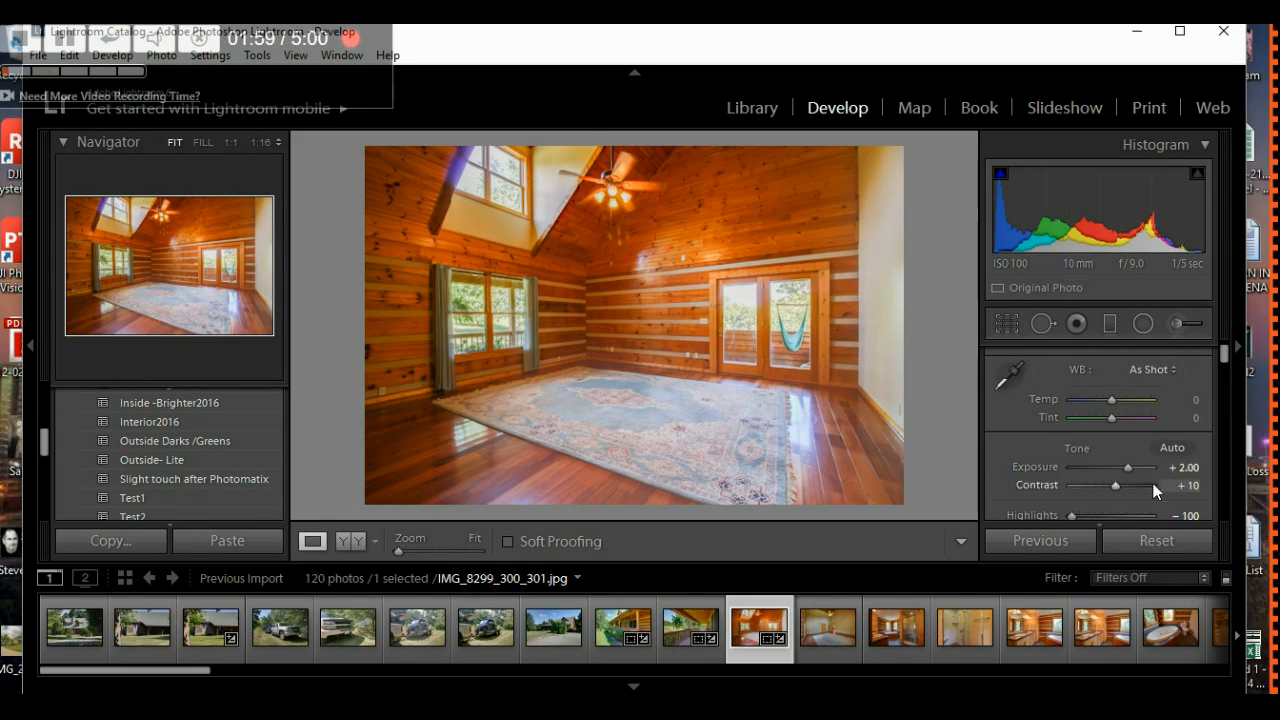
- Hide the left panel and filmstrip, then lower exposure to +1.80
left_click(32, 348)
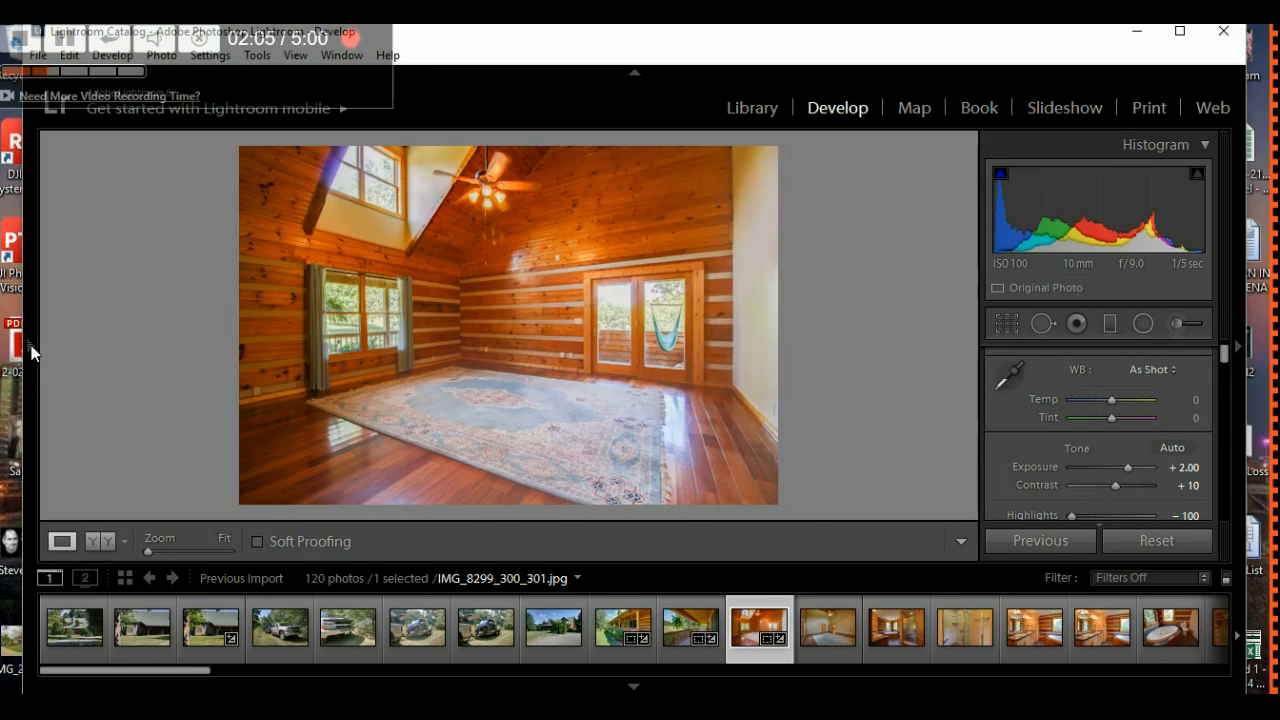
left_click(634, 687)
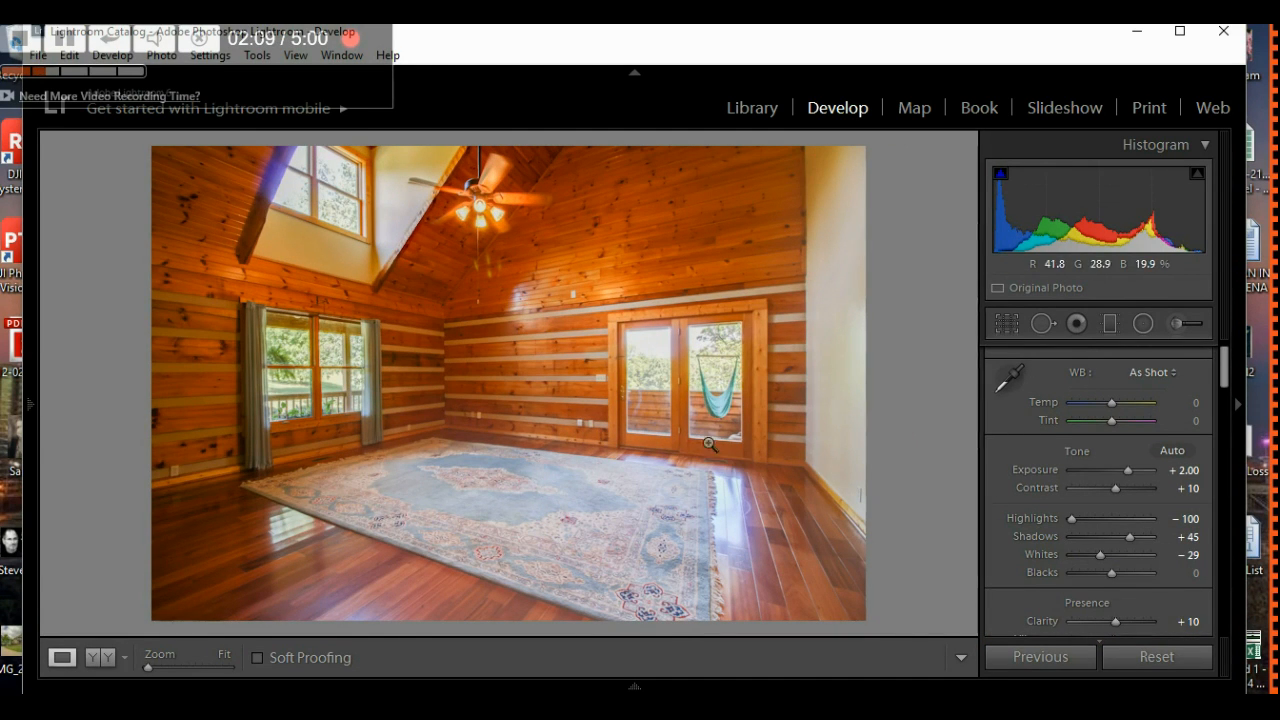
mouse_move(32, 388)
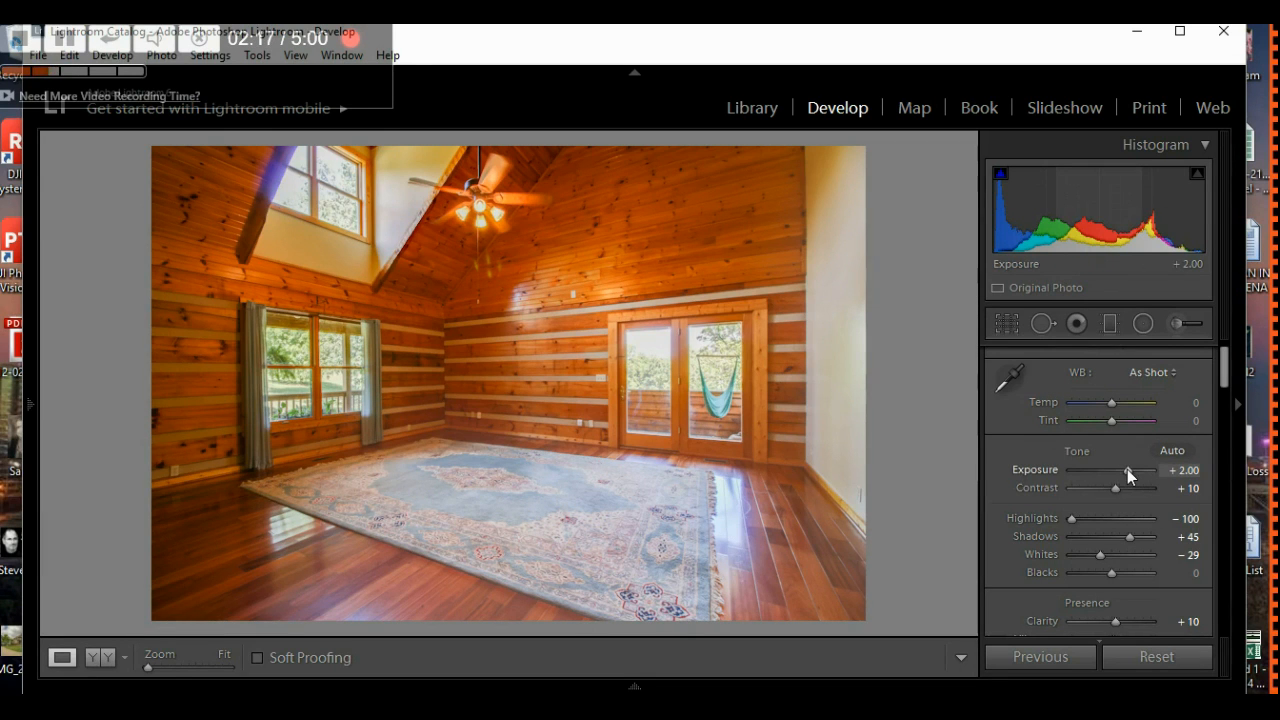
left_click_drag(1128, 470, 1127, 470)
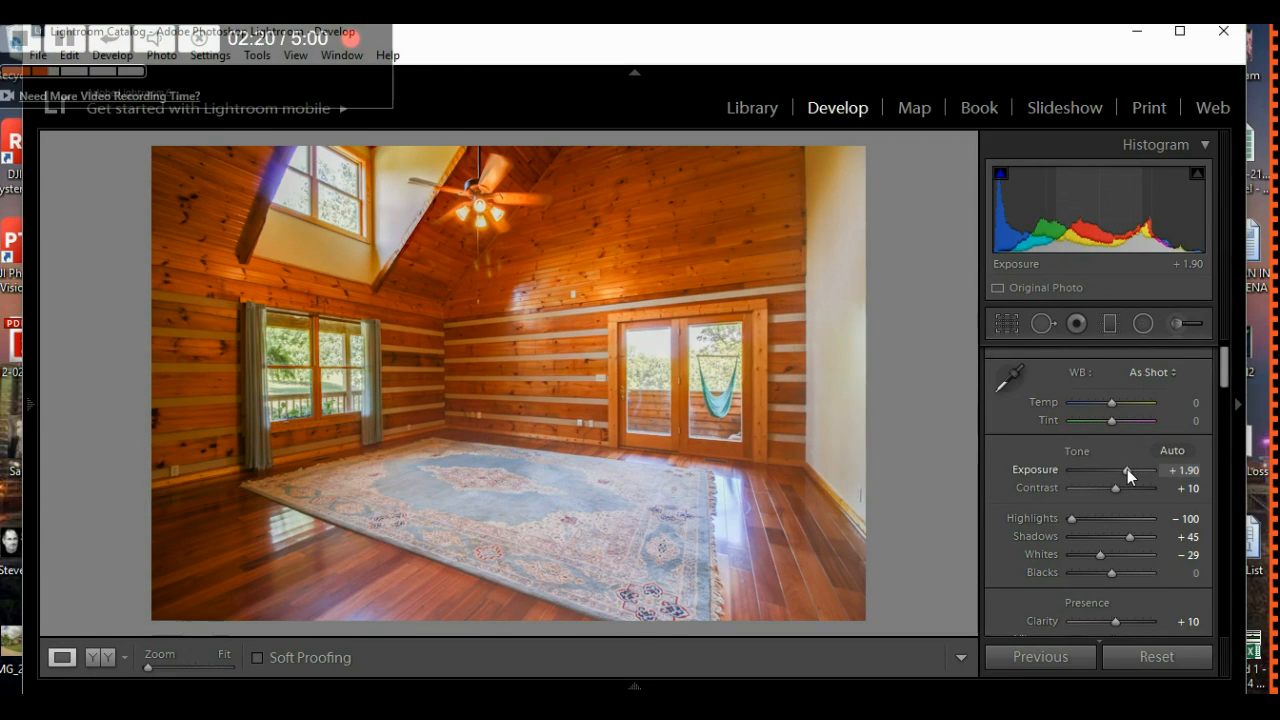
key("Down")
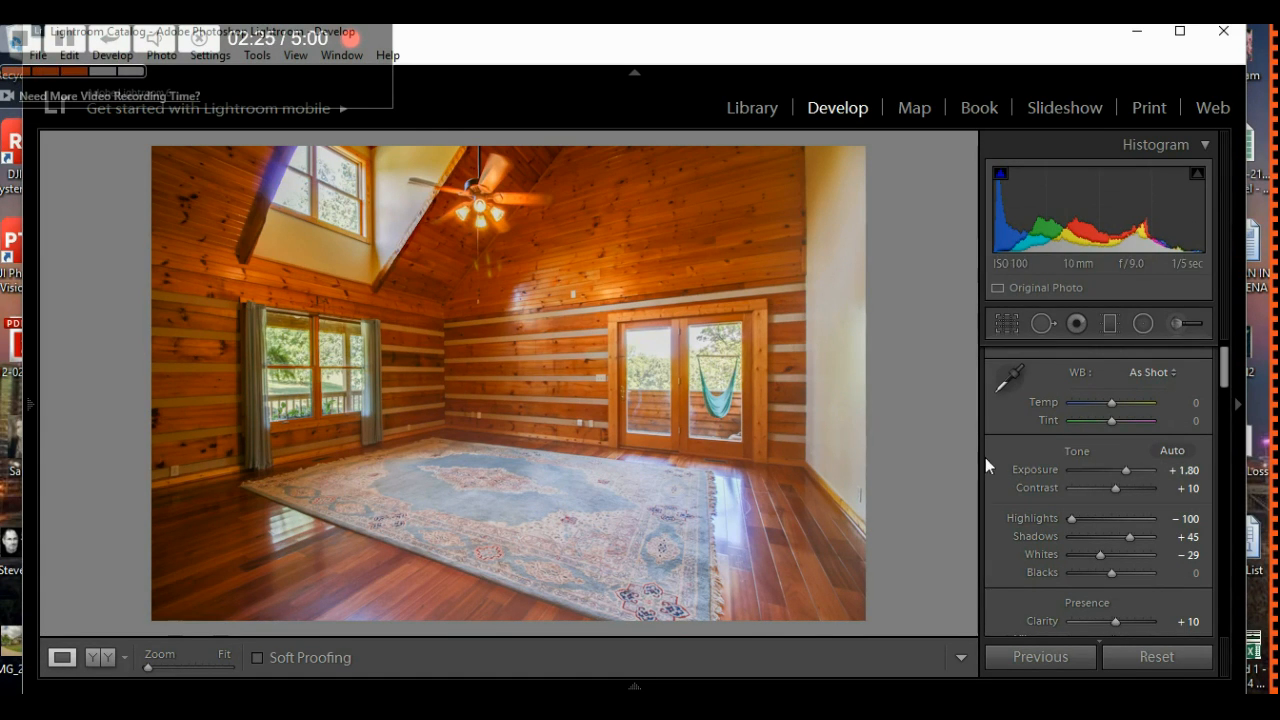
- Try brightening the tones, then settle Shadows at +79 after easing back from +90
left_click_drag(1072, 519, 985, 531)
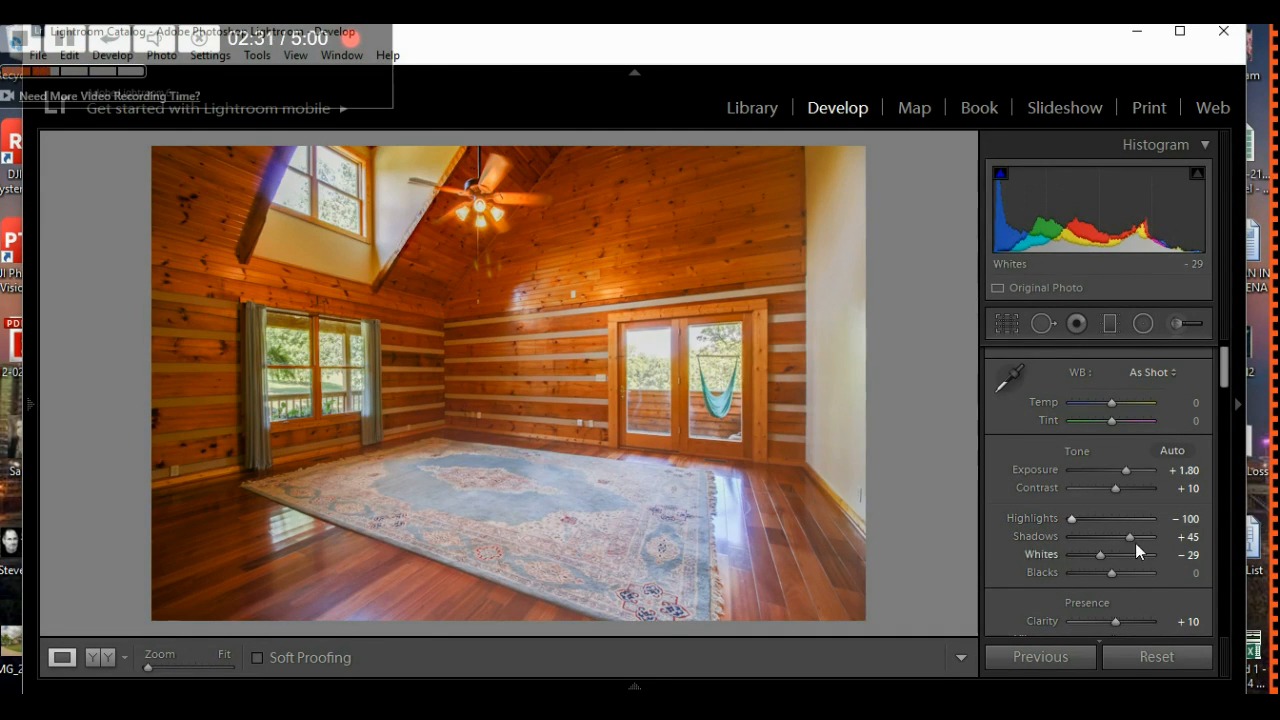
left_click_drag(1130, 538, 1156, 538)
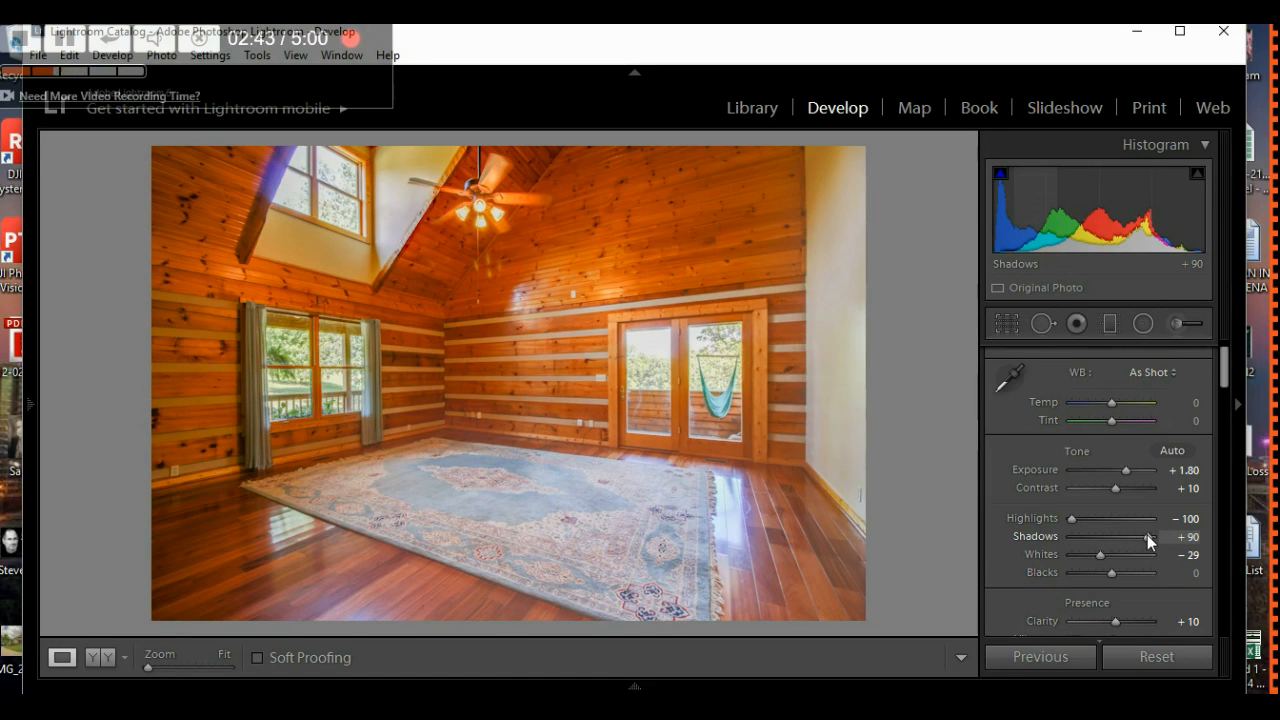
left_click_drag(1149, 540, 1144, 541)
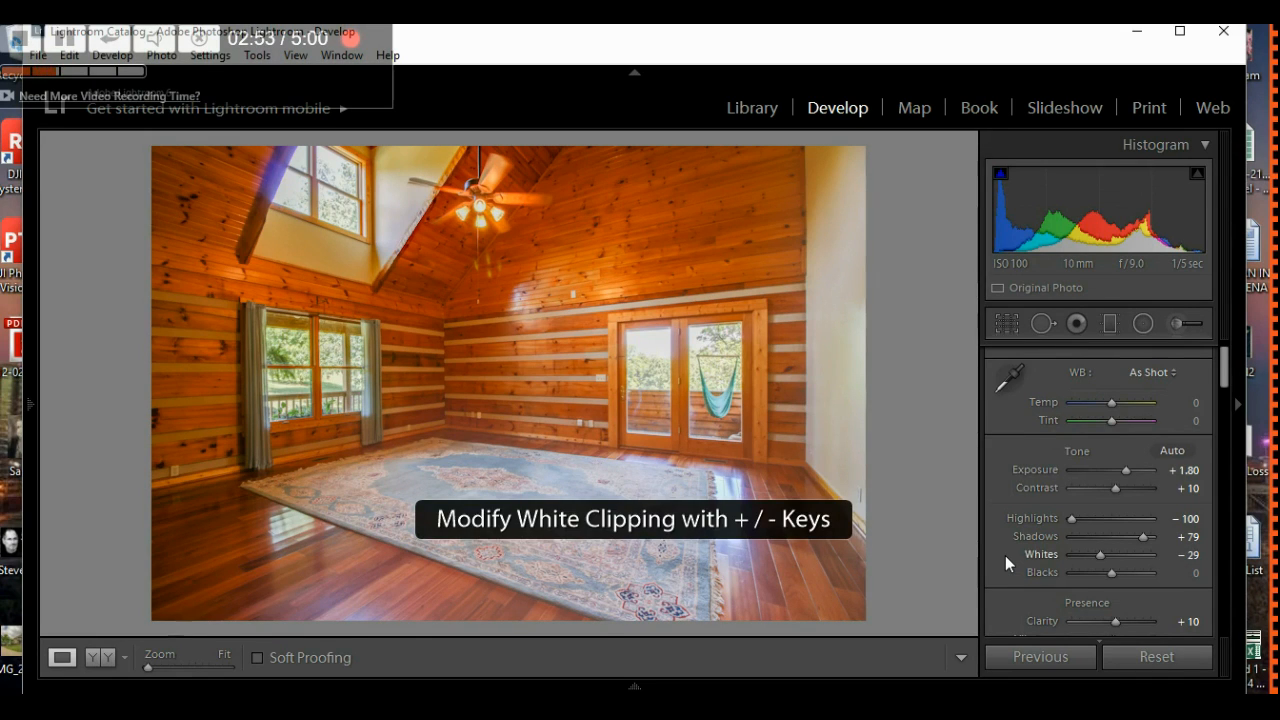
- Lift Whites from -29 to -19 while watching the Alt clipping preview
scroll(1005, 555, "down", 2)
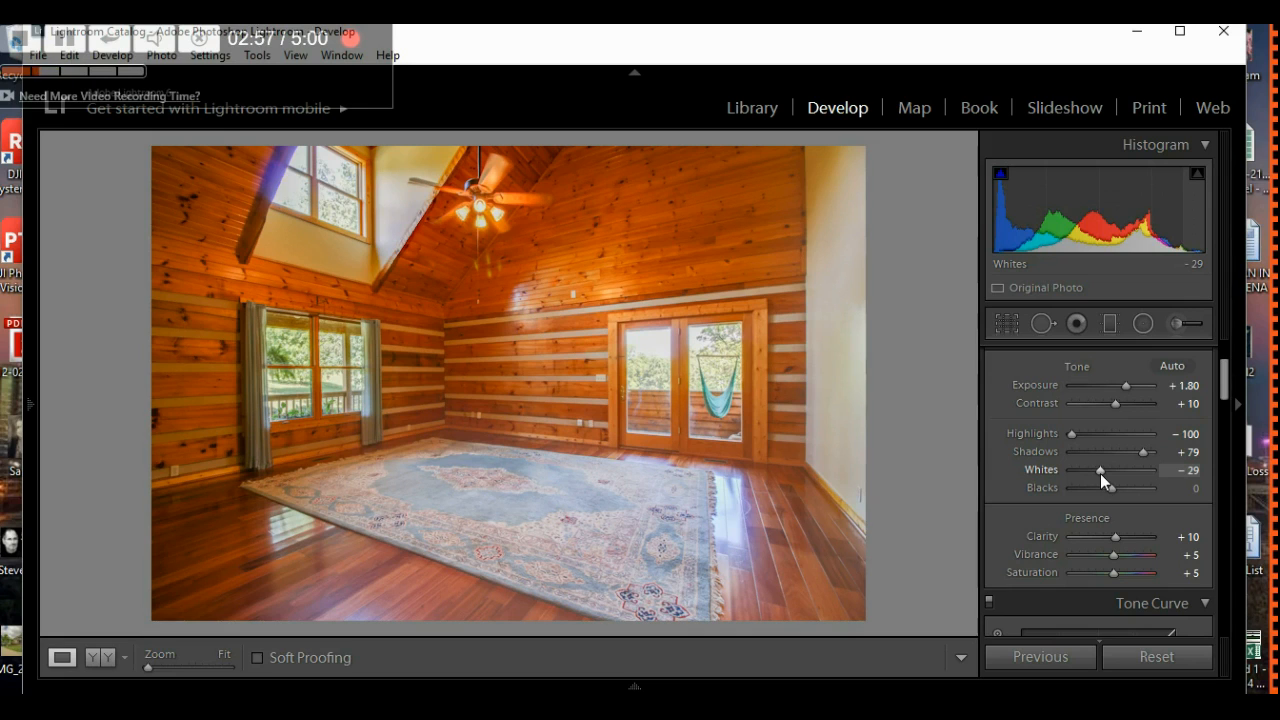
key("alt")
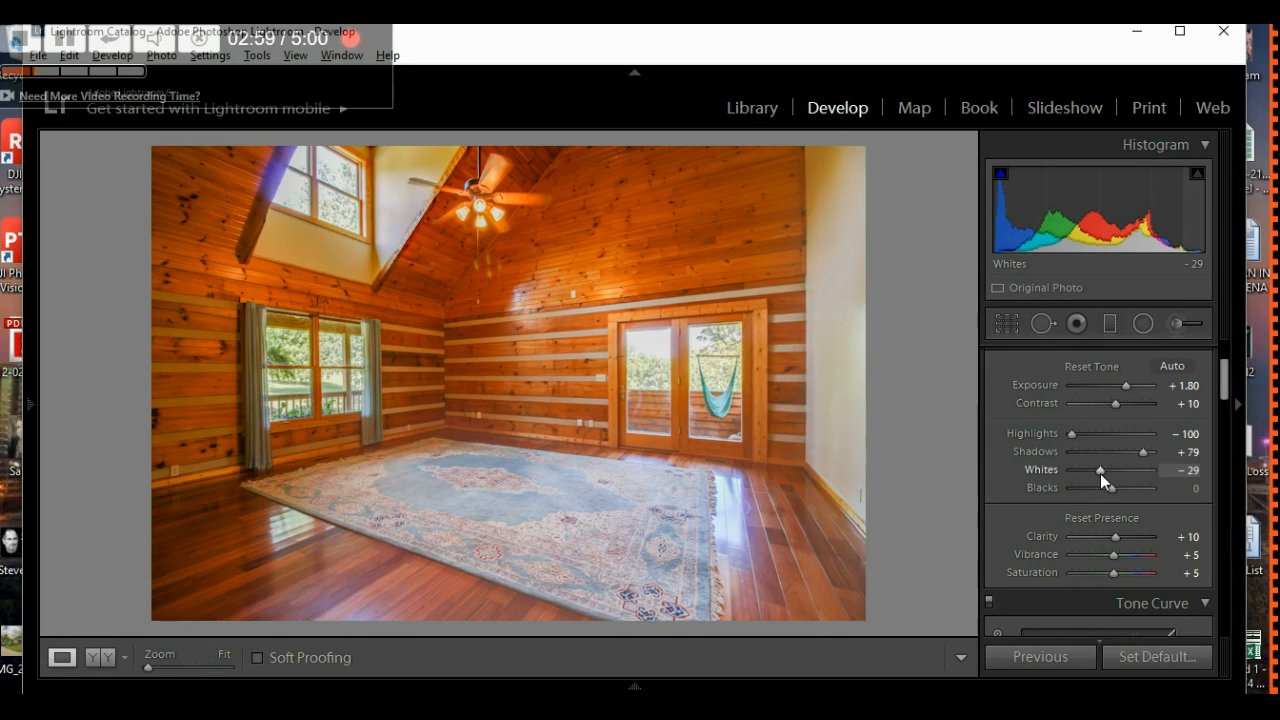
mouse_move(1099, 470)
left_mouse_down()
mouse_move(1117, 468)
mouse_move(1102, 473)
left_mouse_up()
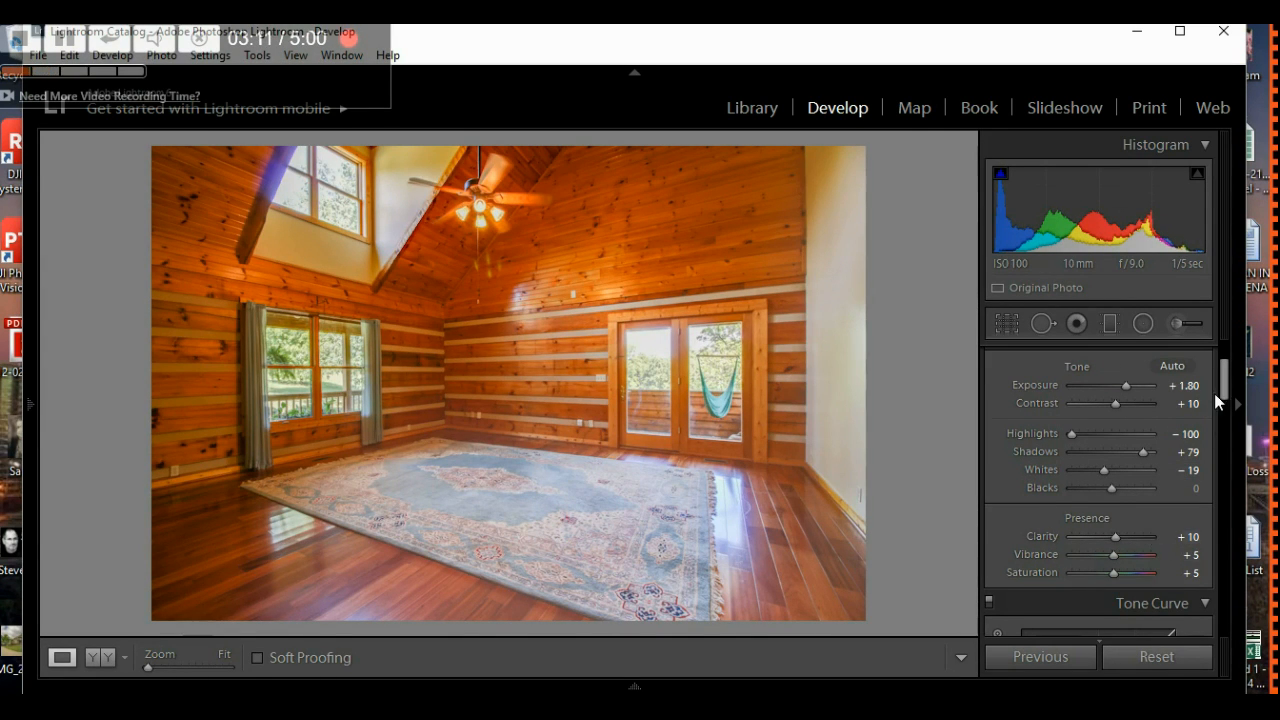
- Set the Detail panel's Sharpening Amount to 10, then return to the Basic panel
scroll(1224, 403, "down", 2)
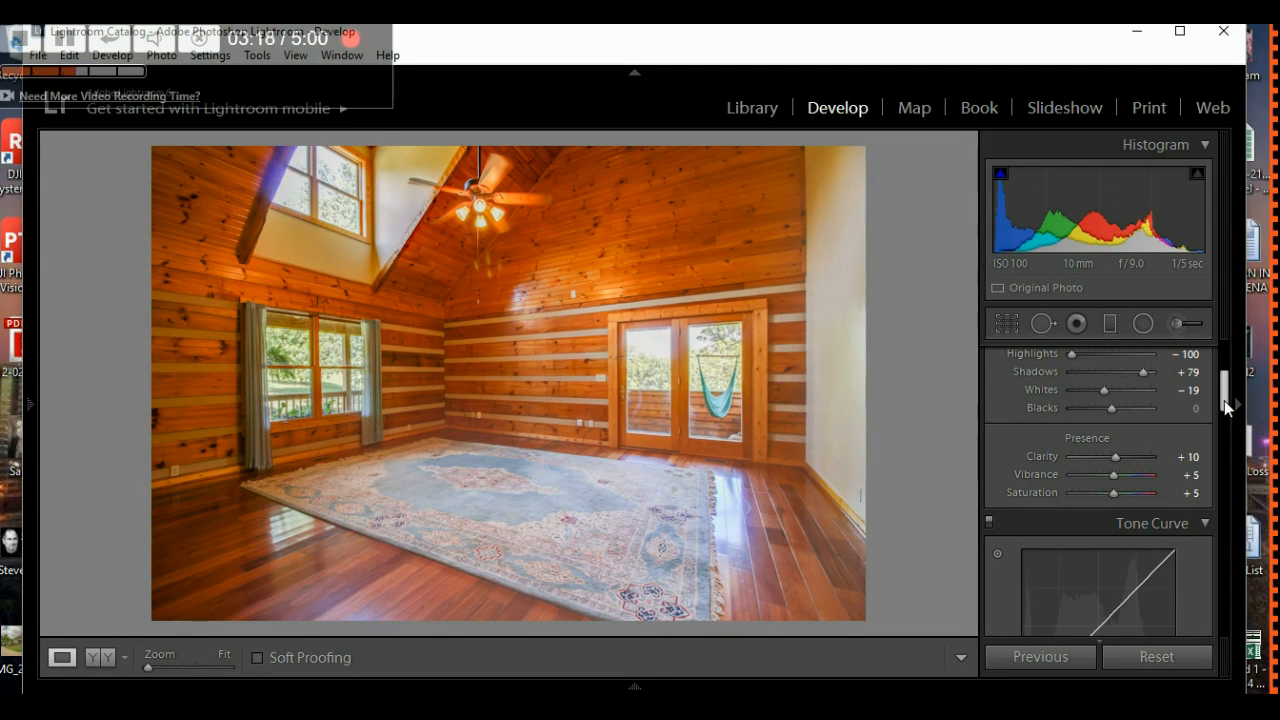
scroll(1224, 405, "down", 1)
scroll(1224, 406, "down", 1)
scroll(1224, 408, "down", 6)
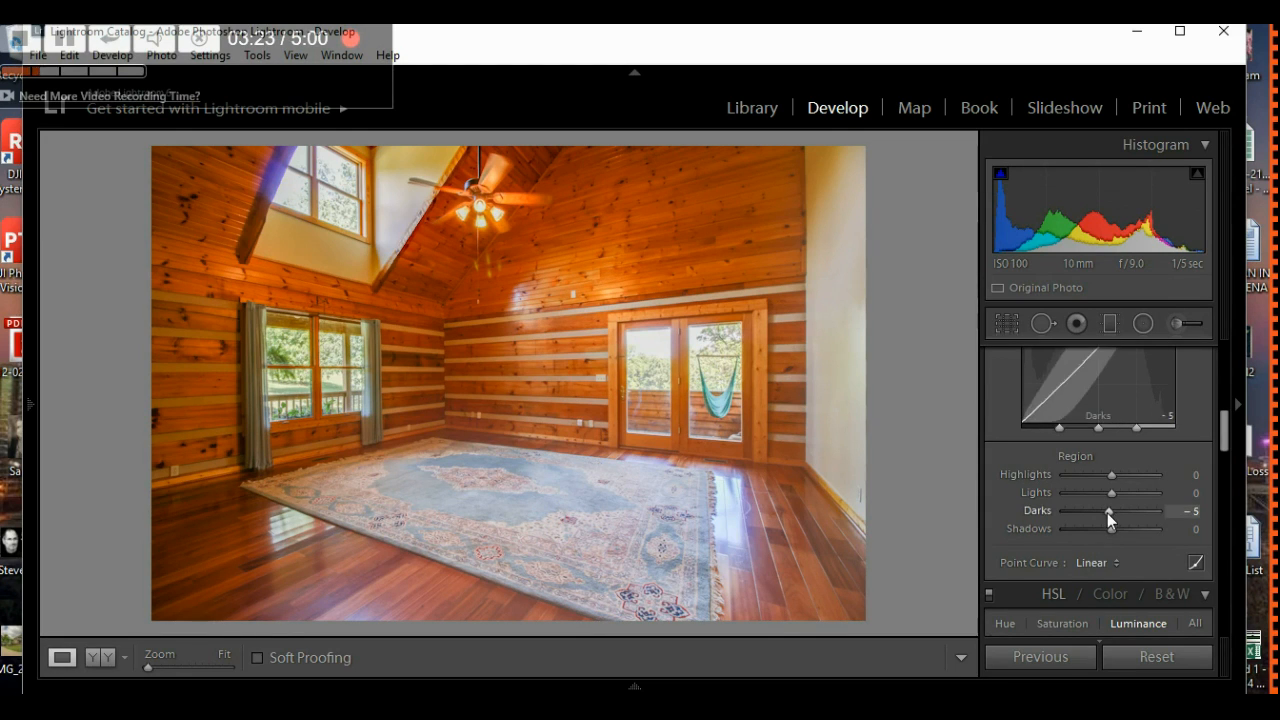
left_click_drag(1226, 440, 1224, 506)
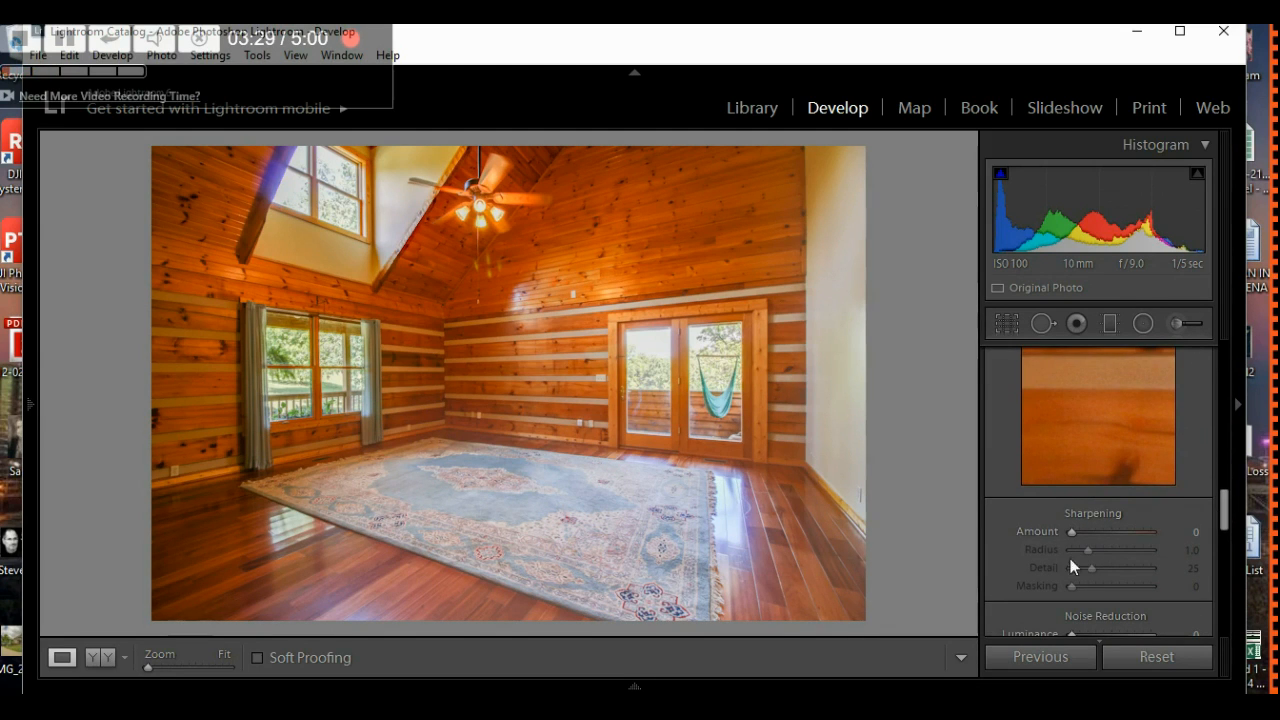
left_click_drag(1071, 535, 1077, 533)
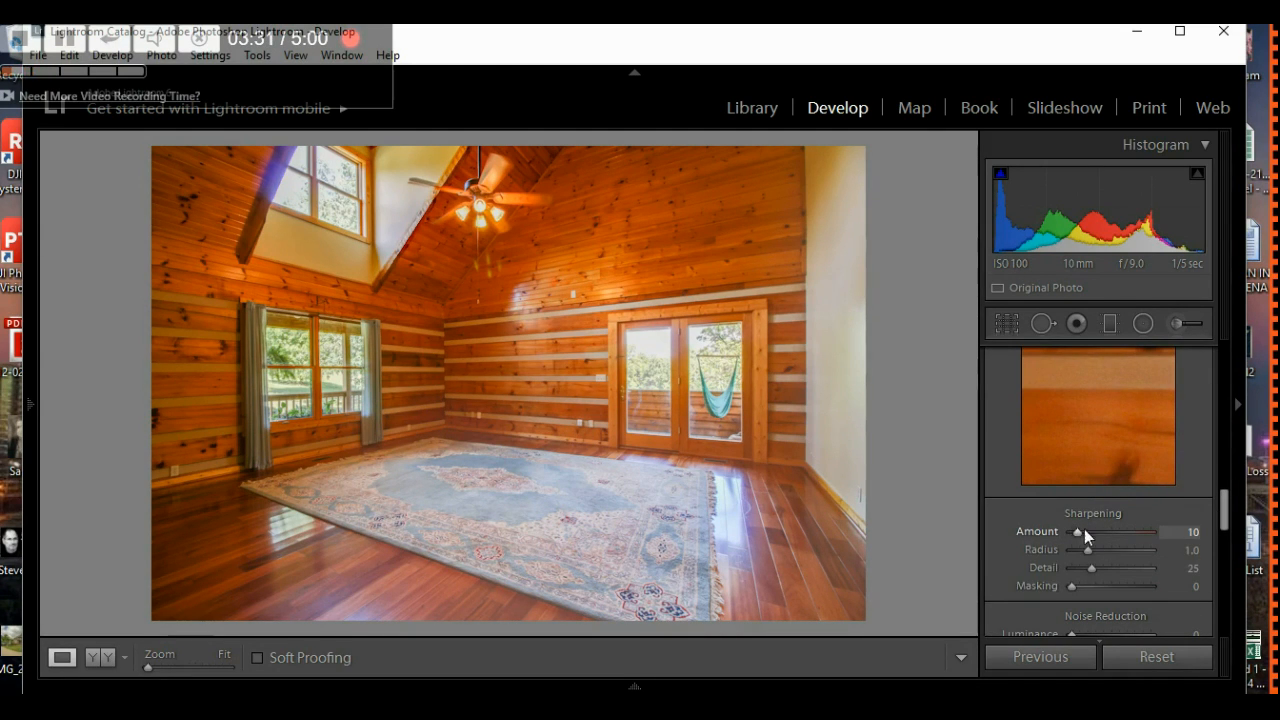
left_click_drag(1225, 512, 1222, 372)
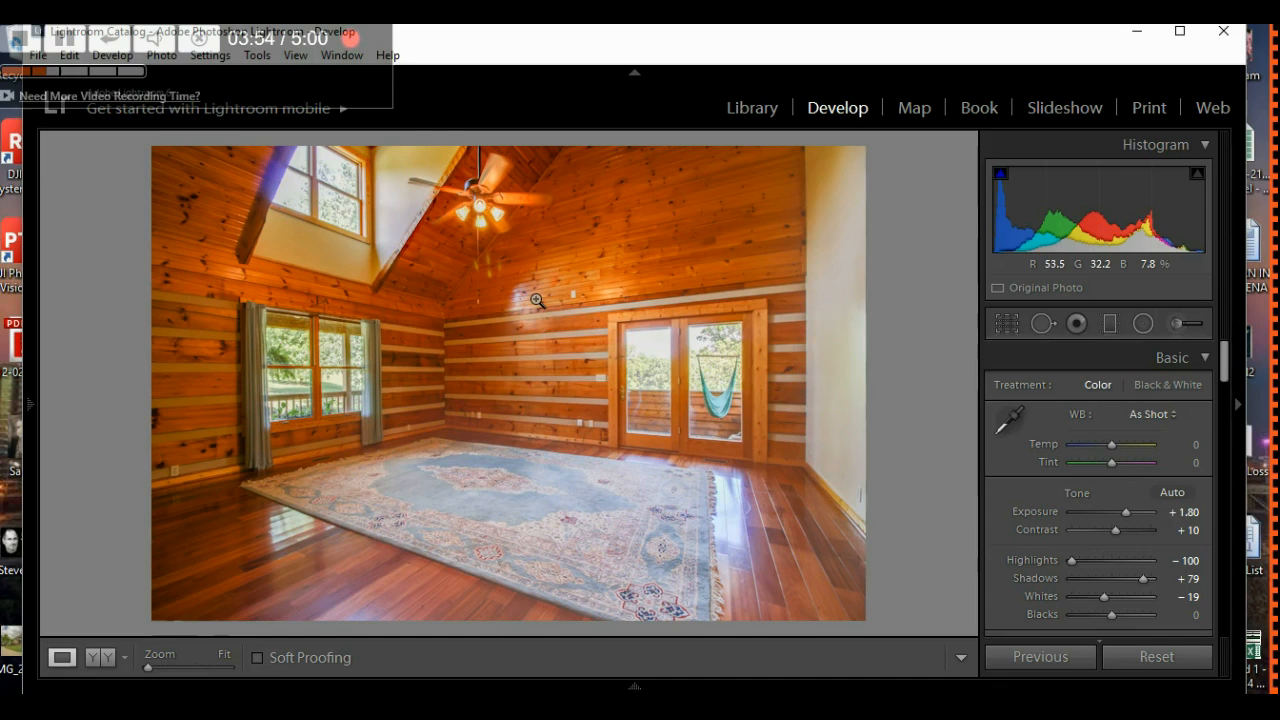
left_click(1043, 324)
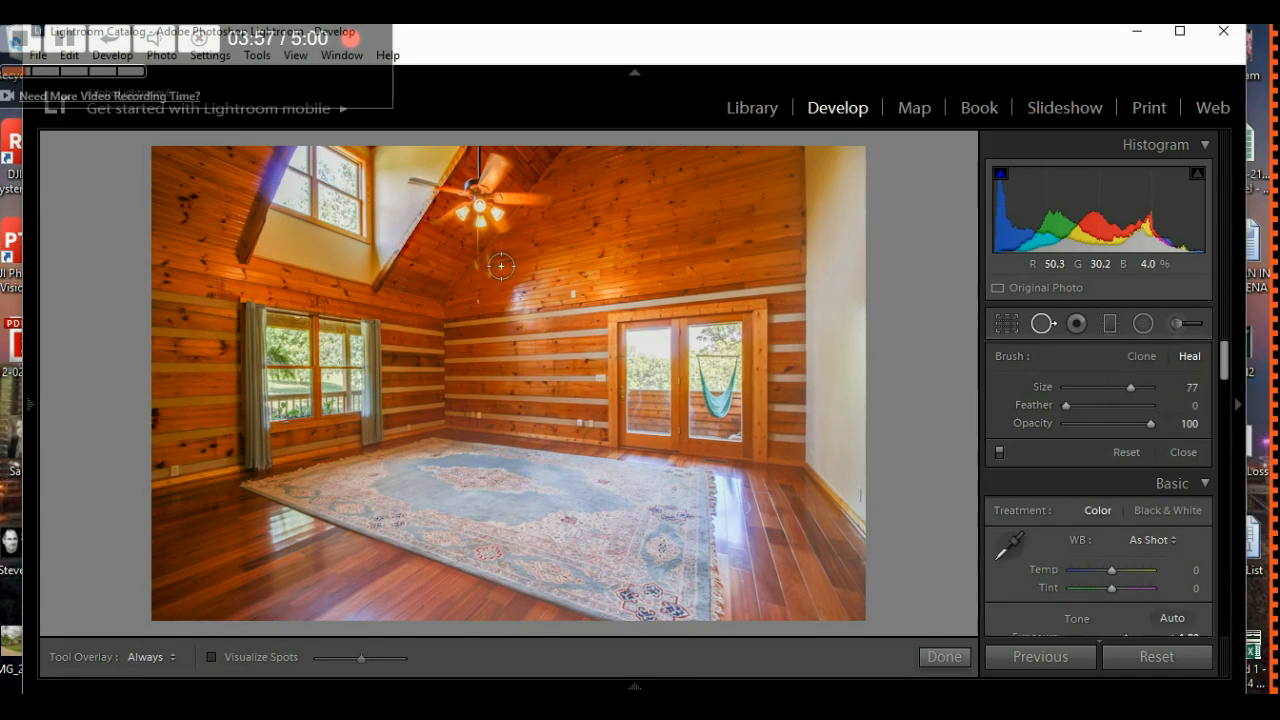
scroll(486, 281, "up", 1)
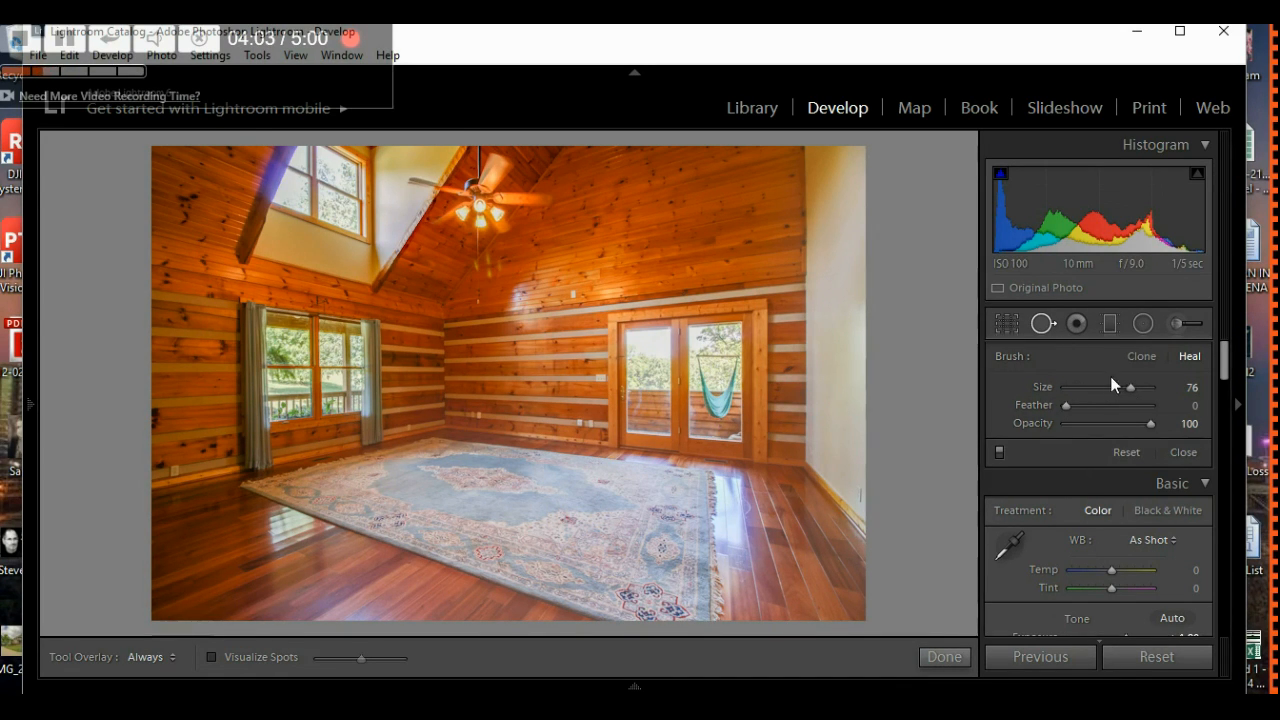
left_click(500, 266)
mouse_move(476, 263)
left_mouse_down()
mouse_move(551, 283)
mouse_move(569, 263)
mouse_move(559, 269)
left_mouse_up()
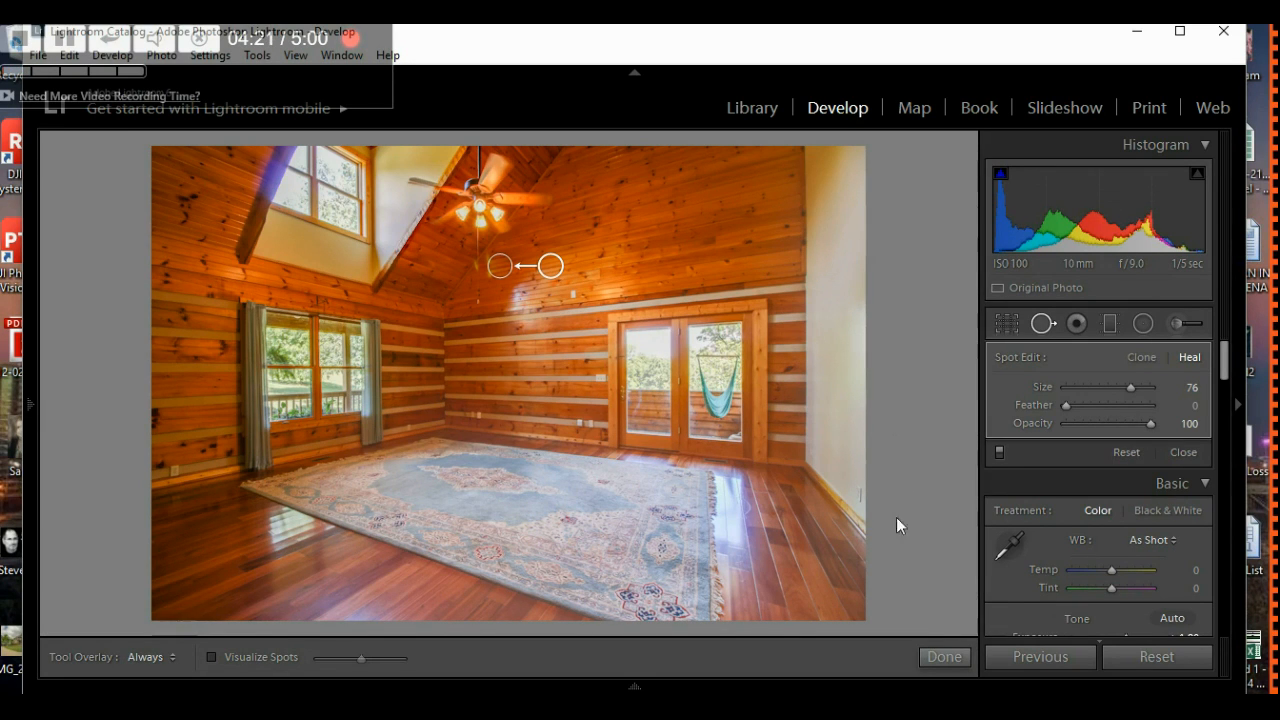
left_click(935, 655)
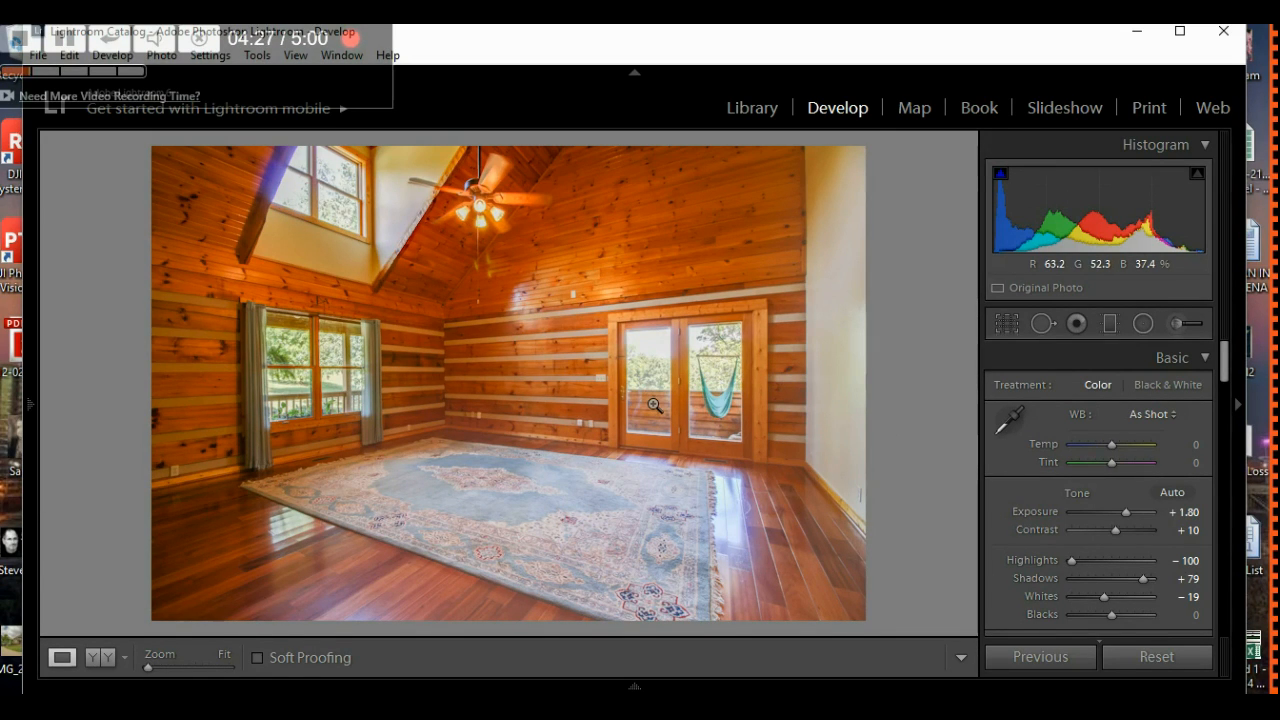
key("ctrl+z")
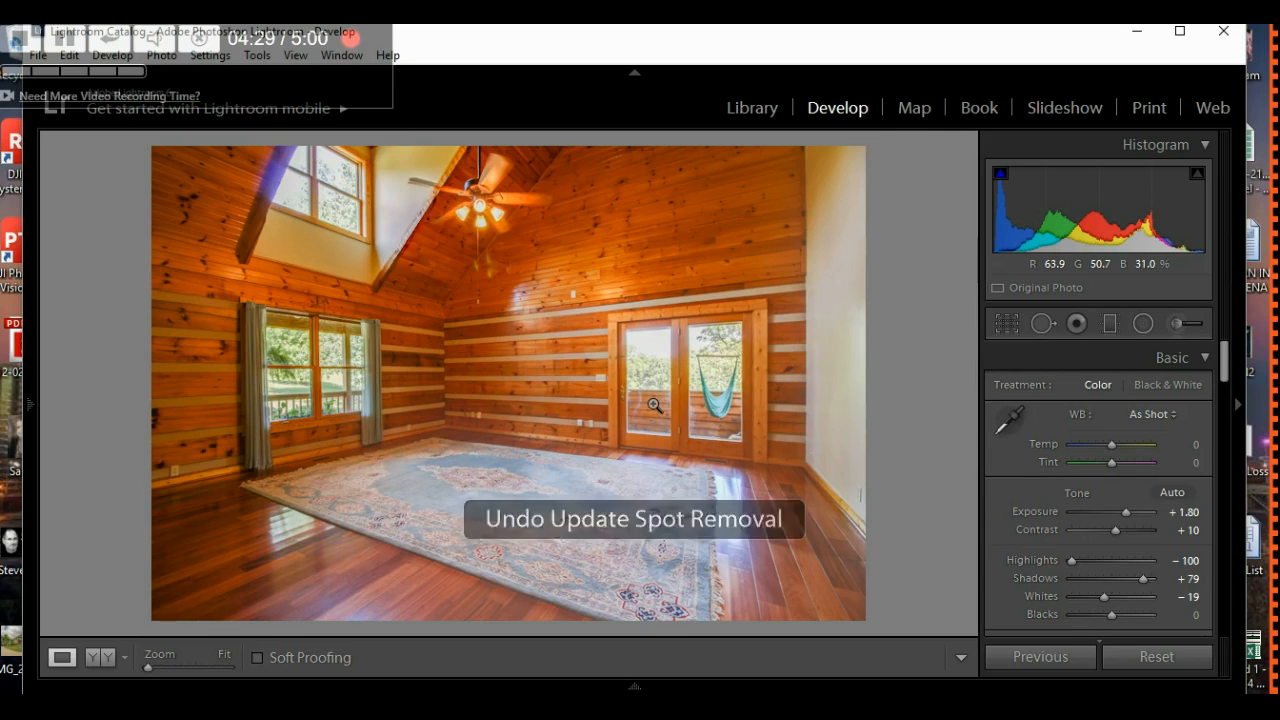
key("ctrl+z")
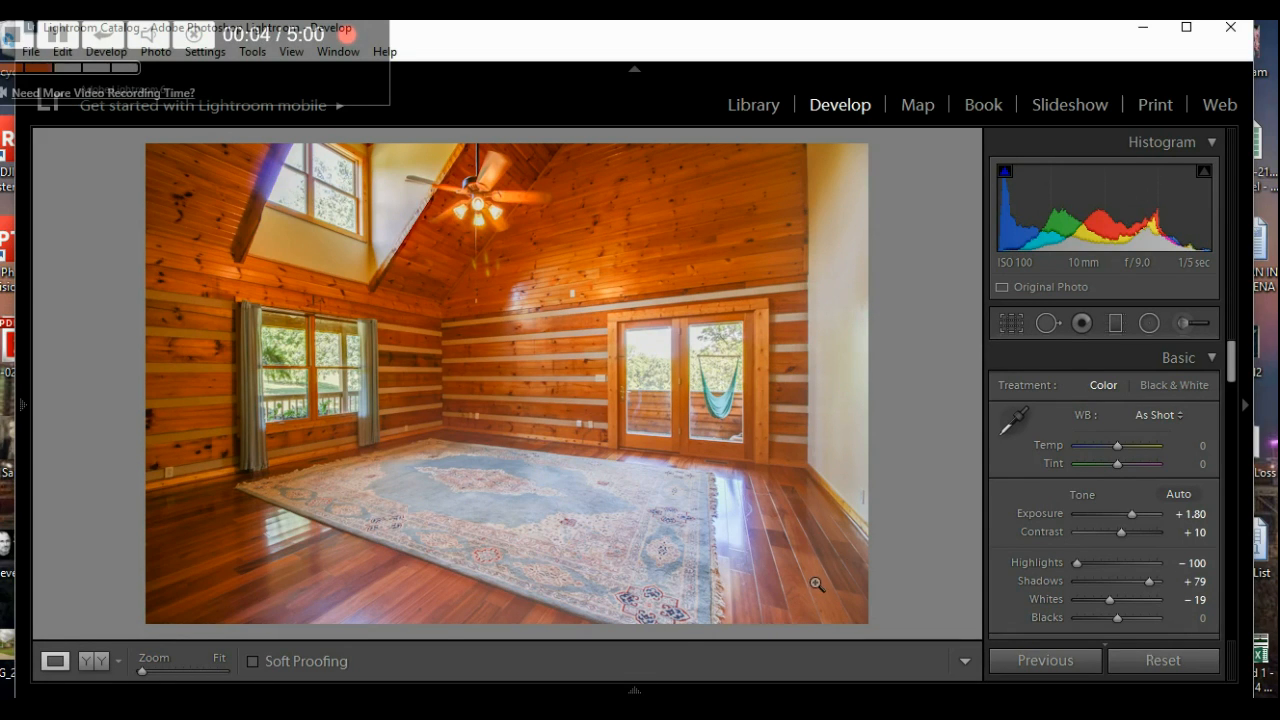
- Select the two-door room photo and straighten it to a 0.53 angle in Crop Overlay
mouse_move(655, 692)
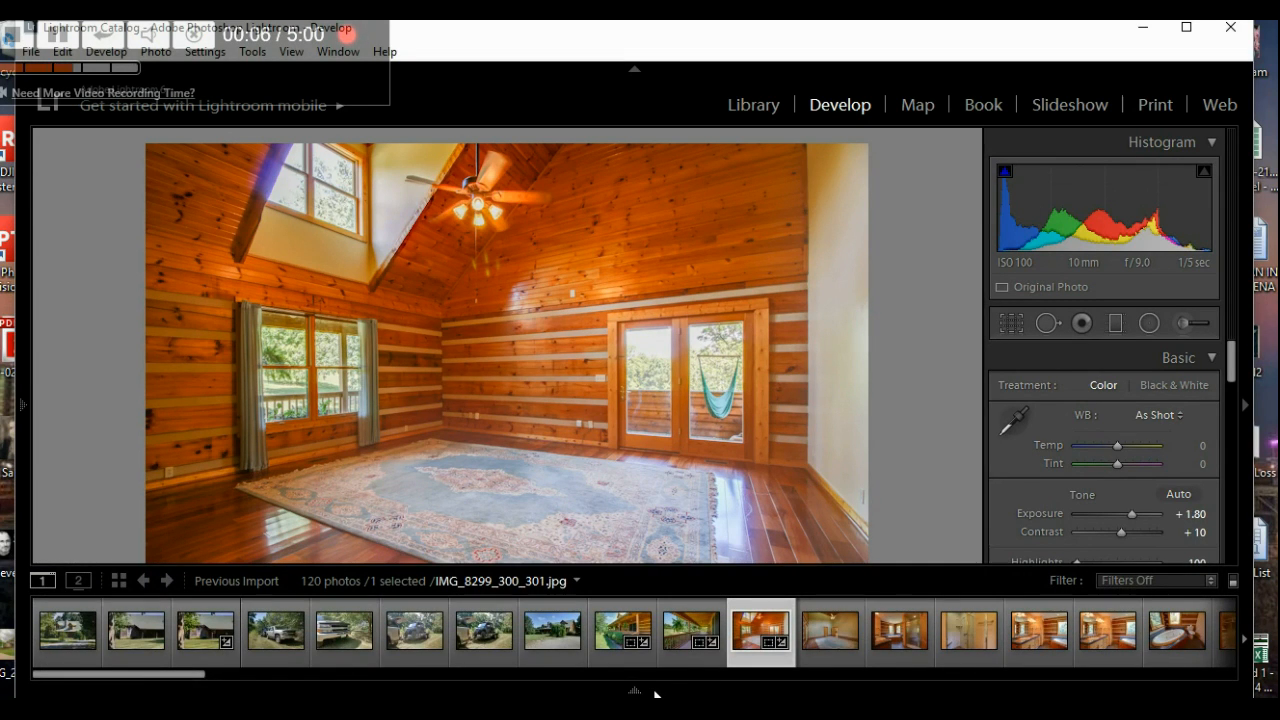
left_click(822, 614)
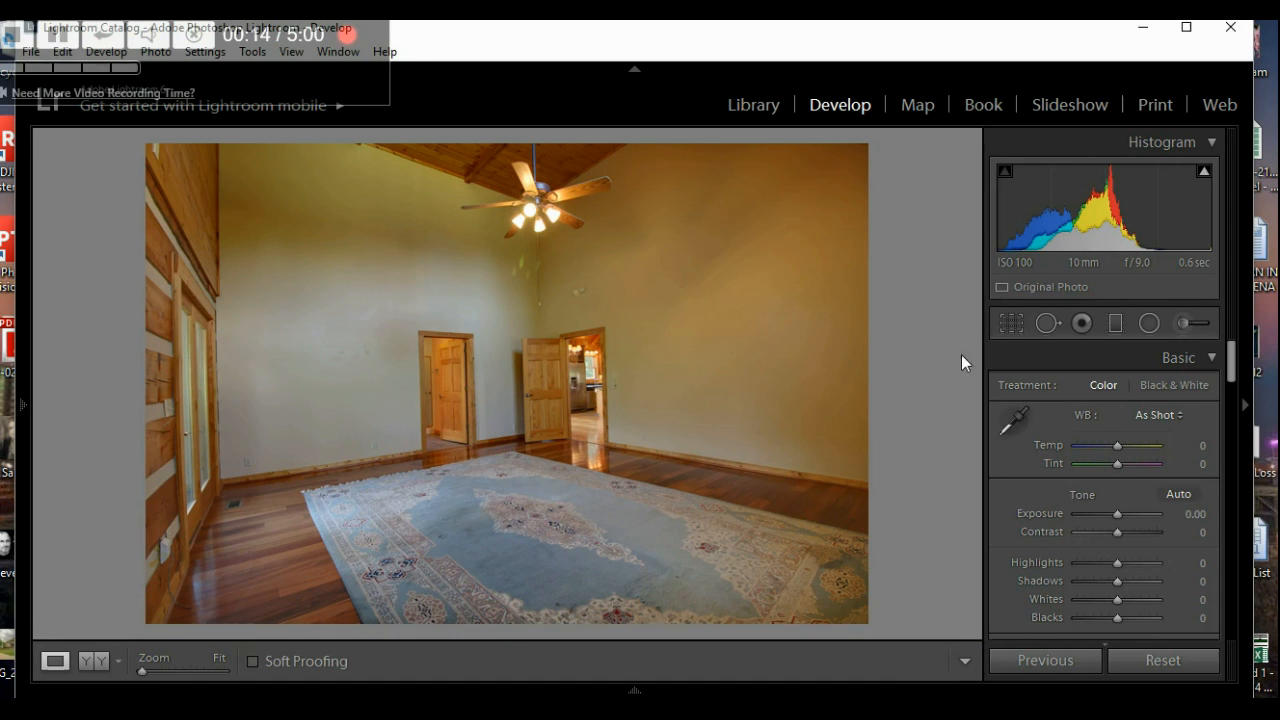
left_click(1008, 328)
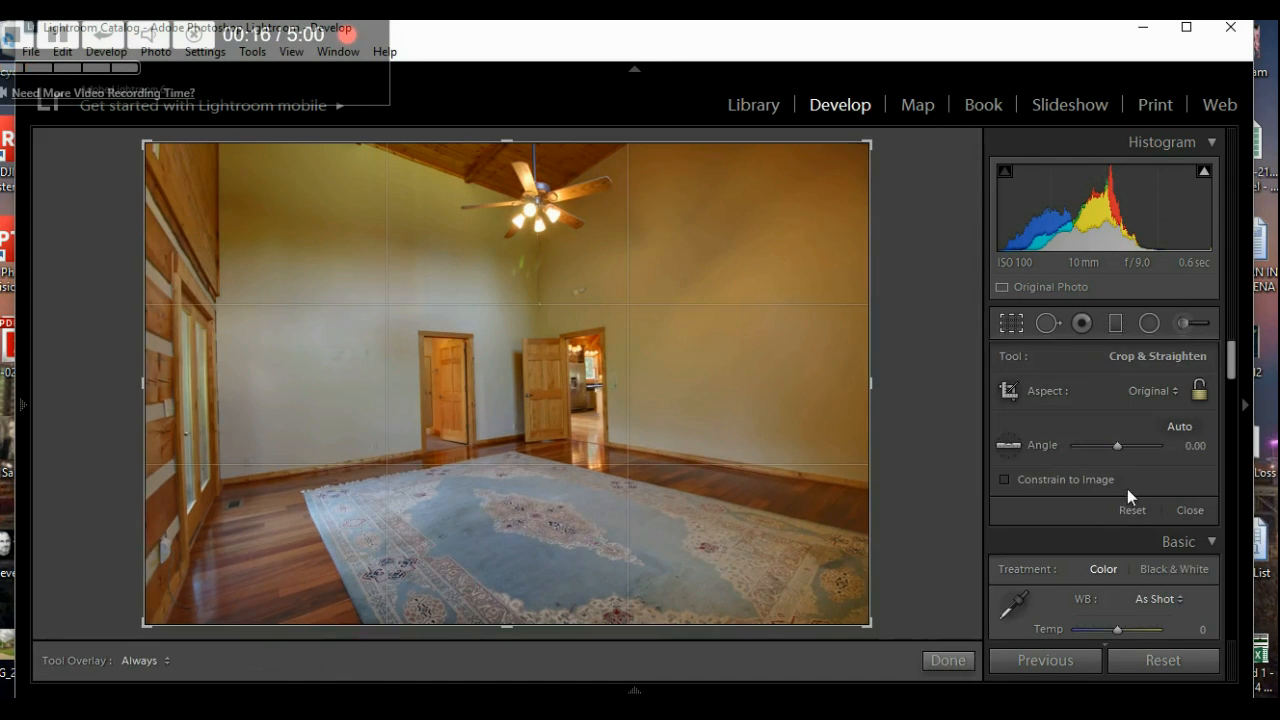
left_click_drag(1117, 446, 1117, 446)
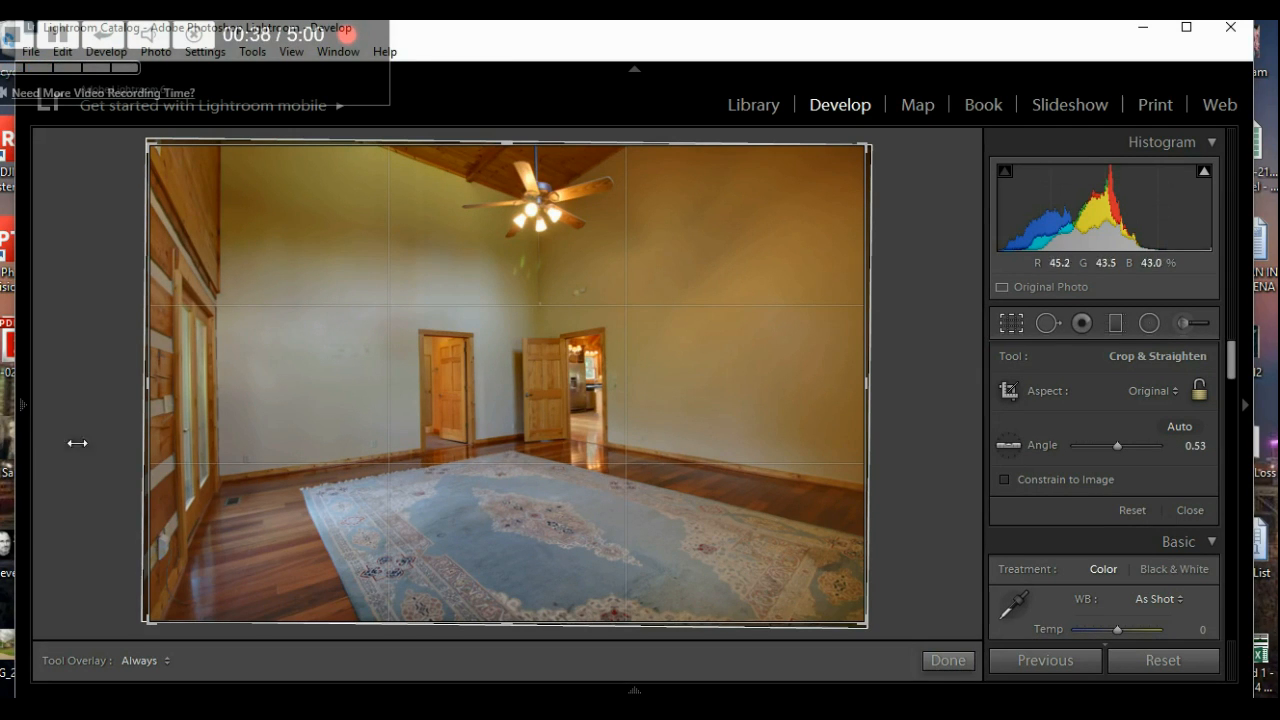
- Compare the Inside Brighter and Inside -Brighter2016 presets, then settle on Interior2016
mouse_move(21, 419)
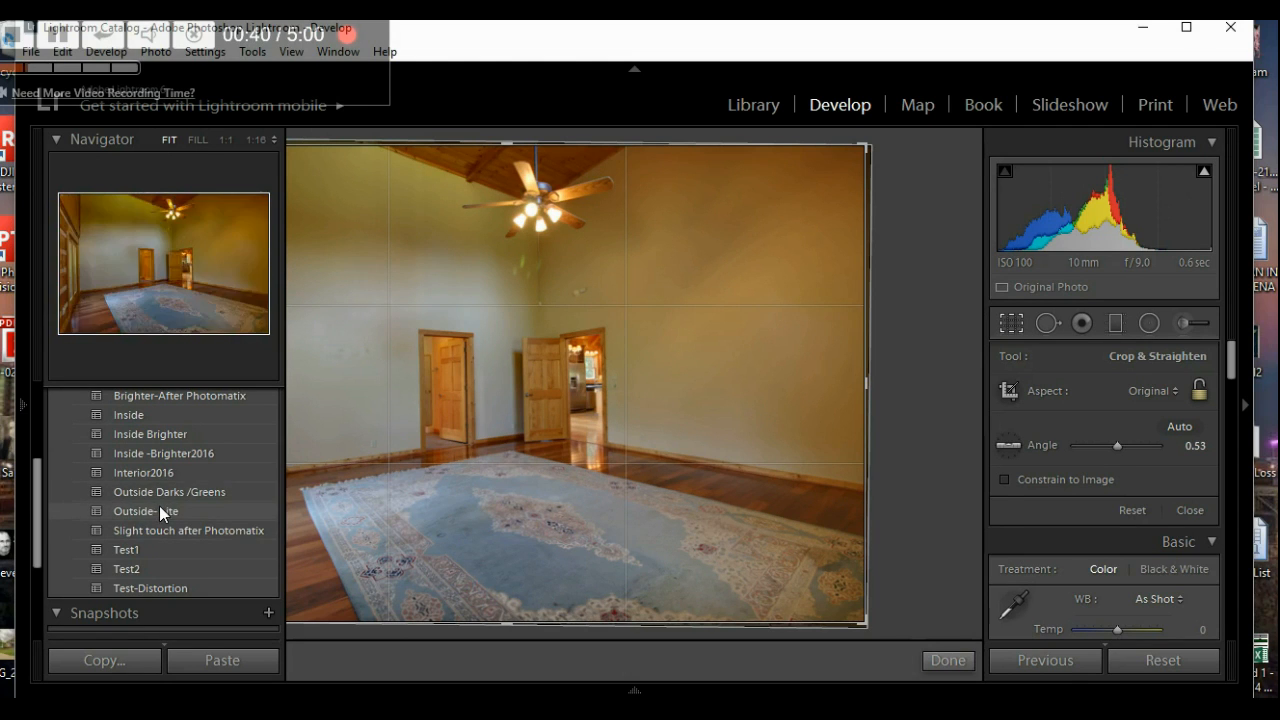
left_click(168, 435)
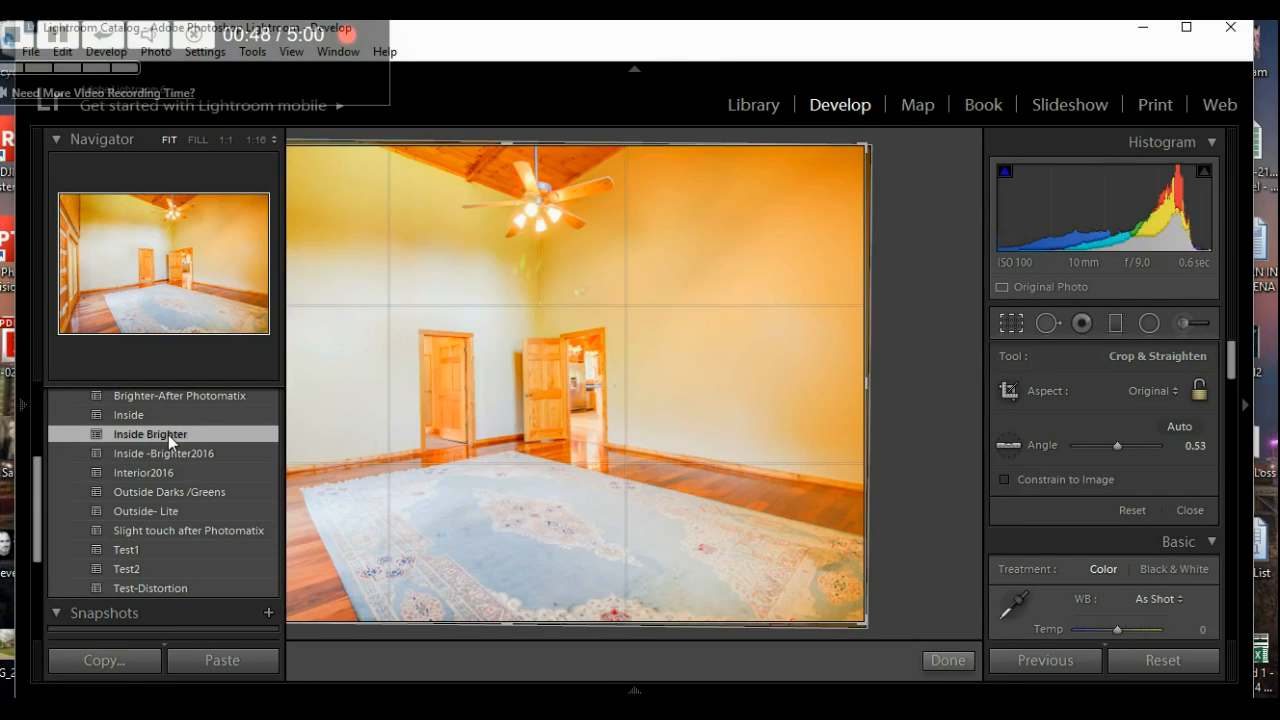
left_click(167, 453)
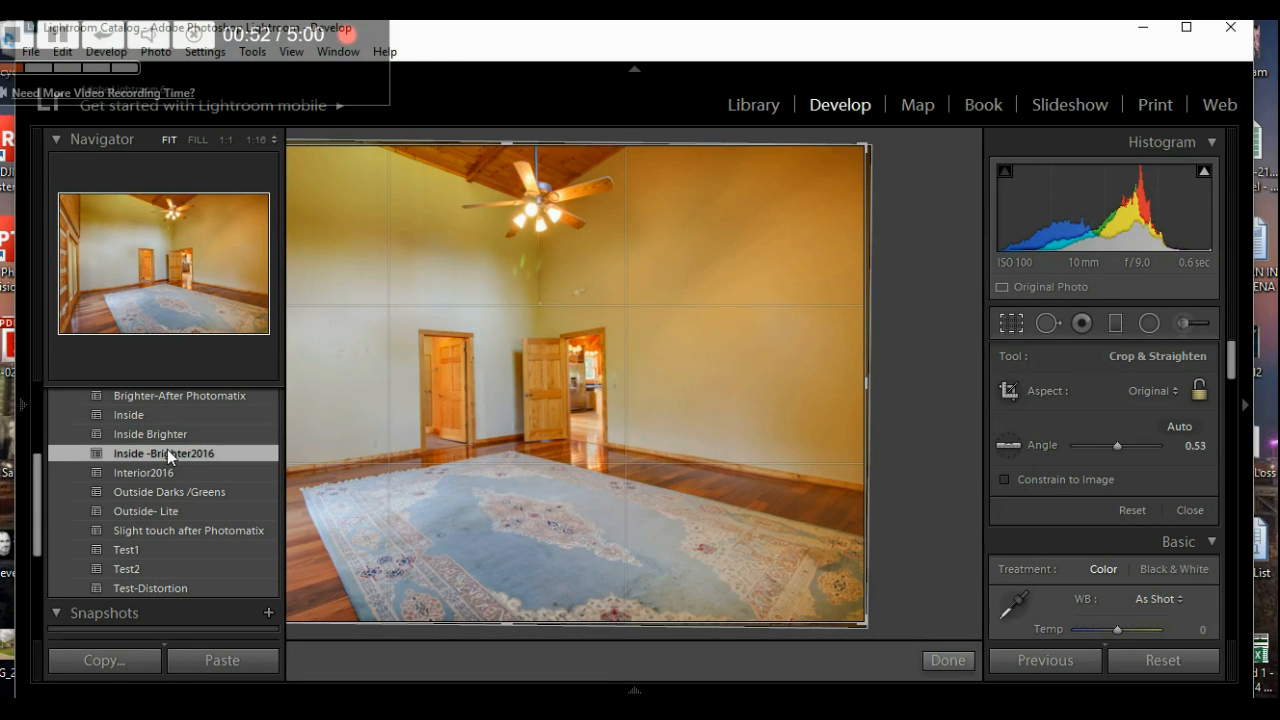
left_click(165, 474)
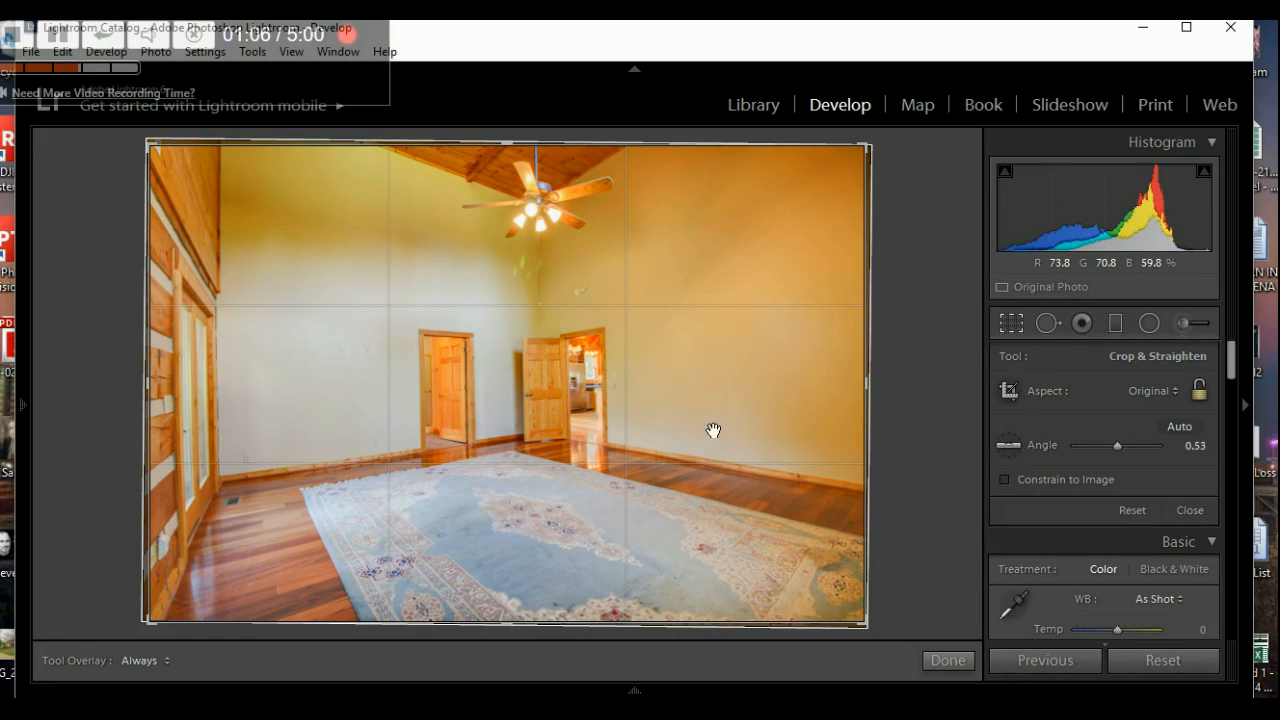
- Heal the wall mark below the ceiling fan with a size-77 Spot Removal brush
left_click(1049, 331)
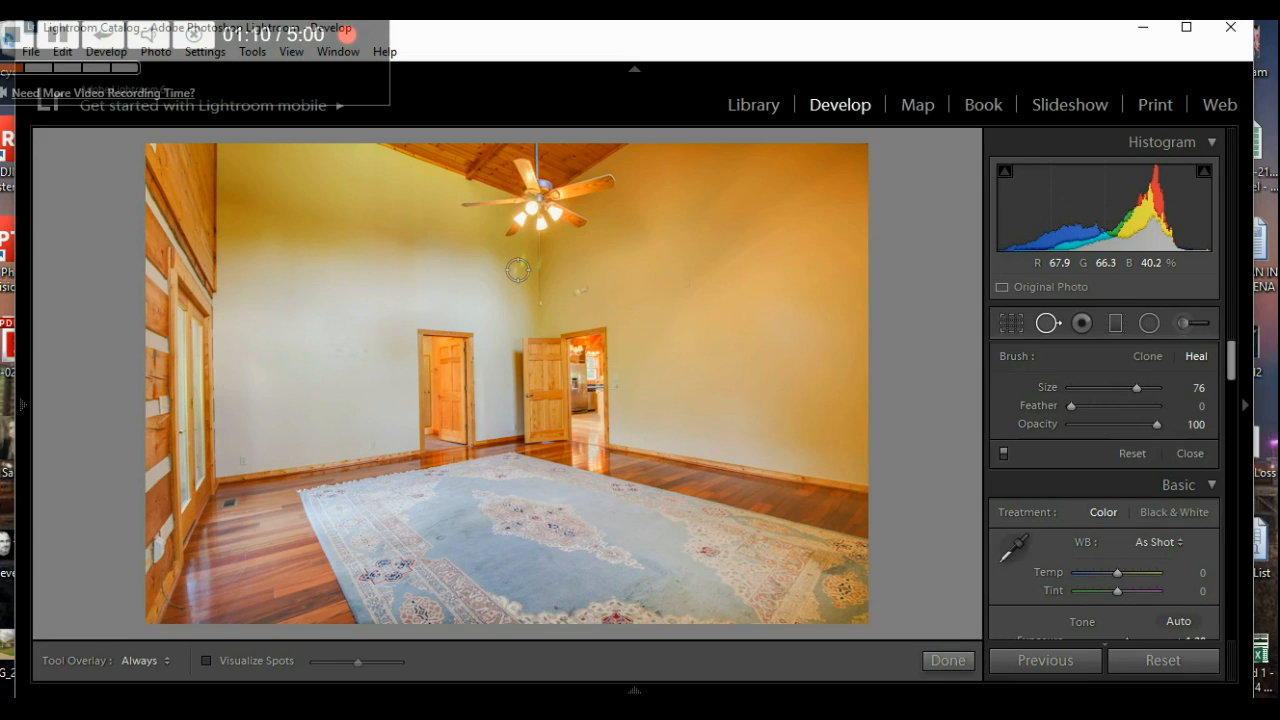
scroll(519, 267, "up", 1)
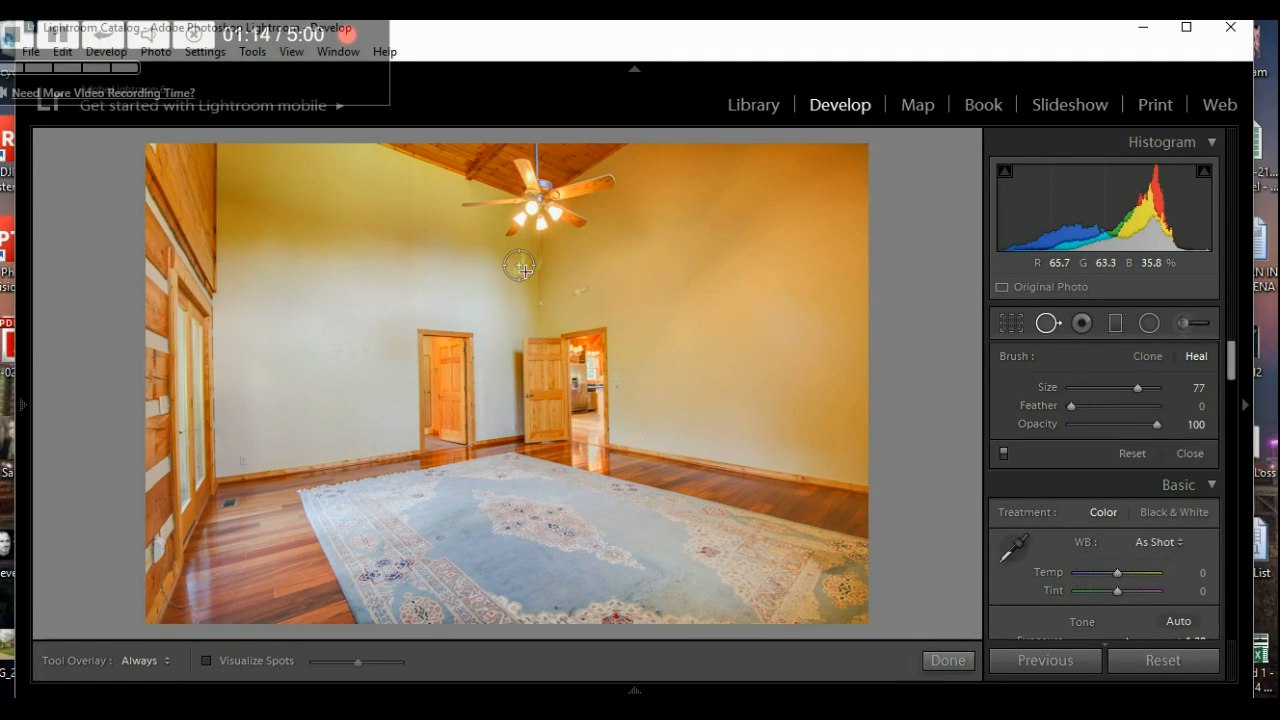
left_click(519, 265)
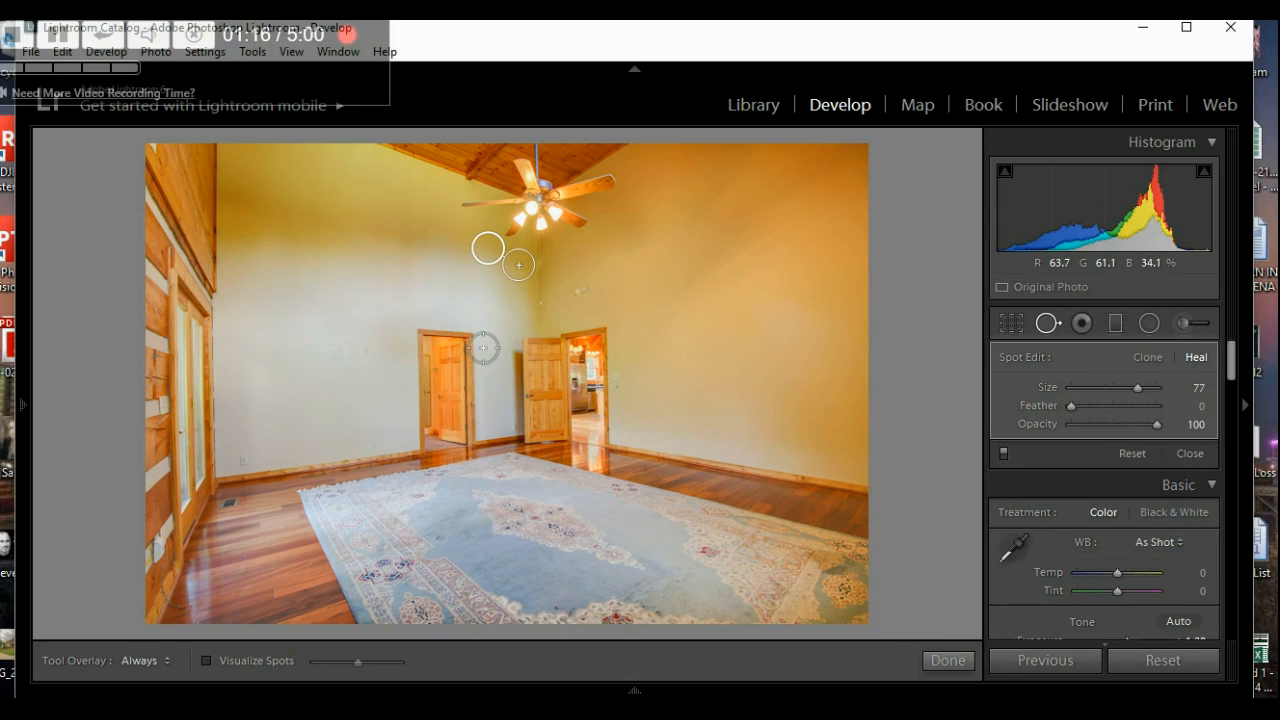
left_click(946, 659)
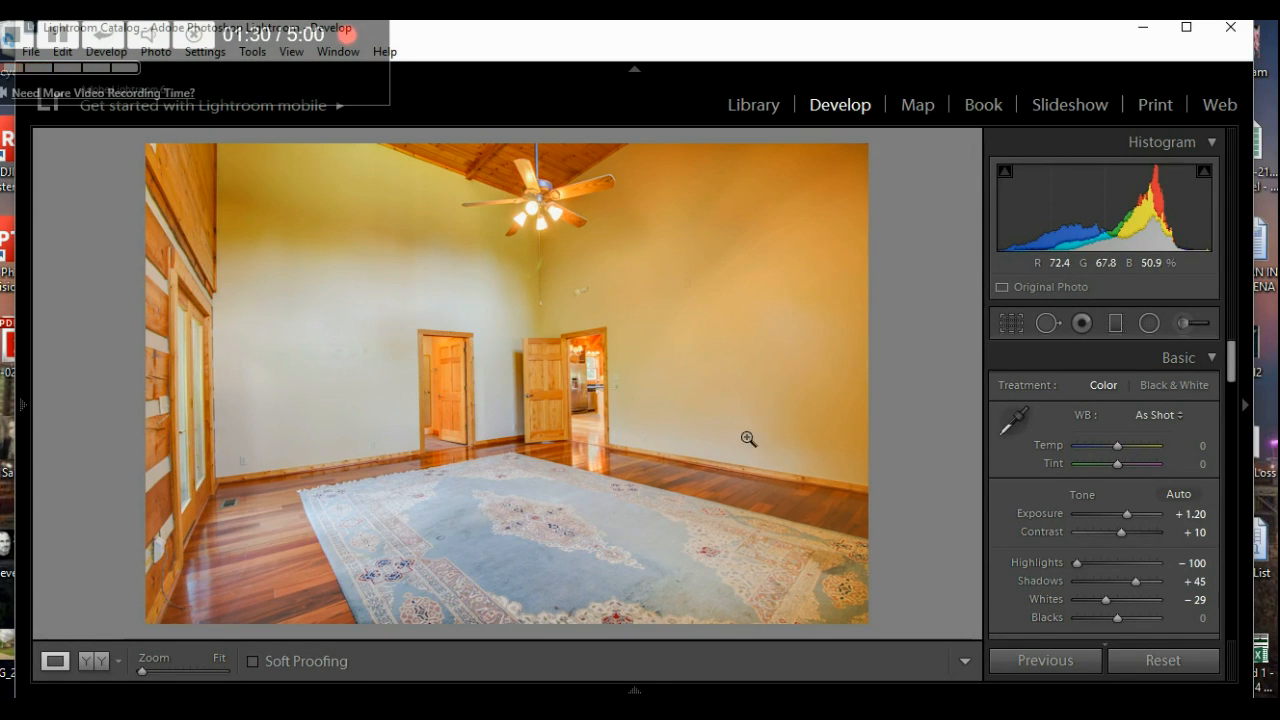
- Re-level the living room photo slightly and apply its crop
left_click(1003, 322)
left_click_drag(1116, 445, 1120, 449)
left_click(950, 662)
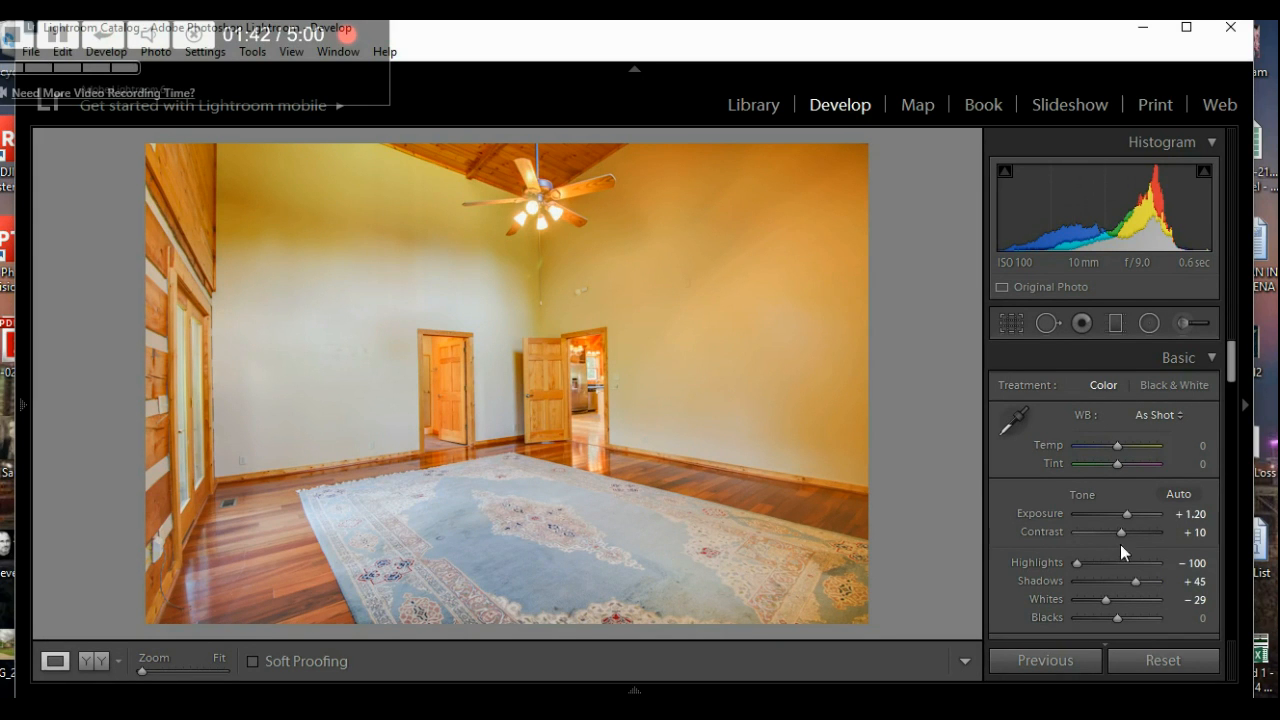
- Set Exposure to +1.50 and Shadows to -38, then load the bathroom photo
key("Up")
key("Up")
key("Up")
key("Up")
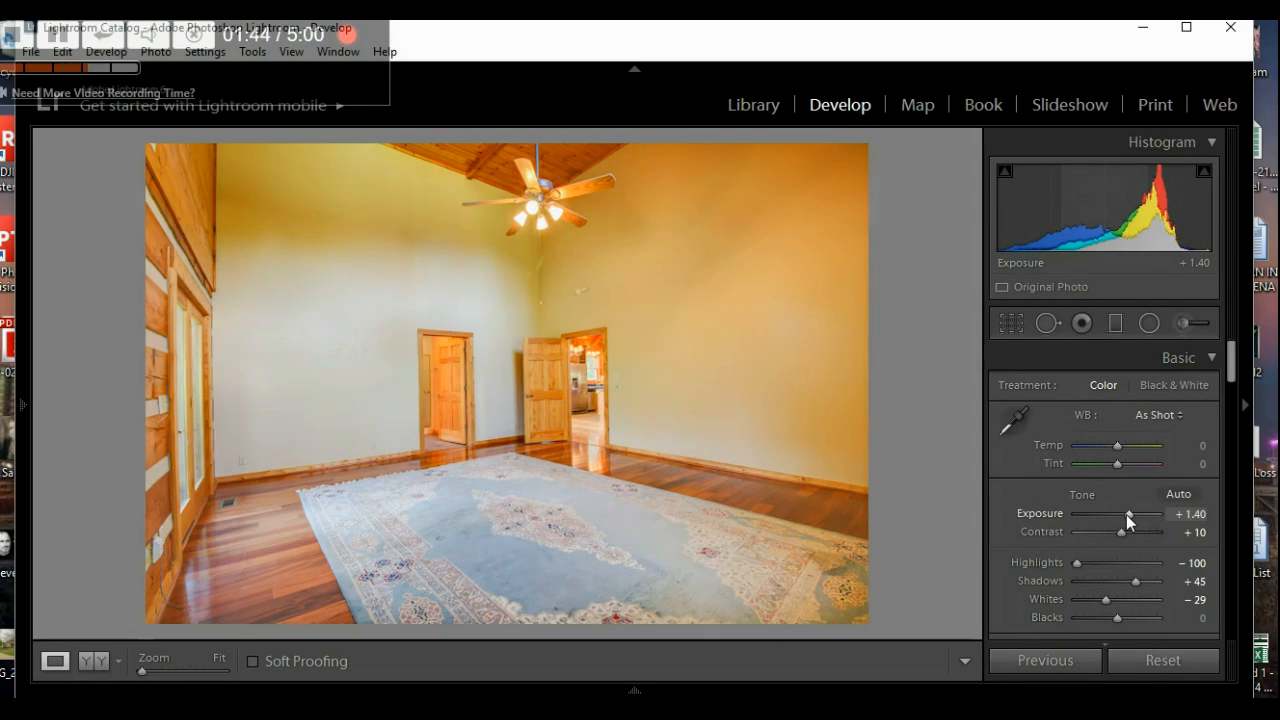
key("Down")
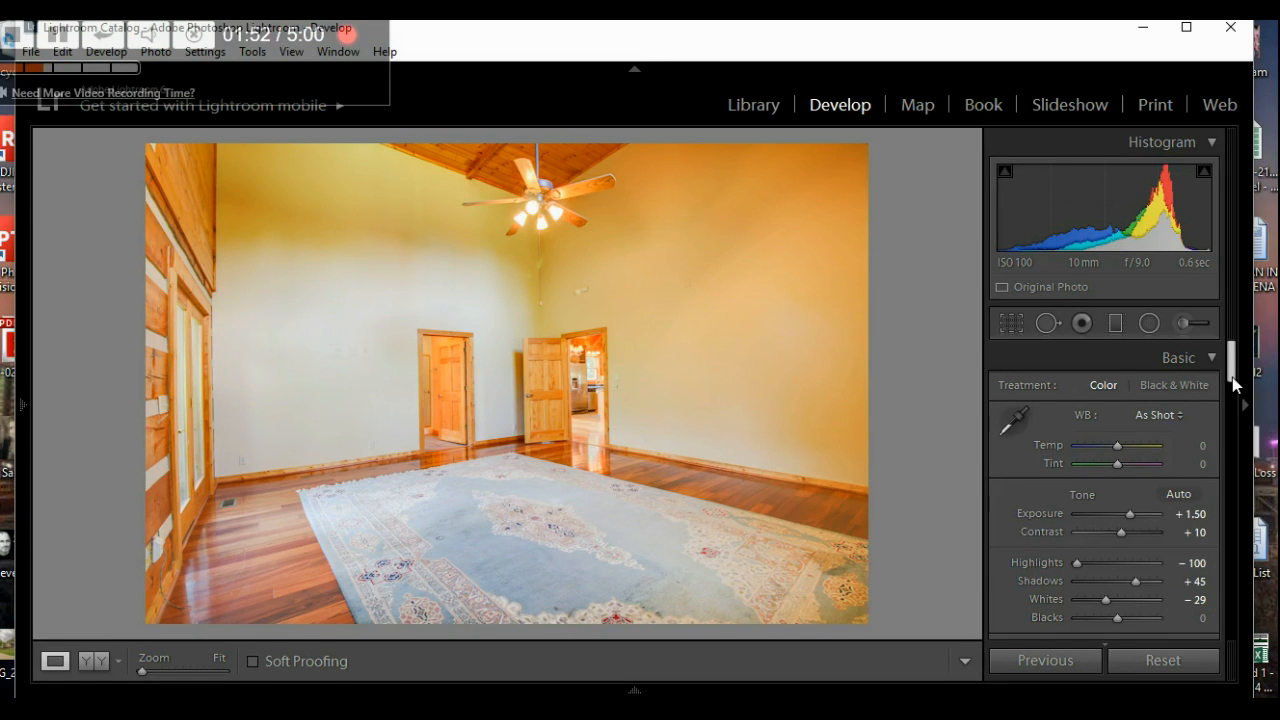
left_click_drag(1232, 380, 1228, 401)
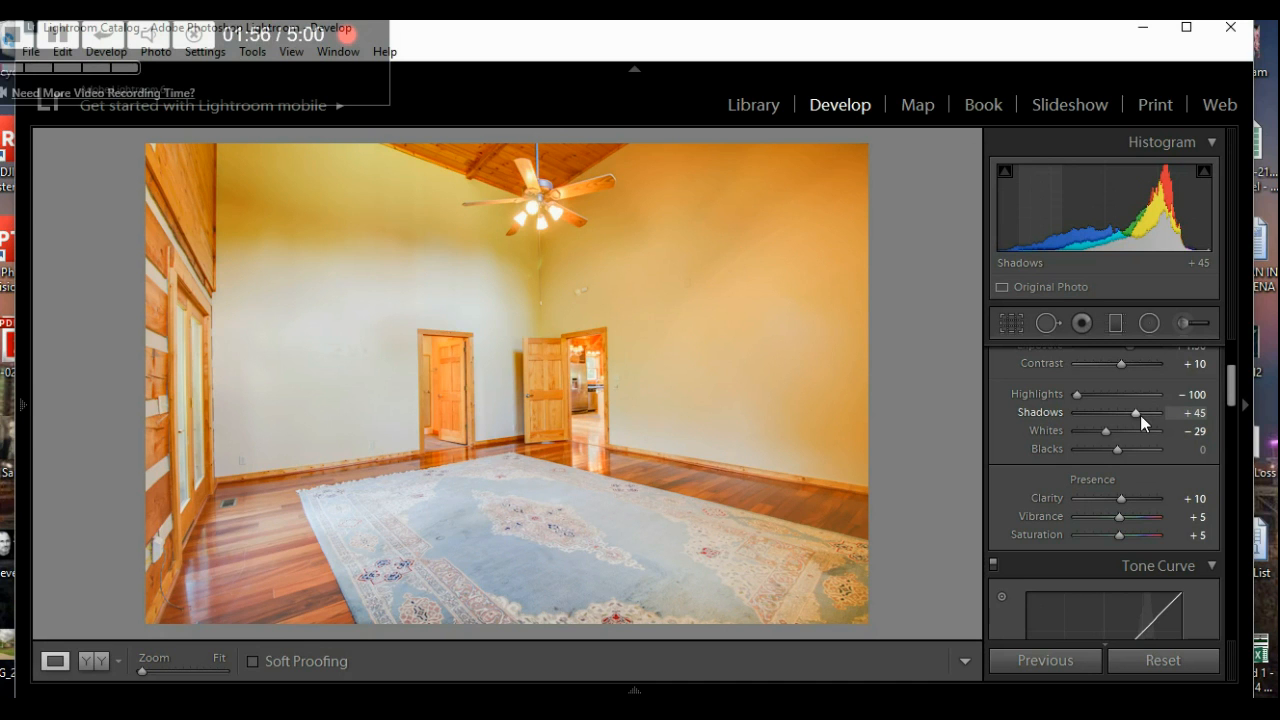
left_click_drag(1136, 414, 1103, 422)
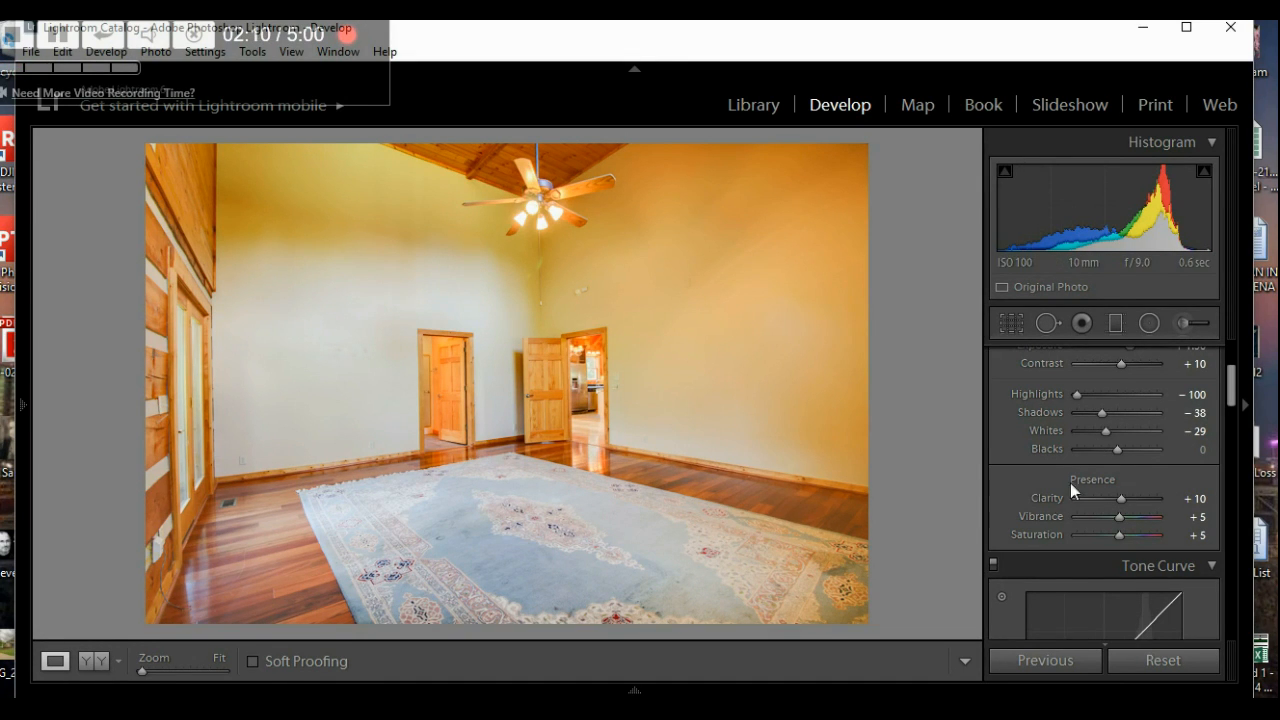
mouse_move(1228, 399)
left_mouse_down()
mouse_move(1232, 518)
mouse_move(1231, 403)
left_mouse_up()
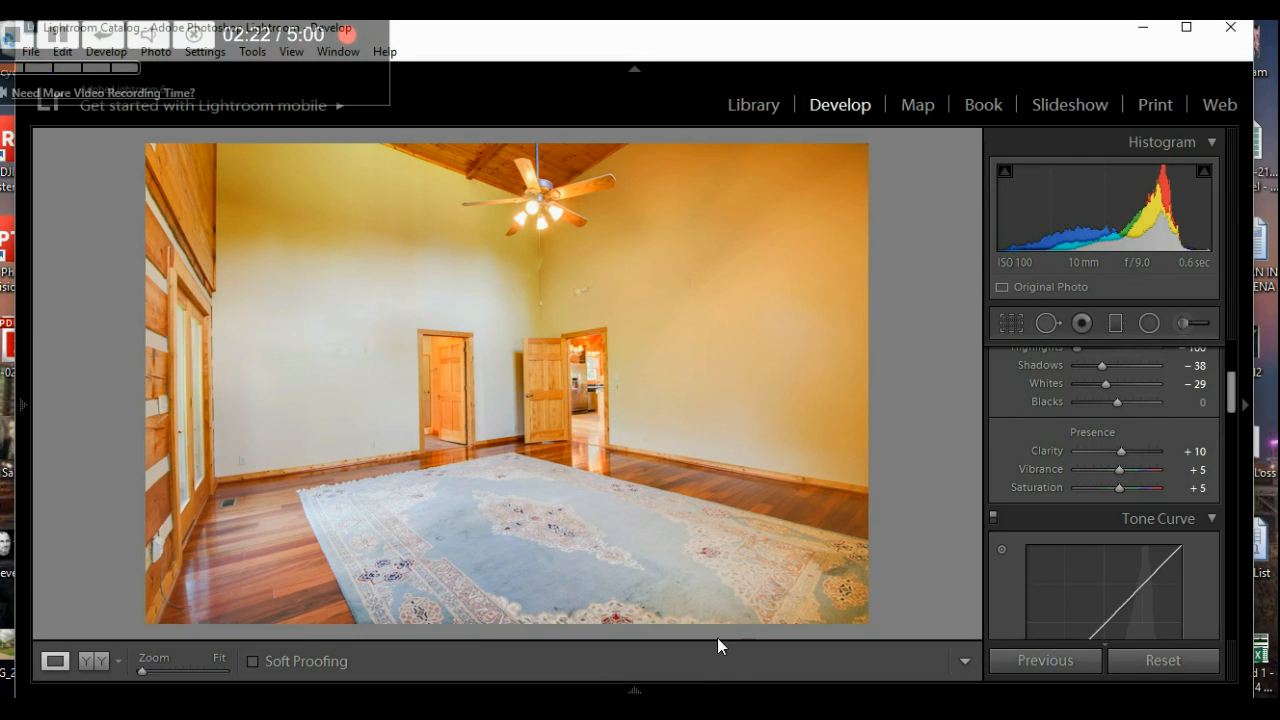
mouse_move(697, 689)
left_click(896, 625)
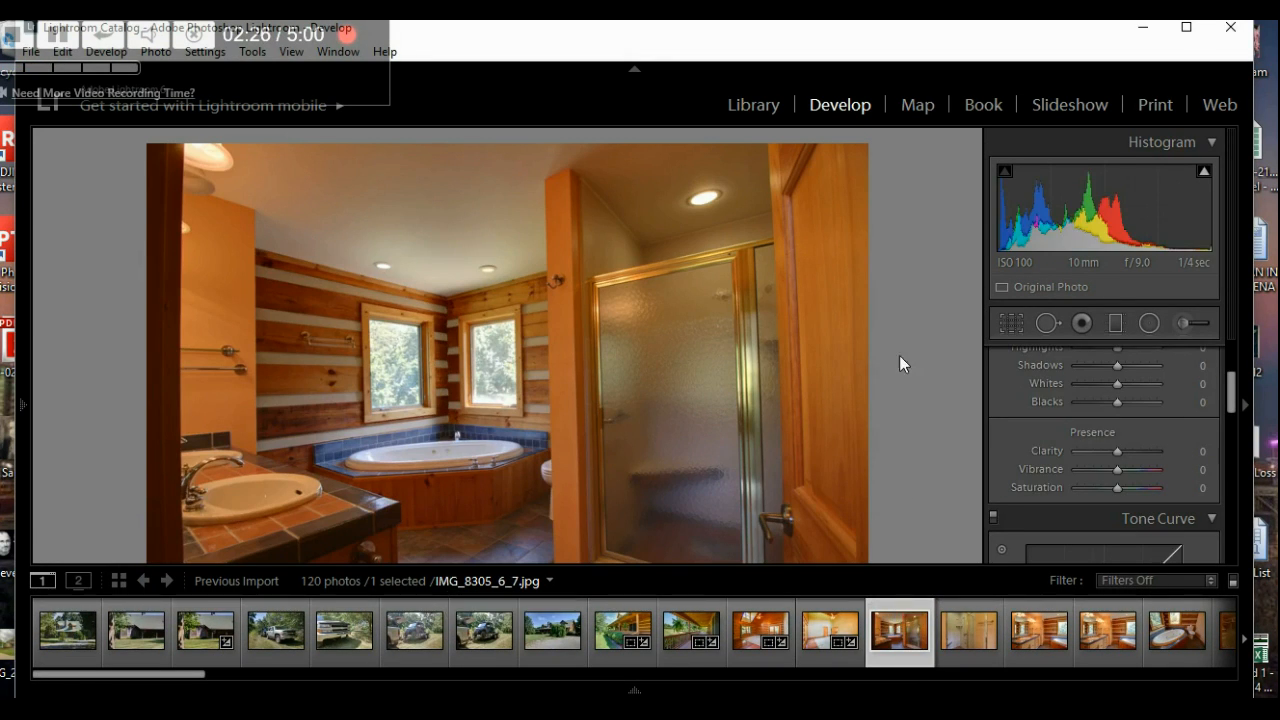
- Straighten the bathroom photo to a 0.53 angle, checking verticals against a finer grid
left_click(1011, 322)
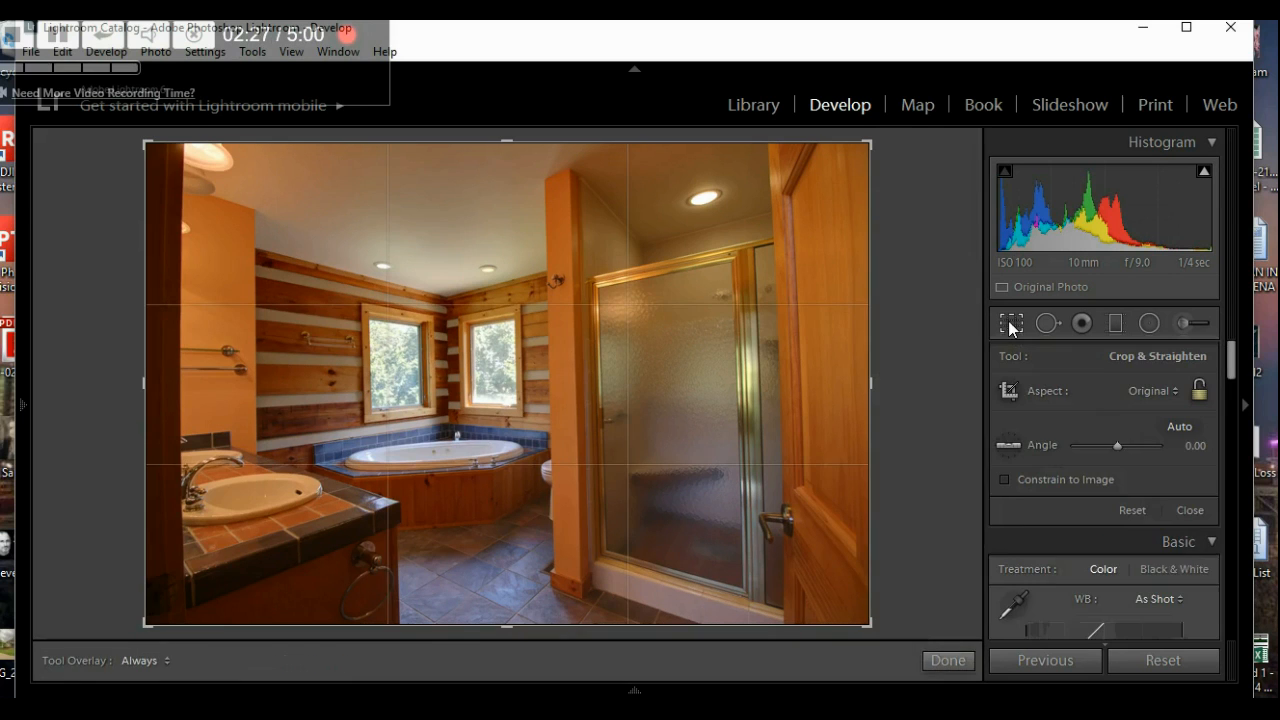
left_click(1120, 445)
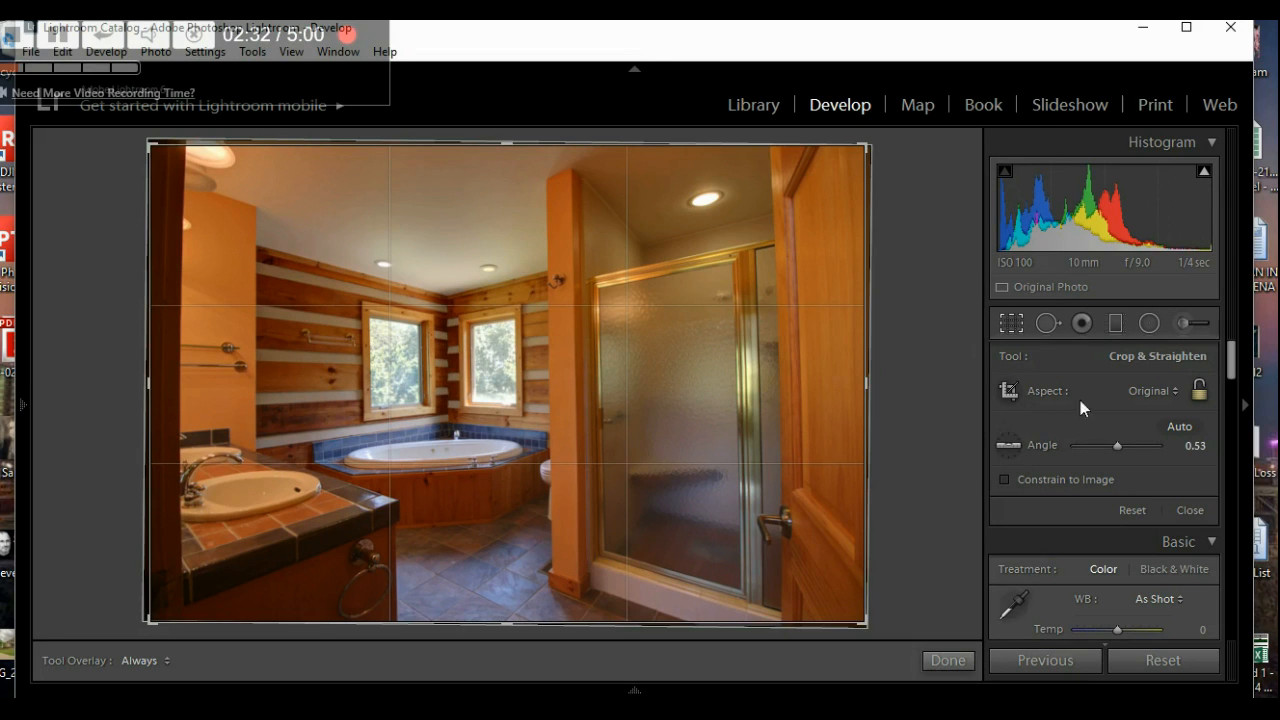
left_click(1117, 447)
left_click_drag(1116, 447, 1116, 447)
left_click(1011, 324)
left_click(1011, 324)
- Adjust the crop's right edge to trim the doorway while keeping some of the door
left_click_drag(876, 391, 840, 400)
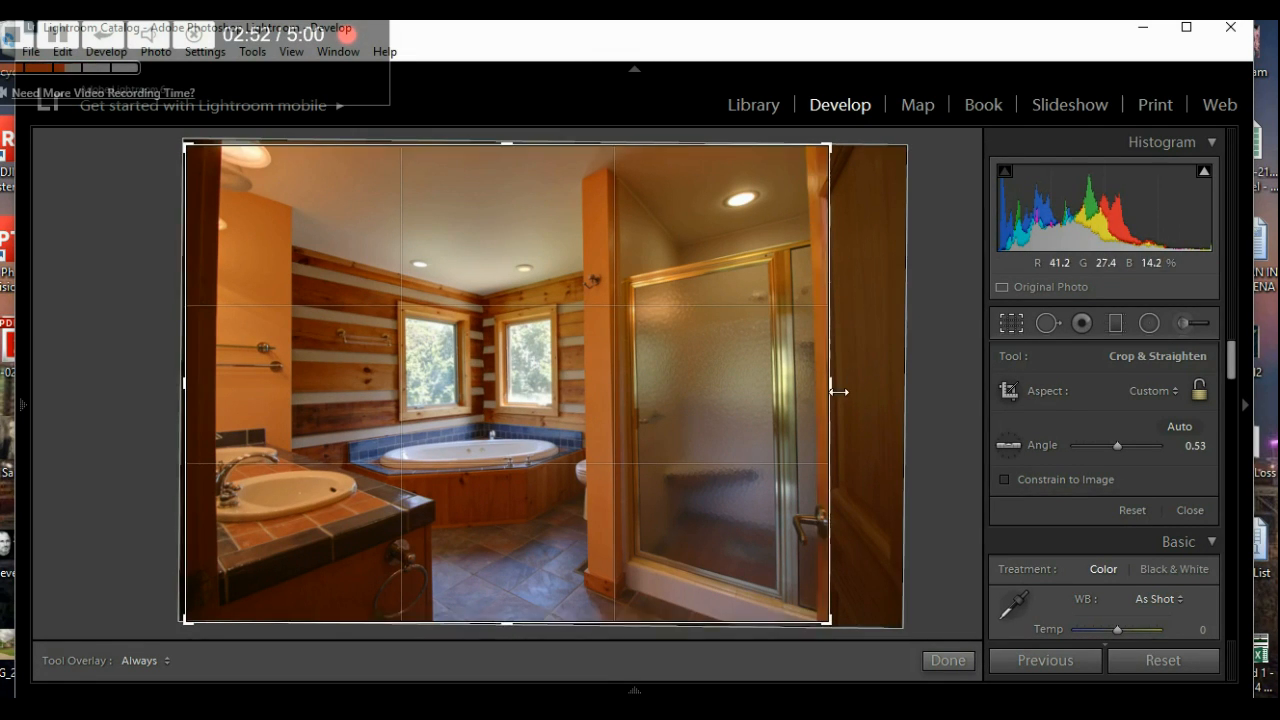
mouse_move(847, 396)
left_mouse_down()
mouse_move(866, 397)
mouse_move(843, 400)
left_mouse_up()
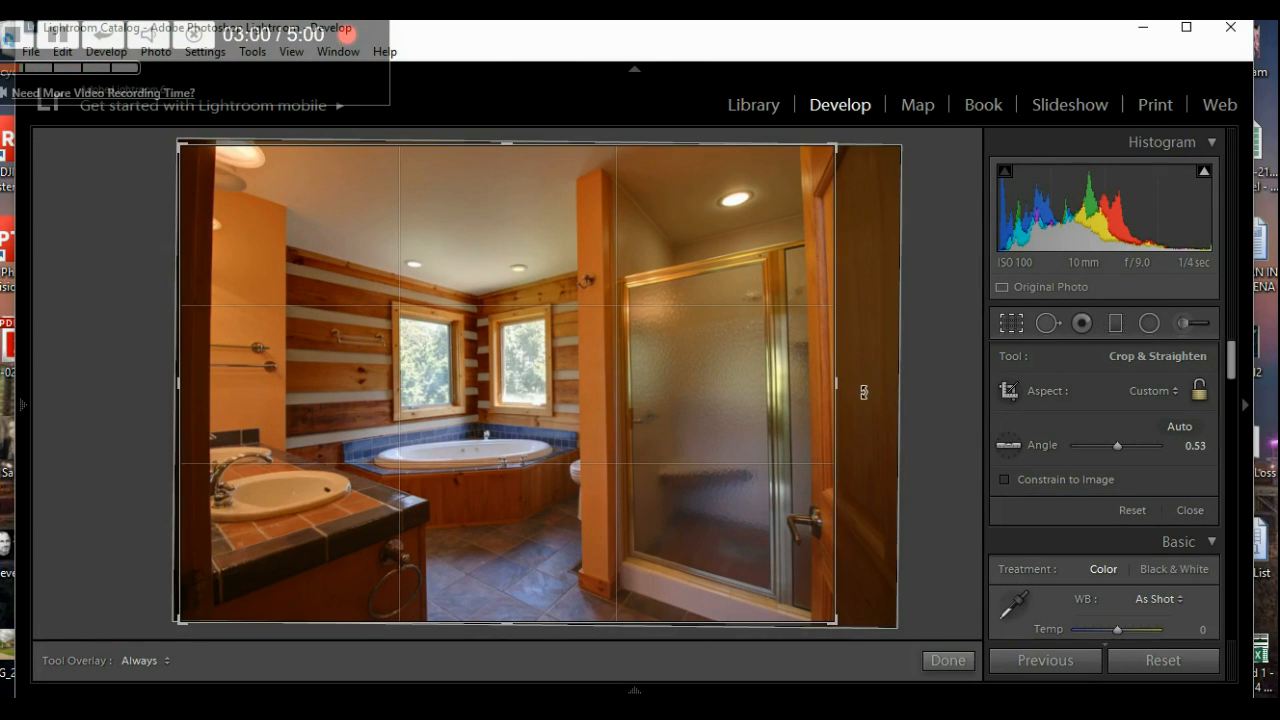
left_click_drag(843, 391, 868, 394)
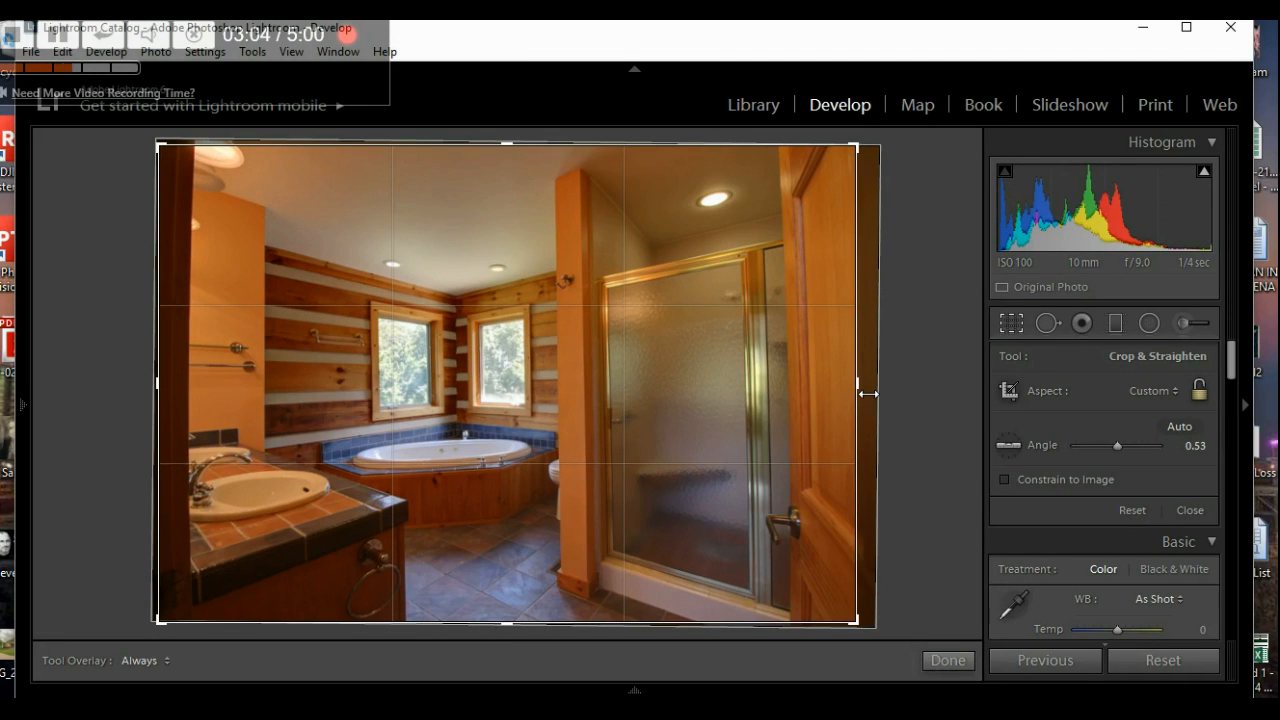
- Apply the bathroom crop, set manual Distortion to +10, and enable Constrain Crop
left_click(945, 660)
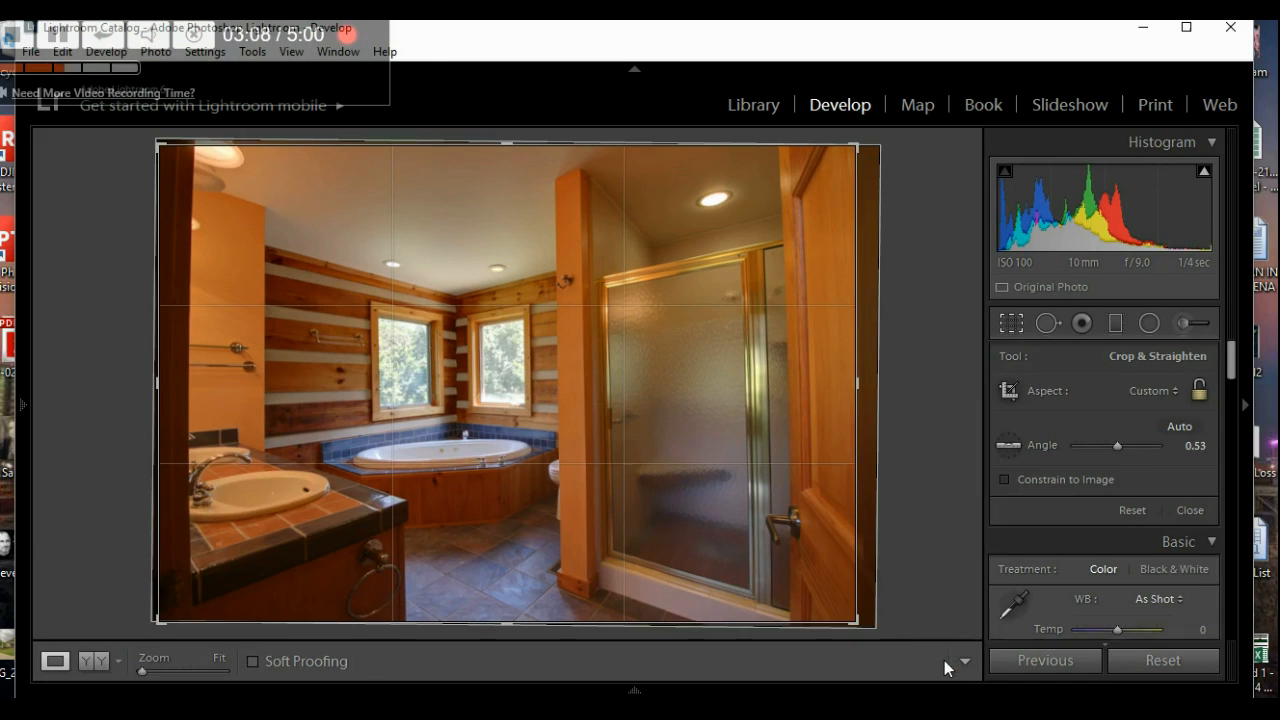
mouse_move(26, 405)
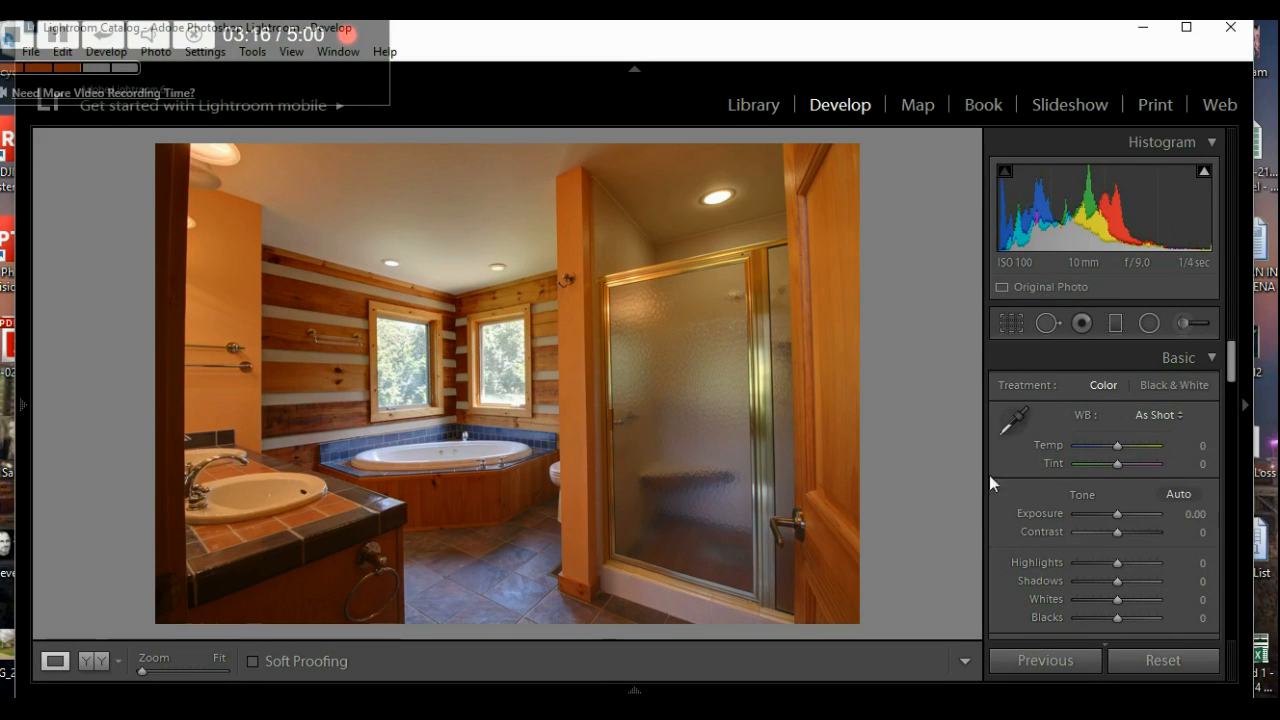
scroll(1001, 517, "down", 10)
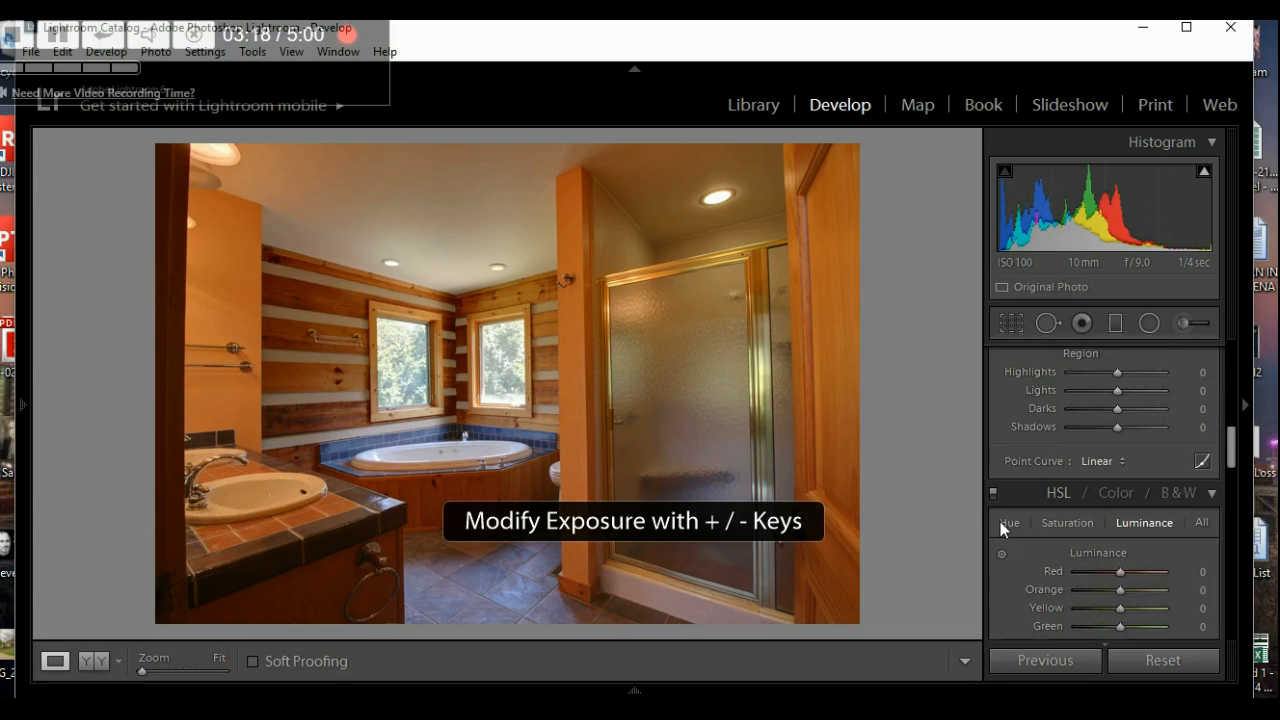
scroll(1000, 521, "down", 6)
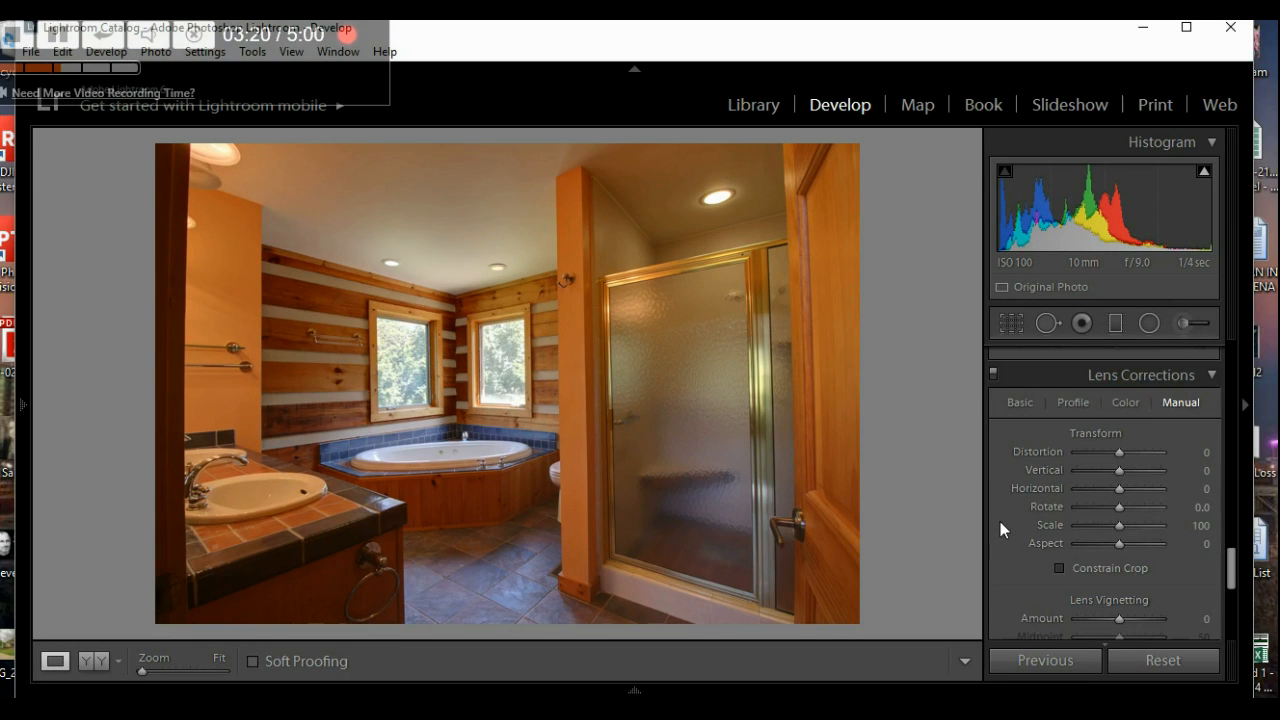
left_click_drag(1117, 454, 1117, 454)
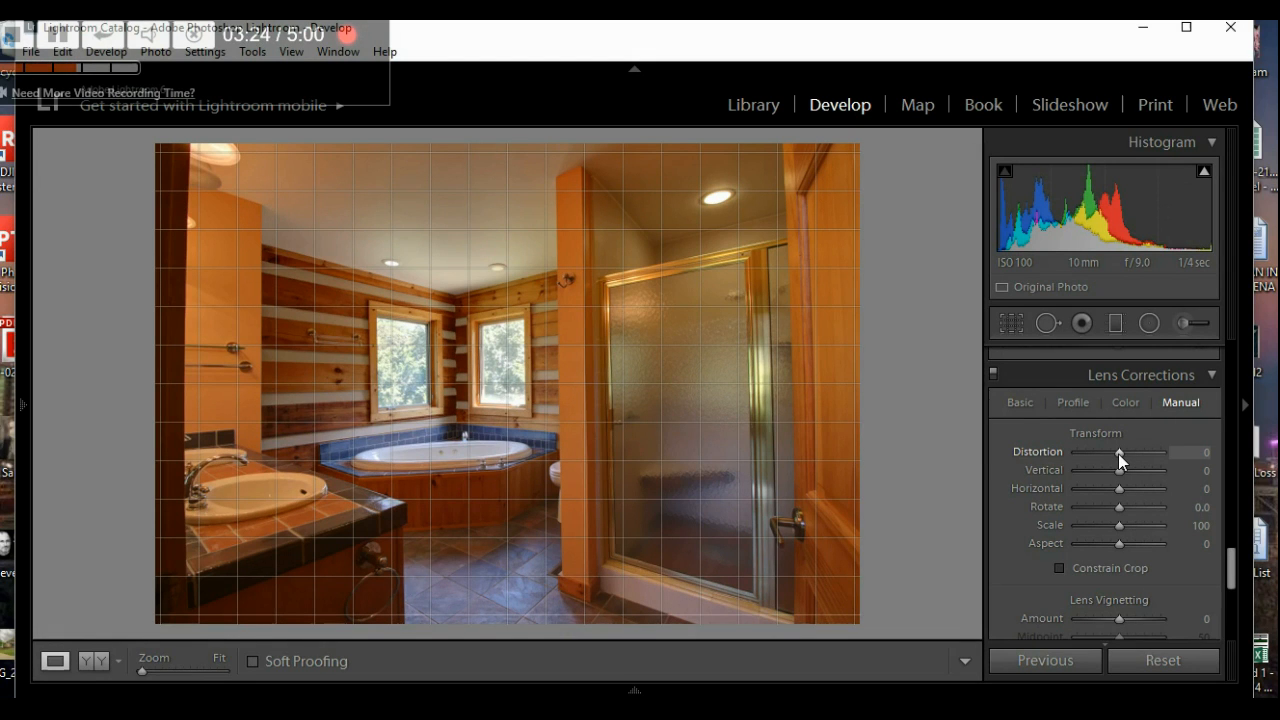
key("Up")
key("Up")
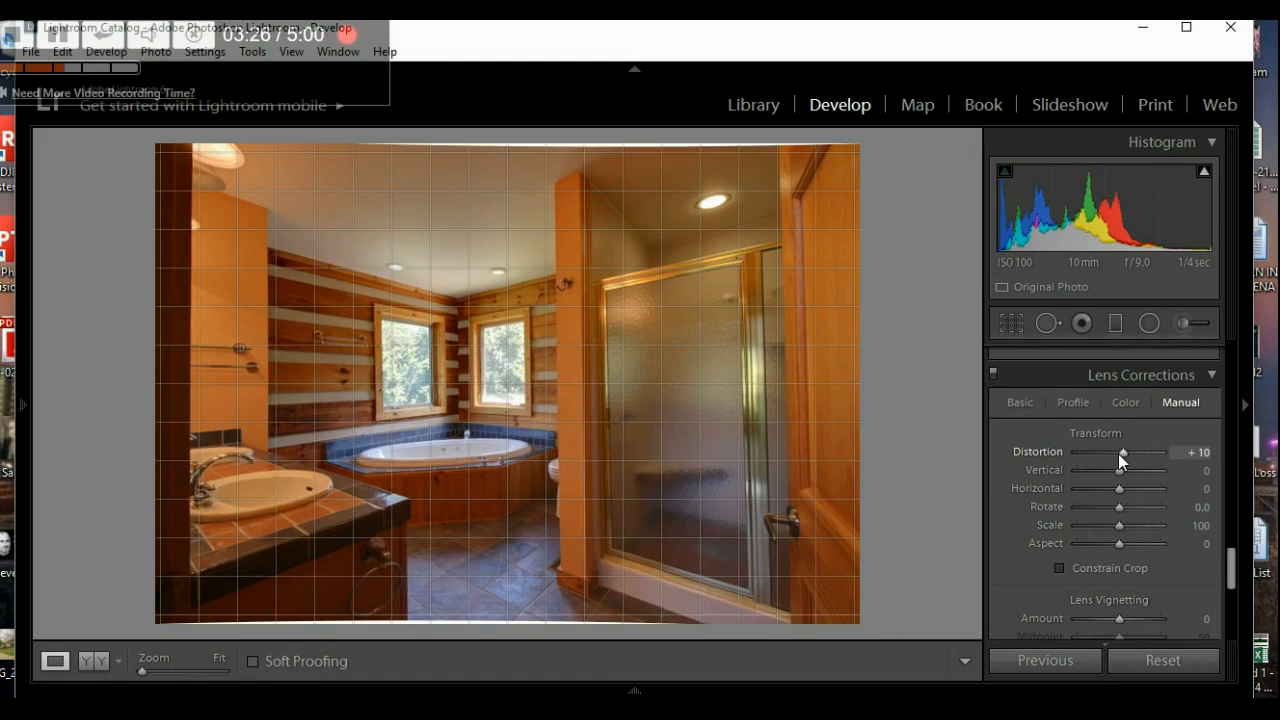
key("Up")
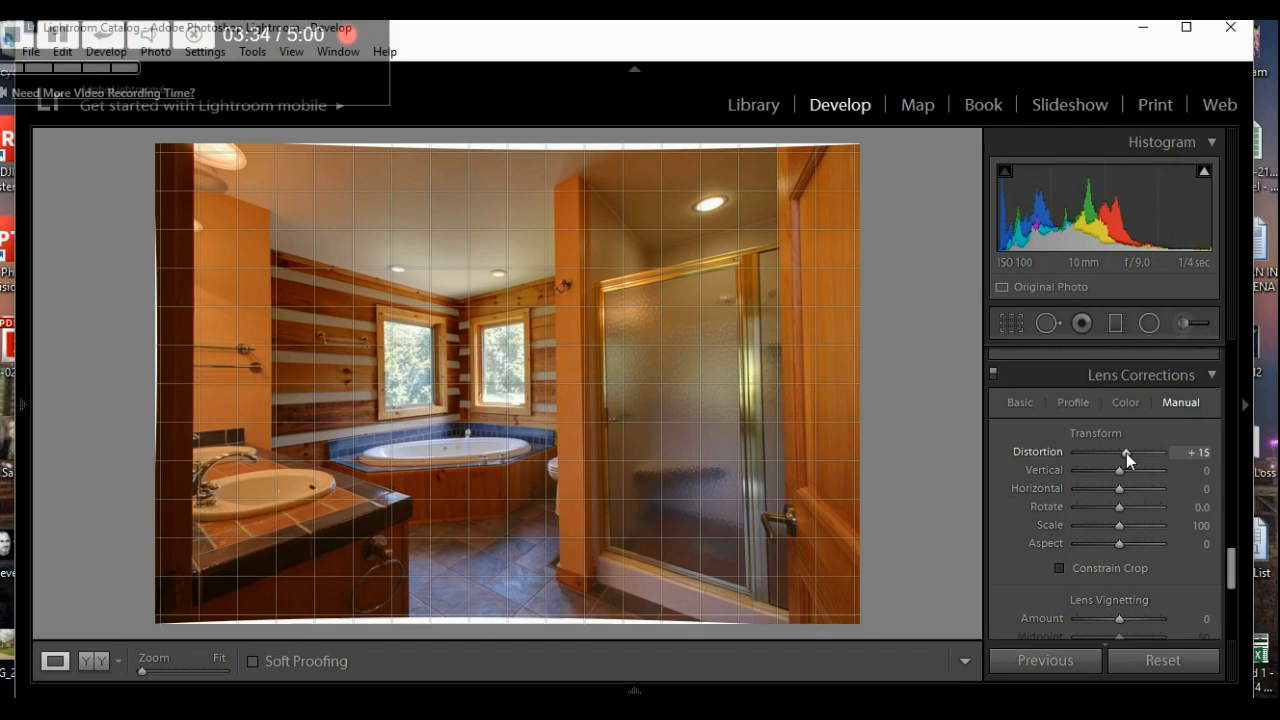
left_click_drag(1126, 453, 1122, 453)
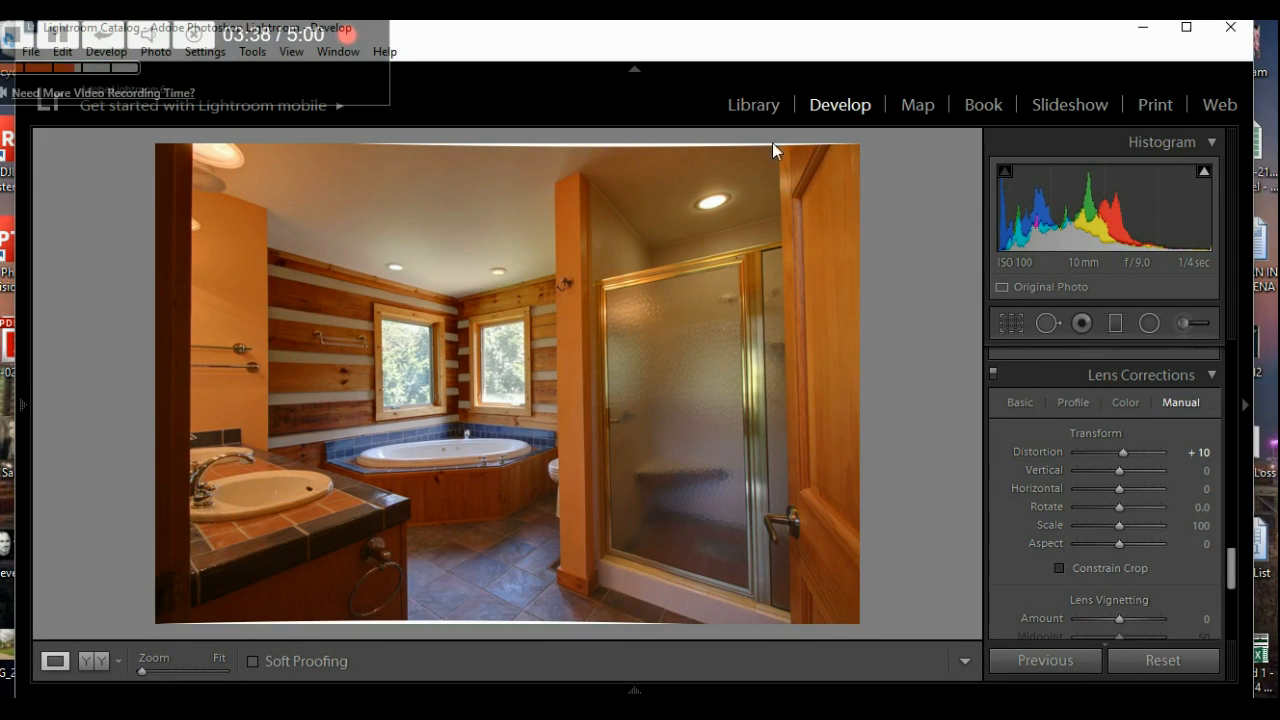
left_click(1062, 566)
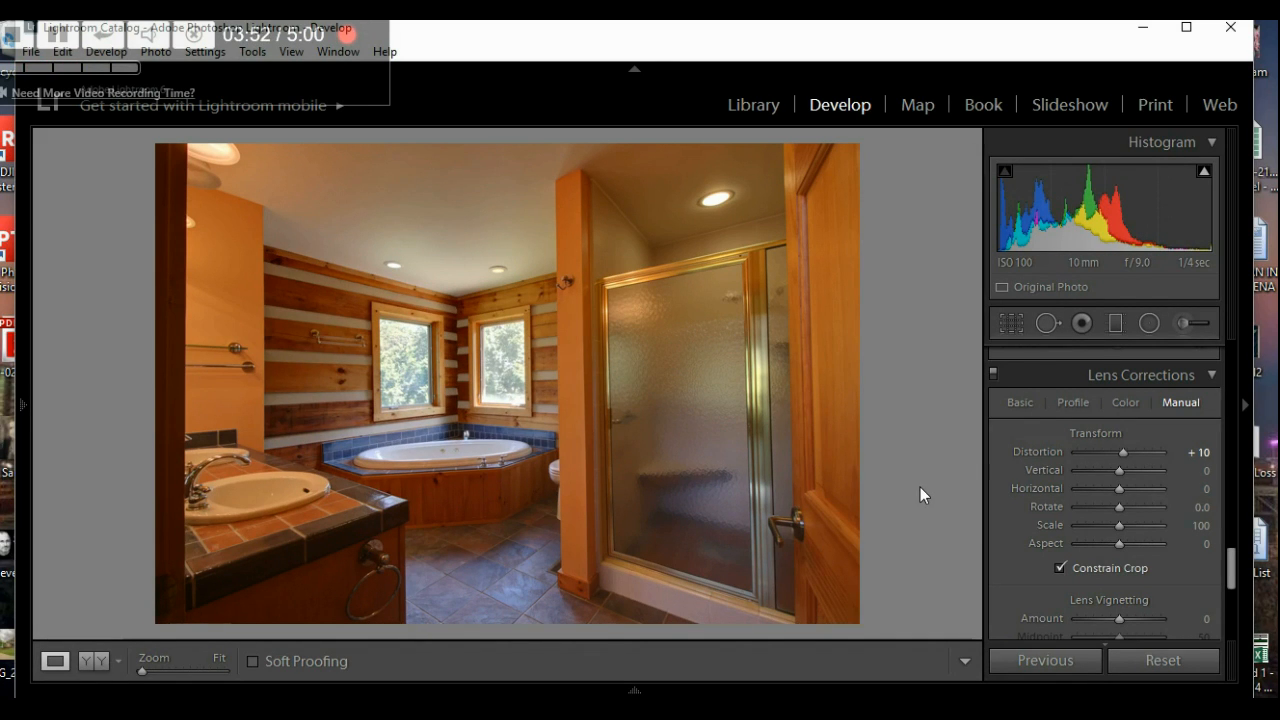
- Apply the Interior2016 preset to the bathroom photo
scroll(997, 531, "up", 10)
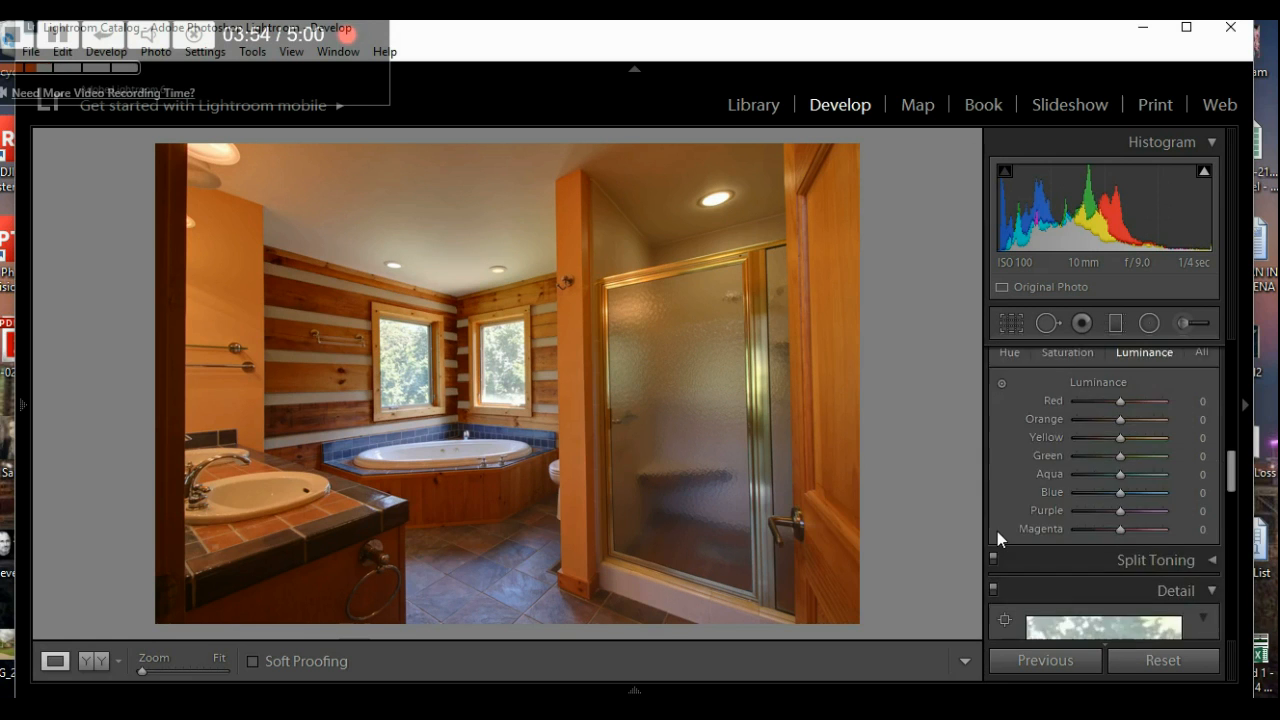
scroll(997, 533, "up", 2)
scroll(1001, 509, "down", 6)
scroll(1003, 511, "up", 6)
mouse_move(25, 480)
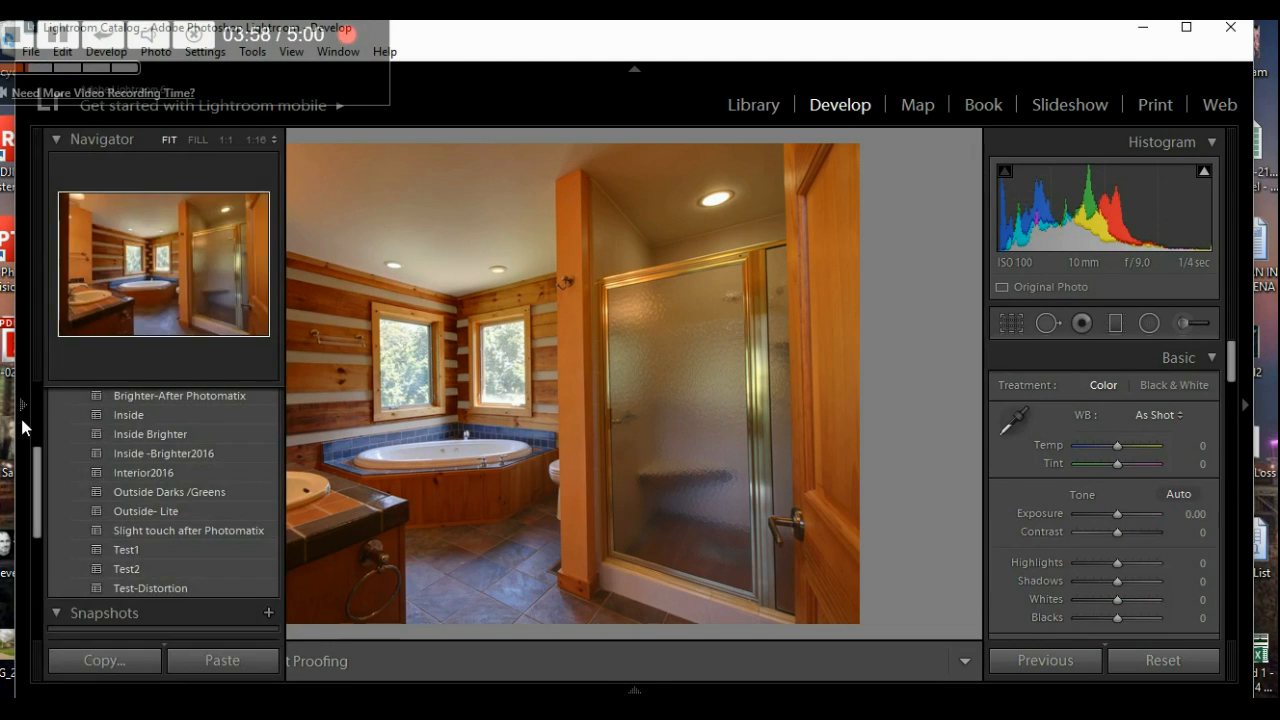
left_click(161, 472)
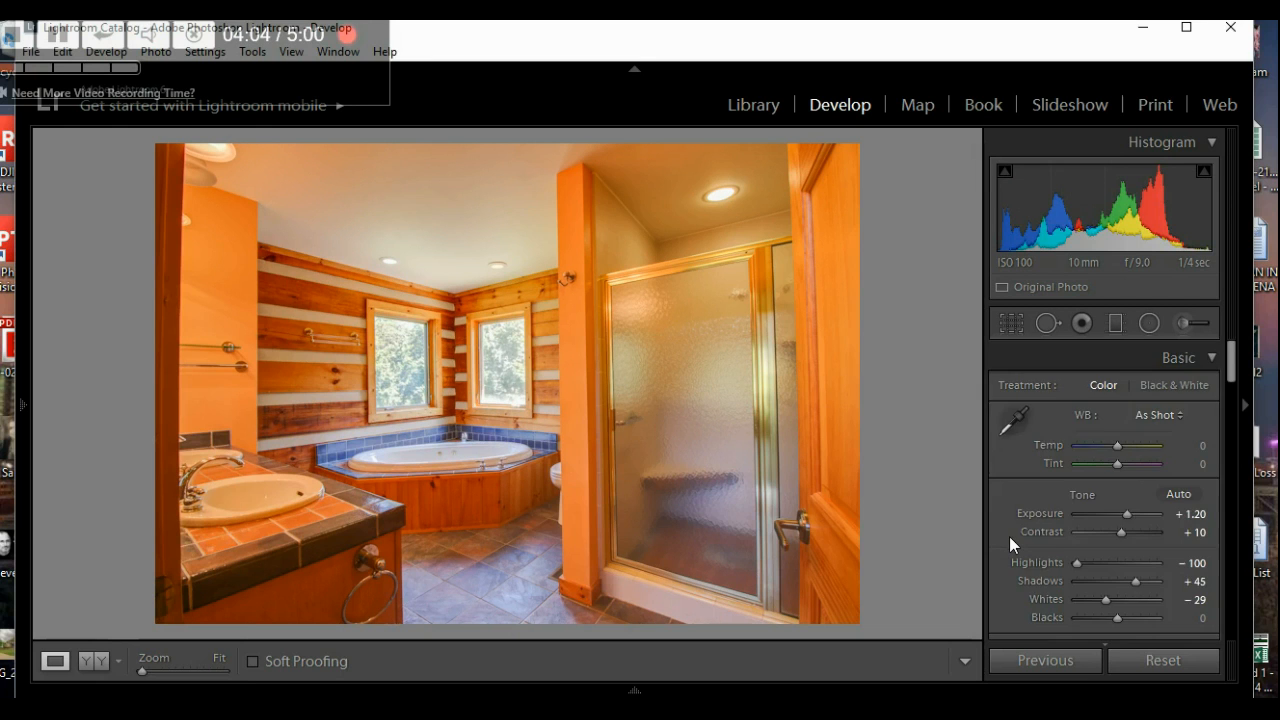
- Restore Distortion +10 with Constrain Crop and pick up the White Balance Selector
scroll(1009, 536, "down", 10)
scroll(1009, 536, "down", 6)
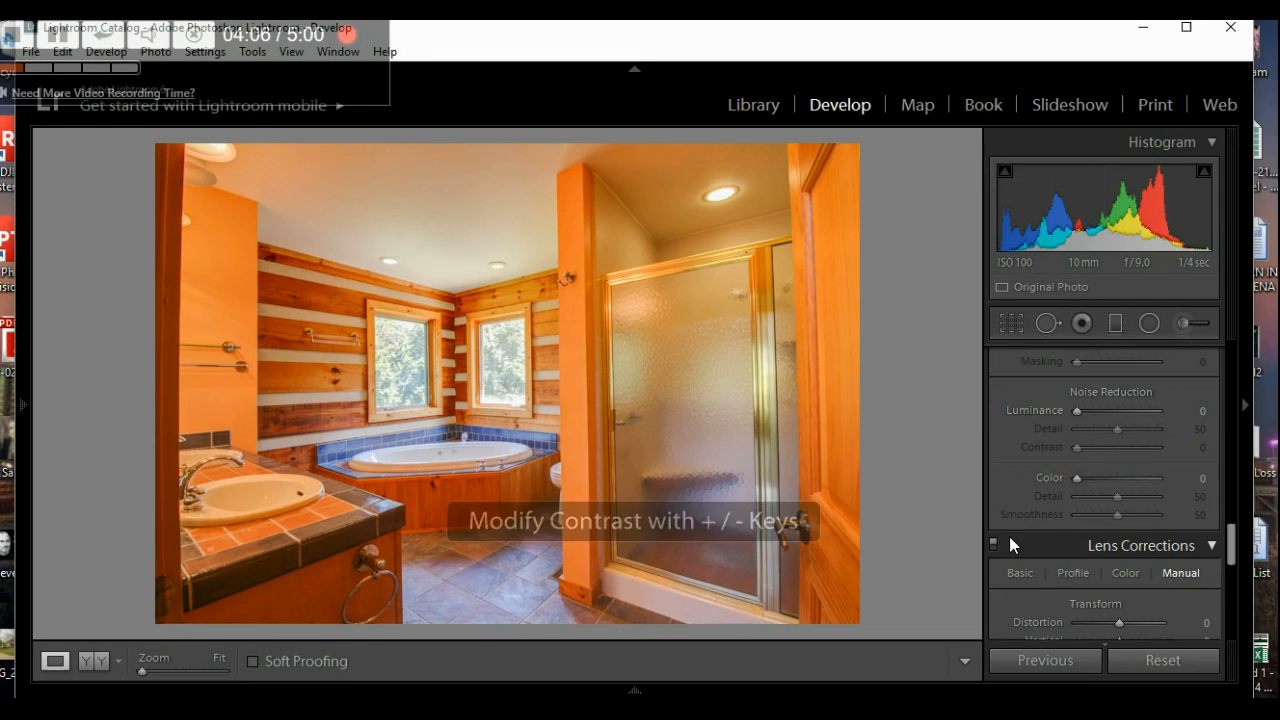
left_click_drag(1118, 453, 1117, 455)
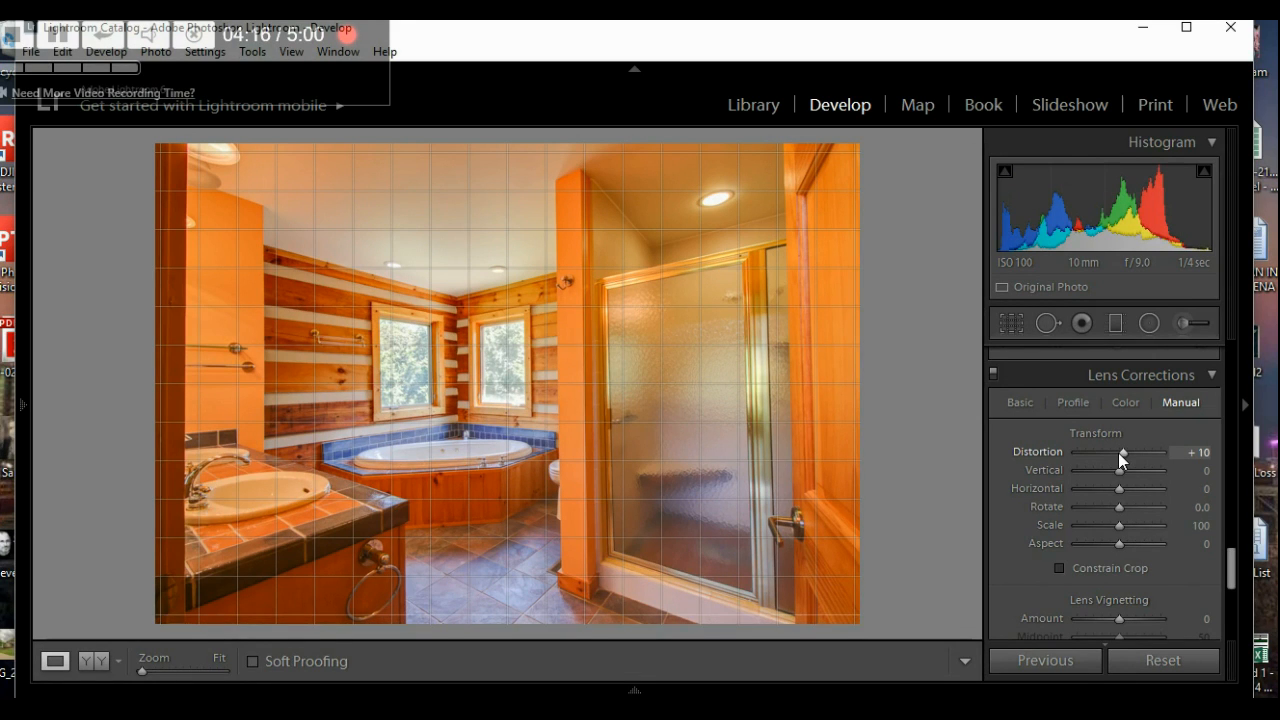
left_click(1060, 568)
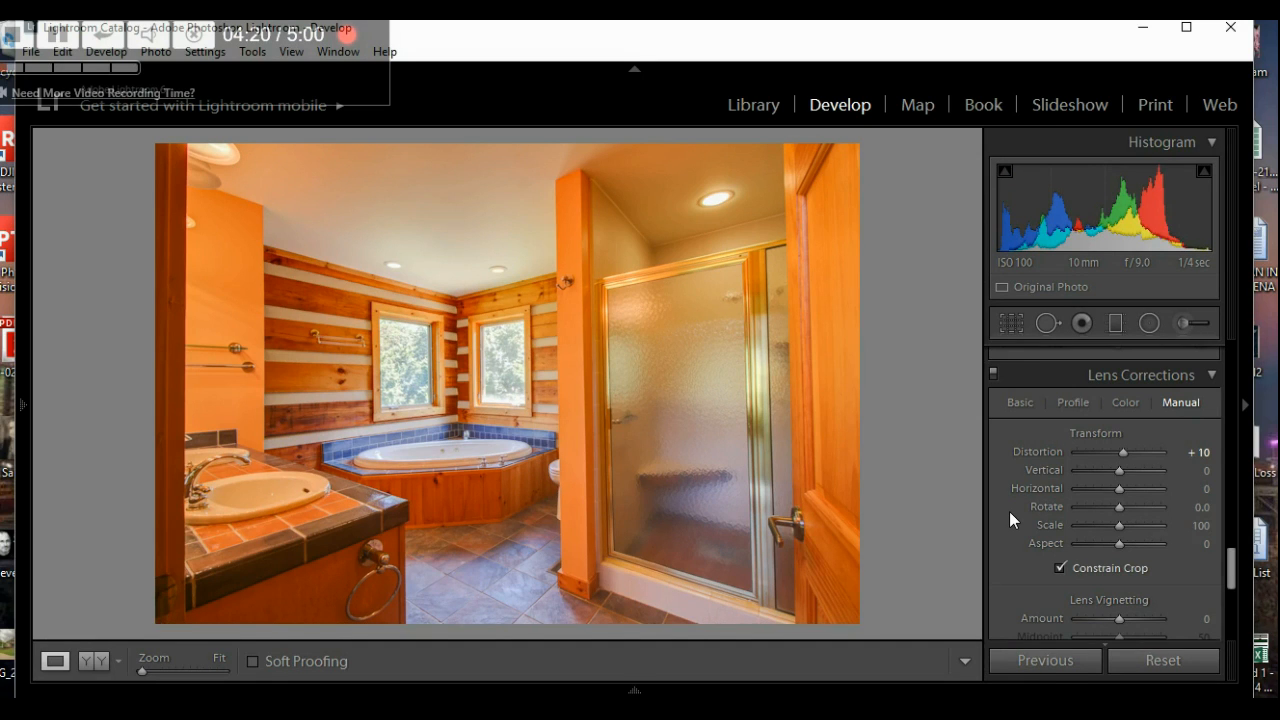
scroll(1004, 530, "up", 10)
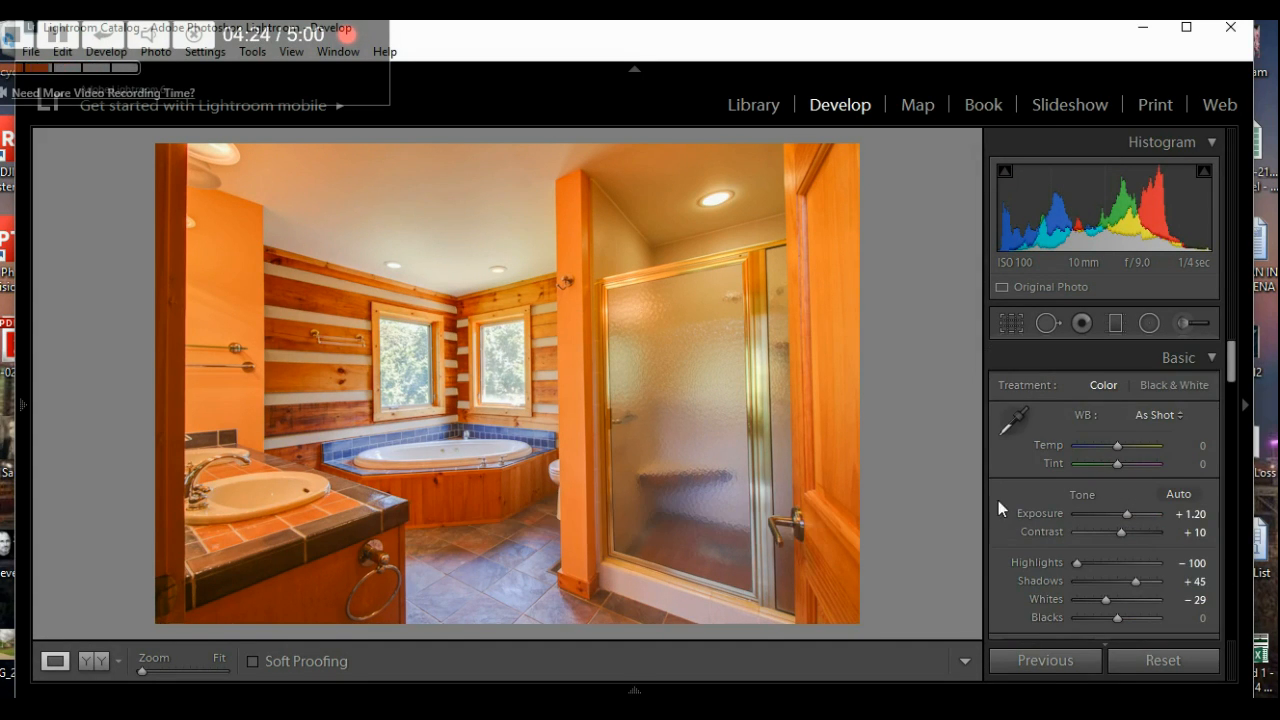
left_click(1012, 420)
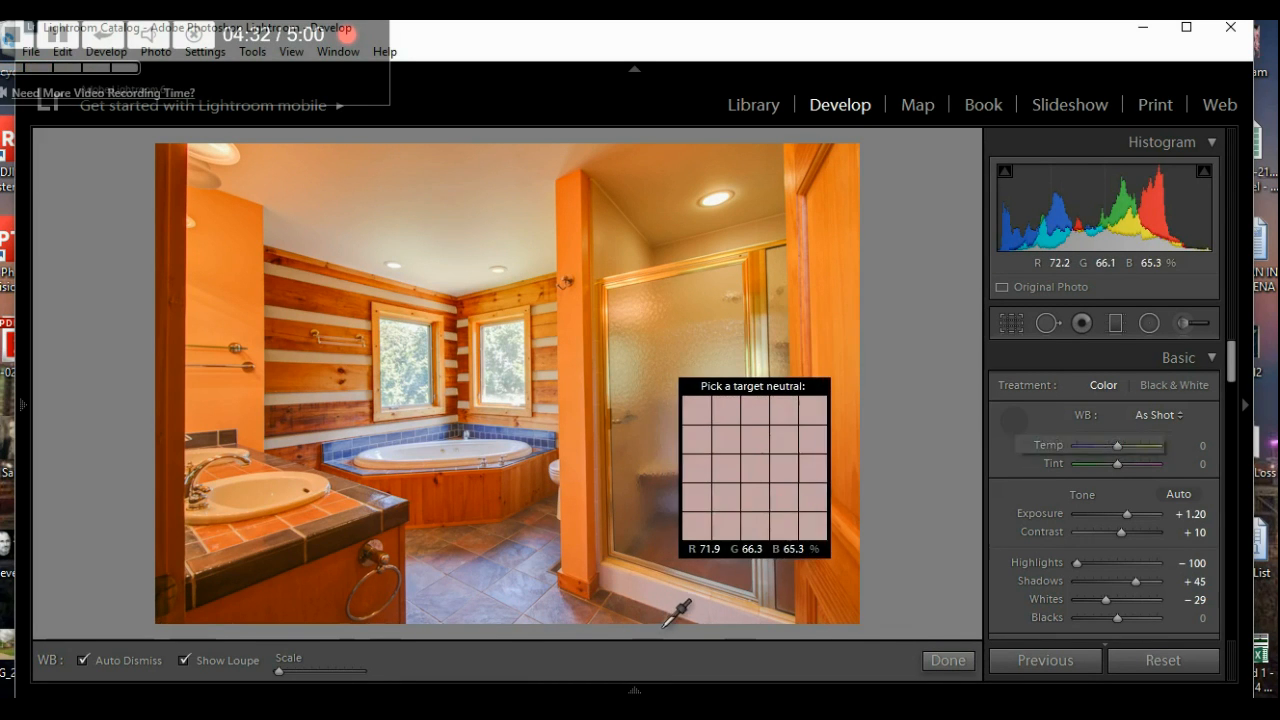
- Sample white balance from the shower floor, then undo it to keep As Shot
left_click(21, 407)
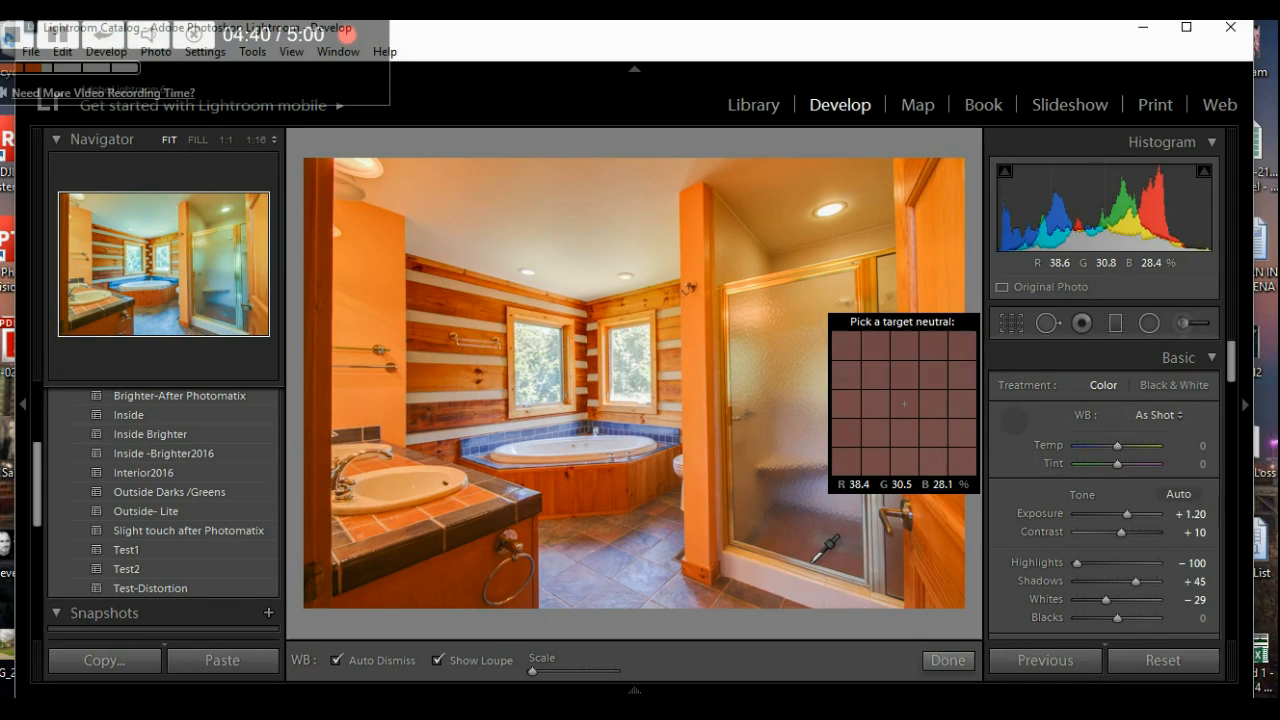
left_click(806, 596)
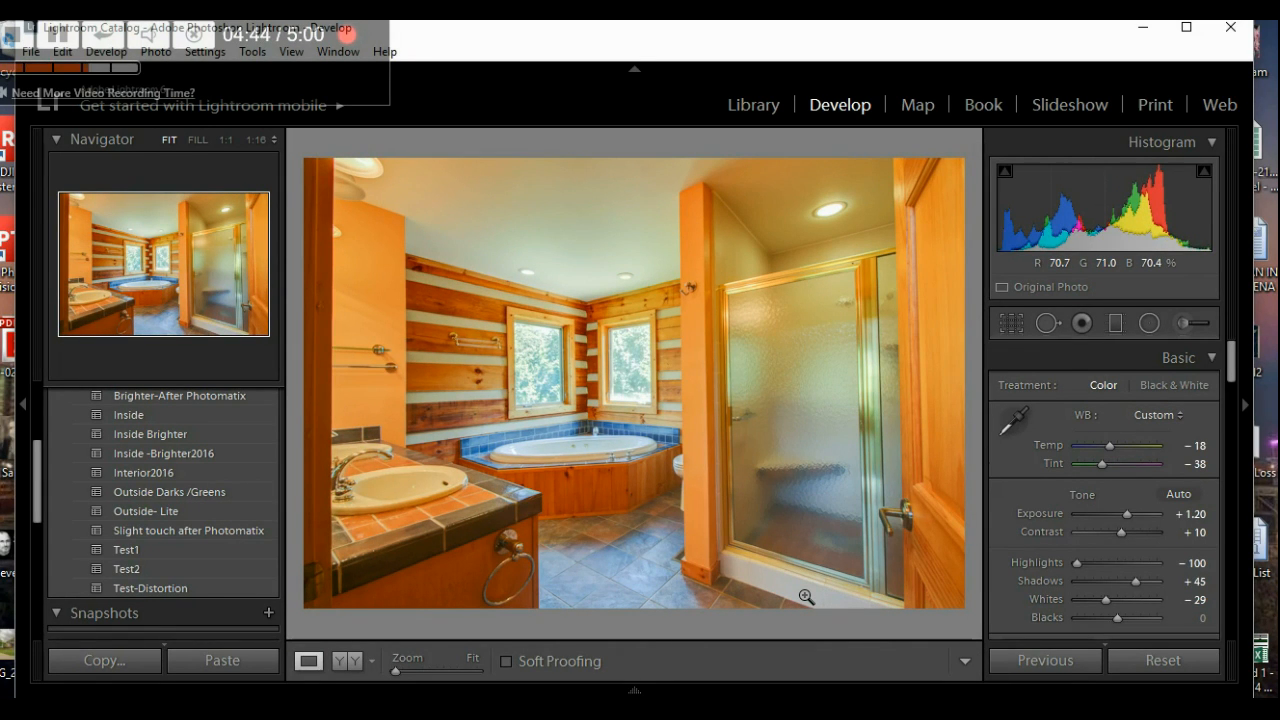
key("ctrl+z")
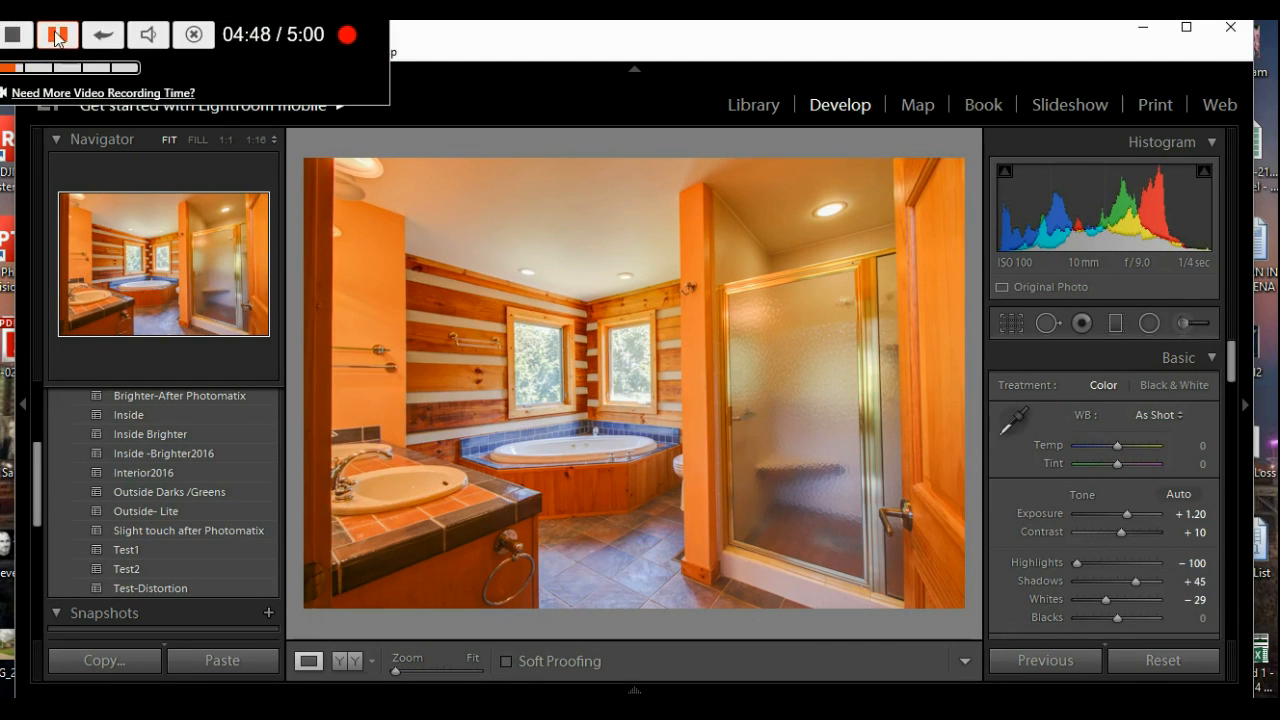
left_click(18, 35)
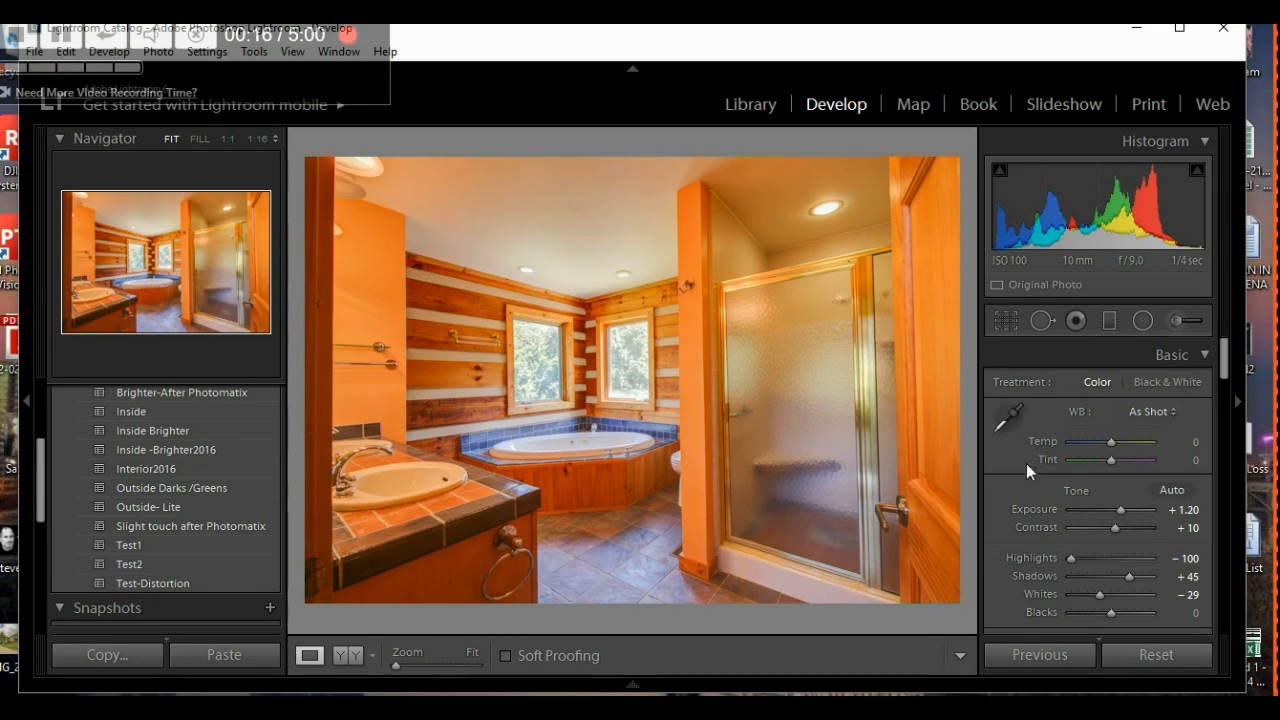
- Try a white balance sample from the tub area, undo it, and show the Filmstrip
left_click(1004, 418)
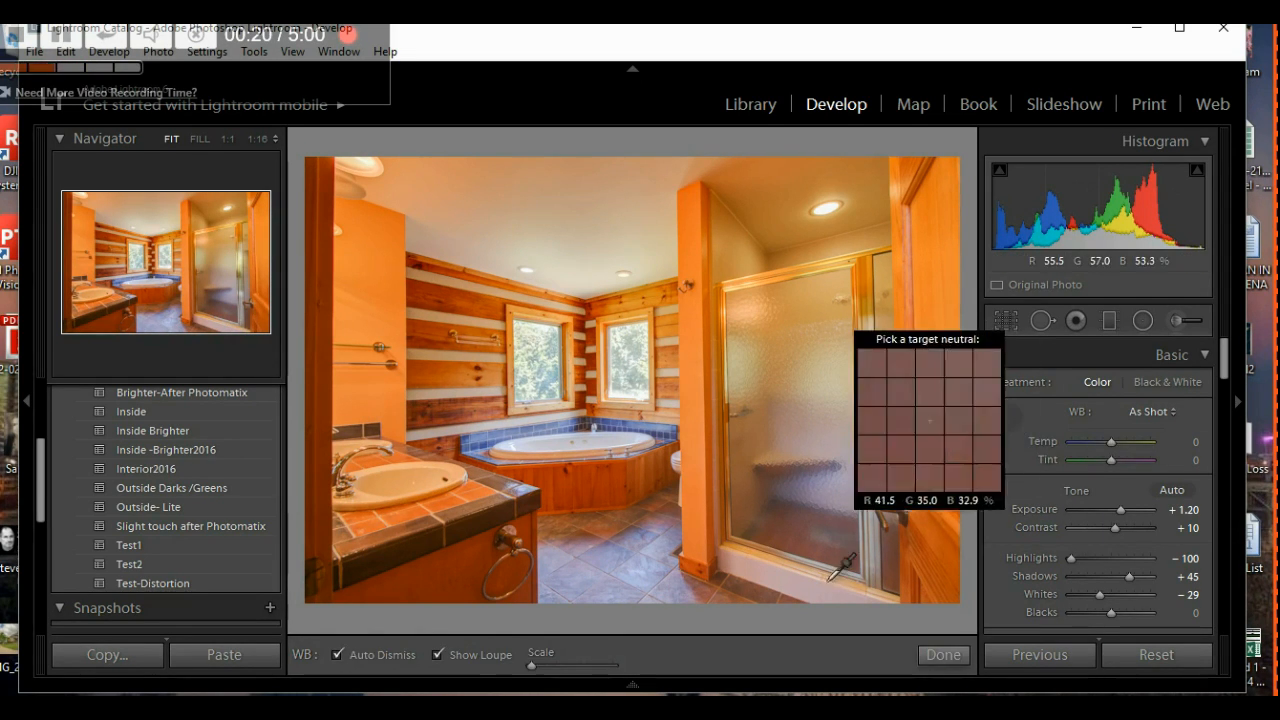
left_click(540, 452)
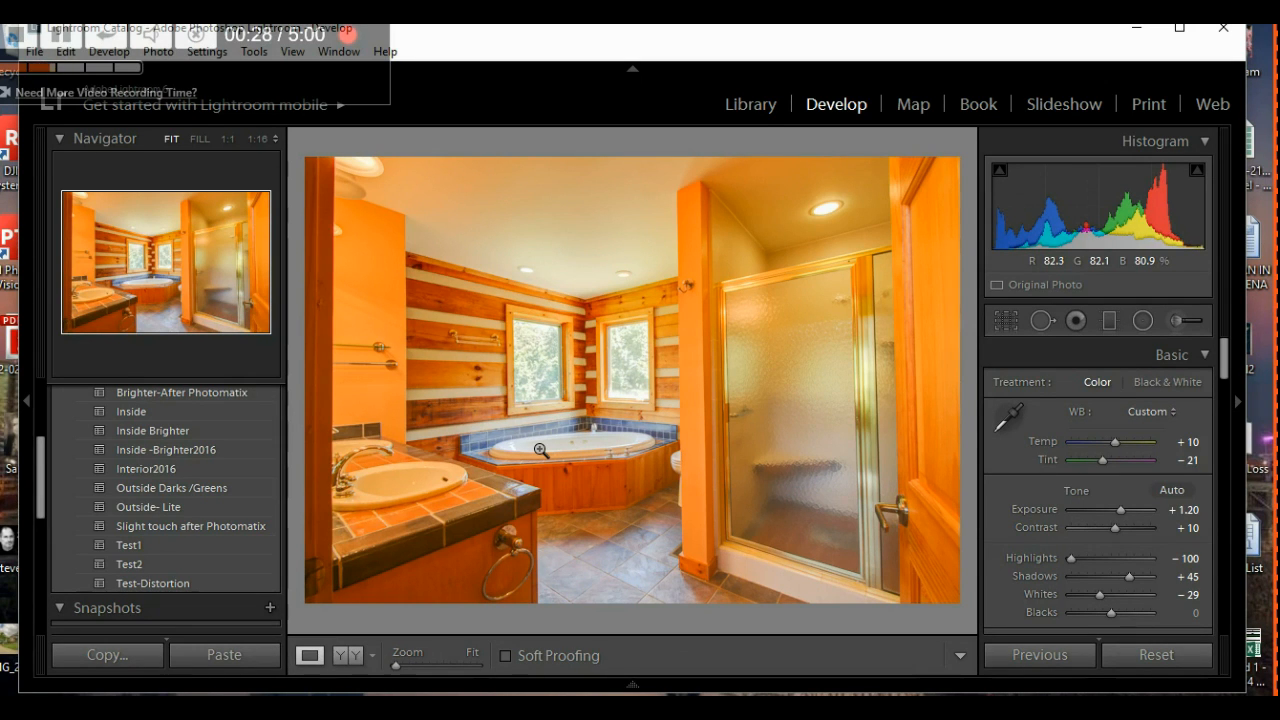
key("ctrl+z")
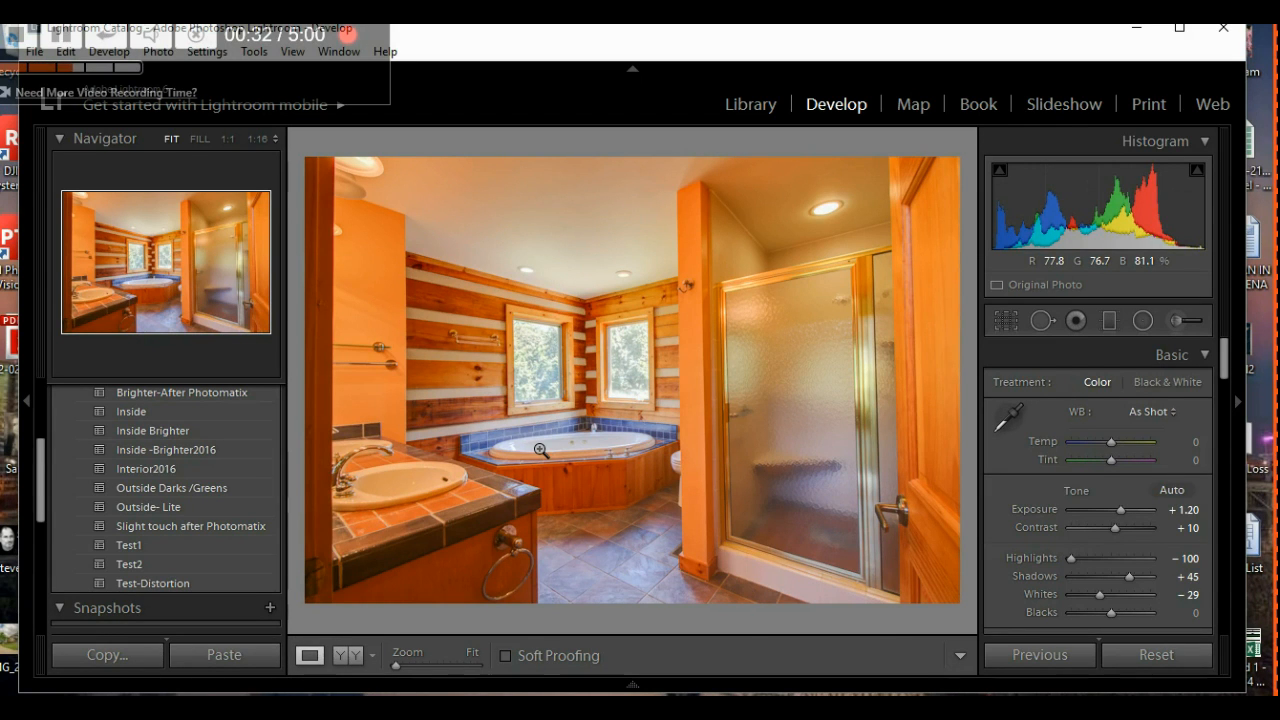
left_click(632, 686)
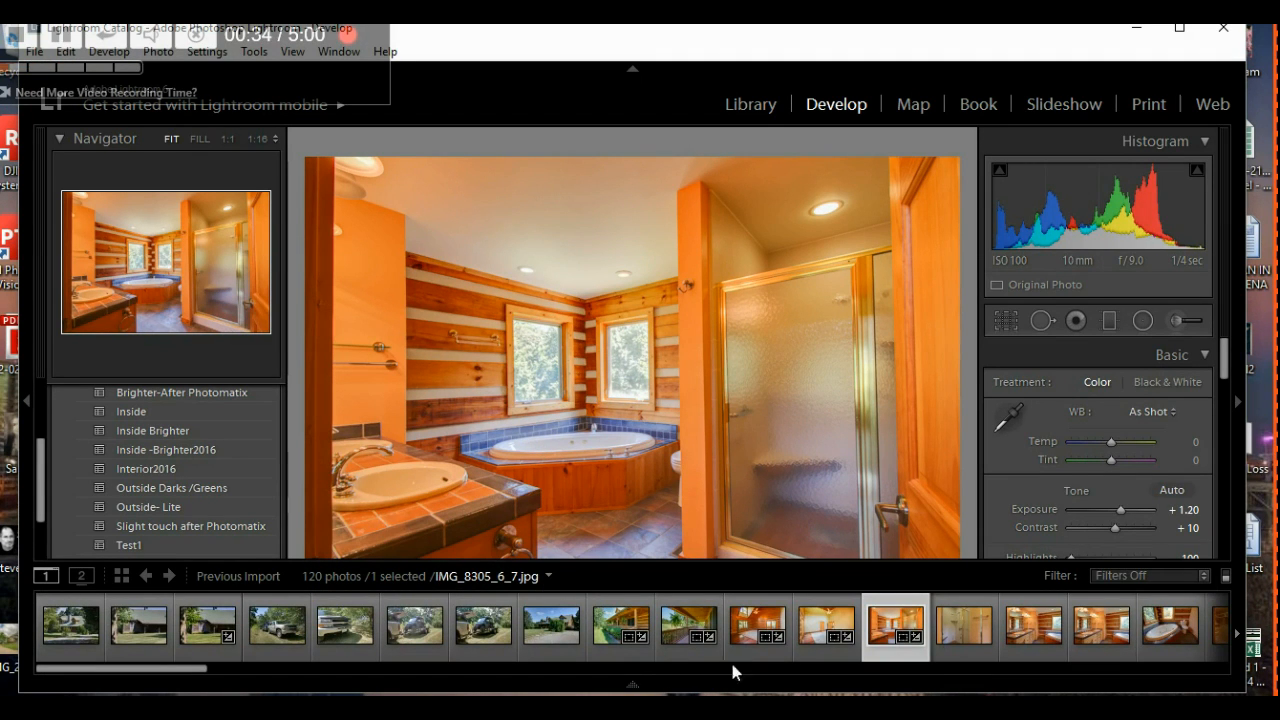
- Step through the shower and bathroom thumbnails, scroll the Filmstrip, and select the great room photo
left_click(975, 615)
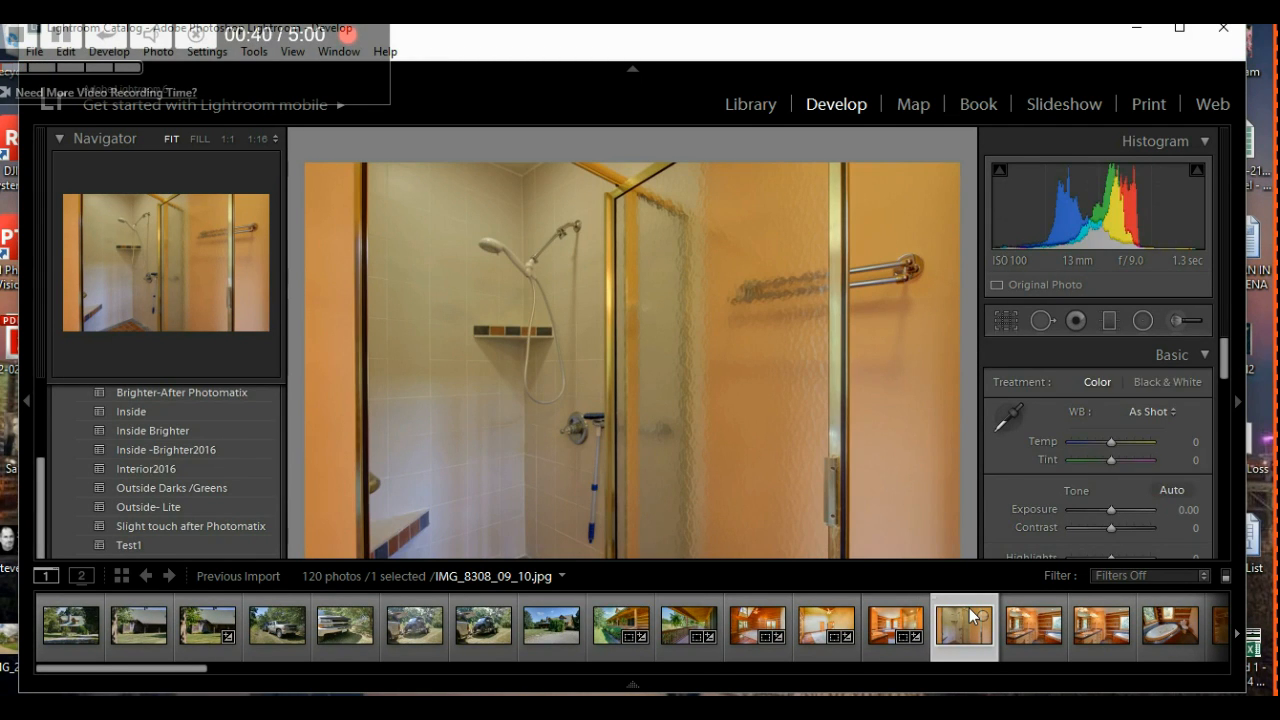
left_click(1030, 605)
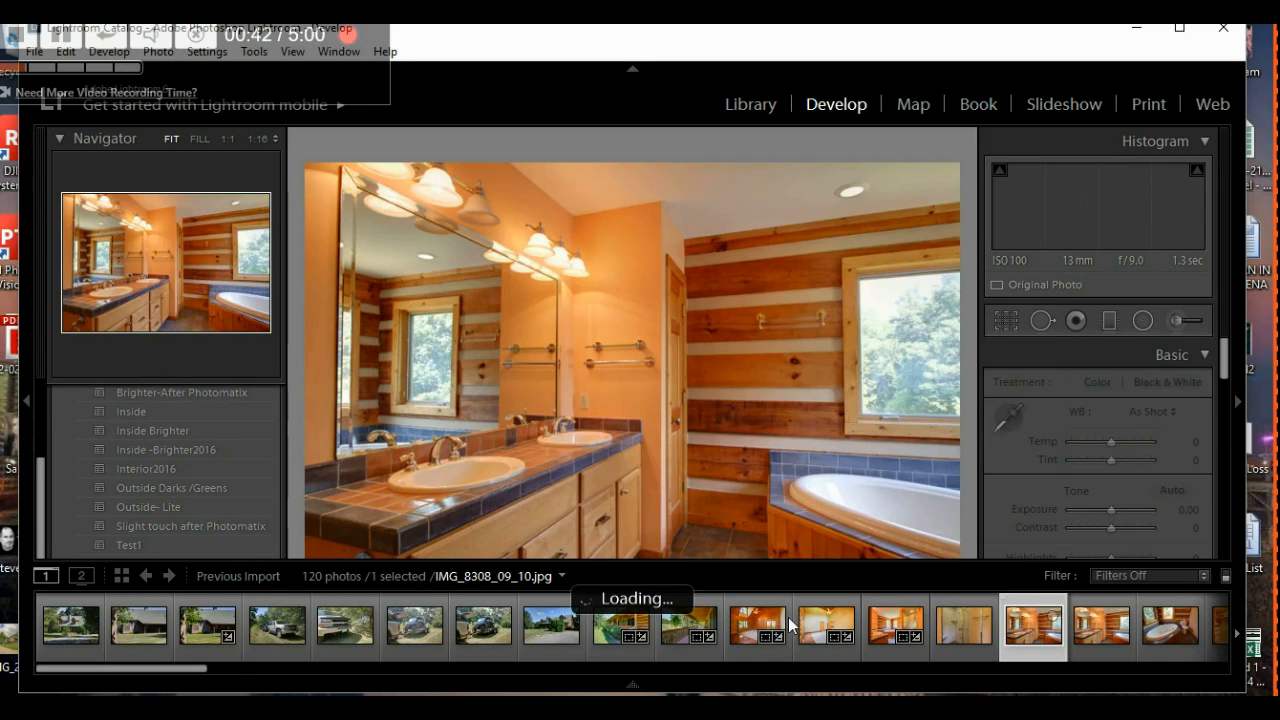
left_click_drag(200, 670, 343, 677)
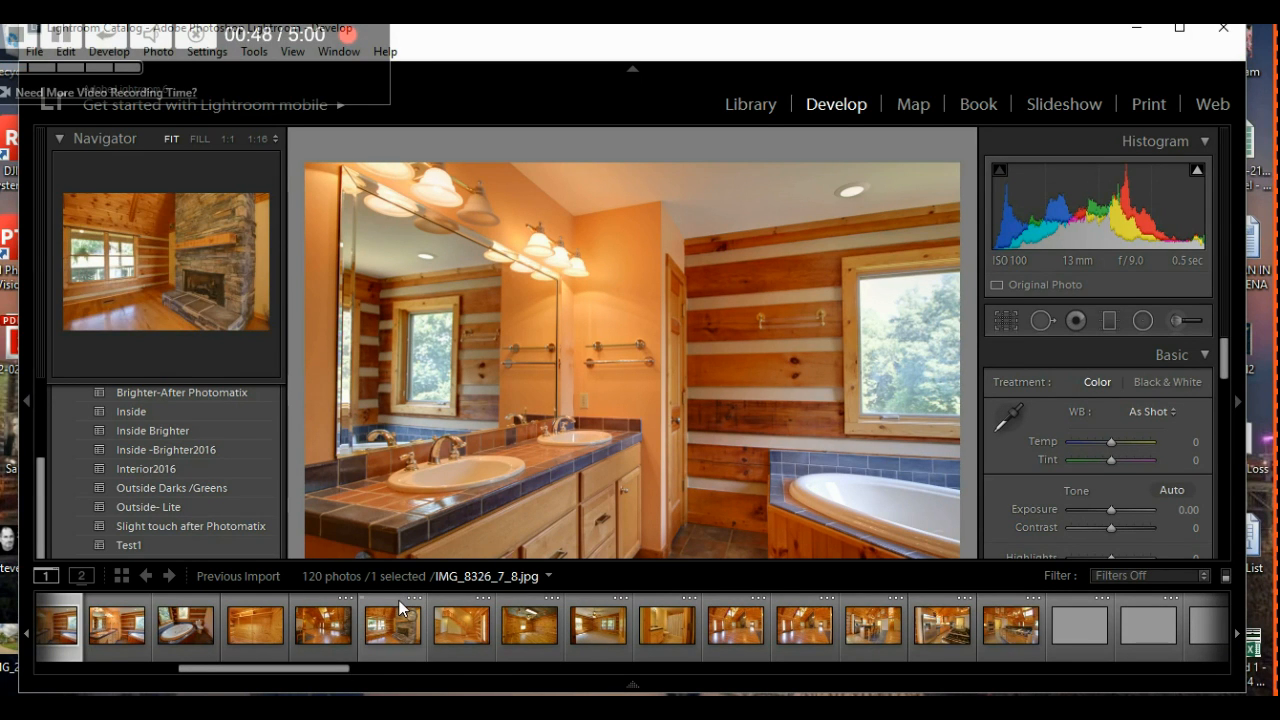
left_click_drag(336, 676, 435, 671)
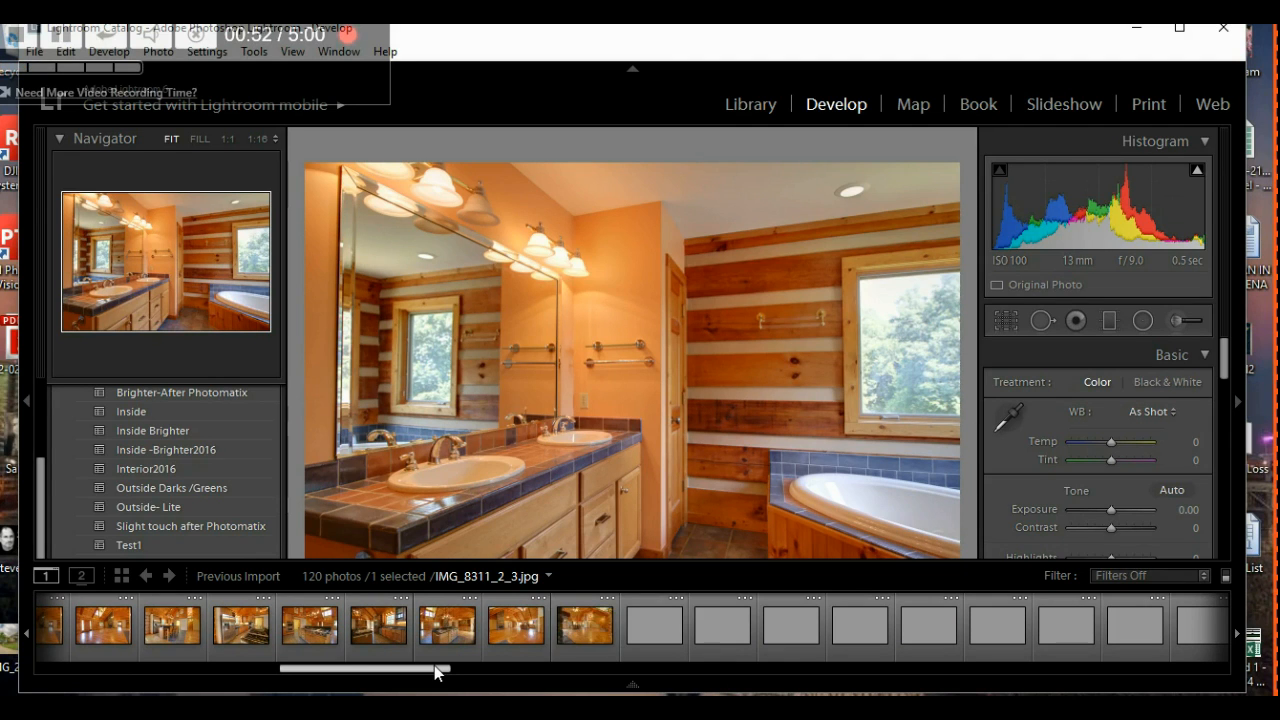
left_click_drag(434, 665, 469, 664)
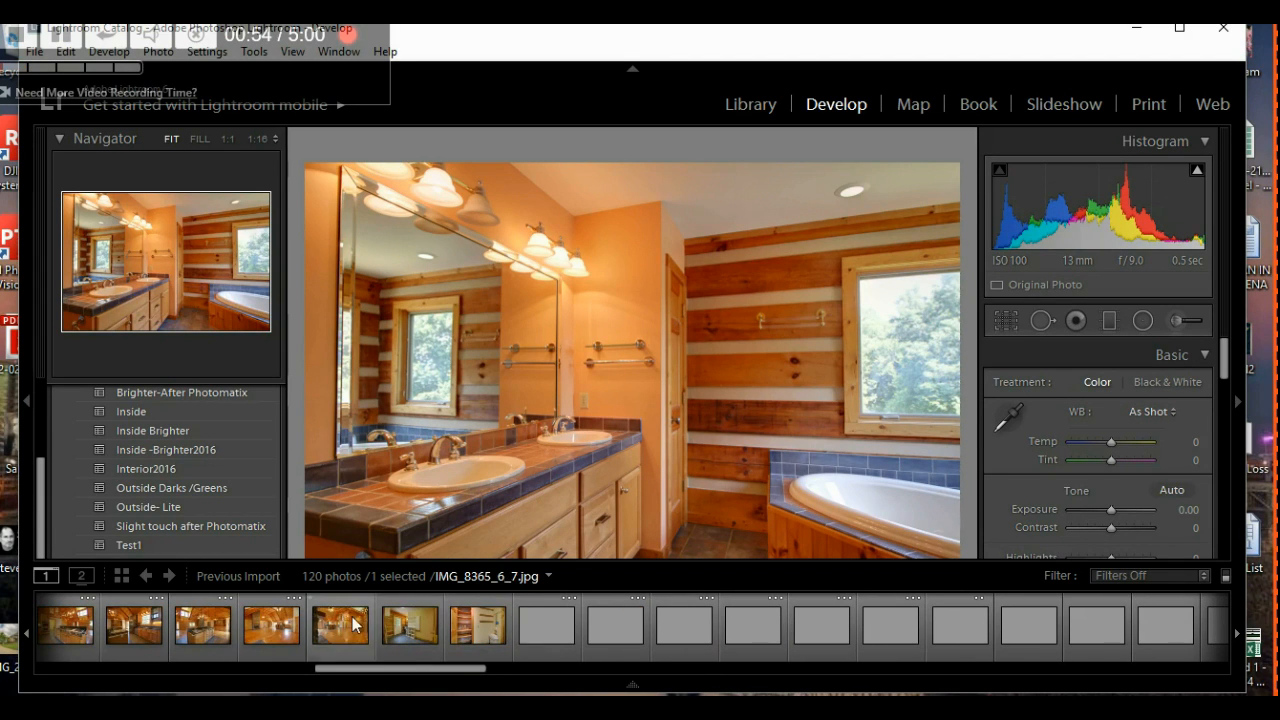
left_click(274, 605)
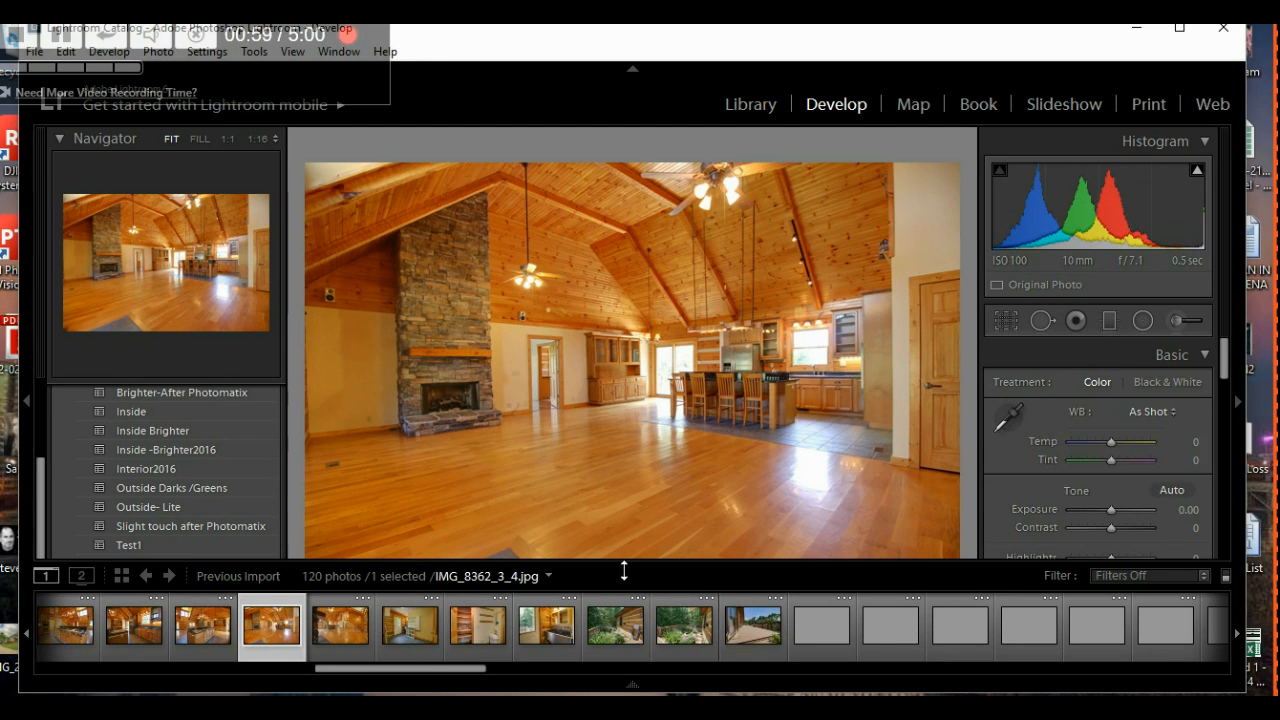
- Apply Interior2016 to the great room photo and sample white balance from the white wall
left_click(160, 468)
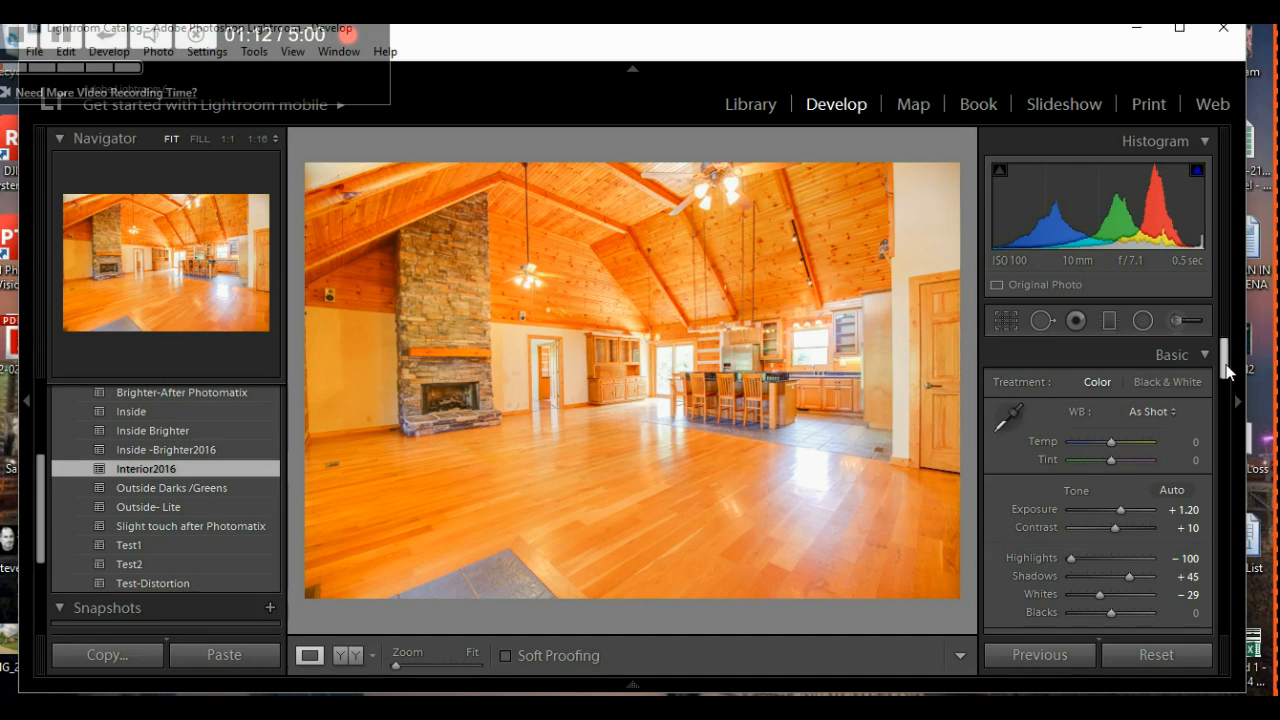
left_click(1012, 416)
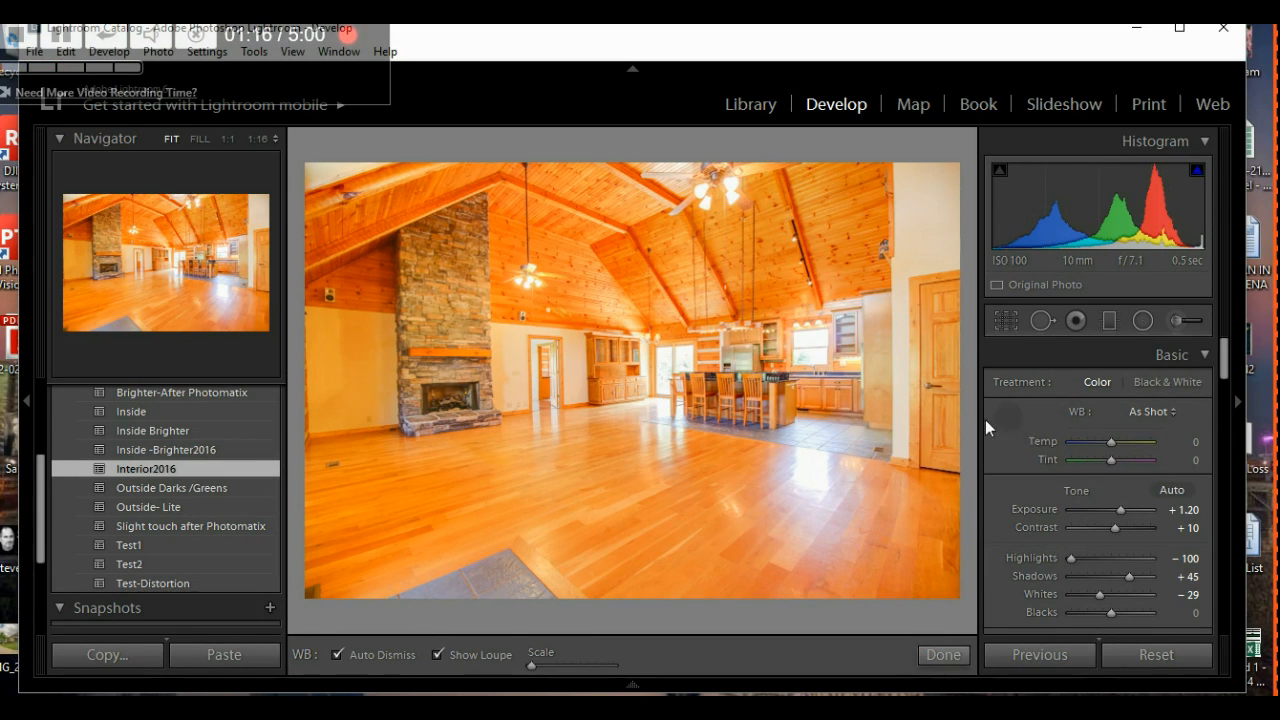
left_click(913, 269)
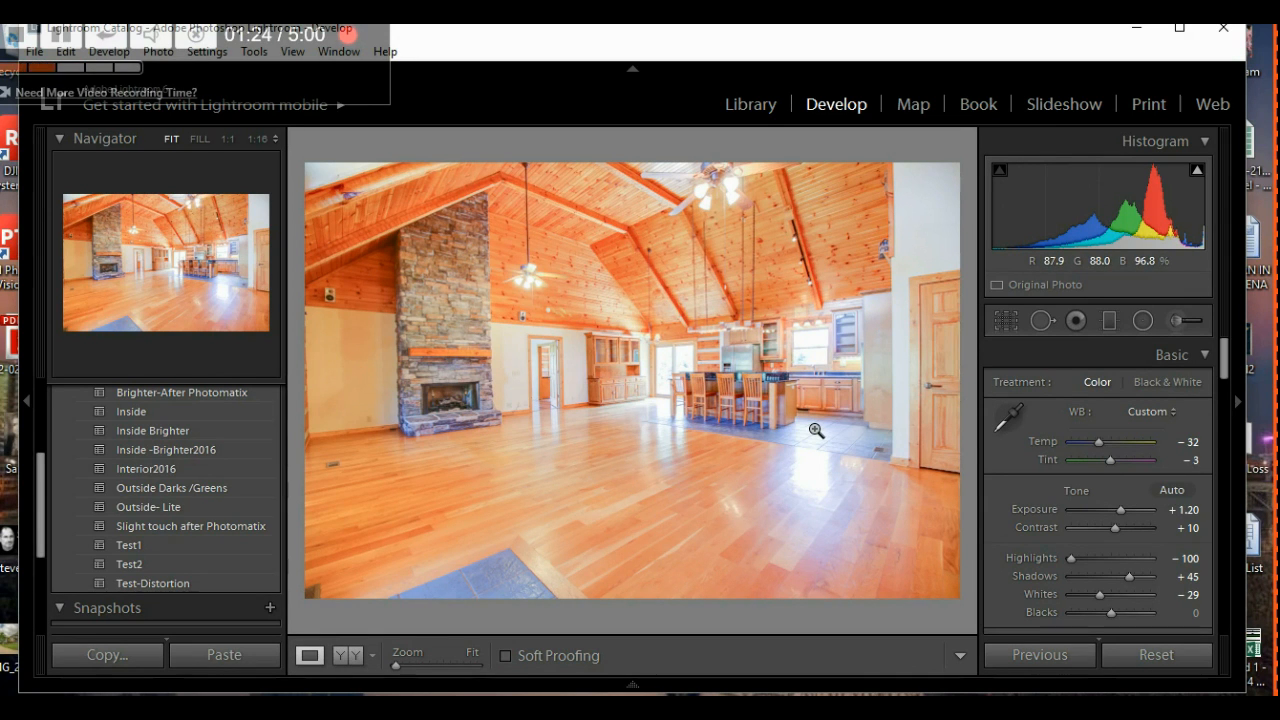
key("ctrl+z")
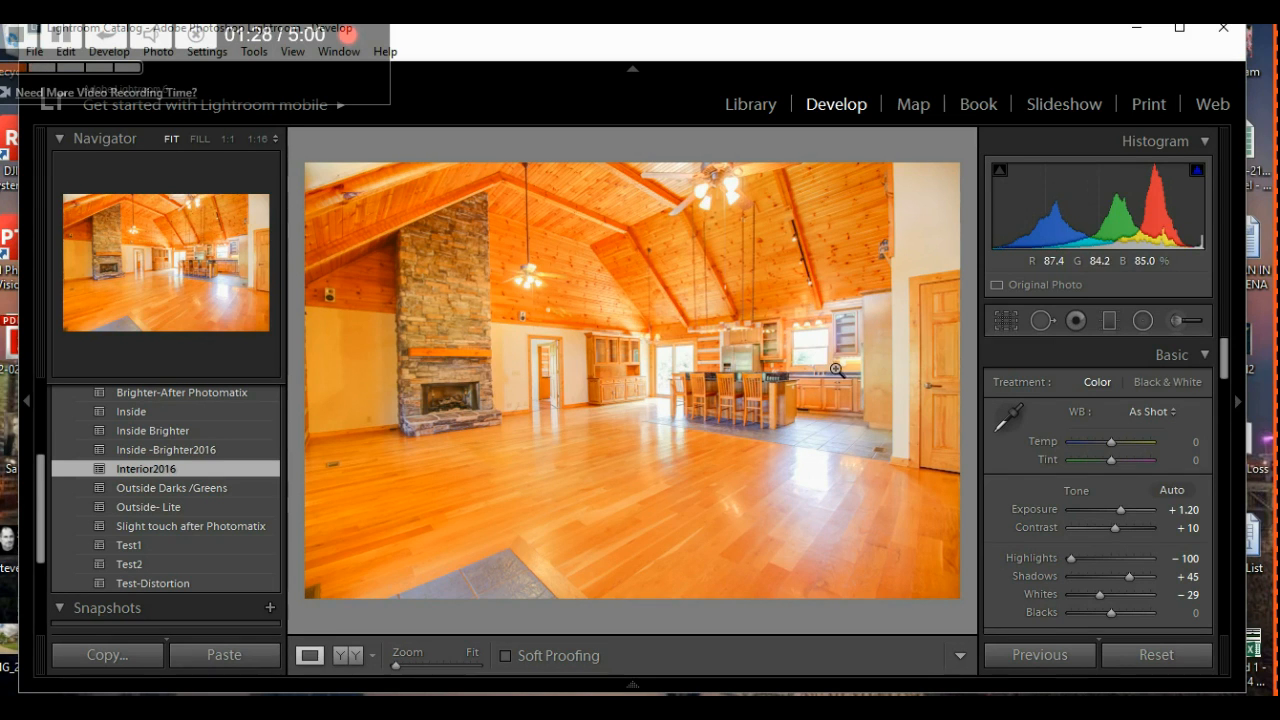
left_click(1008, 420)
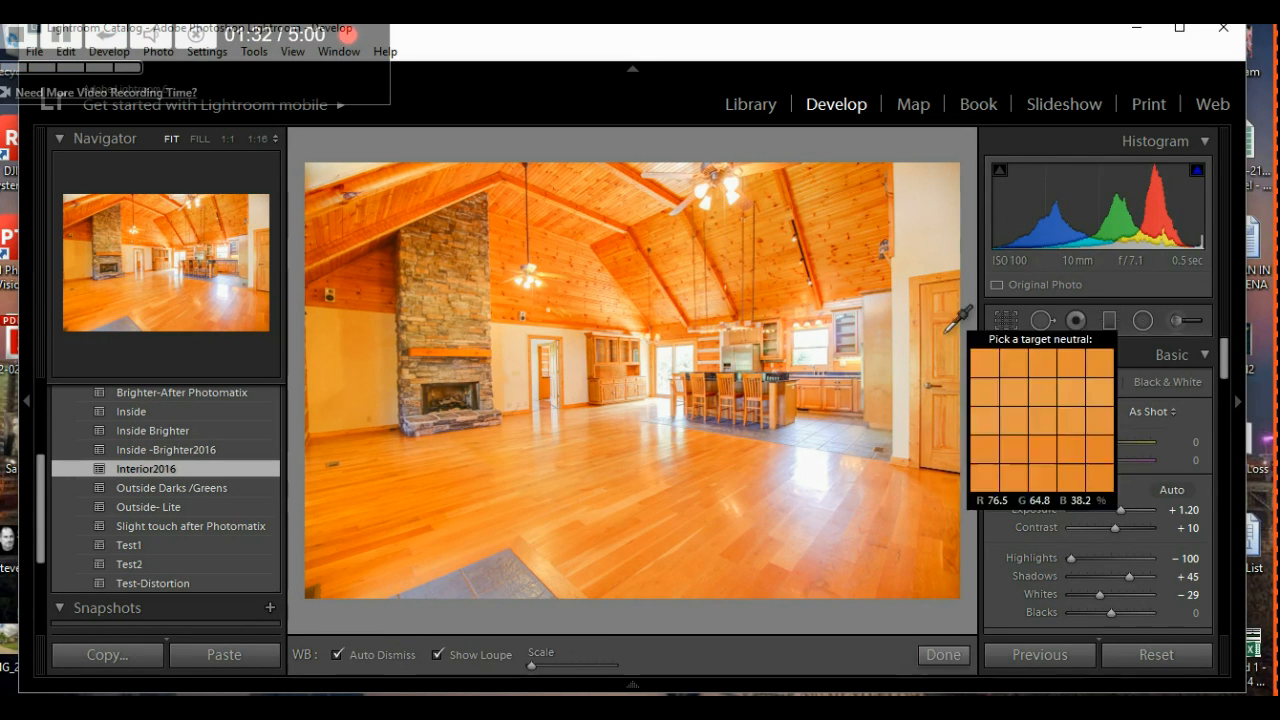
left_click(927, 263)
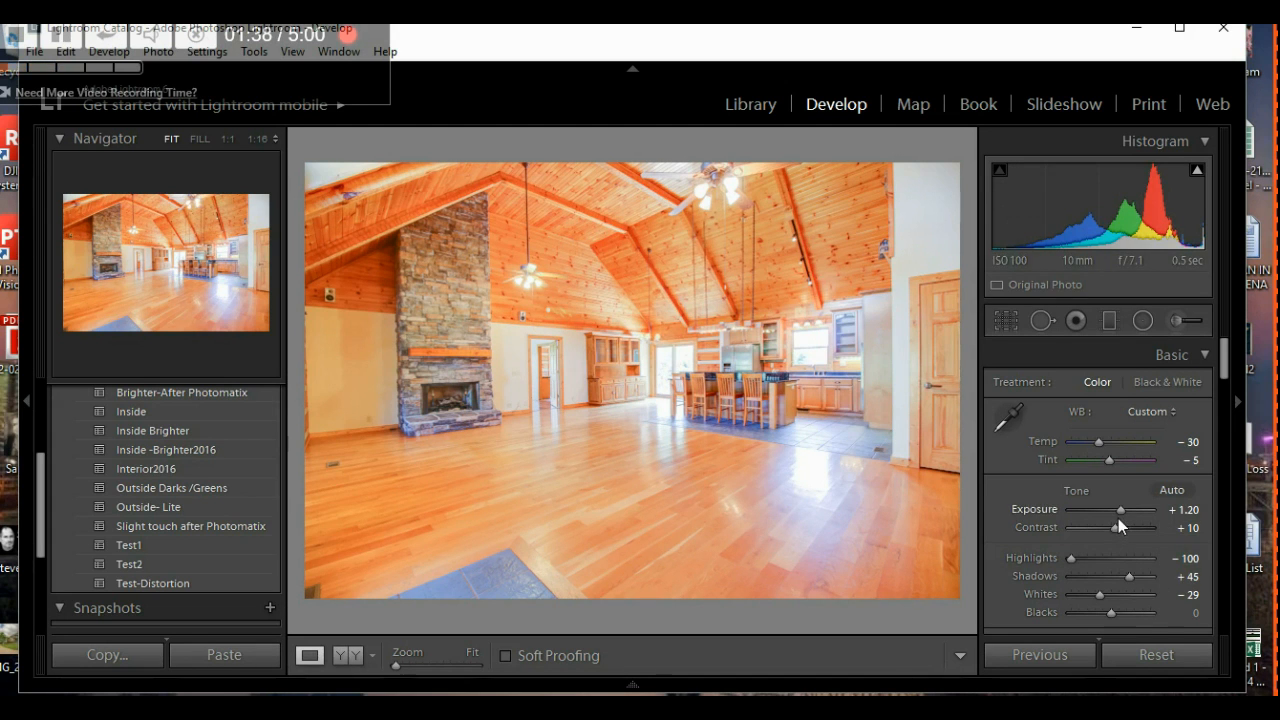
- Fine-tune the fireplace photo's Exposure to +0.70 and lift Shadows to +50, keeping Highlights at -100
key("Down")
key("Down")
key("Down")
key("Down")
key("Down")
key("Down")
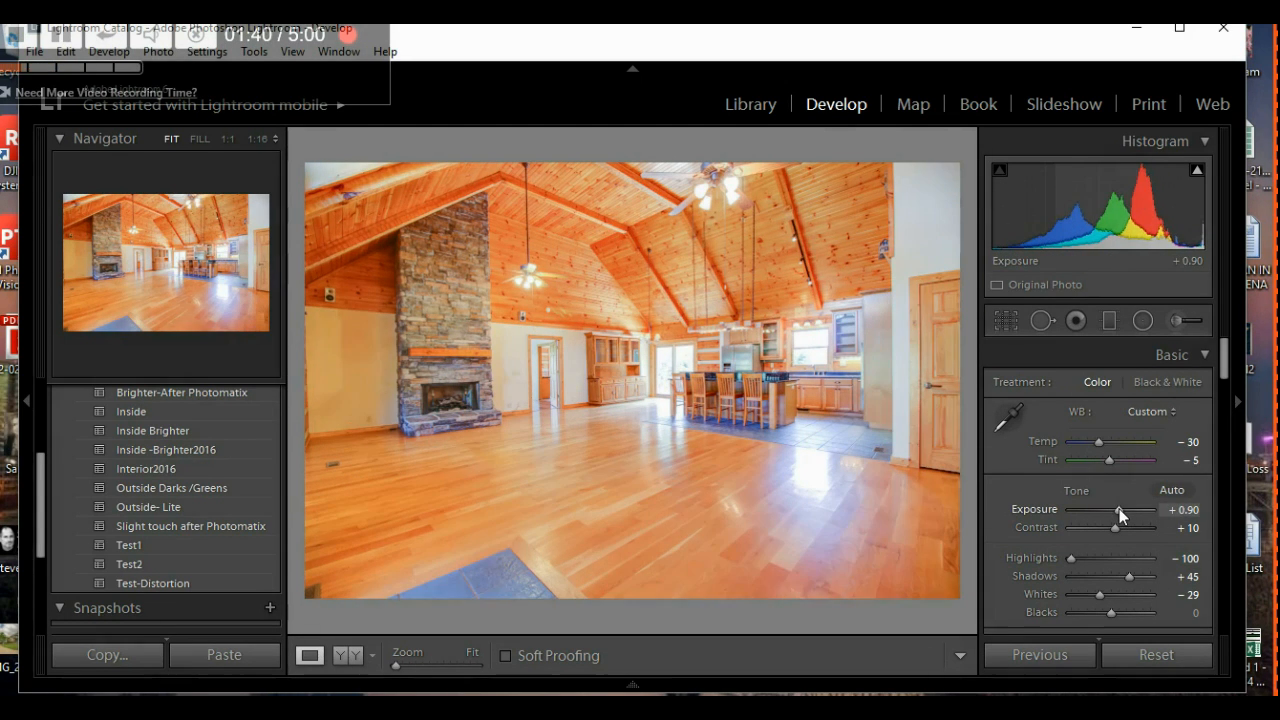
key("Down")
key("Down")
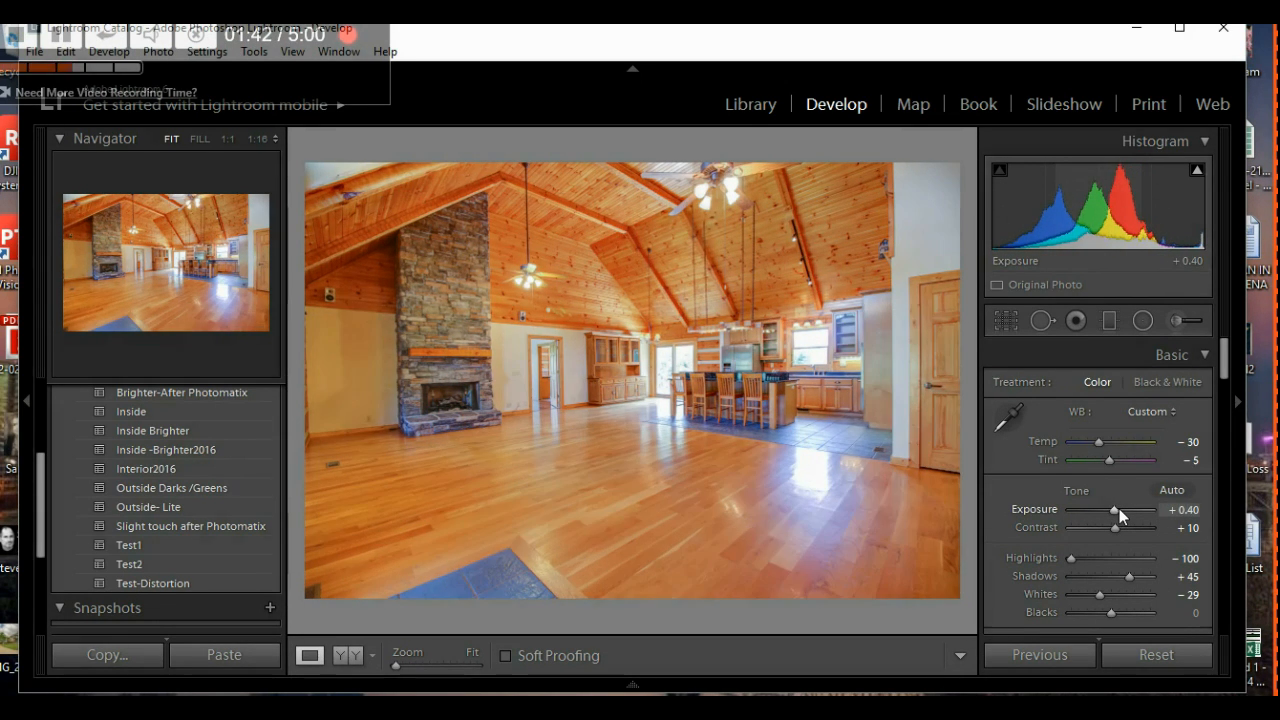
key("Up")
key("Up")
key("Up")
key("Up")
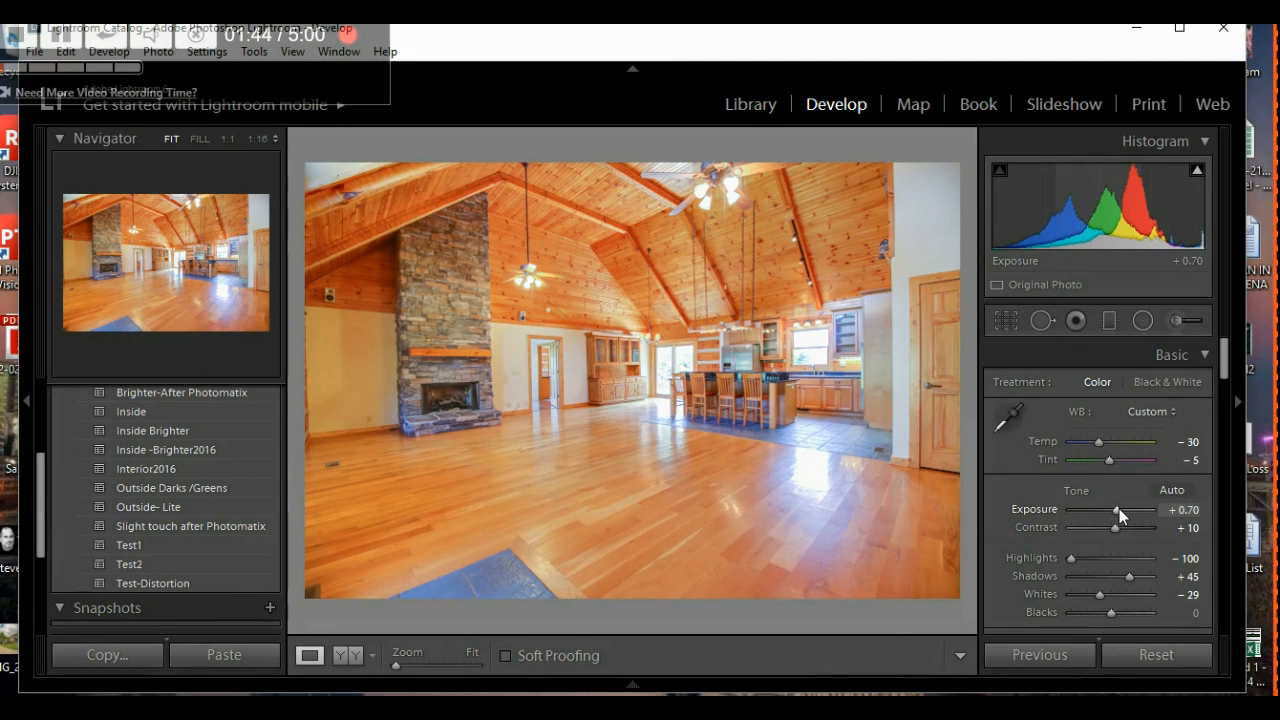
key("Up")
key("Up")
key("Up")
key("Up")
key("Up")
key("Up")
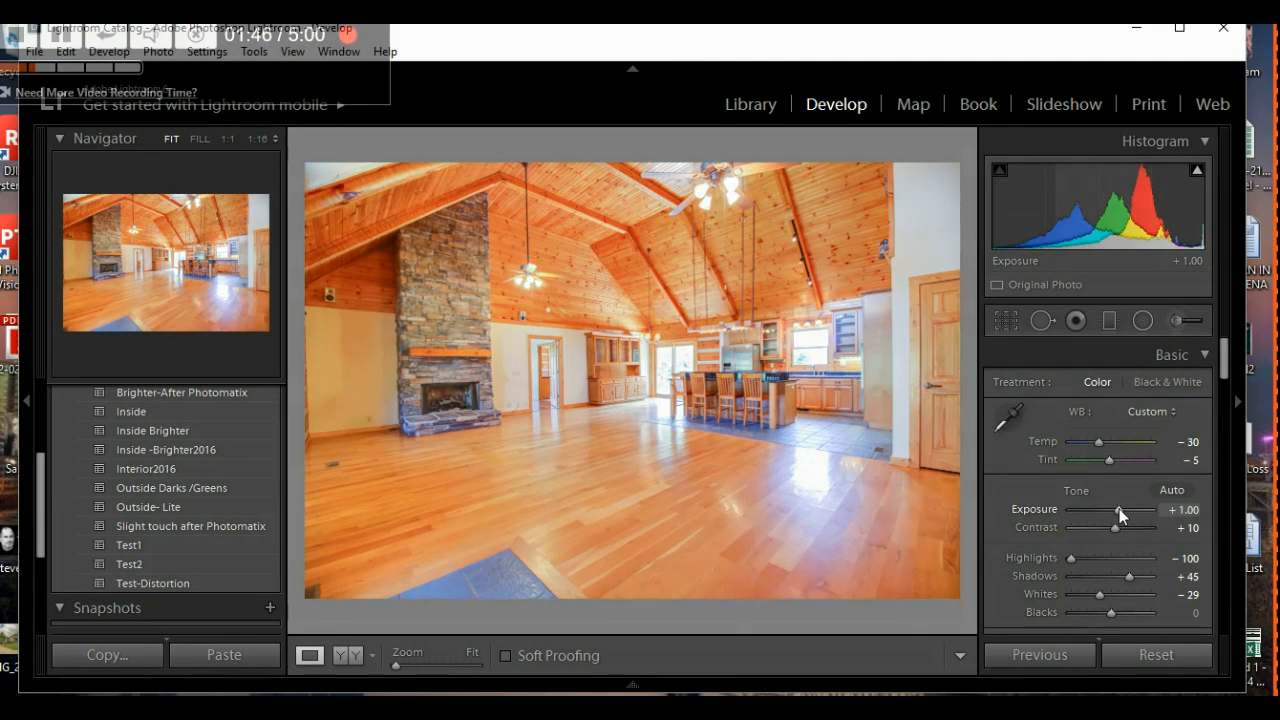
key("Up")
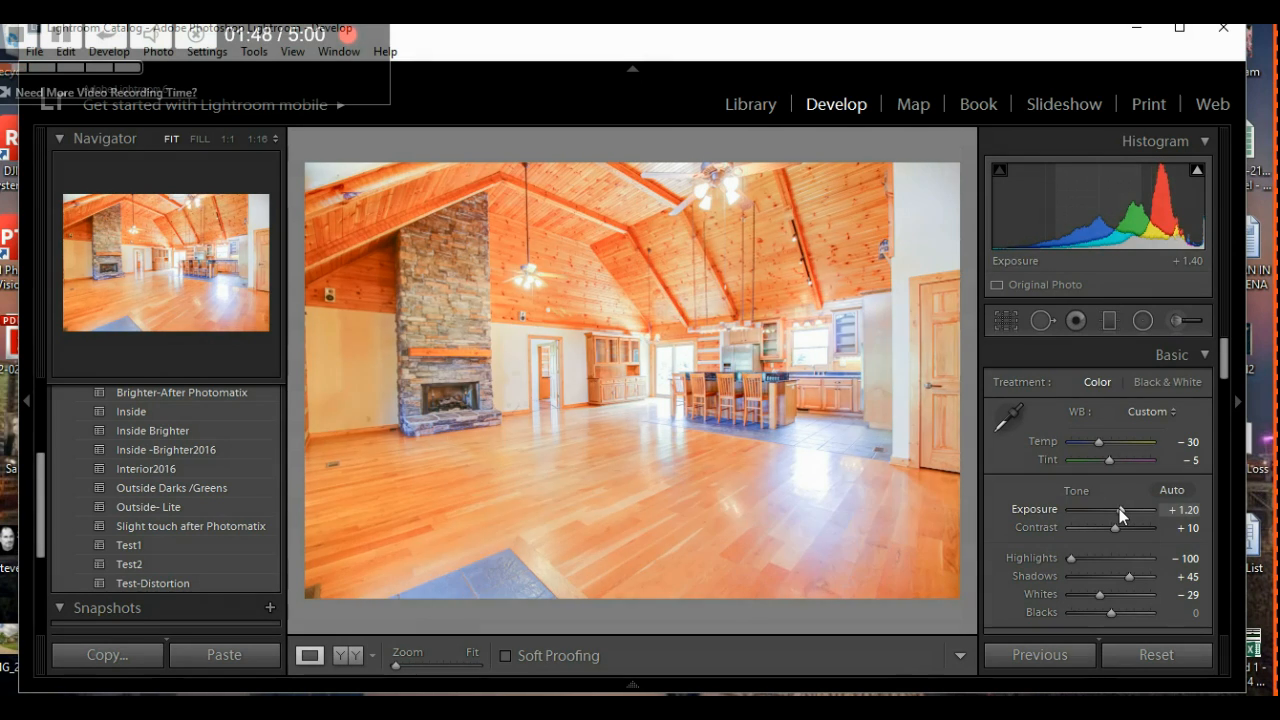
key("Down")
key("Down")
key("Down")
key("Down")
key("Down")
key("Down")
key("Down")
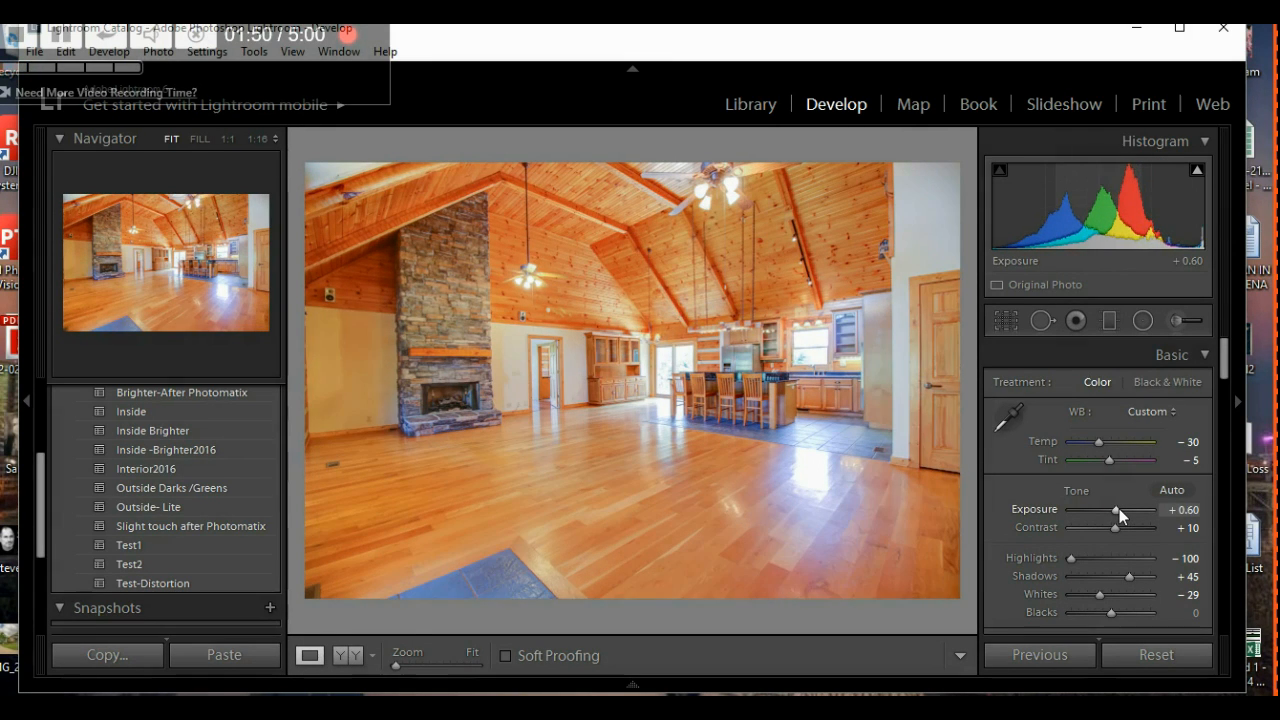
key("Up")
key("Up")
key("Up")
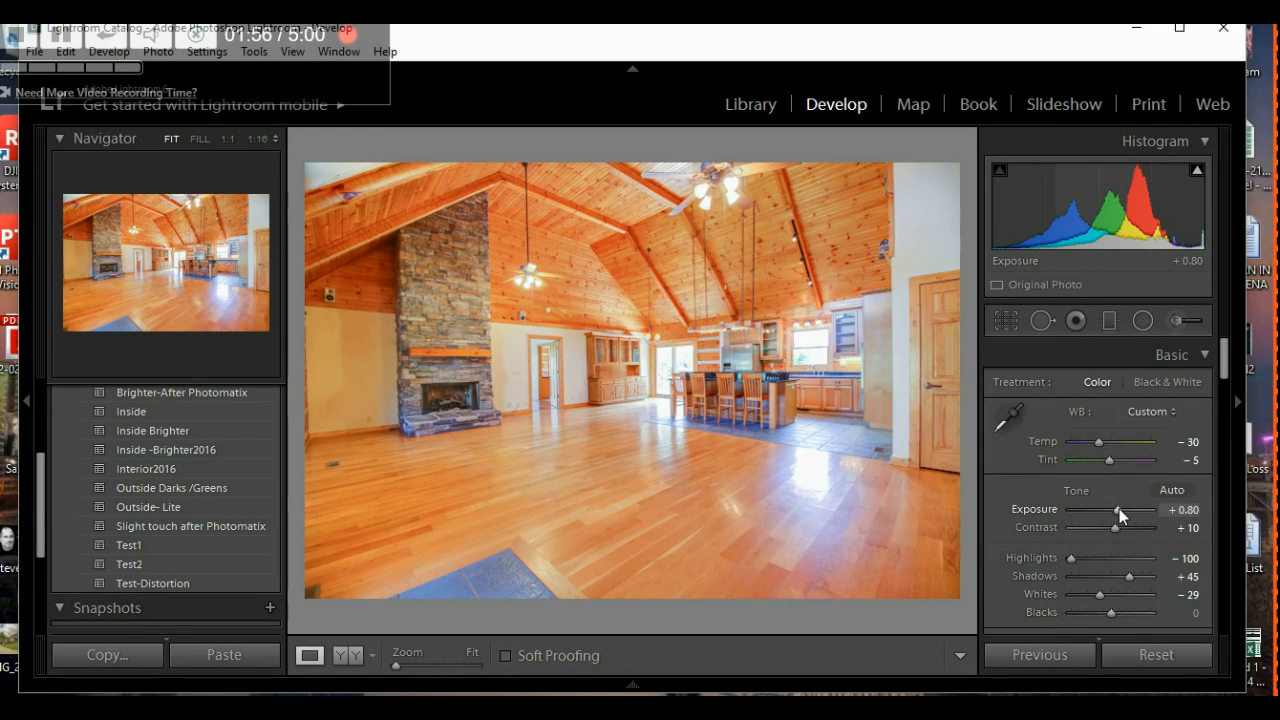
key("Down")
key("Down")
key("Up")
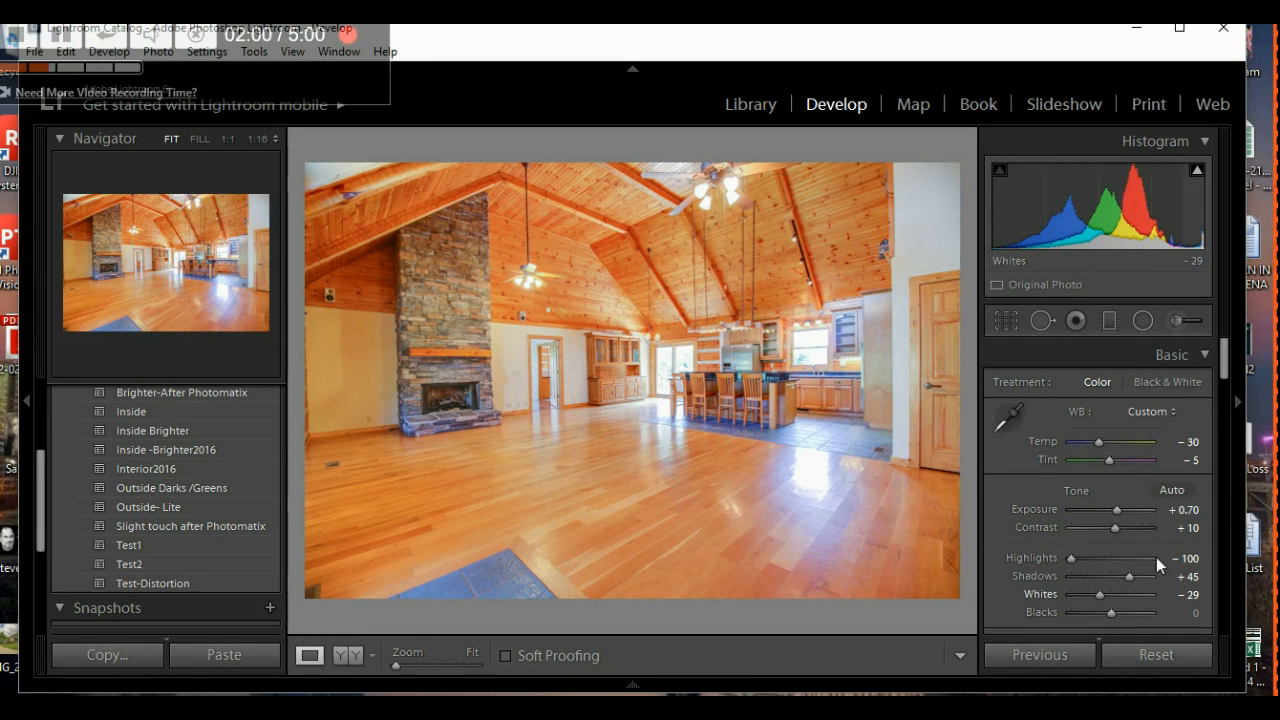
left_click_drag(1129, 578, 1055, 567)
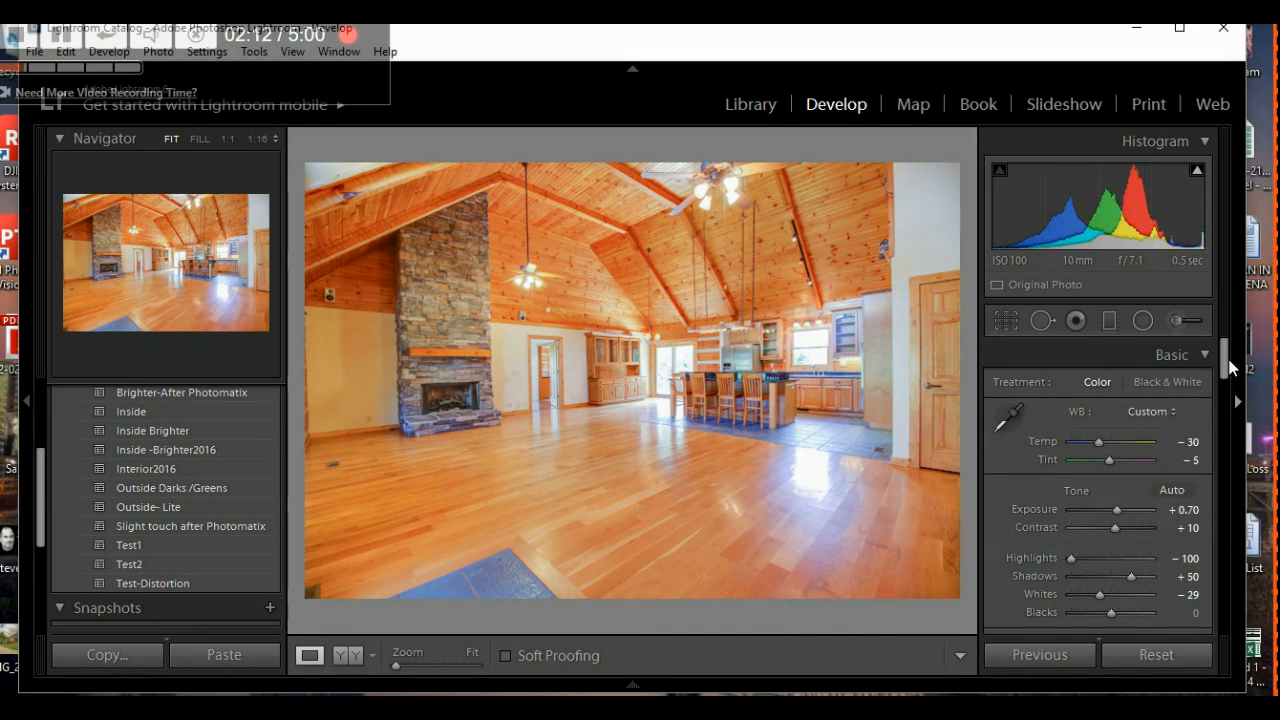
mouse_move(1228, 366)
left_mouse_down()
mouse_move(1273, 562)
mouse_move(1225, 362)
left_mouse_up()
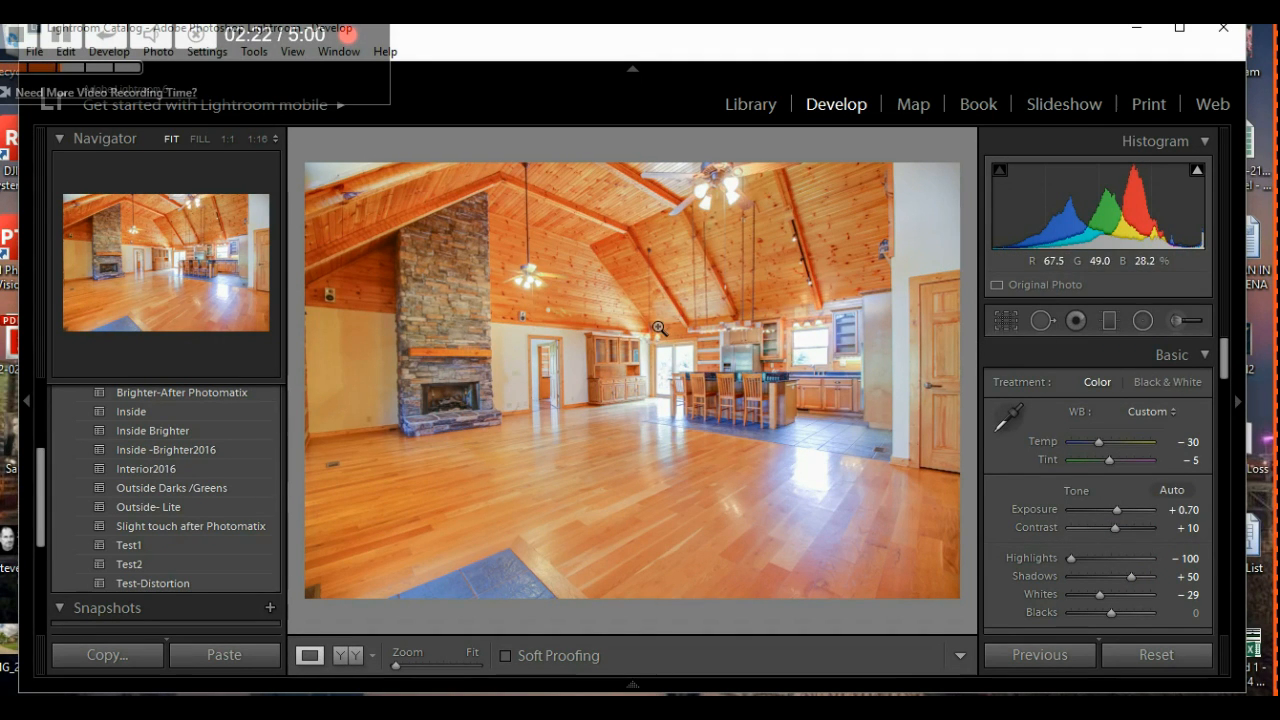
- Reset the fireplace photo's straighten angle to 0.00, finish the crop, and reveal the filmstrip
left_click(1007, 321)
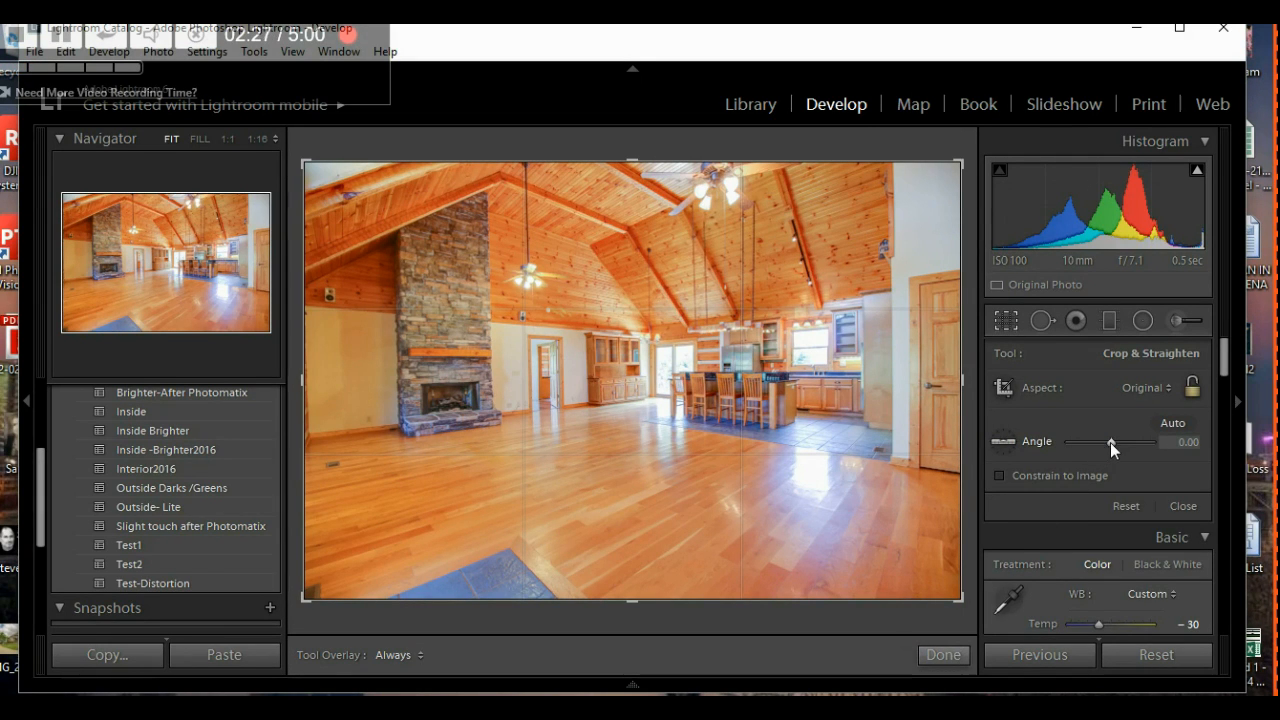
left_click_drag(1110, 442, 1111, 445)
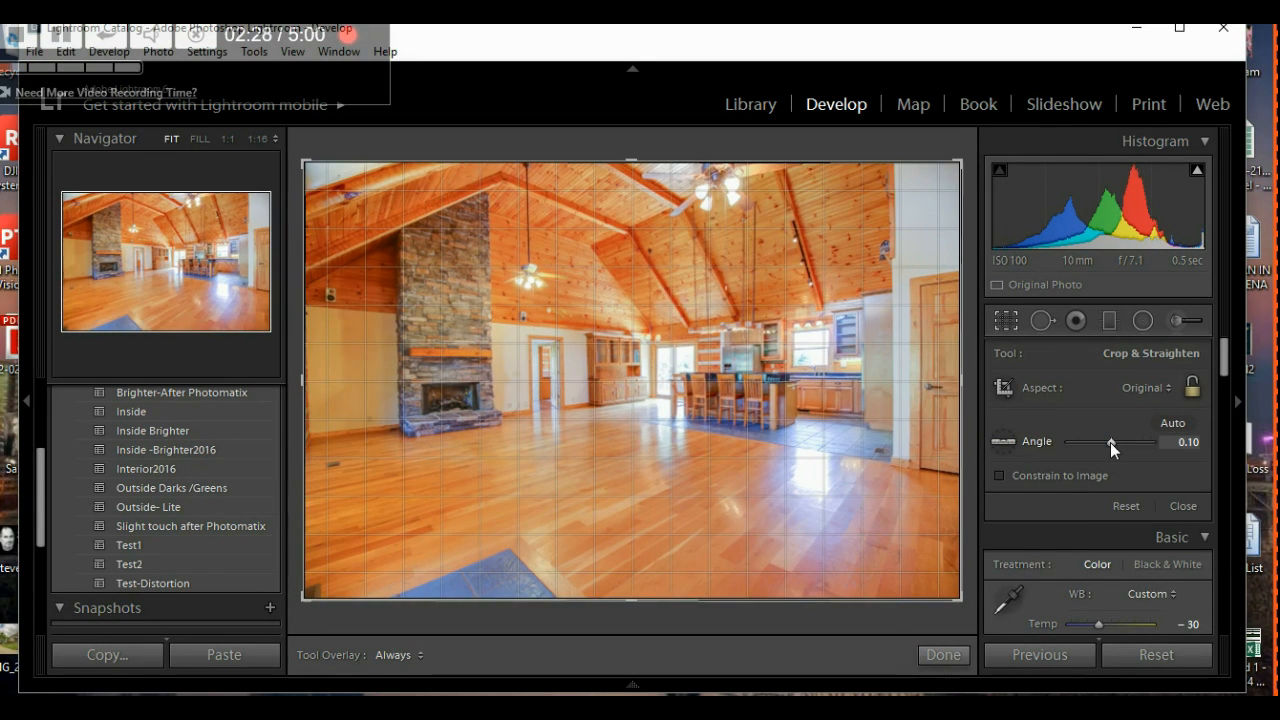
double_click(1110, 442)
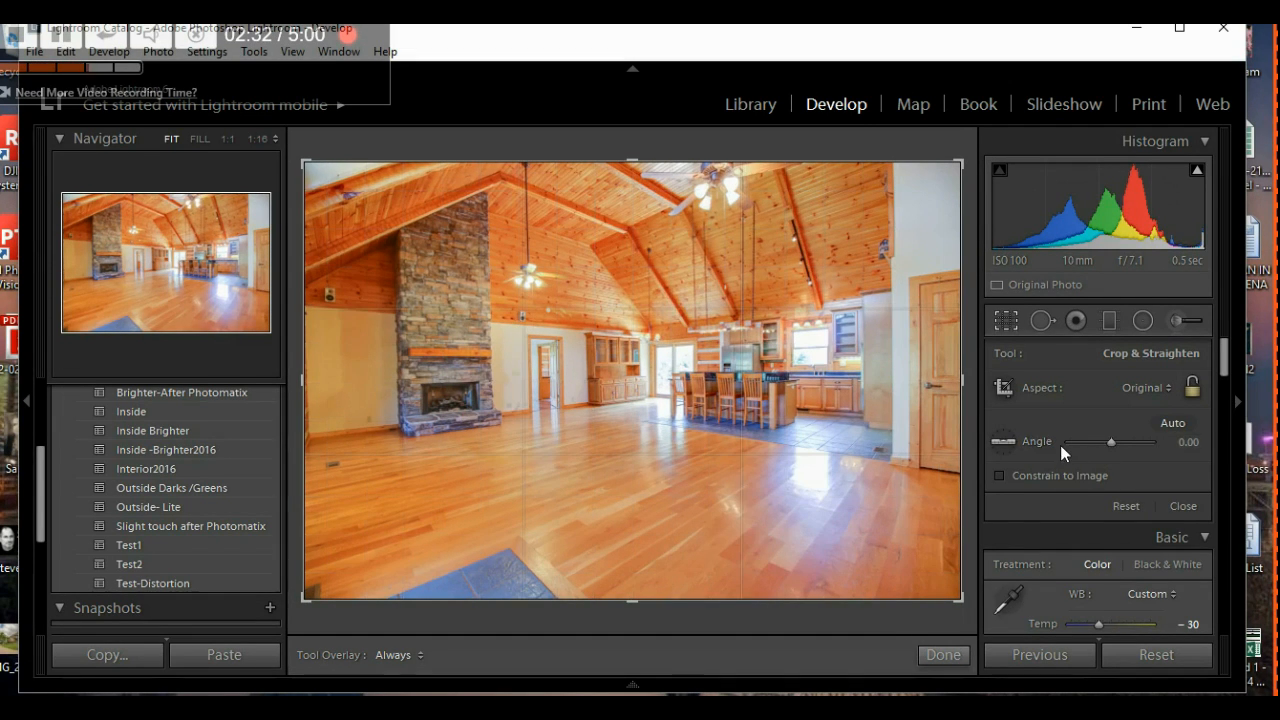
left_click(941, 658)
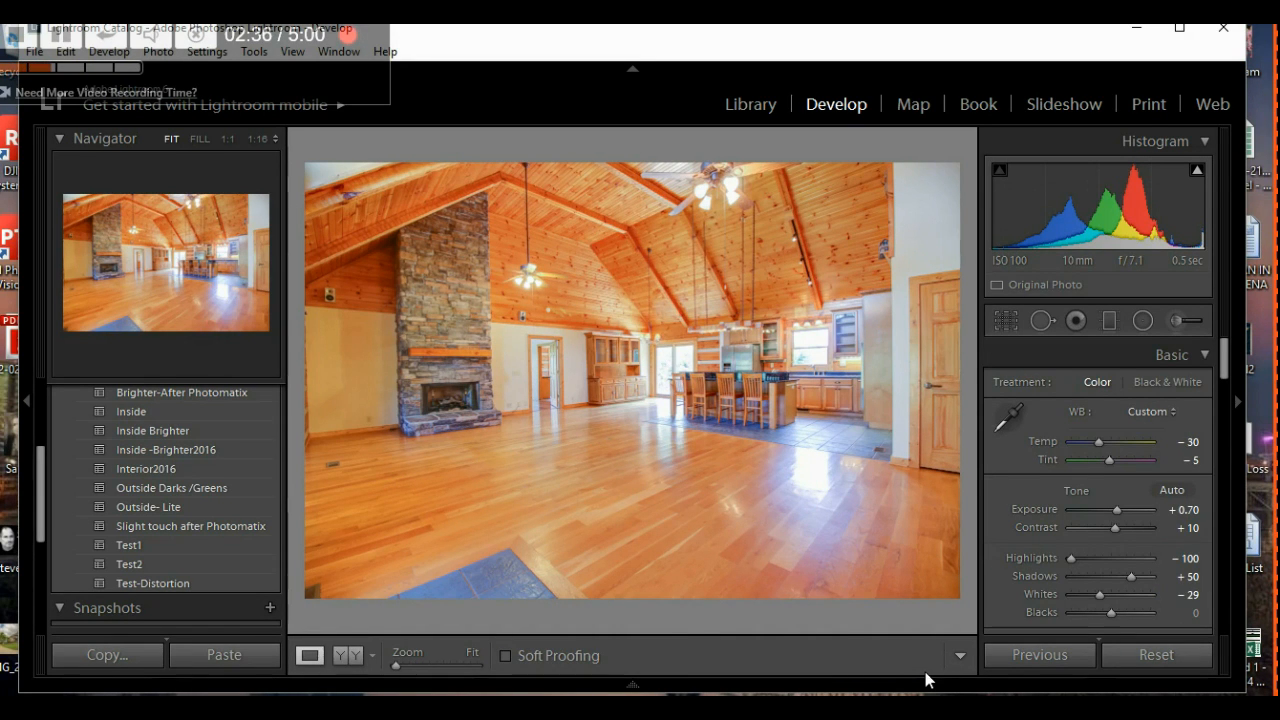
mouse_move(634, 686)
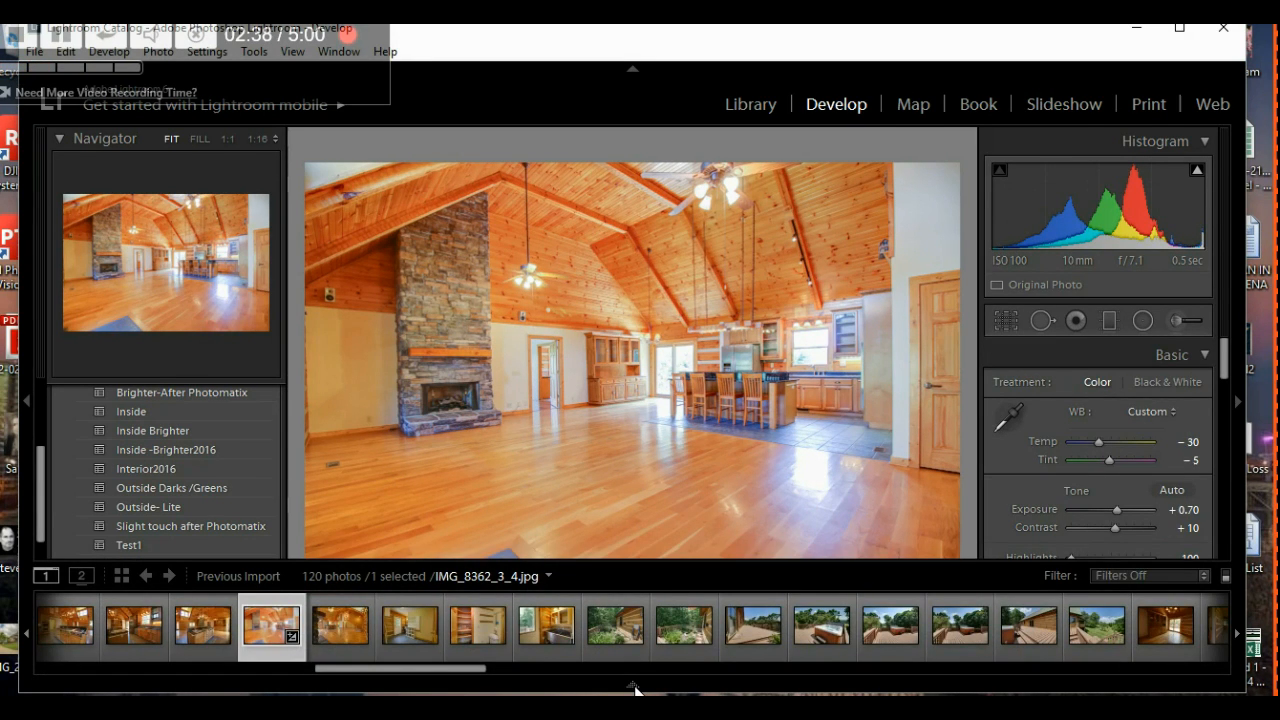
- Select the deck photo, apply the Outside Darks /Greens preset, and tilt it to -1.50°
left_click(613, 621)
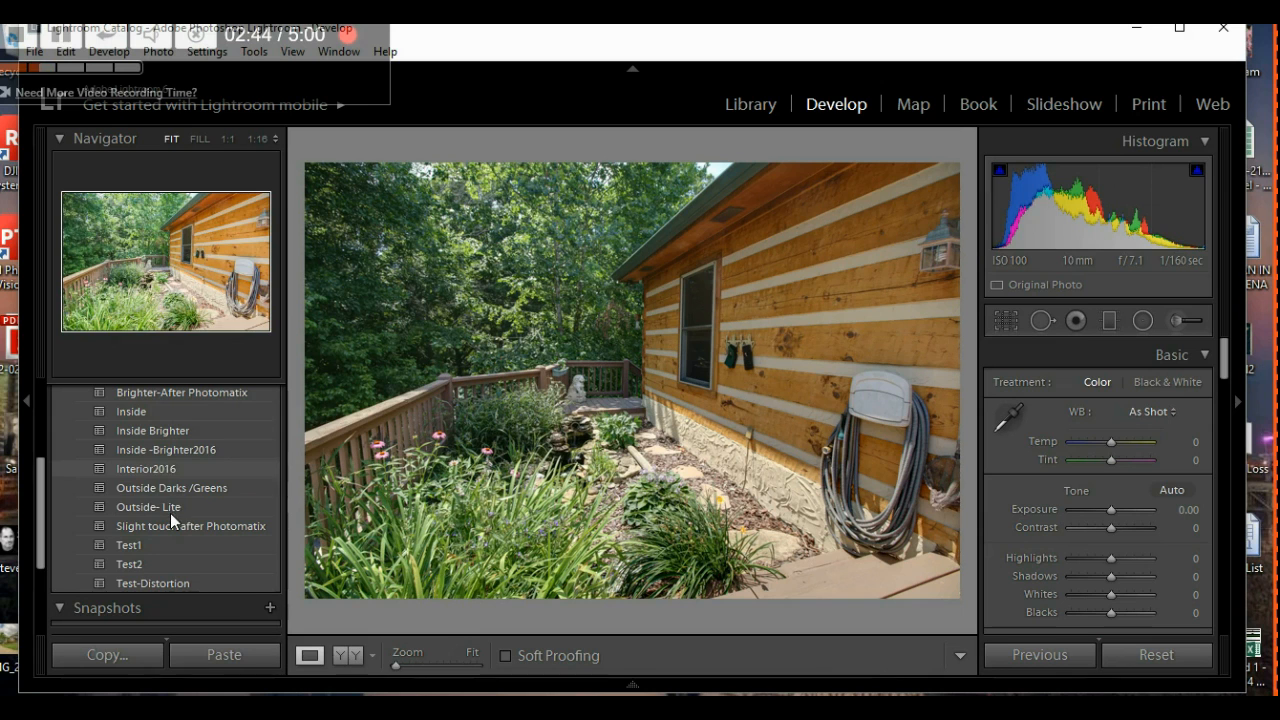
left_click(175, 487)
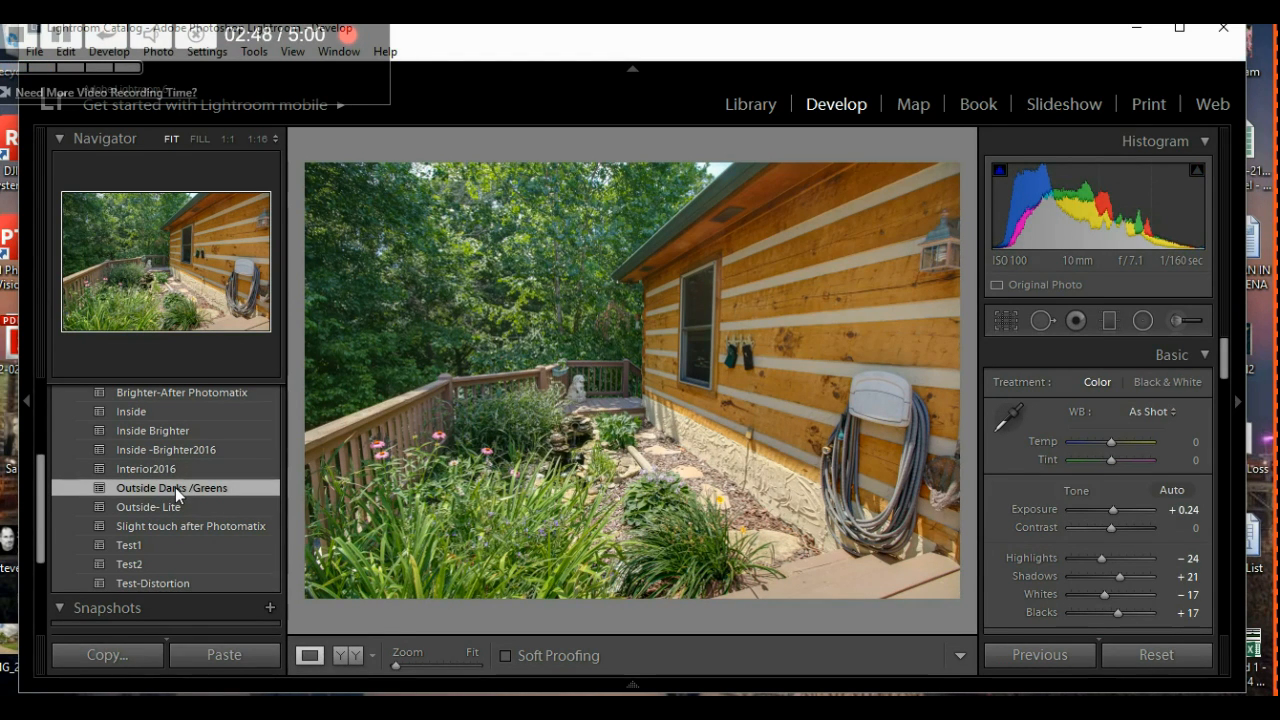
left_click(1003, 323)
left_click_drag(1111, 443, 1107, 441)
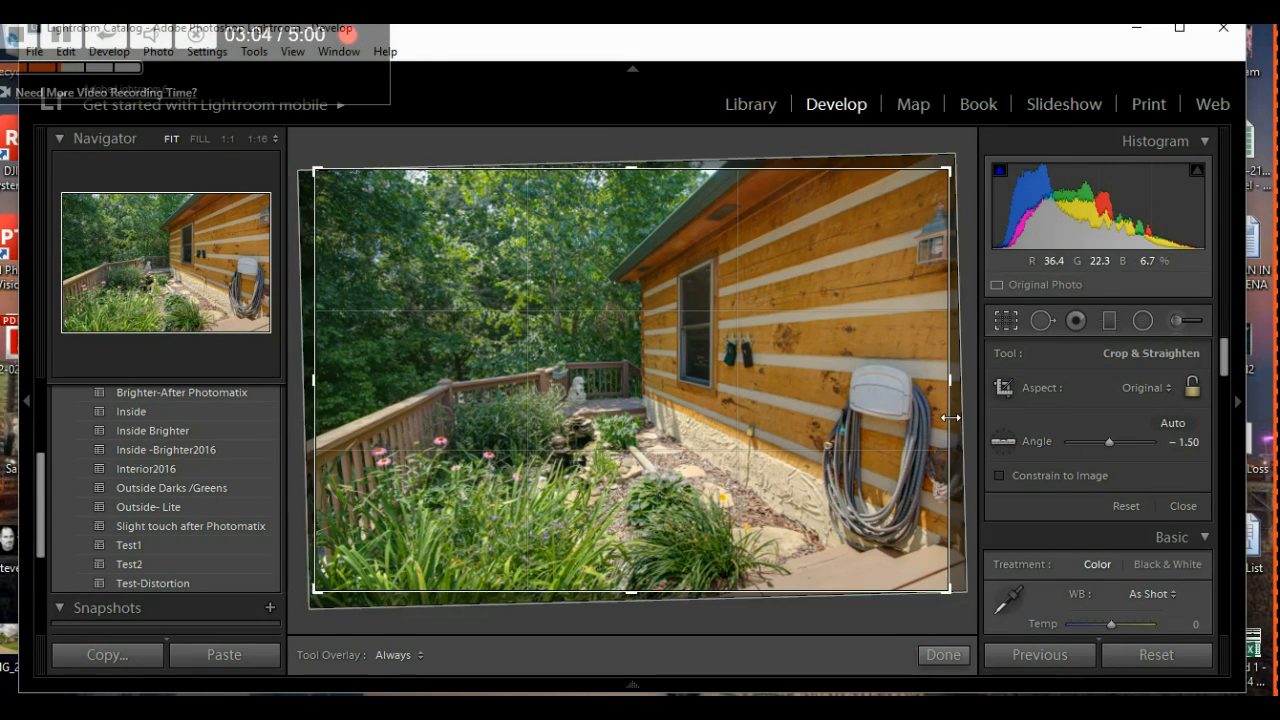
- Re-level the deck photo to a straighten angle of -0.49°
left_click(1006, 322)
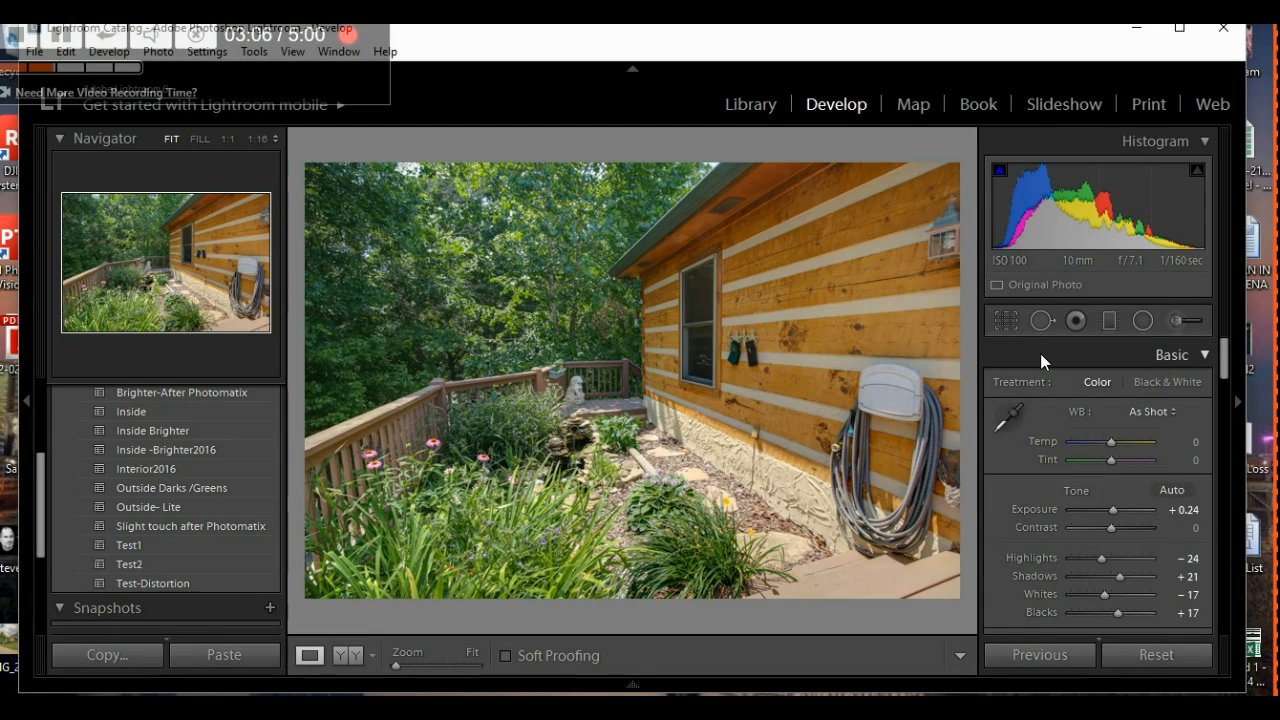
left_click(996, 328)
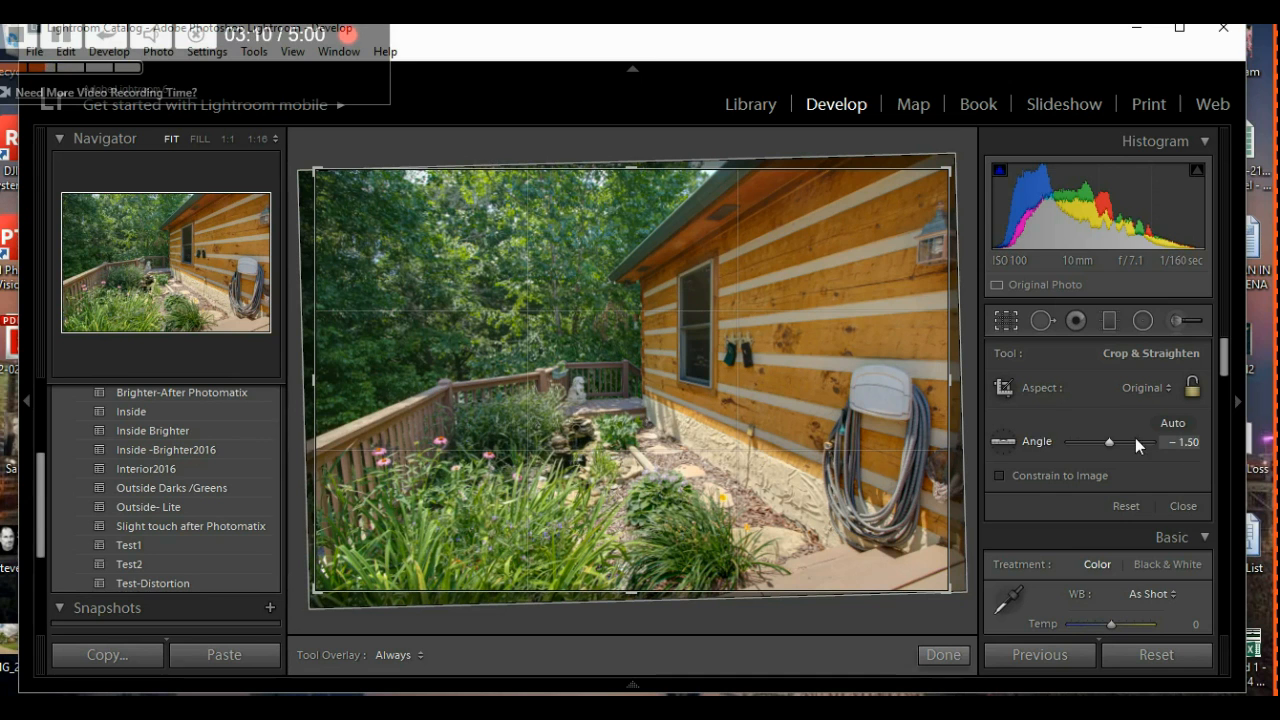
left_click_drag(1106, 442, 1101, 442)
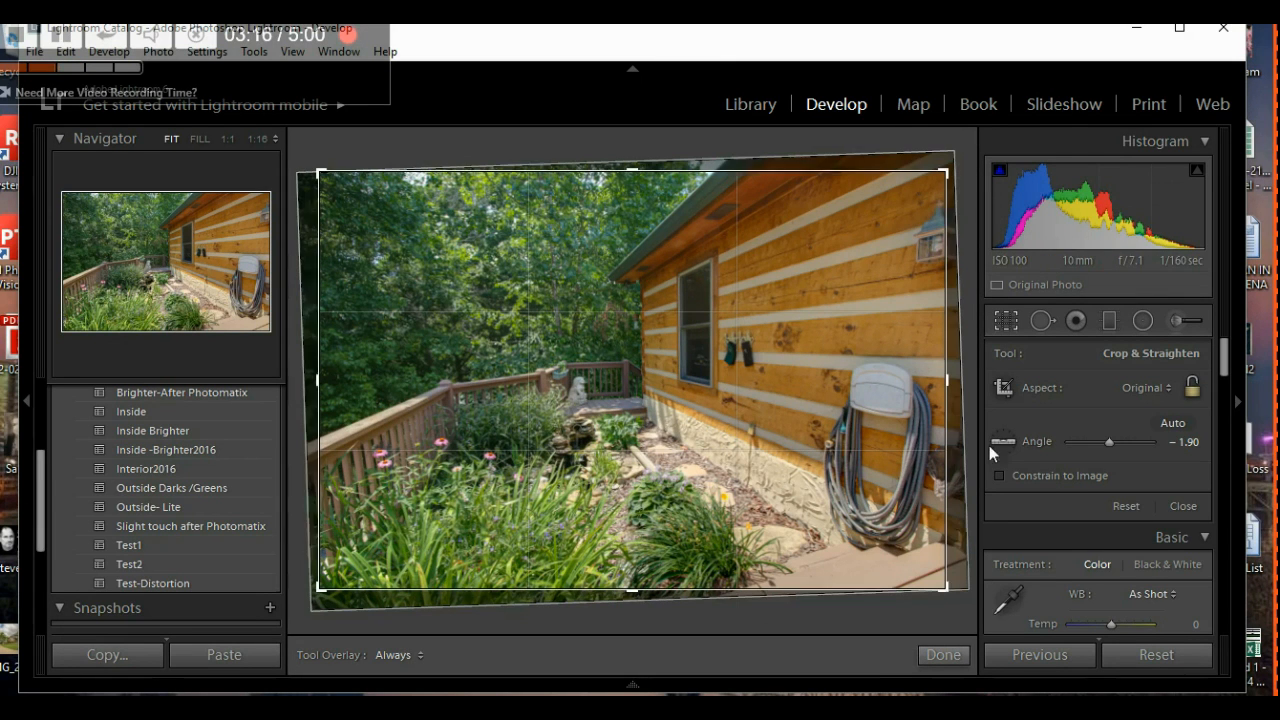
left_click_drag(1108, 443, 1107, 442)
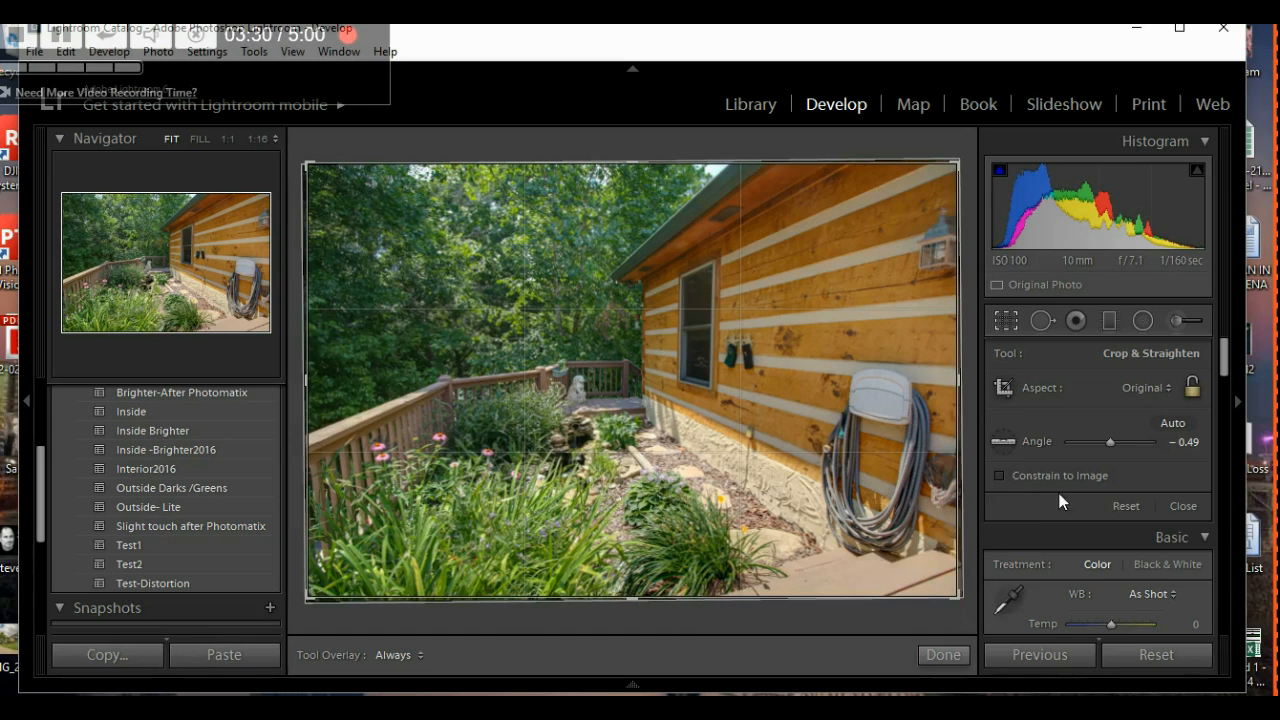
- Trim the deck photo's right edge inward for a nearly square crop
left_click(942, 656)
left_click_drag(970, 385, 900, 387)
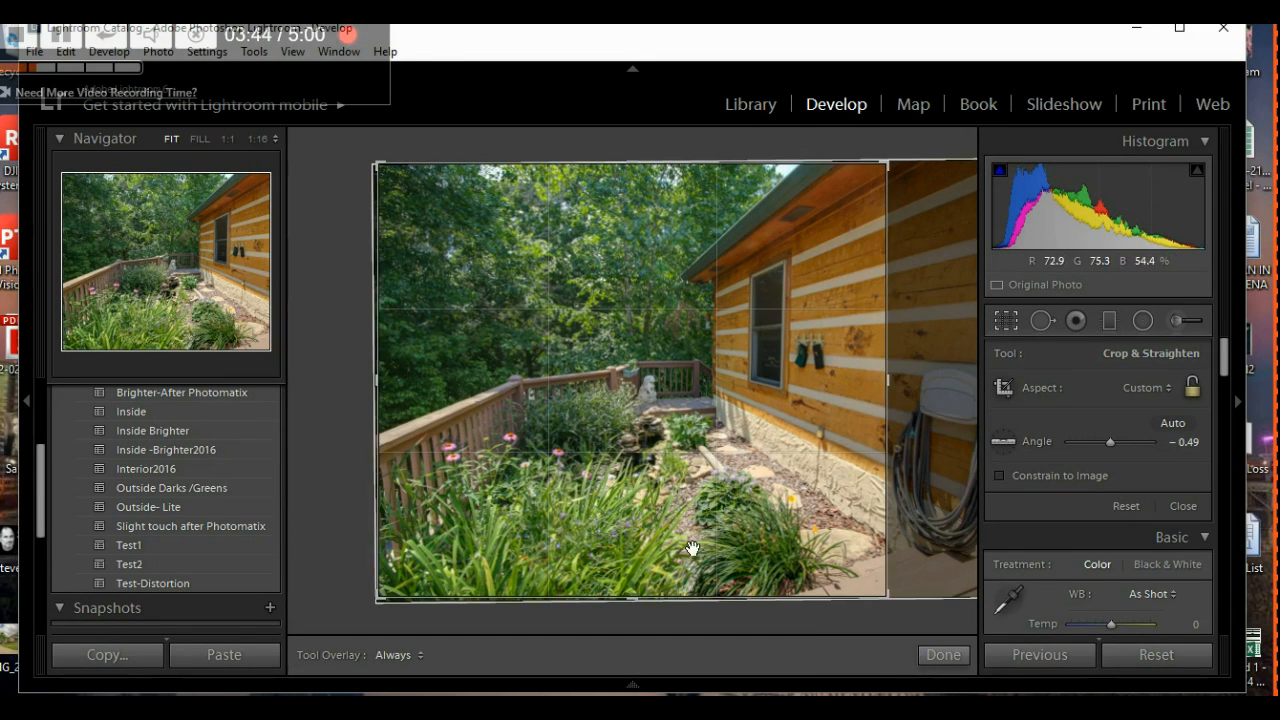
left_click(944, 655)
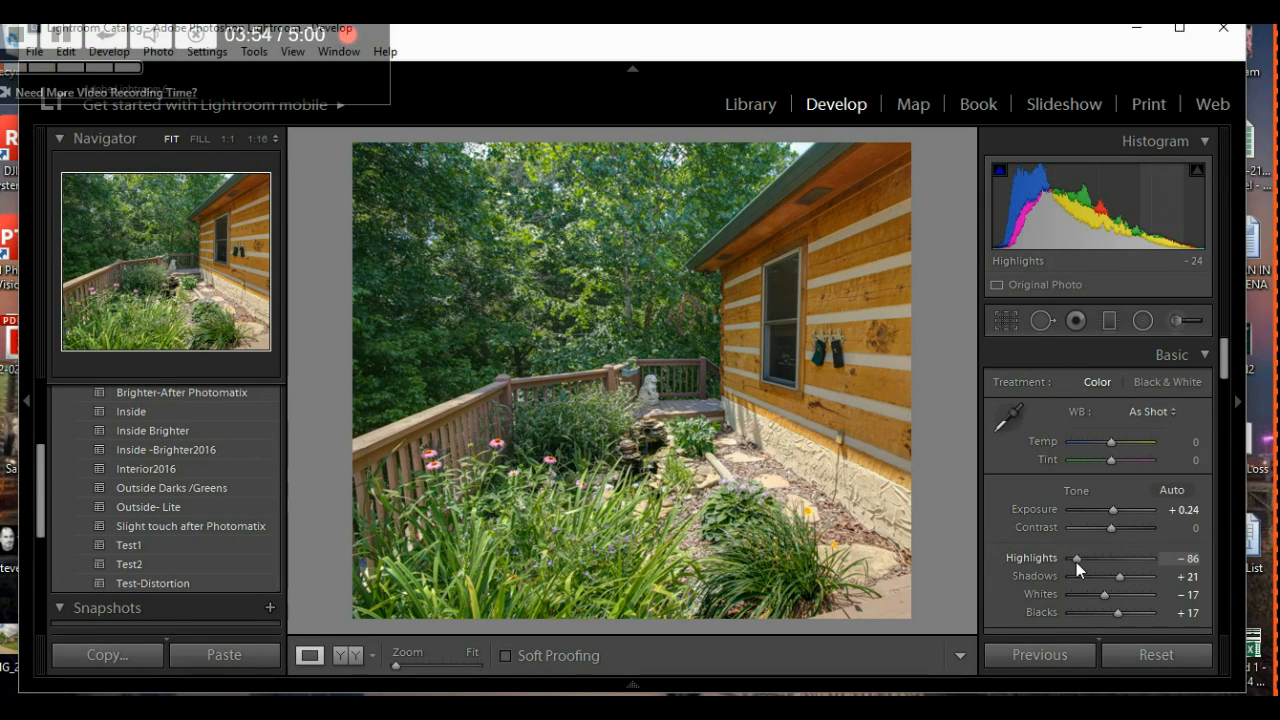
- Set the deck photo's Highlights to -100 and Shadows to -64
left_click_drag(1076, 562, 1039, 561)
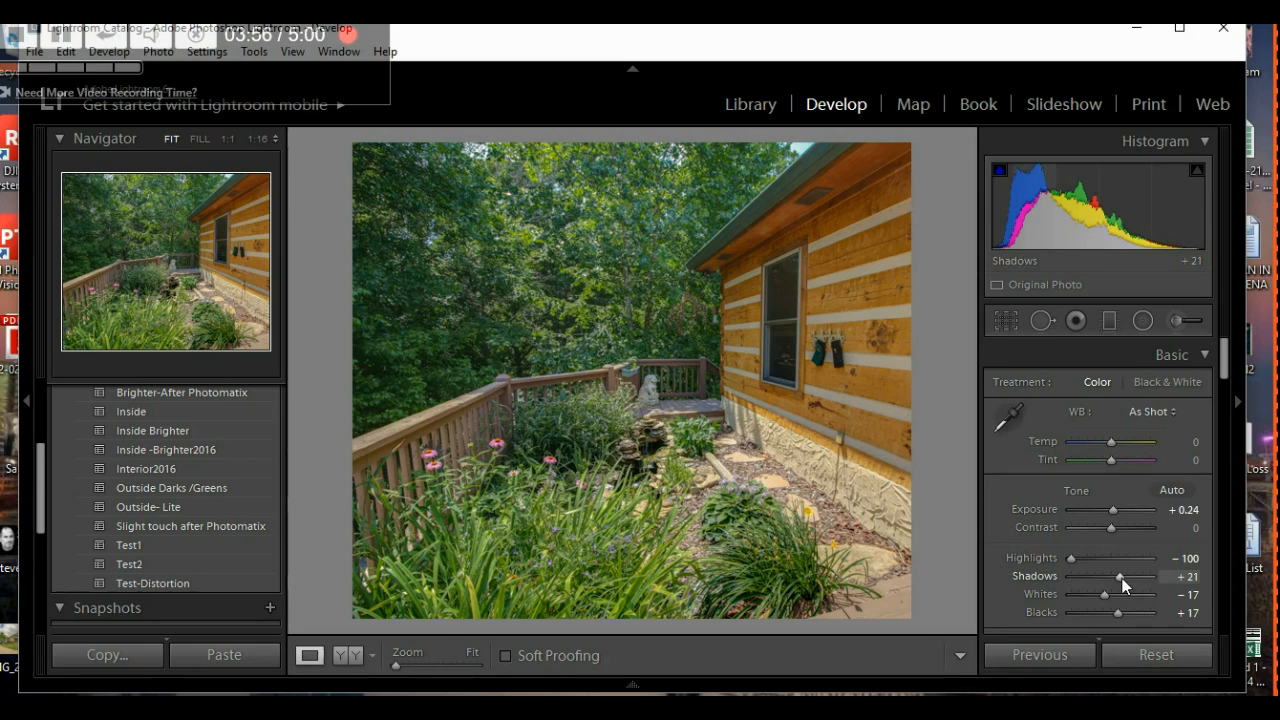
left_click_drag(1128, 578, 1075, 575)
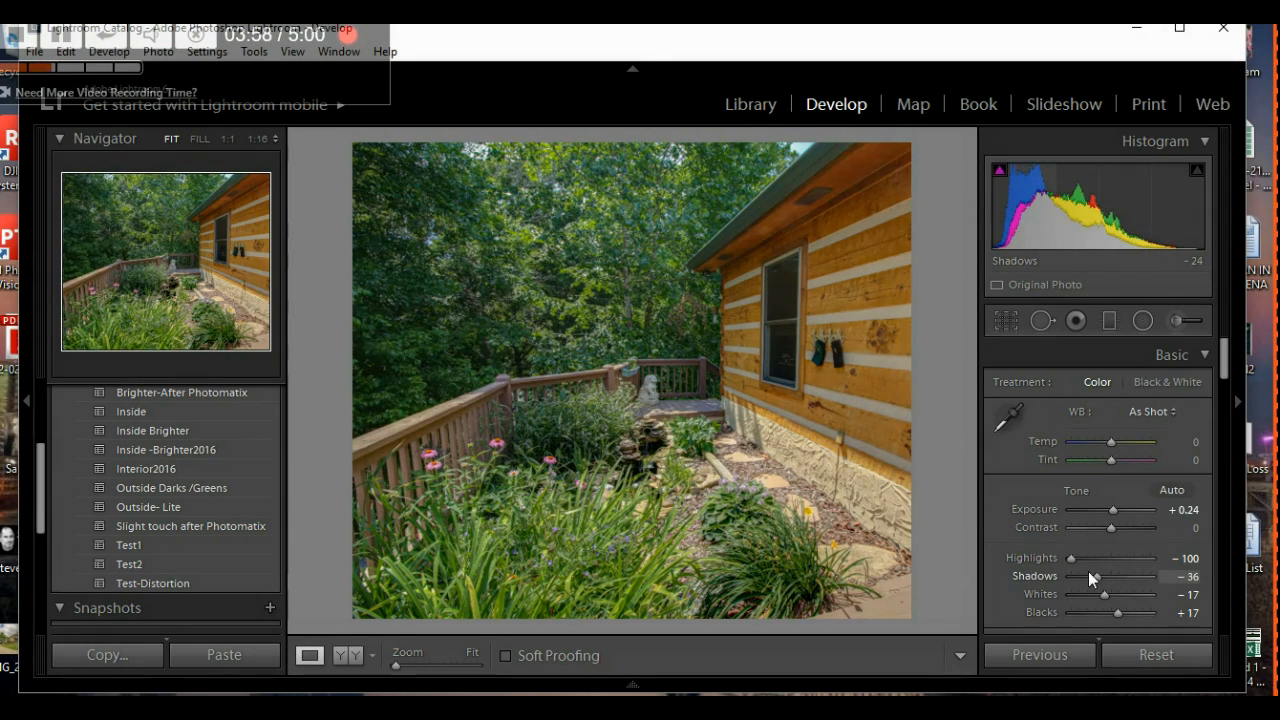
left_click_drag(1075, 574, 1086, 576)
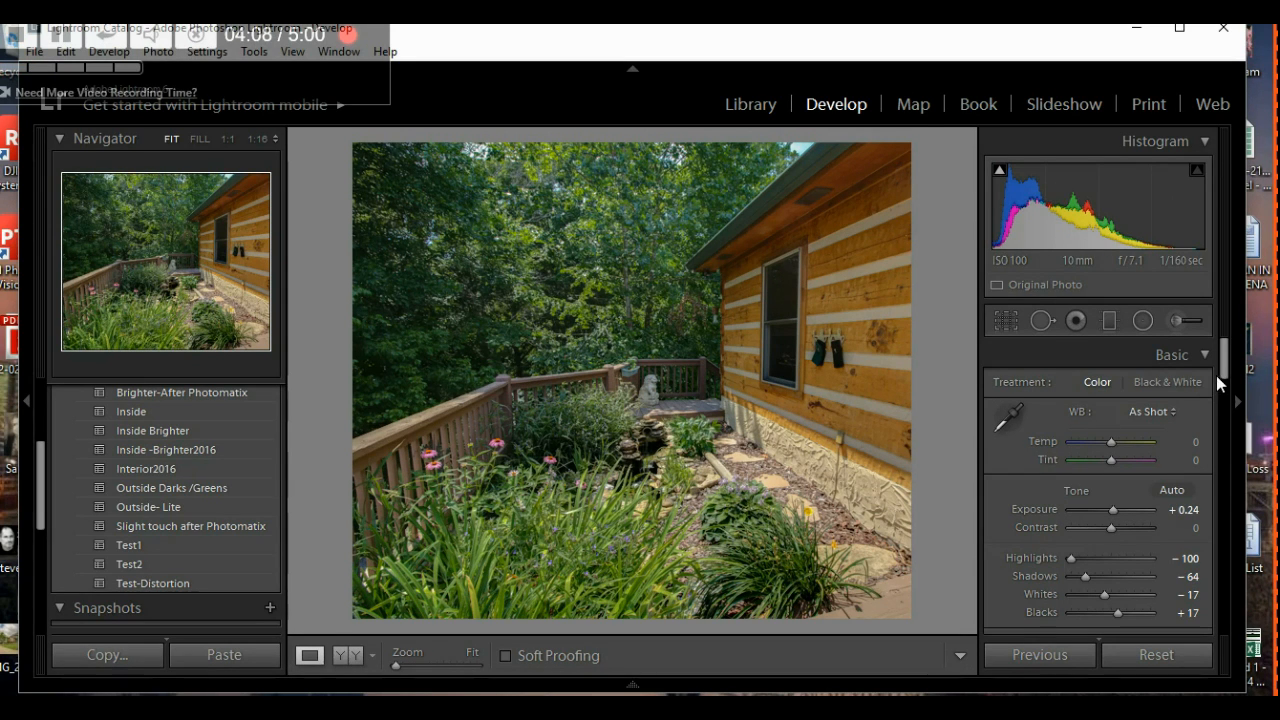
left_click_drag(1222, 378, 1215, 418)
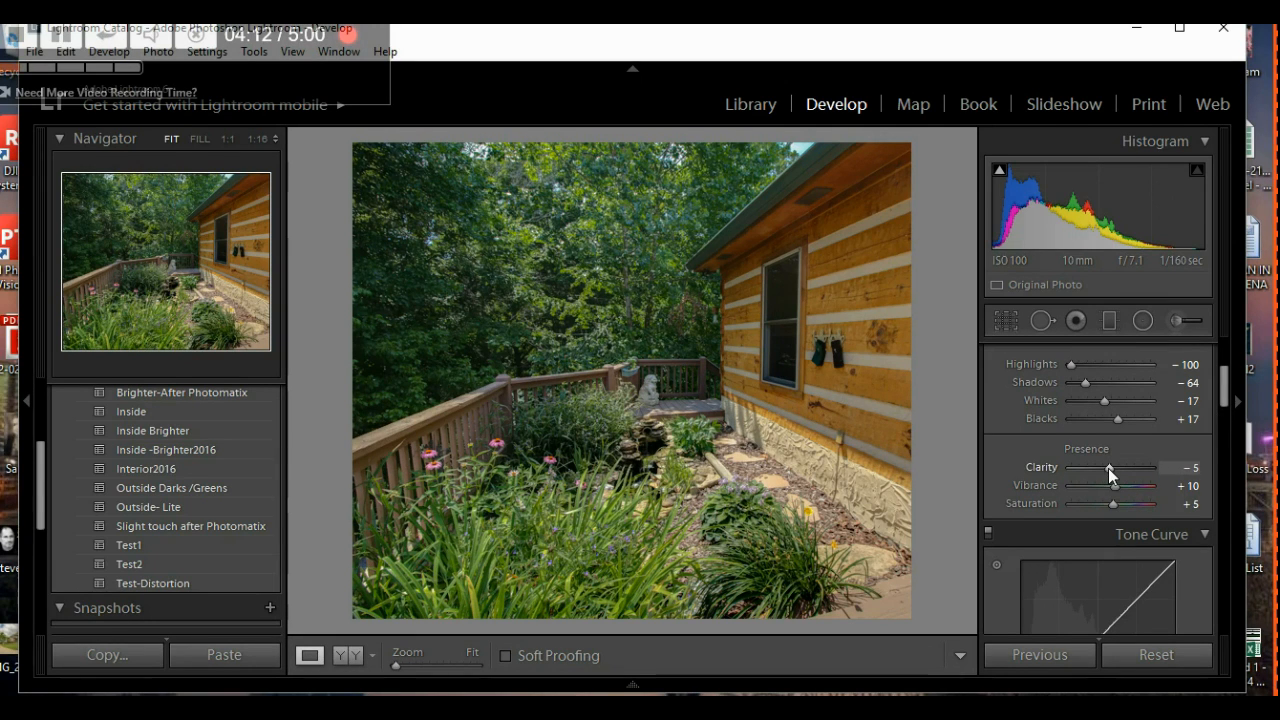
- Set the deck photo's Clarity to +24 and Saturation to +17
key("Up")
key("Up")
key("Up")
key("Up")
key("Up")
key("Up")
key("Up")
key("Up")
key("Up")
key("Up")
key("Up")
key("Up")
key("Up")
key("Up")
key("Up")
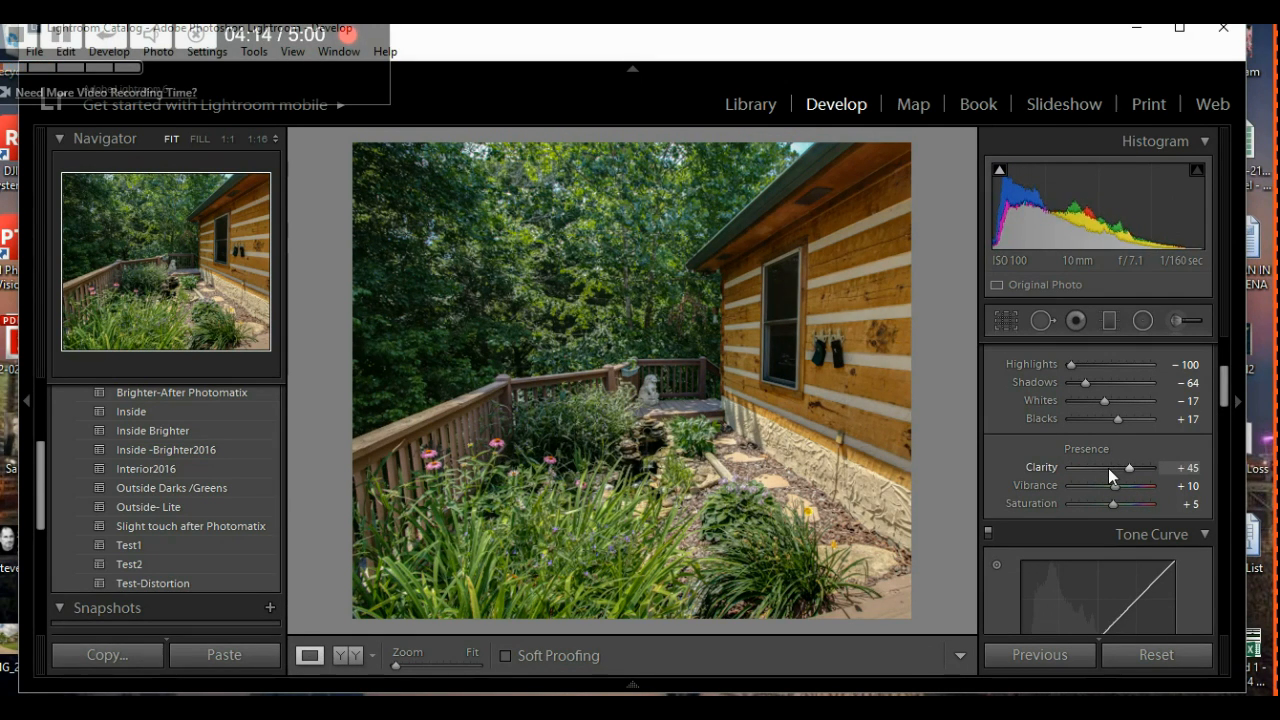
key("Up")
key("Up")
key("Up")
key("Up")
key("Up")
key("Up")
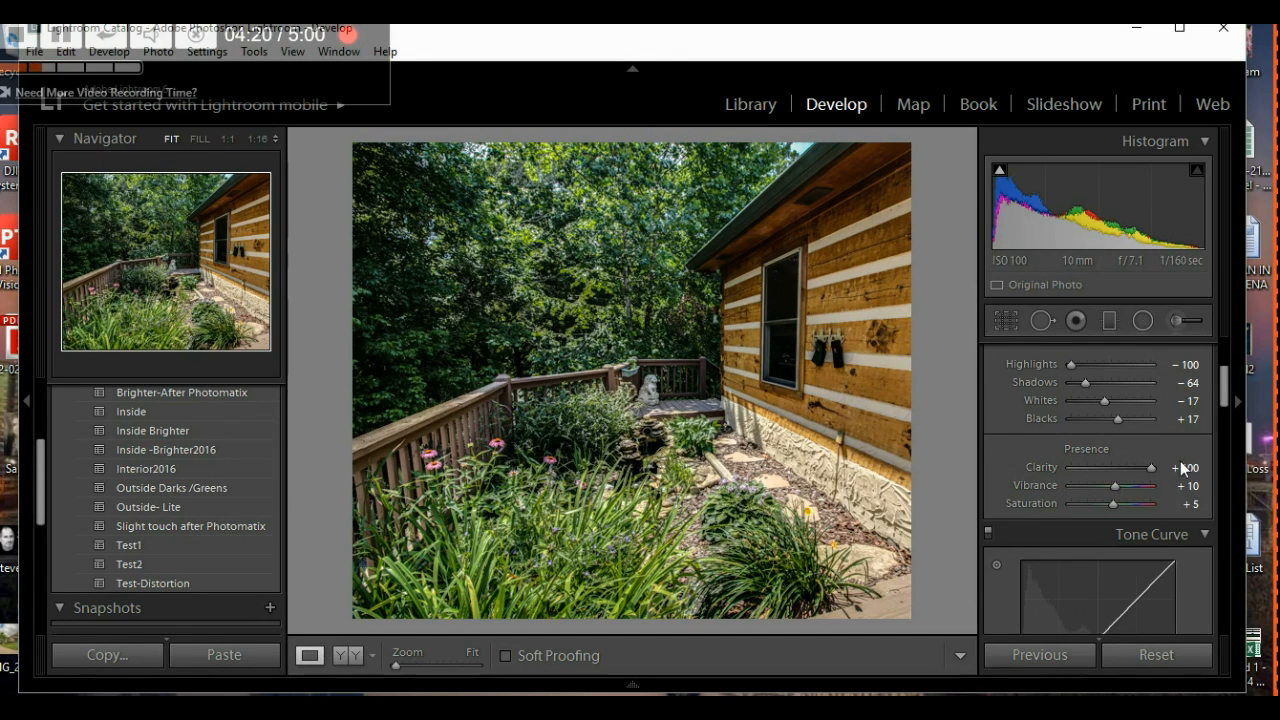
left_click_drag(1152, 470, 1122, 477)
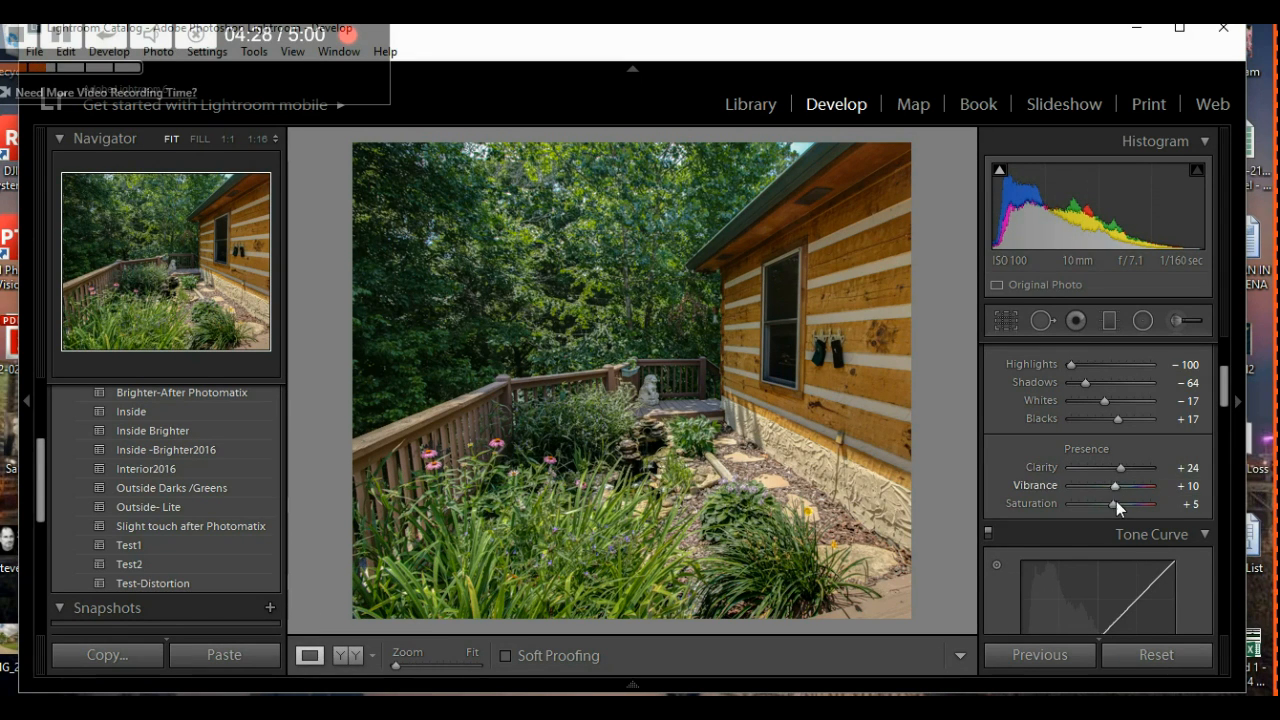
mouse_move(1113, 505)
left_mouse_down()
mouse_move(1136, 505)
mouse_move(1079, 502)
mouse_move(1119, 497)
left_mouse_up()
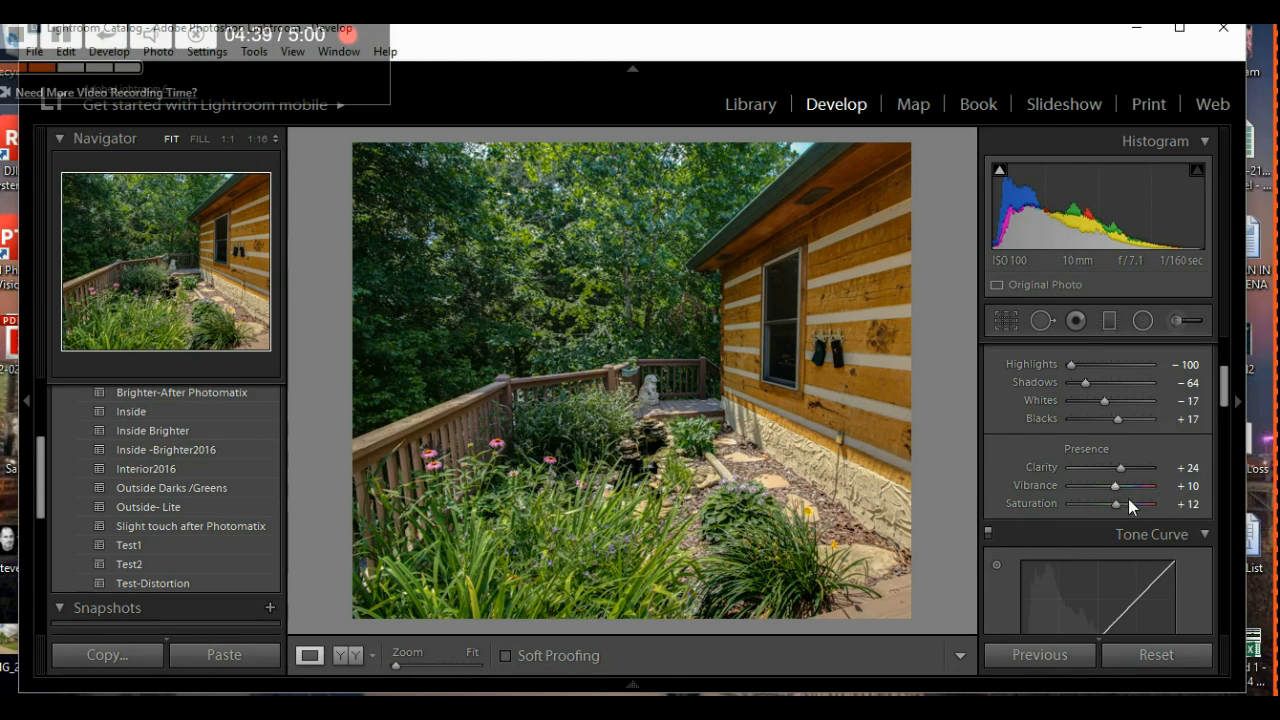
key("Up")
key("Up")
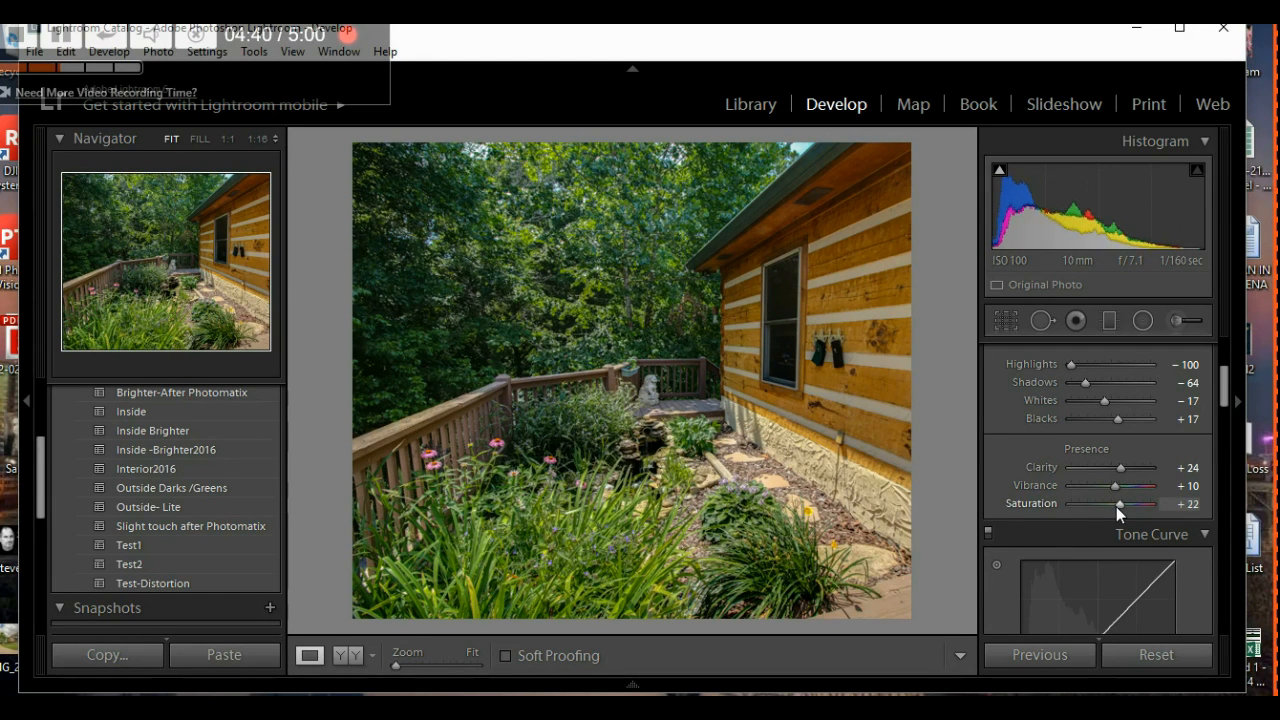
key("Down")
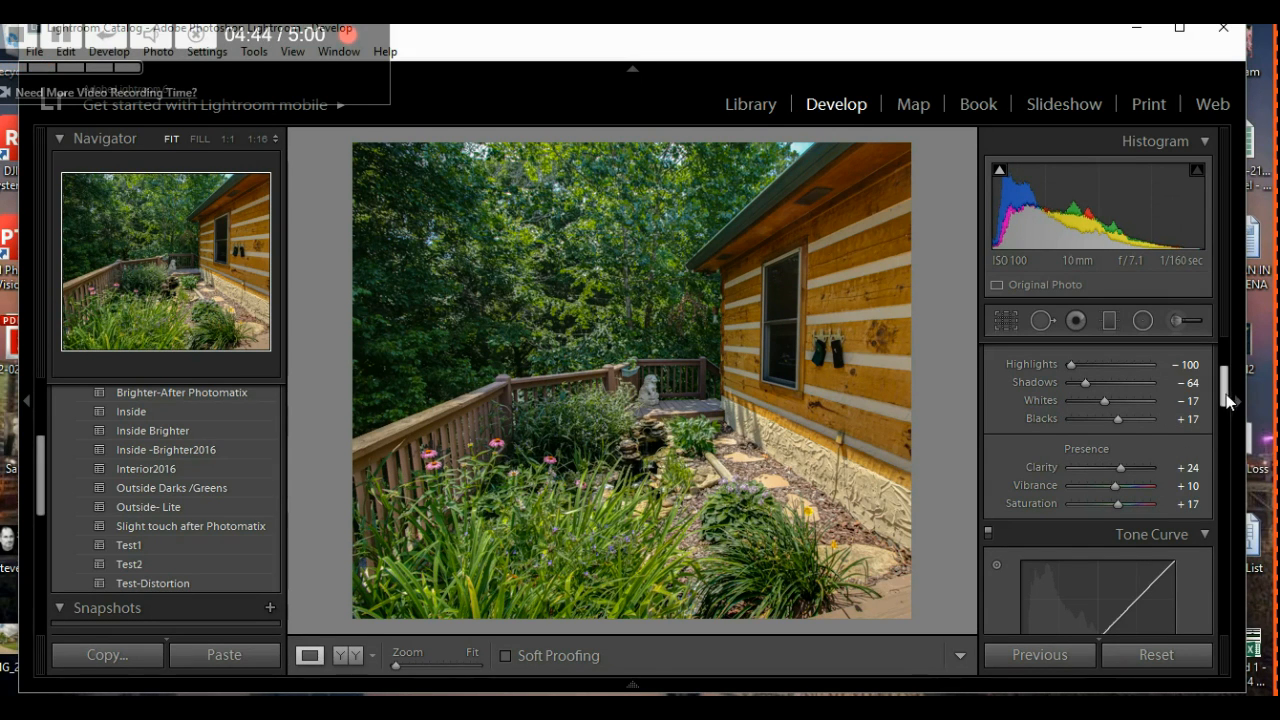
- Scroll down to show the deck photo's Tone Curve region sliders and HSL / Color / B&W panel
left_click_drag(1225, 400, 1229, 445)
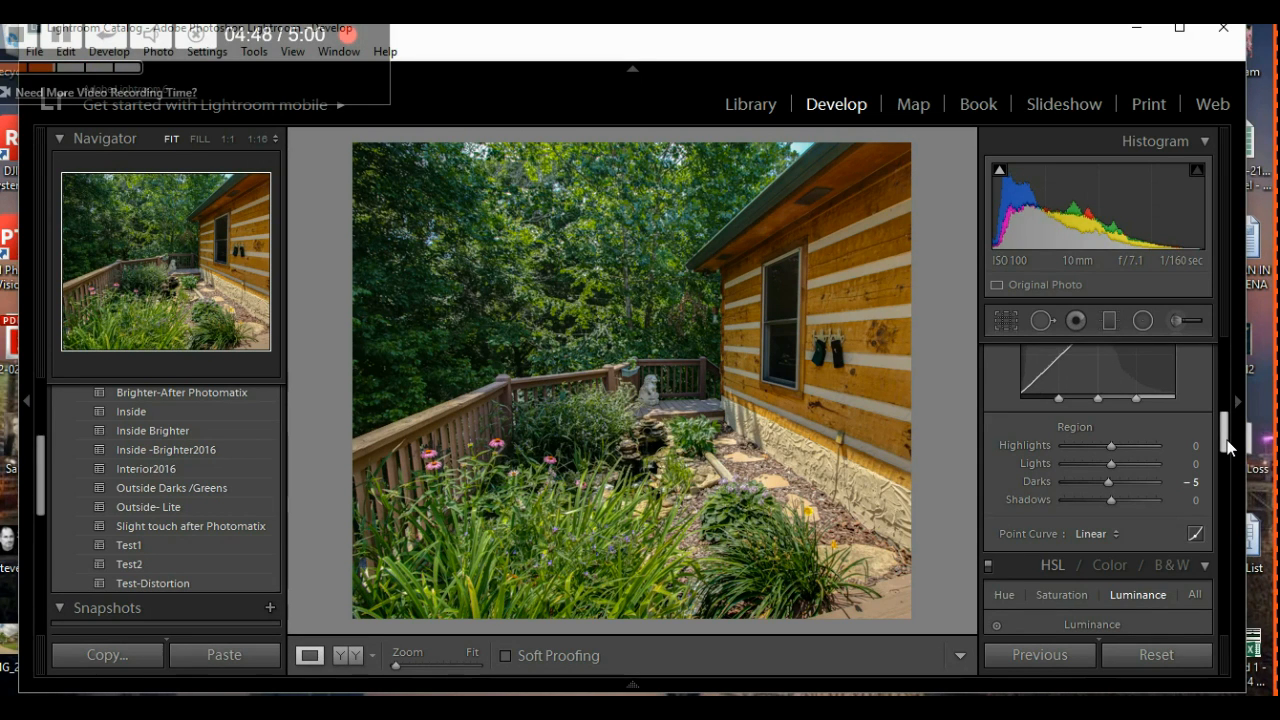
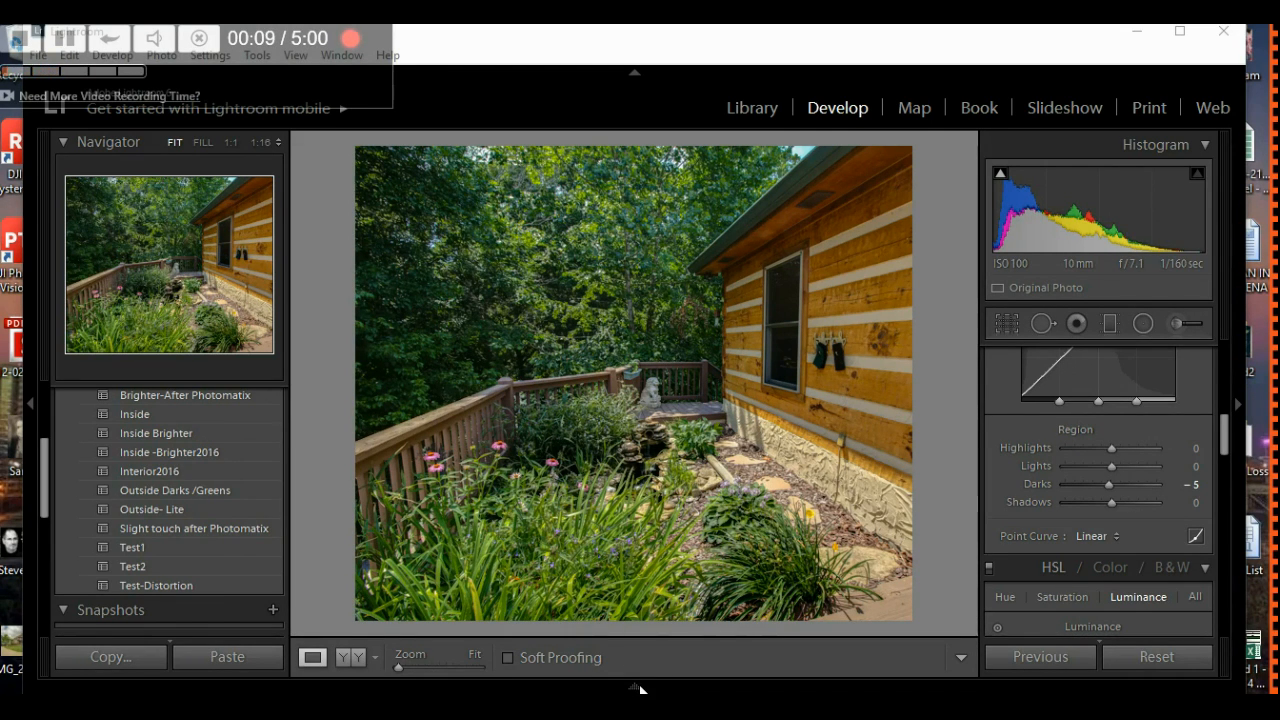
- Reveal the Filmstrip of 120 thumbnails and scroll it right to the later interior garage shots
left_click(636, 688)
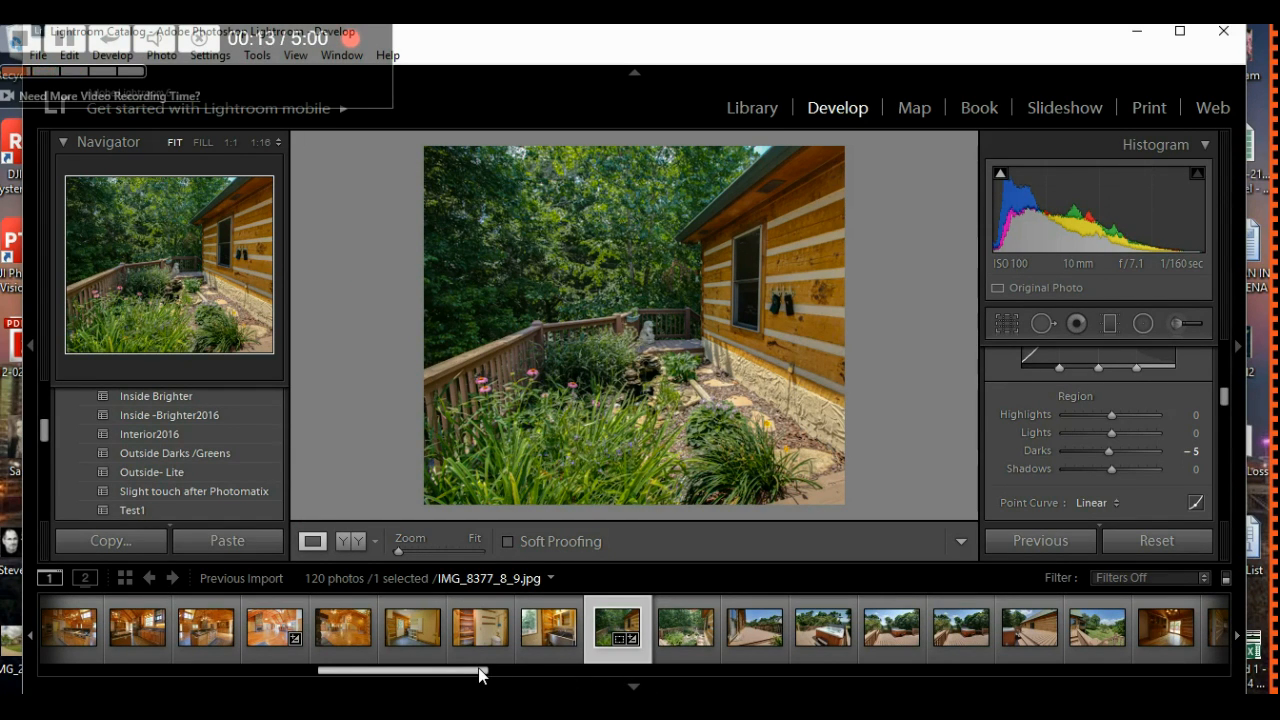
left_click_drag(479, 677, 677, 672)
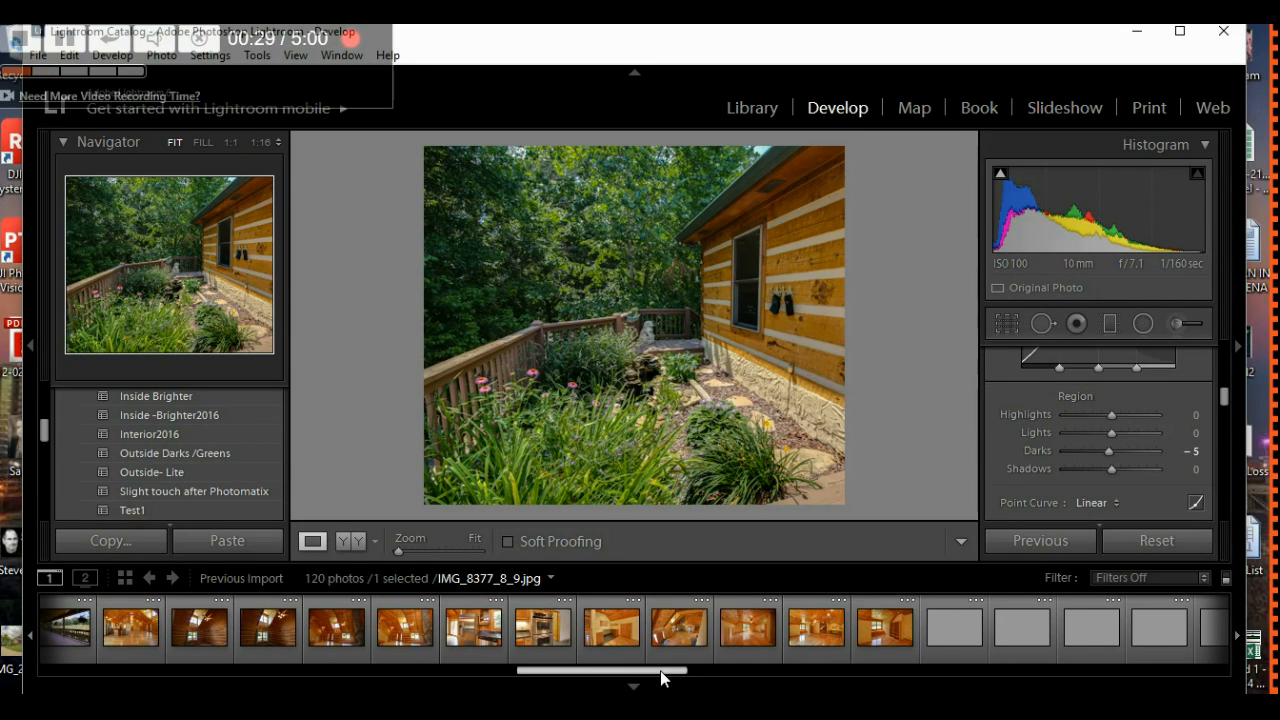
left_click_drag(660, 670, 760, 686)
- Open the empty garage photo IMG_8482_3_4 and apply the Interior2016 preset
left_click(884, 634)
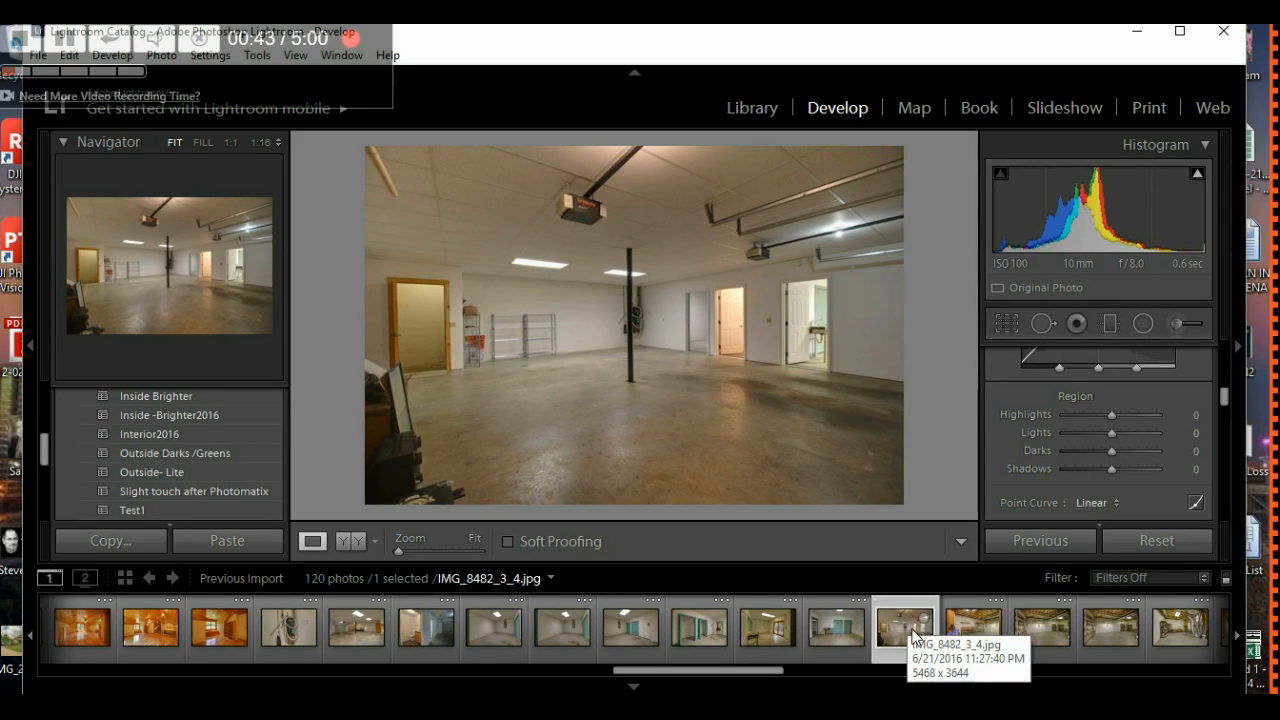
left_click(179, 435)
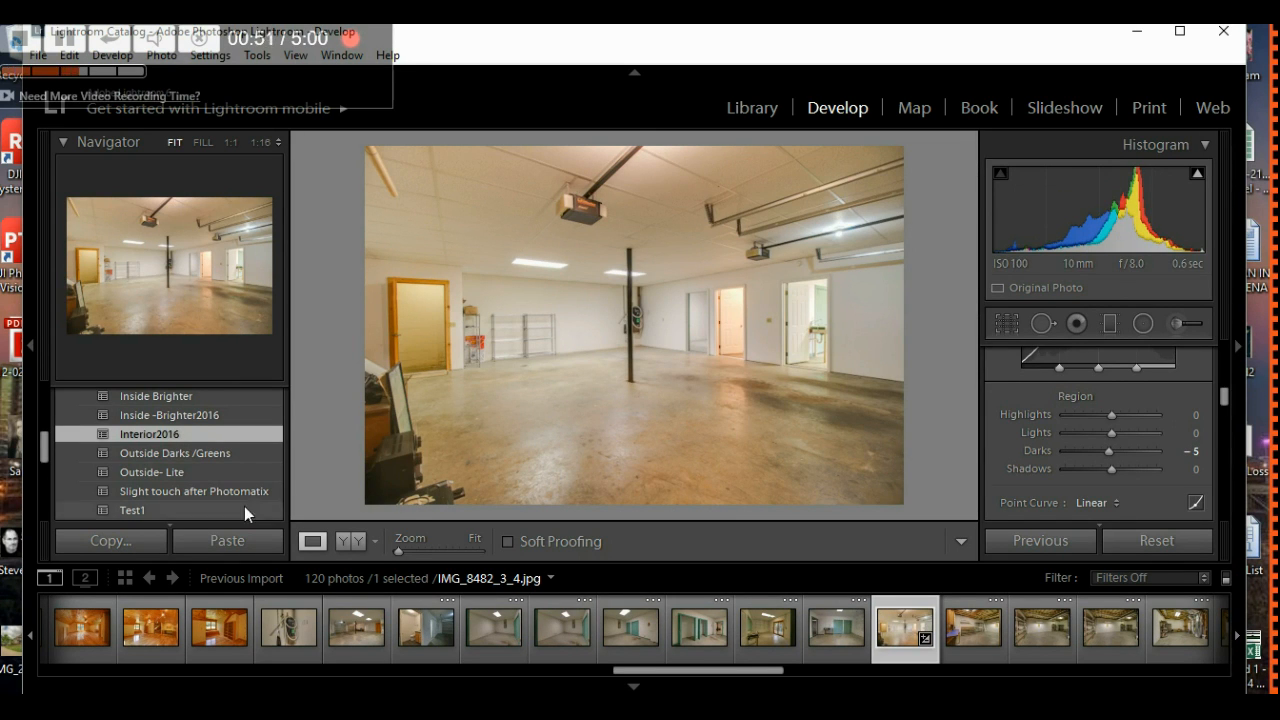
scroll(204, 477, "up", 3)
scroll(229, 461, "up", 5)
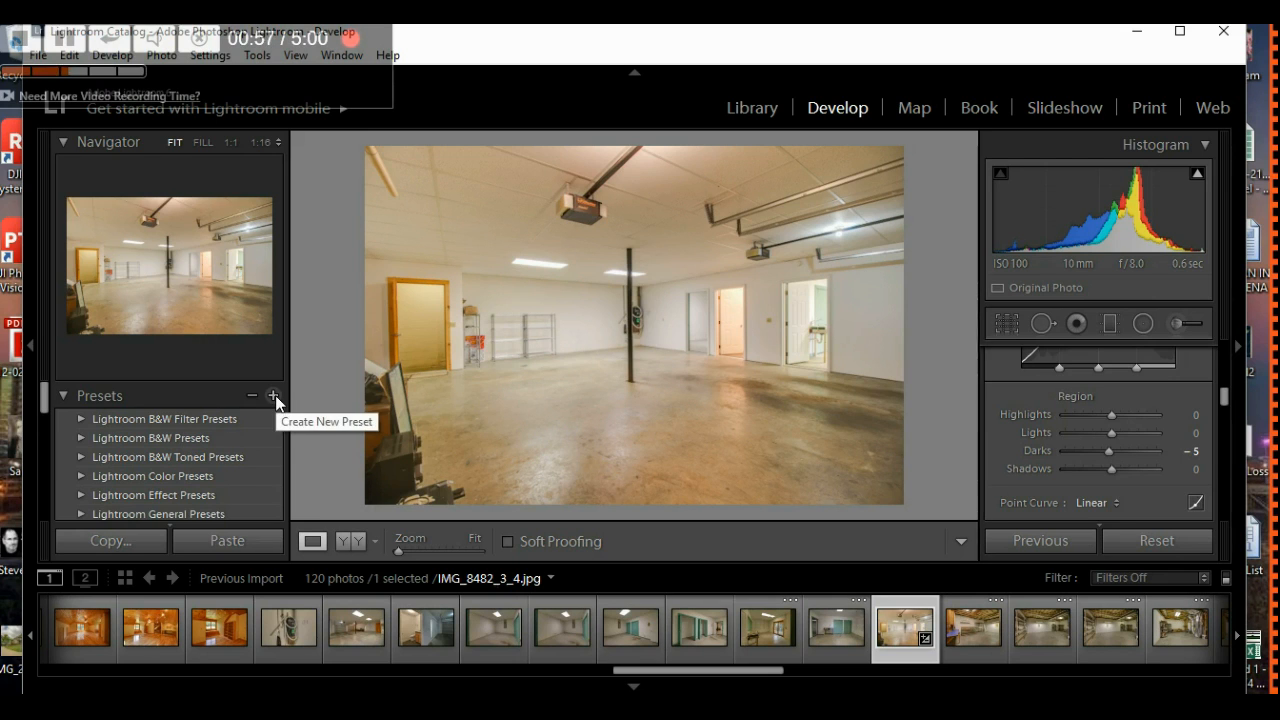
scroll(229, 466, "down", 6)
scroll(229, 466, "down", 5)
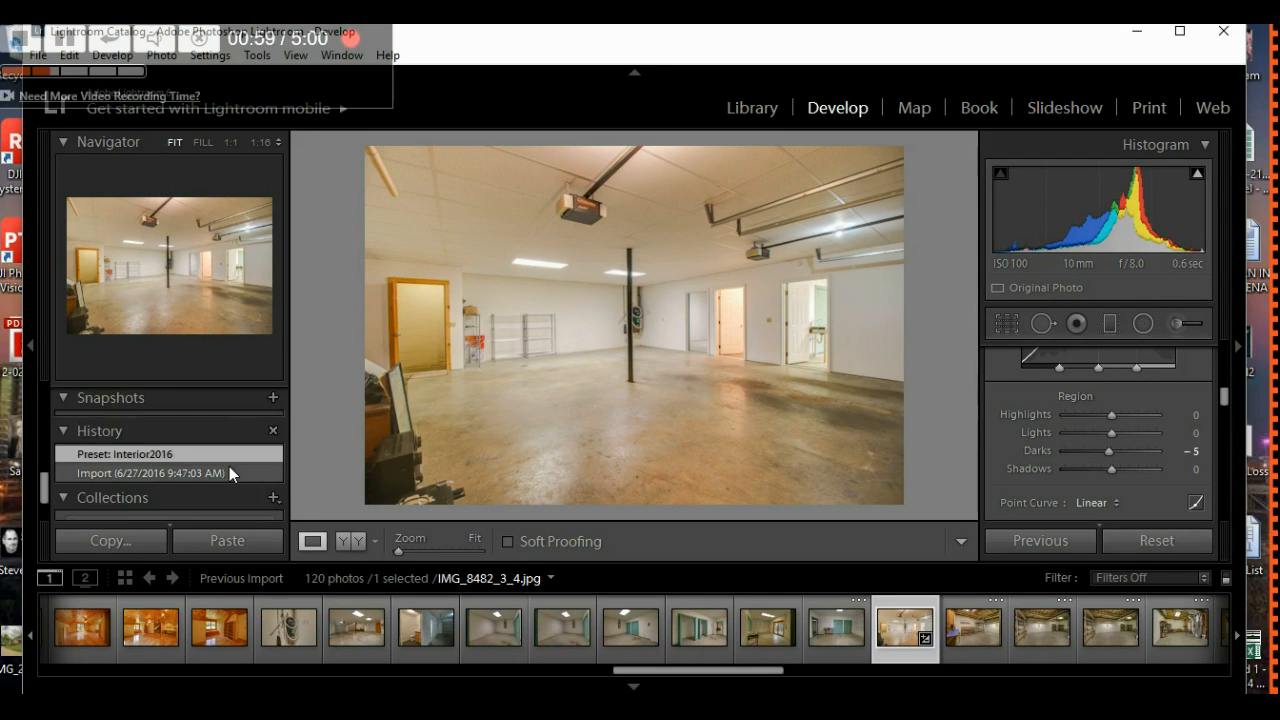
scroll(229, 466, "up", 5)
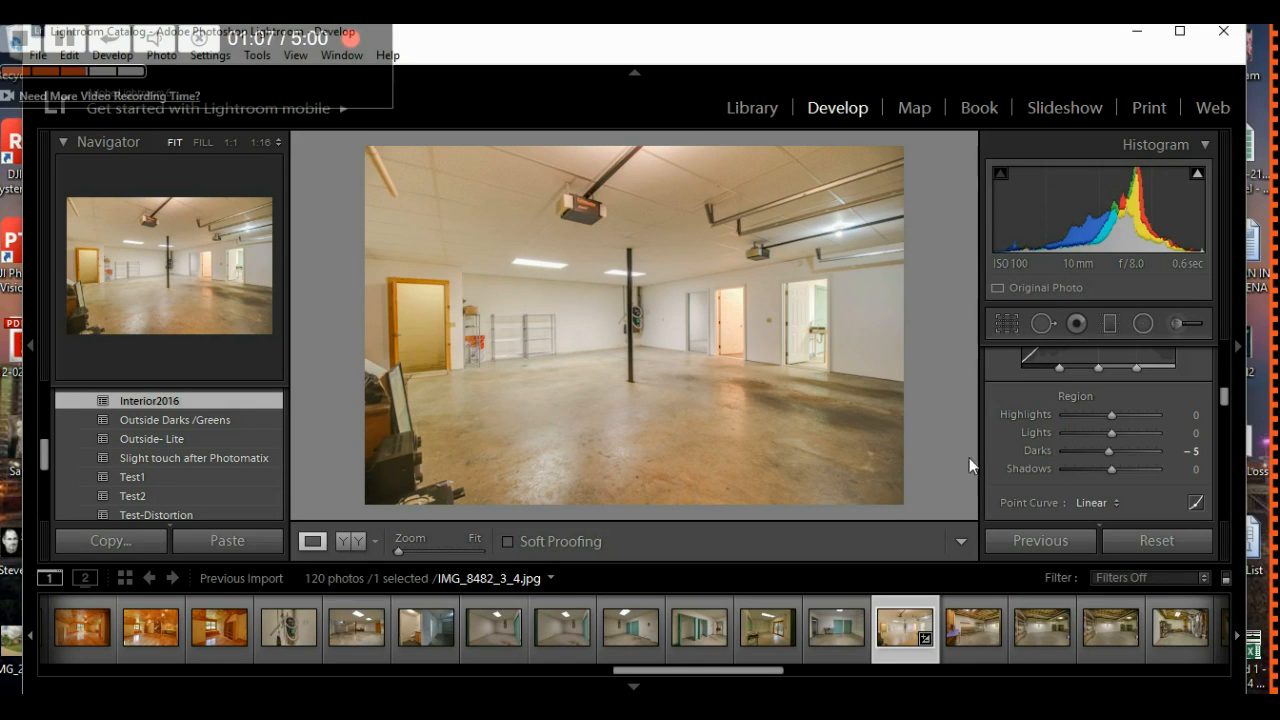
scroll(1046, 456, "up", 5)
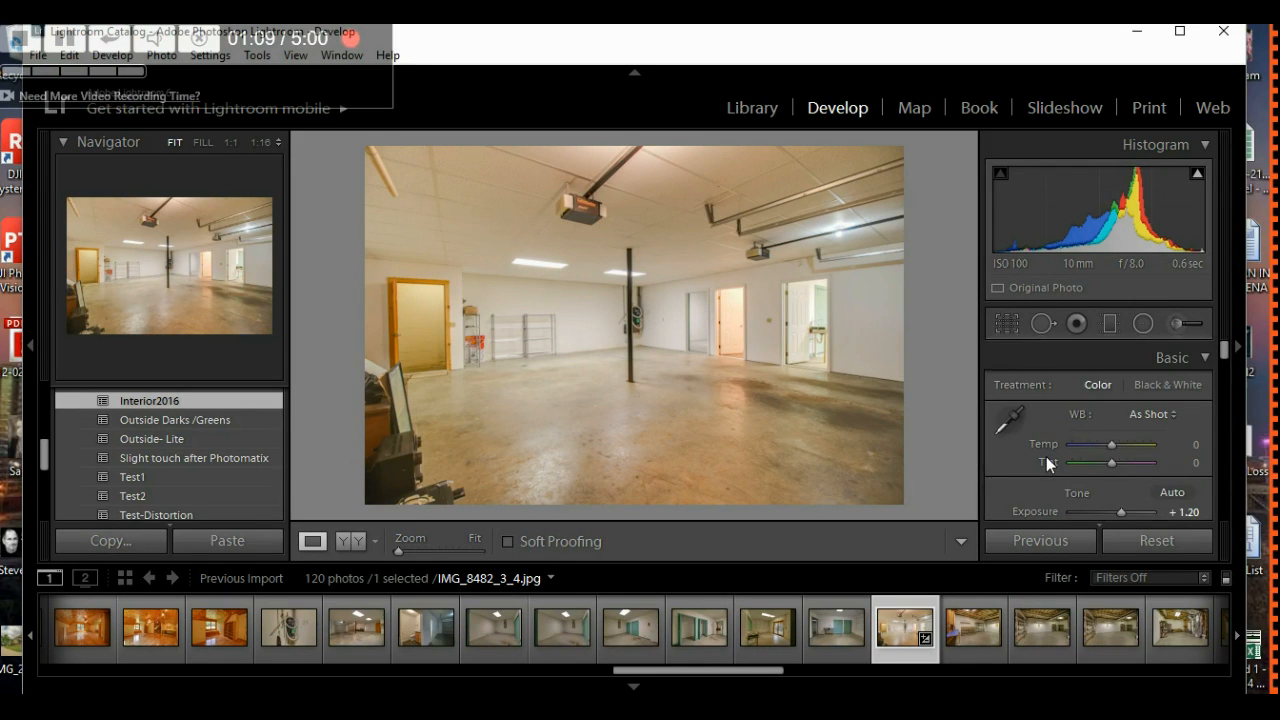
scroll(1046, 456, "down", 2)
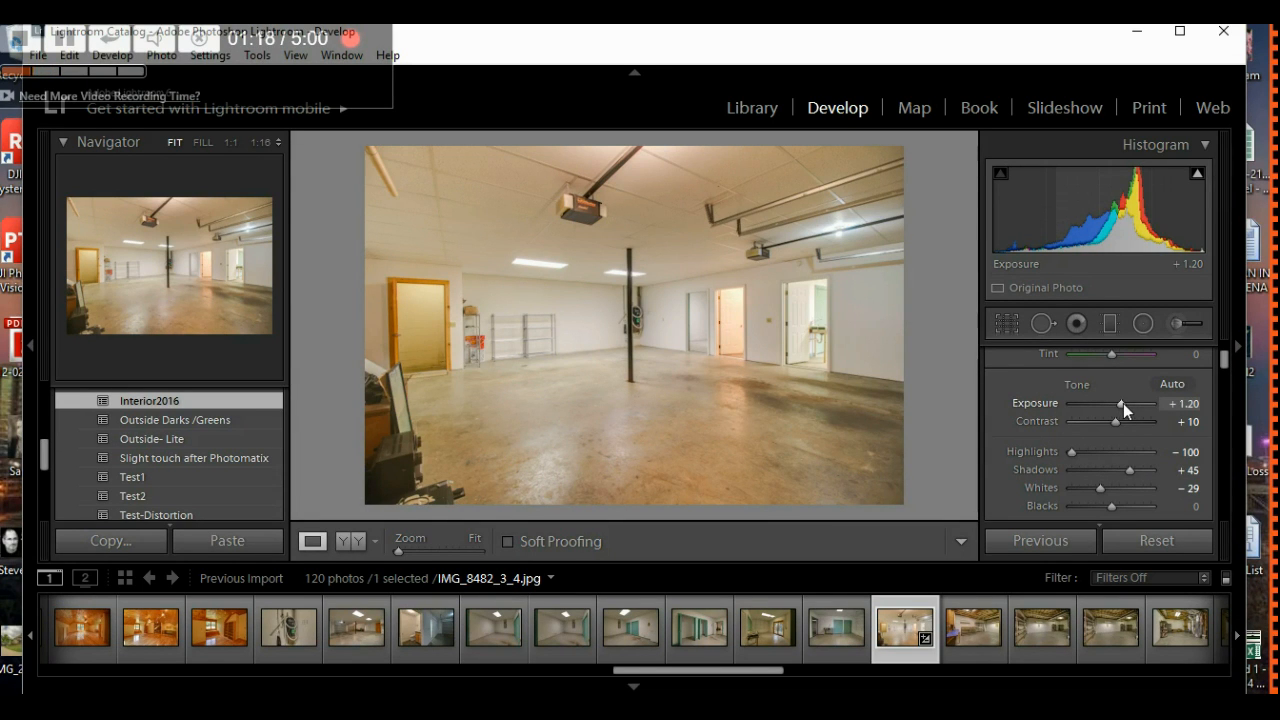
- Set the garage photo's Exposure to +0.80 and Shadows to +100
key("Down")
key("Down")
key("Down")
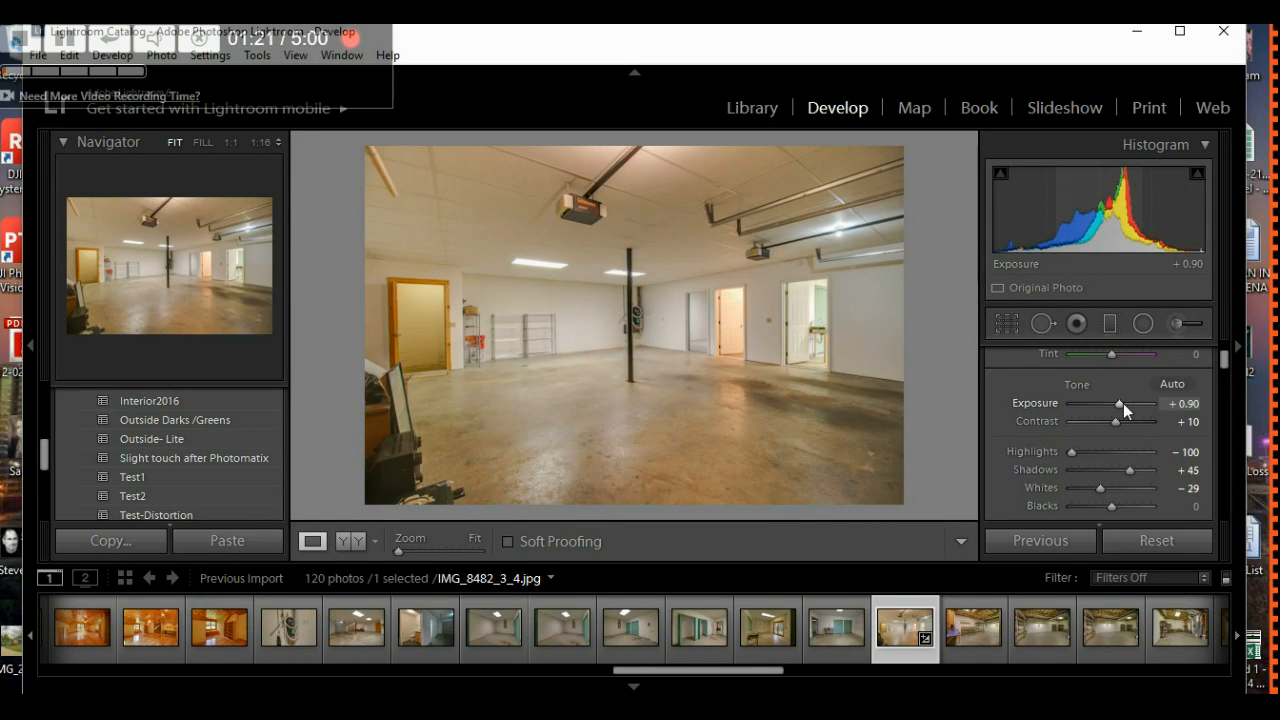
key("Down")
key("Down")
key("Down")
key("Down")
key("Up")
key("Up")
key("Up")
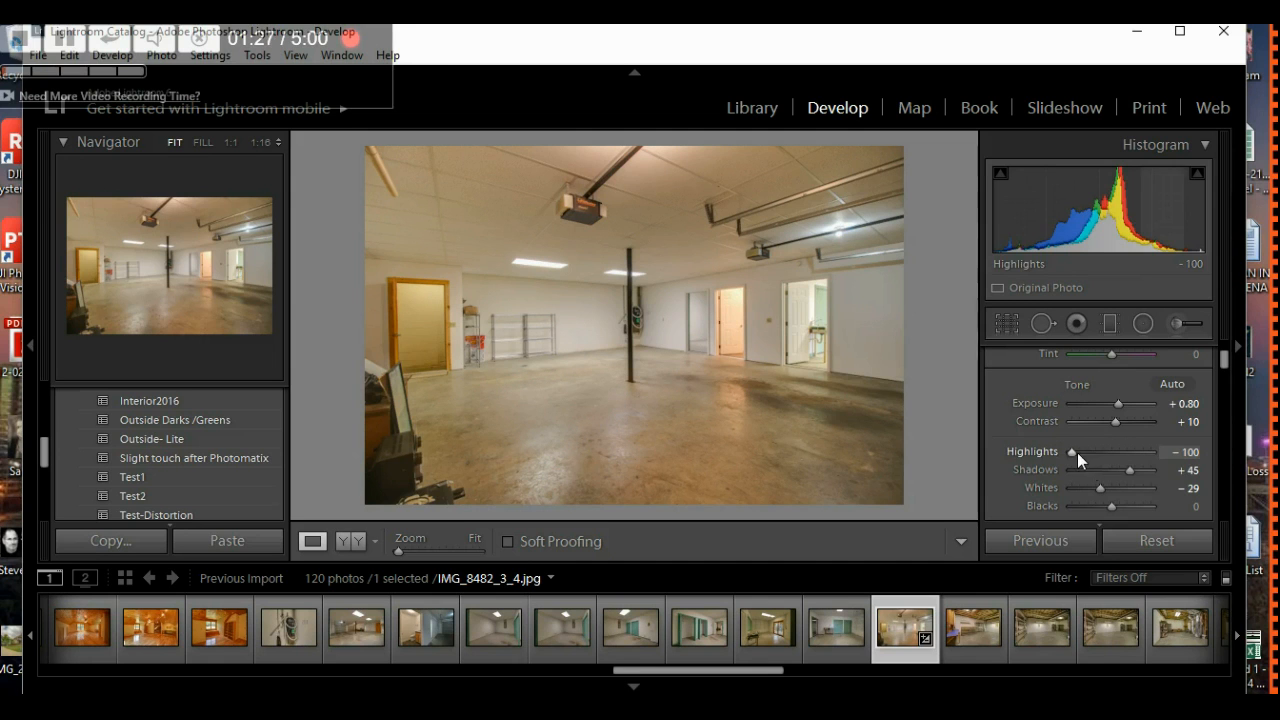
left_click_drag(1130, 472, 1163, 467)
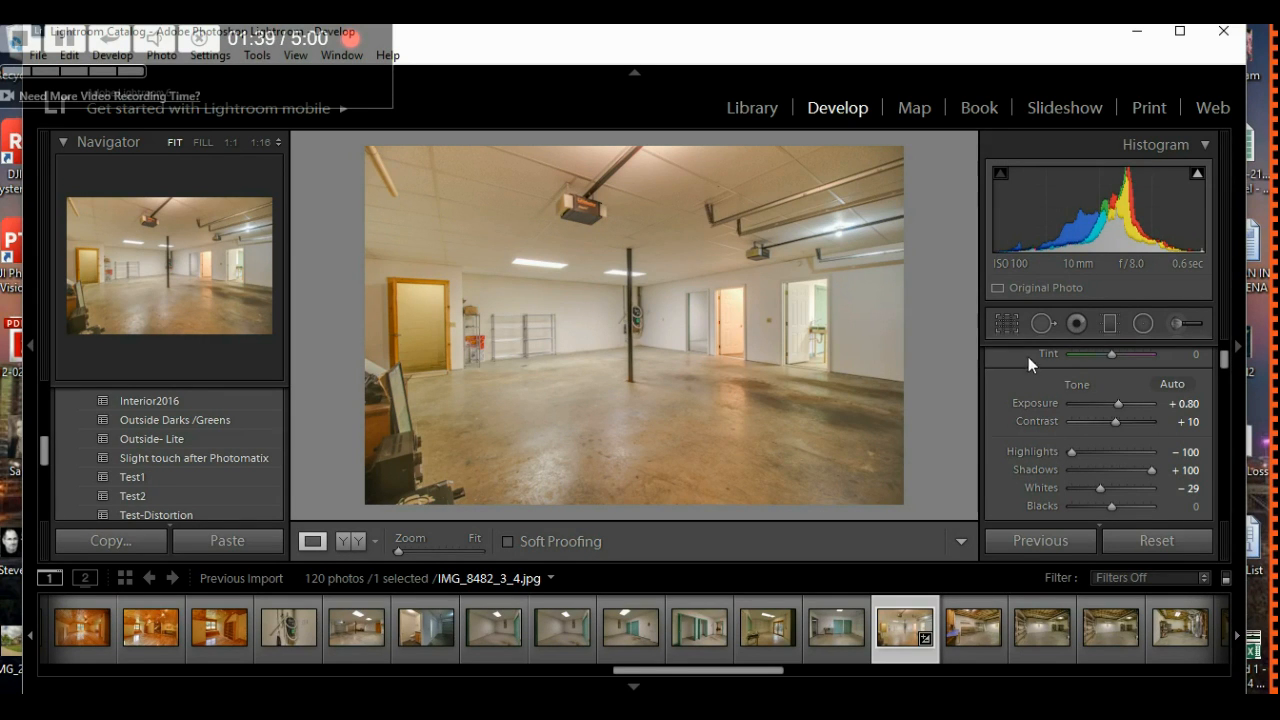
- Test the garage photo's straighten angle in Crop & Straighten, leaving it level
left_click(1005, 324)
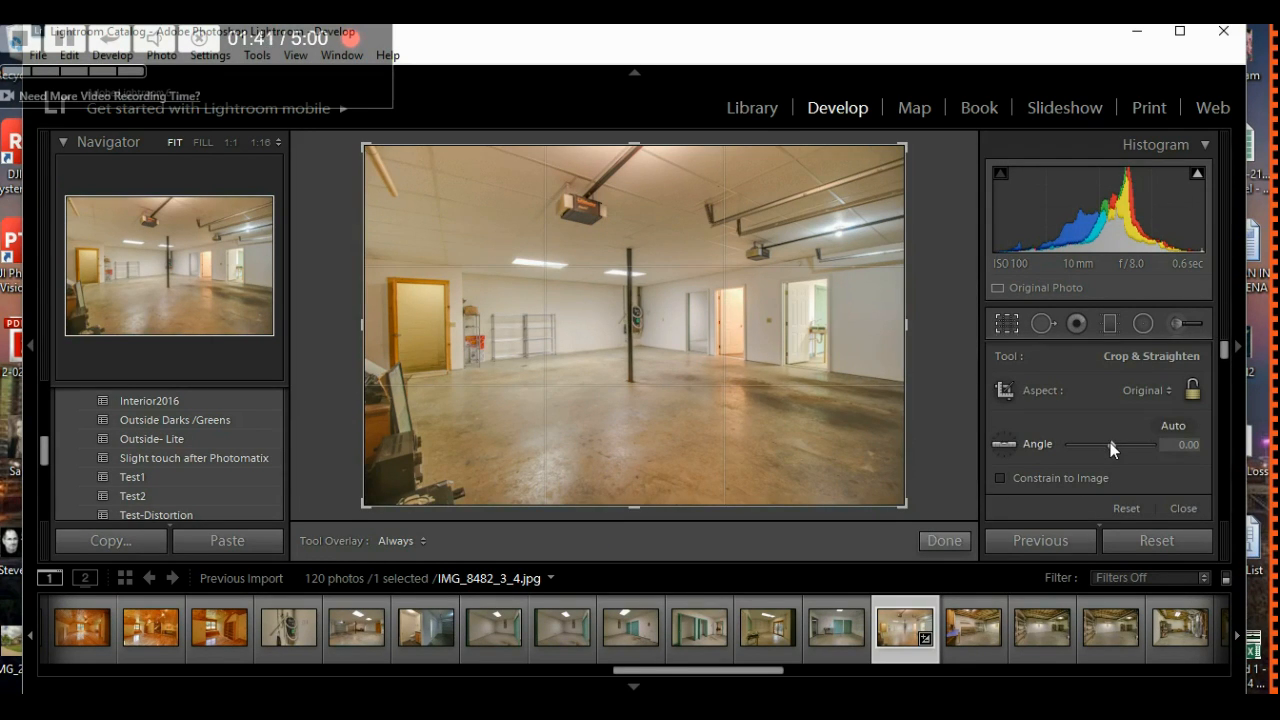
left_click_drag(1110, 442, 1110, 442)
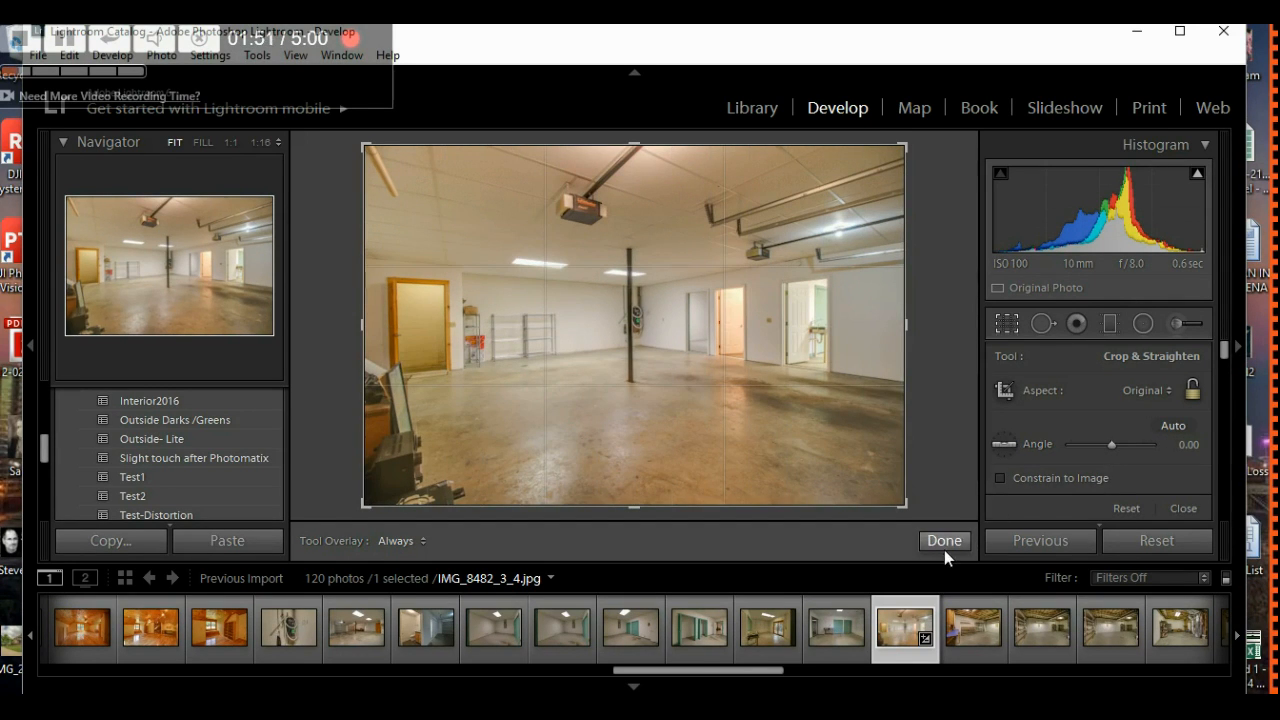
left_click(944, 544)
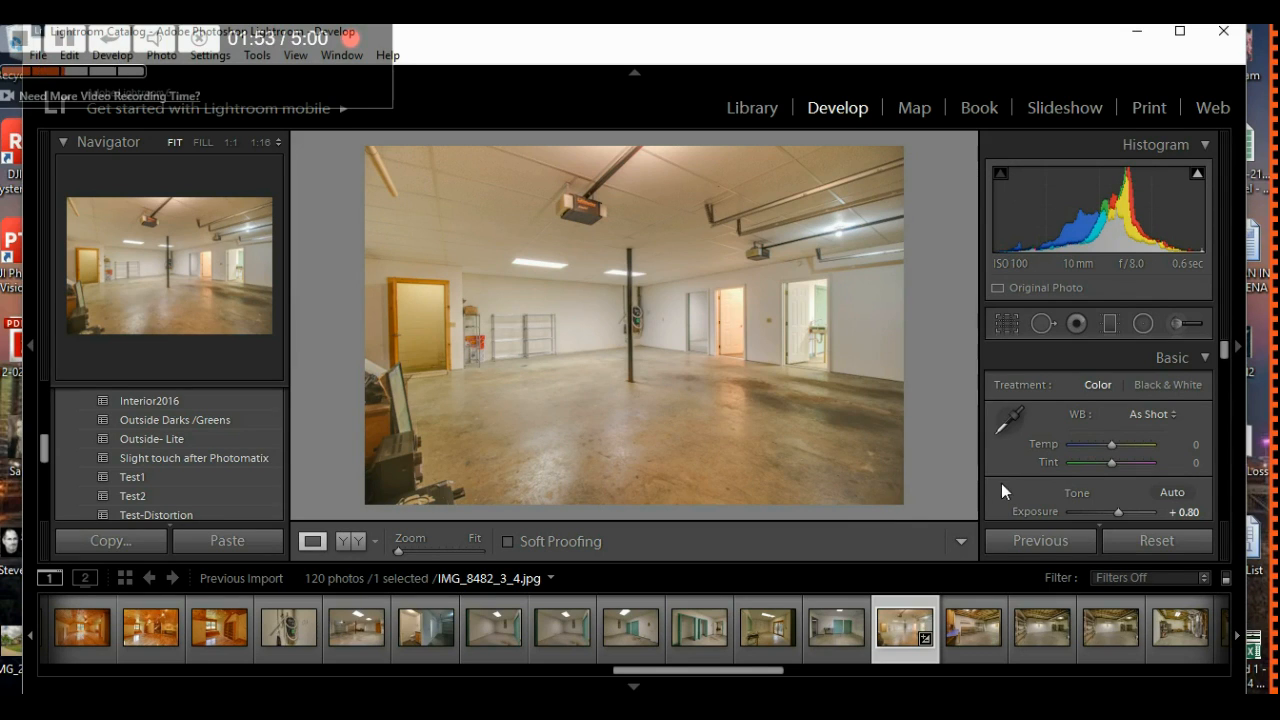
- Move on to the next photo, the workshop interior IMG_8485_6_7
scroll(1004, 479, "down", 6)
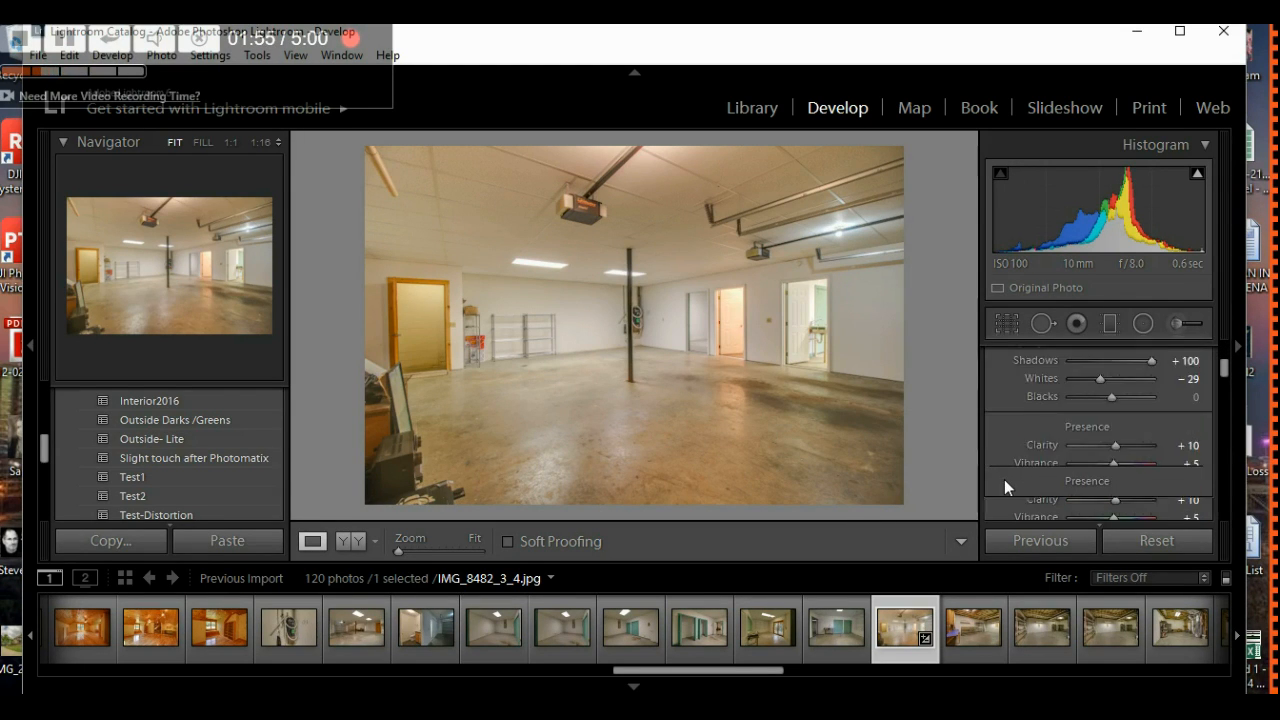
scroll(1003, 433, "down", 3)
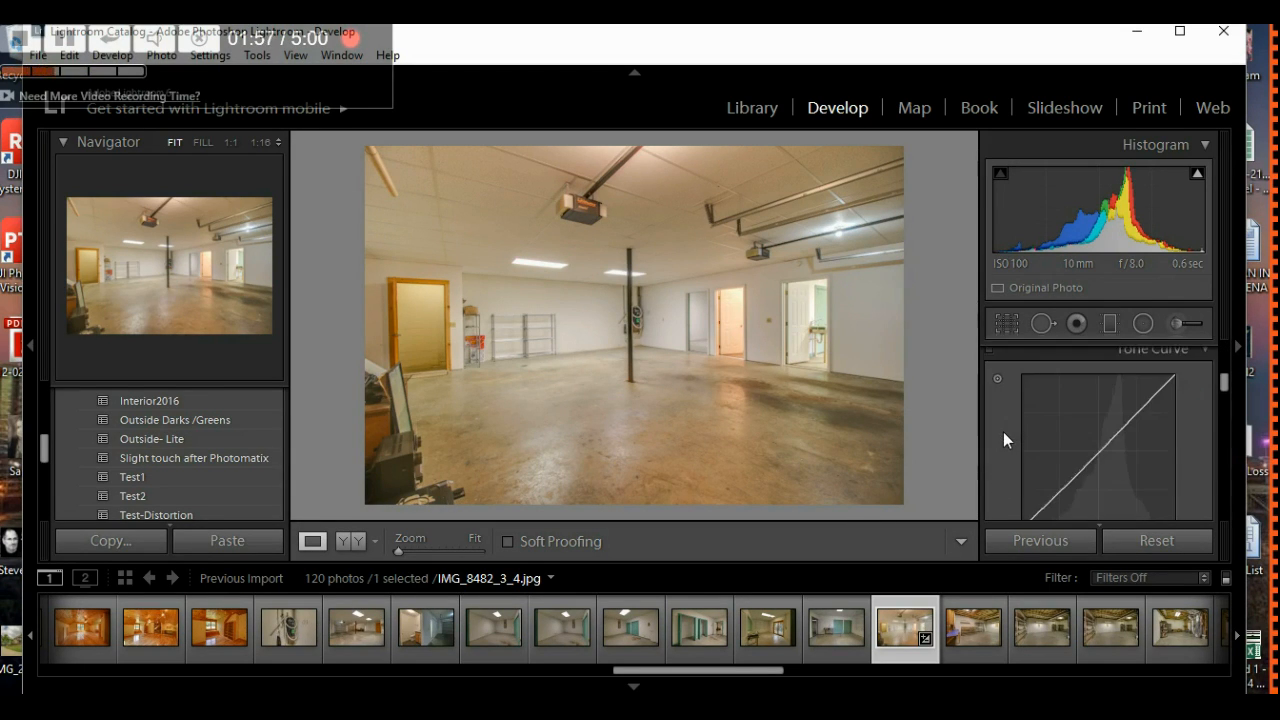
scroll(1003, 438, "down", 2)
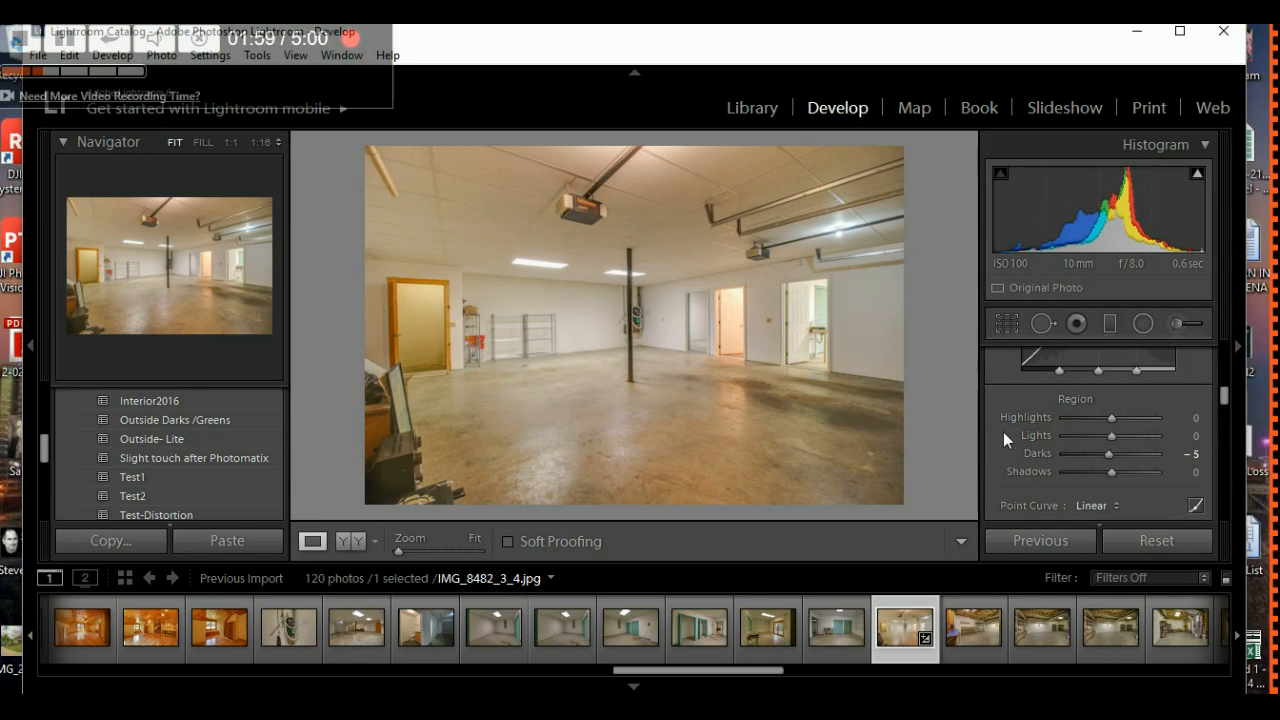
scroll(1003, 432, "down", 4)
scroll(1003, 432, "up", 8)
scroll(1003, 432, "up", 4)
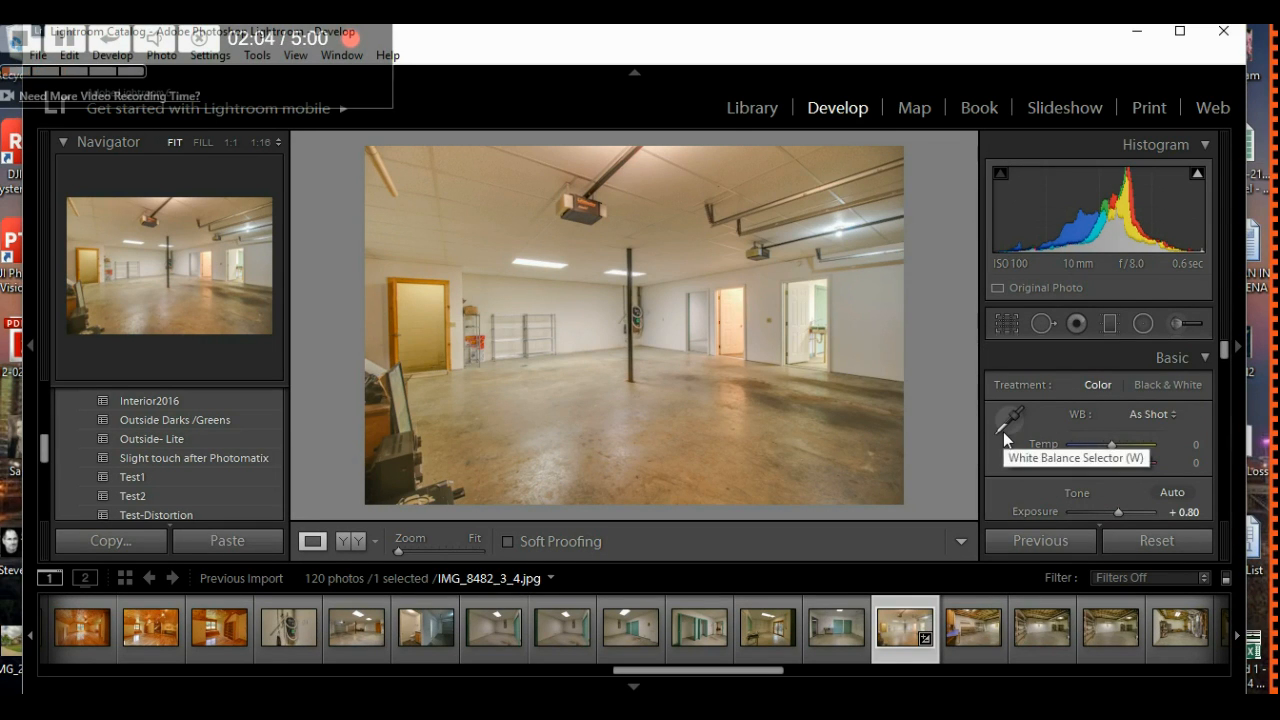
left_click(967, 612)
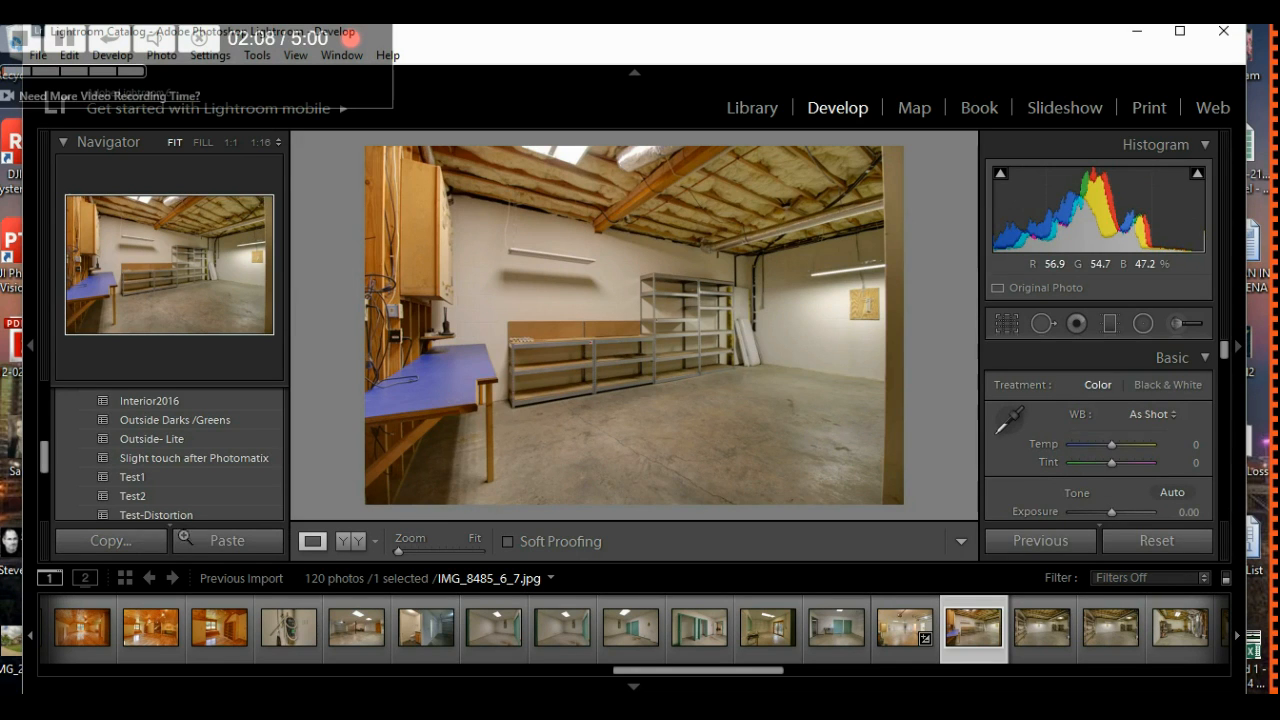
- Apply the Interior2016 preset to the workshop photo and set manual Distortion to +5
left_click(151, 401)
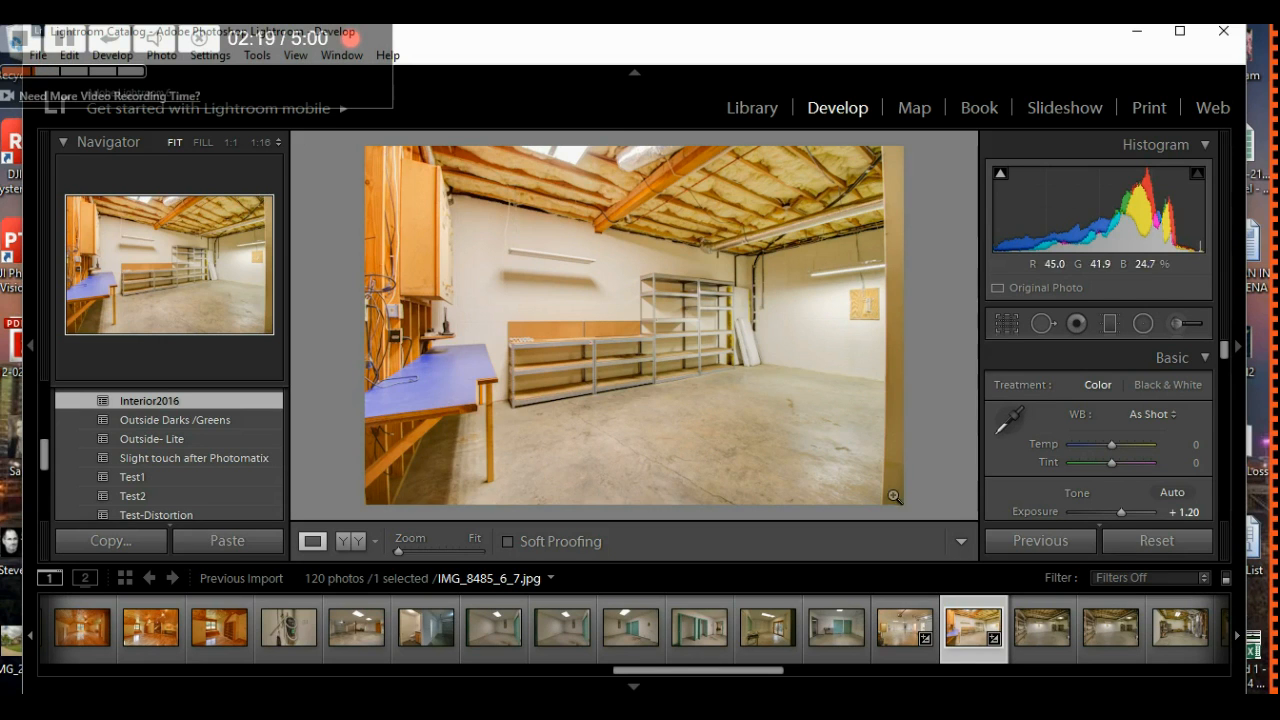
left_click_drag(1224, 354, 1229, 470)
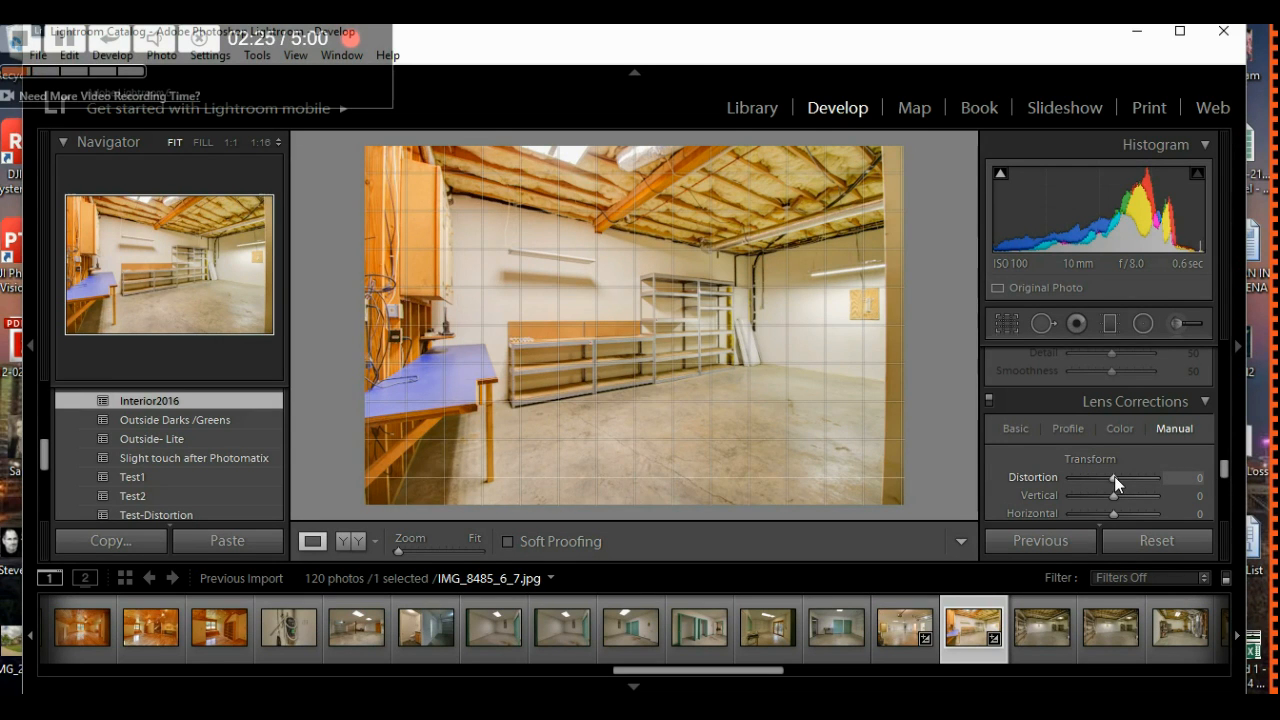
key("Up")
key("Up")
key("Up")
key("Up")
key("Up")
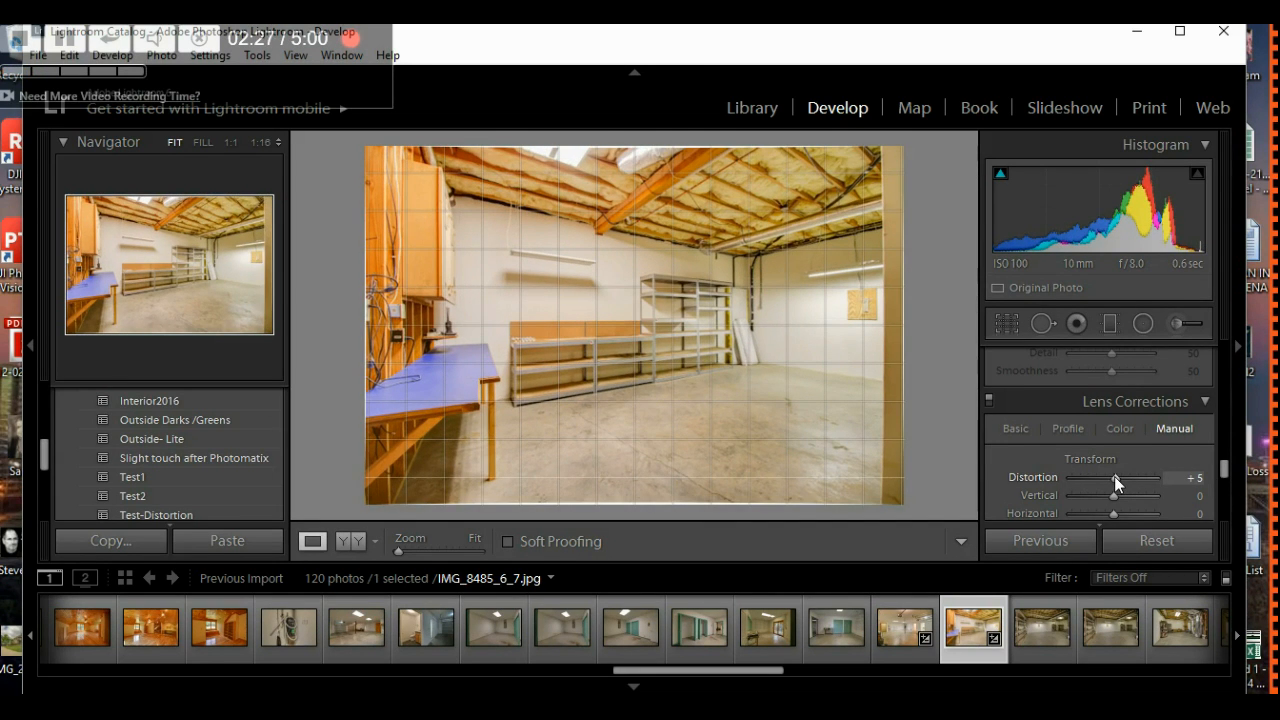
key("Up")
key("Up")
key("Up")
key("Up")
key("Up")
key("Down")
key("Down")
key("Down")
key("Down")
key("Down")
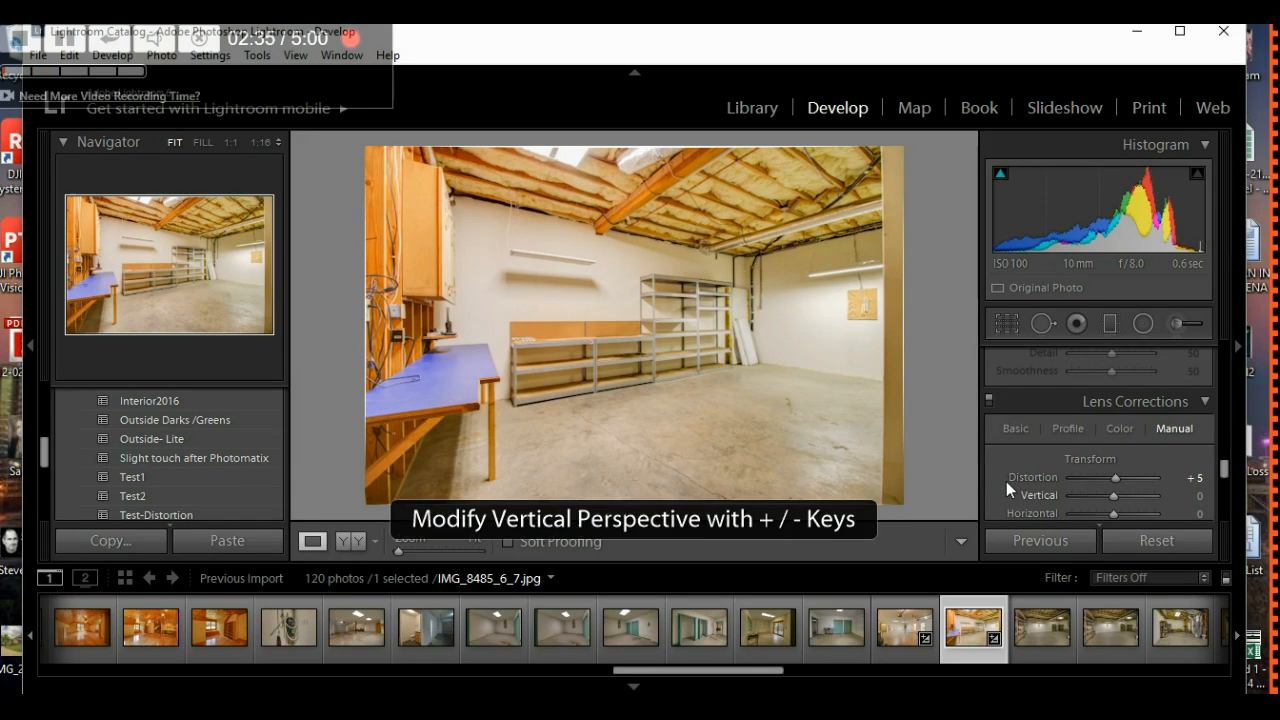
- Try several Vertical perspective values on the workshop photo, then reset Vertical to 0
scroll(1006, 481, "down", 1)
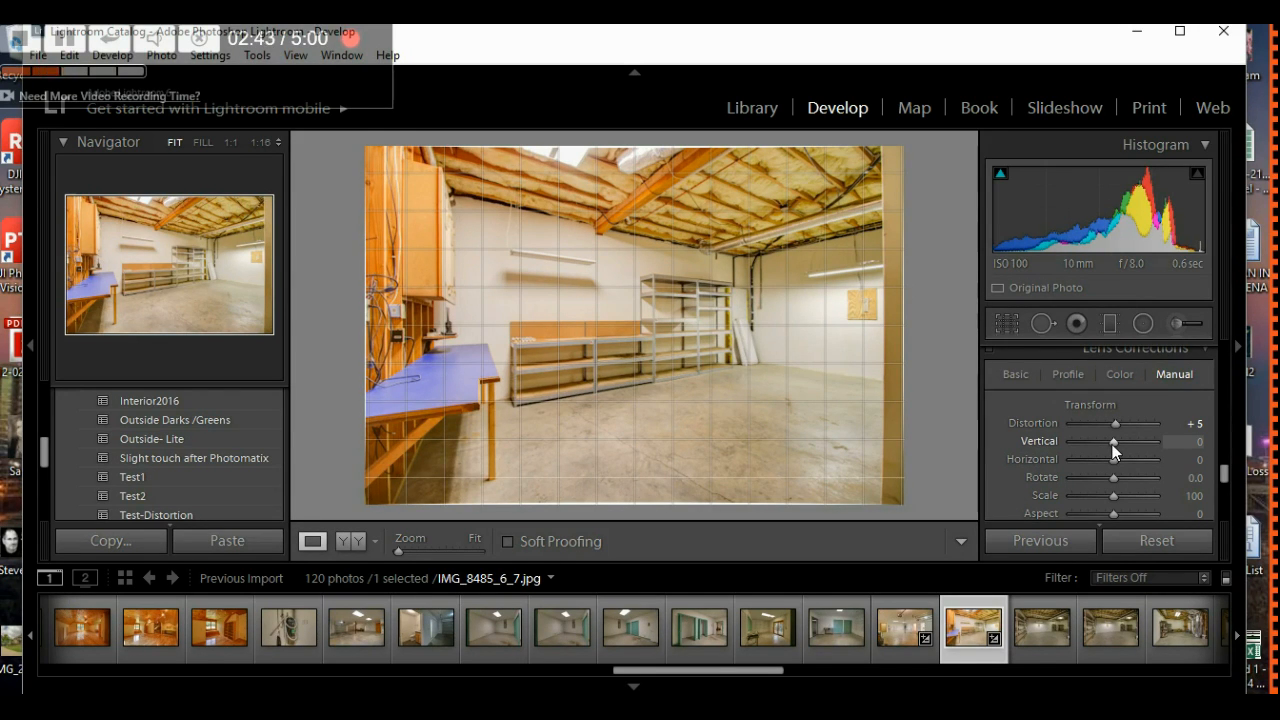
key("Up")
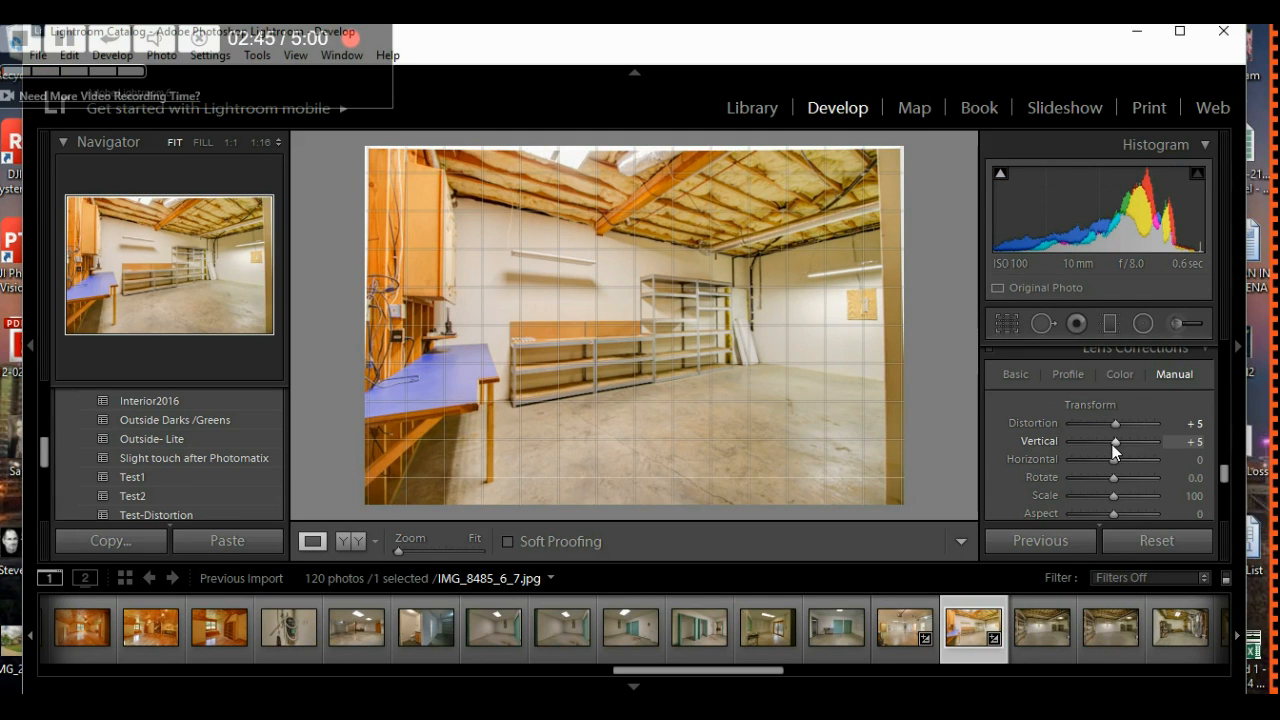
key("Up")
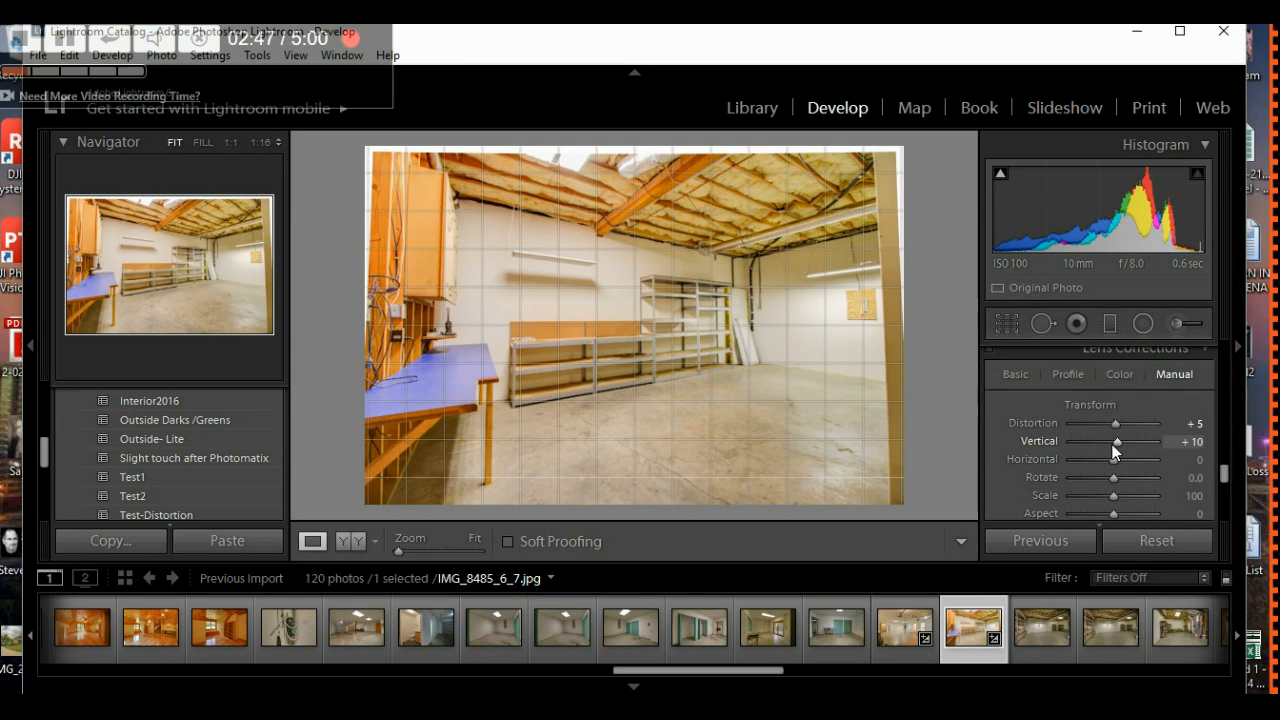
key("Up")
key("Down")
key("Down")
key("Down")
key("Down")
key("Down")
key("Down")
key("Down")
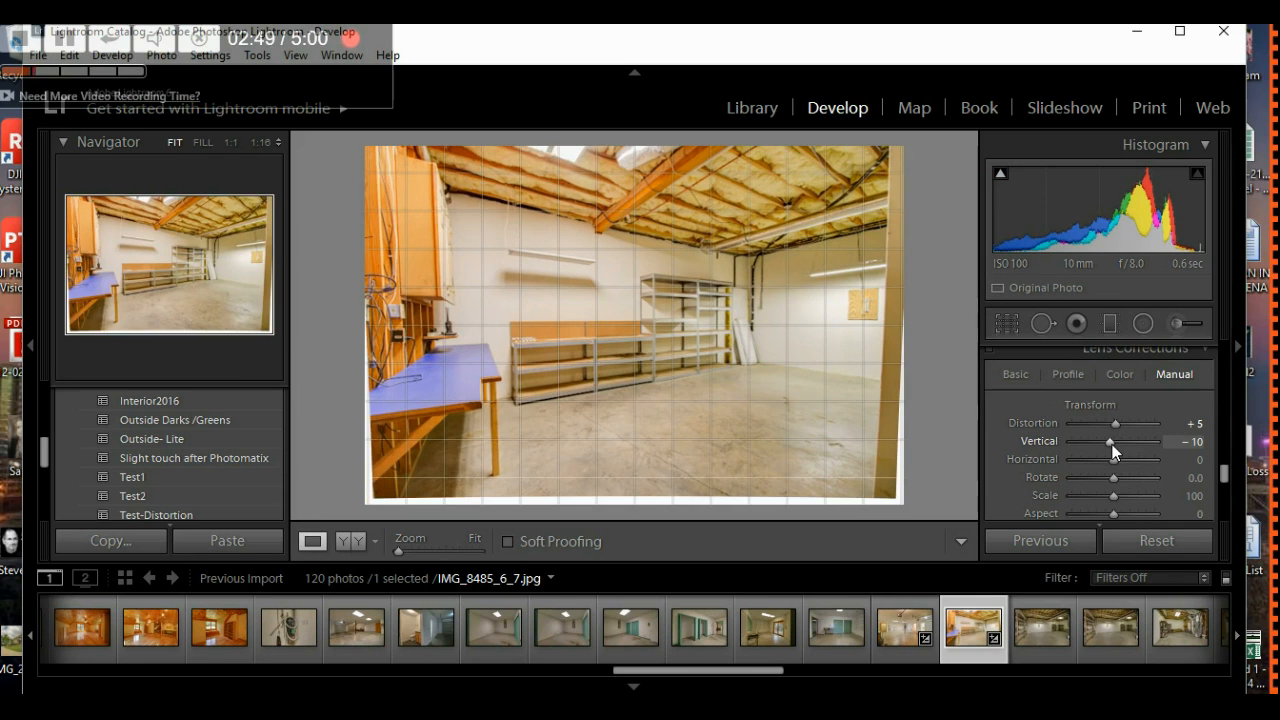
key("Up")
key("Up")
key("Up")
key("Up")
key("Up")
key("Up")
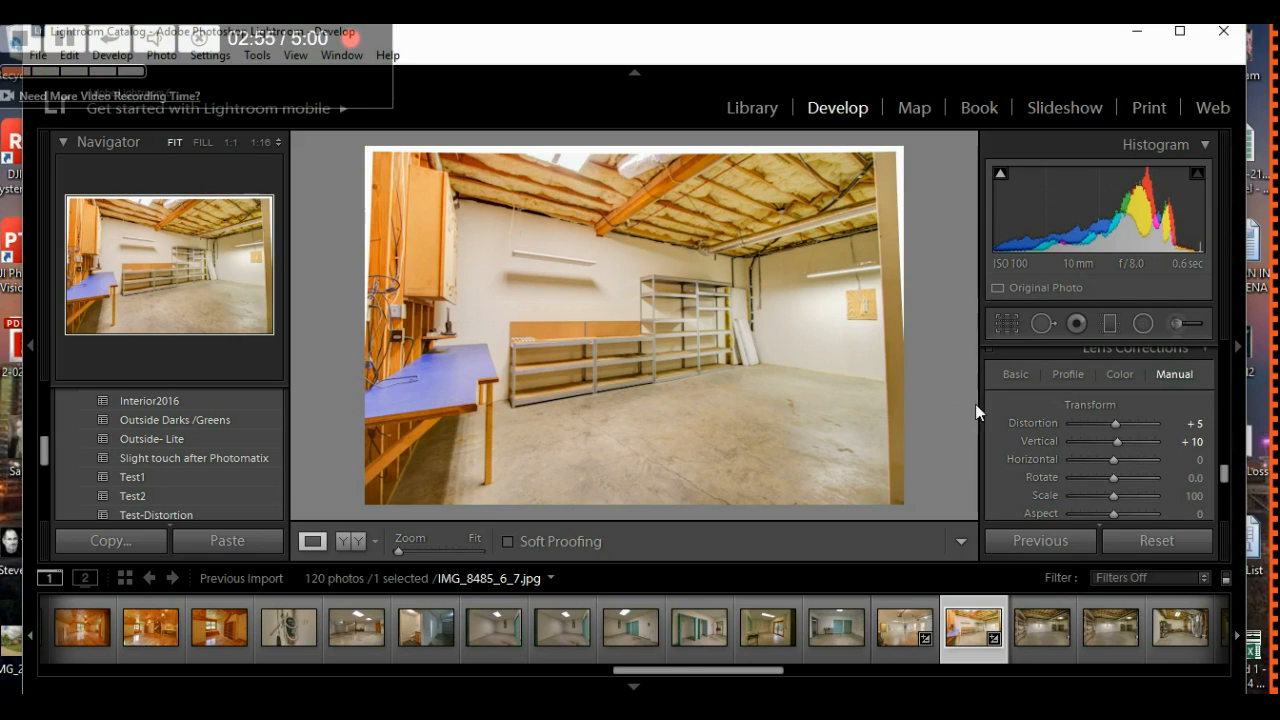
key("Down")
key("Down")
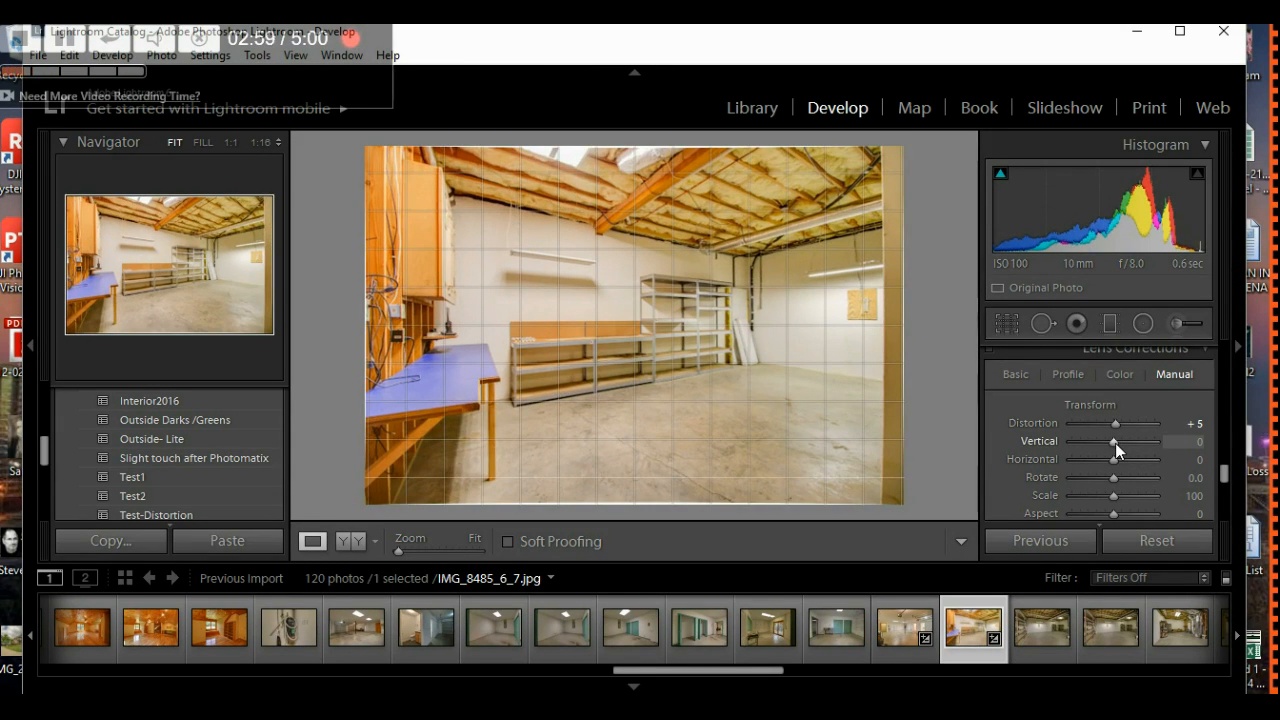
key("Up")
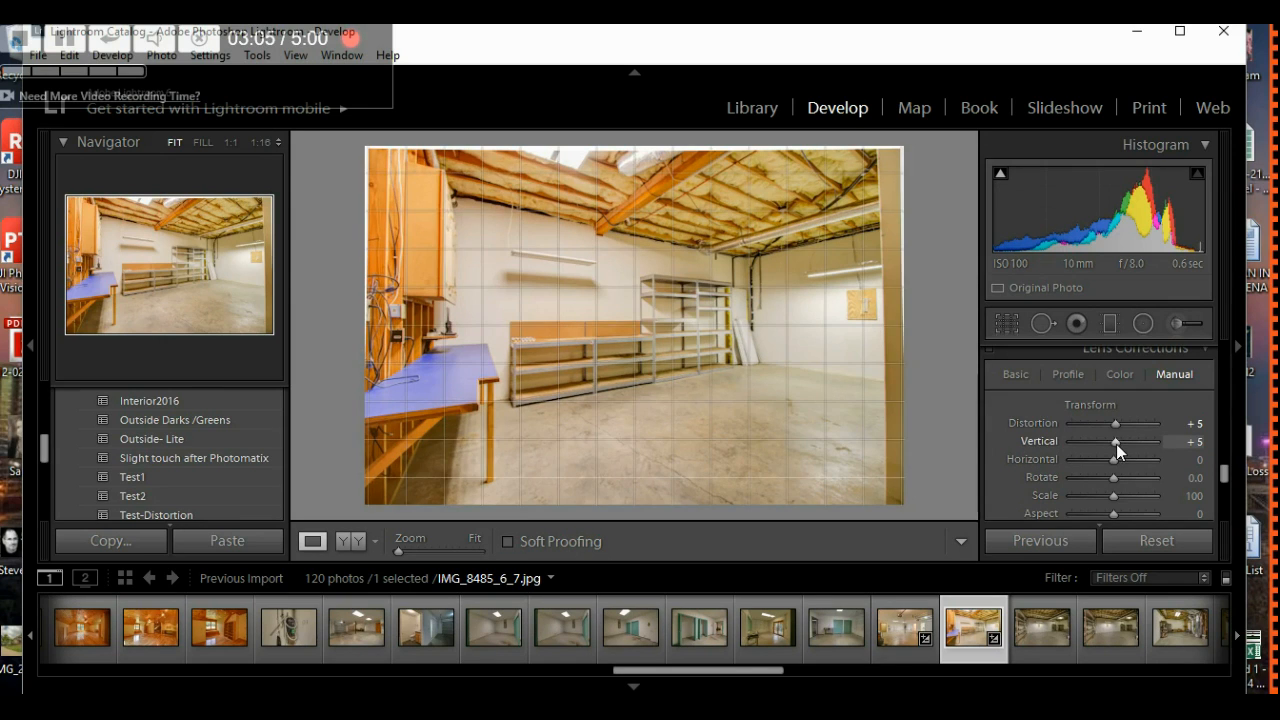
double_click(1116, 444)
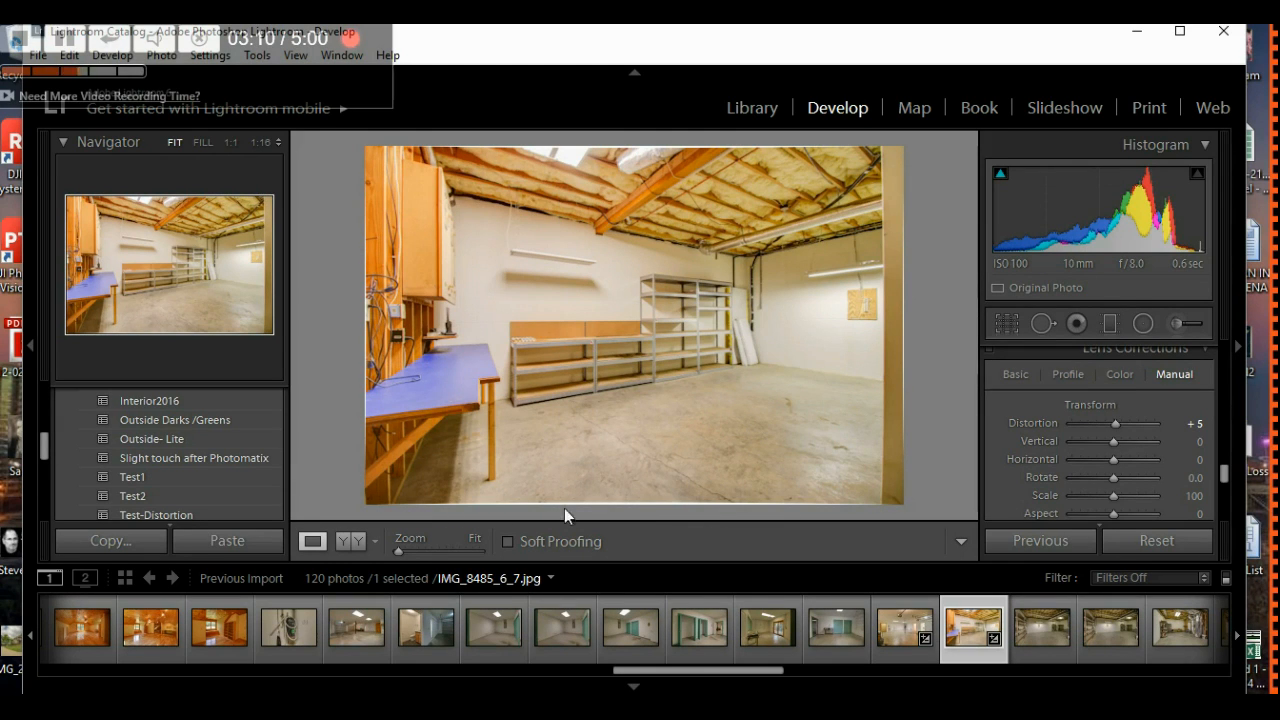
- Enable Constrain Crop and trim the workshop photo's left edge inward with a 5 x 7 crop
scroll(1003, 465, "down", 1)
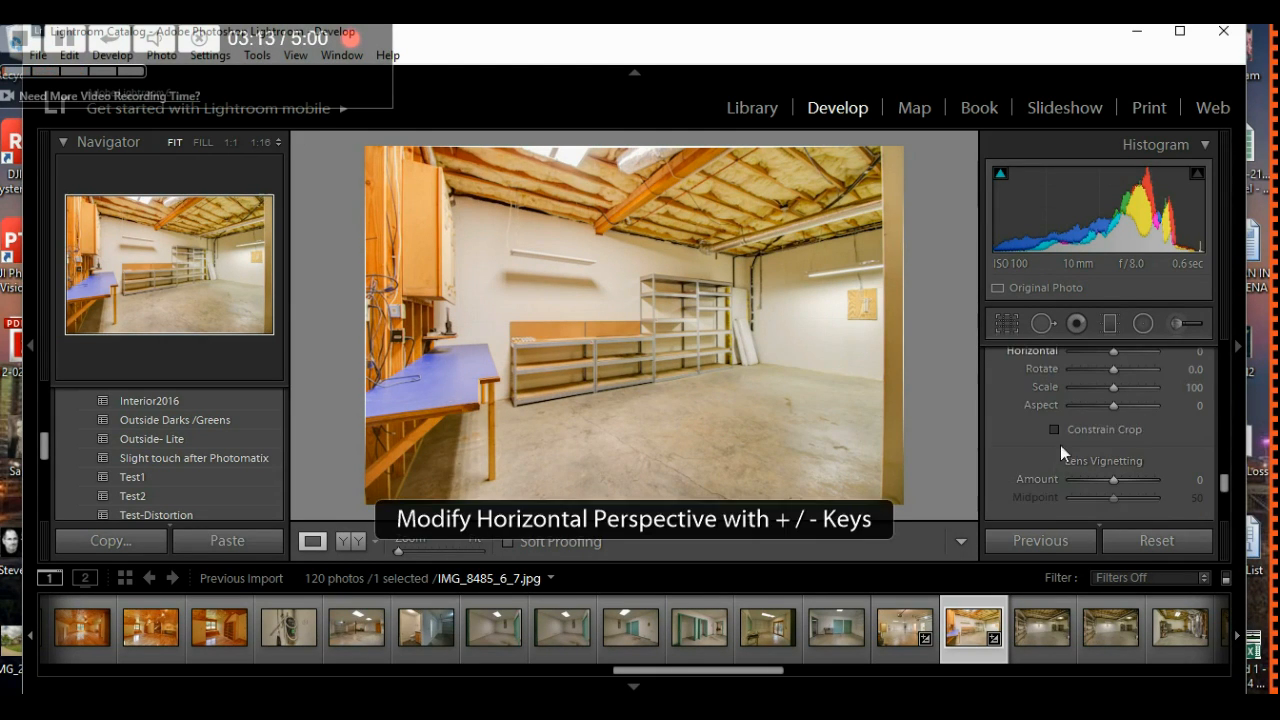
left_click(1055, 428)
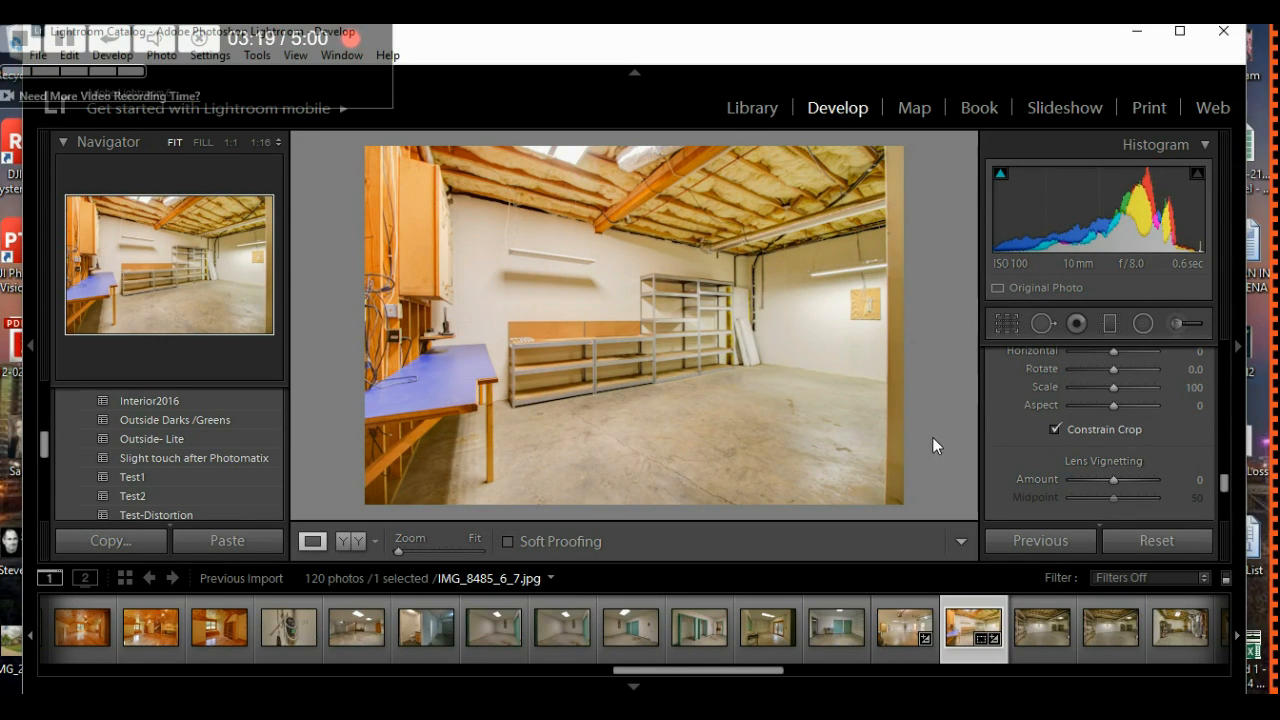
left_click(1003, 326)
left_click_drag(366, 326, 386, 334)
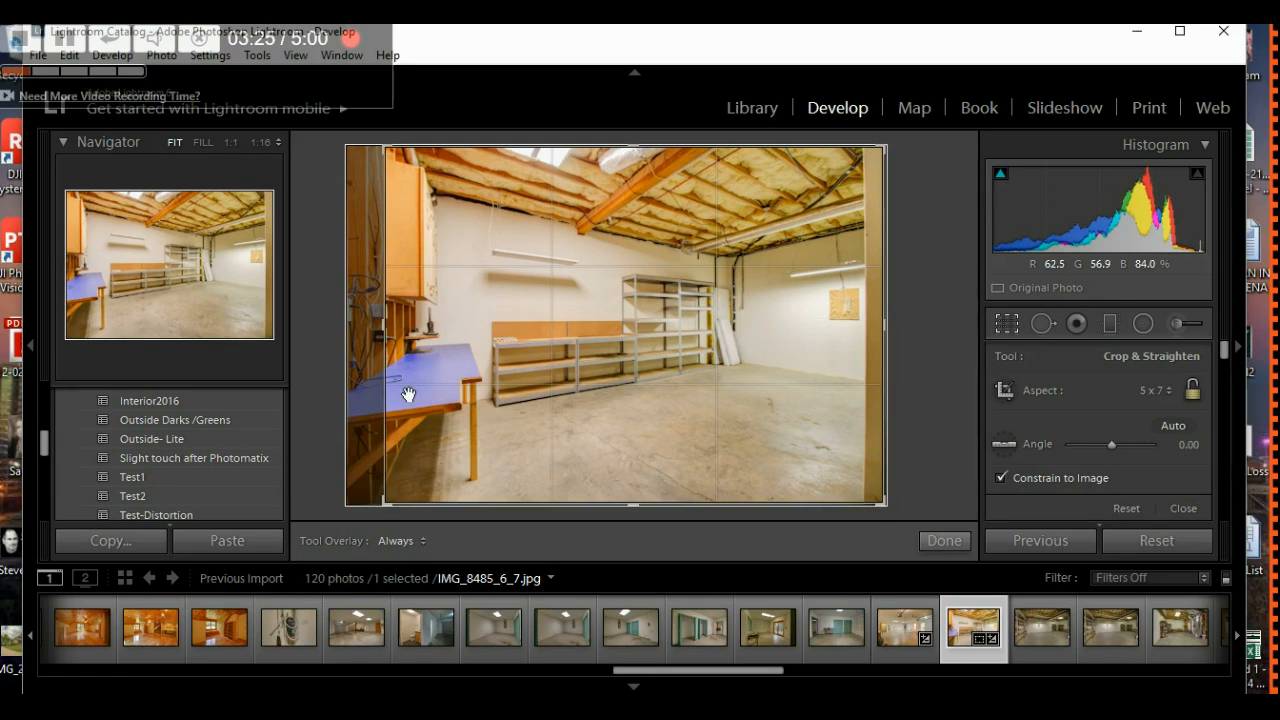
left_click(944, 541)
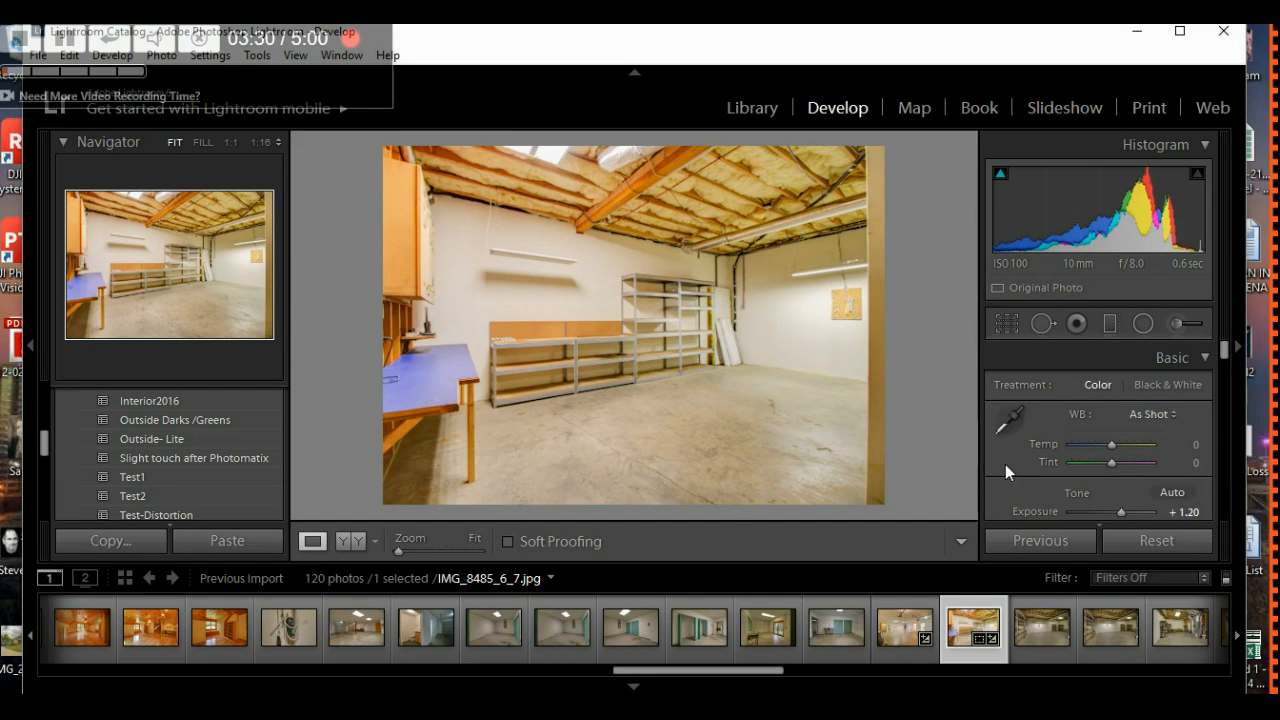
- Test other exposure and shadow levels on the workshop photo, keeping Exposure at +1.20
scroll(1005, 464, "down", 2)
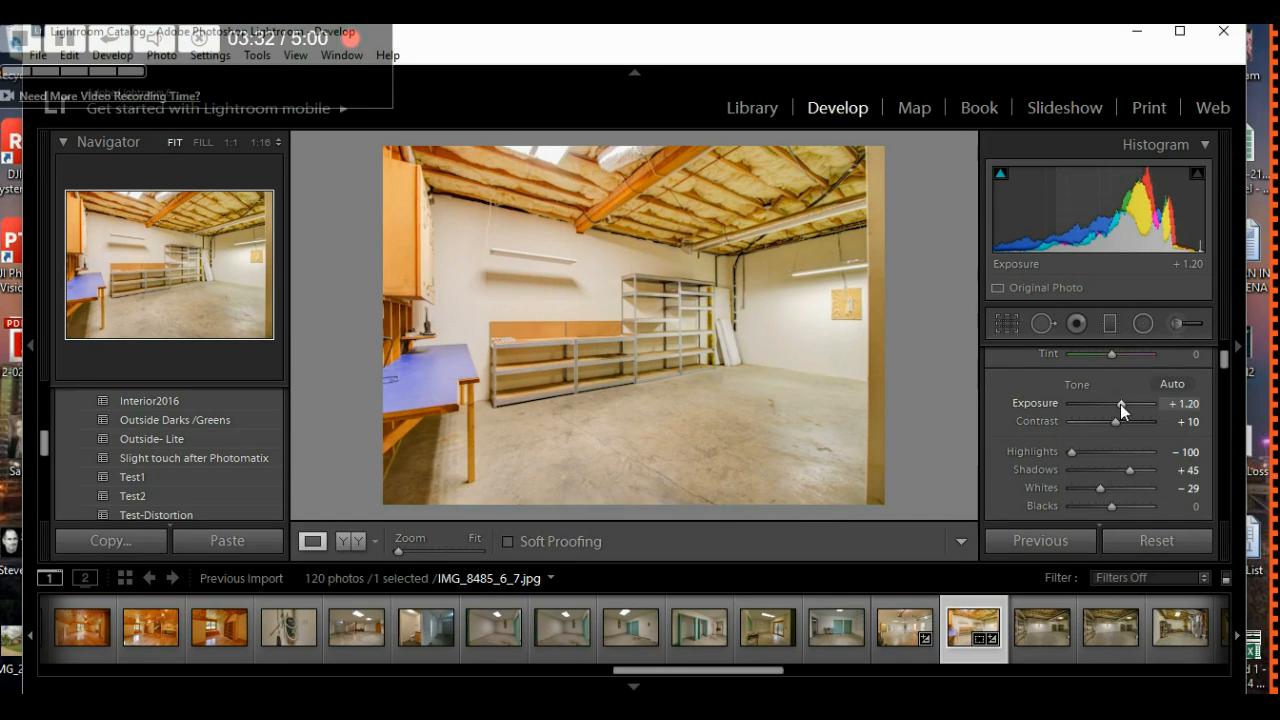
scroll(1120, 404, "up", 5)
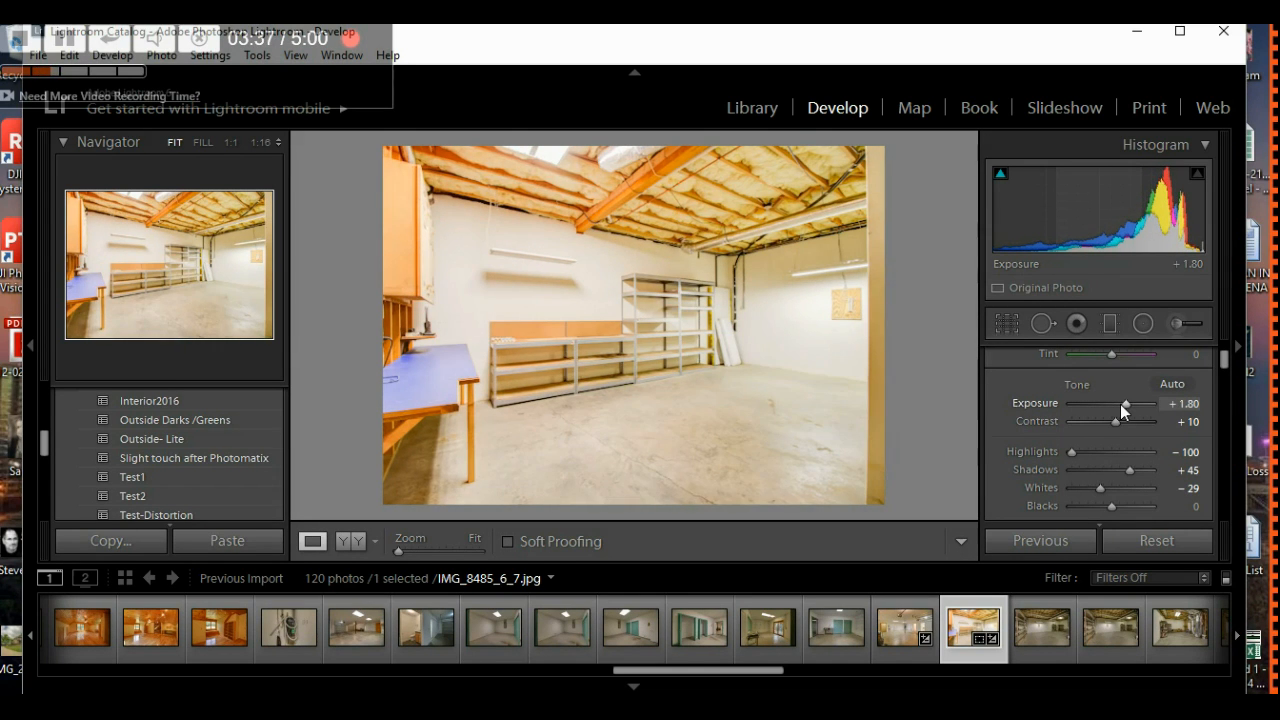
scroll(1120, 404, "down", 9)
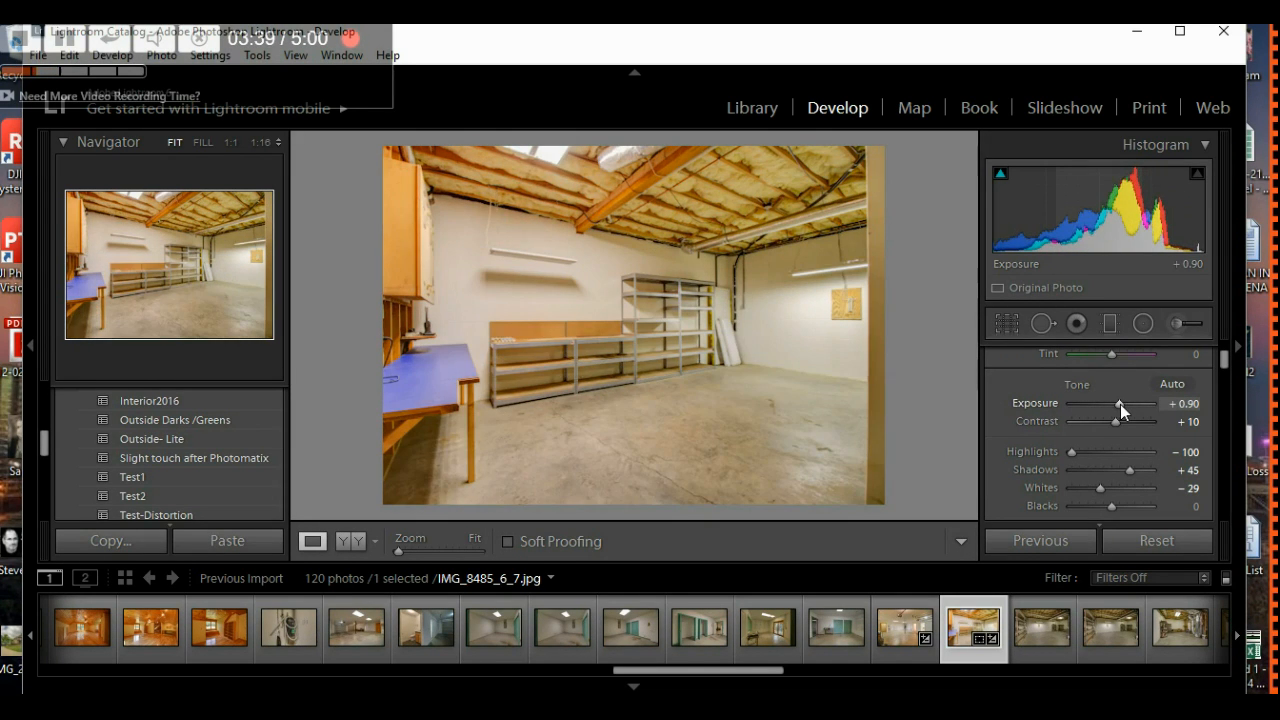
scroll(1120, 404, "down", 2)
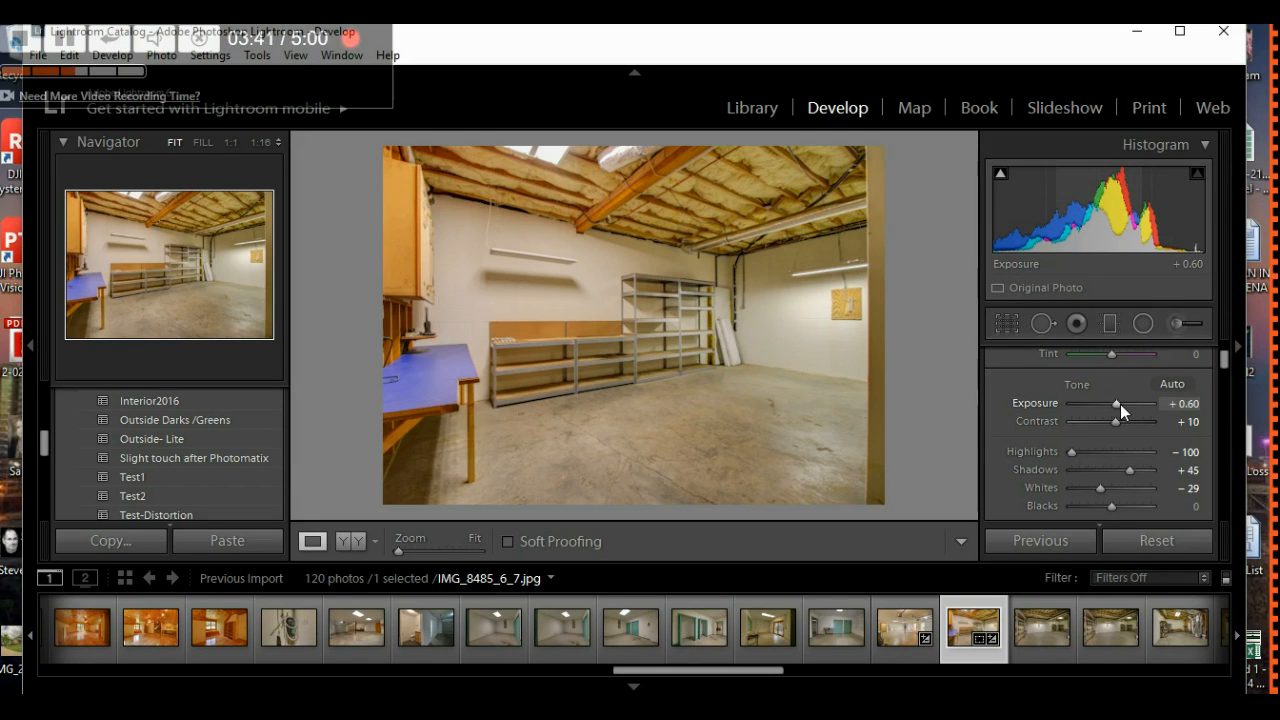
scroll(1120, 404, "up", 6)
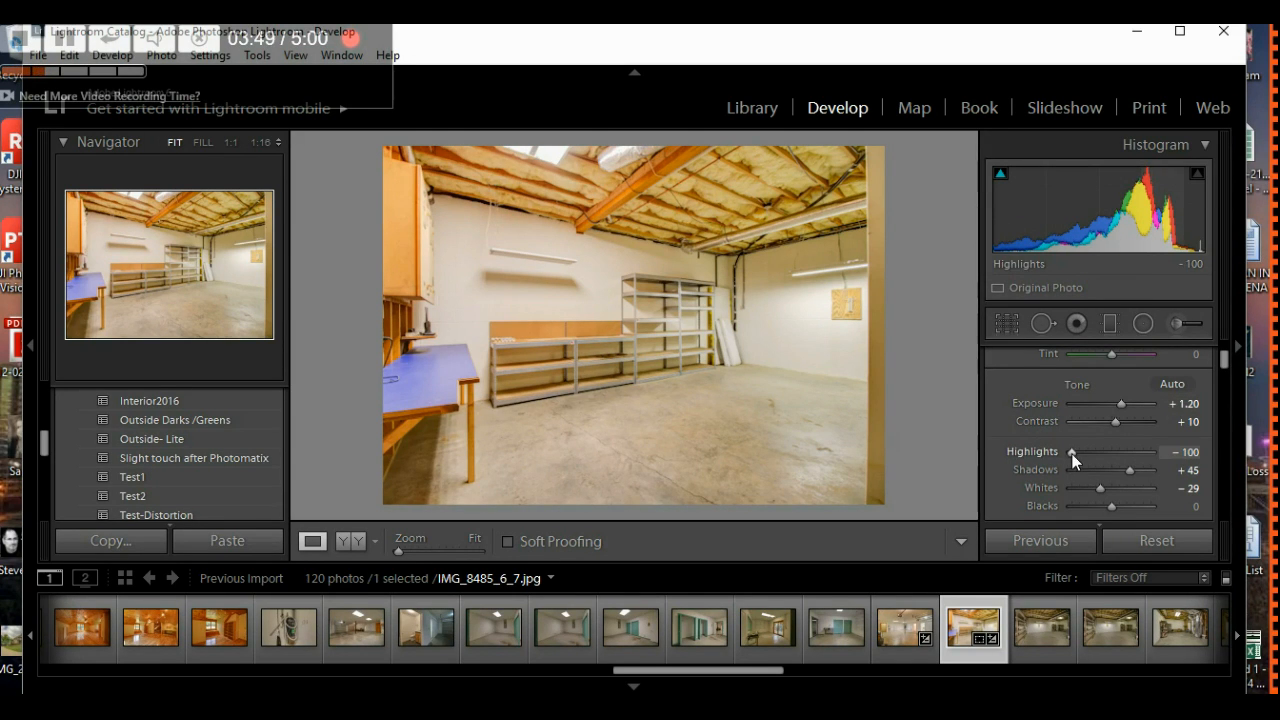
mouse_move(1130, 467)
left_mouse_down()
mouse_move(1098, 472)
mouse_move(1140, 469)
mouse_move(1130, 473)
left_mouse_up()
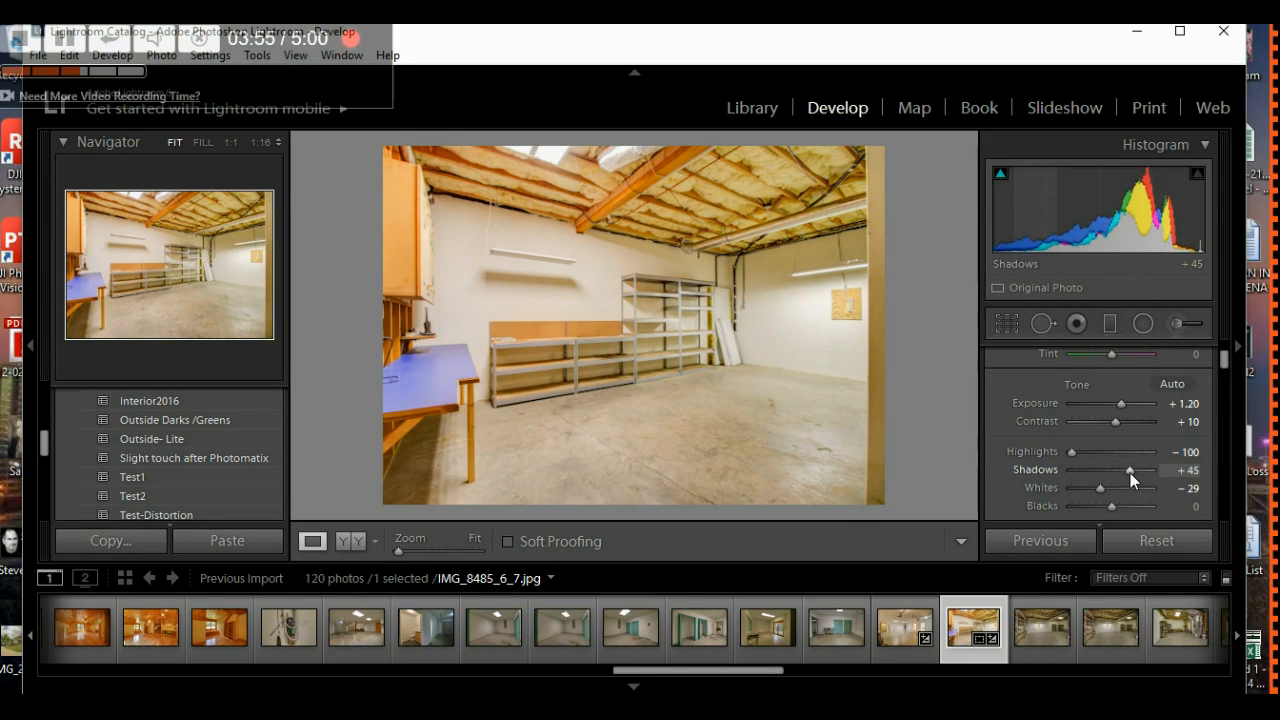
- Review the Develop panels, then open the dark barn loft photo IMG_8596_7_8
mouse_move(1014, 452)
scroll(1014, 452, "down", 2)
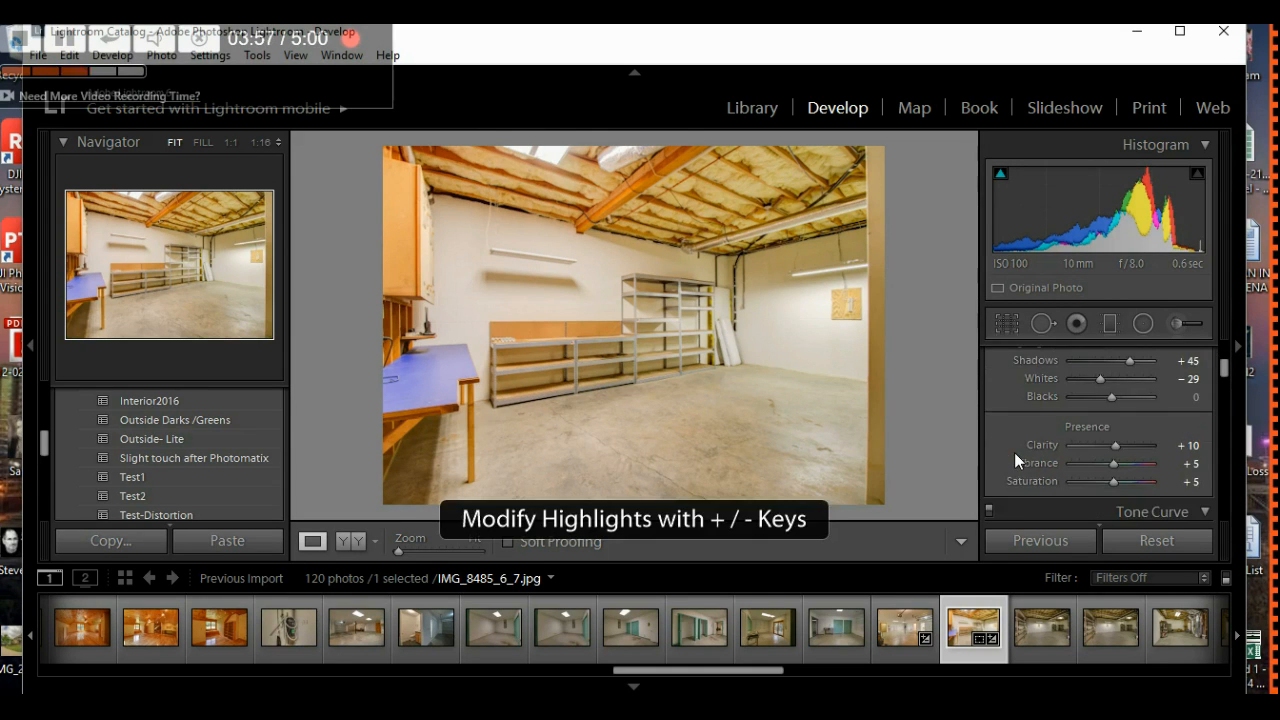
scroll(1014, 452, "down", 2)
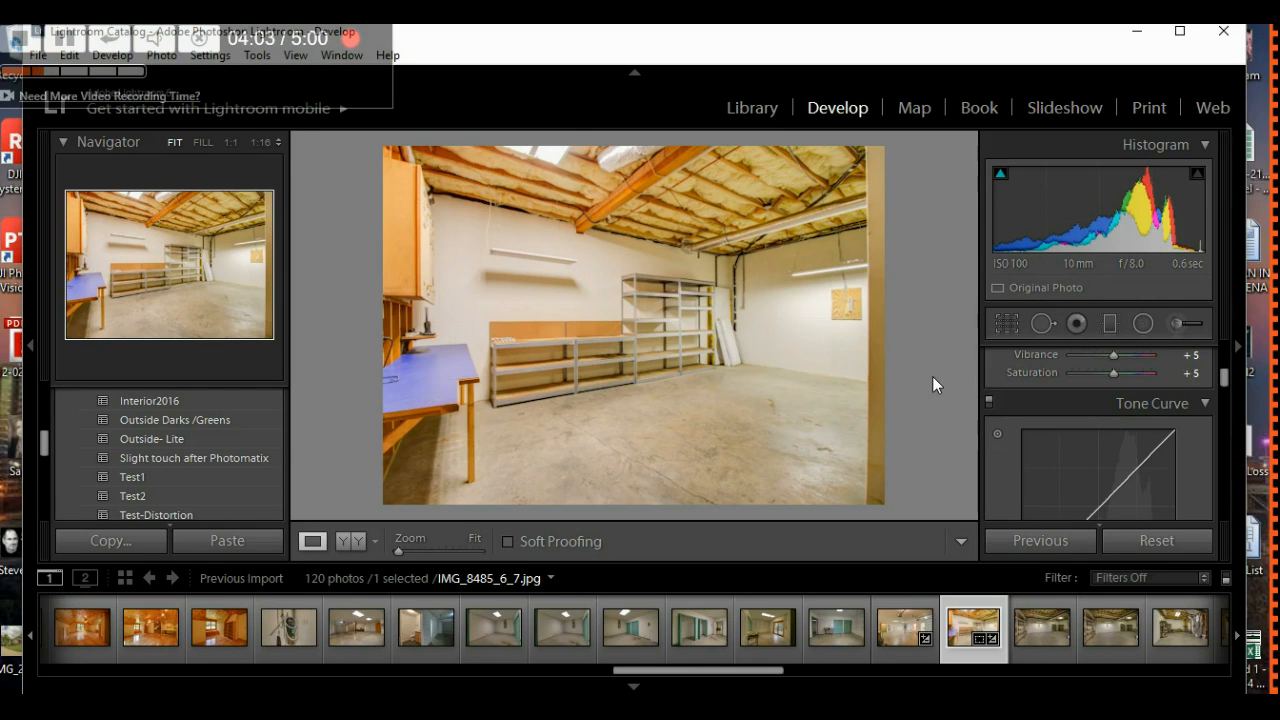
scroll(1000, 423, "down", 3)
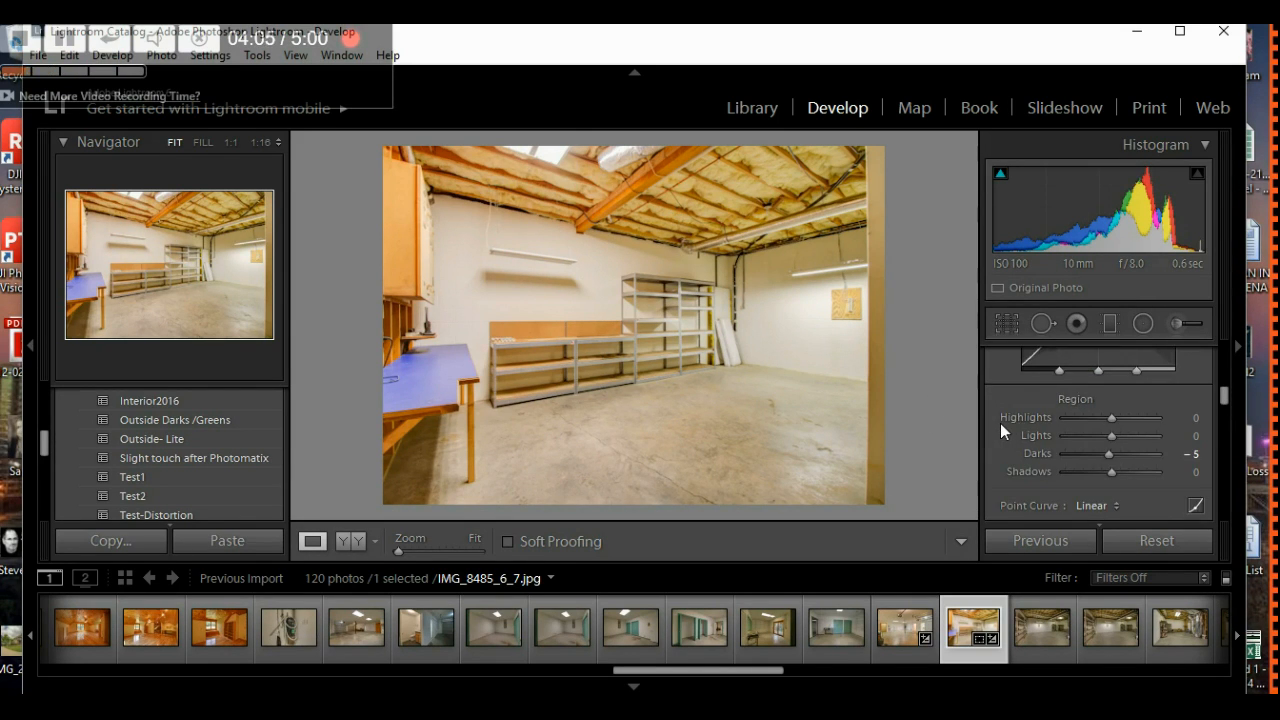
scroll(1000, 423, "down", 1)
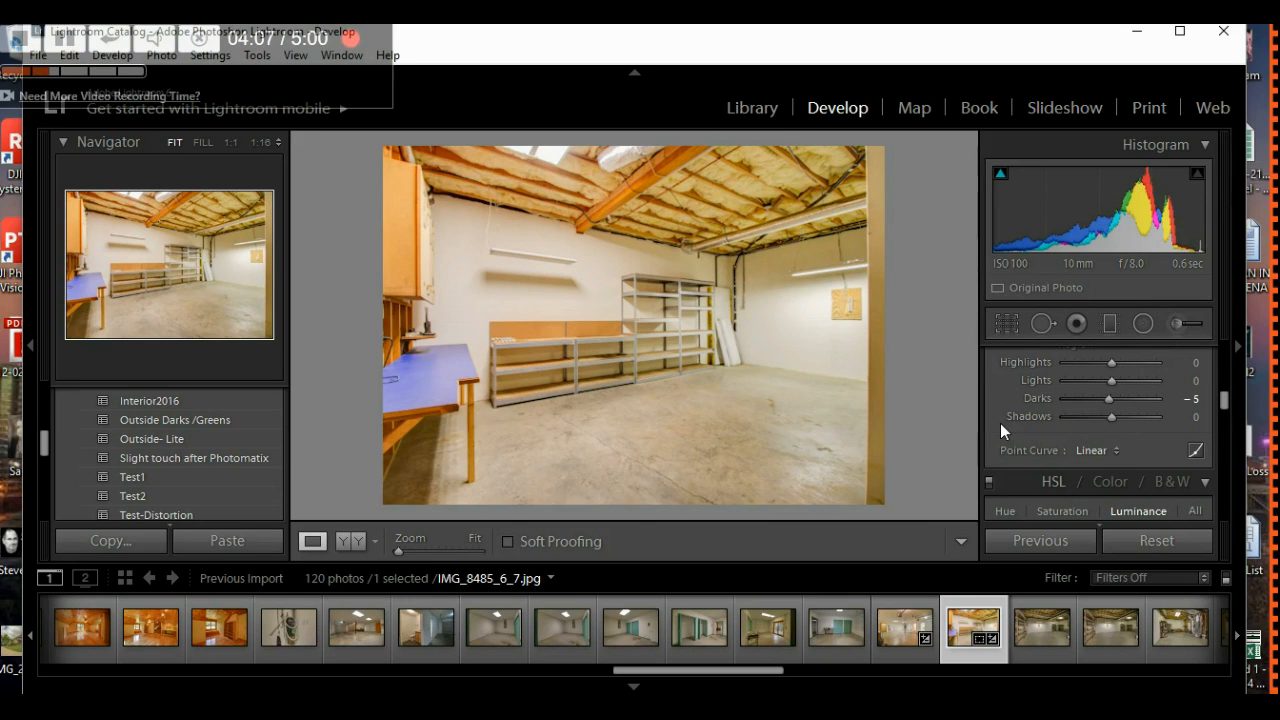
scroll(1000, 423, "down", 2)
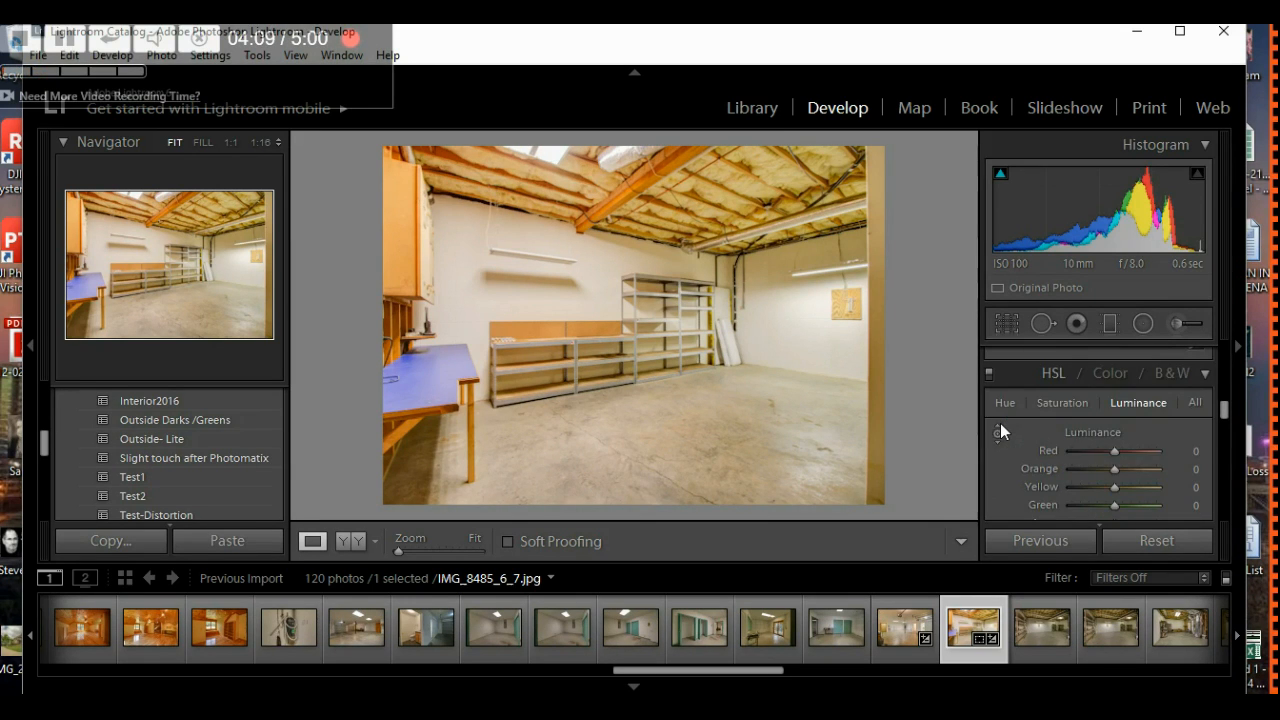
scroll(1000, 423, "down", 6)
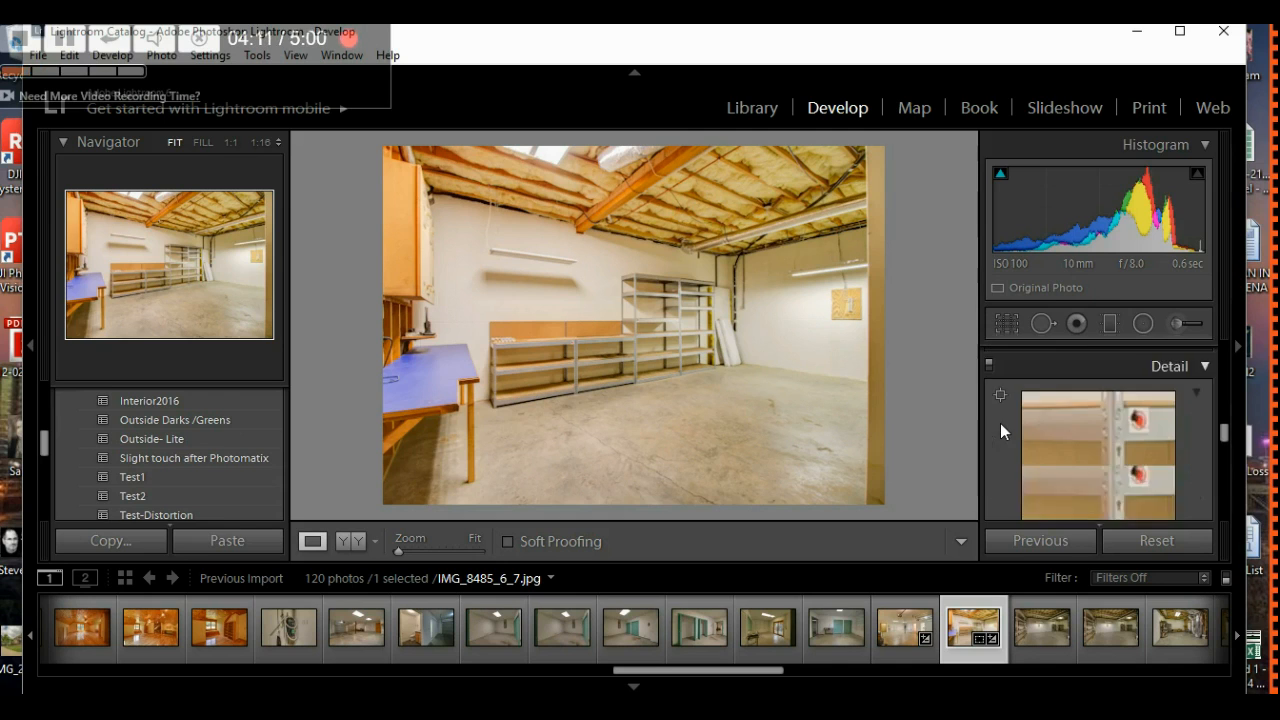
scroll(1000, 423, "down", 3)
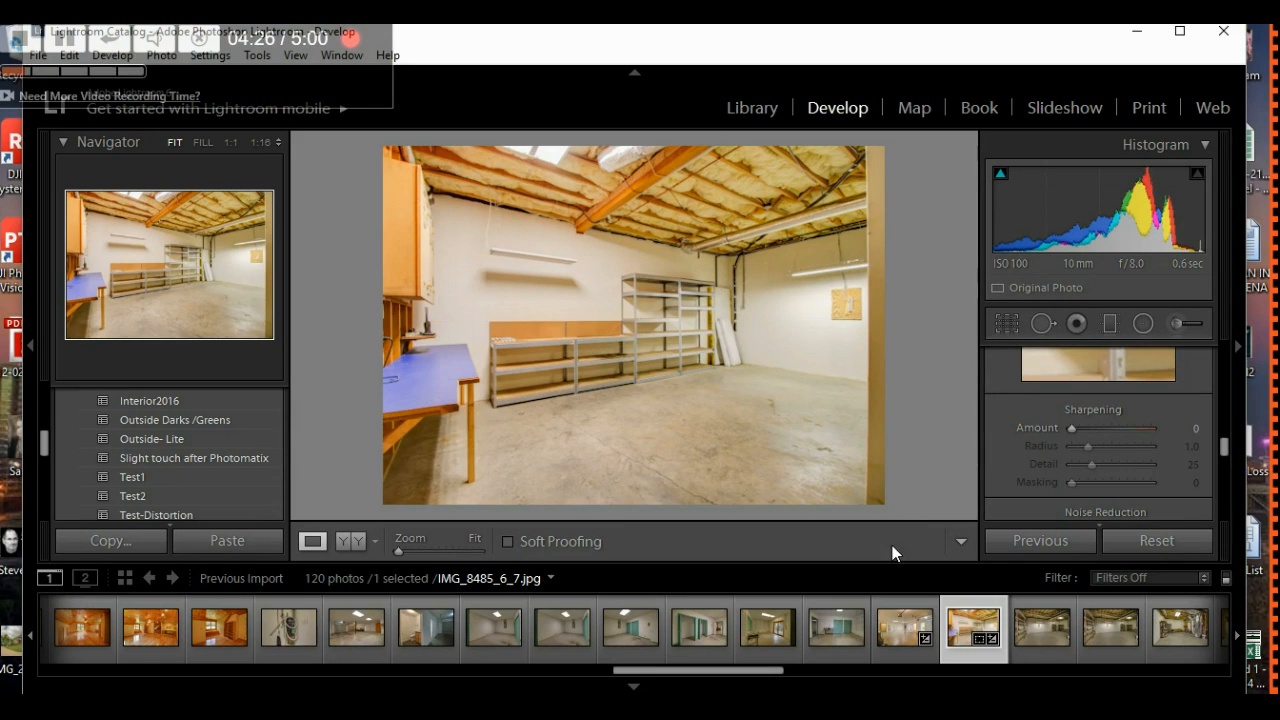
left_click_drag(778, 680, 934, 678)
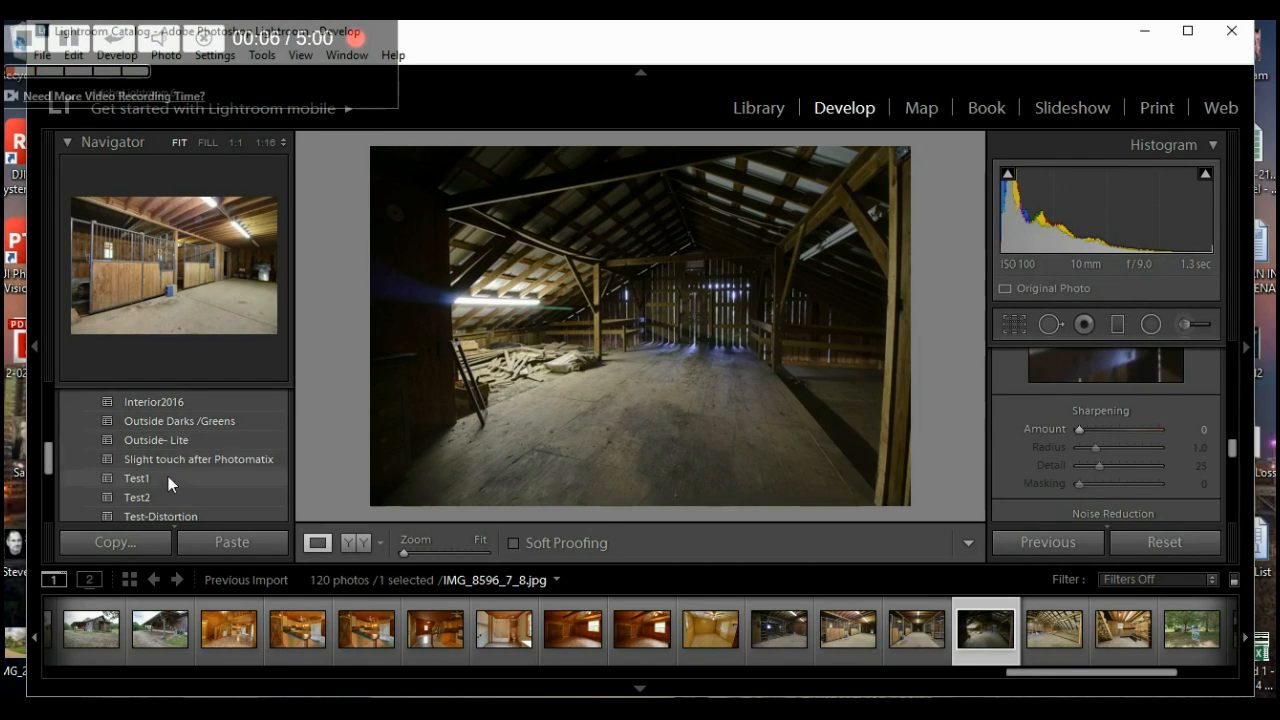
- Apply the Interior2016 preset to the barn loft photo and set its straighten angle to 0.20
left_click(181, 404)
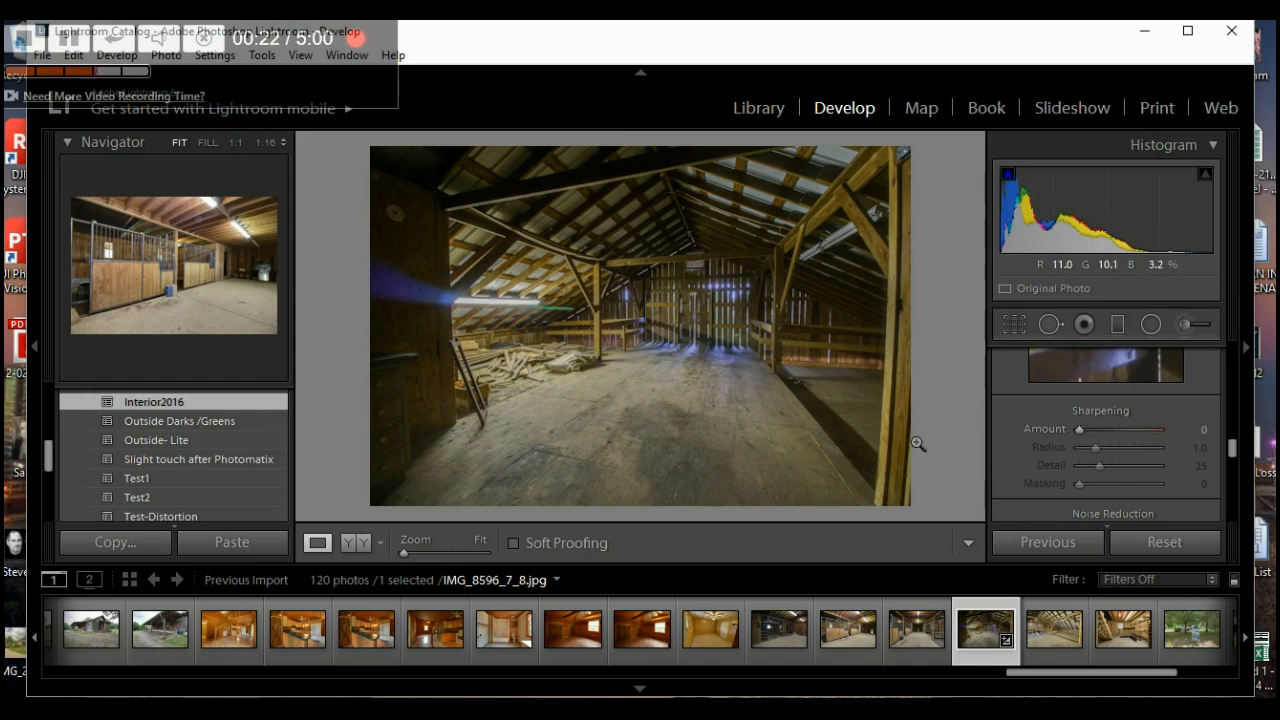
left_click(1013, 326)
left_click_drag(1120, 446, 1119, 448)
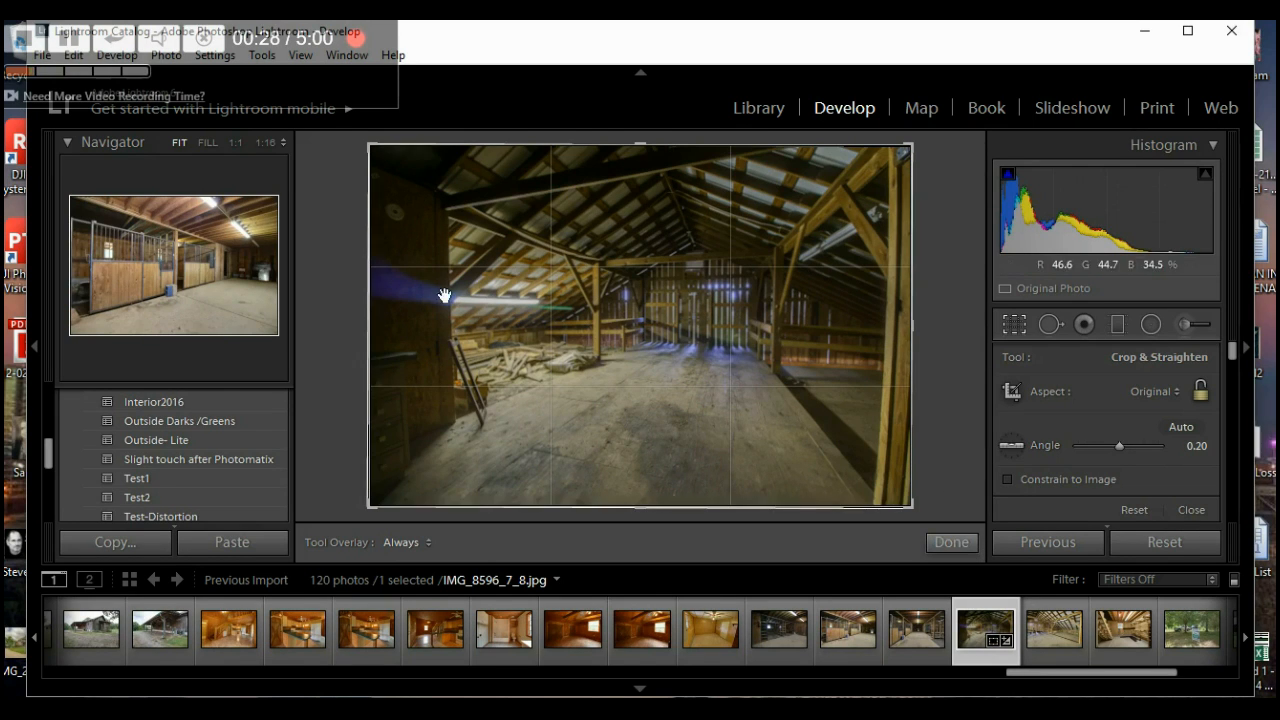
- Trim the barn photo's left edge, set Transform Vertical to +10, and enable Constrain Crop
left_click_drag(373, 328, 415, 361)
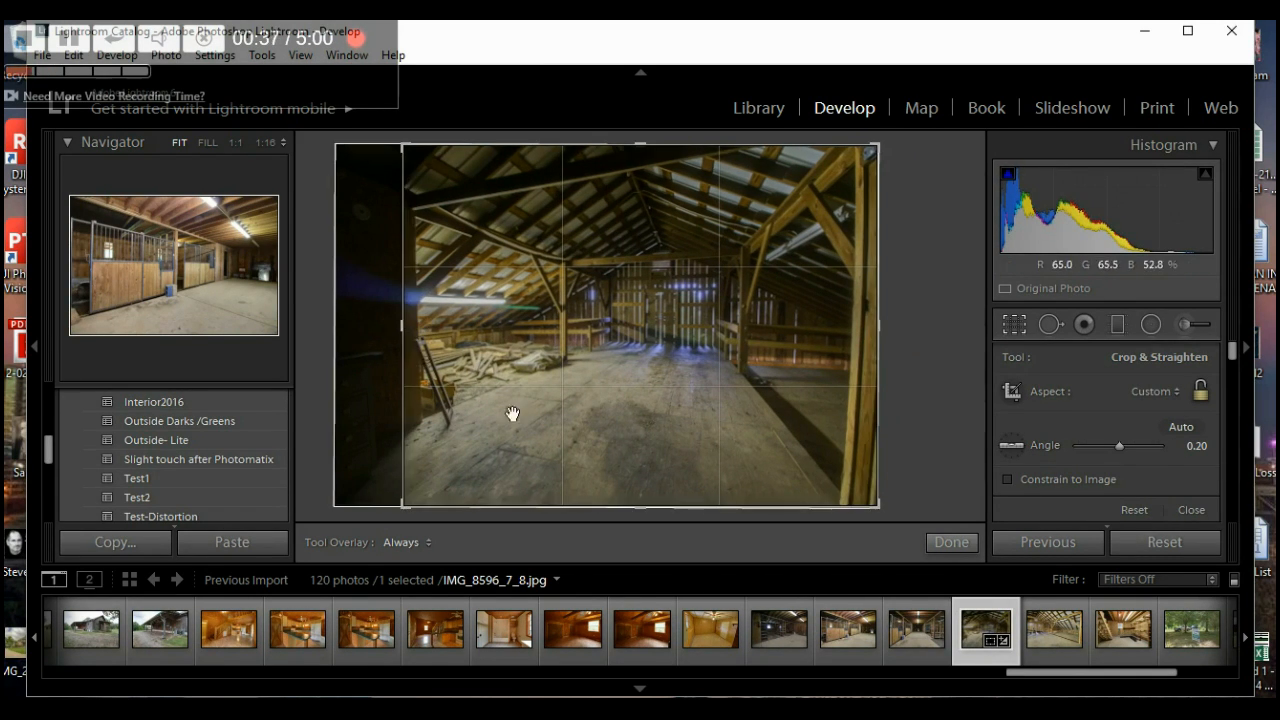
left_click(945, 542)
left_click_drag(1233, 352, 1233, 474)
left_click_drag(1121, 429, 1120, 432)
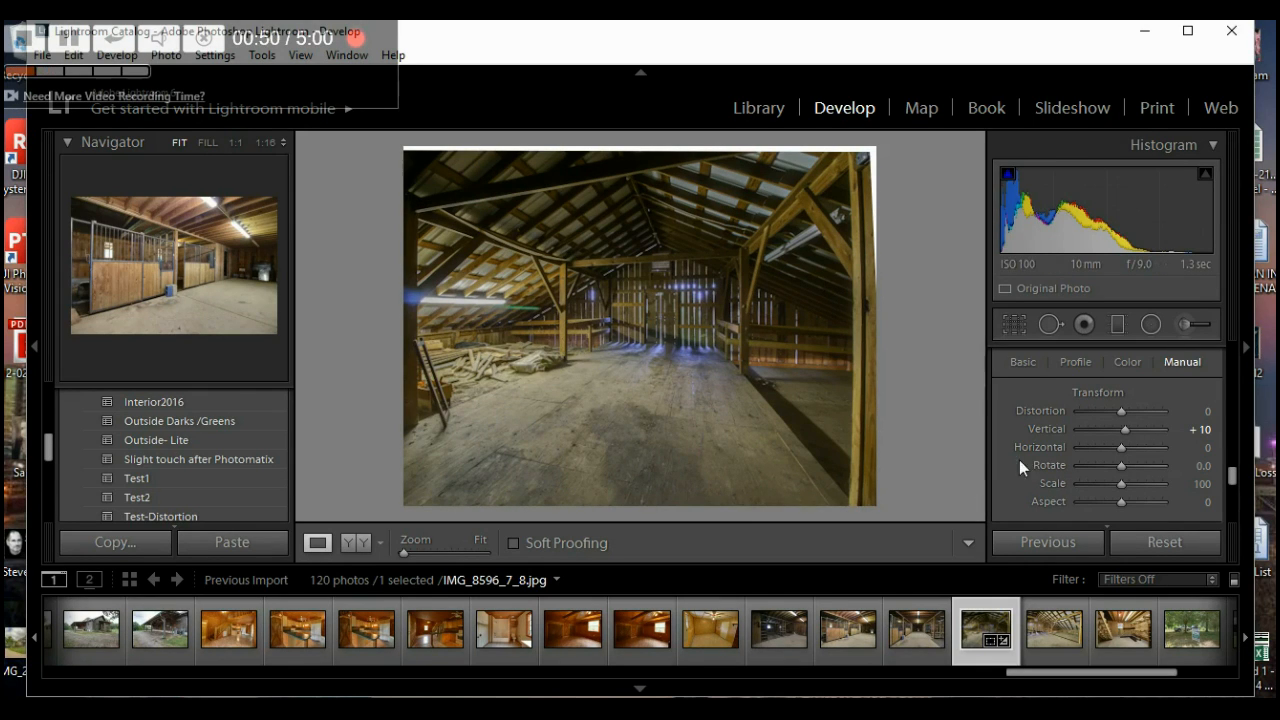
scroll(1023, 457, "down", 3)
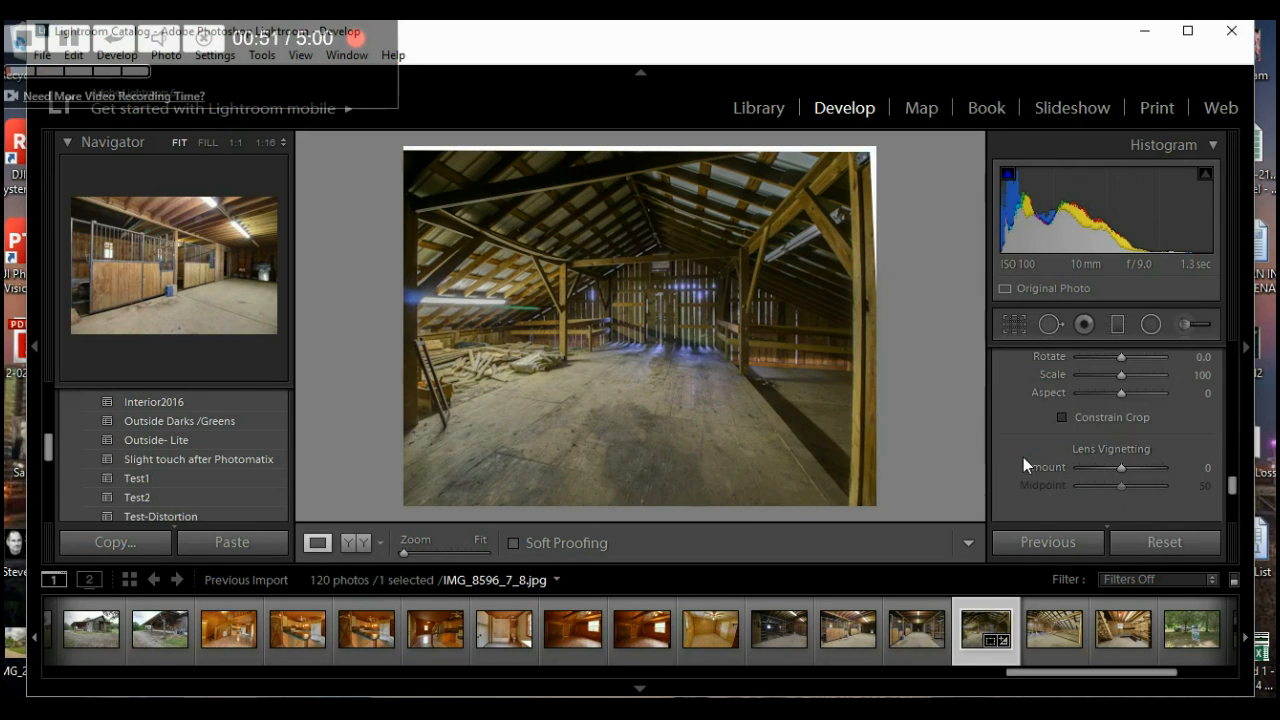
left_click(1062, 417)
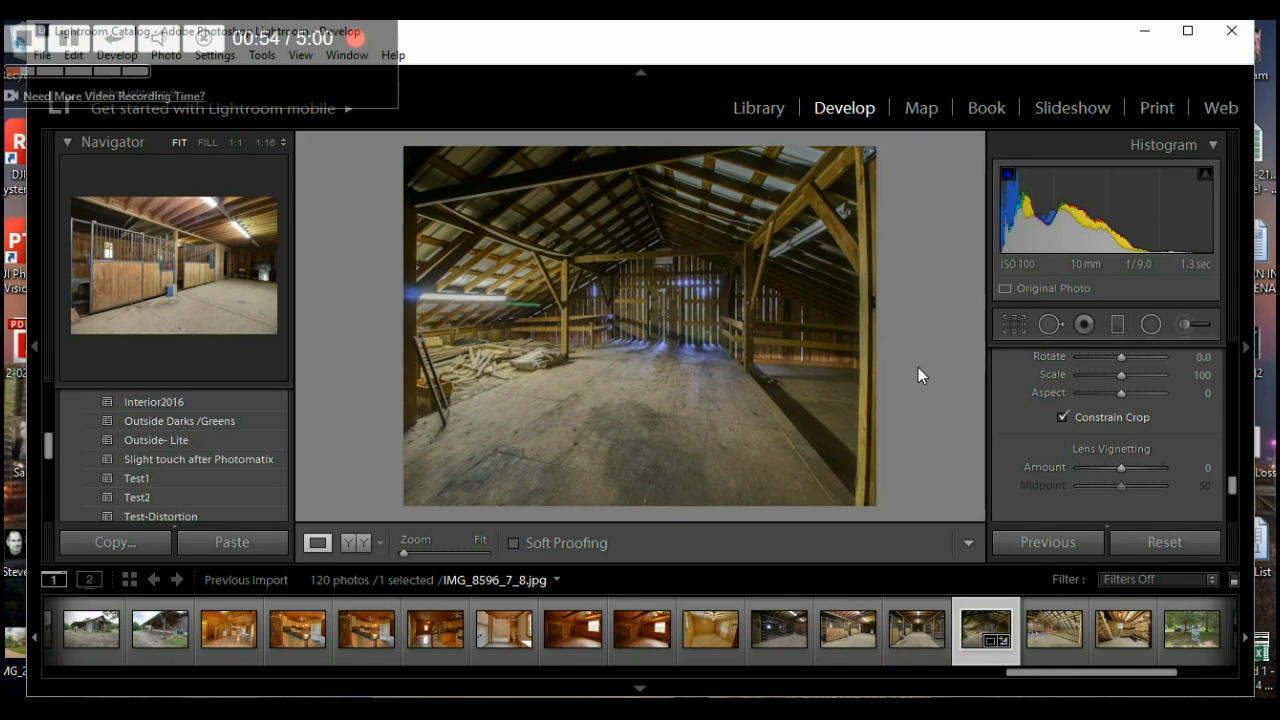
left_click(1012, 324)
- Straighten the barn loft photo to a -1.19 angle and apply it
left_click_drag(1121, 449, 1116, 448)
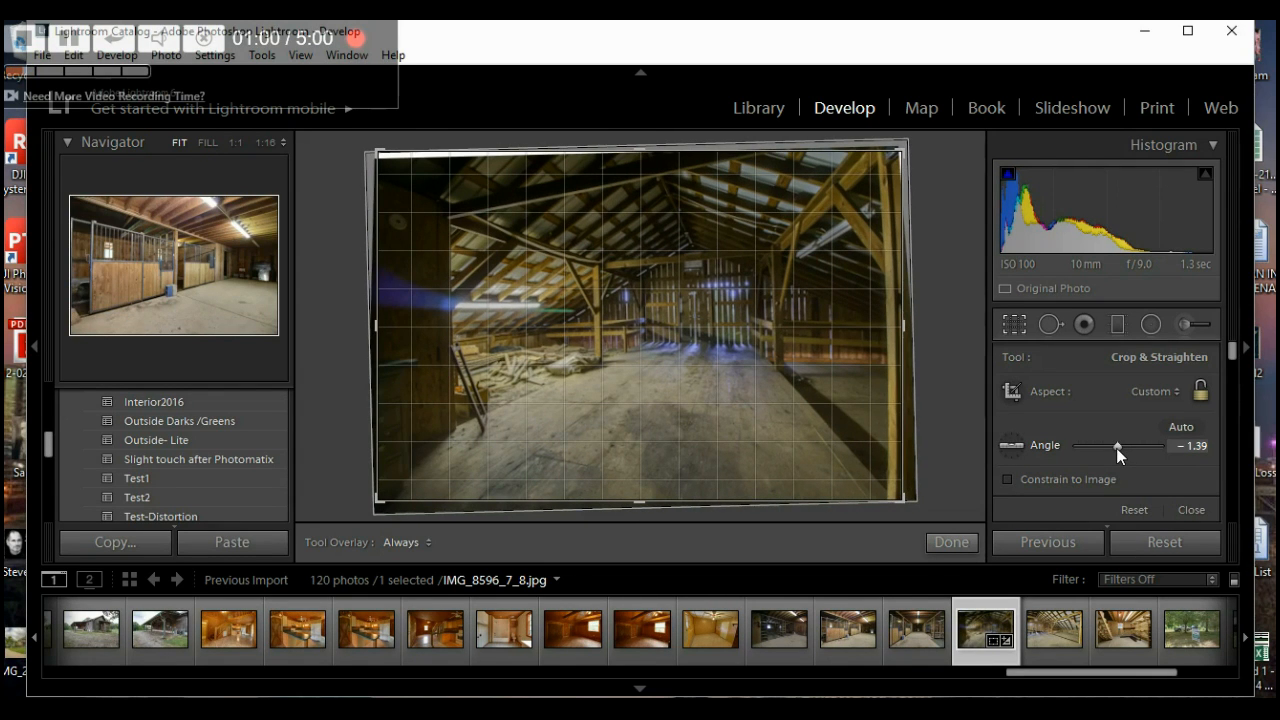
key("Up")
key("Up")
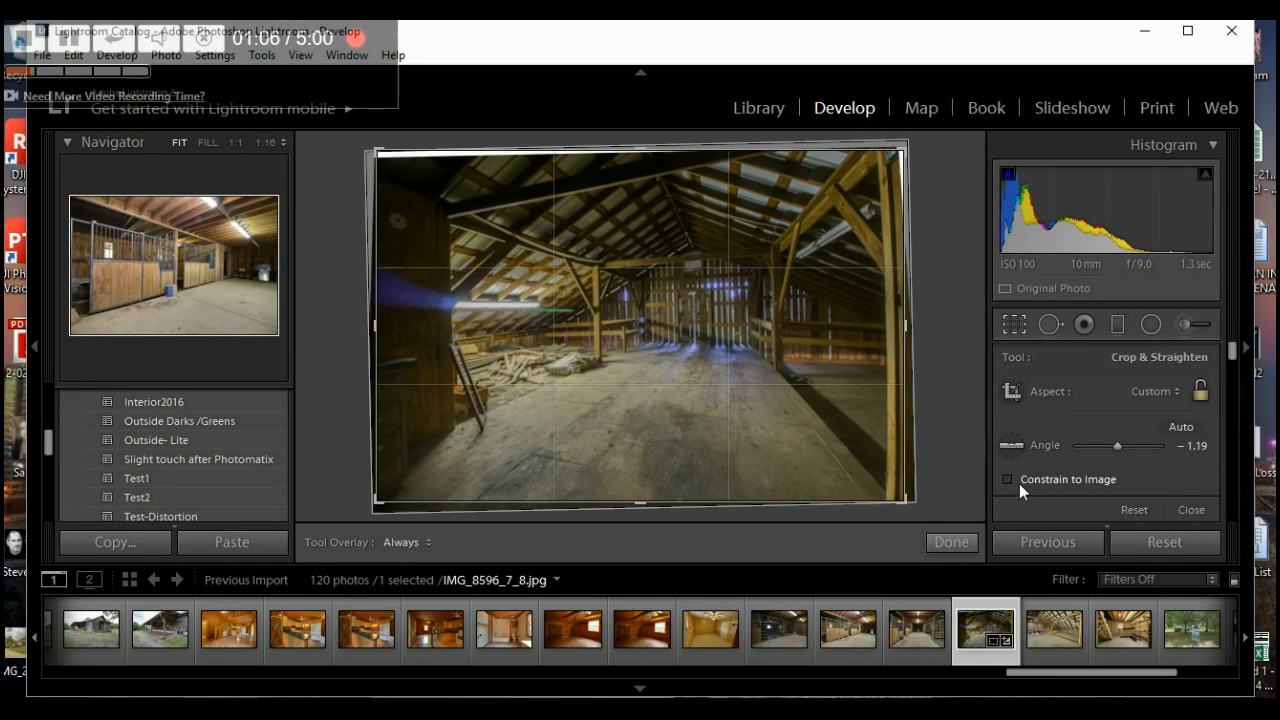
left_click(954, 542)
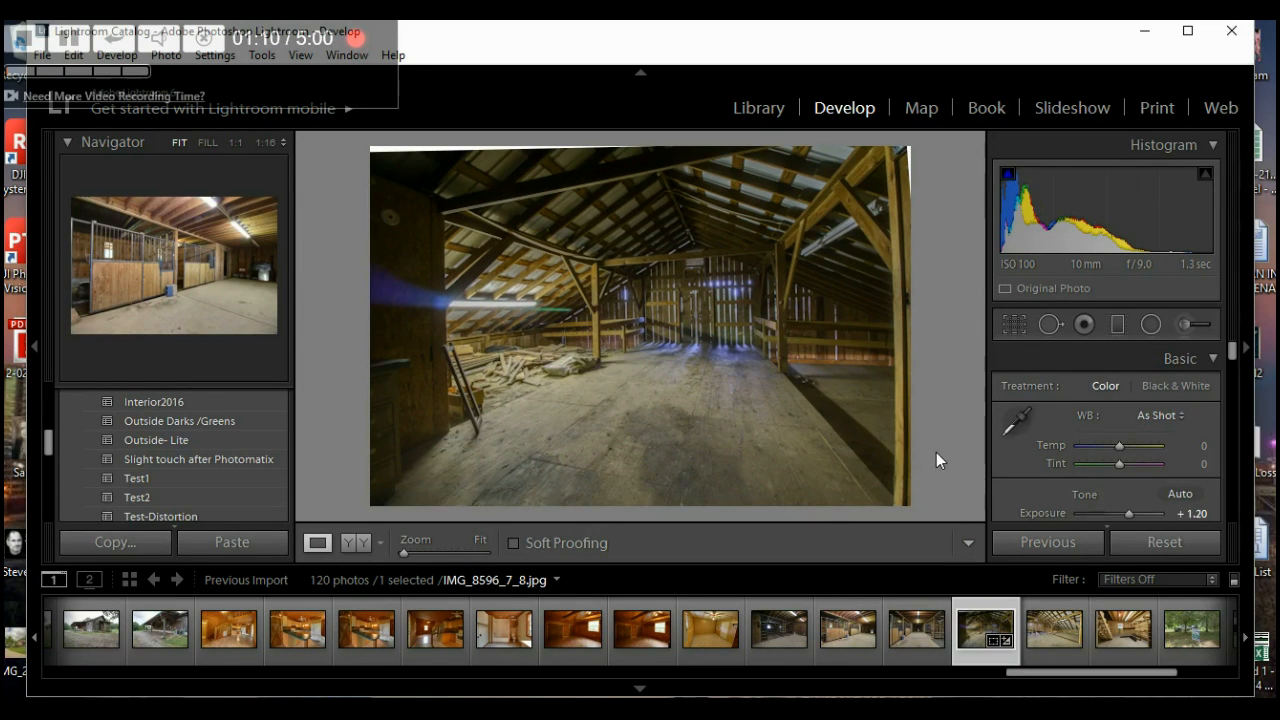
- Turn on Constrain to Image and trim the barn photo's left edge inward
left_click(1014, 326)
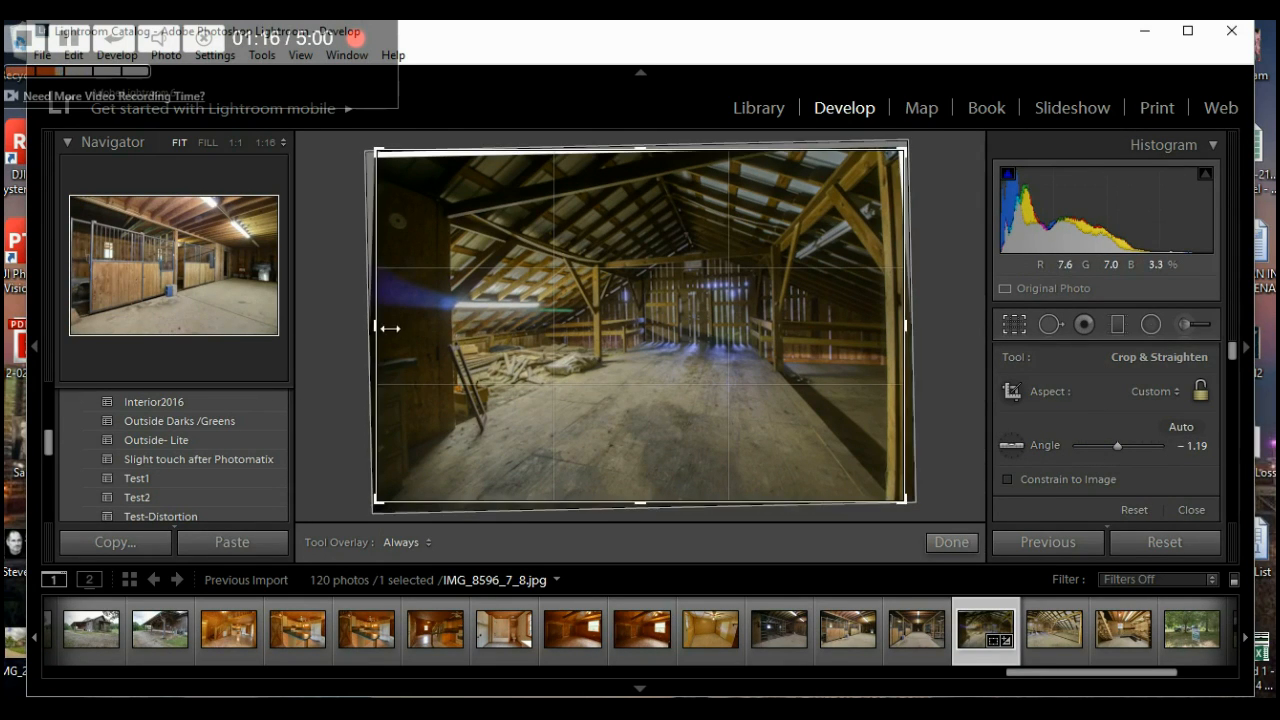
left_click(1008, 479)
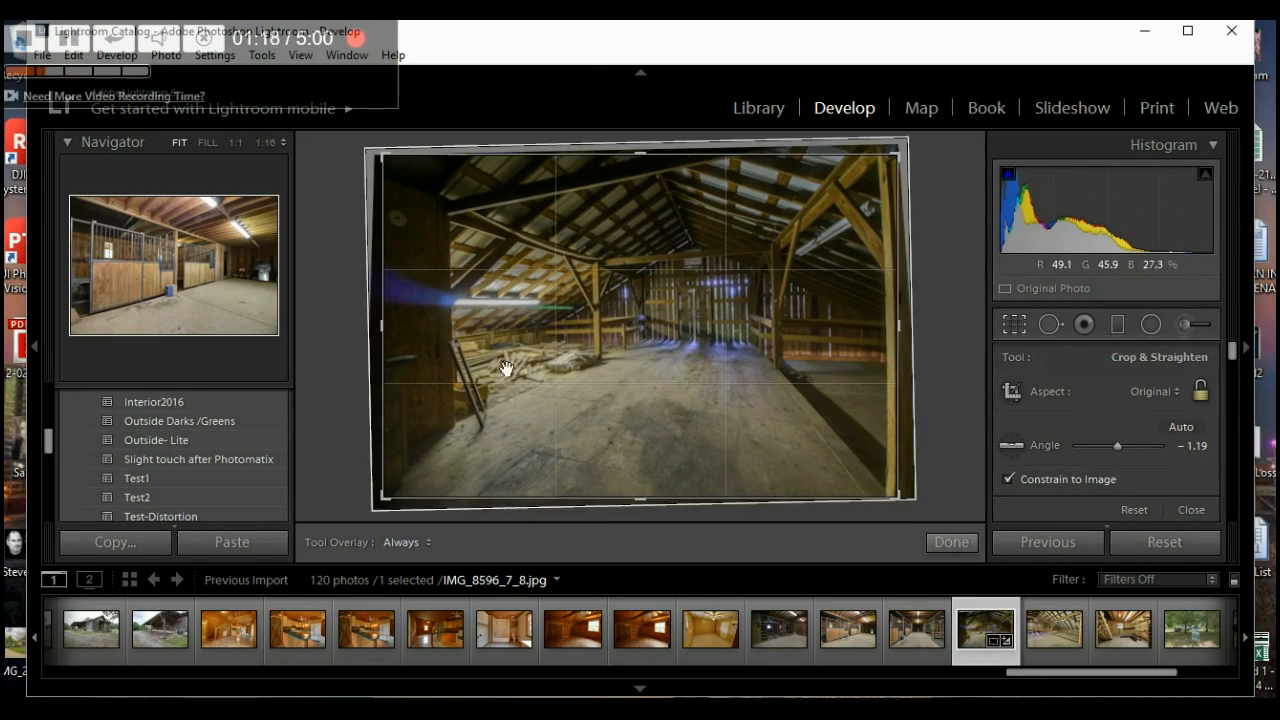
left_click_drag(391, 334, 414, 341)
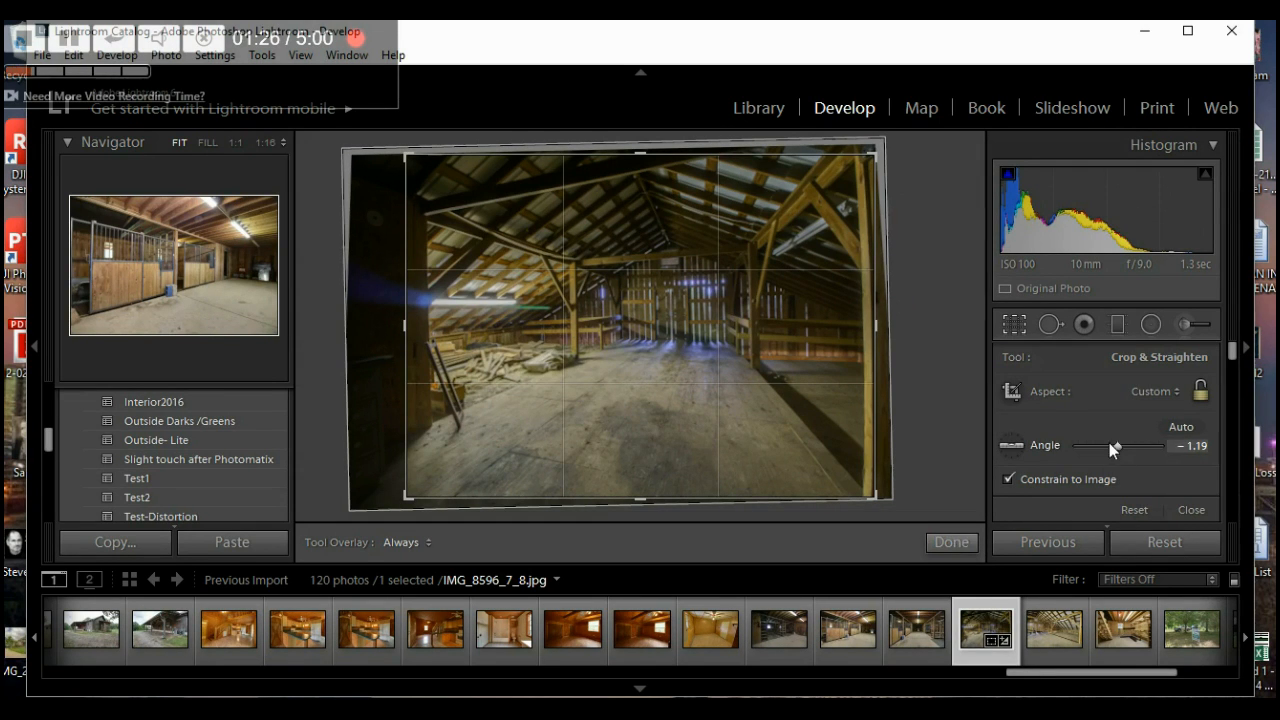
left_click(957, 546)
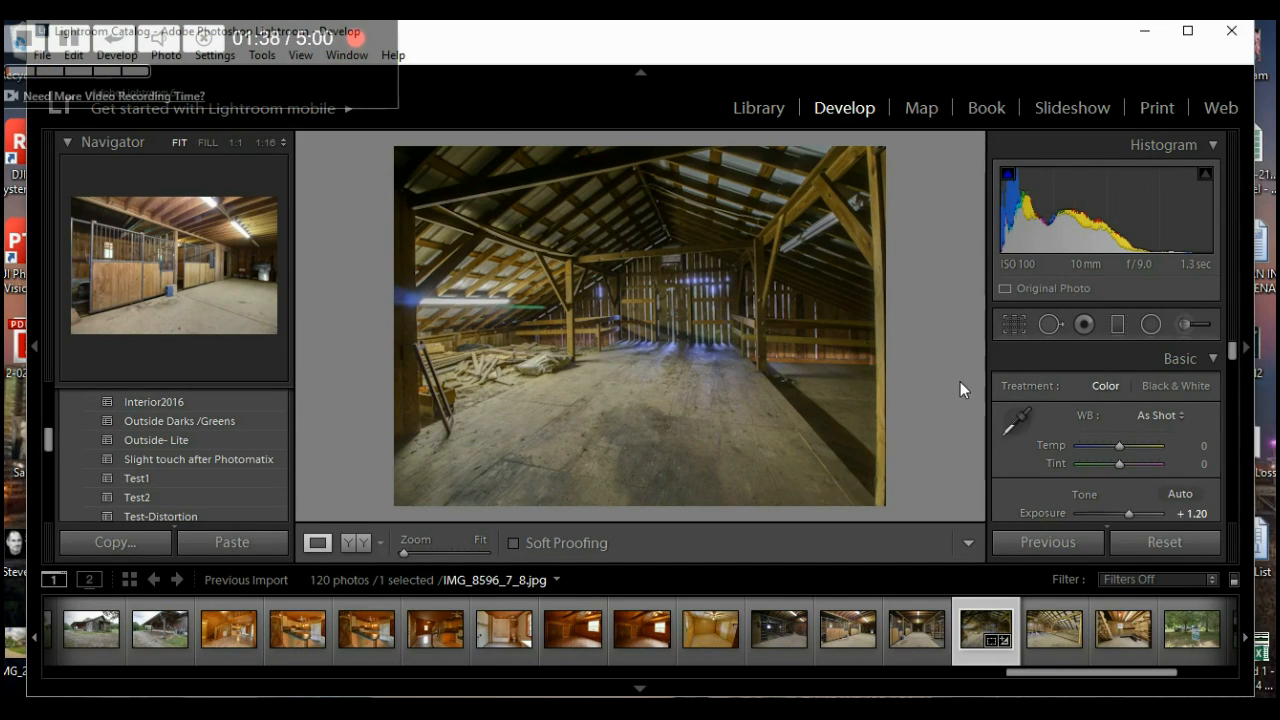
- Raise the barn photo's Transform Vertical perspective correction to +20
scroll(1013, 471, "down", 10)
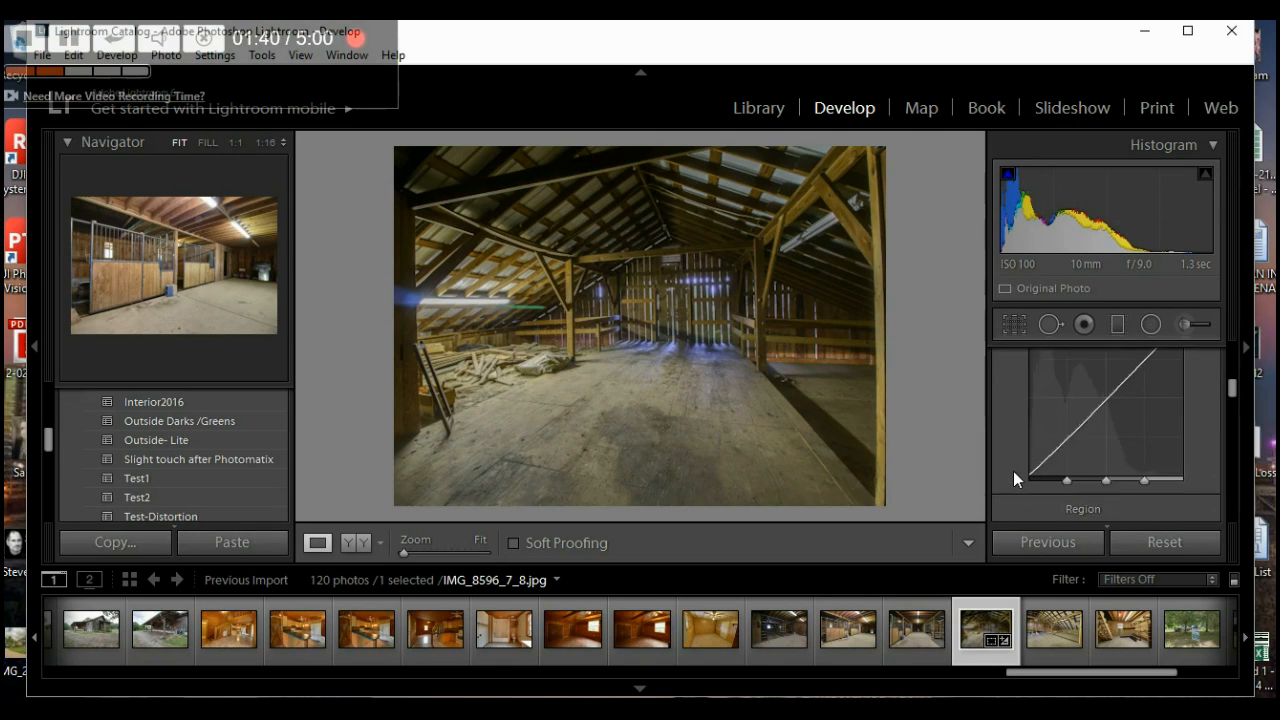
scroll(1013, 471, "down", 4)
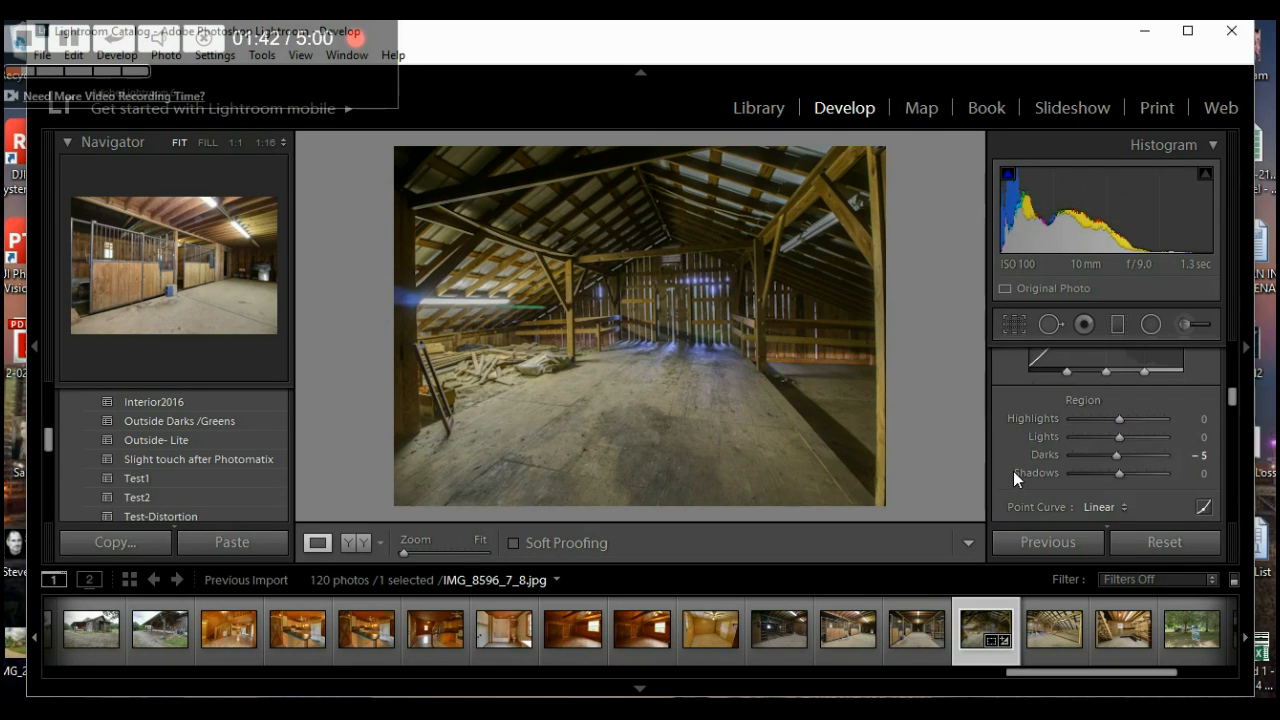
scroll(1013, 471, "down", 3)
scroll(1013, 471, "down", 7)
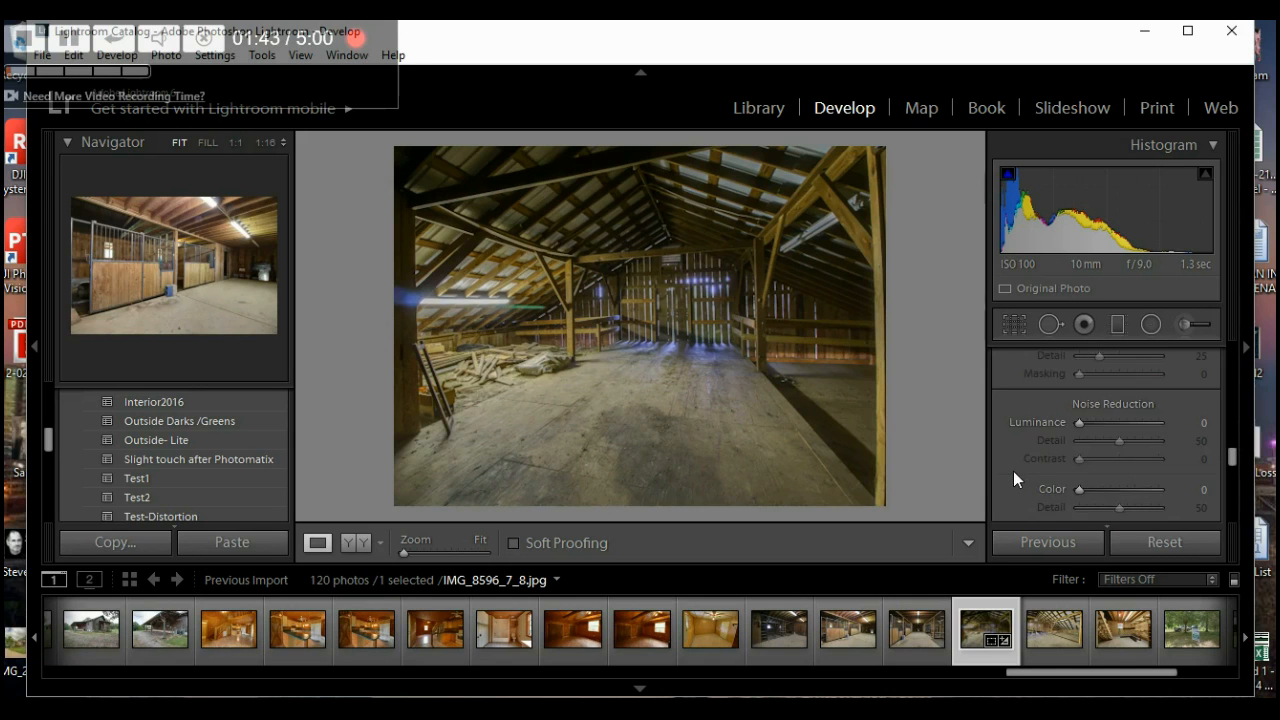
scroll(1013, 471, "up", 1)
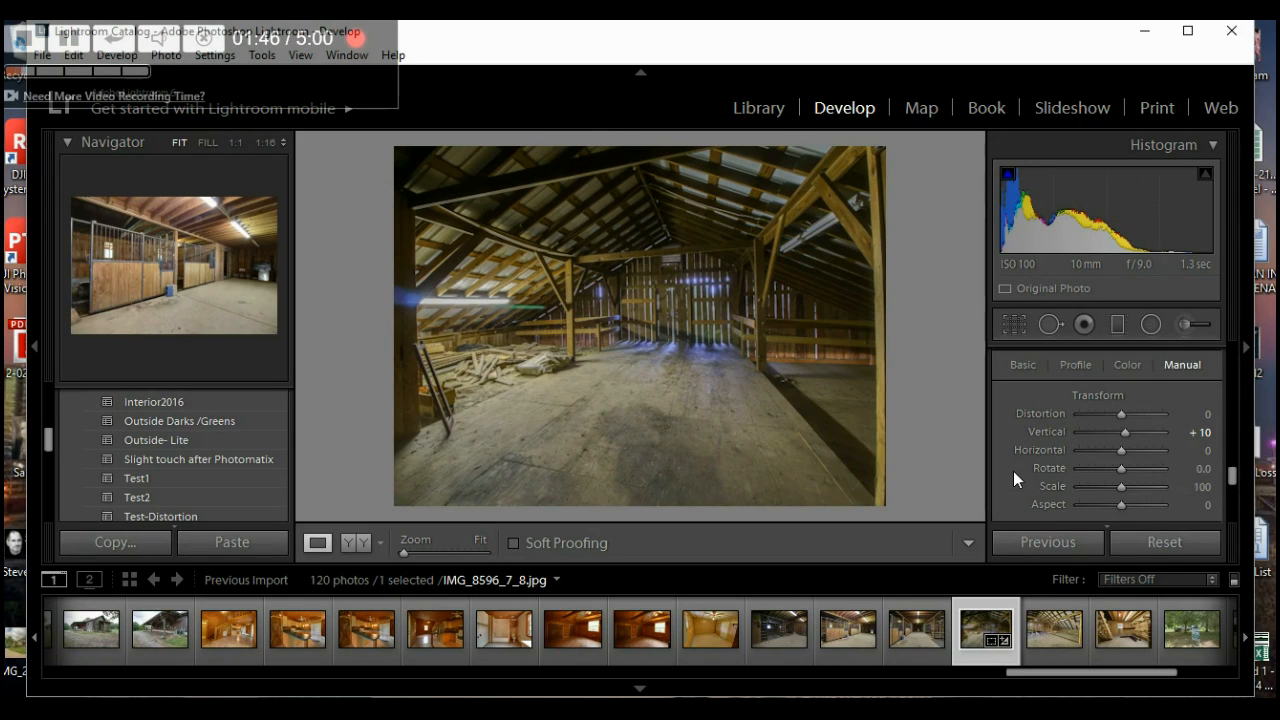
left_click(1126, 436)
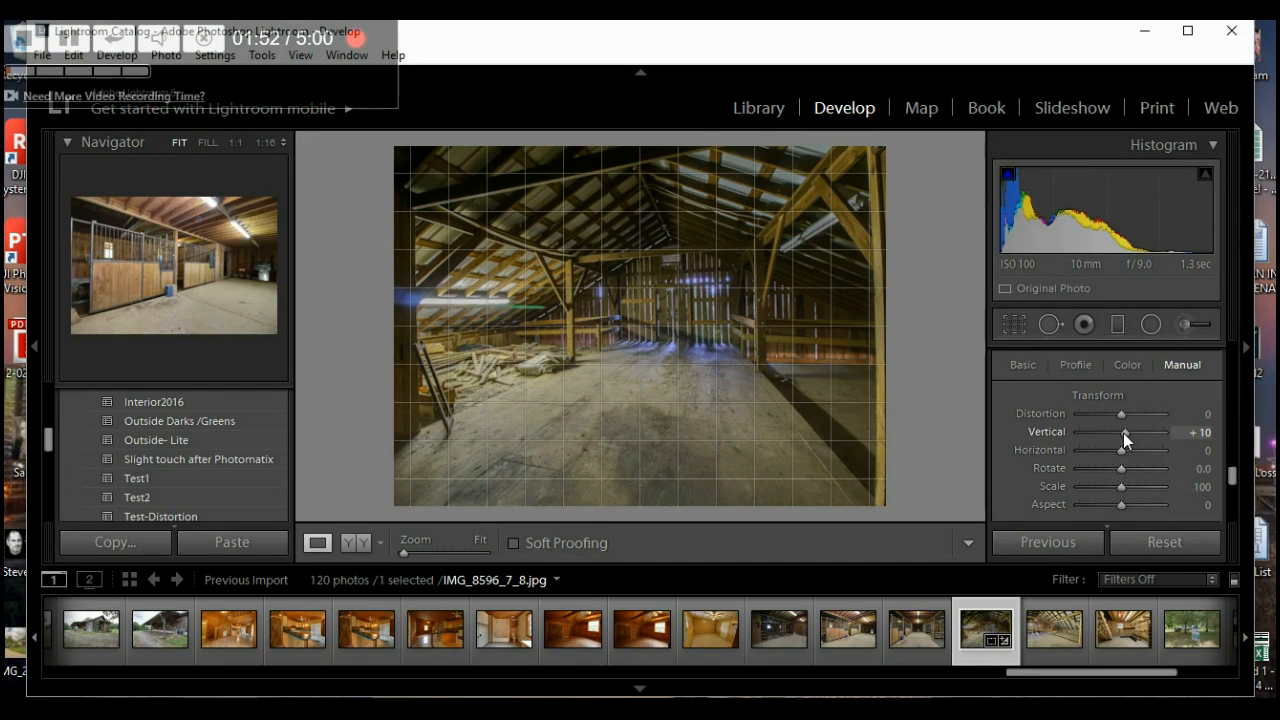
key("Up")
key("Up")
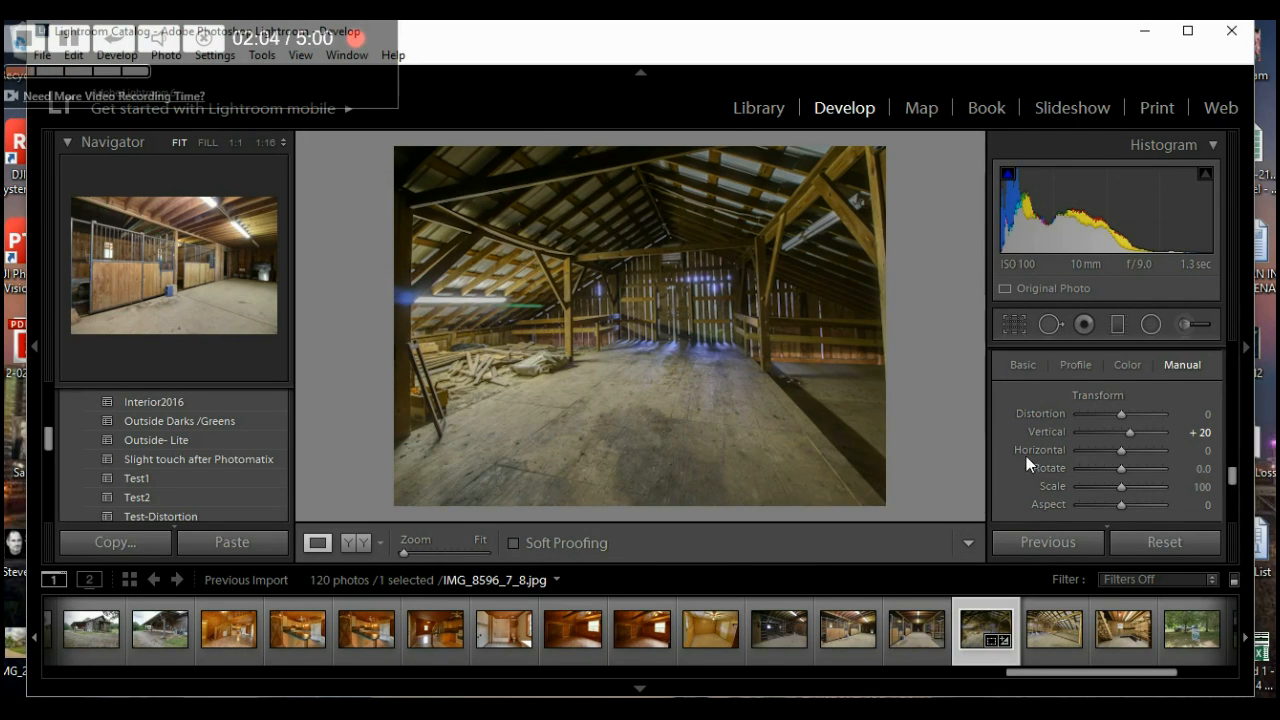
- Brighten the barn photo's Exposure to +1.80 in the Basic panel
scroll(1026, 456, "up", 20)
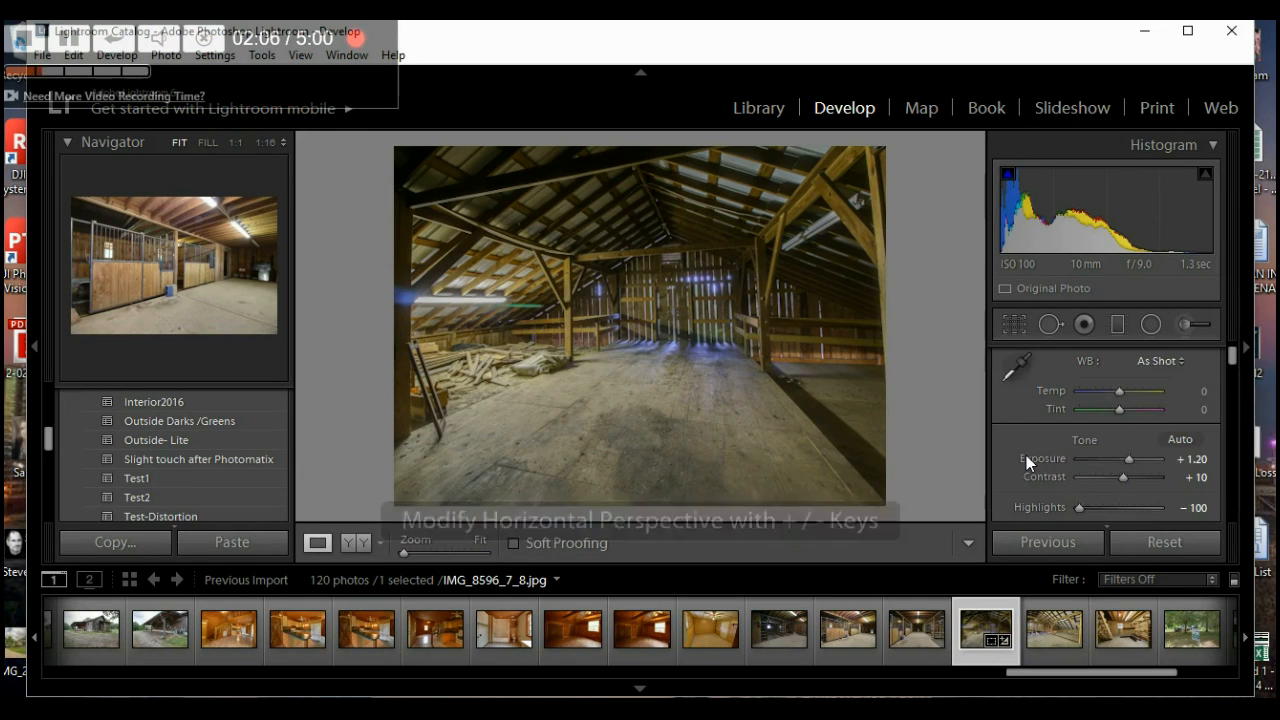
scroll(1130, 462, "up", 6)
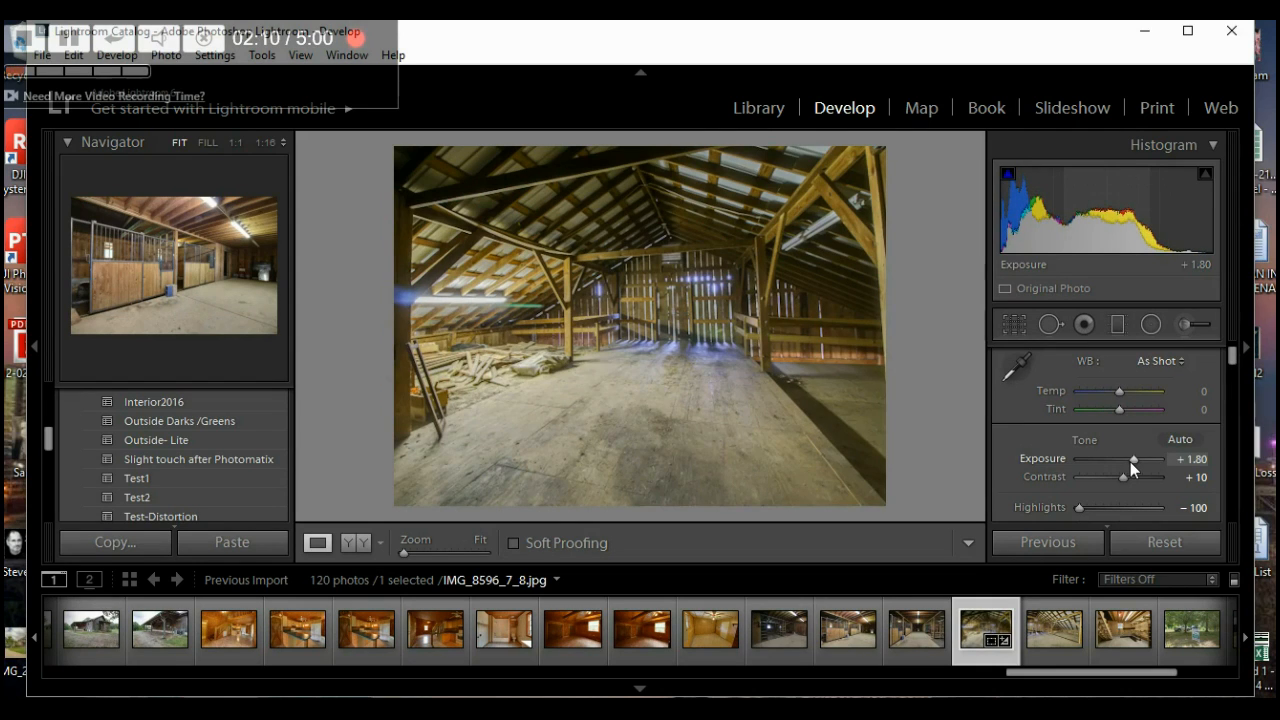
scroll(1130, 462, "up", 1)
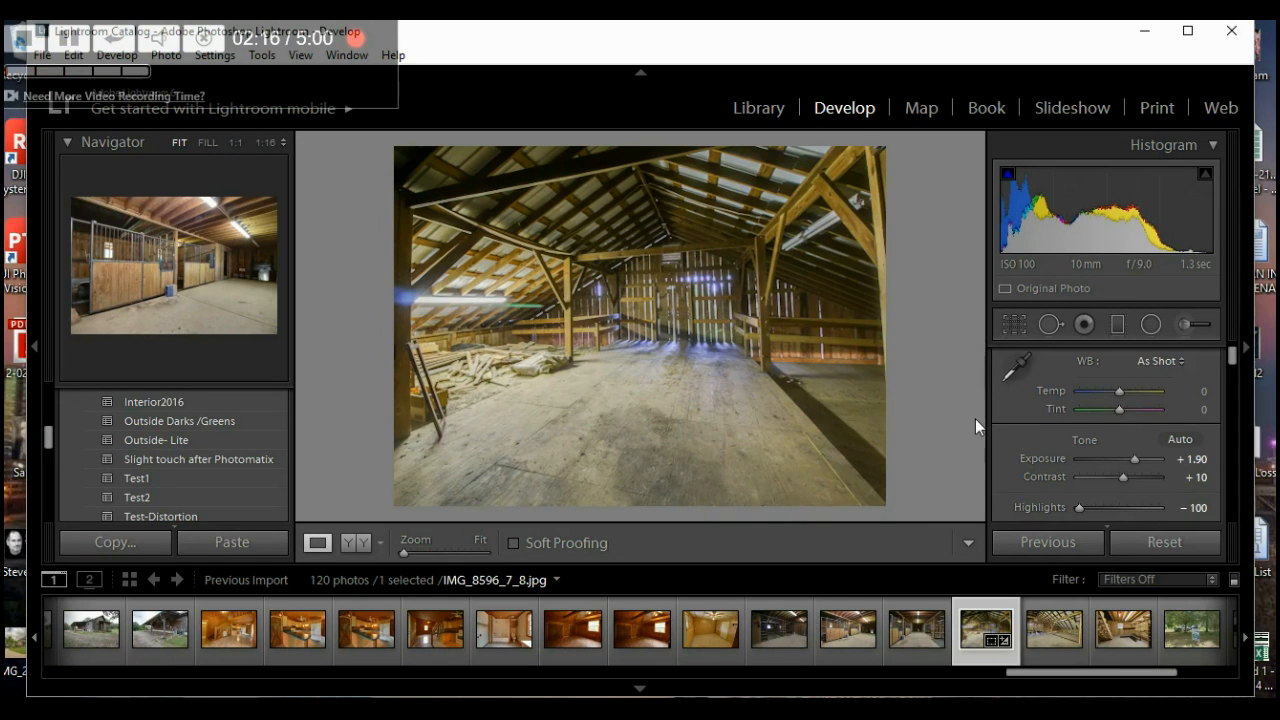
- Straighten the barn loft photo to -0.59, constrain the crop to the image, and trim the left edge
left_click(1015, 327)
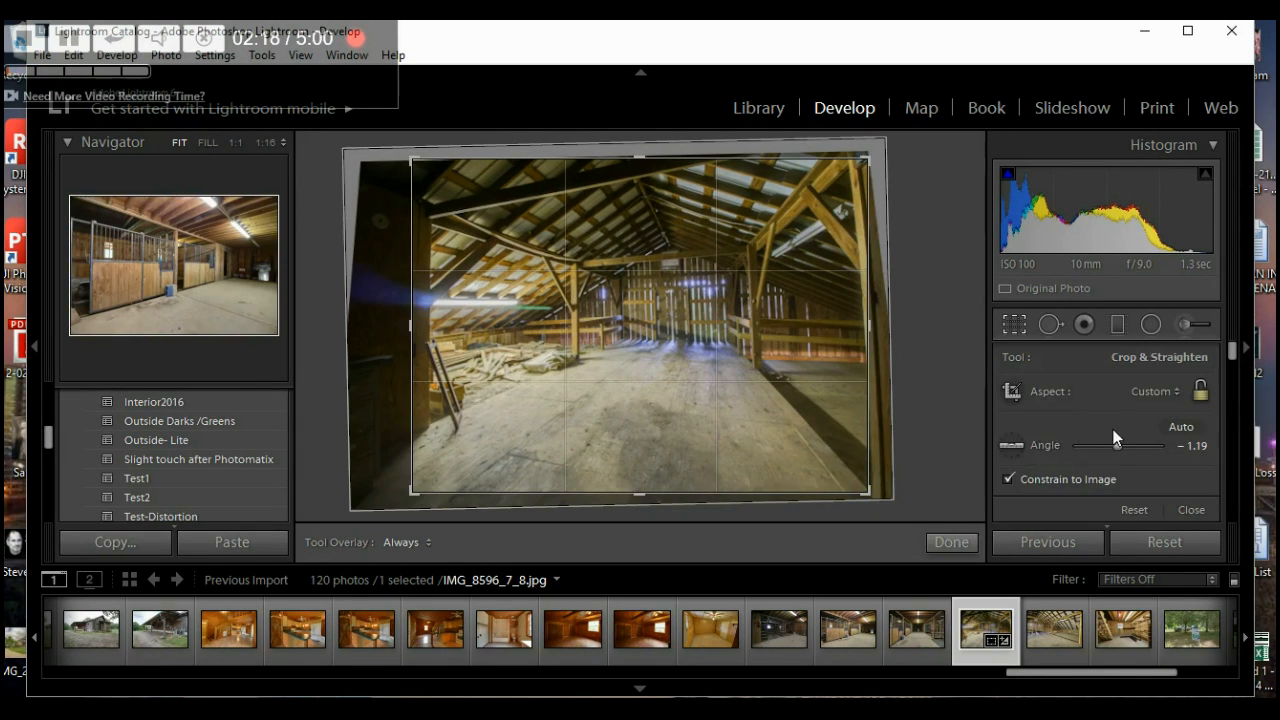
scroll(1119, 447, "up", 5)
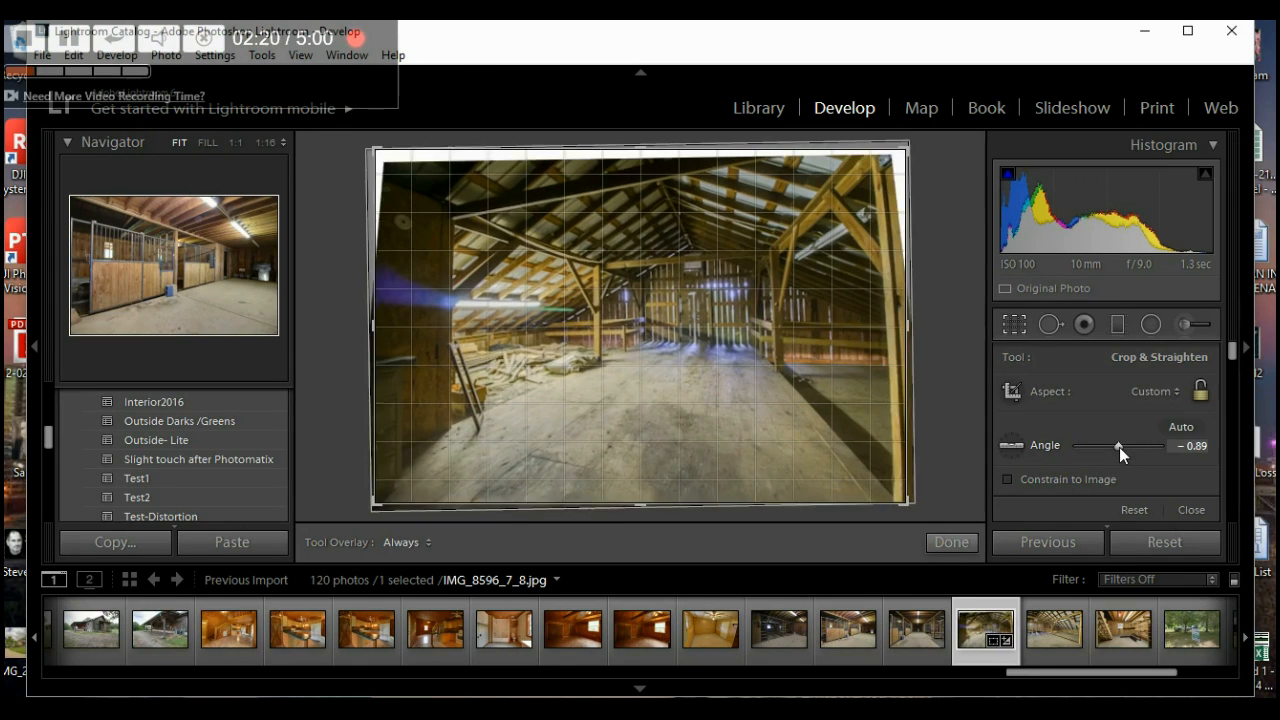
scroll(1119, 447, "up", 1)
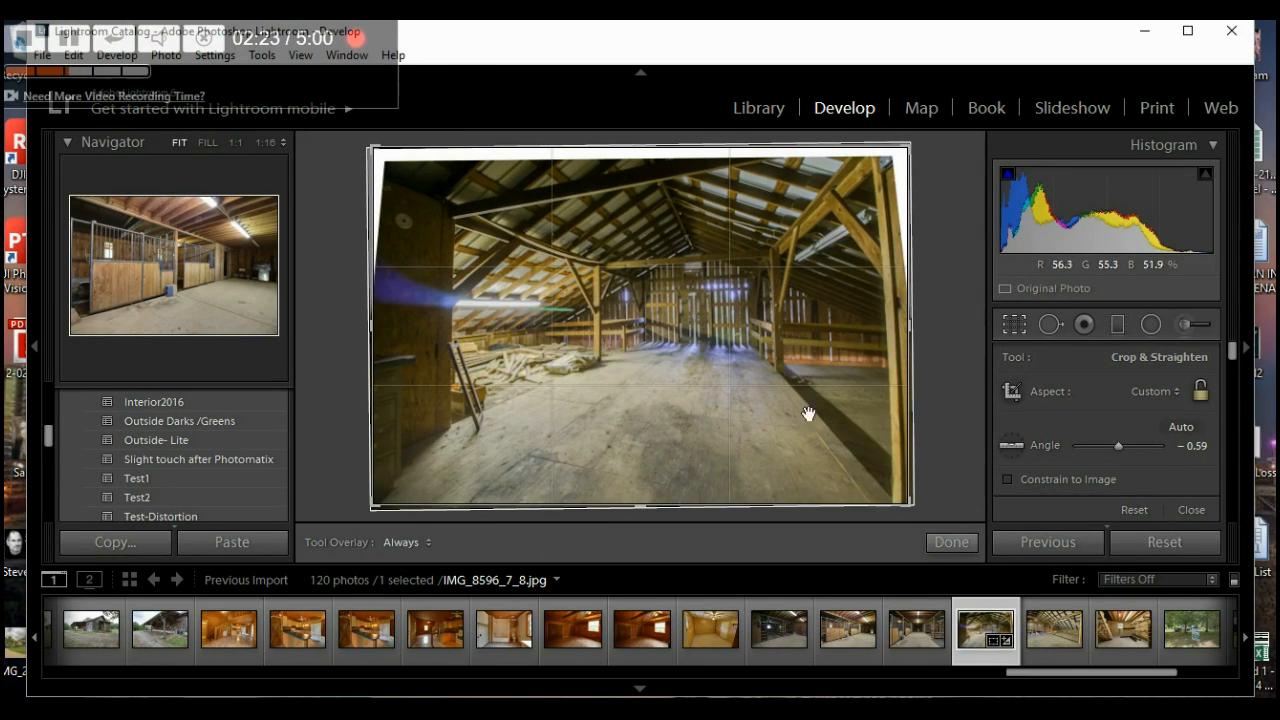
left_click(1009, 478)
left_click_drag(389, 330, 420, 331)
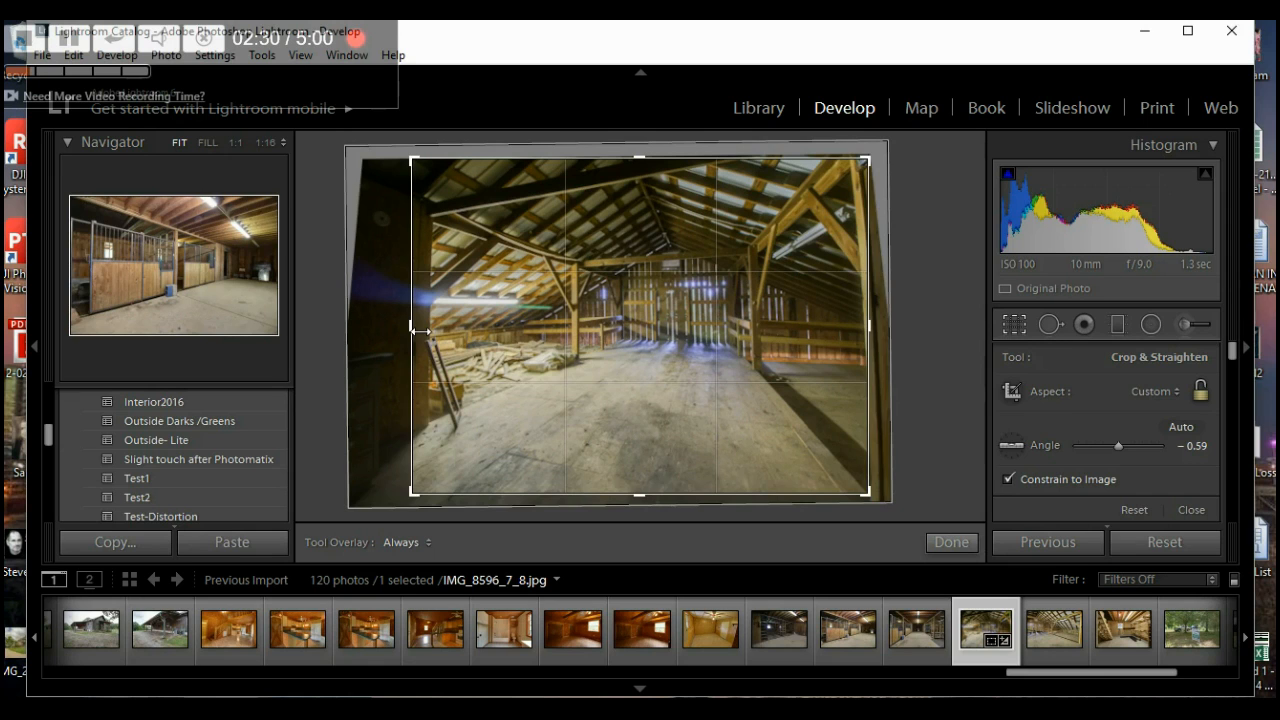
left_click(945, 541)
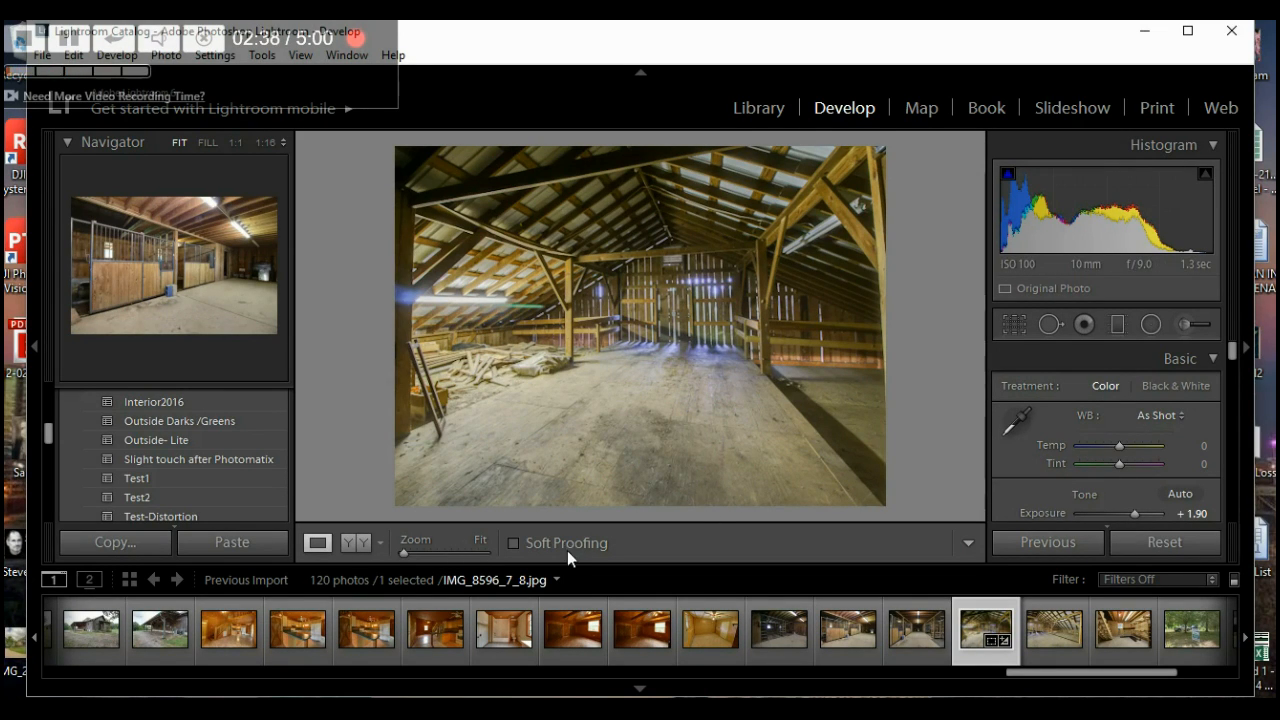
- Cycle through the loft photo's Before/After comparison layouts, then return to Loupe view
left_click(354, 540)
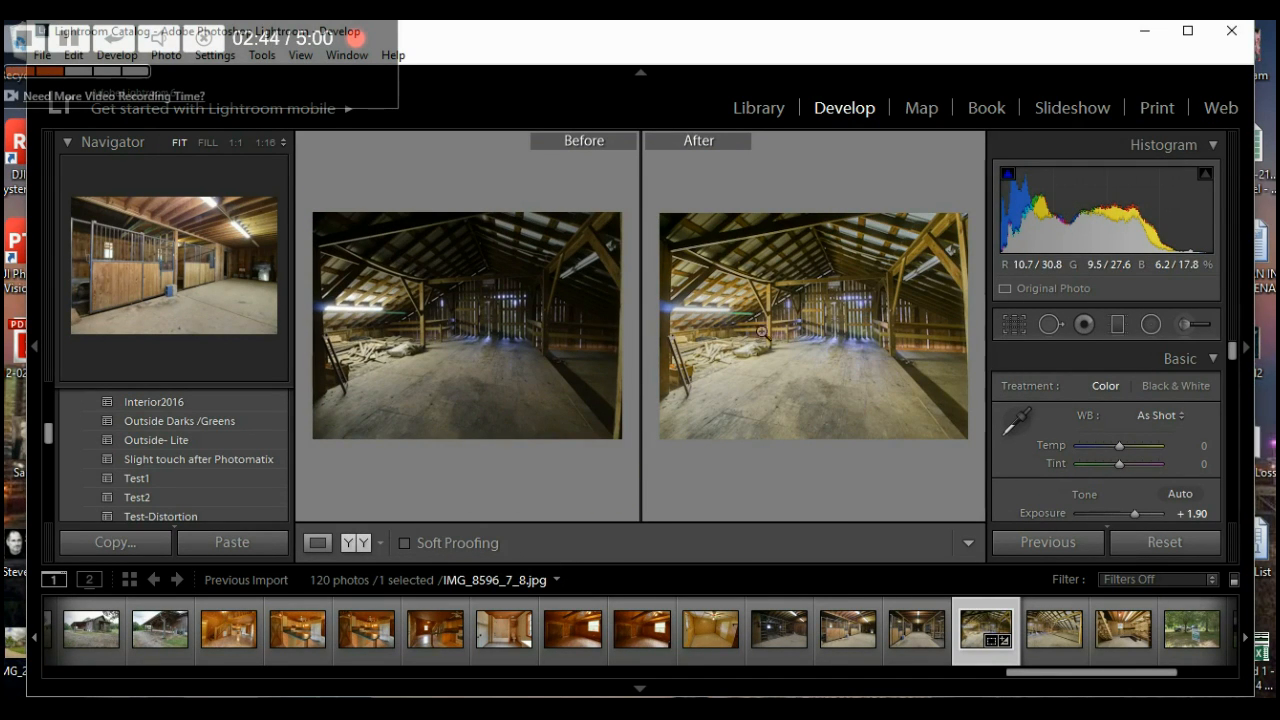
left_click(355, 542)
left_click(355, 542)
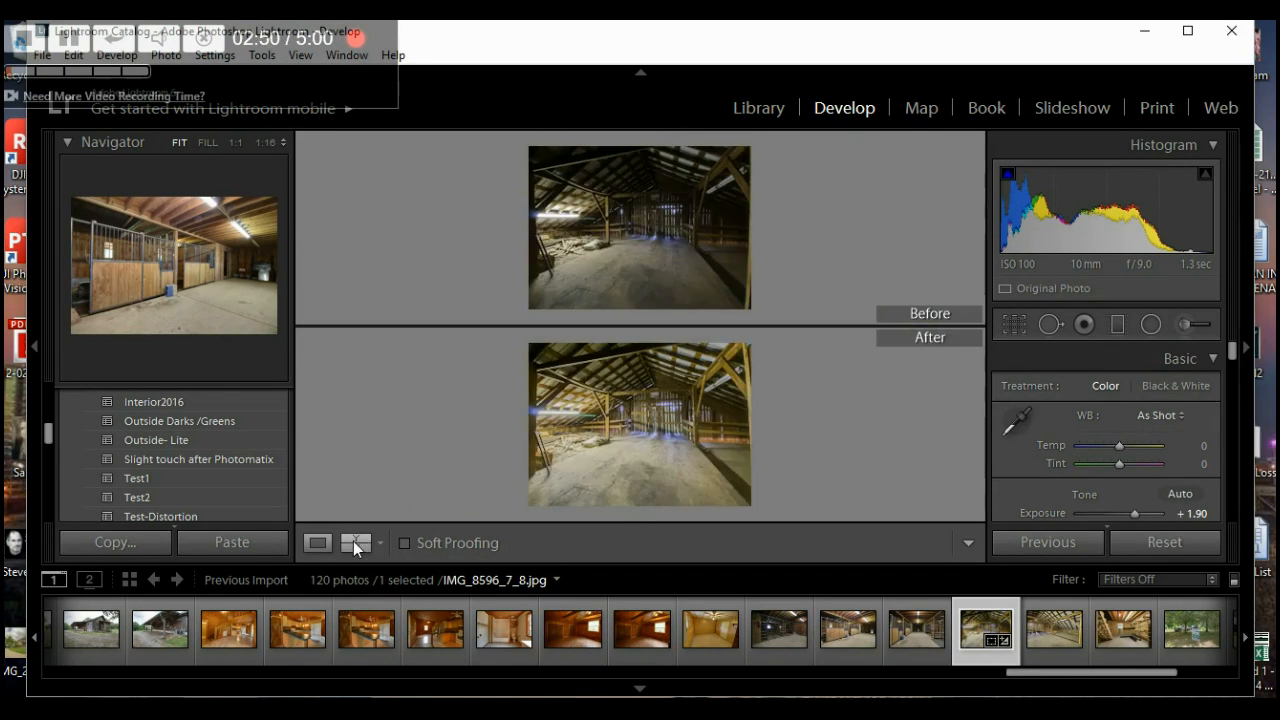
left_click(353, 541)
left_click(353, 541)
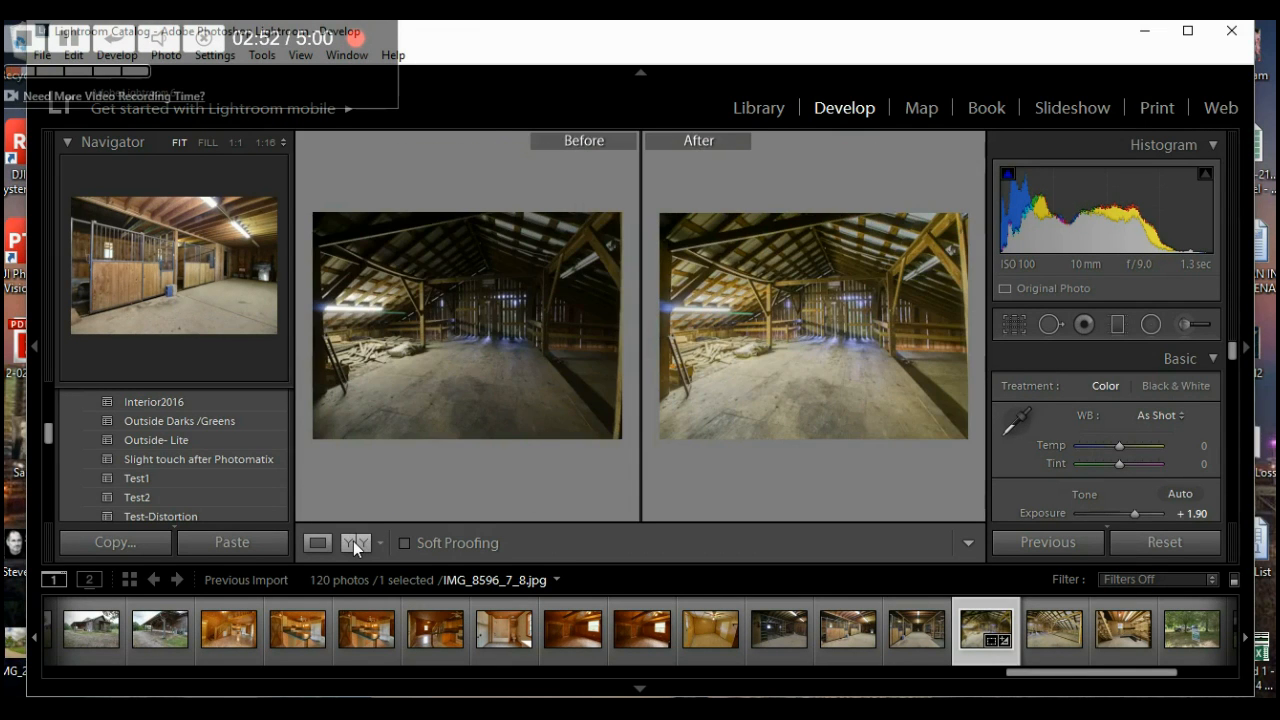
left_click(317, 542)
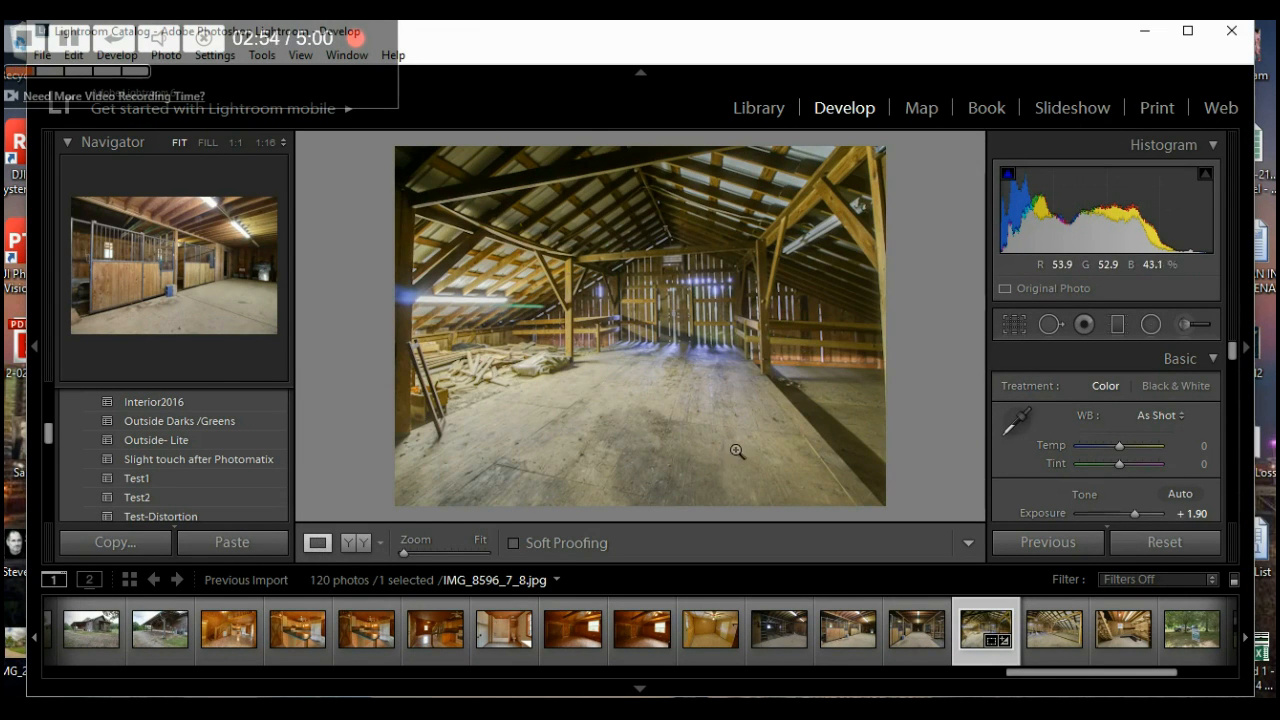
- Hide the left panel and filmstrip, then select the outdoor barn photo IMG_8614_5_6.jpg
left_click(35, 347)
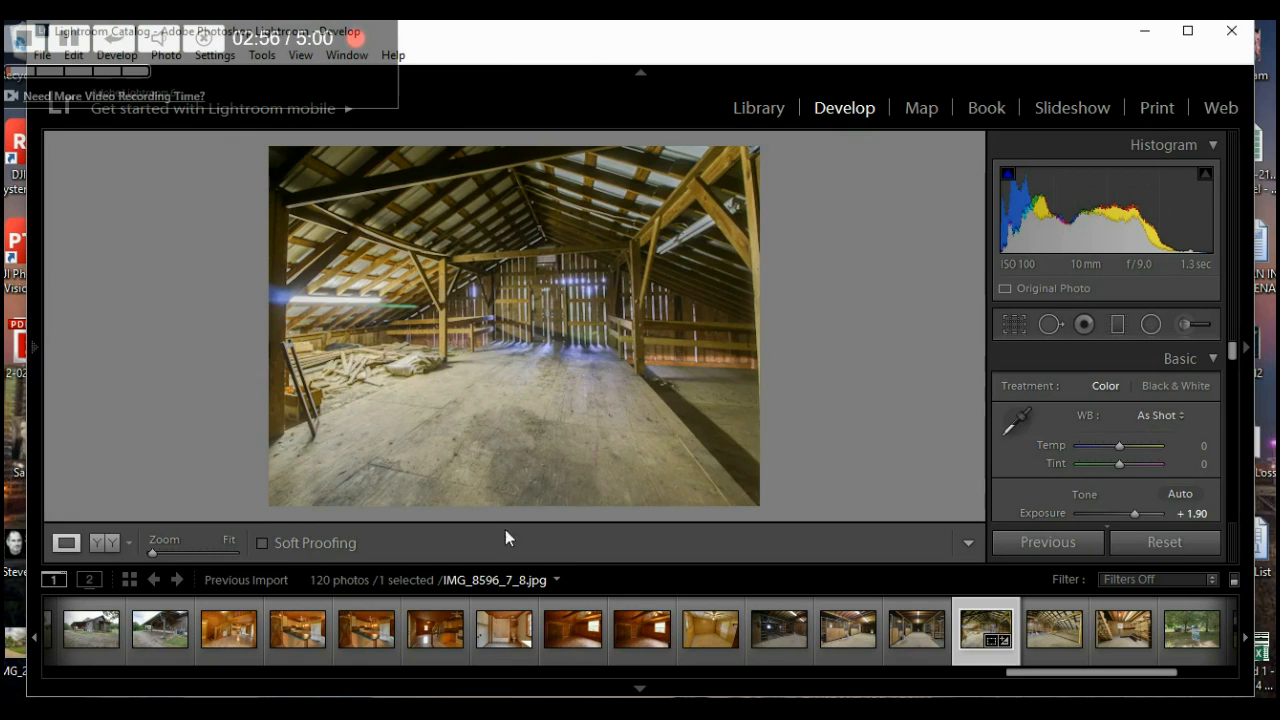
left_click(654, 689)
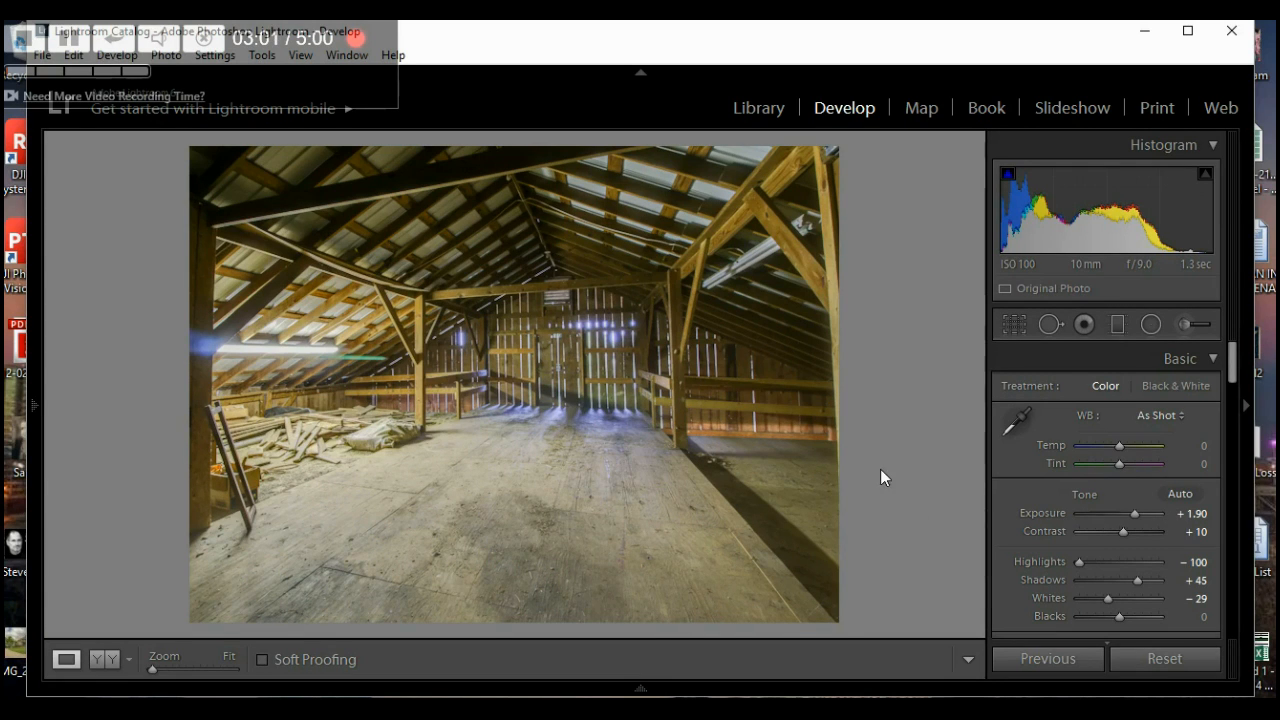
mouse_move(631, 689)
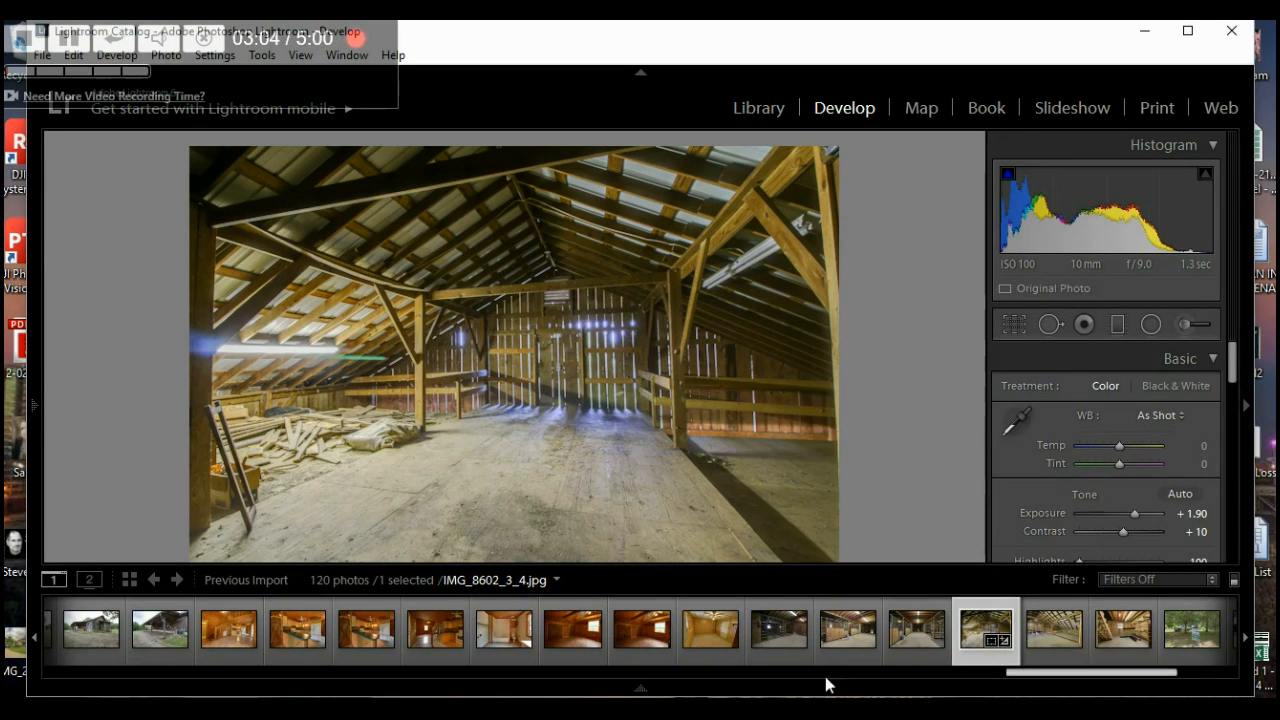
left_click_drag(1035, 671, 1123, 675)
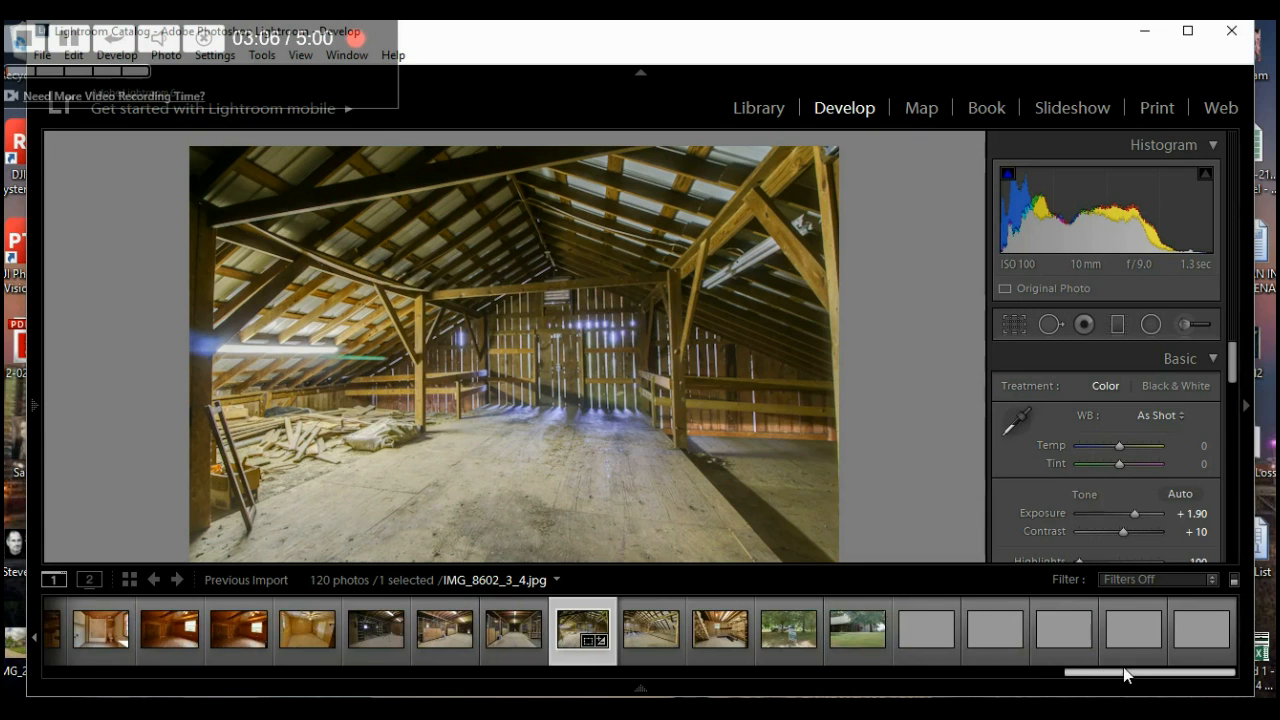
left_click(859, 625)
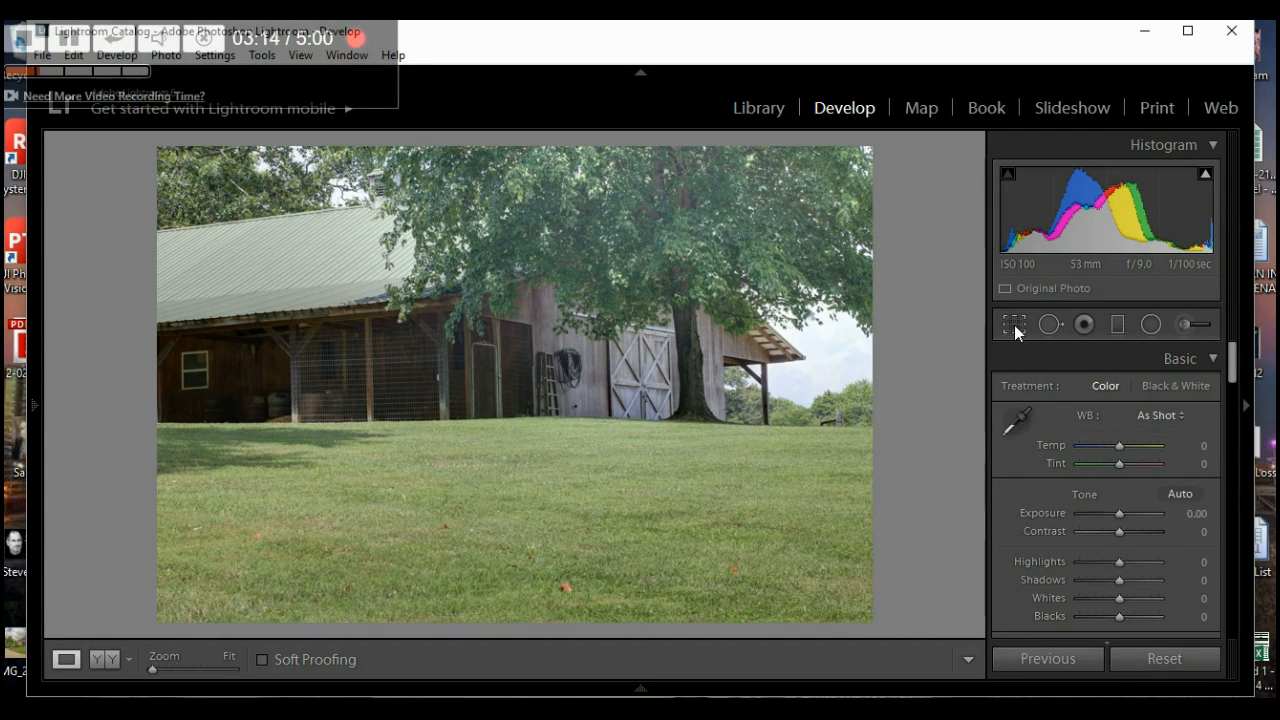
- Level the outdoor barn photo with a 0.30 straighten angle and apply the crop
left_click(1014, 325)
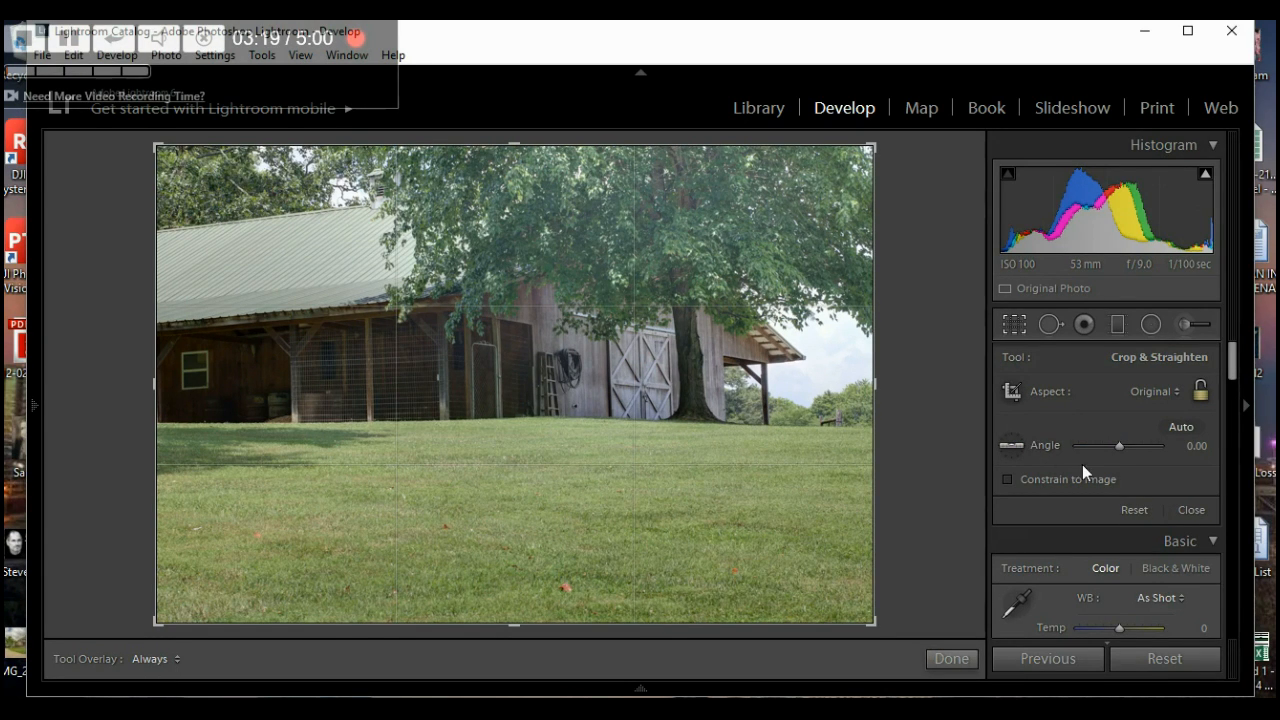
left_click(1119, 444)
left_click_drag(1119, 444, 1119, 444)
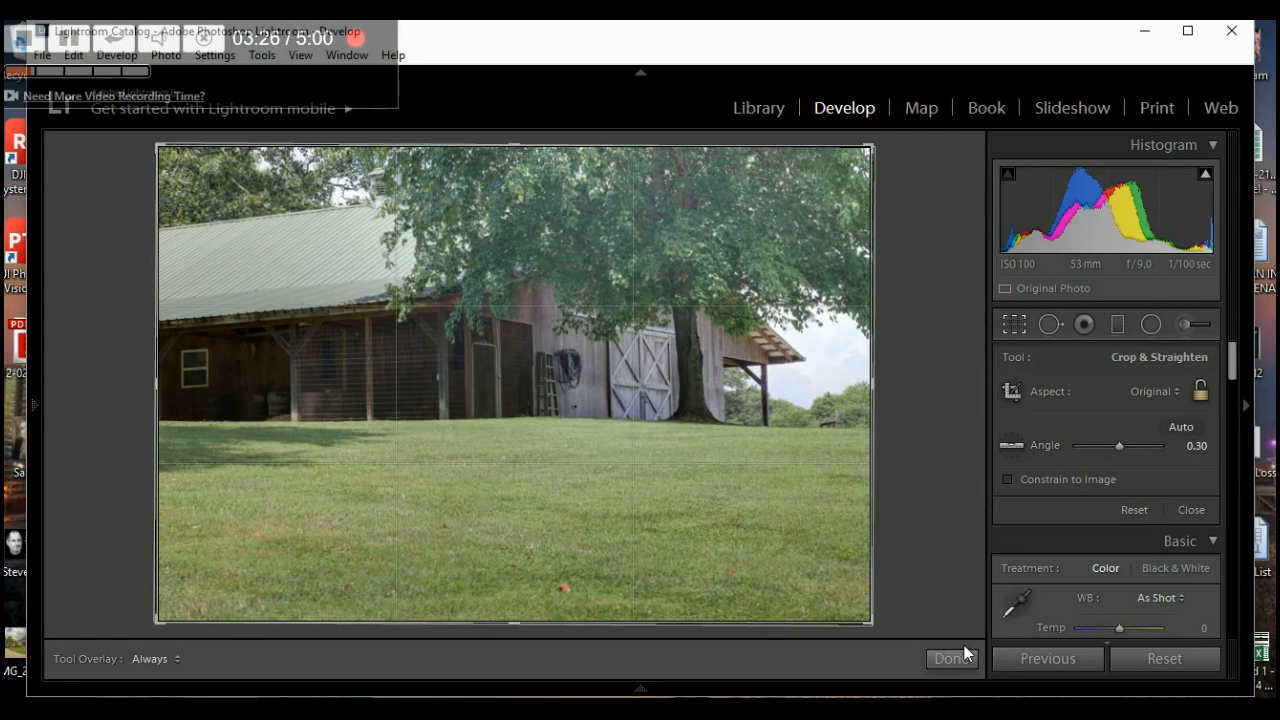
left_click(951, 660)
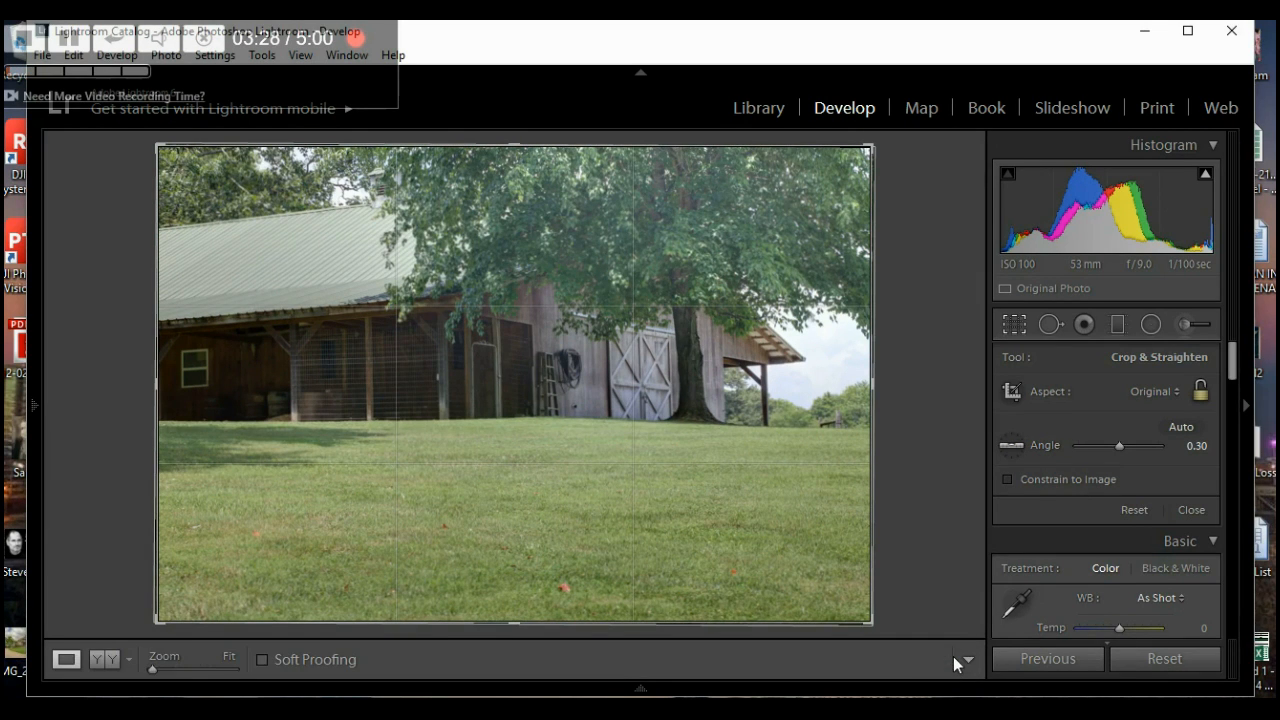
- Try the Outside Darks /Greens preset, then apply Outside- Lite instead
mouse_move(34, 414)
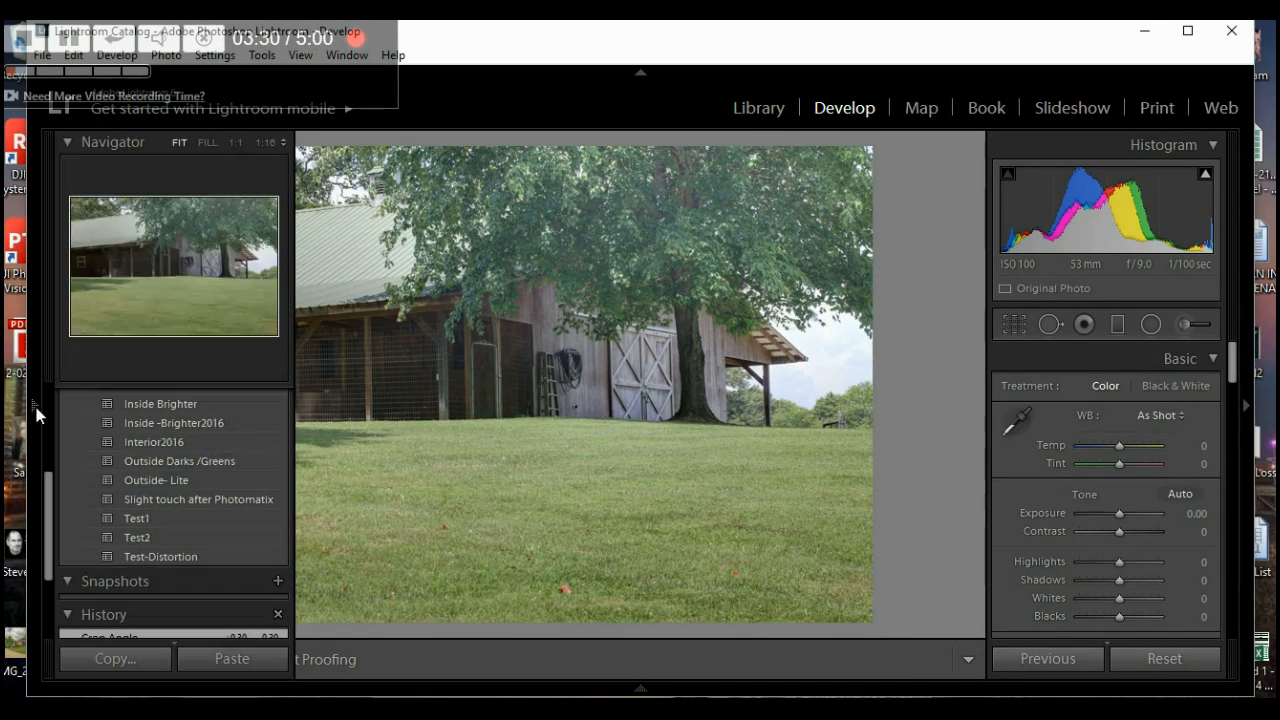
left_click(178, 462)
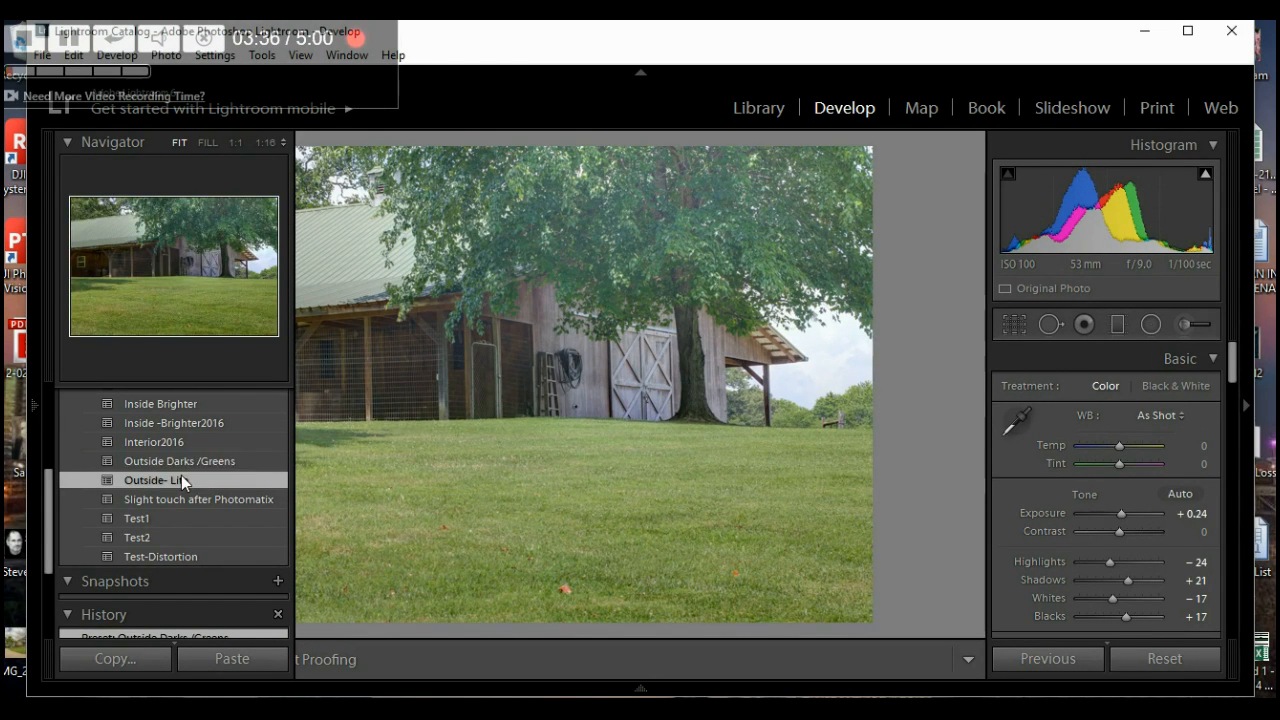
left_click(181, 479)
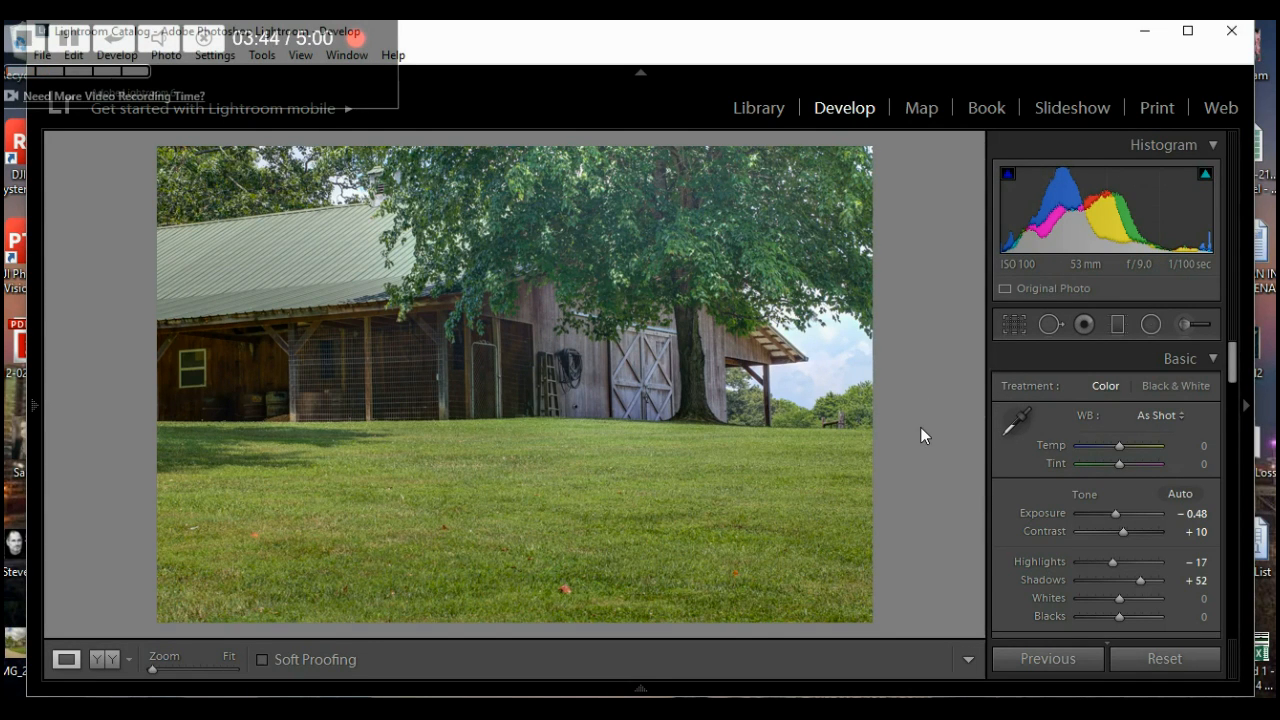
- Tune Exposure to -0.58, Highlights to -100 and Contrast to +67
left_click_drag(1116, 520, 1117, 520)
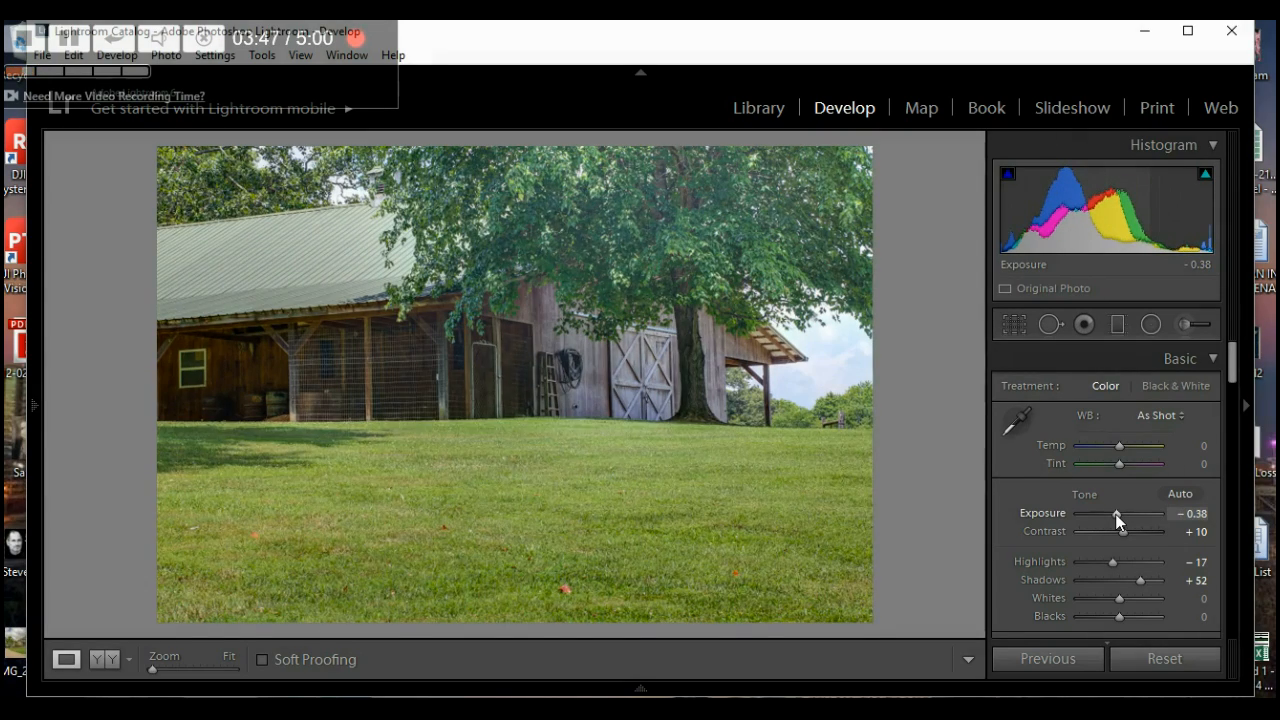
key("Down")
key("Down")
key("Down")
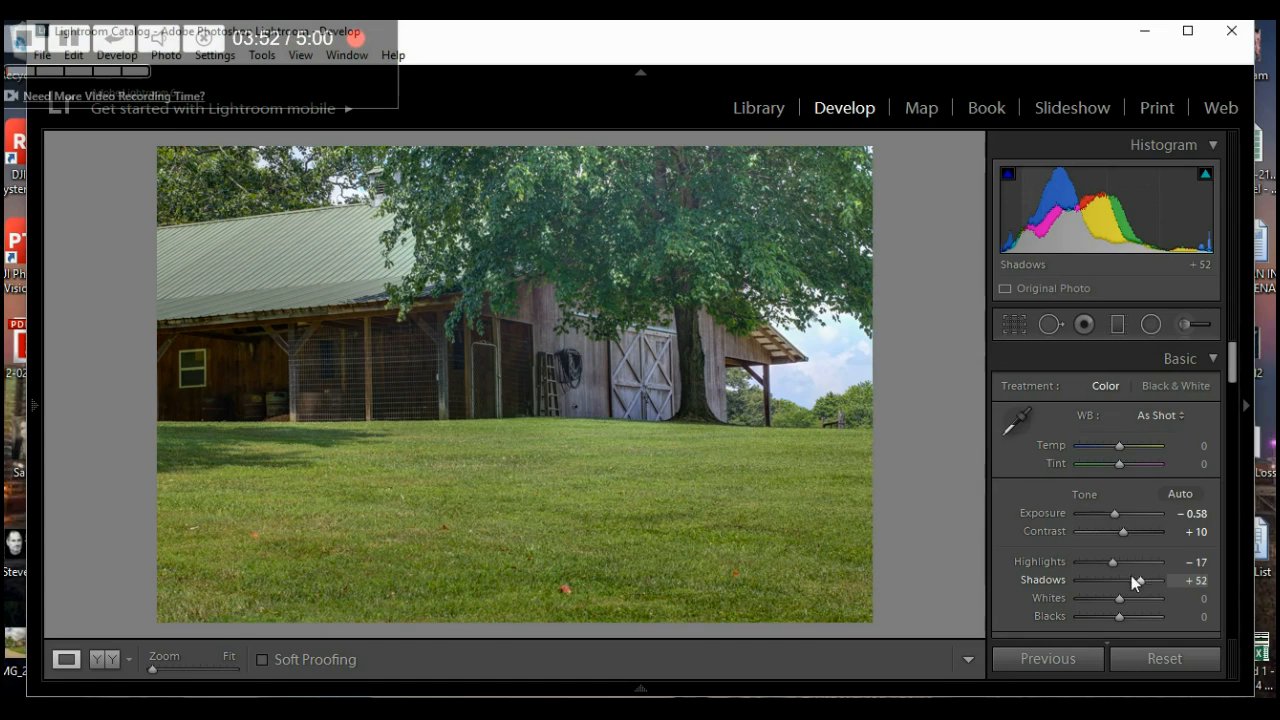
left_click_drag(1110, 560, 1041, 571)
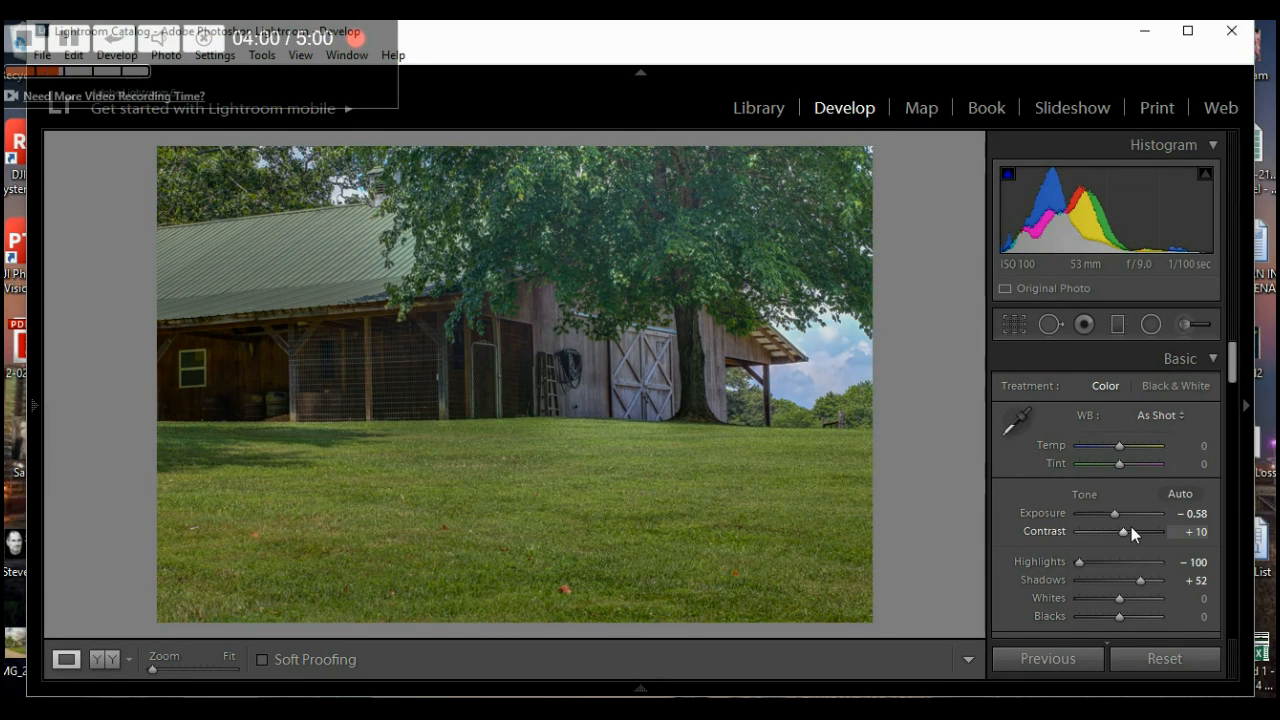
left_click_drag(1124, 533, 1147, 523)
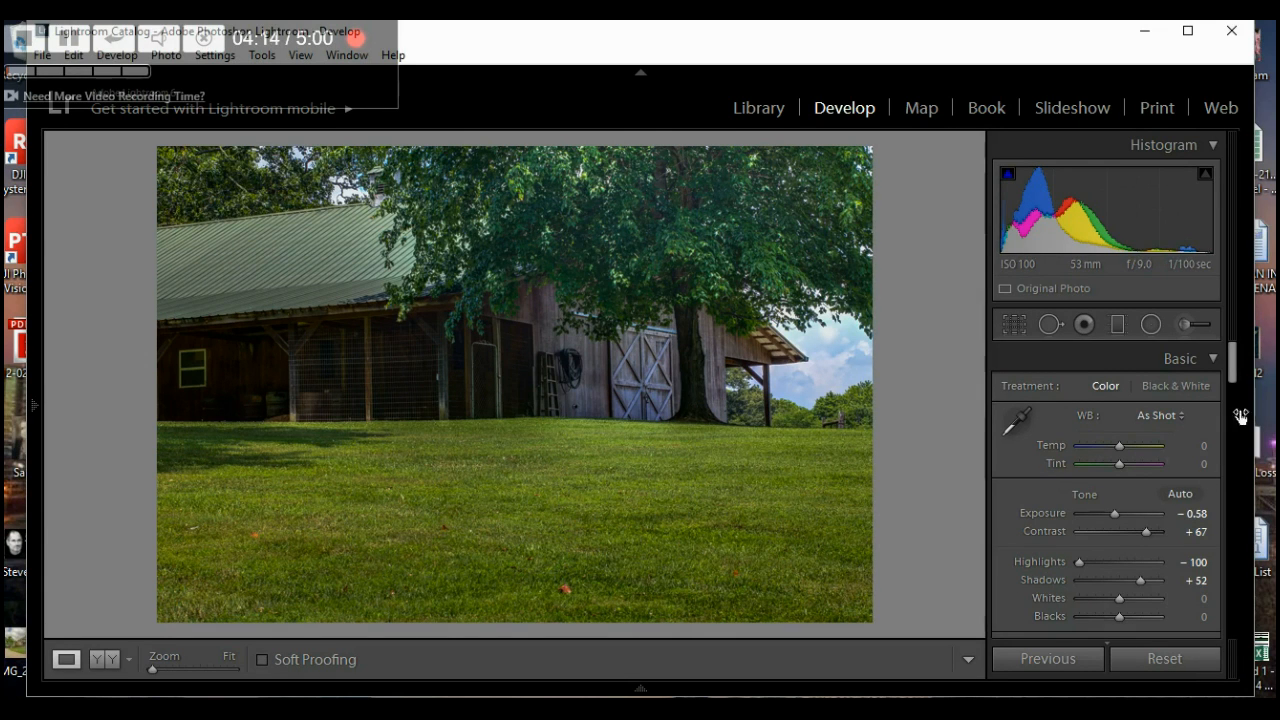
- Set the Tone Curve's Darks region to -10 on the barn photo
scroll(1234, 390, "down", 1)
left_click_drag(1234, 390, 1223, 458)
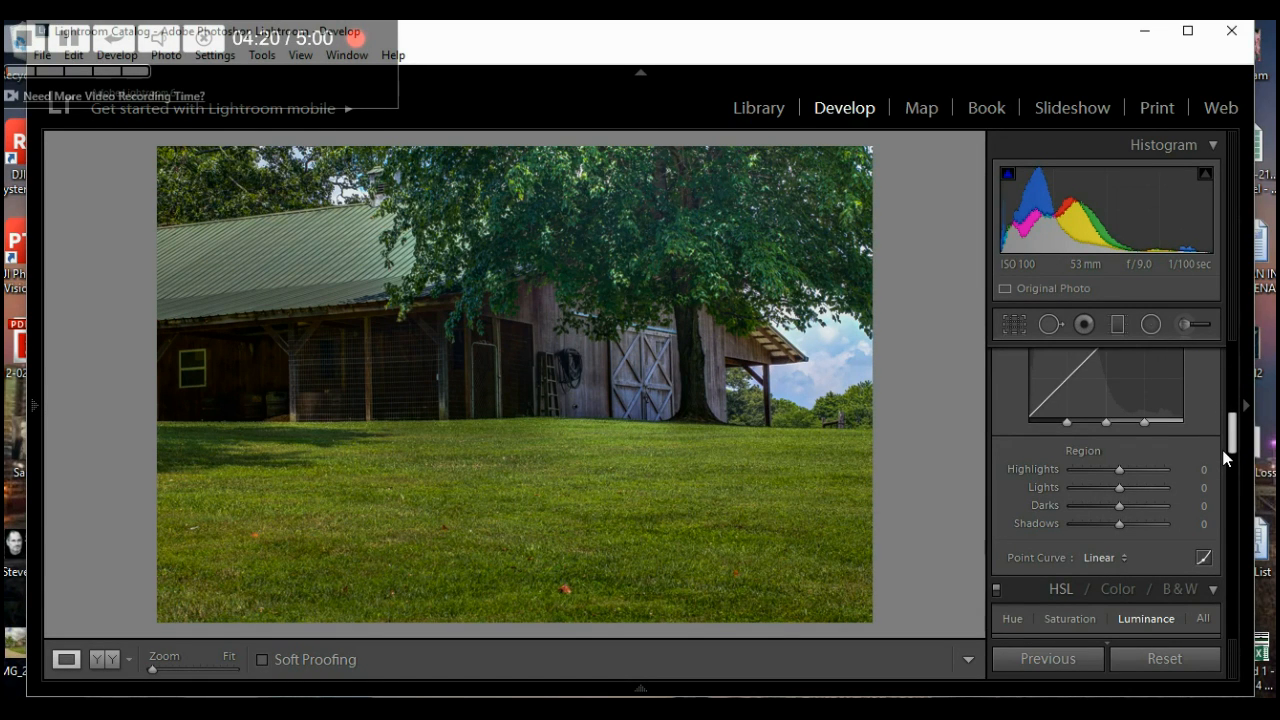
key("Down")
key("Down")
key("Down")
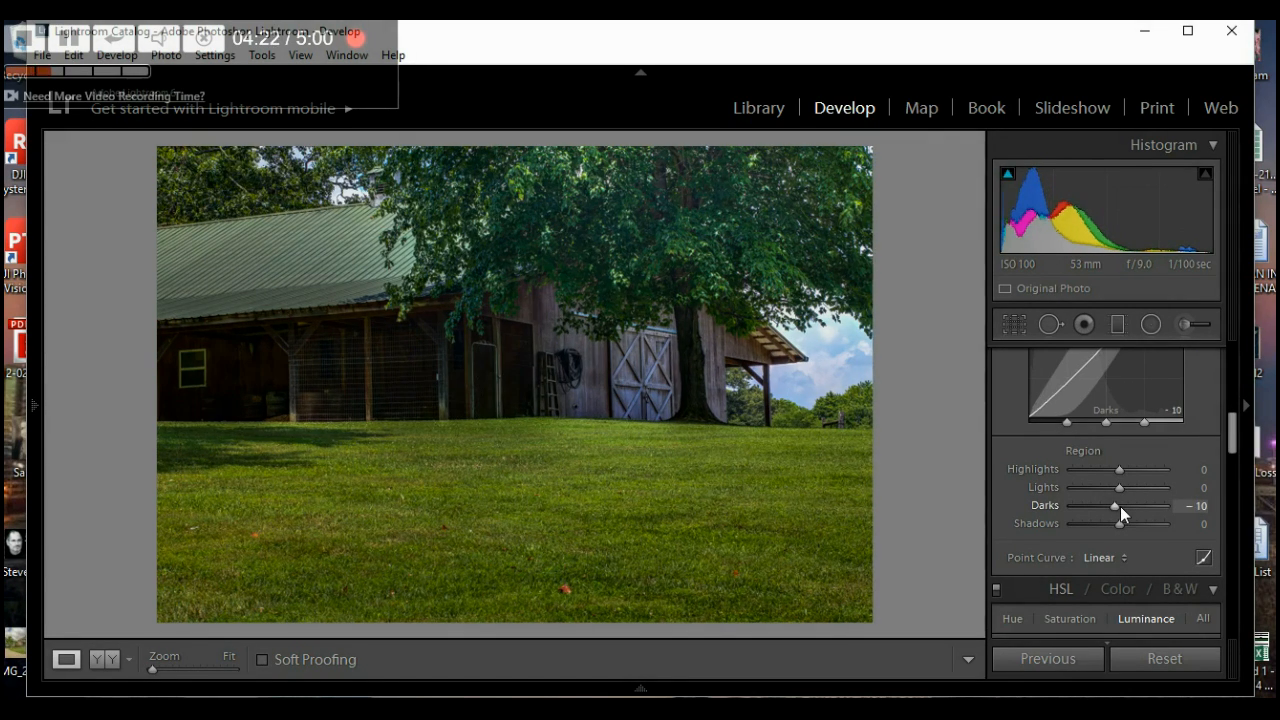
key("Up")
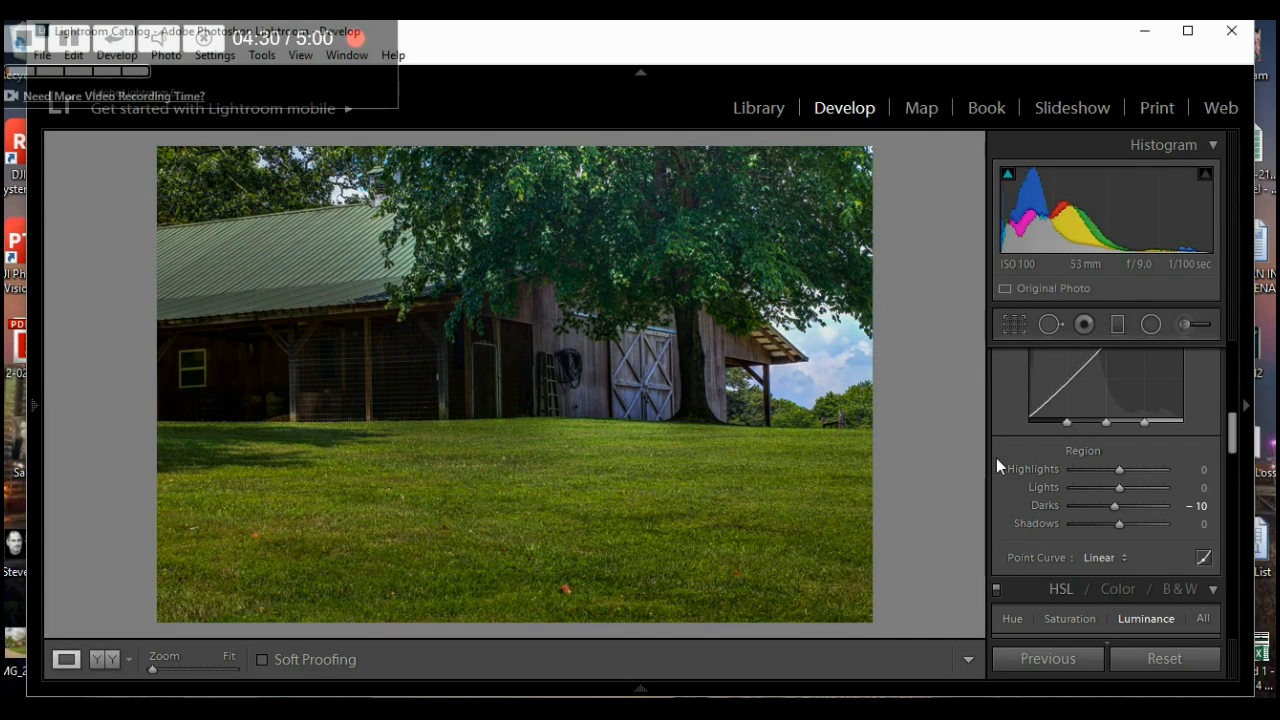
- Re-straighten the barn photo to a 0.60 angle and apply the crop
left_click(1013, 325)
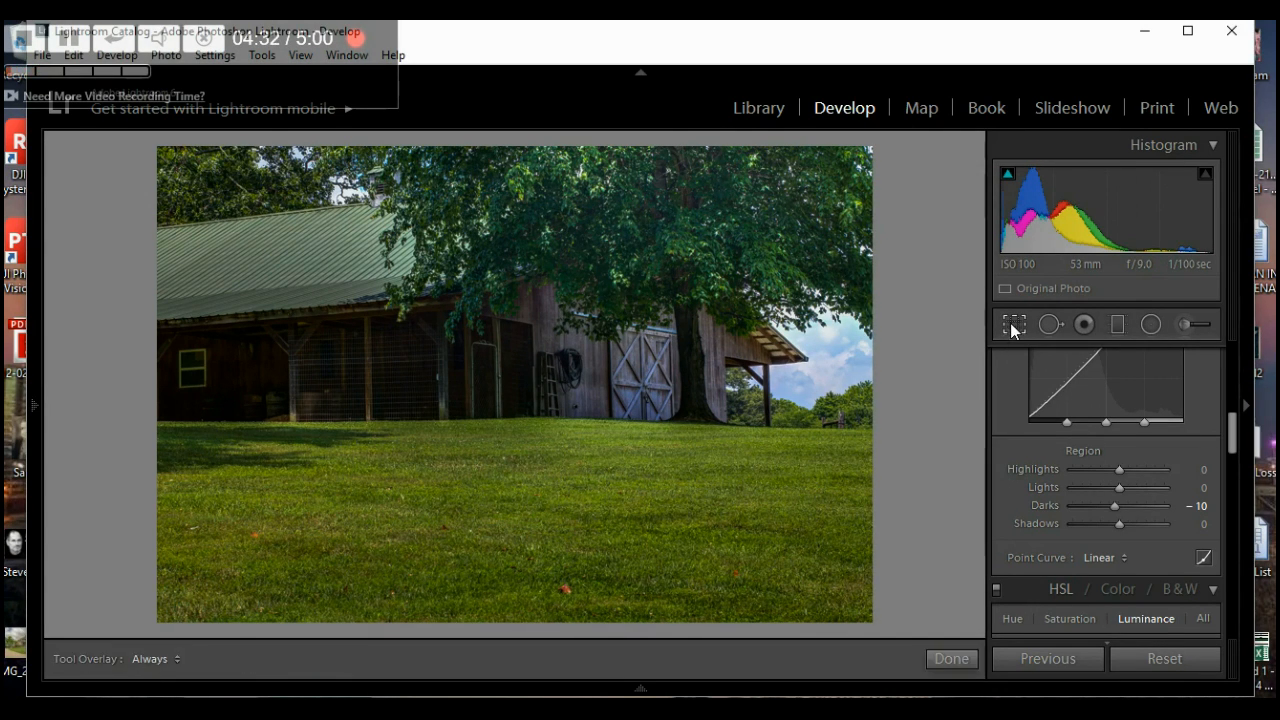
left_click_drag(1120, 447, 1120, 447)
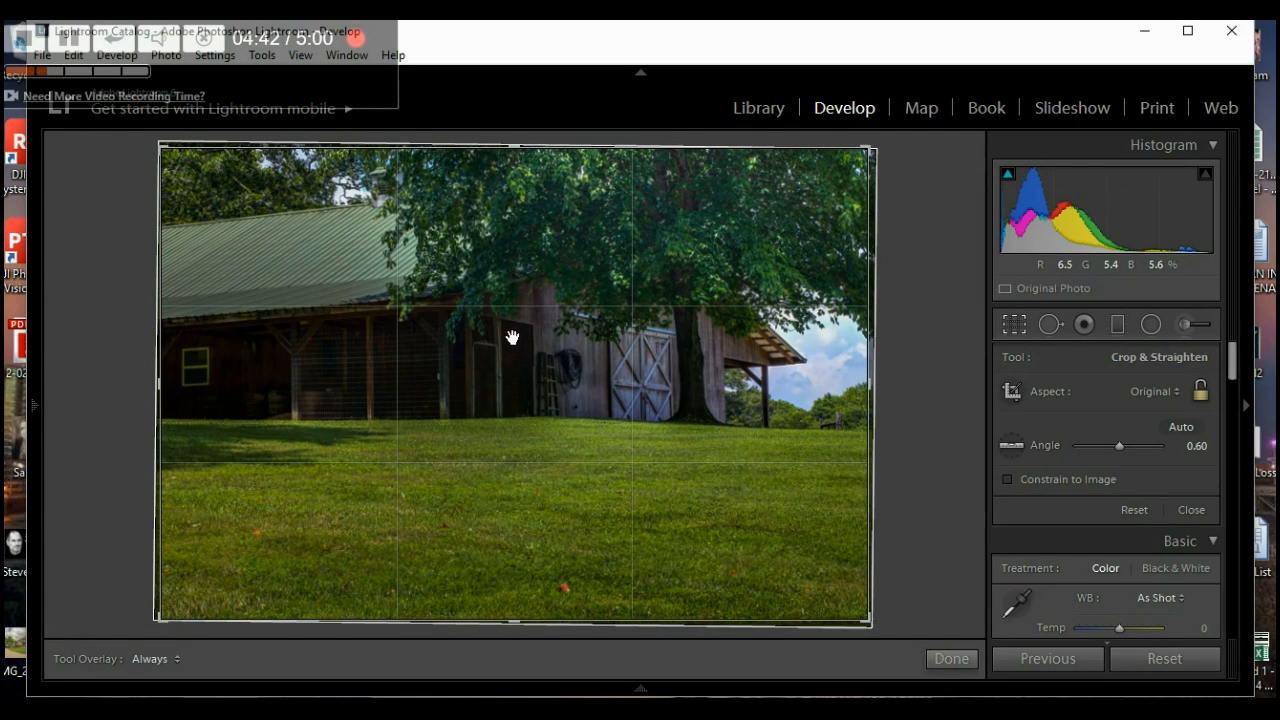
left_click(952, 659)
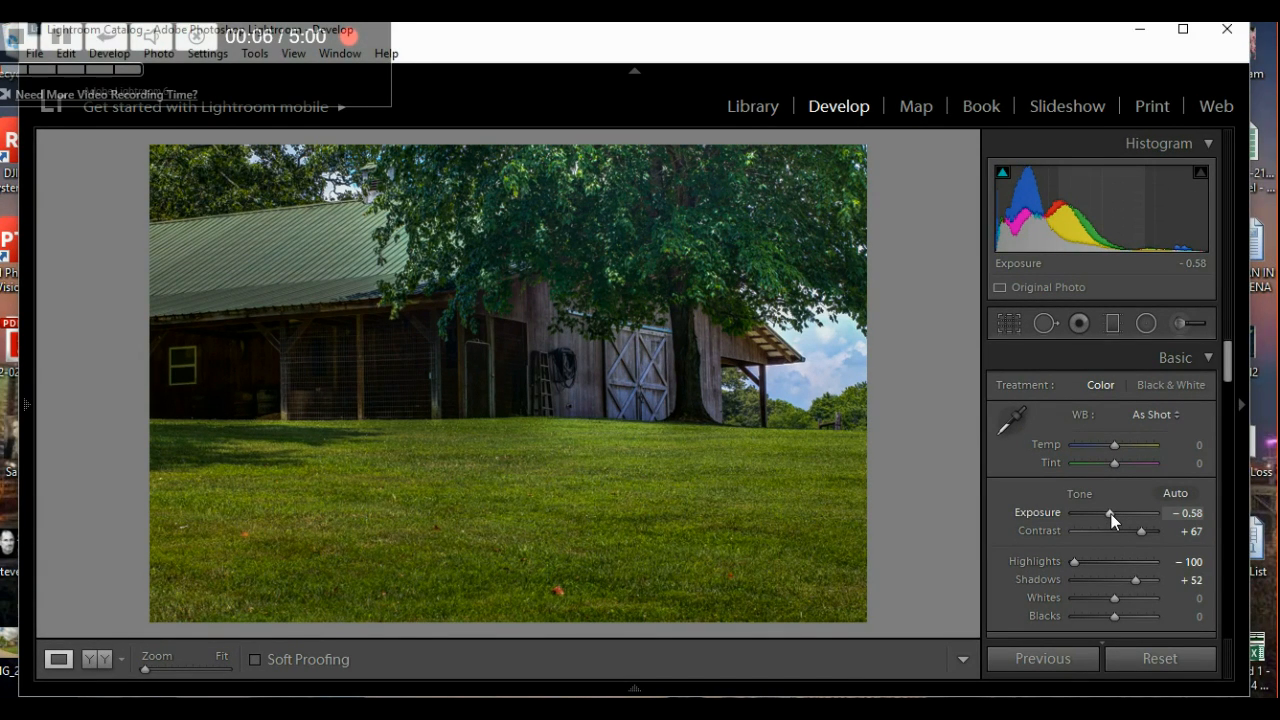
- Nudge the barn photo's Exposure up to about +0.02
scroll(1111, 514, "up", 8)
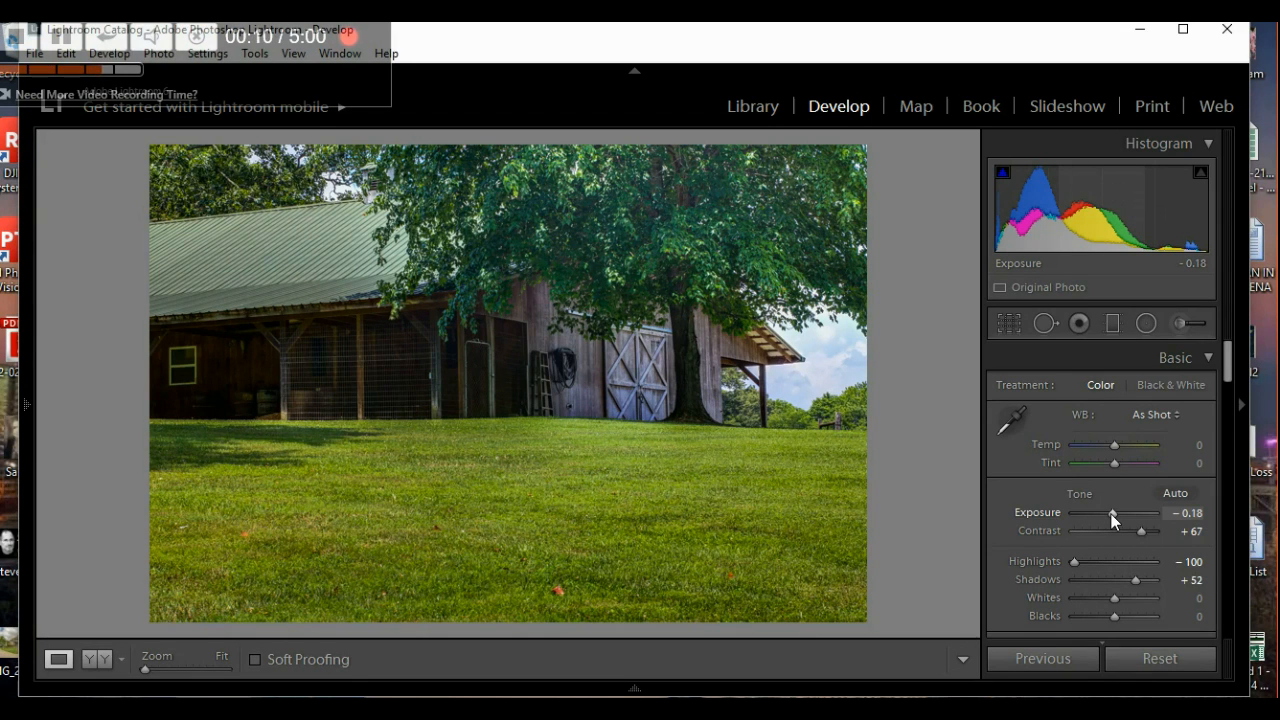
scroll(1111, 514, "up", 2)
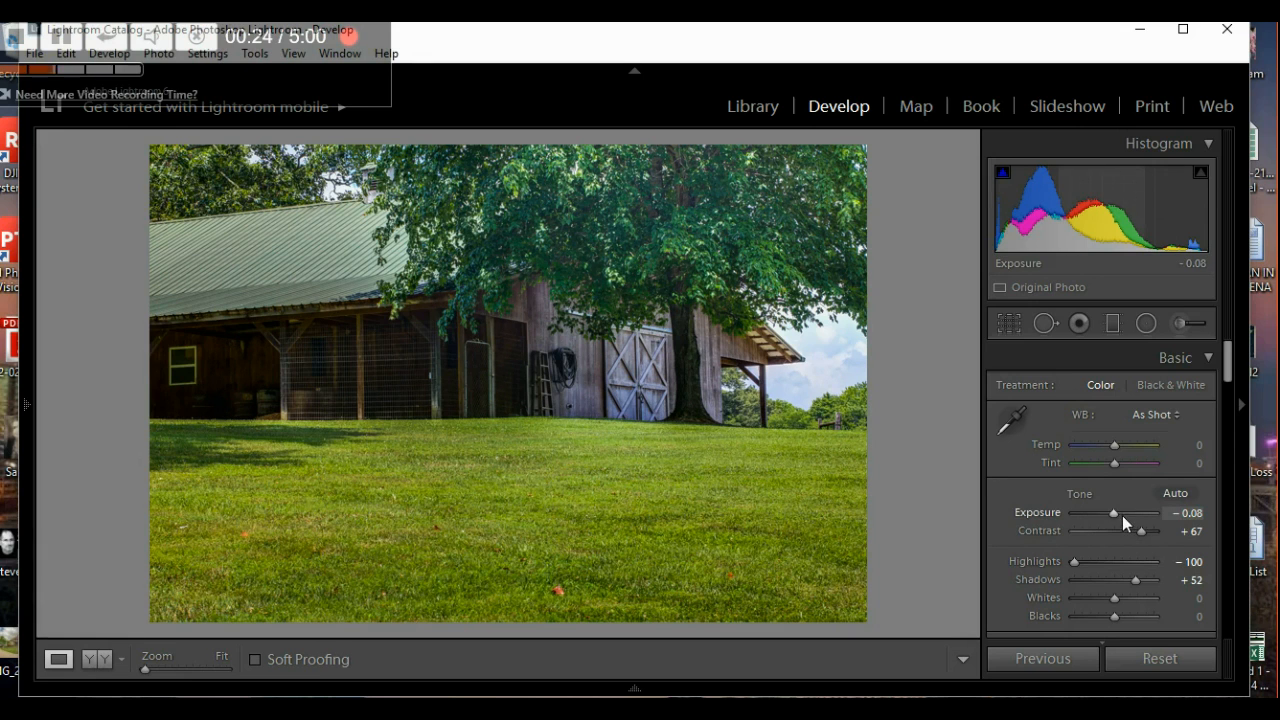
key("Up")
- Darken the sky with the HSL Luminance targeted tool, then show the filmstrip again
scroll(1003, 534, "down", 10)
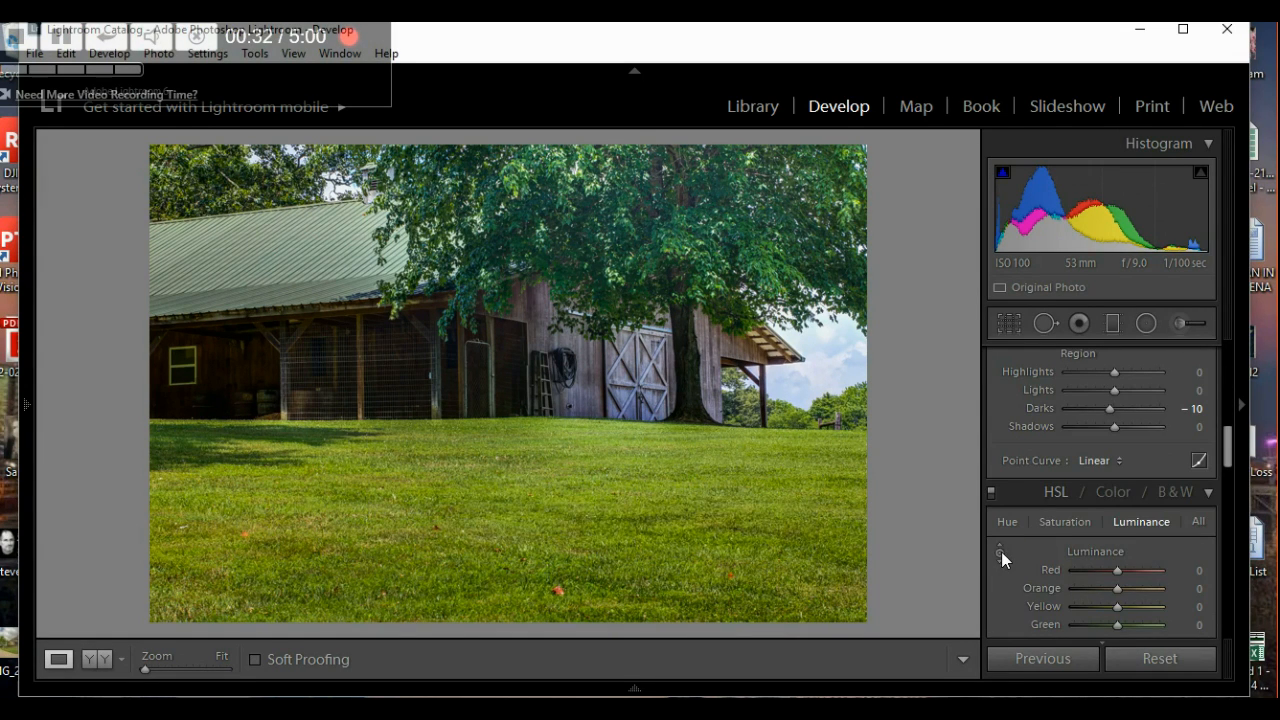
left_click(1000, 551)
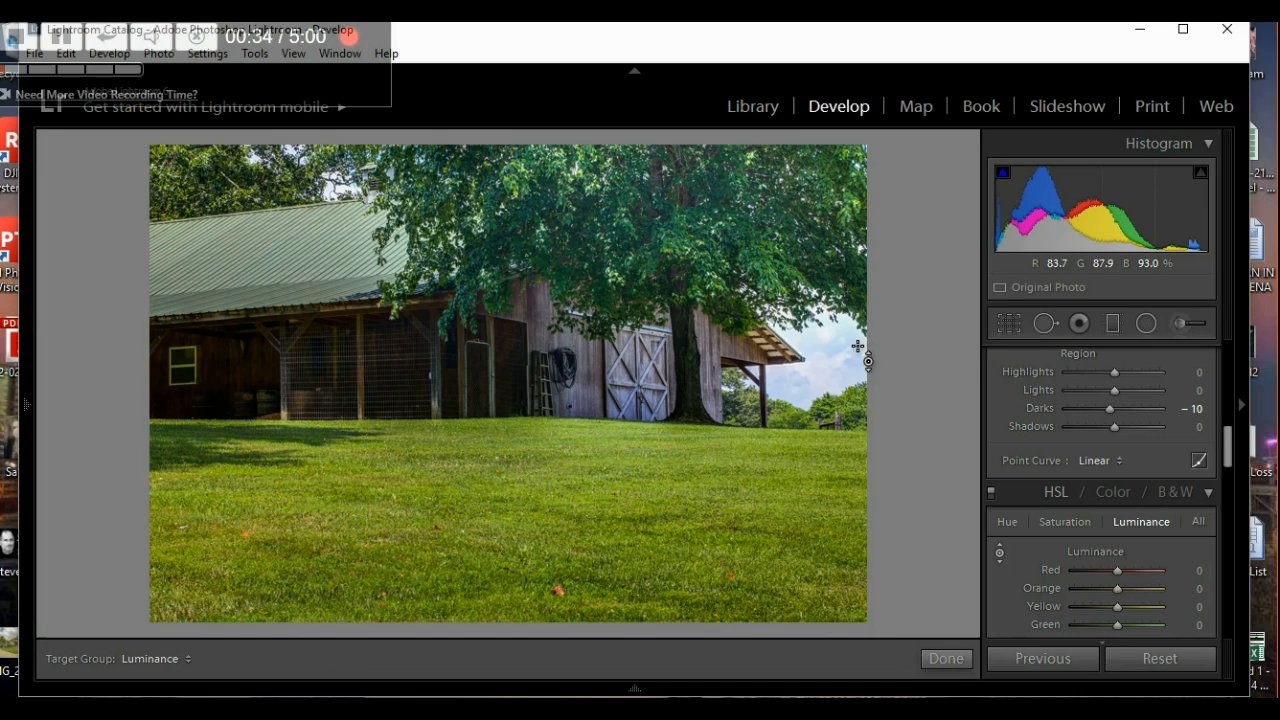
left_click_drag(800, 370, 800, 398)
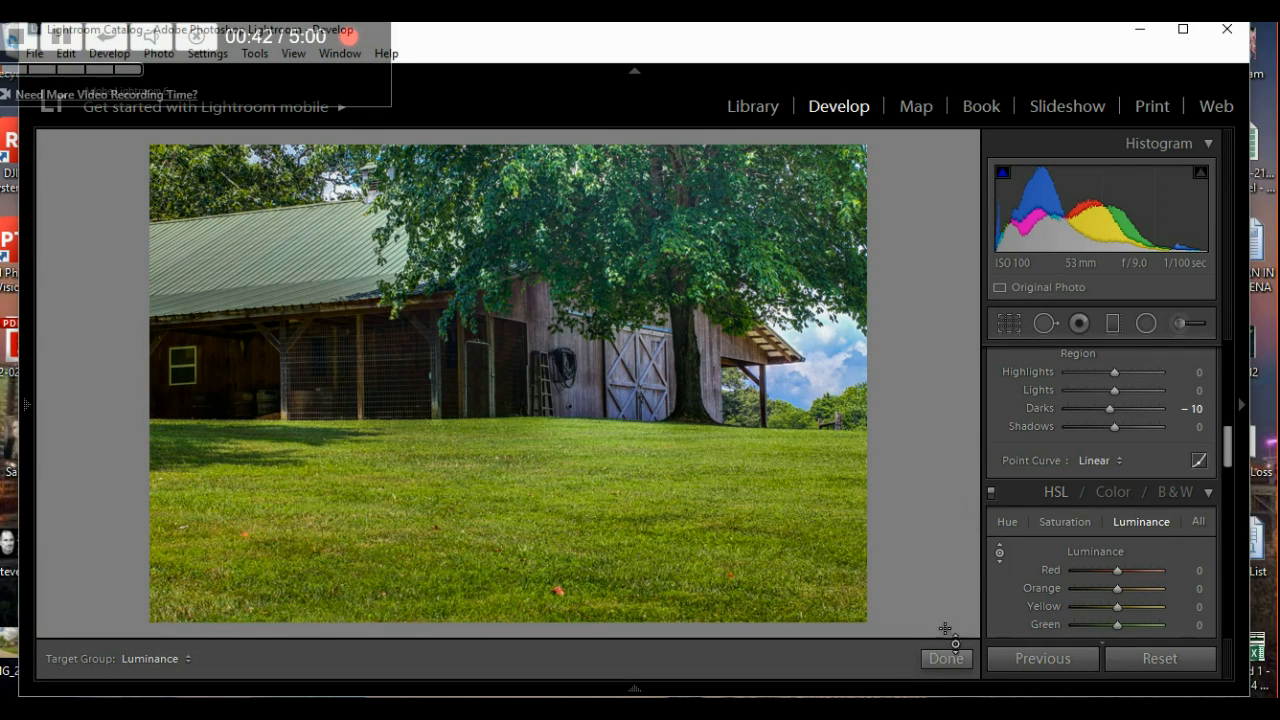
left_click(932, 662)
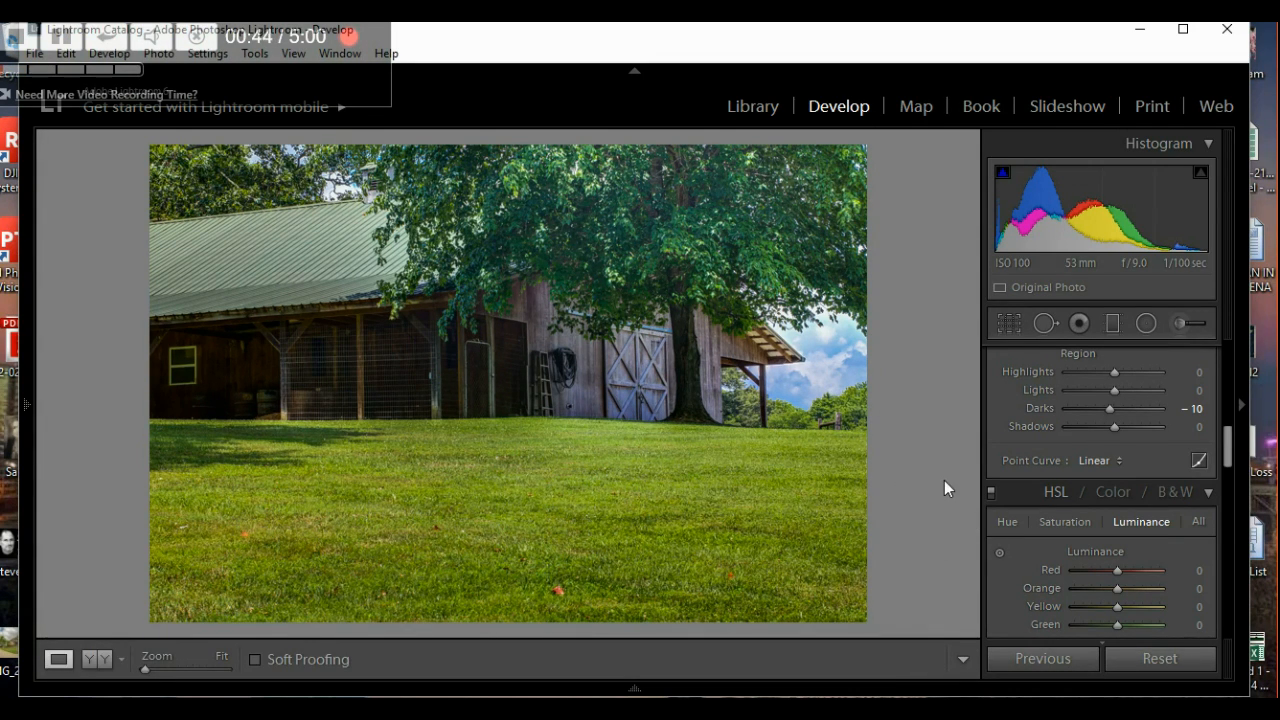
left_click(630, 690)
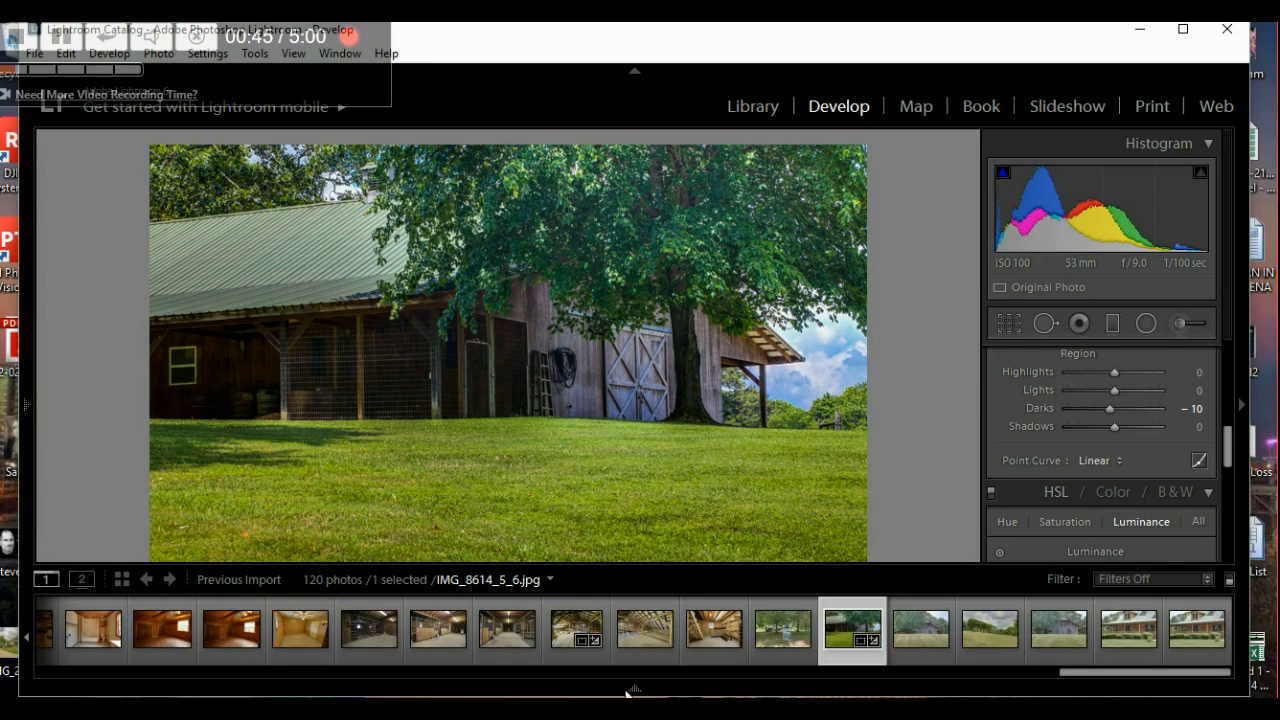
- Open IMG_8626_7_8.jpg, apply the Outside- Lite preset, and zoom in to inspect it
left_click(1123, 623)
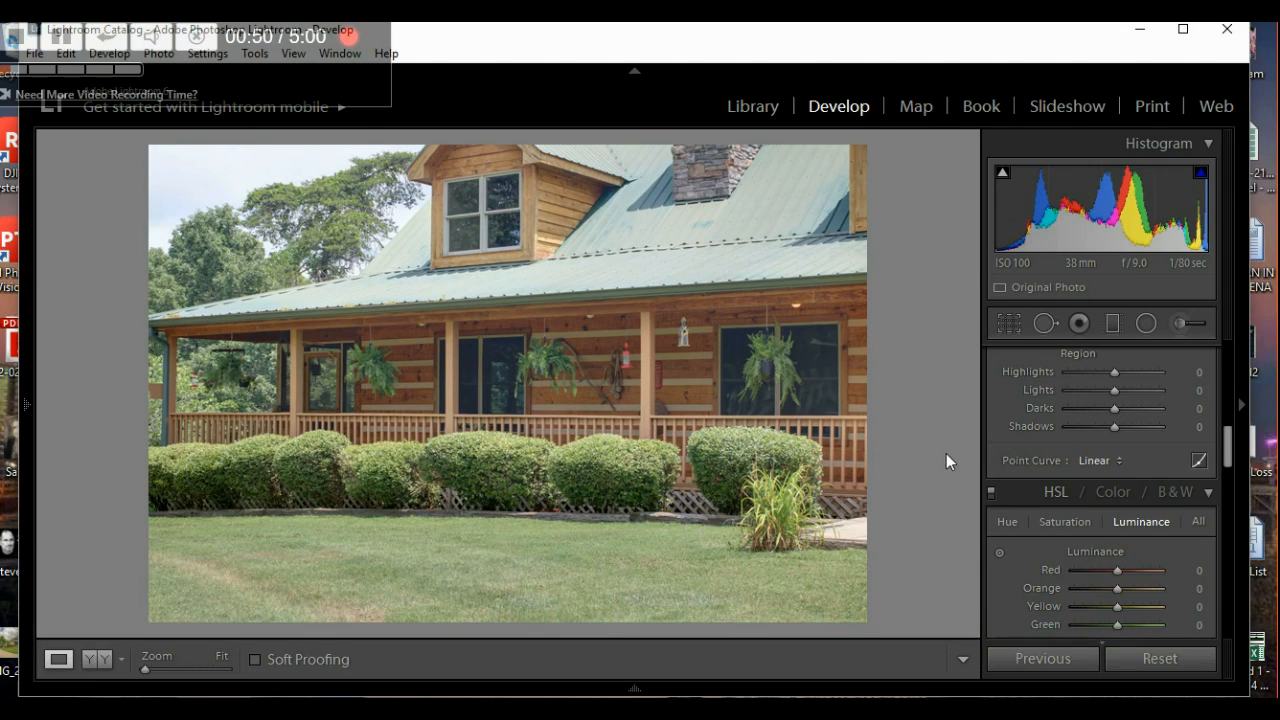
mouse_move(24, 412)
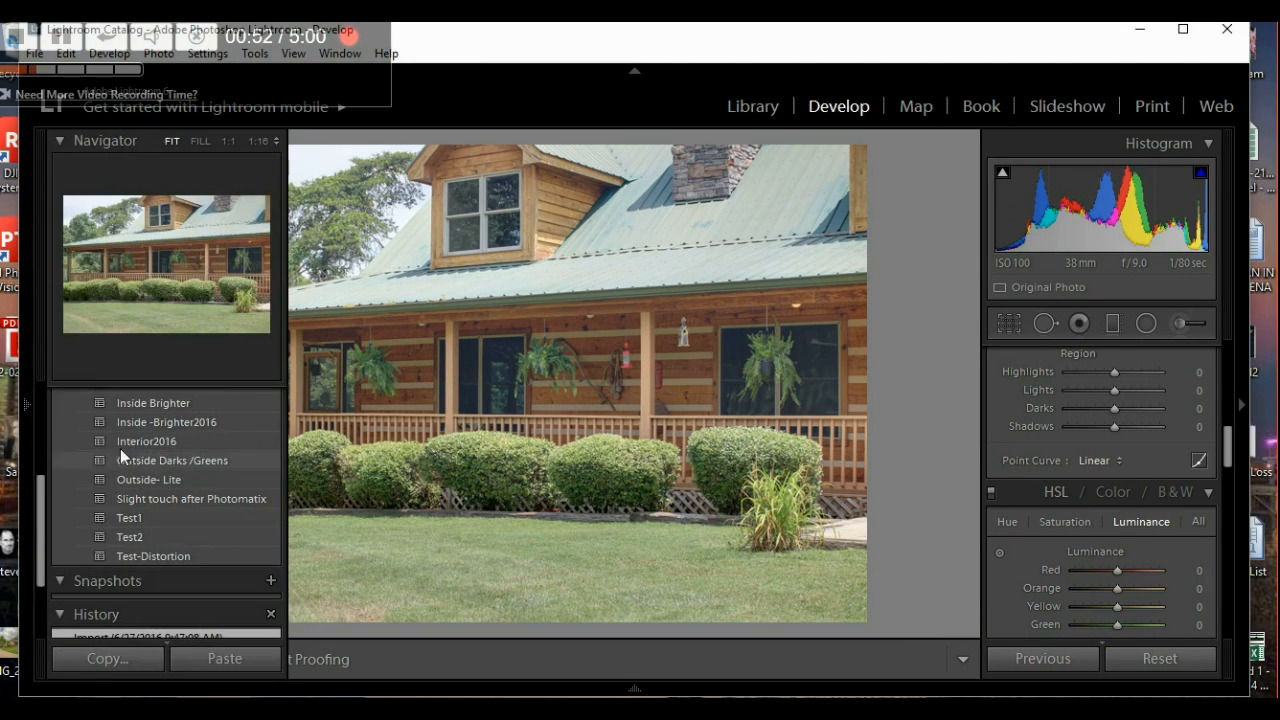
left_click(156, 482)
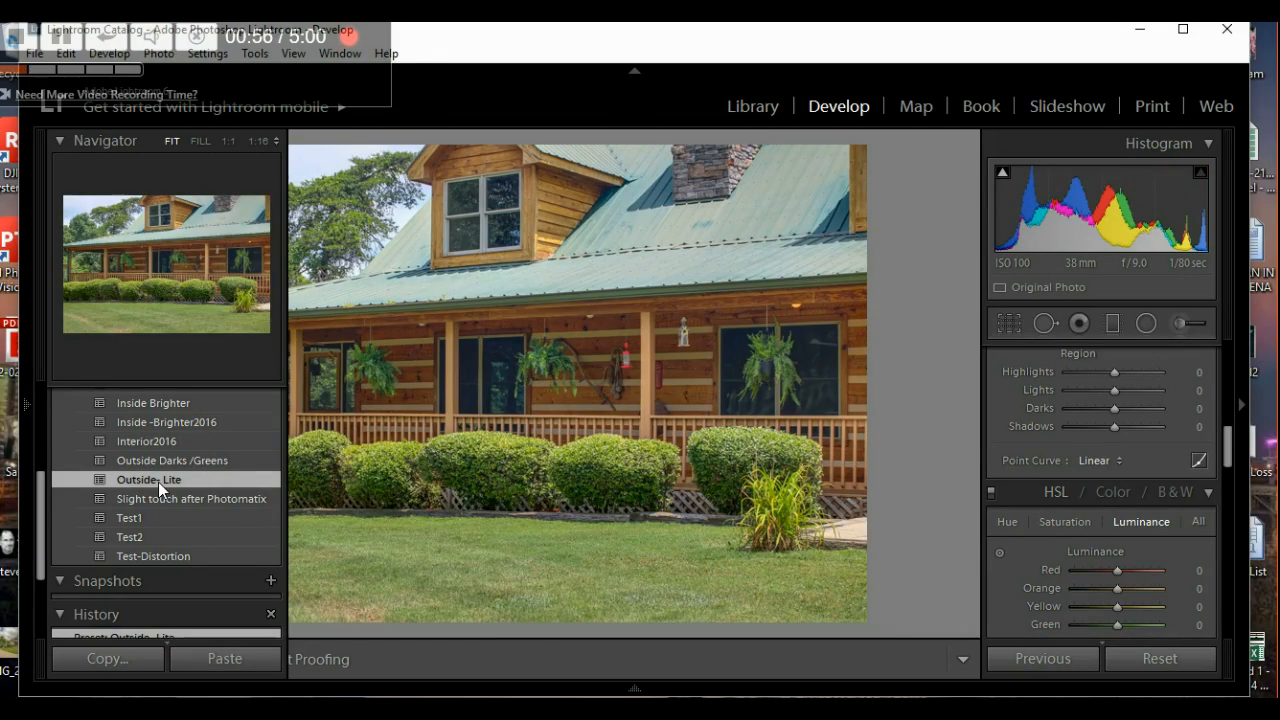
left_click(437, 540)
left_click(437, 540)
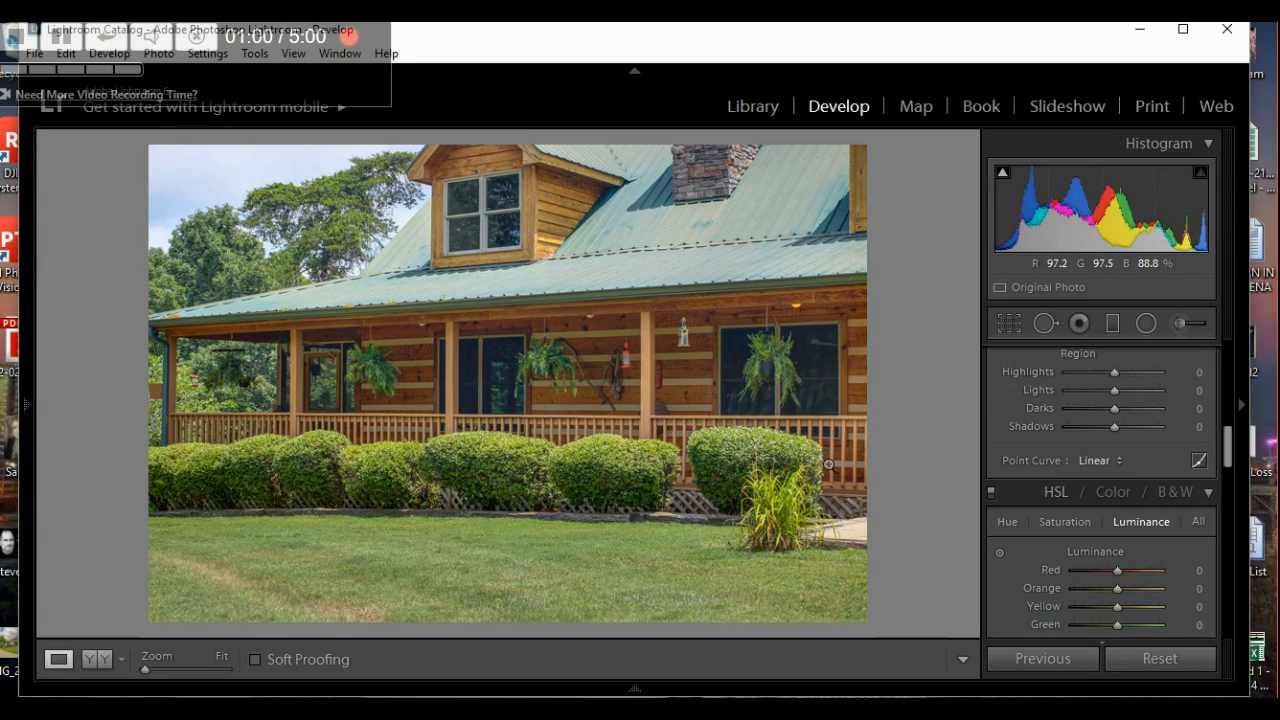
mouse_move(651, 686)
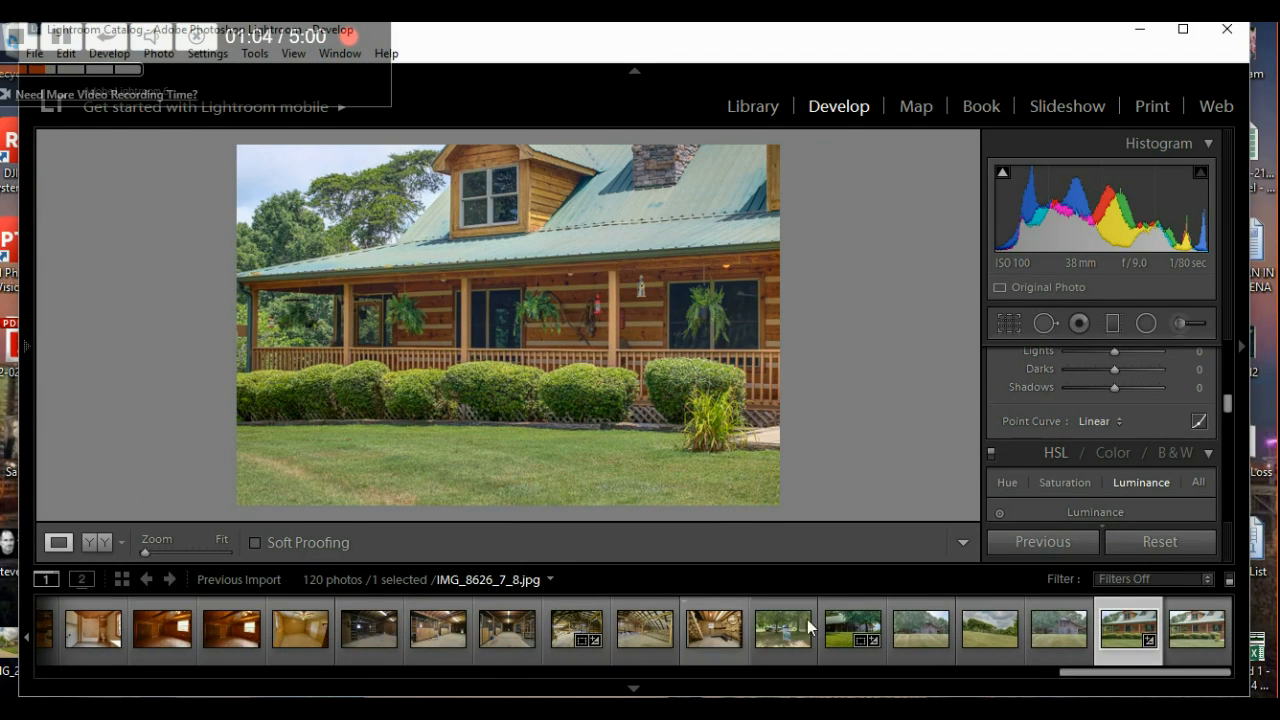
- Copy the develop settings from porch photo IMG_8293_4_5
left_click_drag(1094, 673, 57, 686)
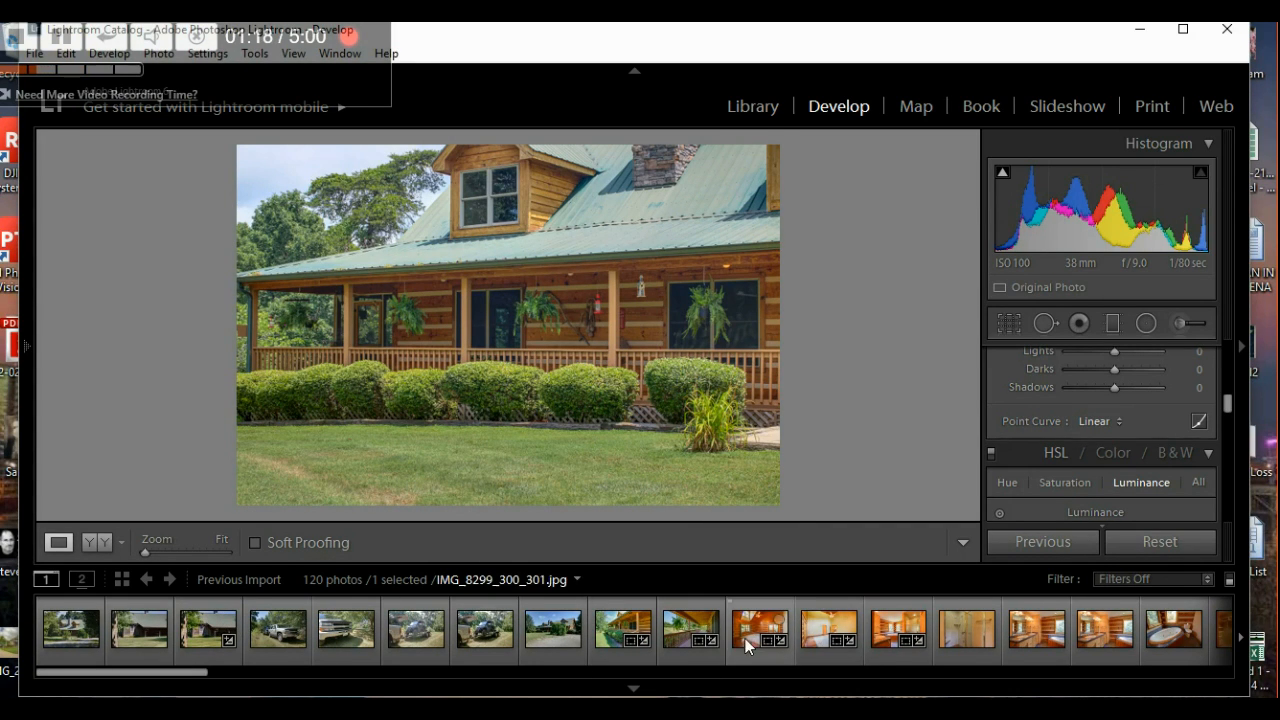
left_click(605, 628)
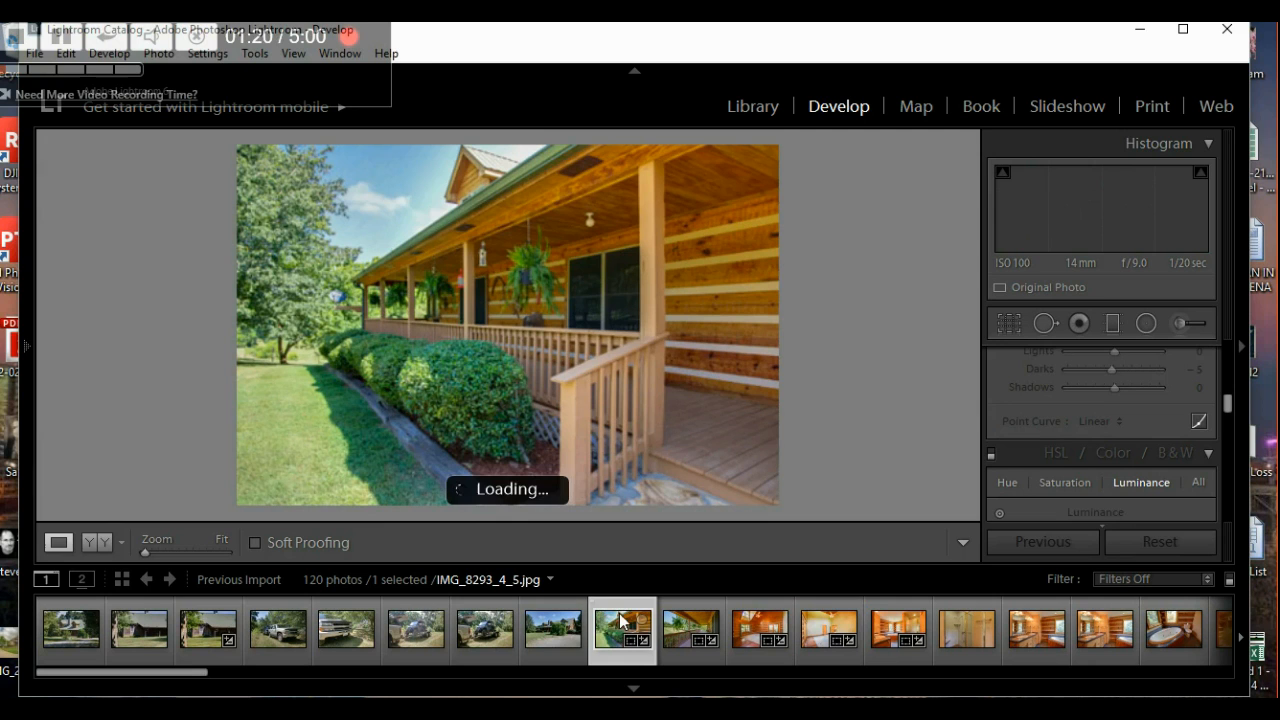
mouse_move(32, 481)
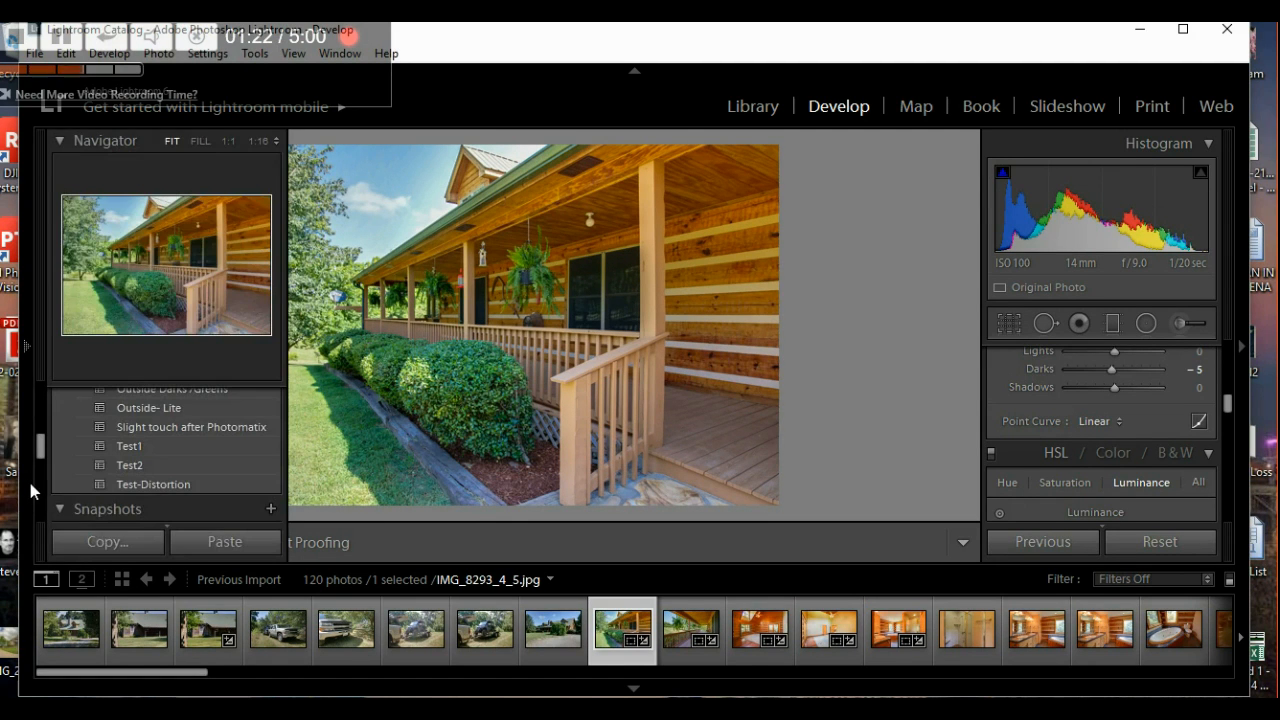
left_click(106, 544)
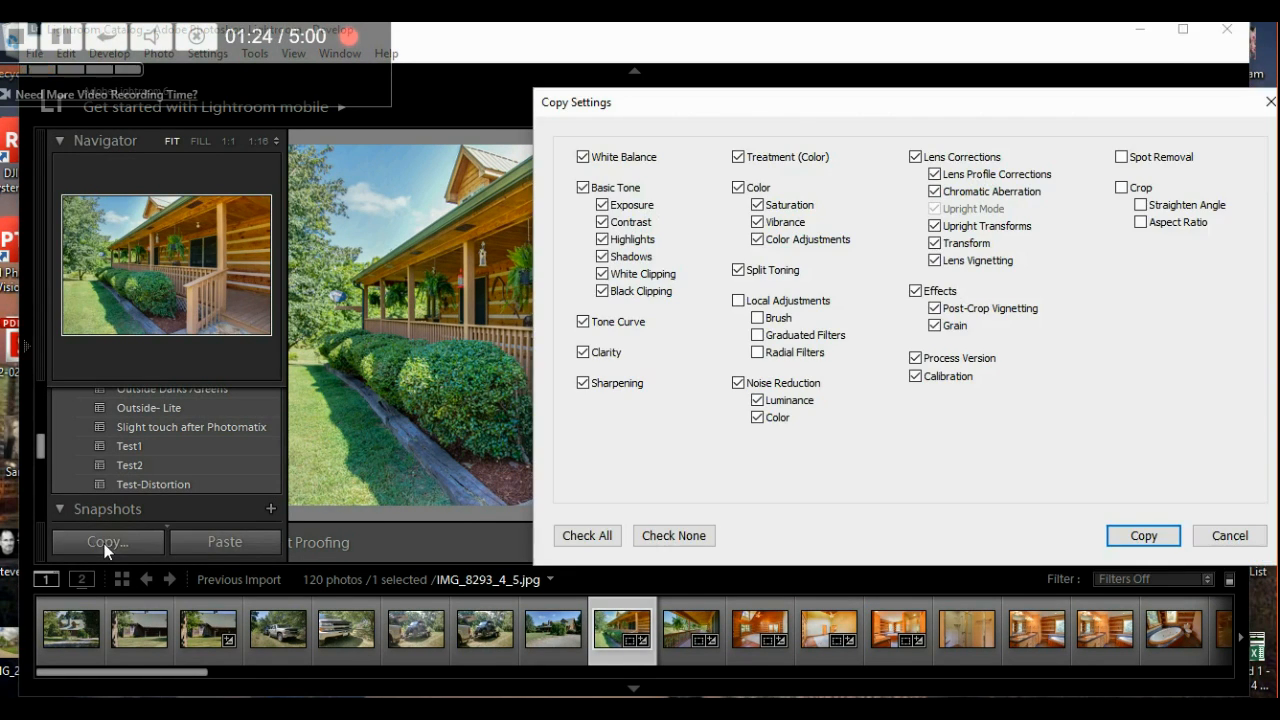
left_click(1138, 534)
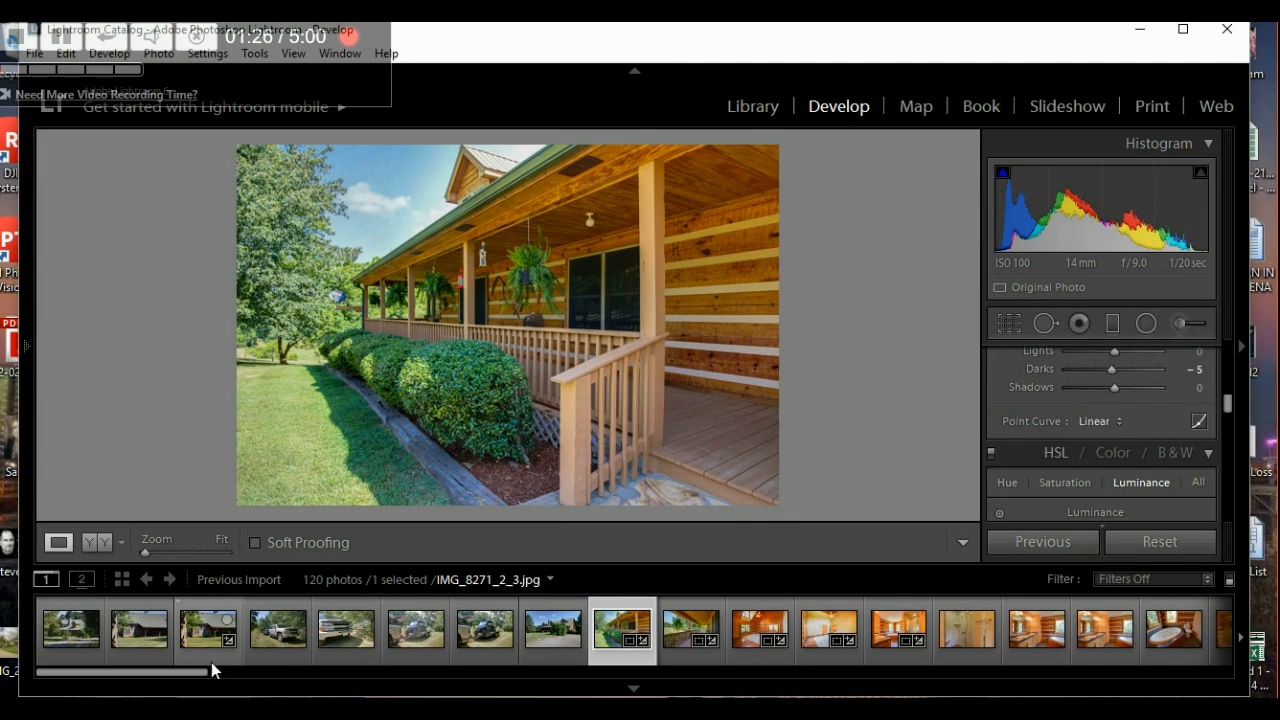
- Paste the copied settings onto IMG_8626_7_8 and hide the filmstrip
left_click_drag(191, 675, 1240, 692)
left_click(1120, 608)
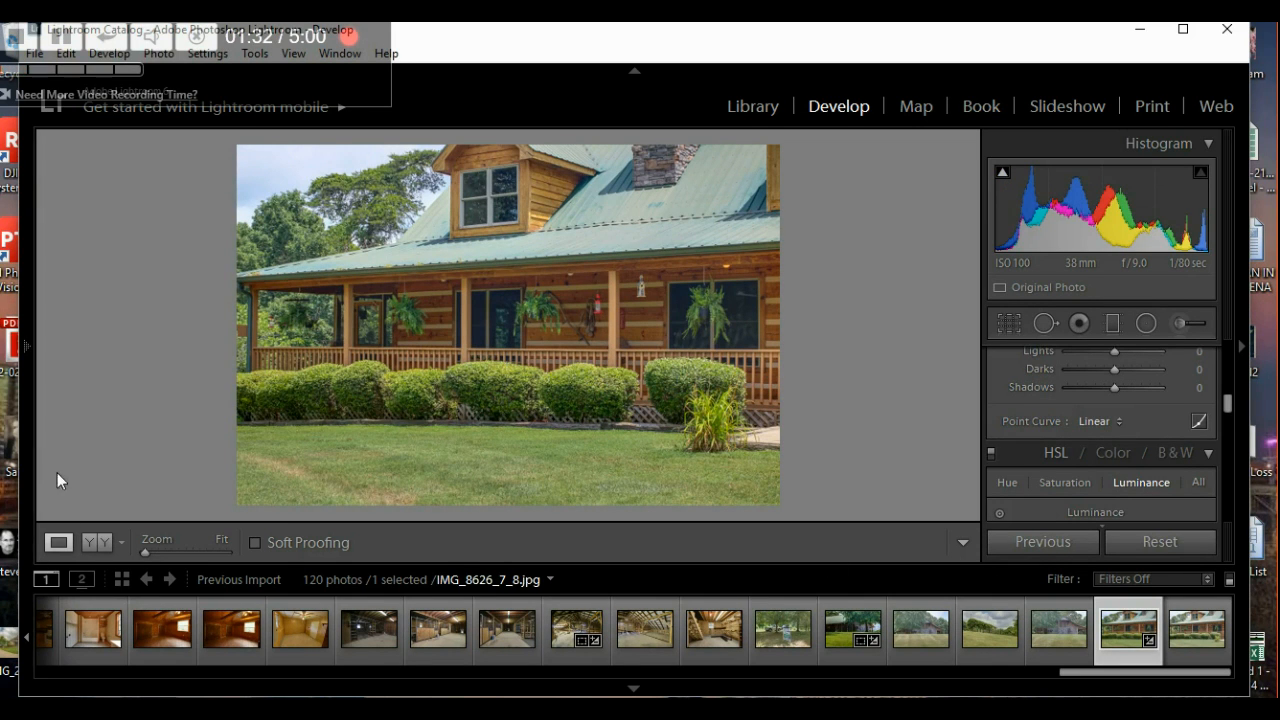
mouse_move(27, 470)
left_click(225, 542)
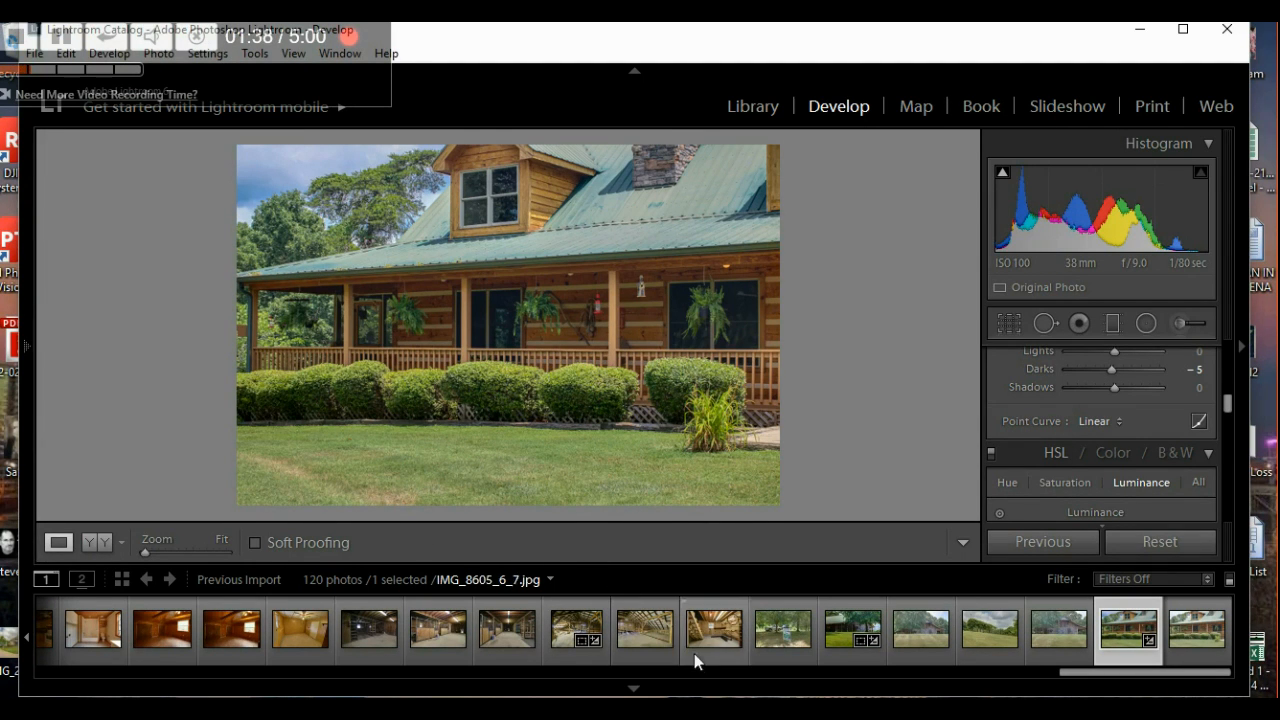
left_click(649, 690)
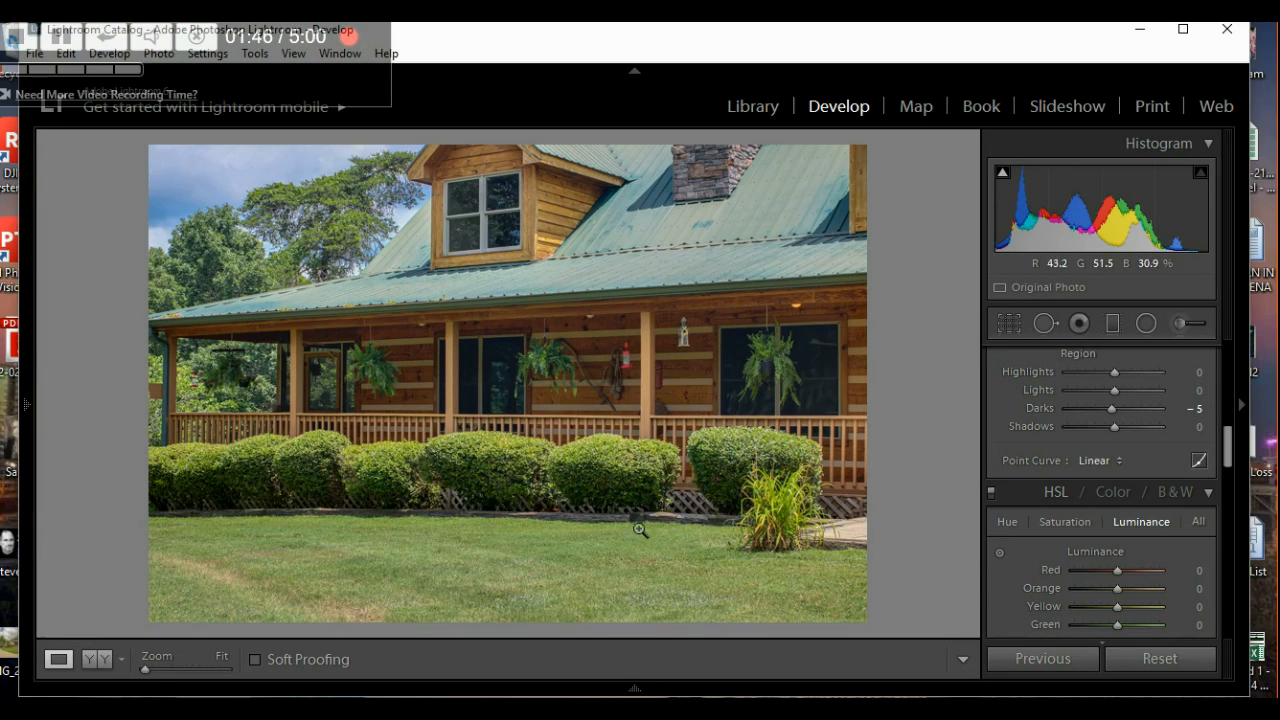
- Settle the log house photo's Exposure at +0.22 and lift its Shadows
scroll(997, 594, "up", 8)
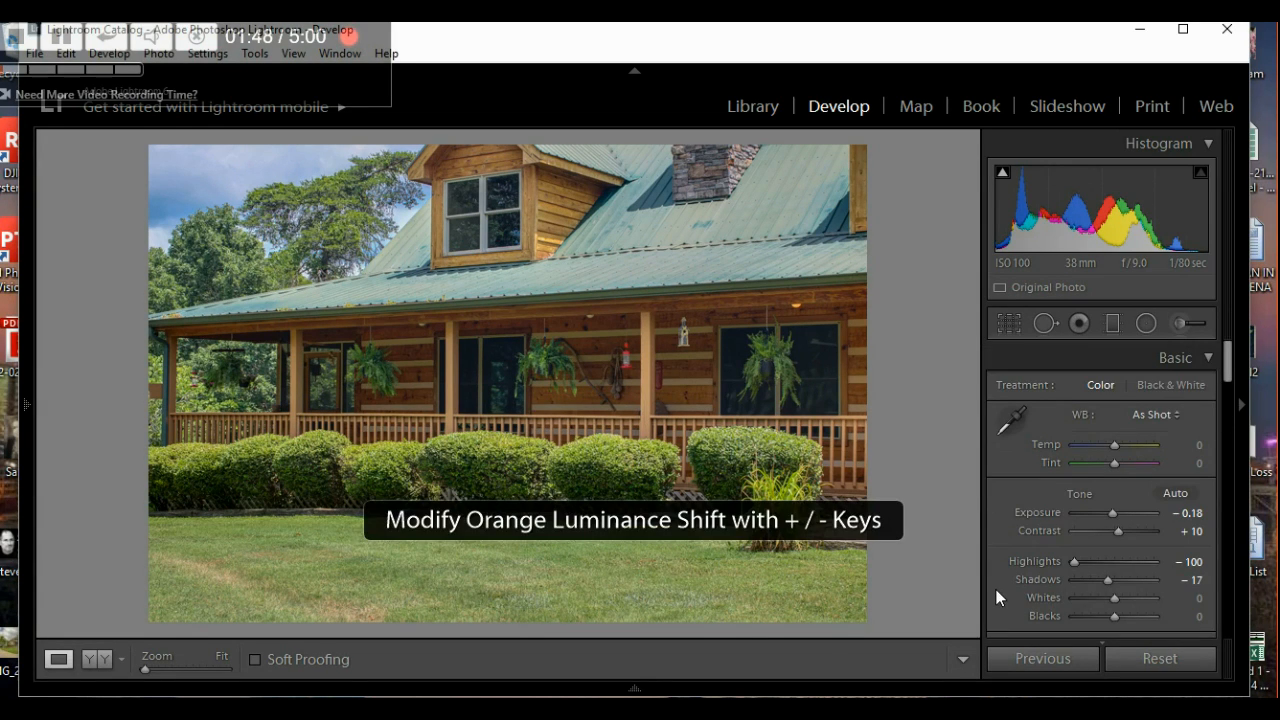
left_click(1115, 518)
key("ctrl+z")
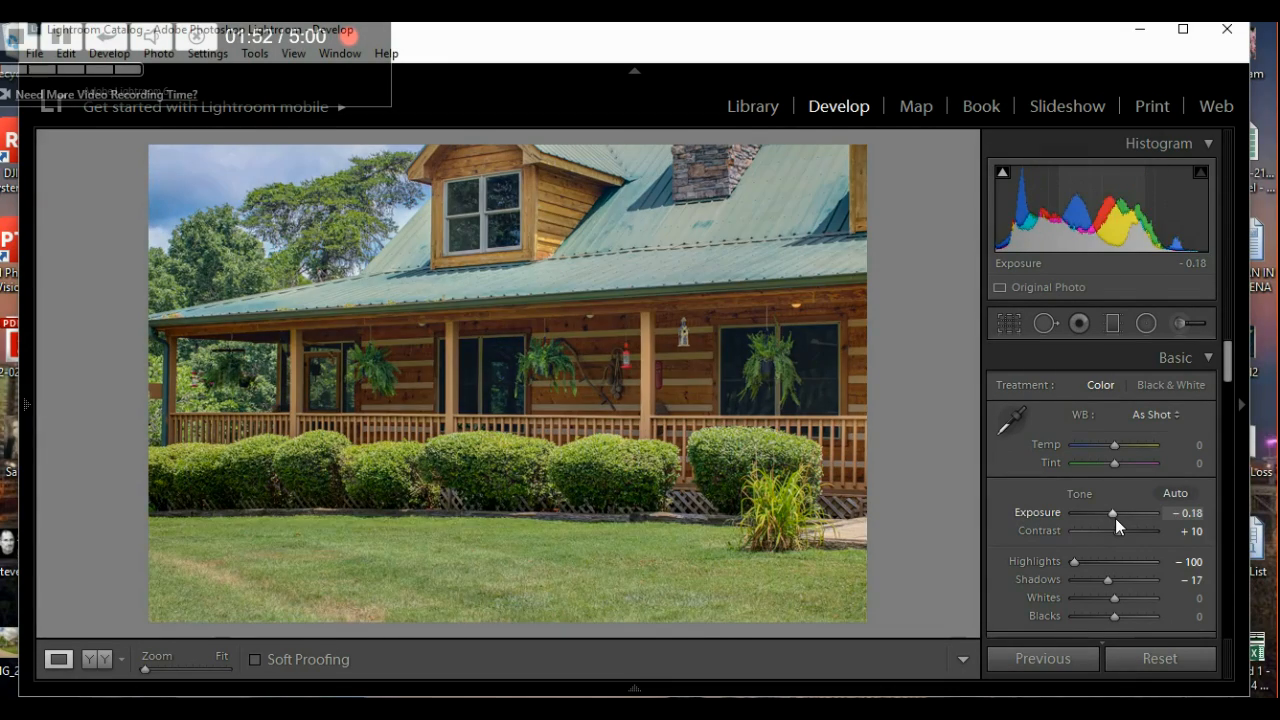
left_click(1115, 518)
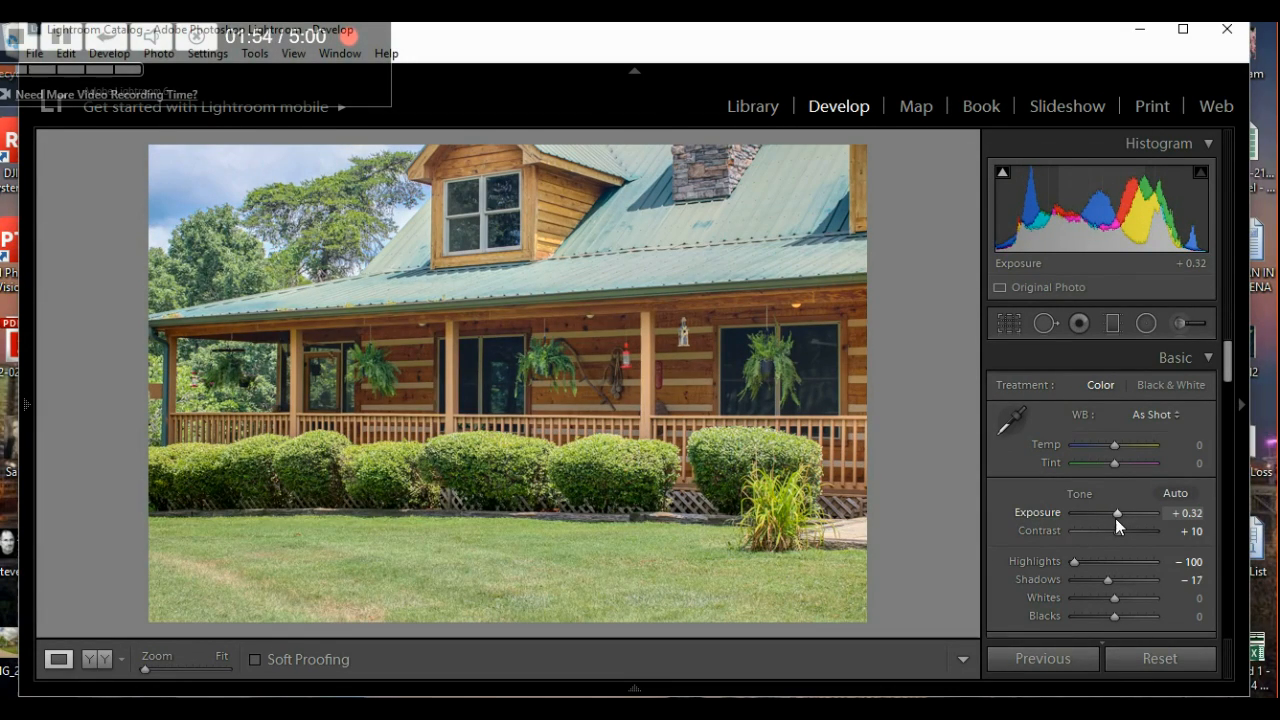
left_click(1115, 518)
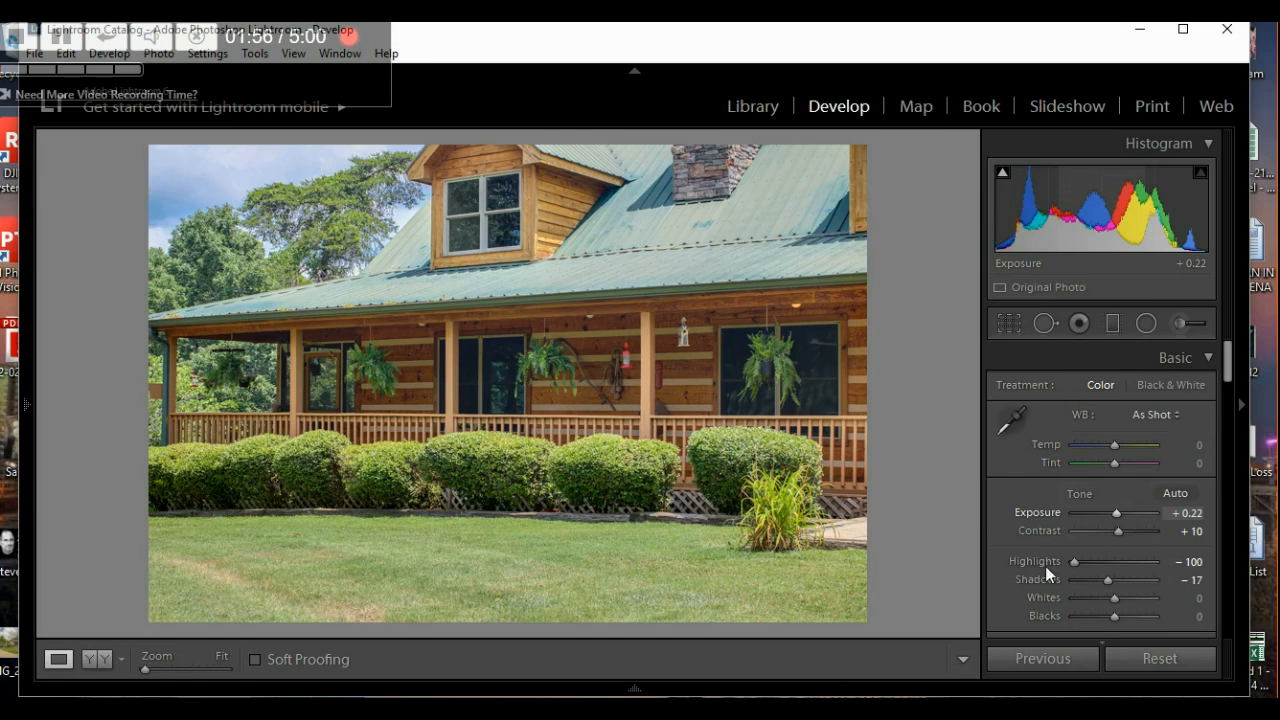
mouse_move(1106, 582)
left_mouse_down()
mouse_move(1136, 586)
mouse_move(1085, 586)
mouse_move(1117, 576)
left_mouse_up()
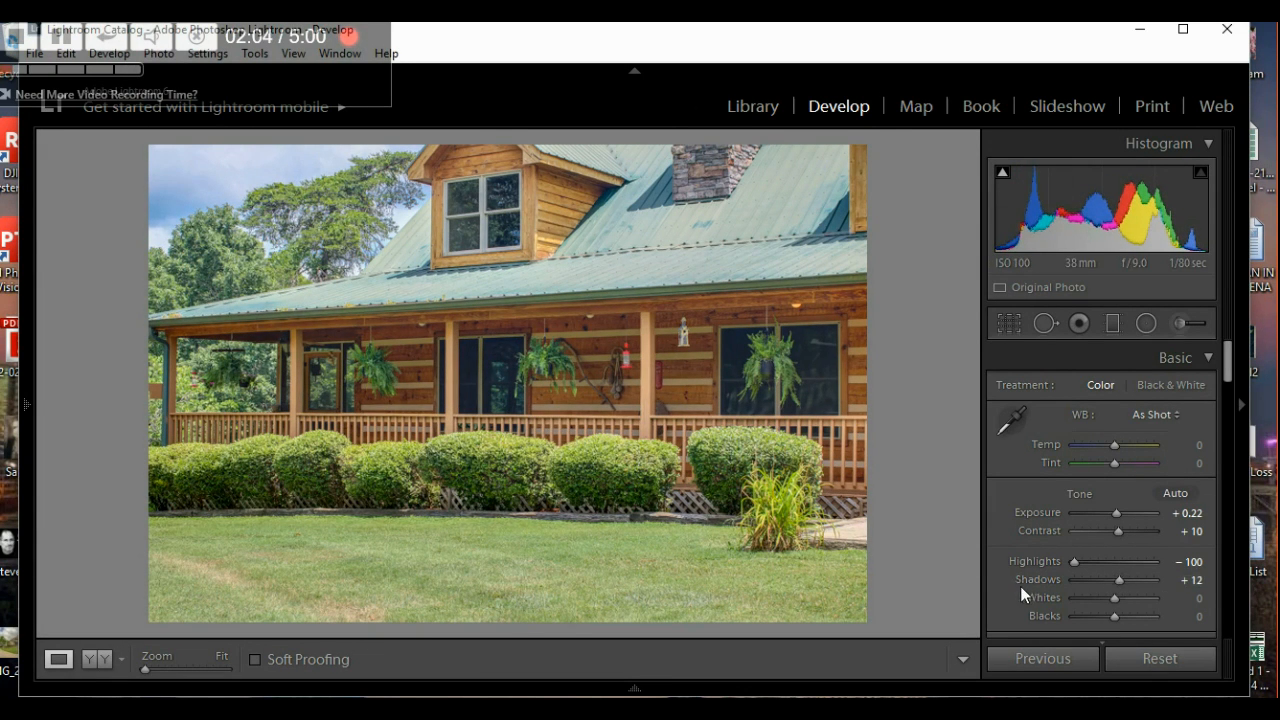
- Try Saturation values up to +70, then leave it at +30
scroll(1006, 591, "down", 3)
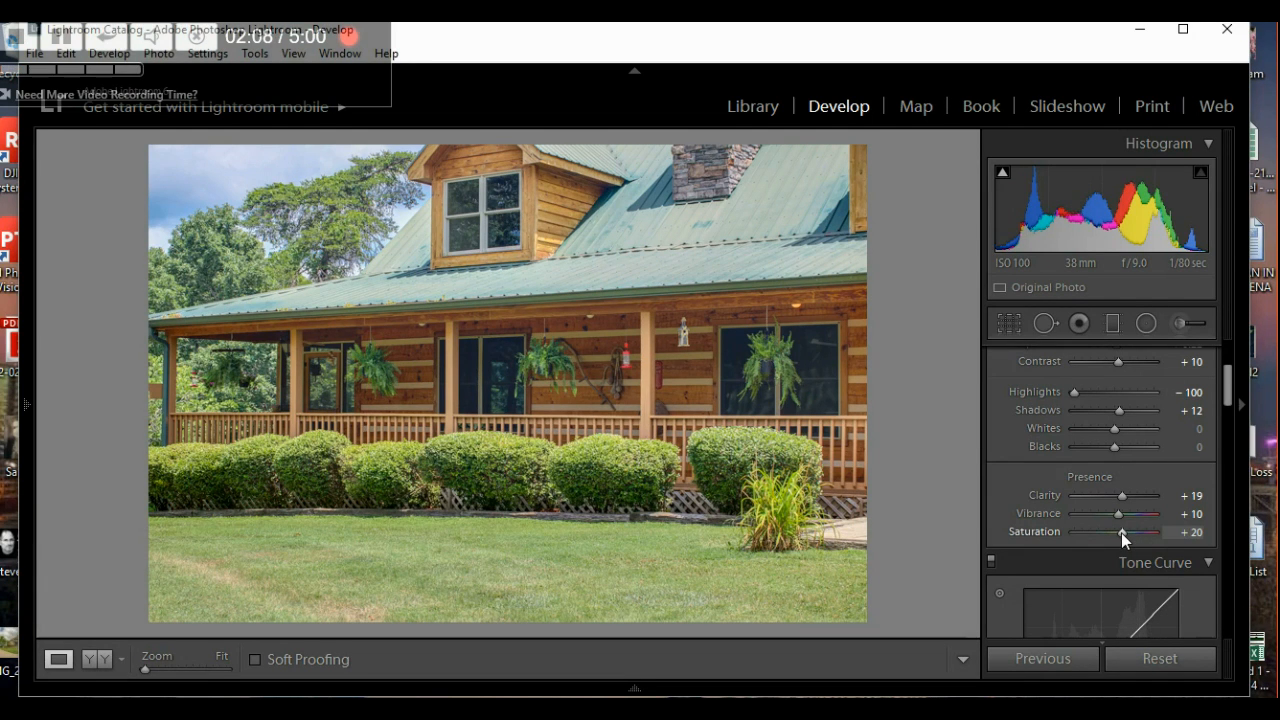
key("Down")
key("Down")
key("Down")
key("Down")
key("Up")
key("Up")
key("Up")
key("Up")
key("Up")
key("Up")
key("Up")
key("Up")
key("Up")
key("Up")
key("Up")
key("Up")
key("Up")
key("Up")
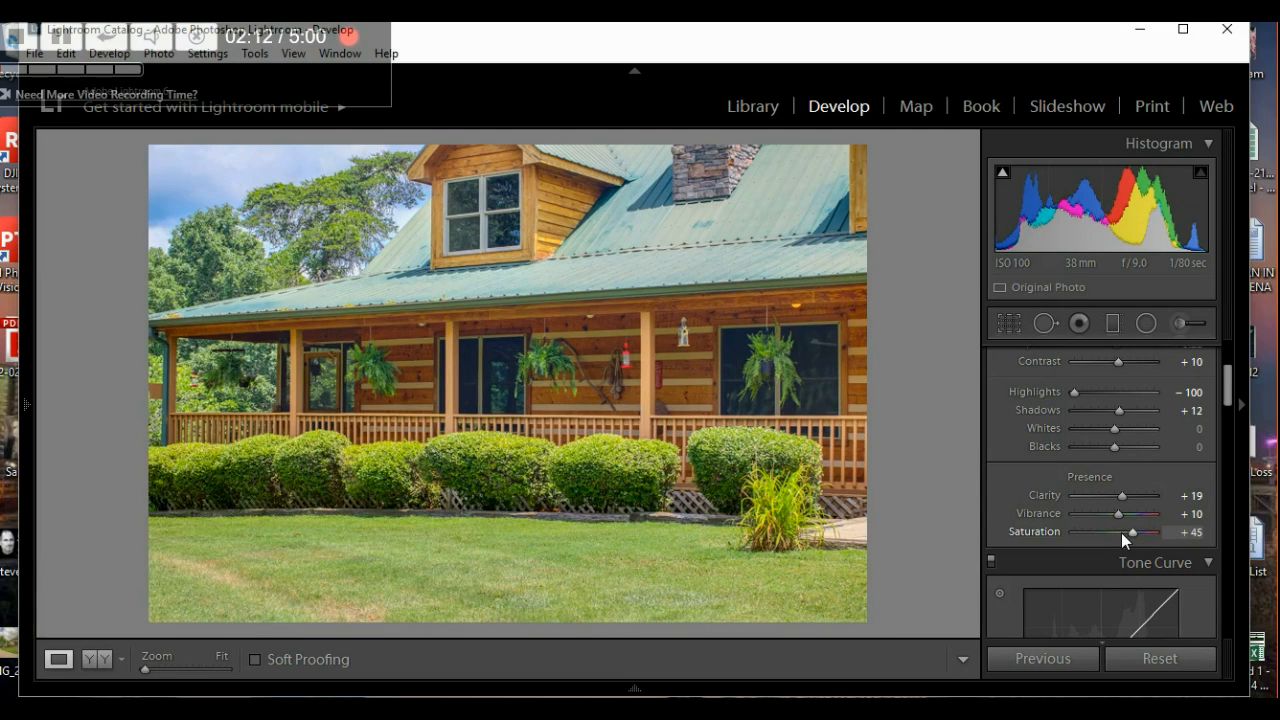
key("Up")
key("Up")
key("Up")
key("Up")
key("Up")
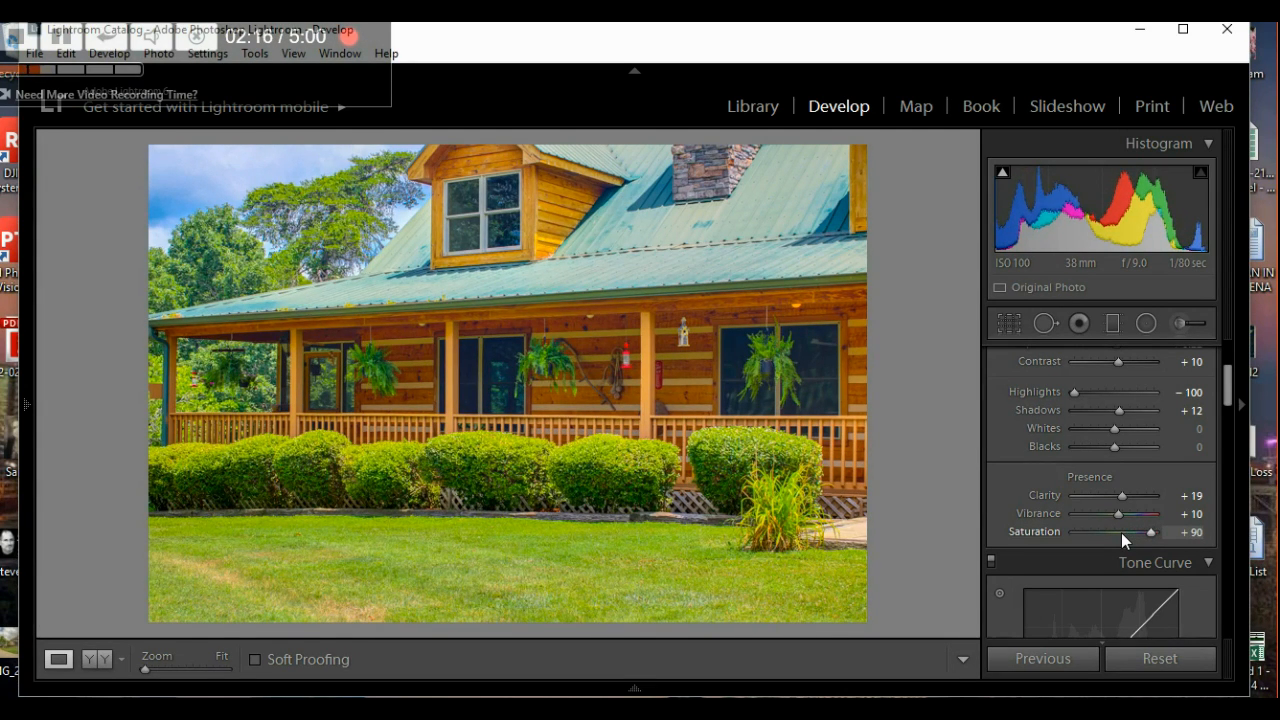
key("Down")
key("Down")
key("Down")
key("Down")
key("Down")
key("Down")
key("Down")
key("Down")
key("Down")
key("Down")
key("Down")
key("Down")
key("Down")
key("Down")
key("Down")
key("Down")
key("Down")
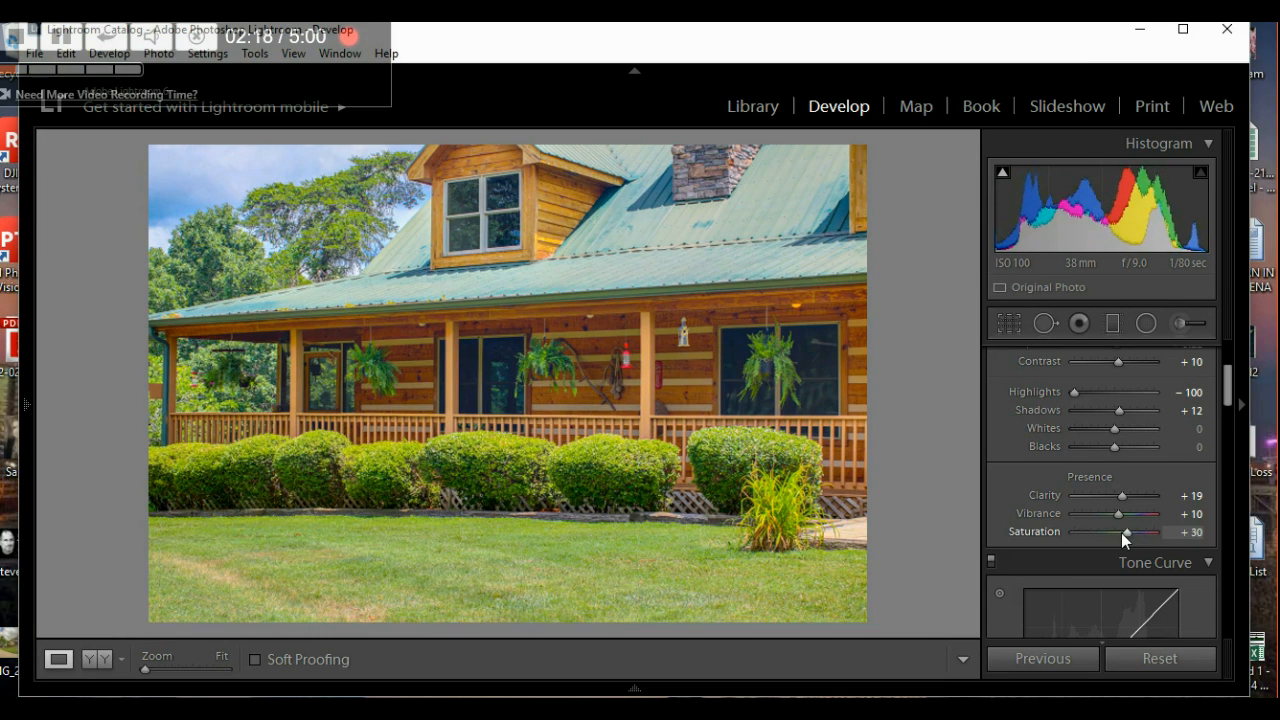
key("Up")
key("Up")
key("Up")
key("Up")
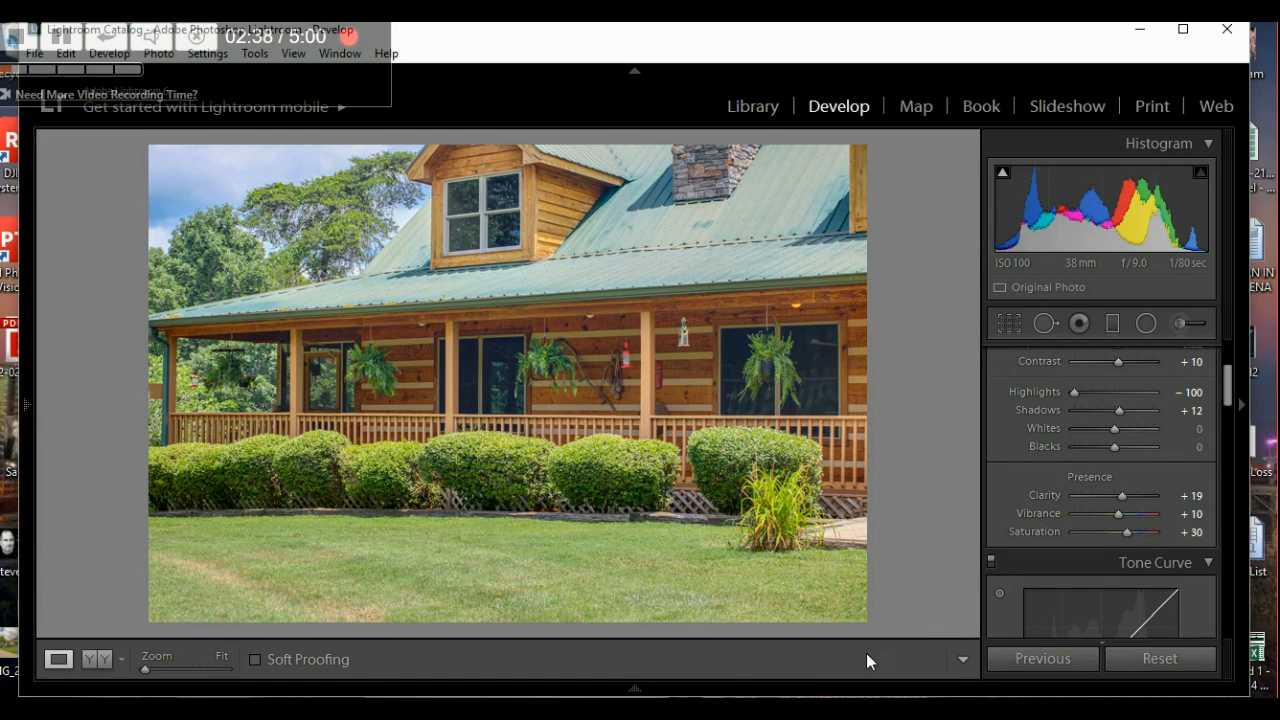
- Switch to barn photo IMG_8623_4_5 and paste the previously copied edits onto it
mouse_move(648, 690)
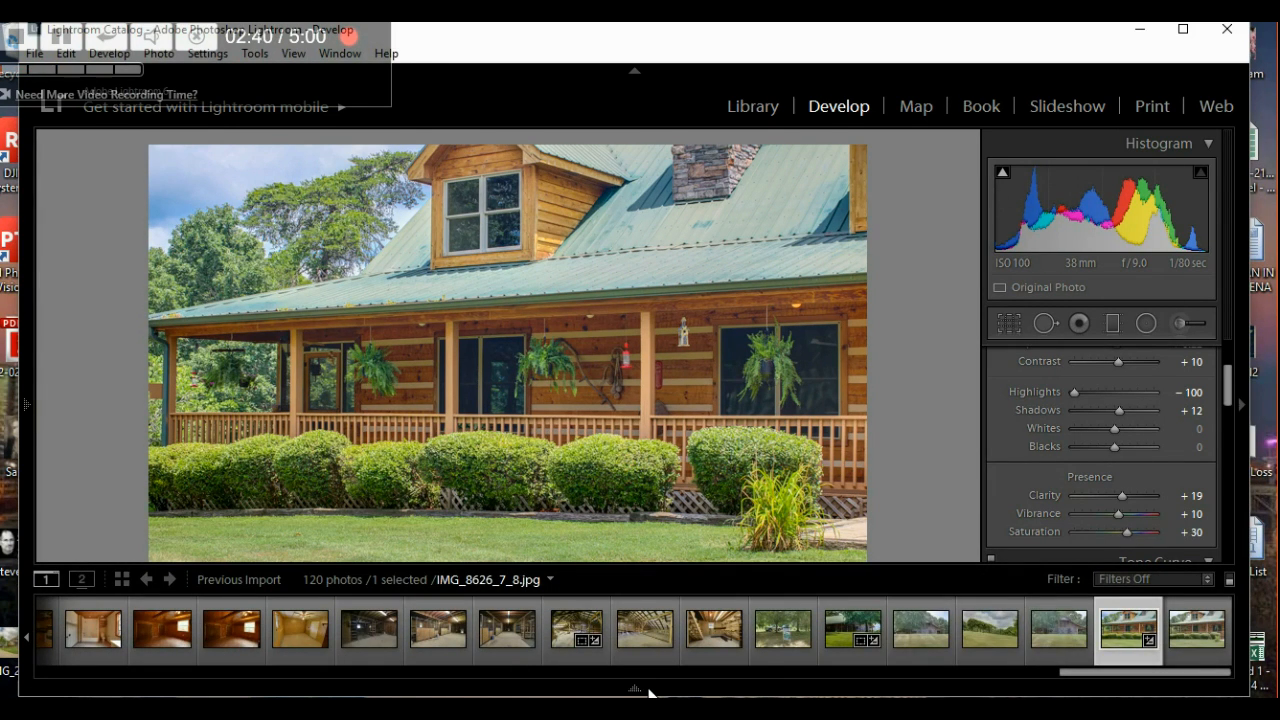
left_click(1062, 620)
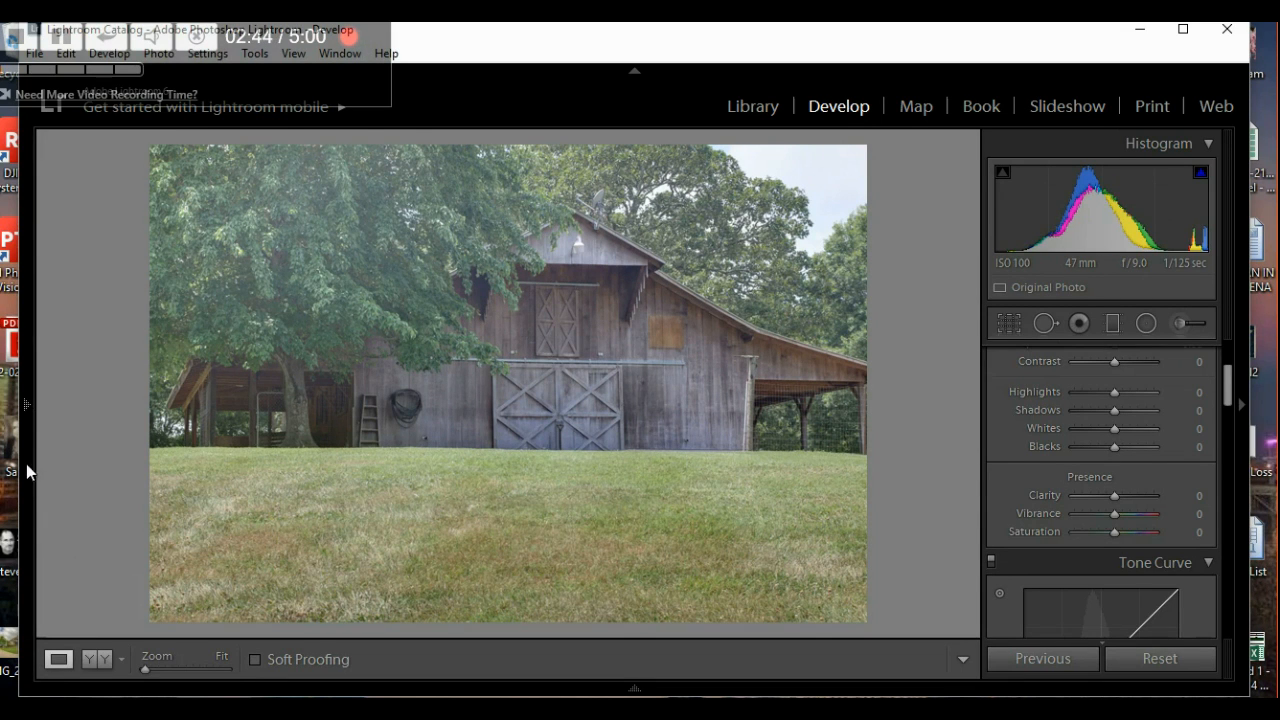
left_click(28, 405)
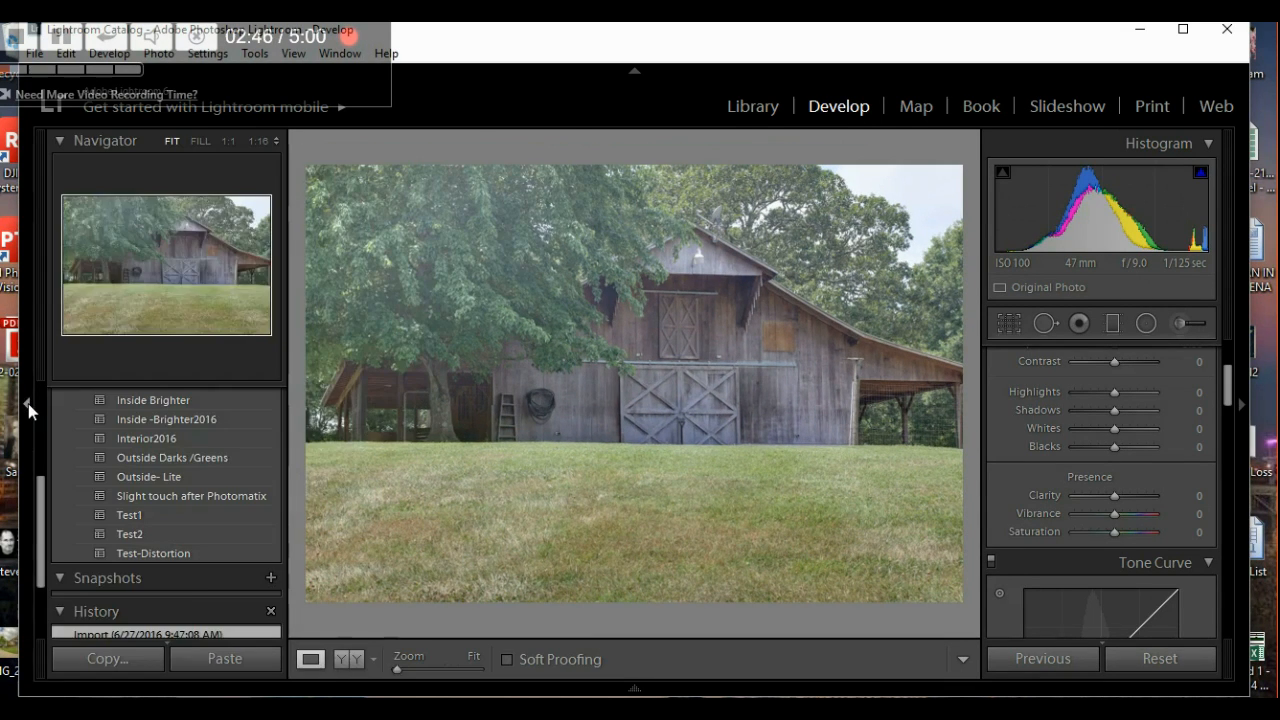
left_click(218, 658)
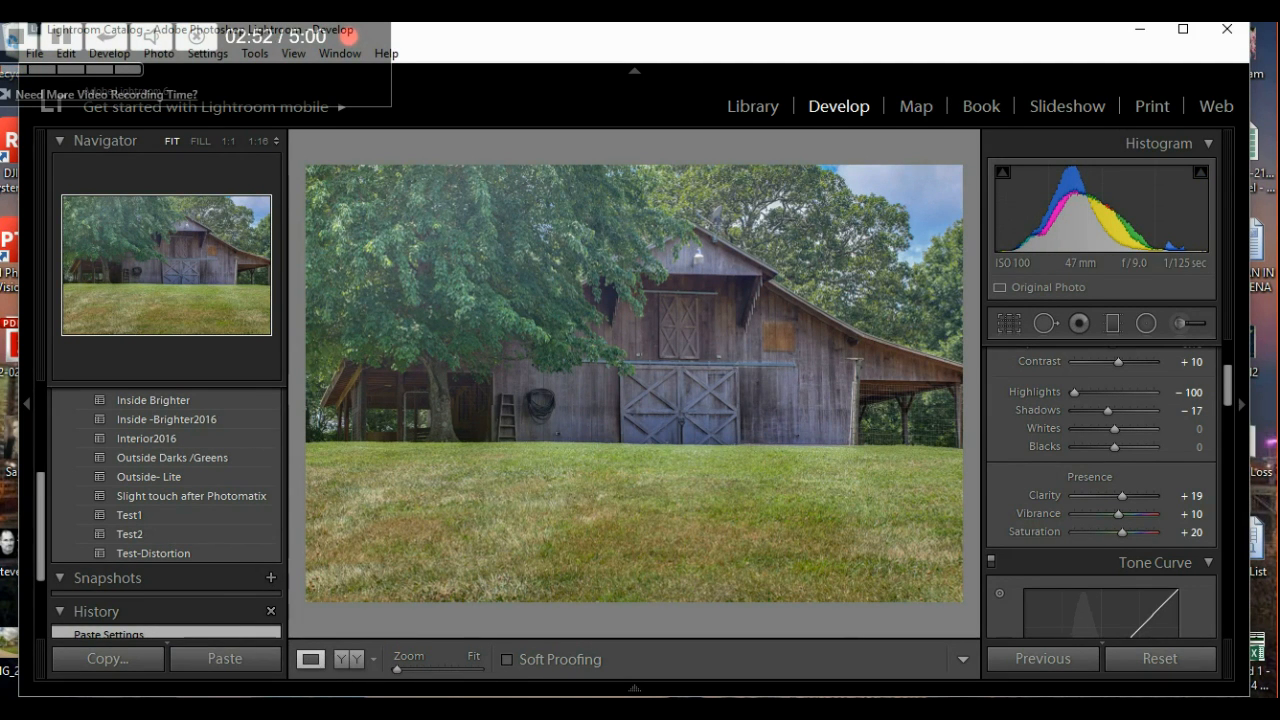
- Copy IMG_8614_5_6's develop settings (Contrast +67, Shadows +52) and paste them onto IMG_8623_4_5
left_click(663, 690)
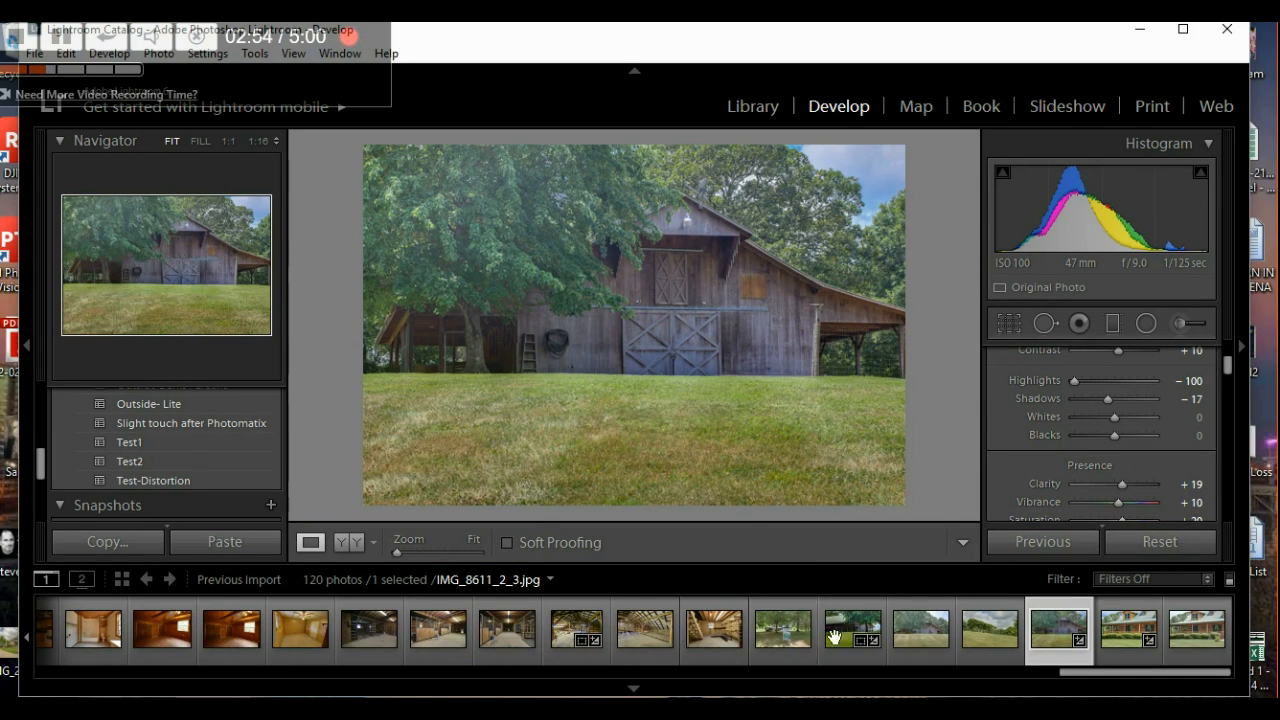
left_click(845, 606)
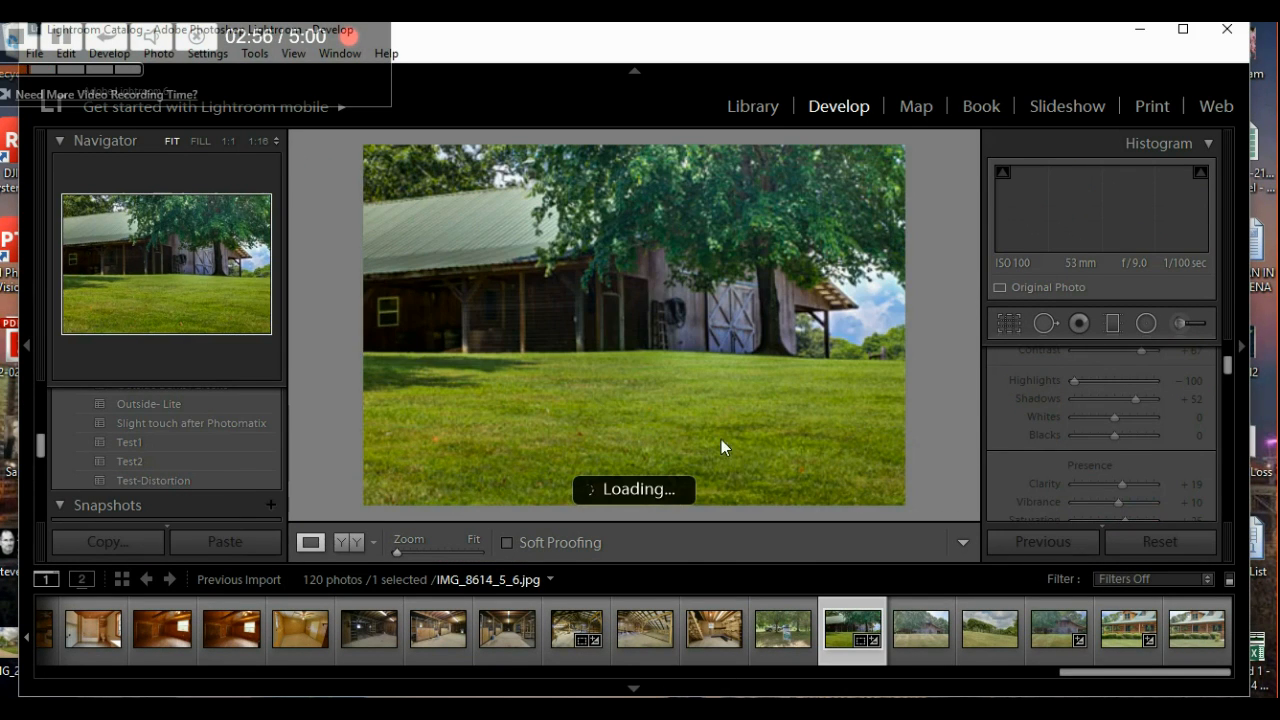
left_click(130, 546)
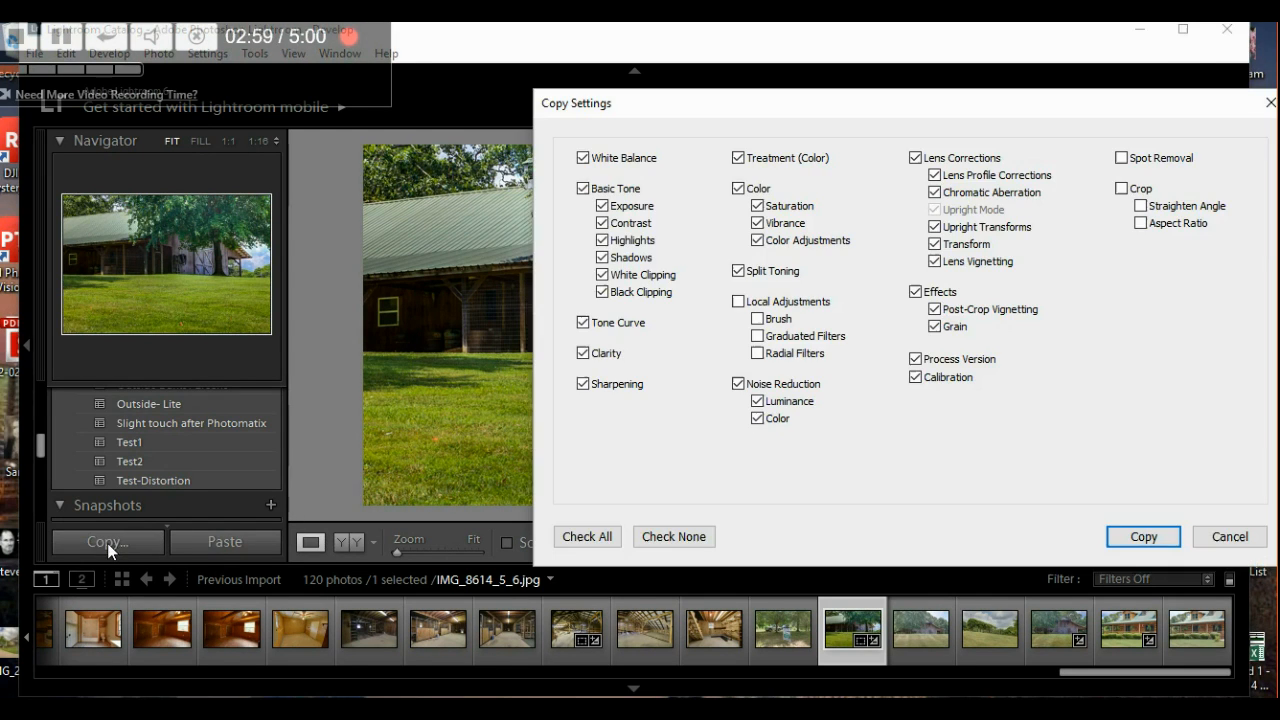
left_click(1148, 538)
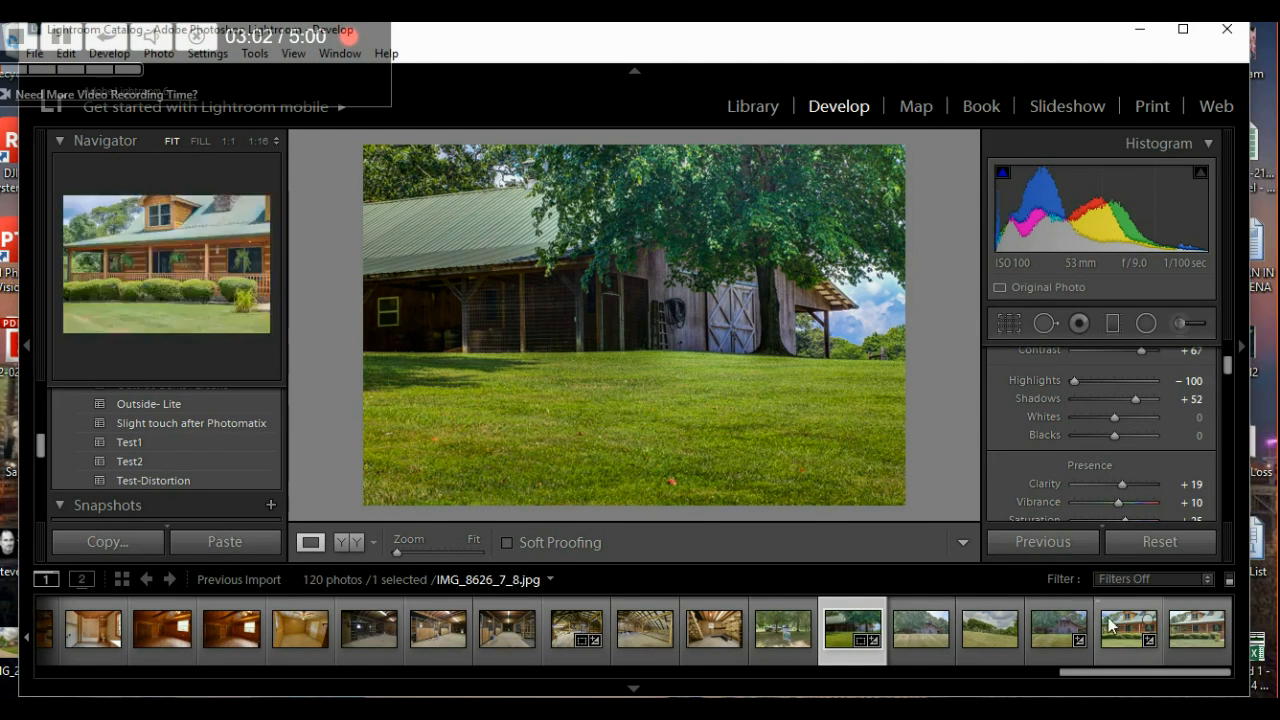
left_click(1060, 626)
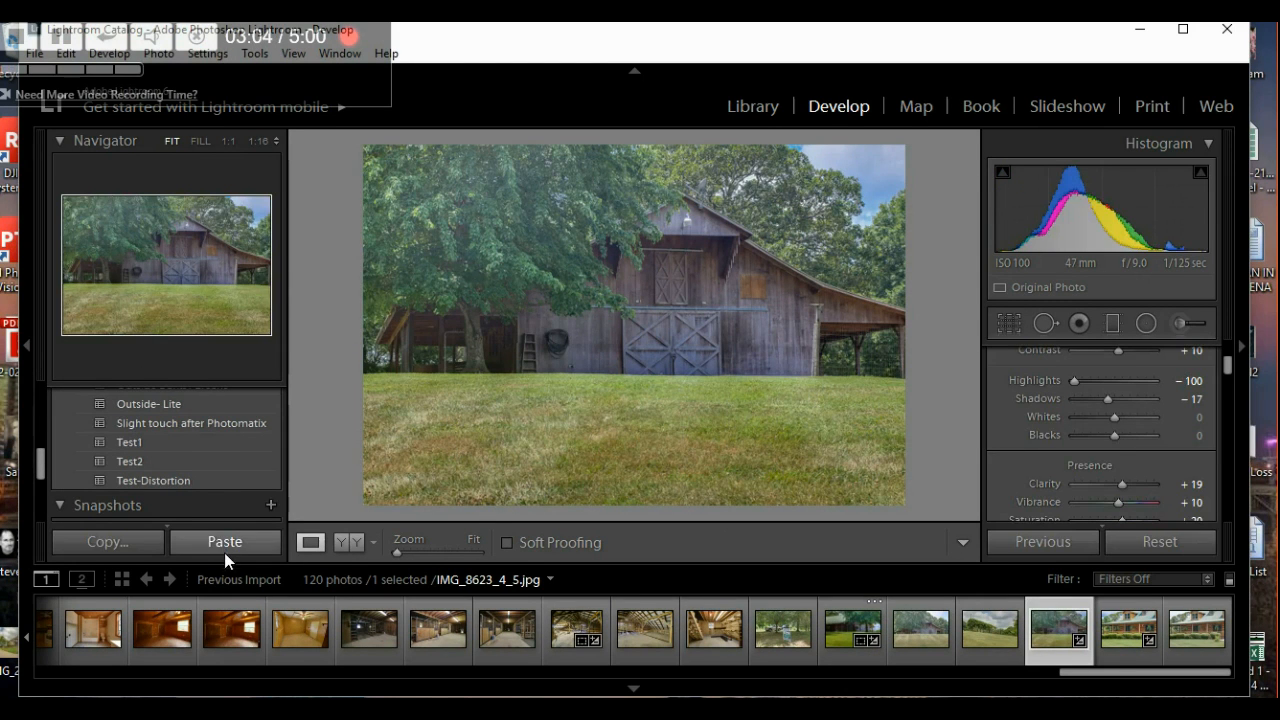
left_click(222, 545)
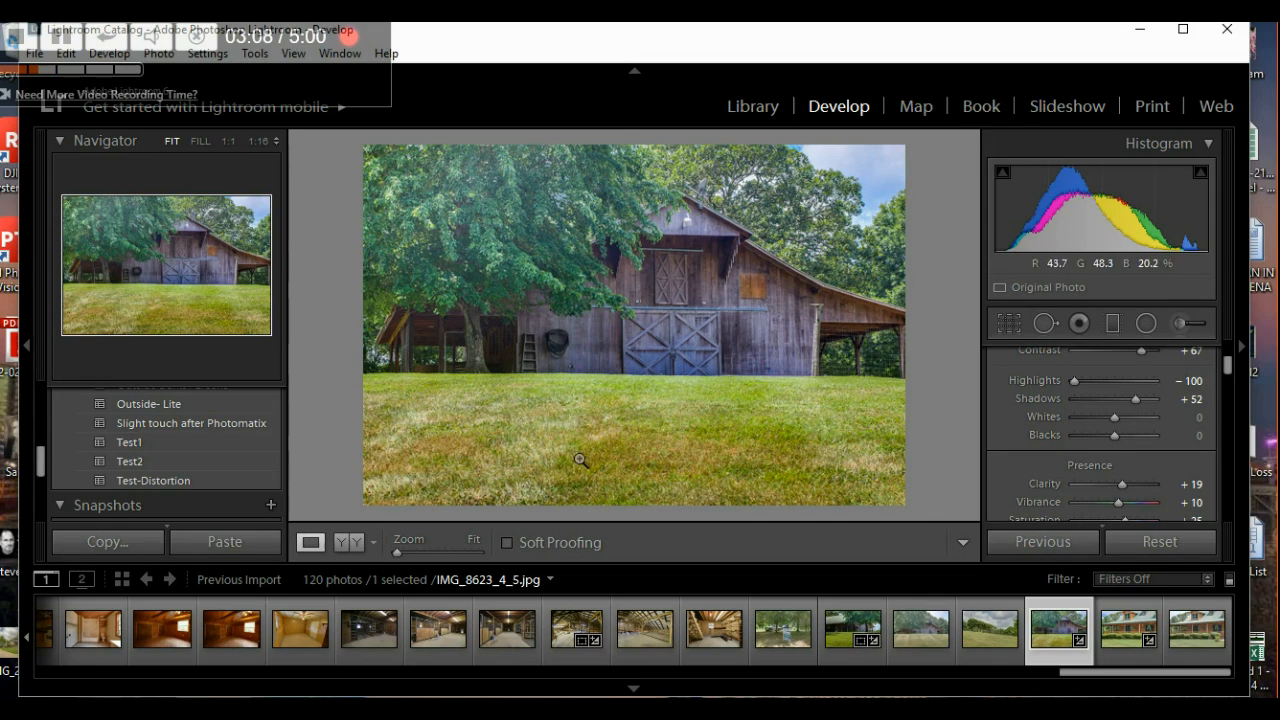
- Hide the navigator and filmstrip for more room, then pick the Graduated Filter tool
left_click(27, 345)
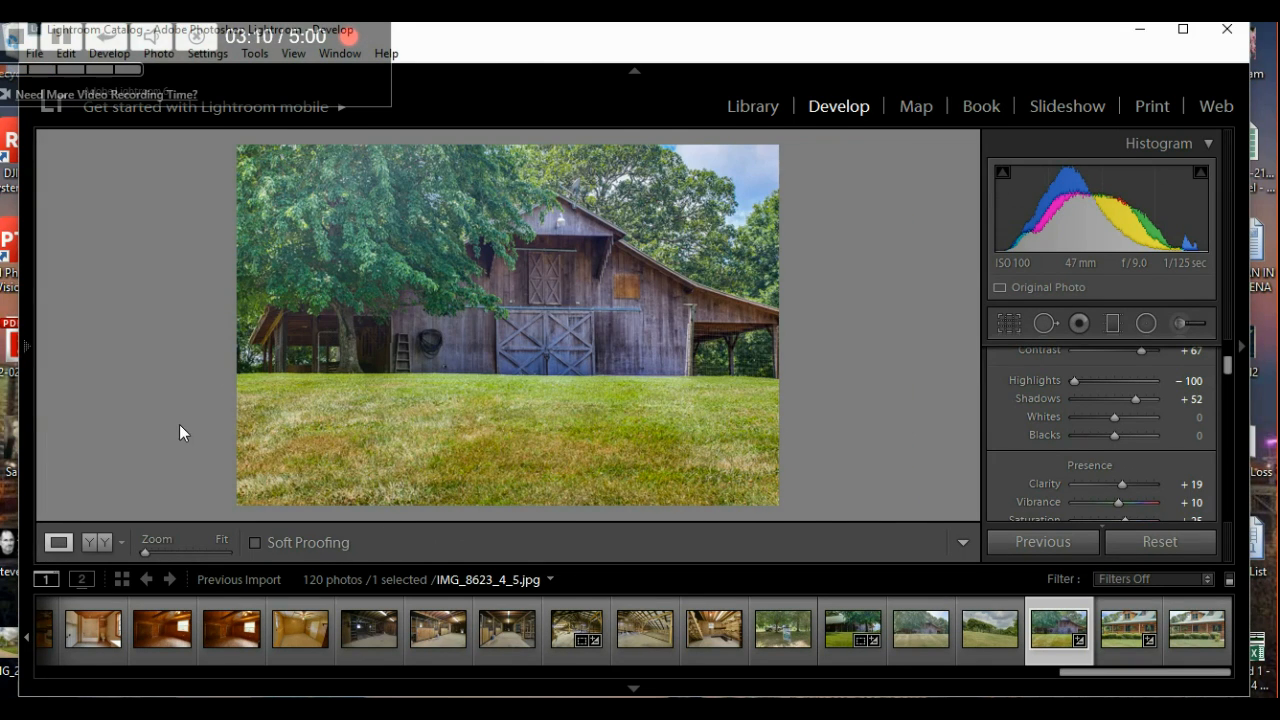
left_click(633, 688)
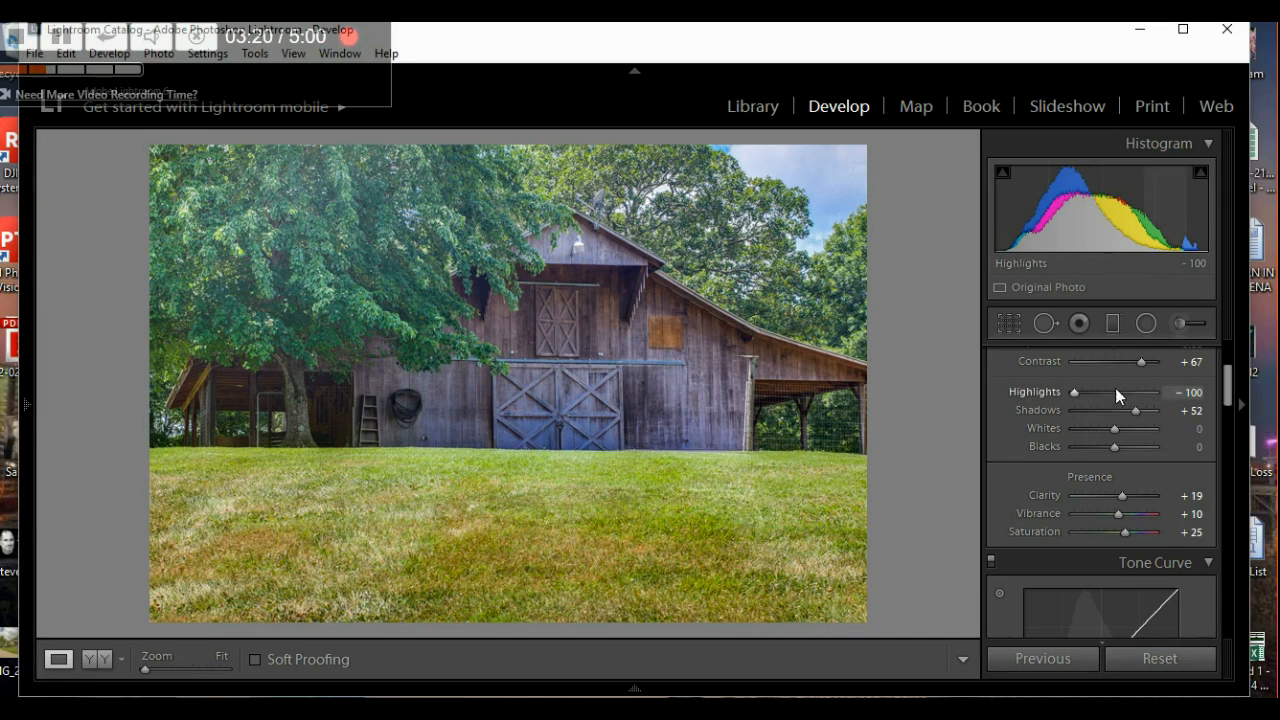
left_click(1115, 321)
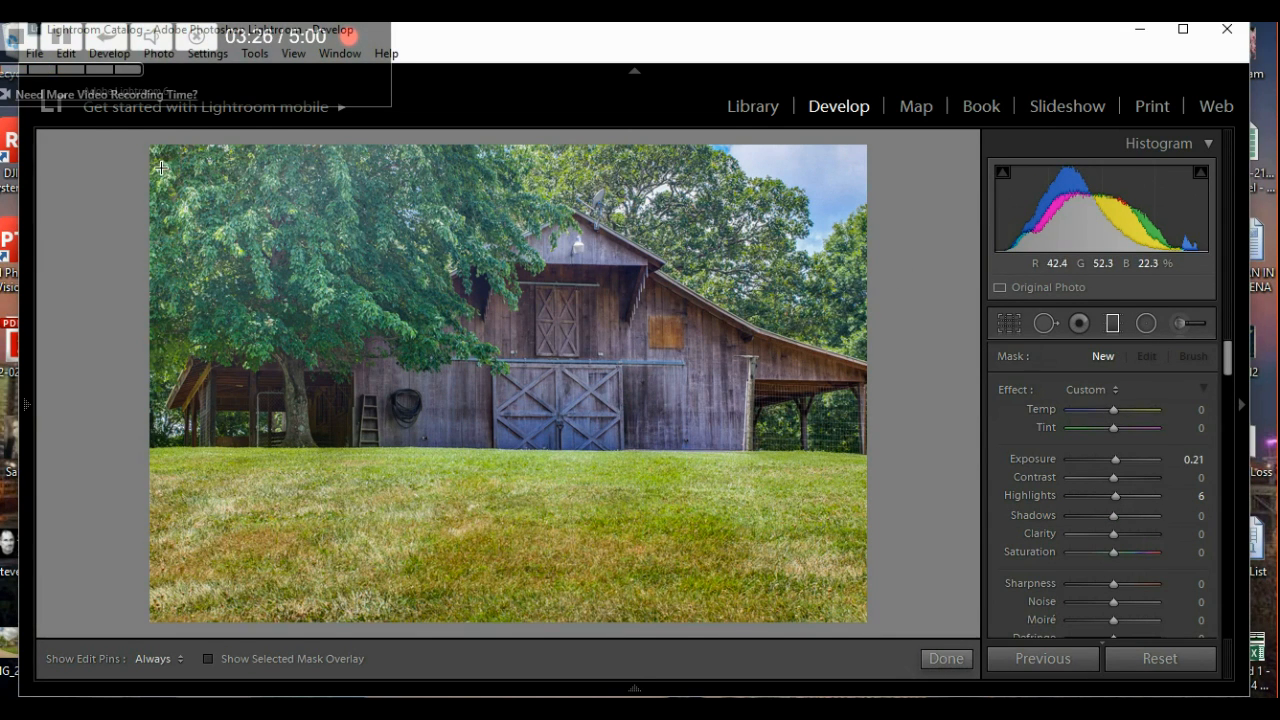
- Add a -0.79 exposure gradient over the upper-left tree, angled and fading toward the barn
left_click_drag(162, 170, 374, 397)
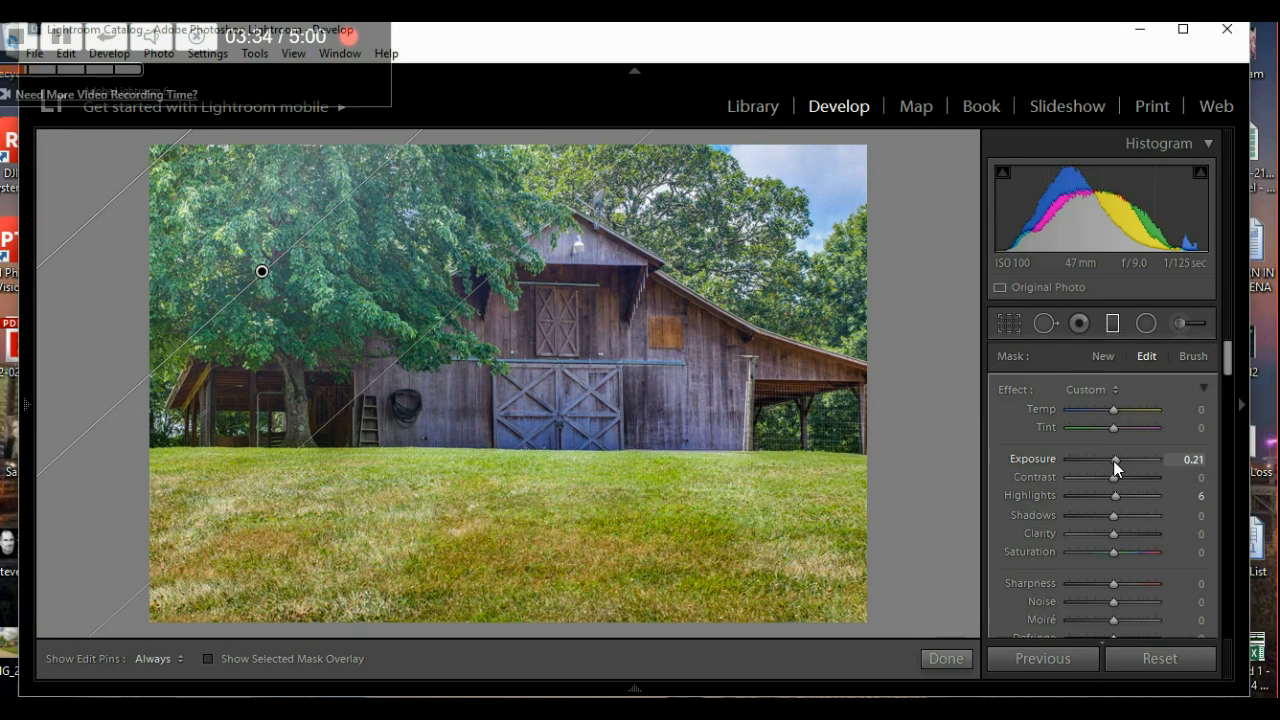
key("Down")
key("Down")
key("Down")
key("Down")
key("Down")
key("Down")
key("Down")
key("Down")
key("Down")
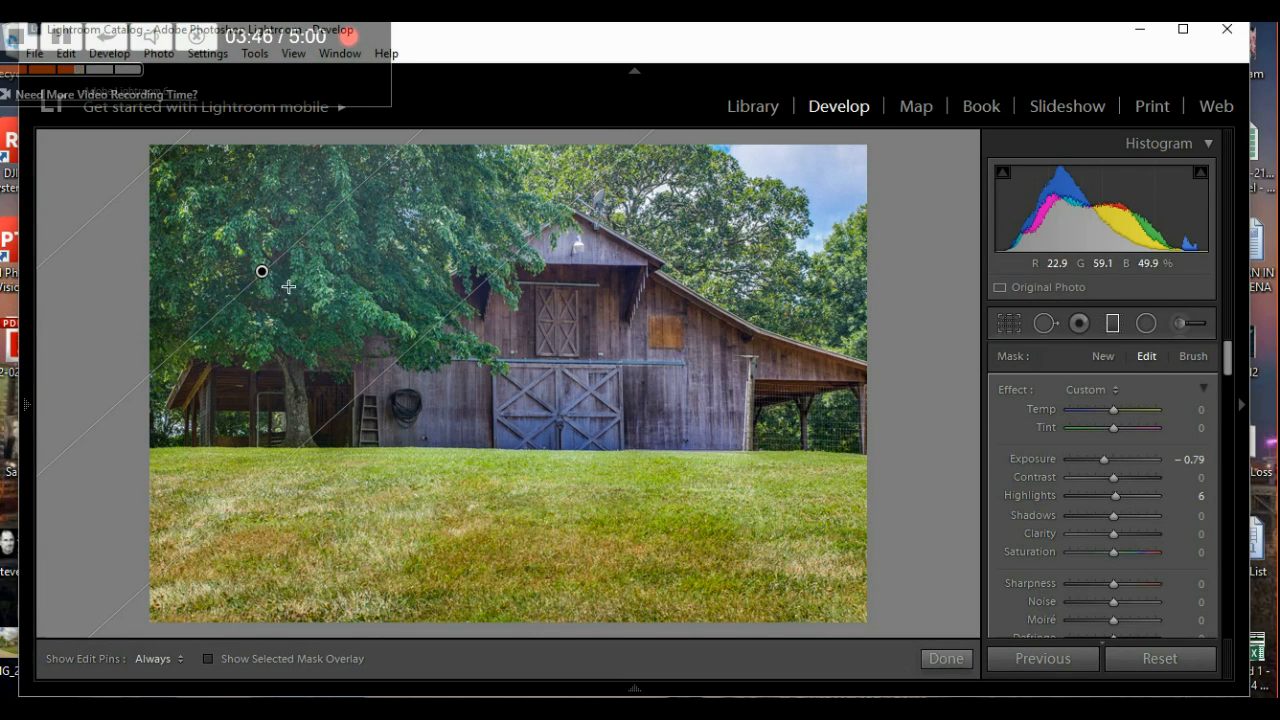
left_click_drag(283, 295, 305, 311)
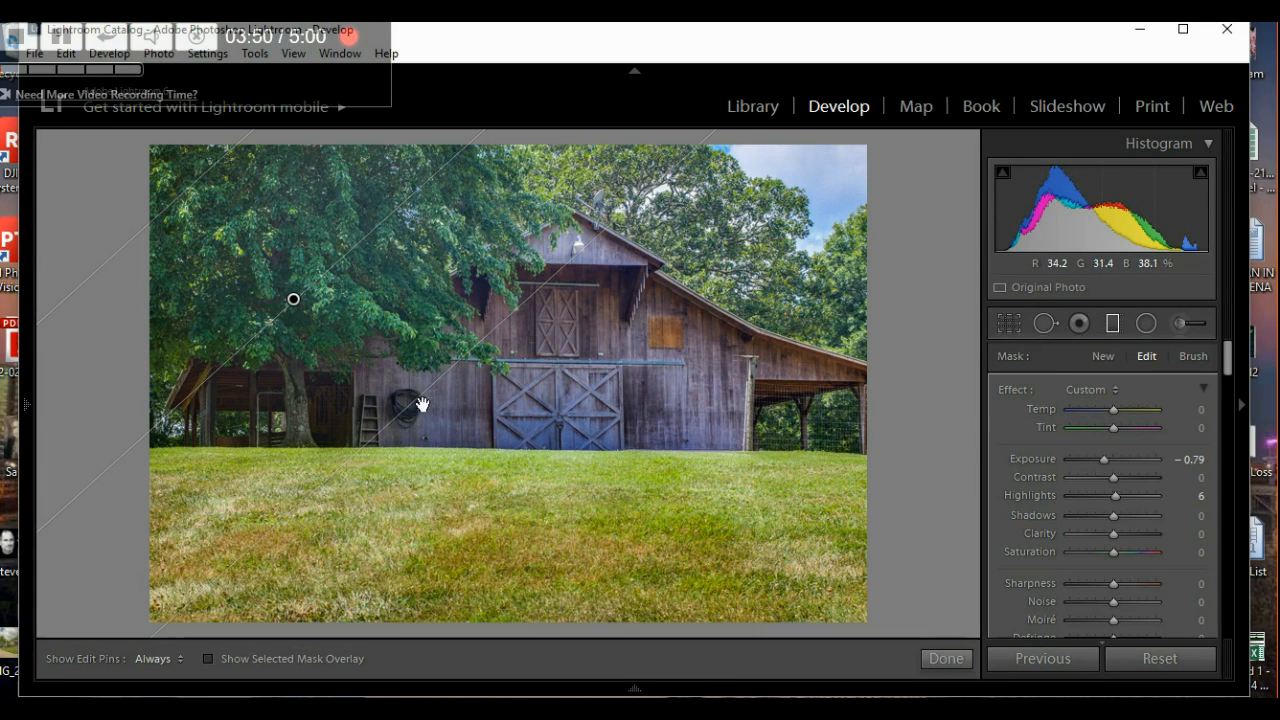
left_click_drag(423, 409, 441, 440)
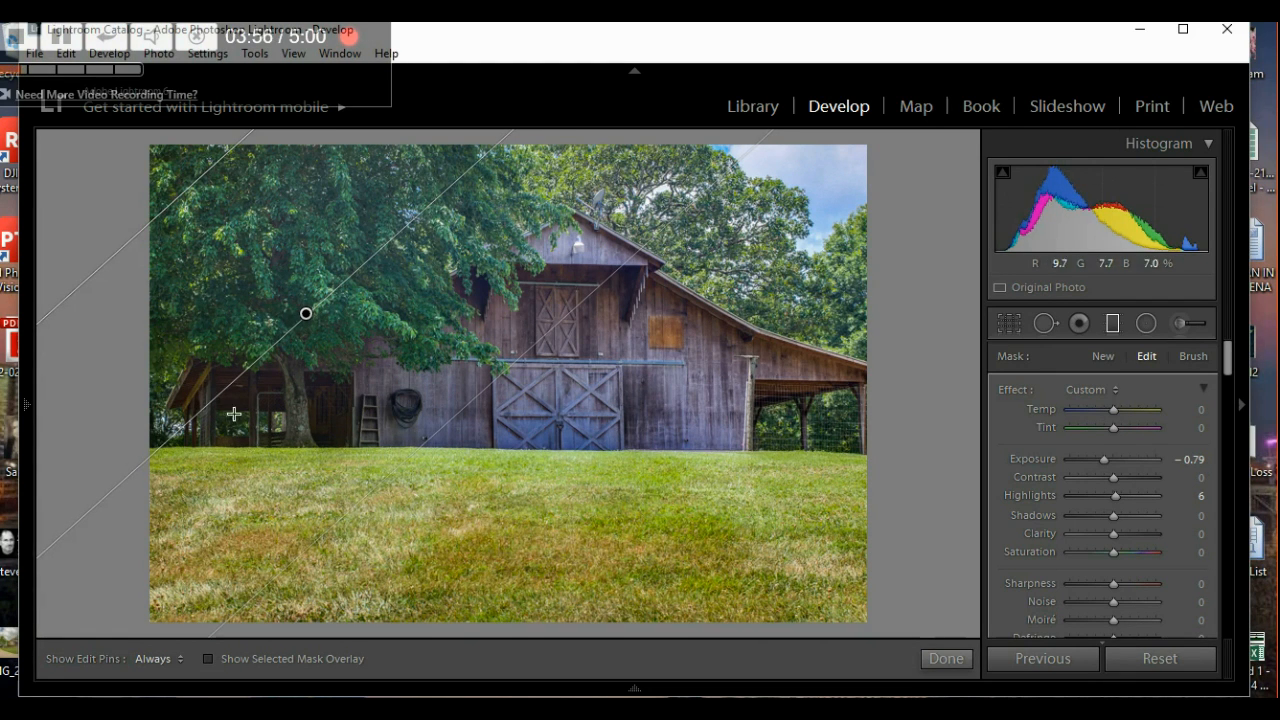
left_click_drag(198, 420, 188, 404)
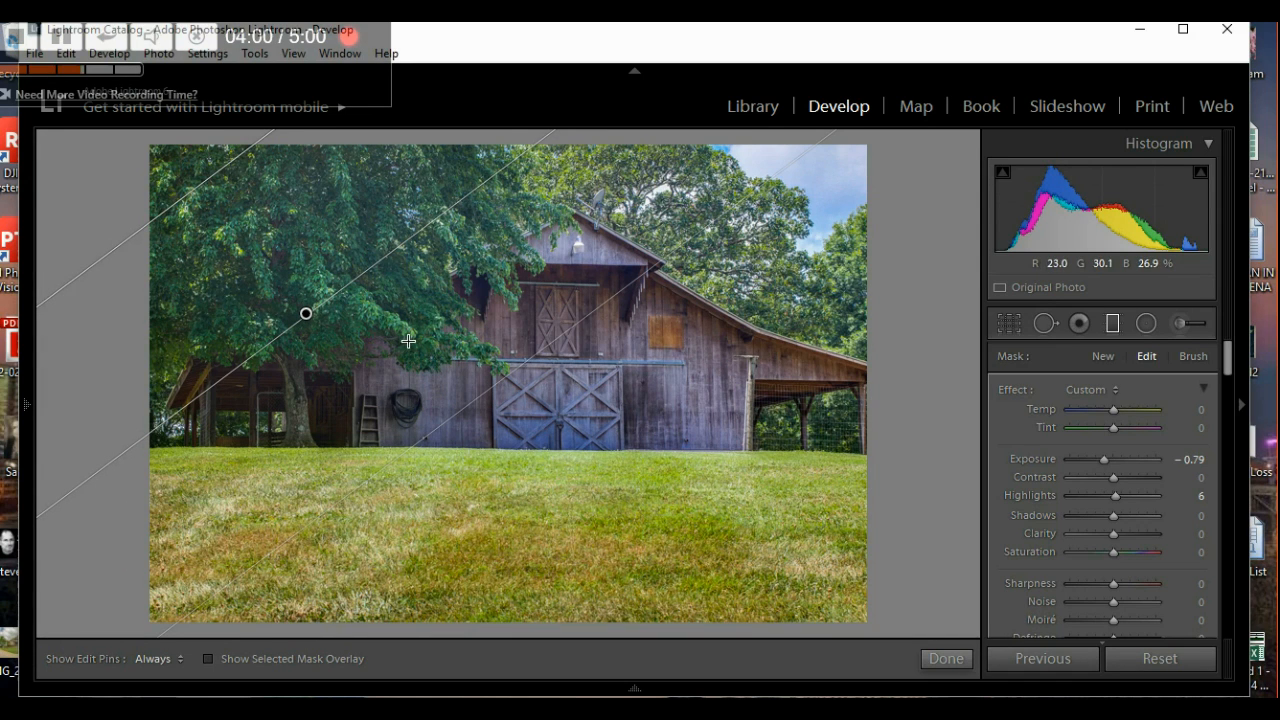
left_click(944, 664)
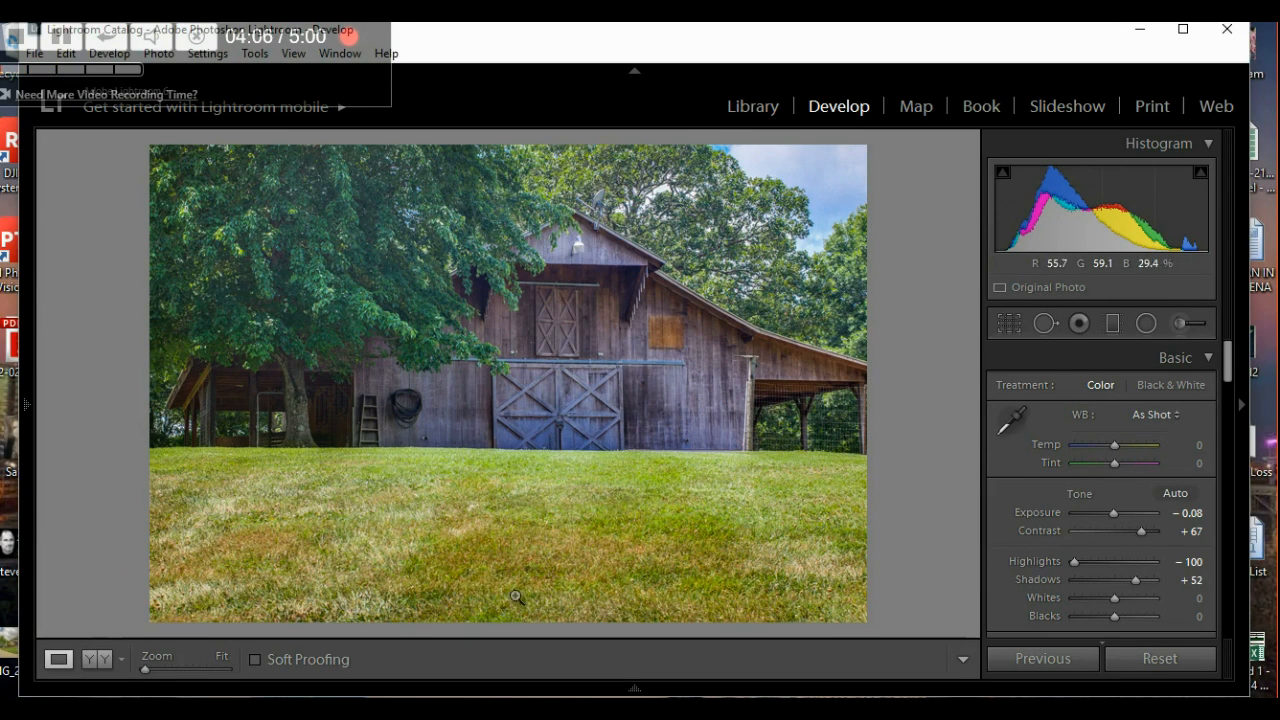
- Crop the grass off the bottom of the barn photo for a wider frame
left_click(1009, 324)
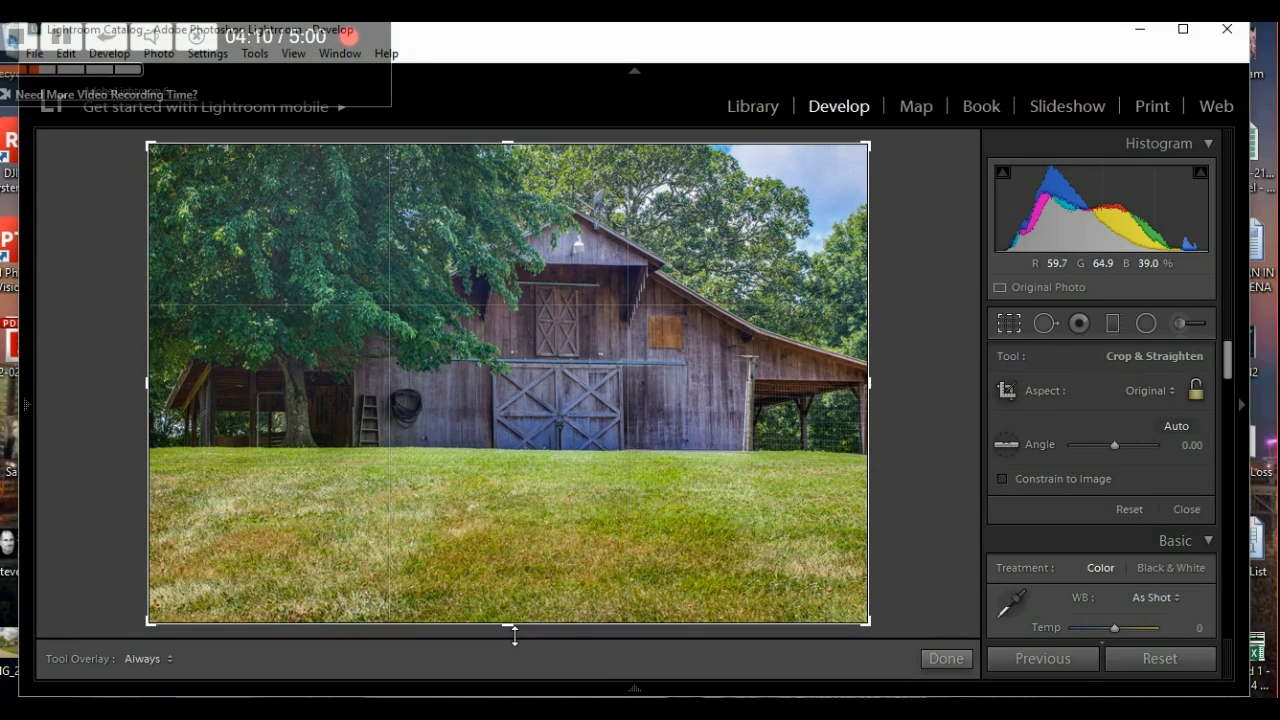
left_click_drag(509, 628, 568, 582)
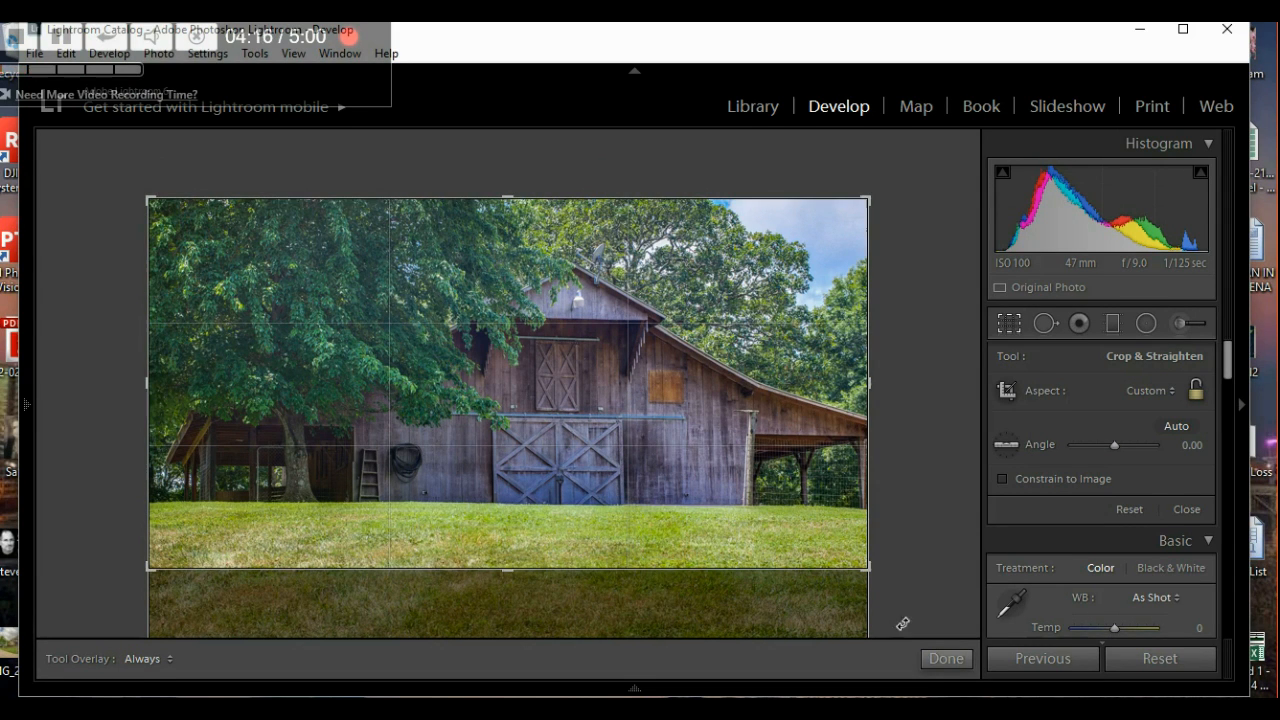
left_click(943, 660)
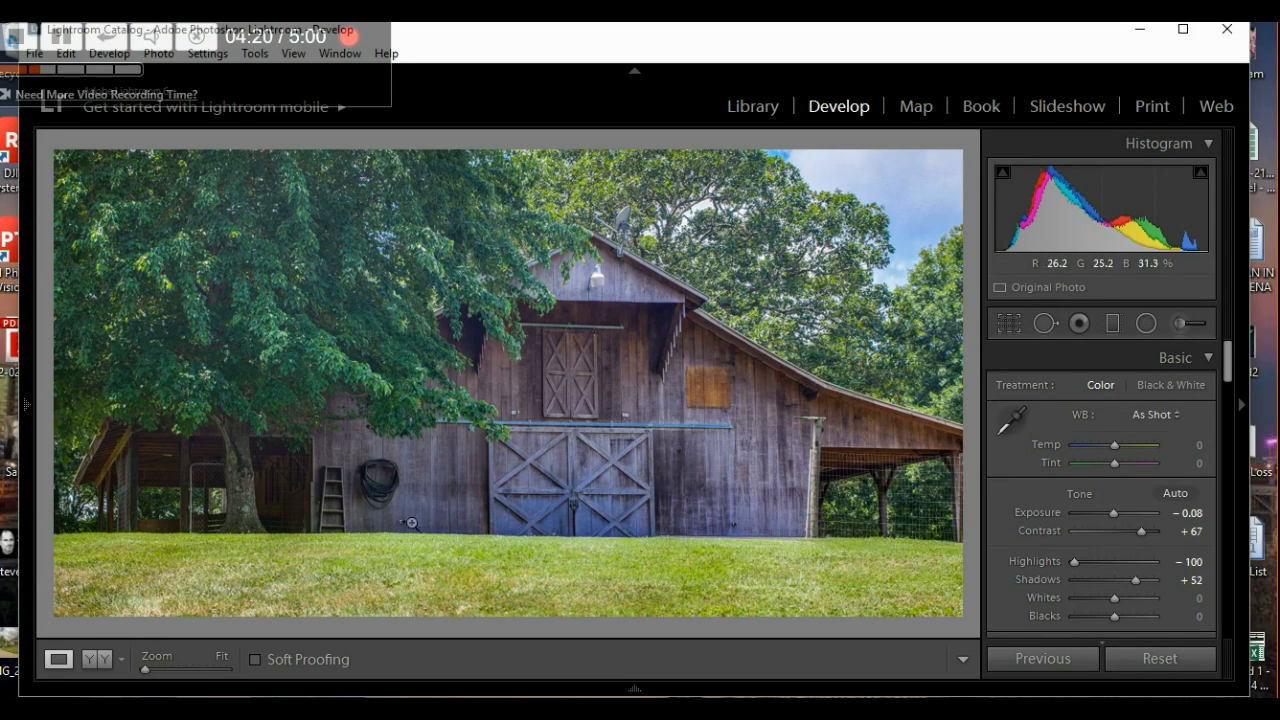
- Straighten the barn photo to a -0.20 angle and apply the crop
left_click(1007, 324)
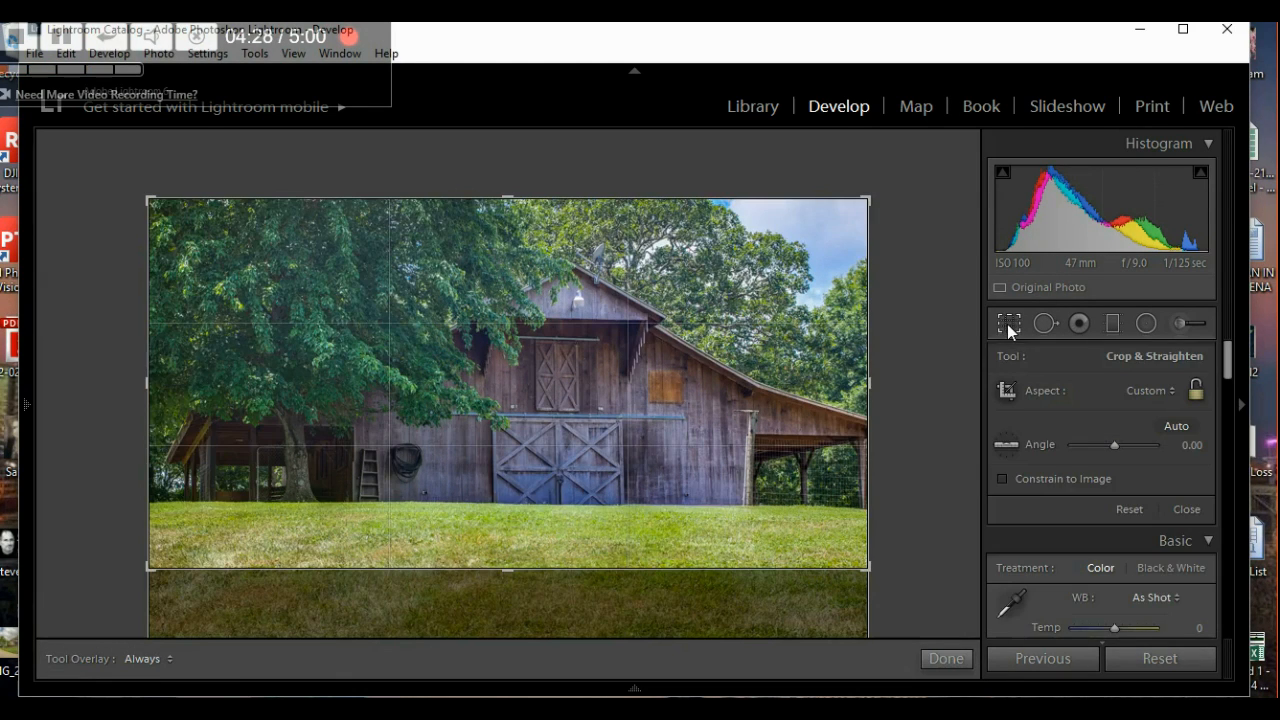
left_click(1112, 448)
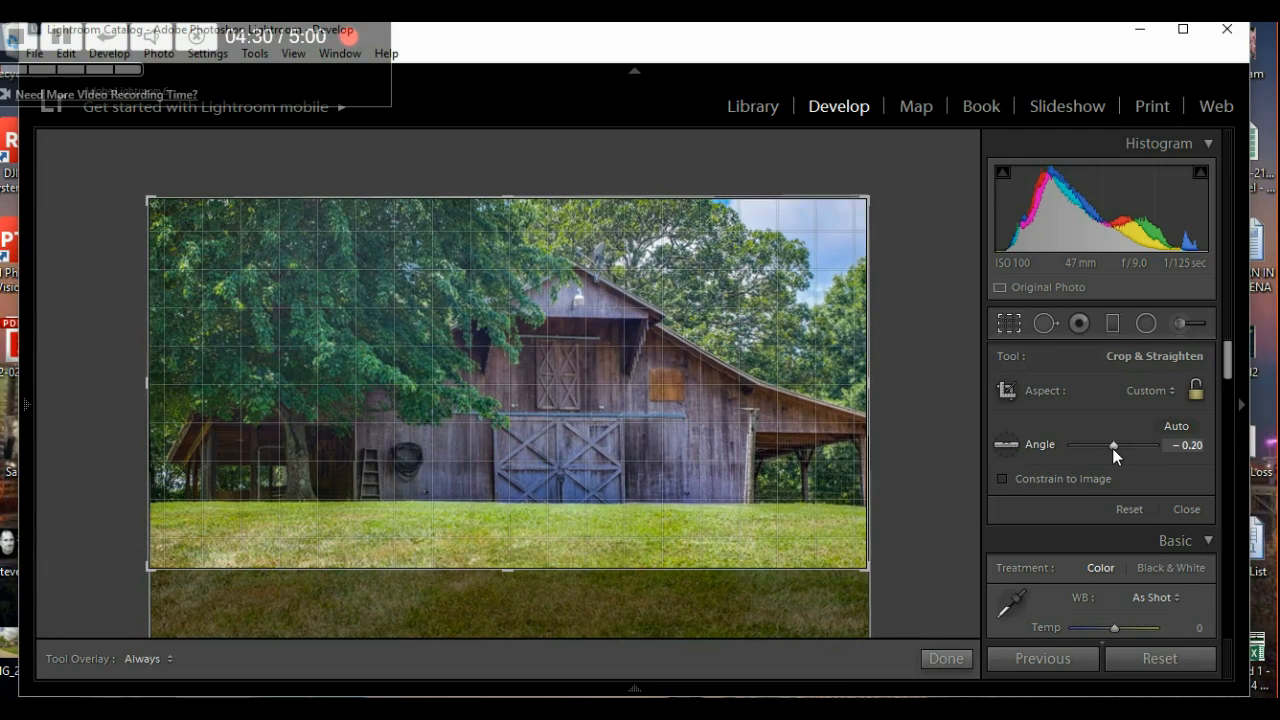
left_click(946, 658)
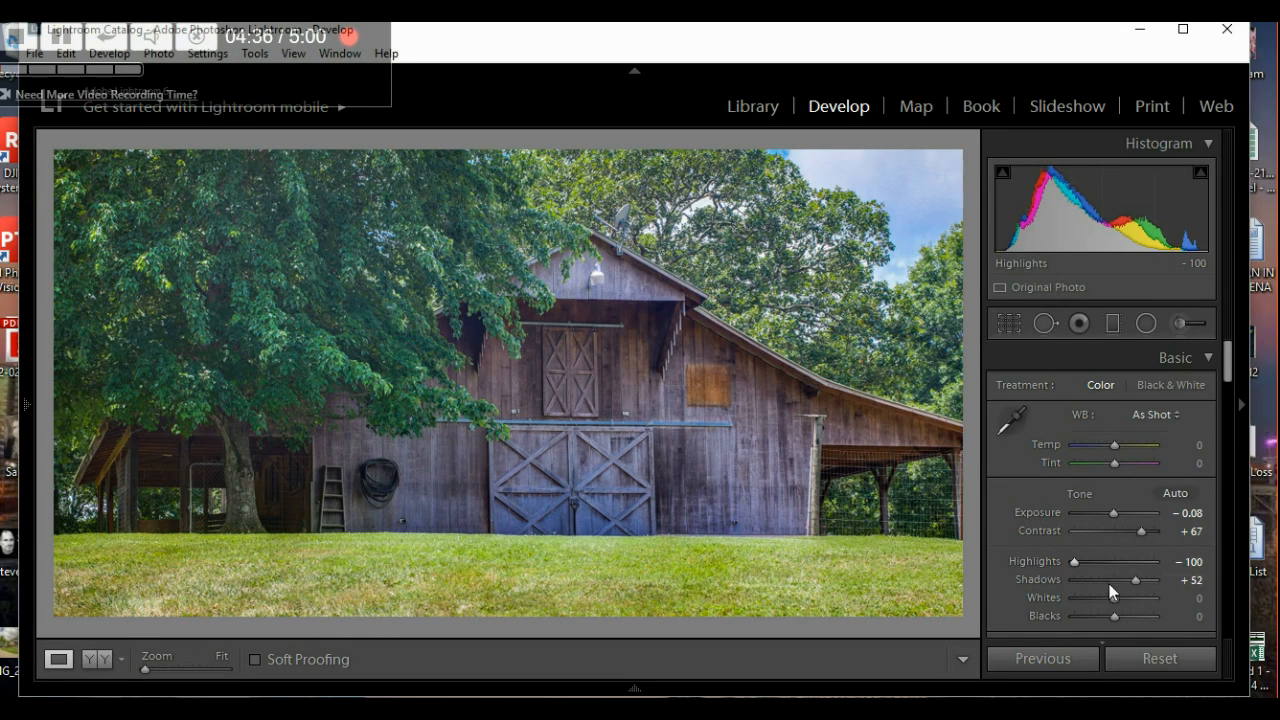
mouse_move(1219, 356)
left_mouse_down()
mouse_move(1233, 476)
mouse_move(1214, 377)
left_mouse_up()
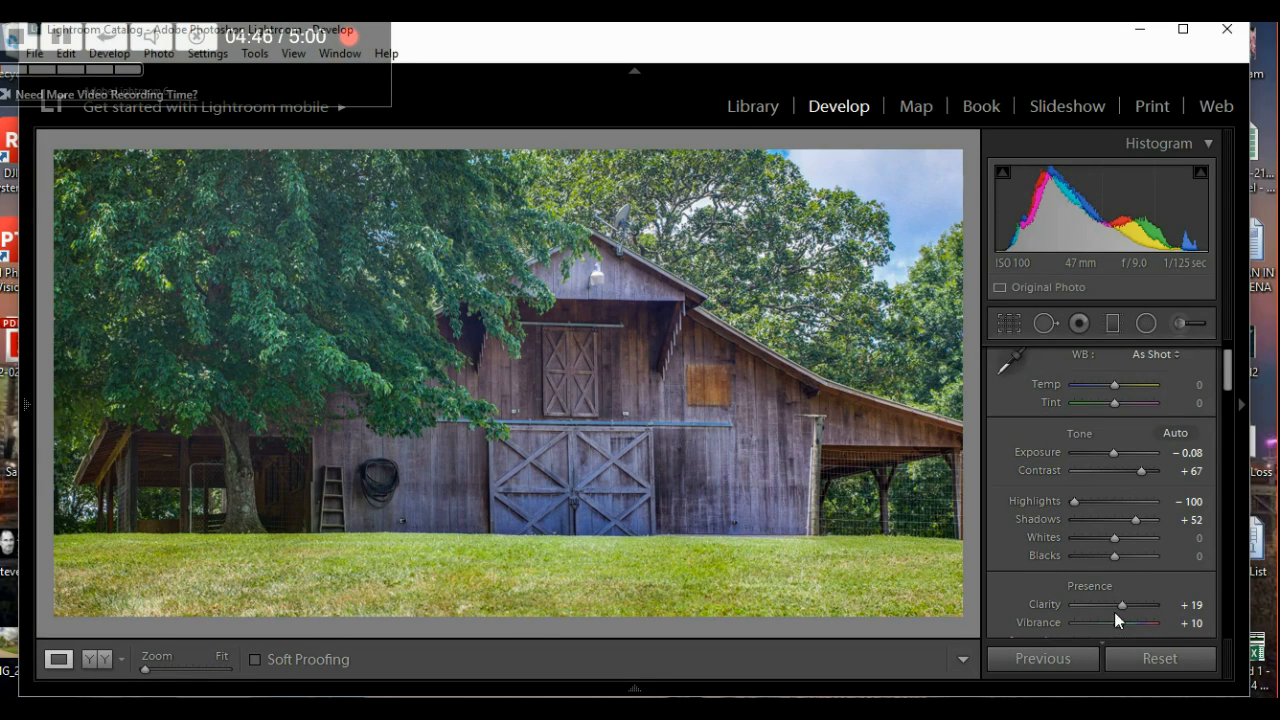
- Step the barn photo's Clarity from +54 down to +49 with the arrow keys
key("Down")
key("Down")
key("Down")
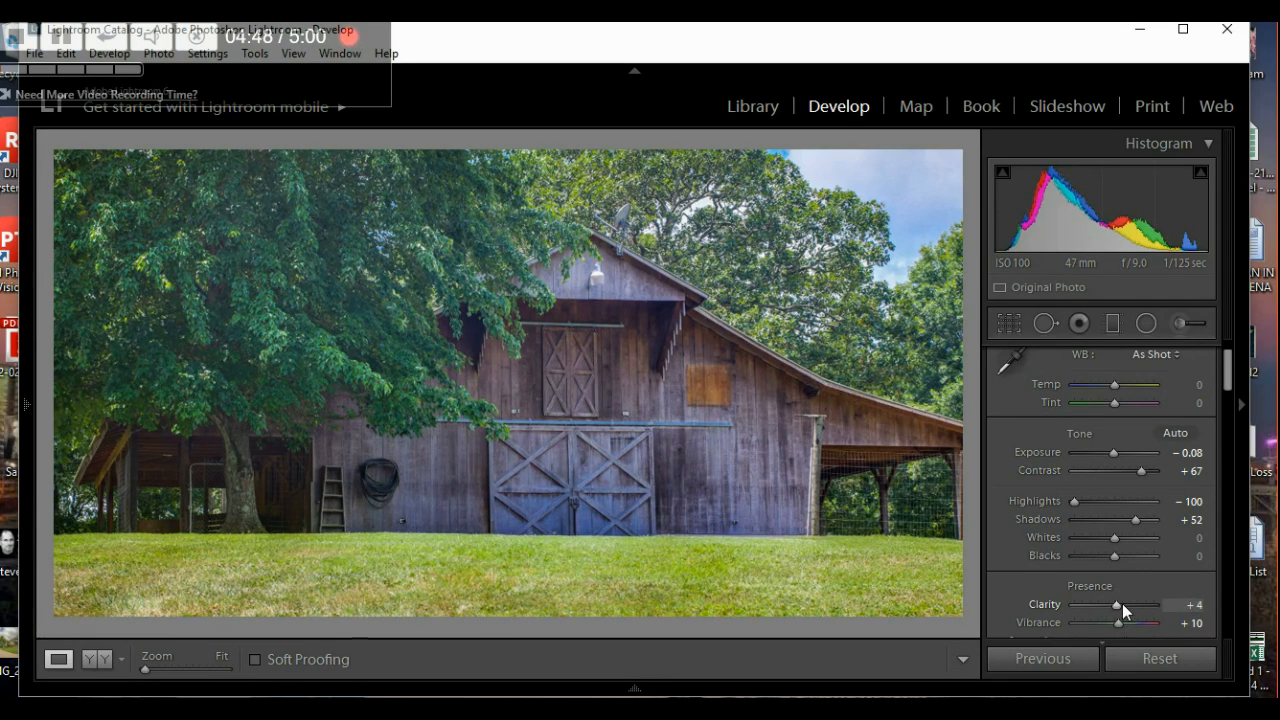
key("Up")
key("Up")
key("Up")
key("Up")
key("Up")
key("Up")
key("Up")
key("Up")
key("Up")
key("Up")
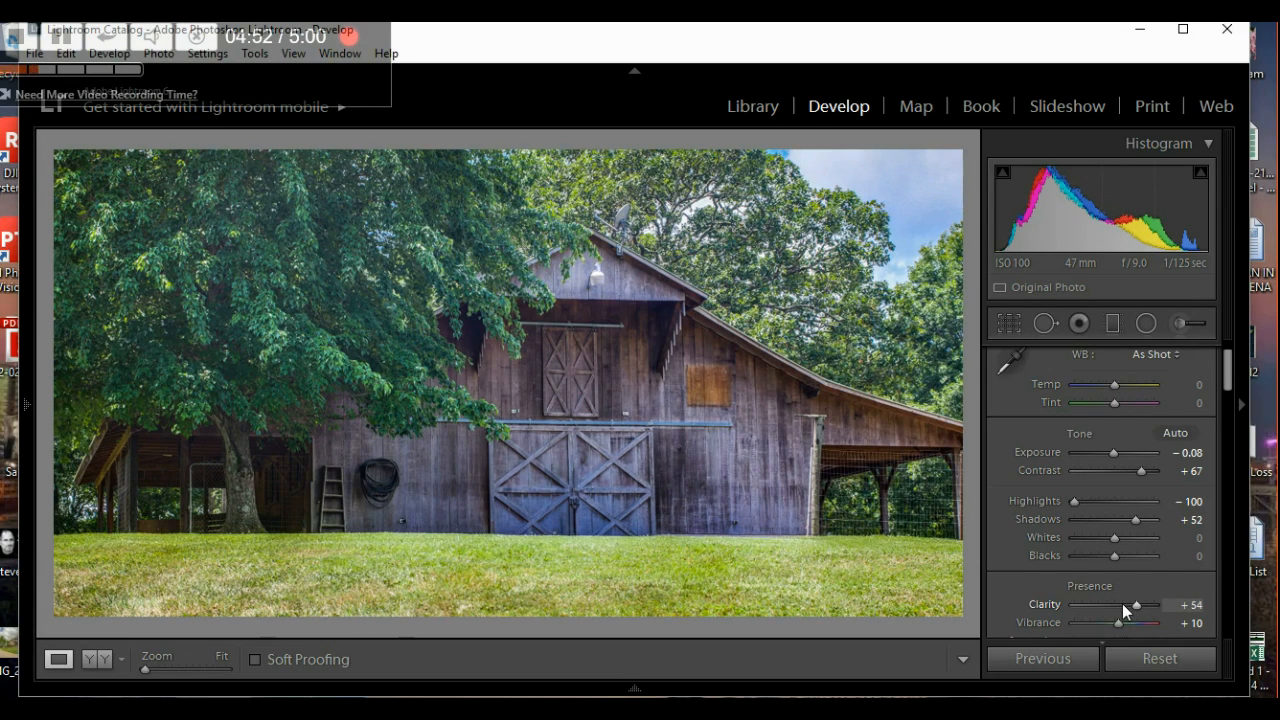
key("Down")
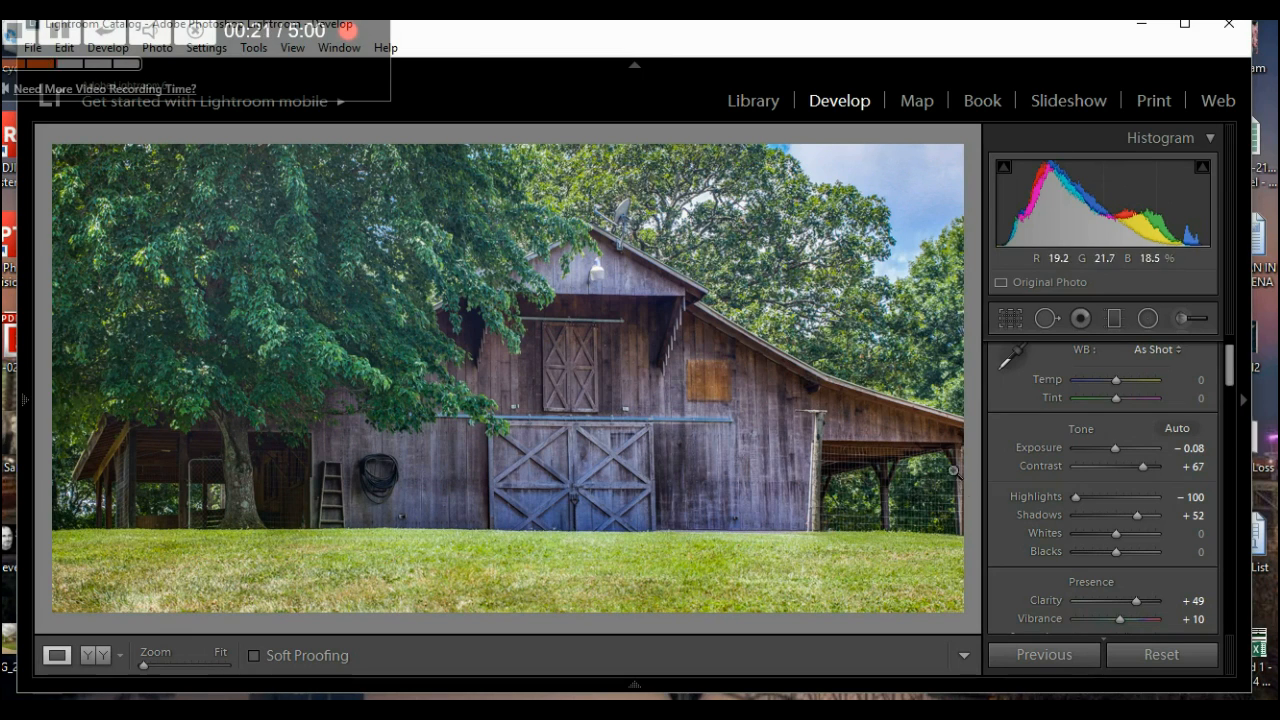
- Browse past the vineyard, barn, for-sale sign and loft photos to open log-house IMG_8290_1_2.jpg
mouse_move(638, 686)
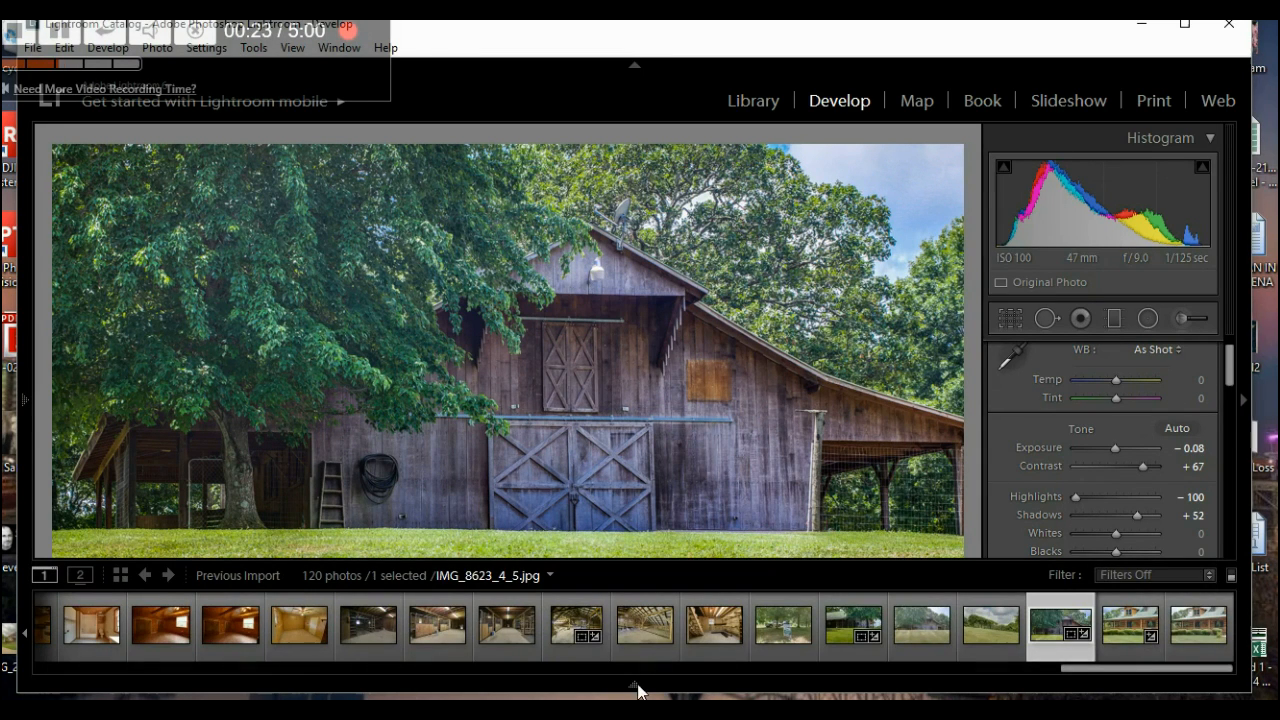
left_click(988, 604)
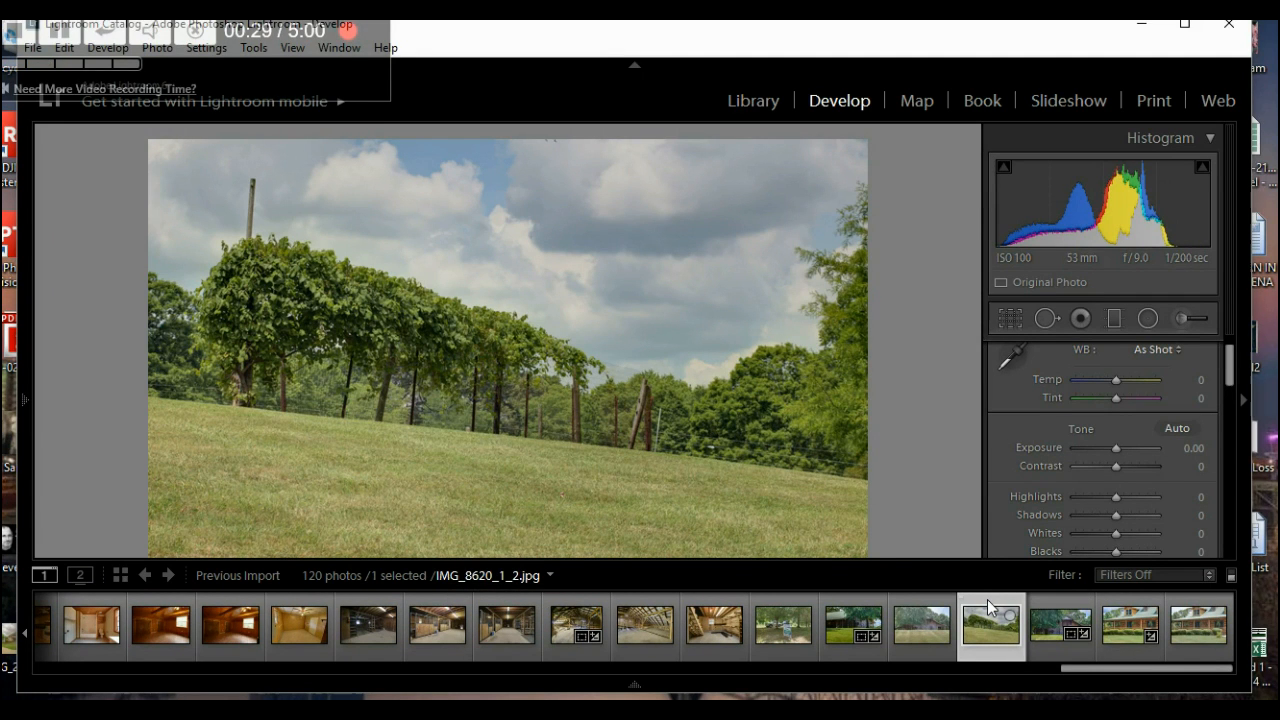
left_click(921, 612)
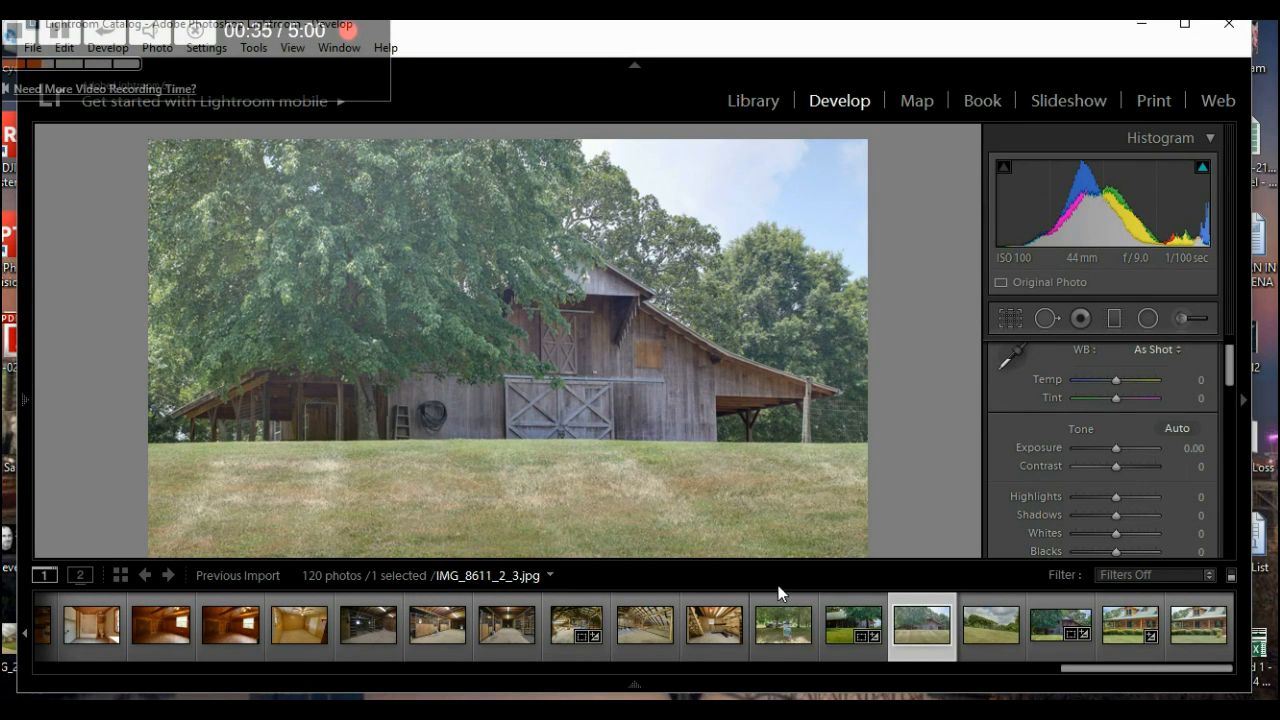
left_click(782, 610)
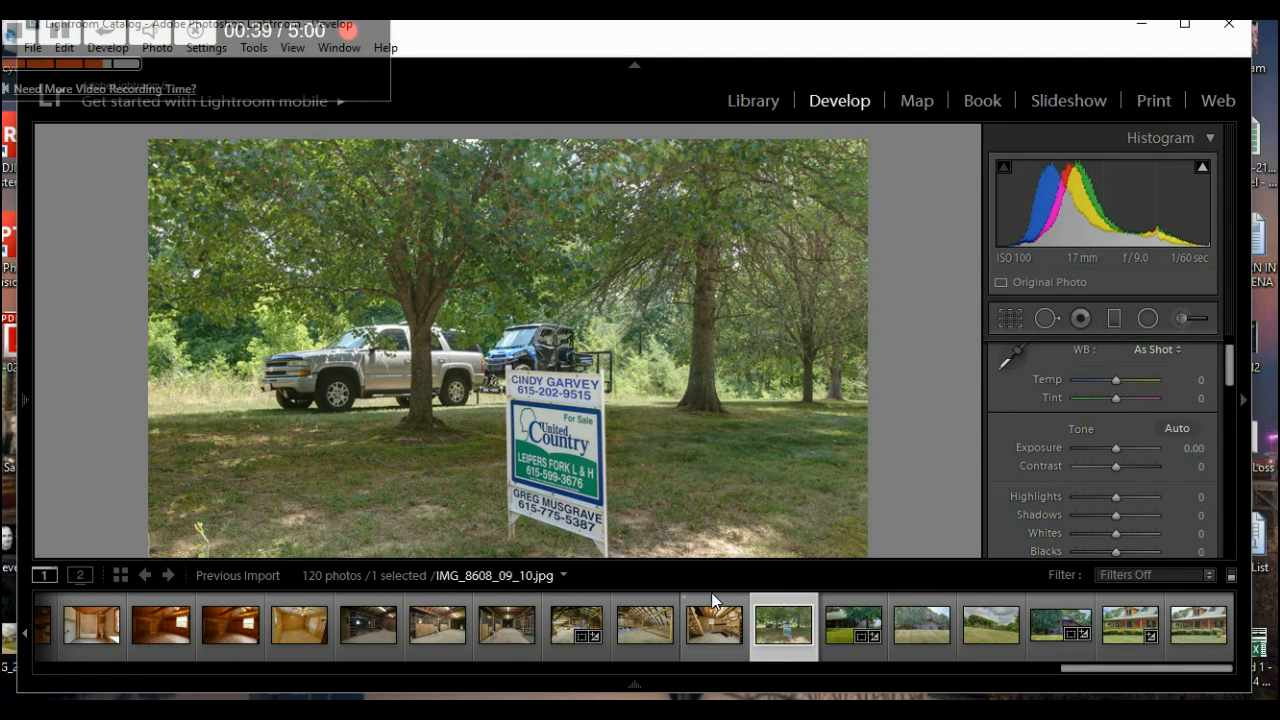
left_click(646, 600)
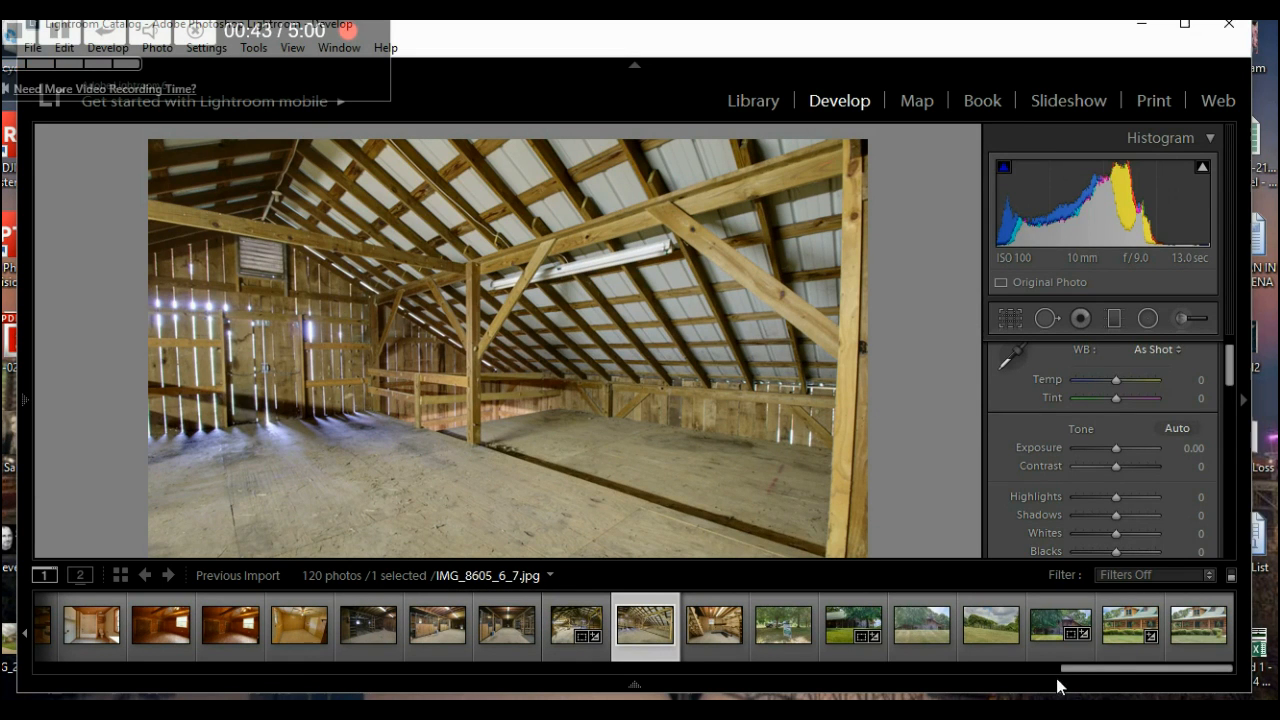
left_click_drag(1013, 669, 42, 675)
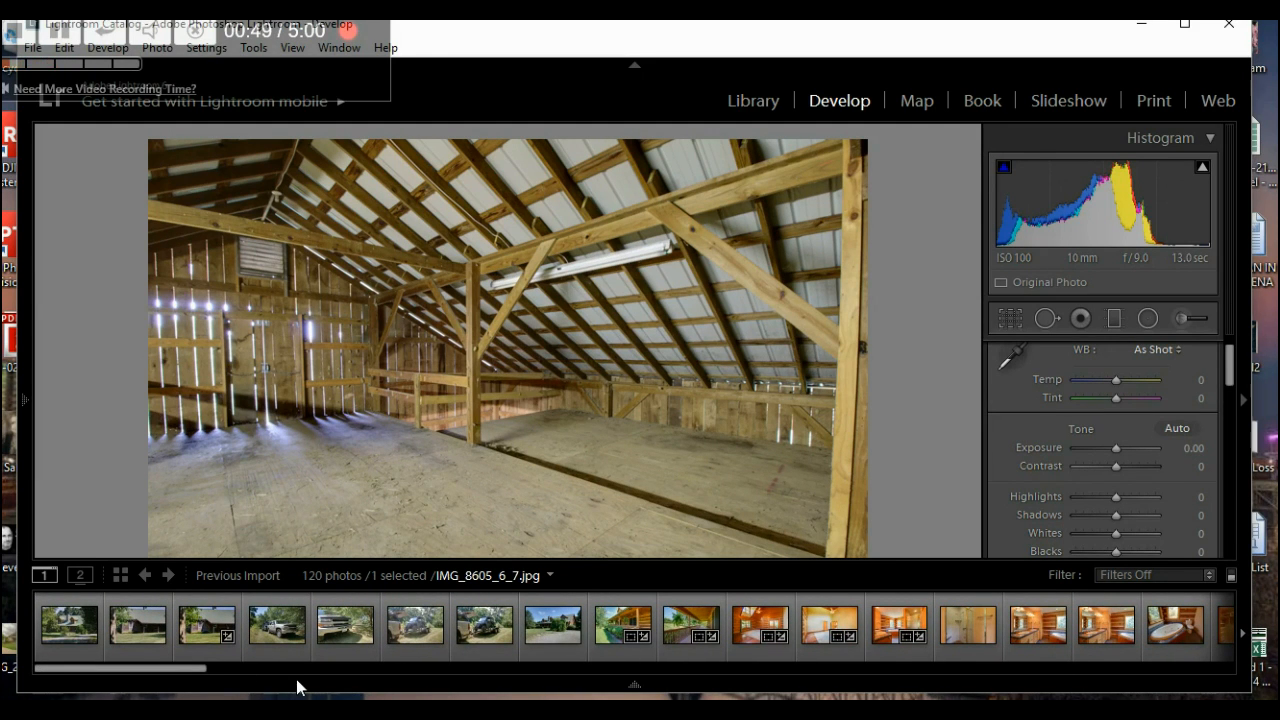
left_click(551, 603)
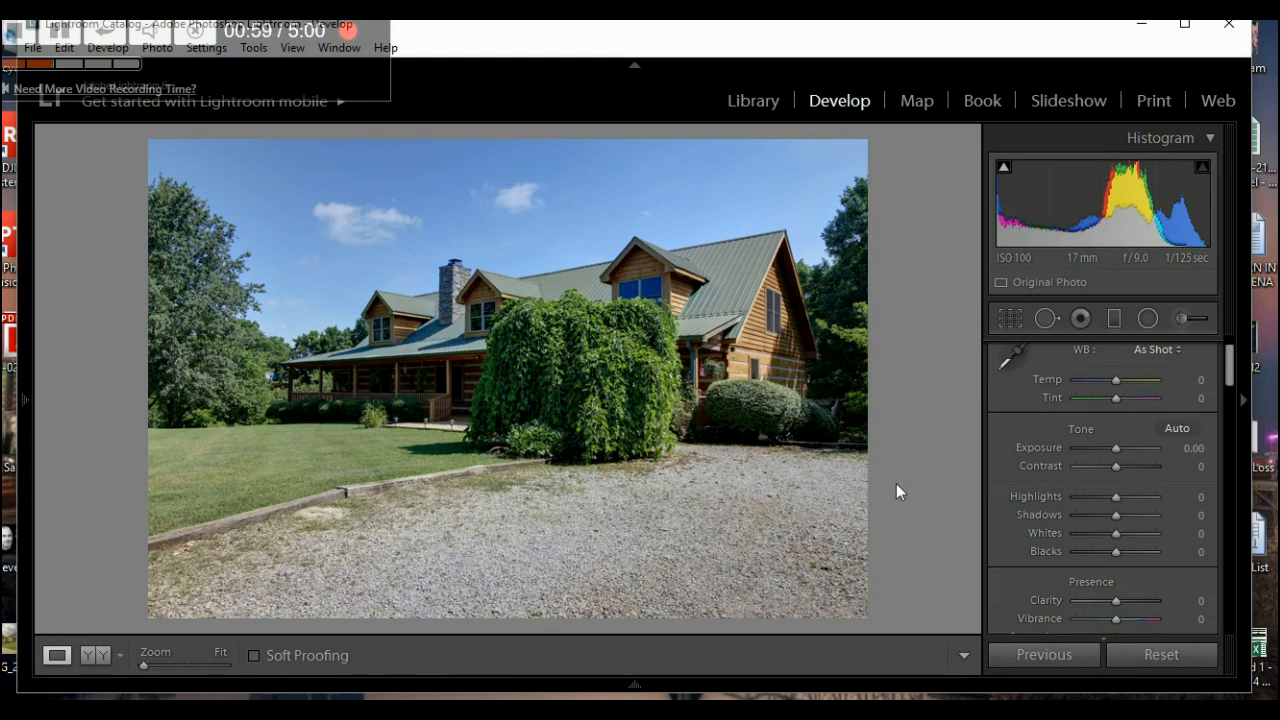
- Apply the Outside Darks /Greens preset, lower Exposure to -0.06, and open the Crop Overlay
mouse_move(22, 408)
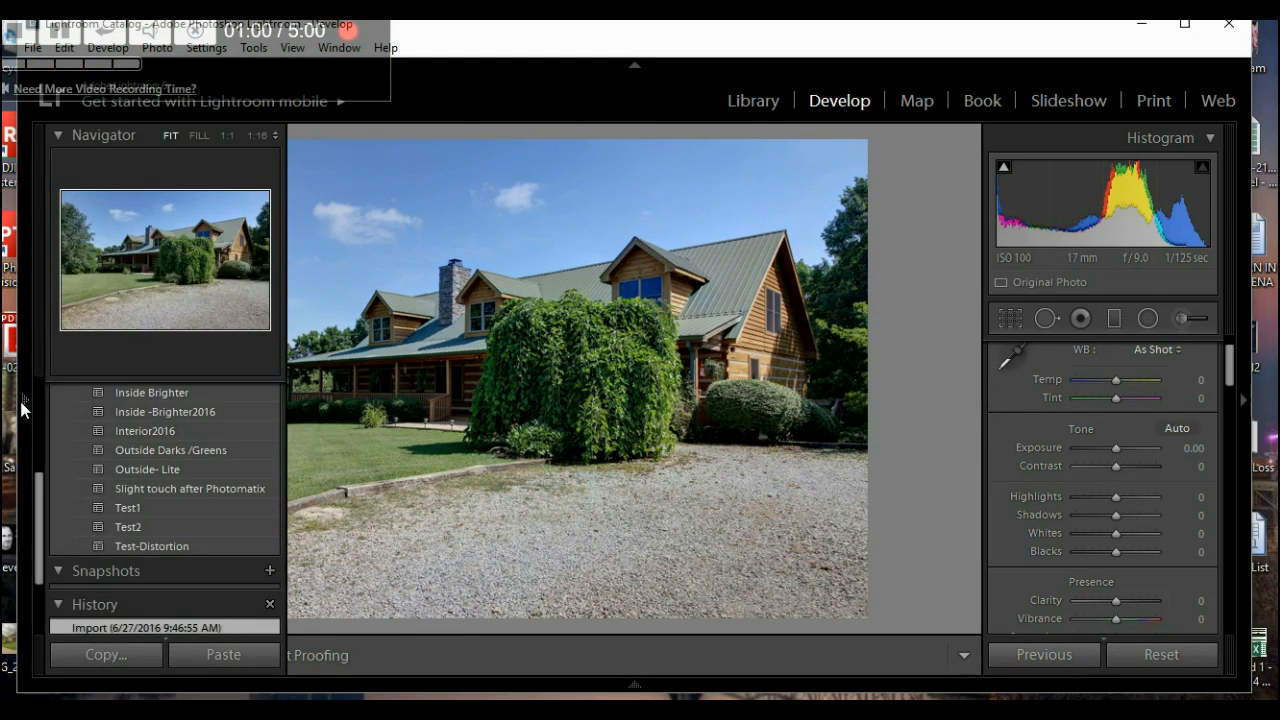
left_click(174, 471)
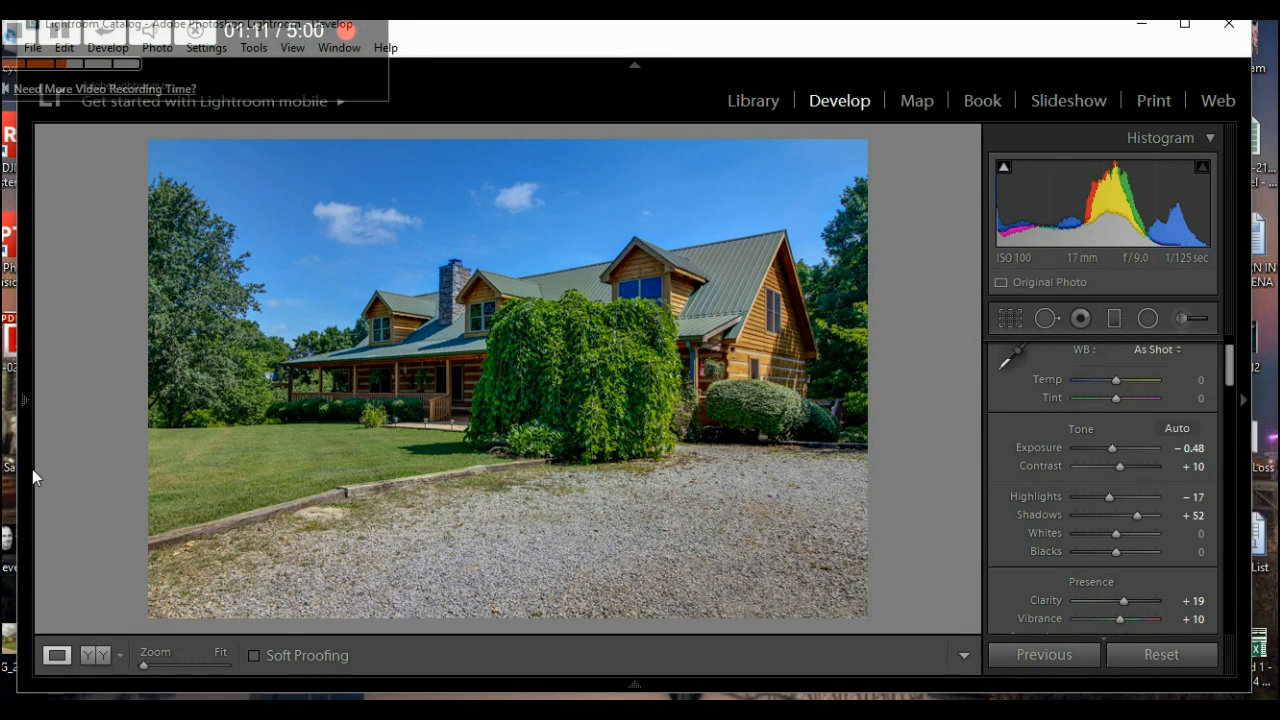
mouse_move(29, 471)
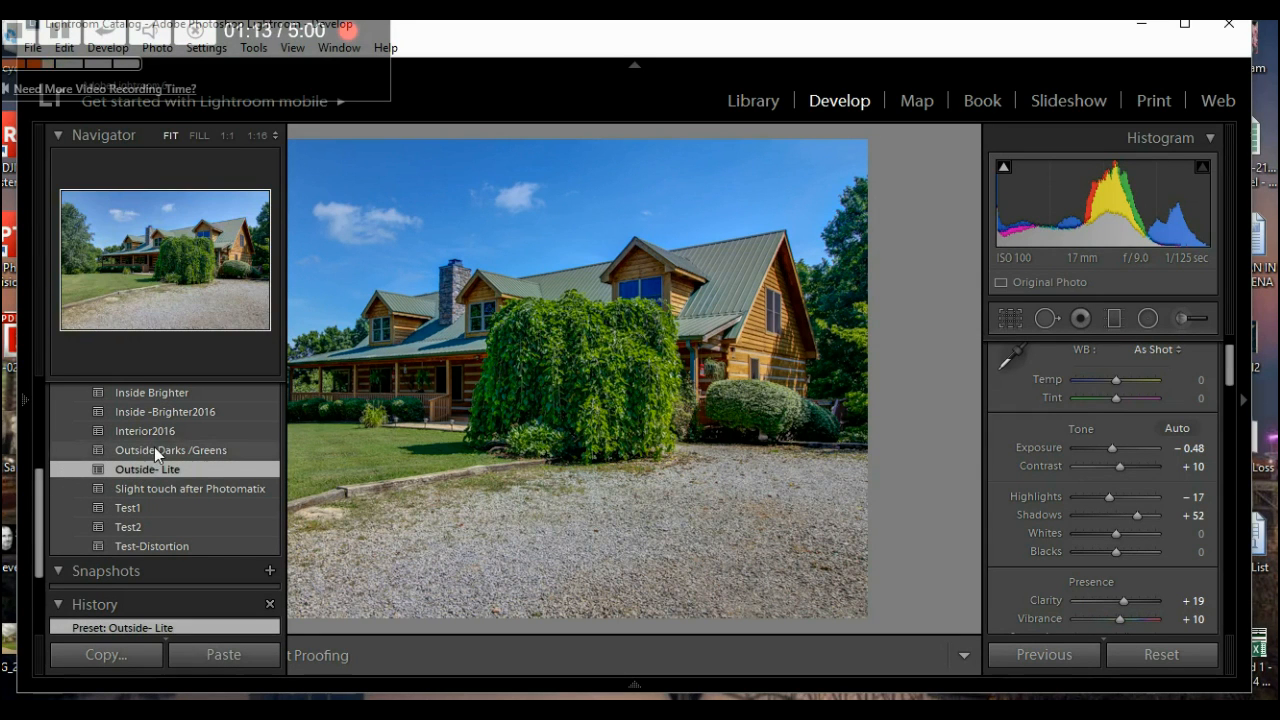
left_click(154, 446)
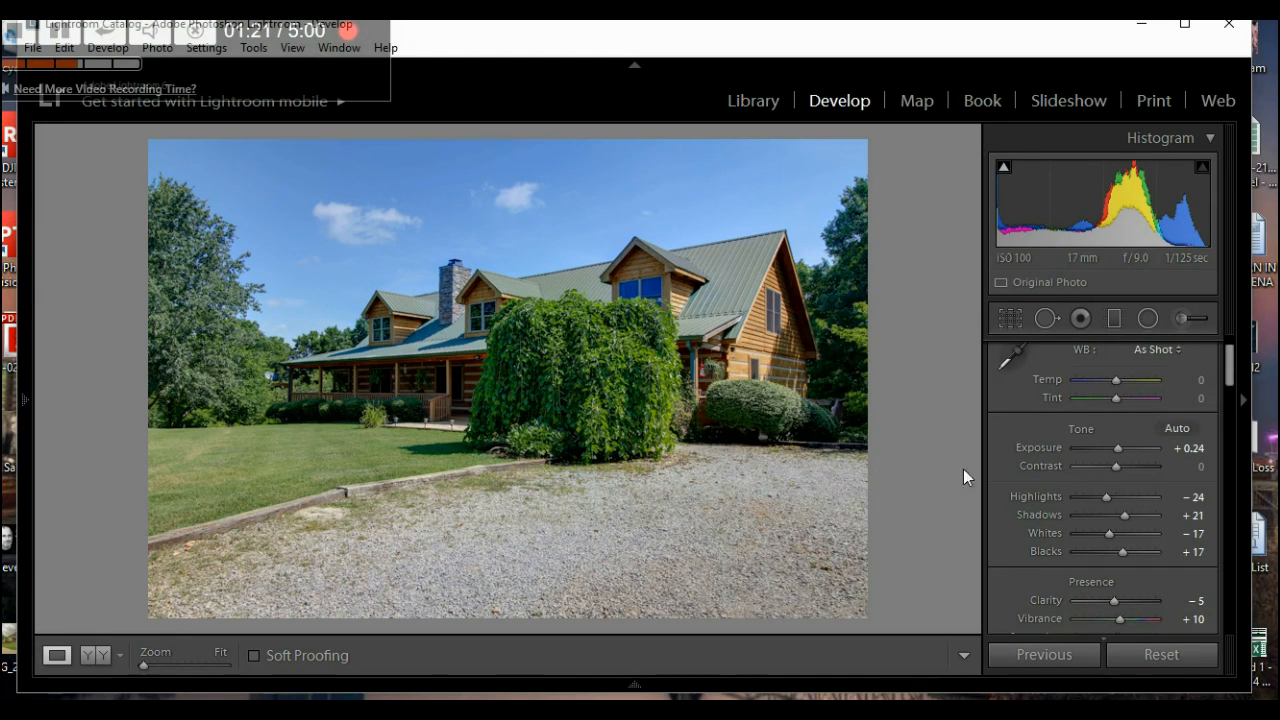
key("Down")
key("Down")
key("Down")
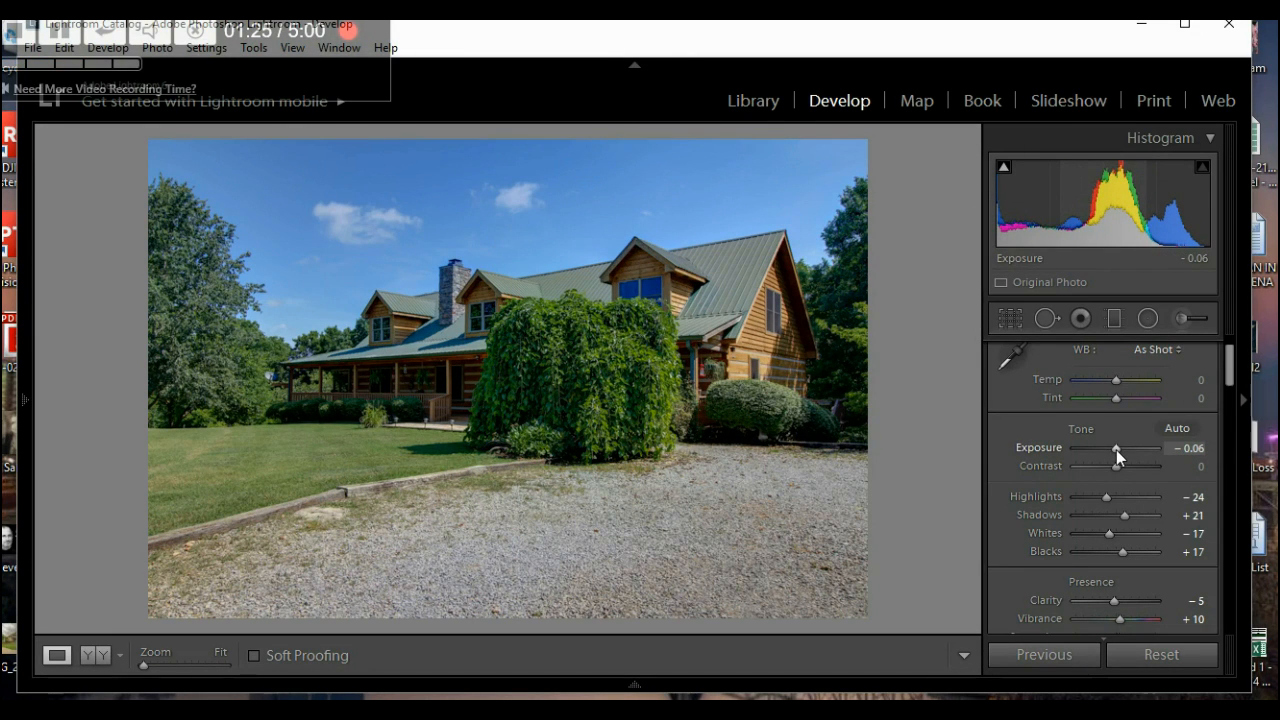
left_click(1010, 318)
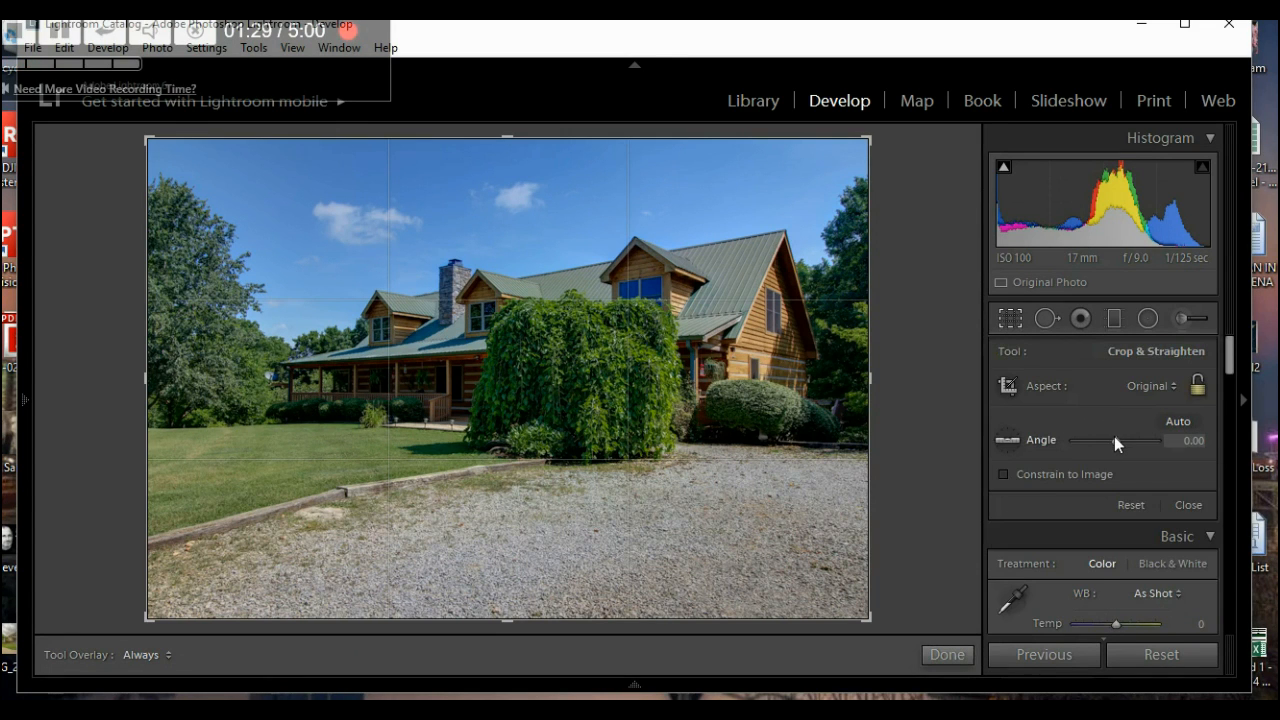
- Straighten the log-house photo to -0.60 and crop most of the gravel driveway off the bottom
key("Down")
key("Down")
key("Down")
key("Down")
key("Down")
key("Down")
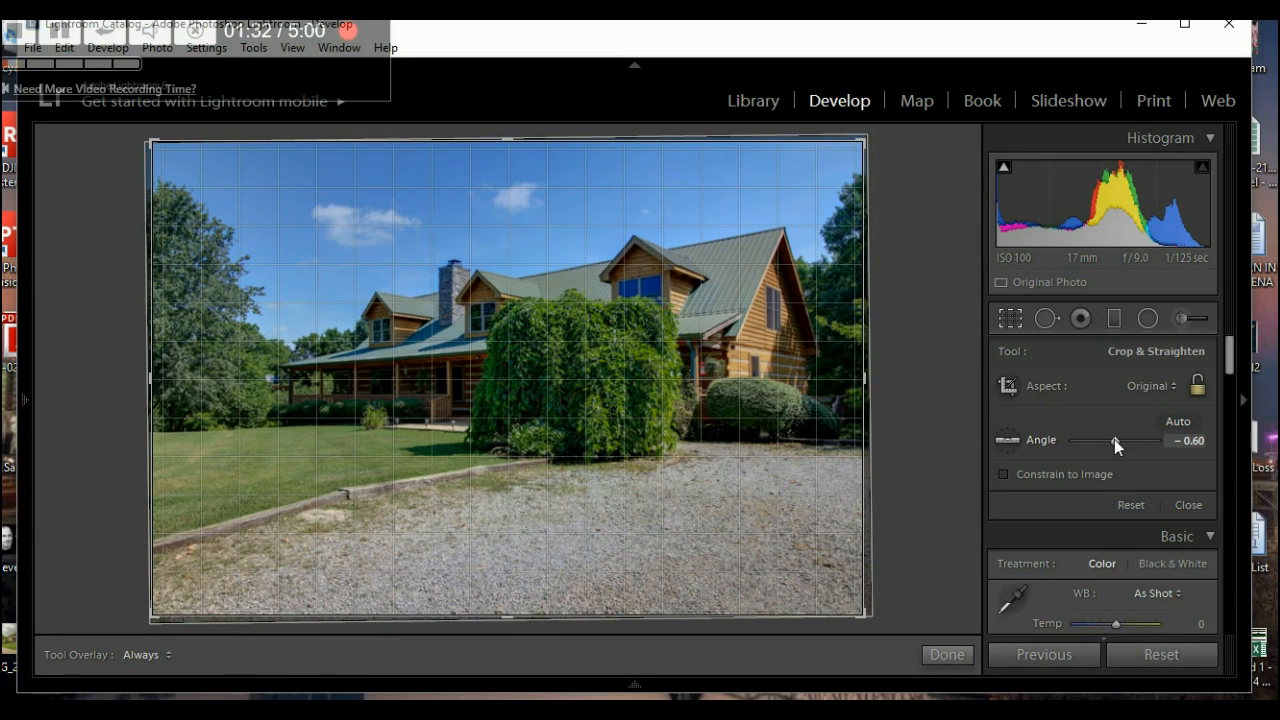
left_click(947, 654)
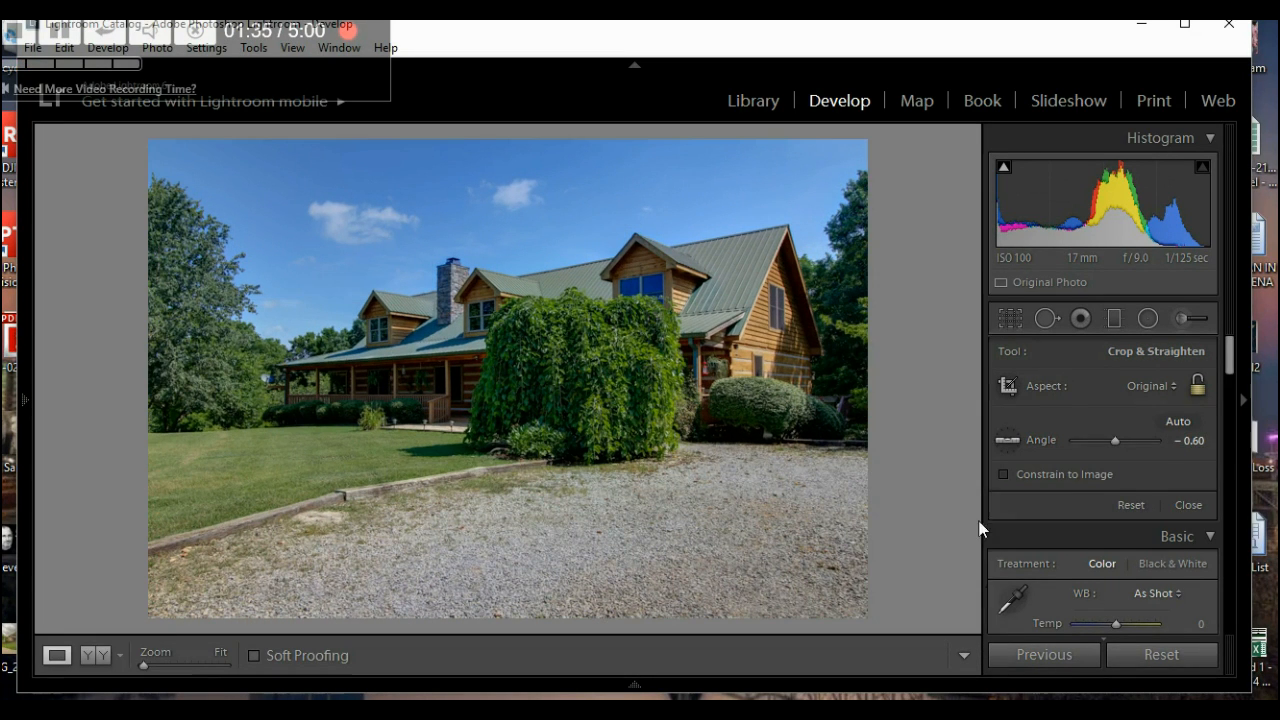
left_click(1012, 323)
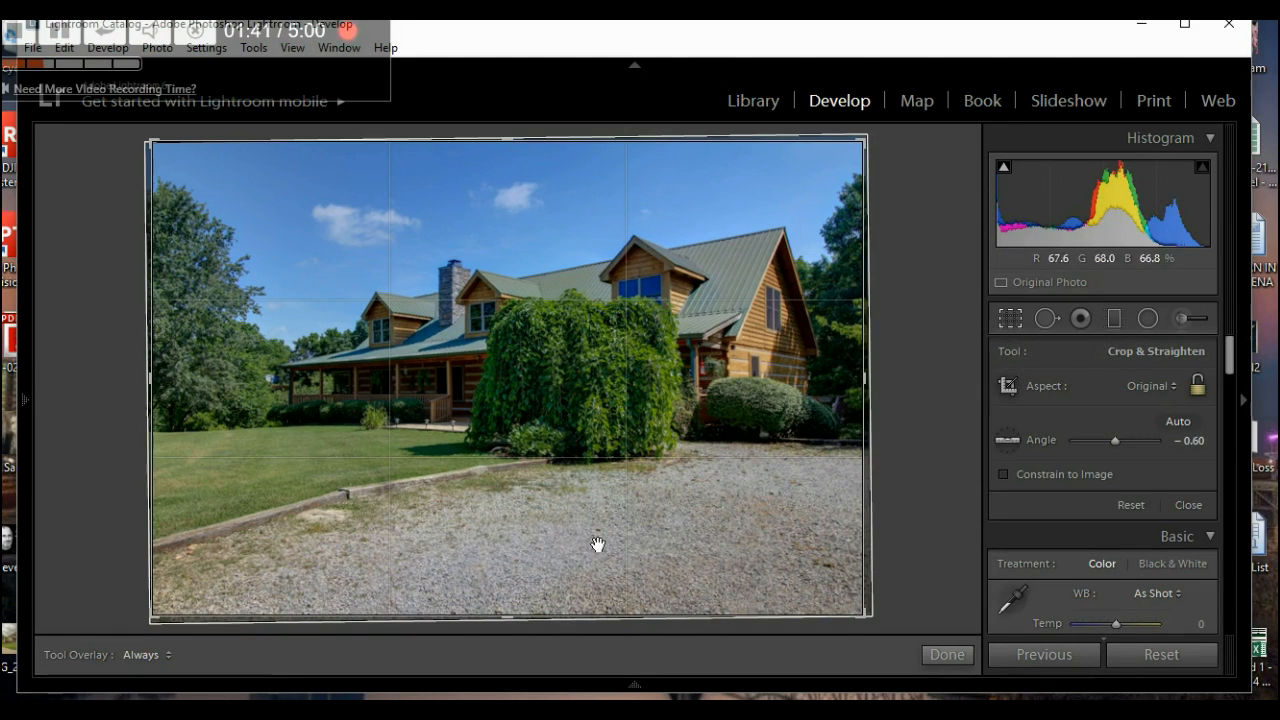
left_click_drag(514, 625, 535, 566)
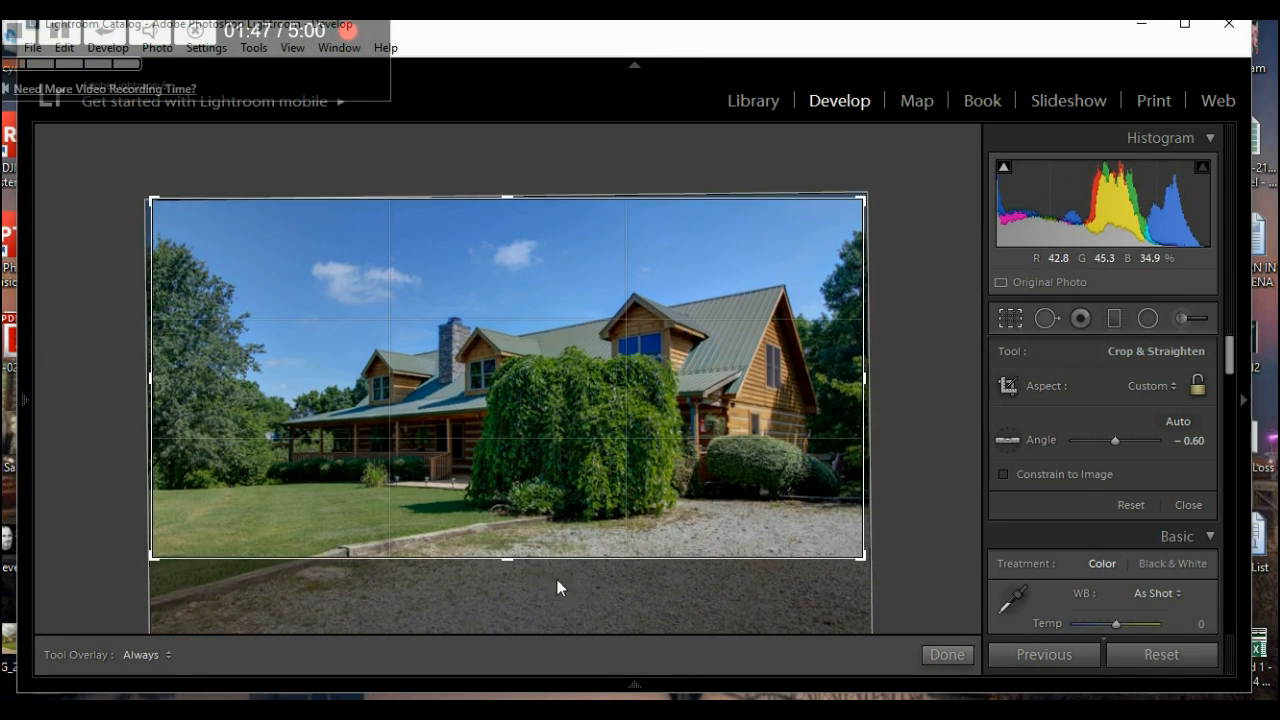
left_click(946, 655)
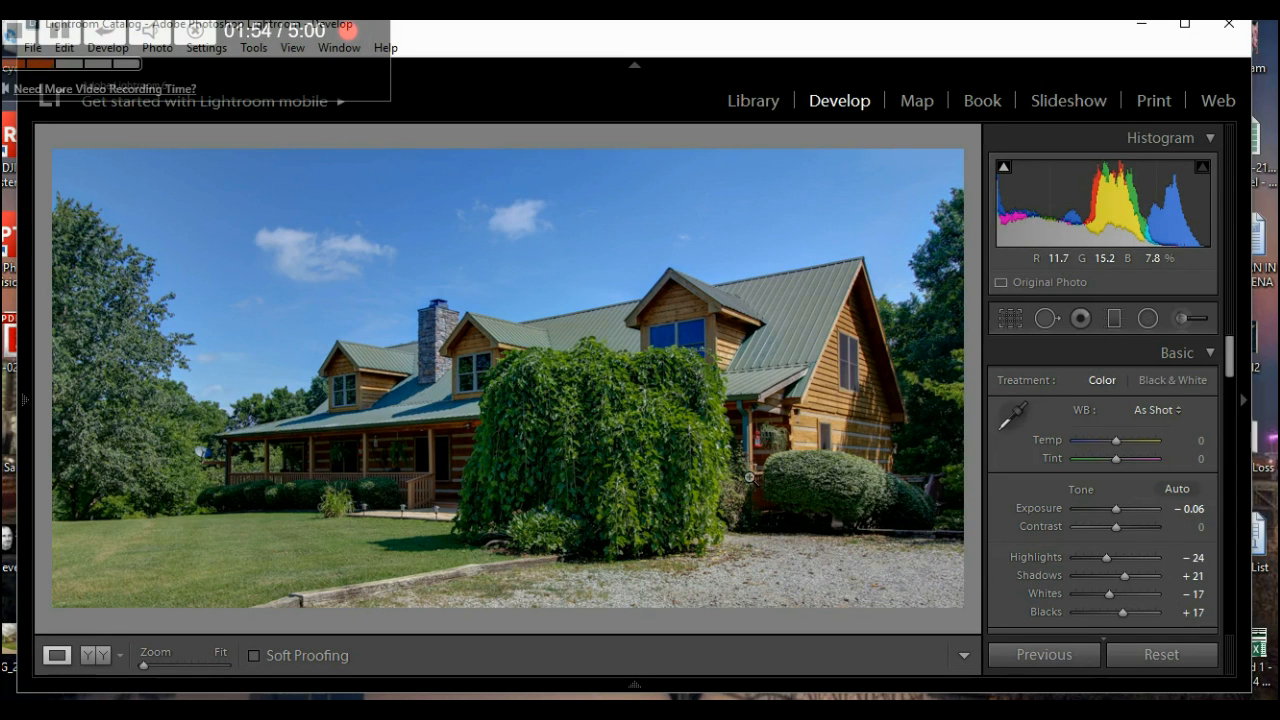
- Set the log-house photo to Exposure +0.44, Highlights -57 and Shadows +45
left_click_drag(1230, 365, 1232, 385)
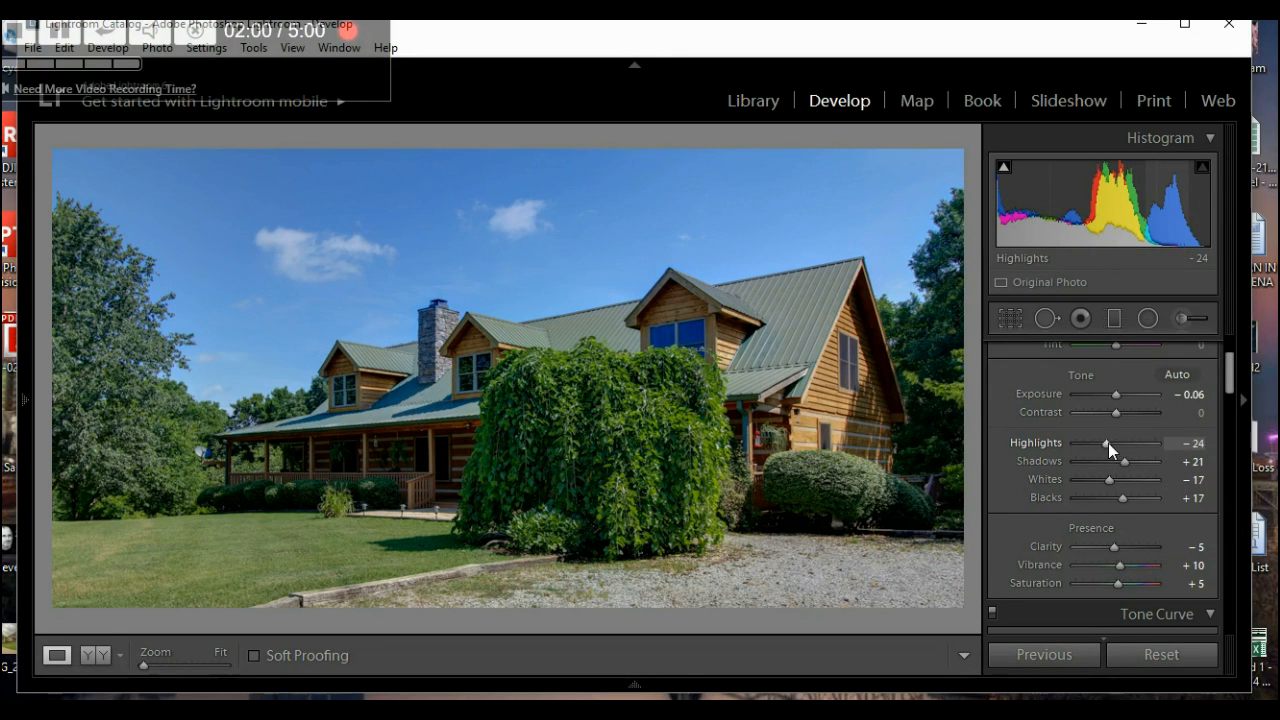
left_click_drag(1107, 442, 1033, 453)
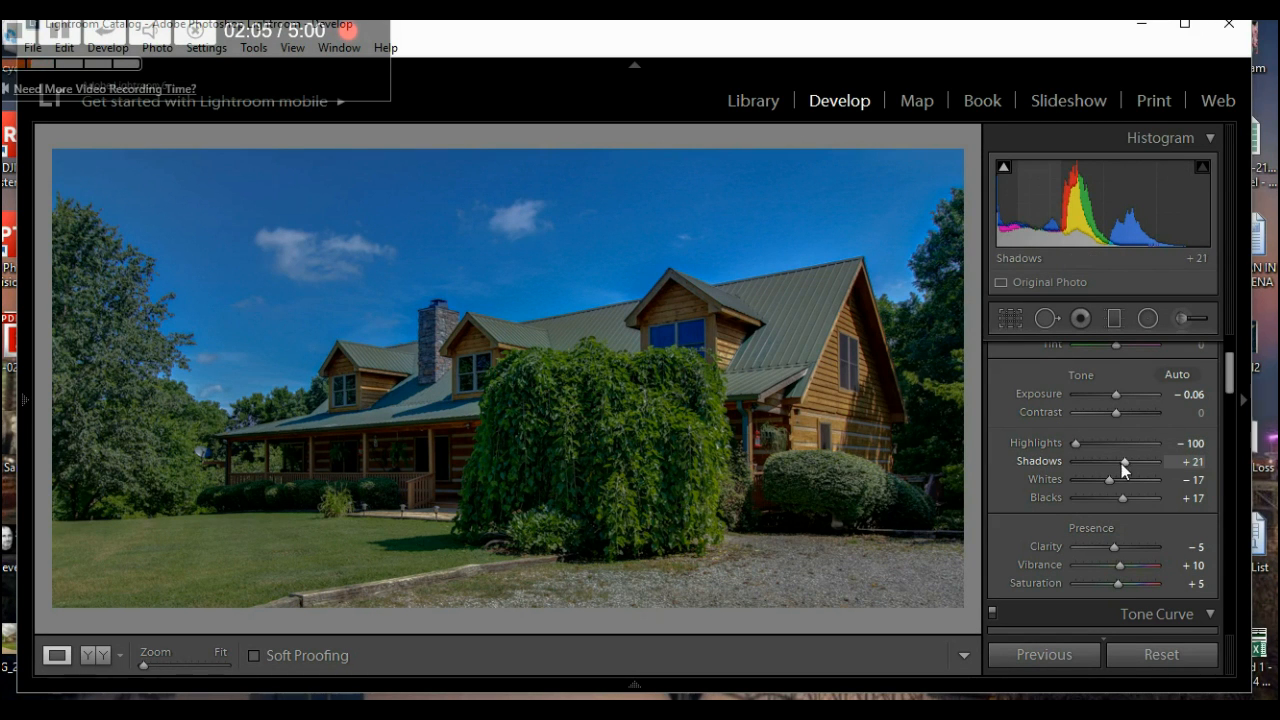
left_click_drag(1126, 463, 1145, 457)
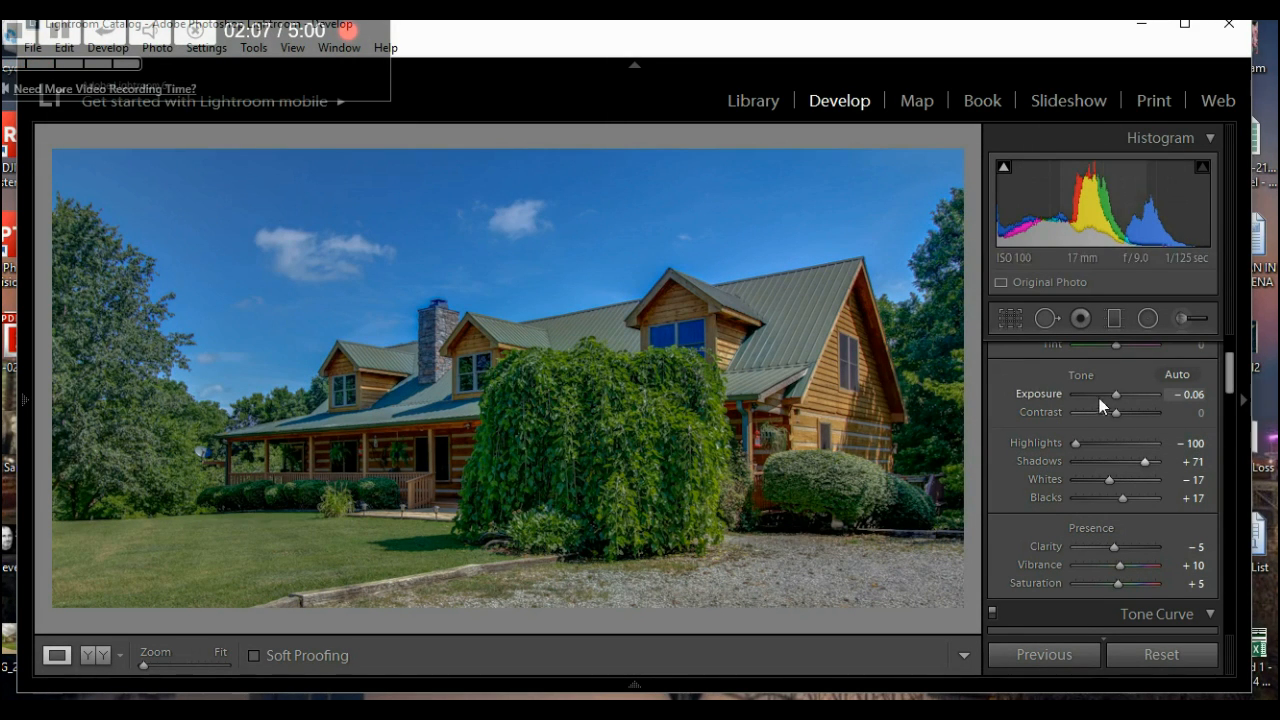
key("Up")
key("Up")
key("Up")
key("Up")
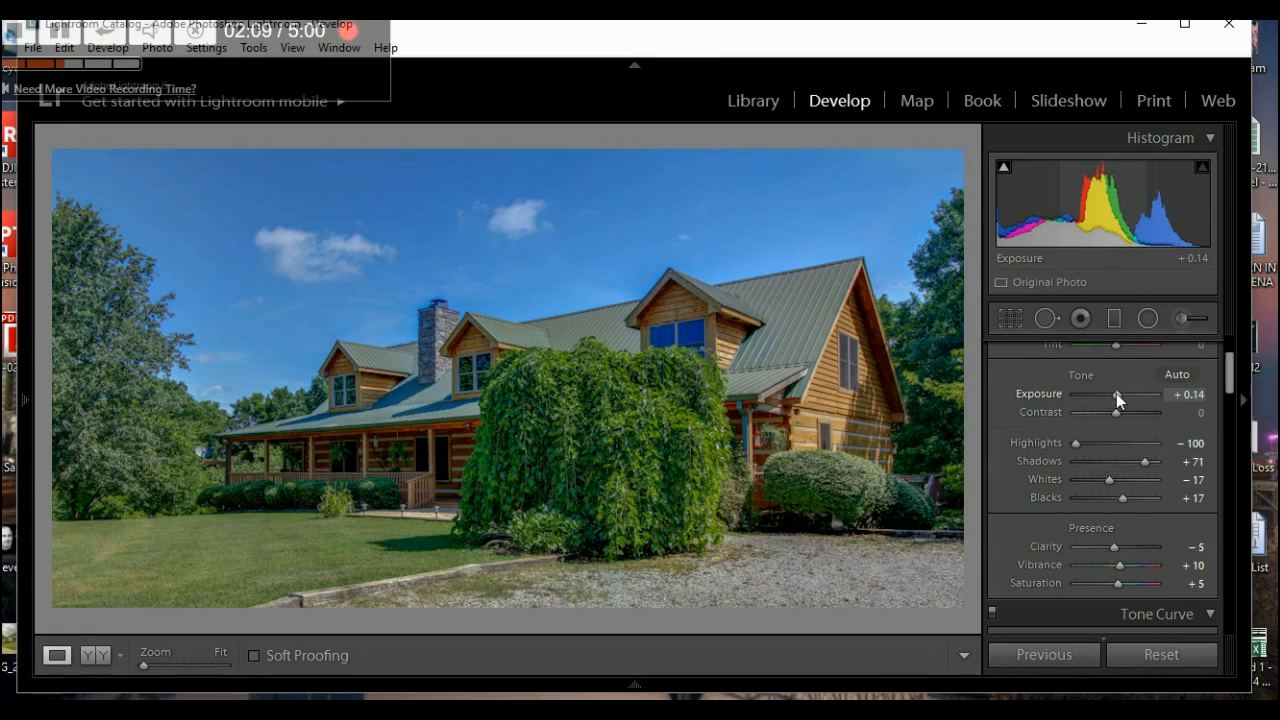
key("Up")
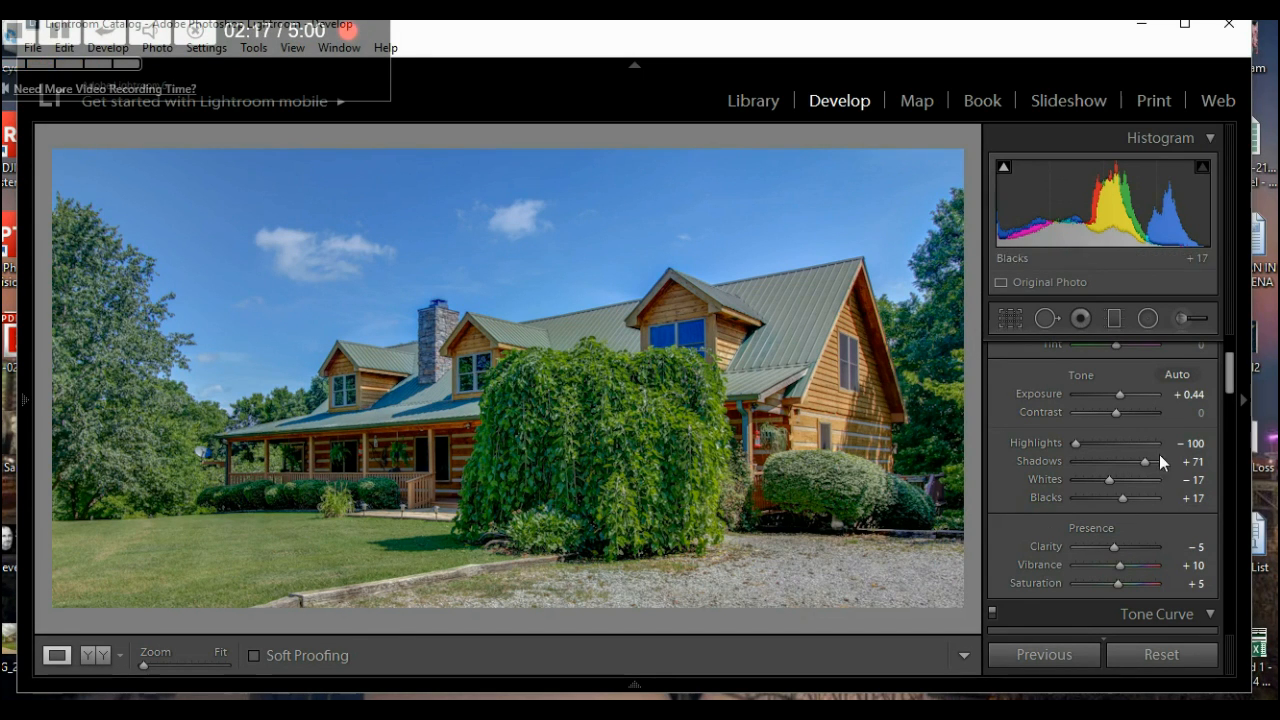
left_click_drag(1077, 444, 1133, 460)
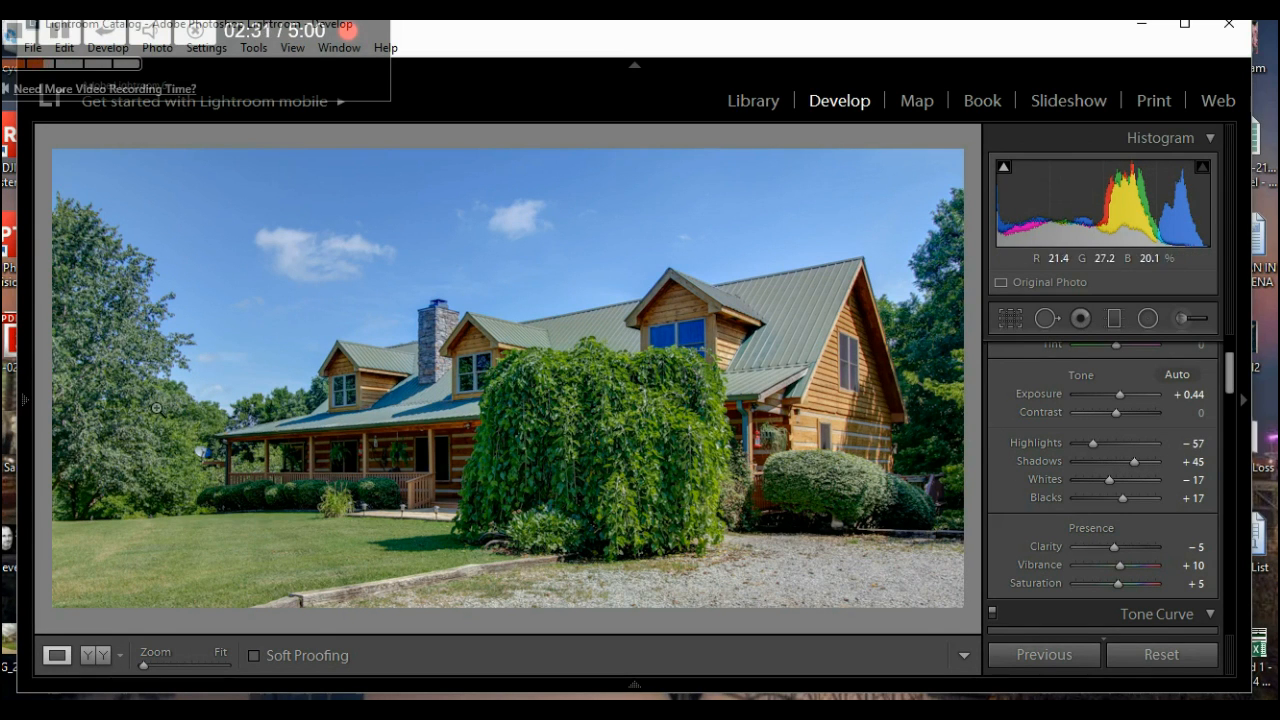
- Trim more off the left edge of the log-house crop and apply it
left_click(1006, 321)
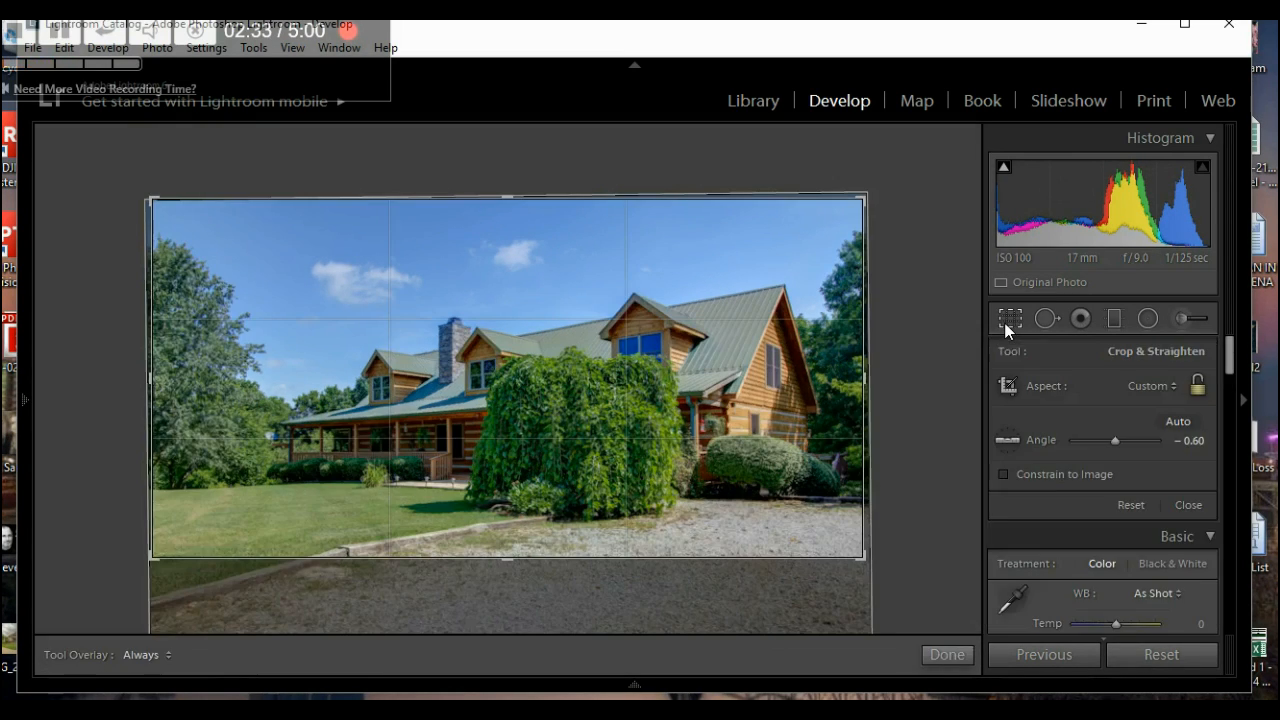
left_click_drag(159, 388, 175, 389)
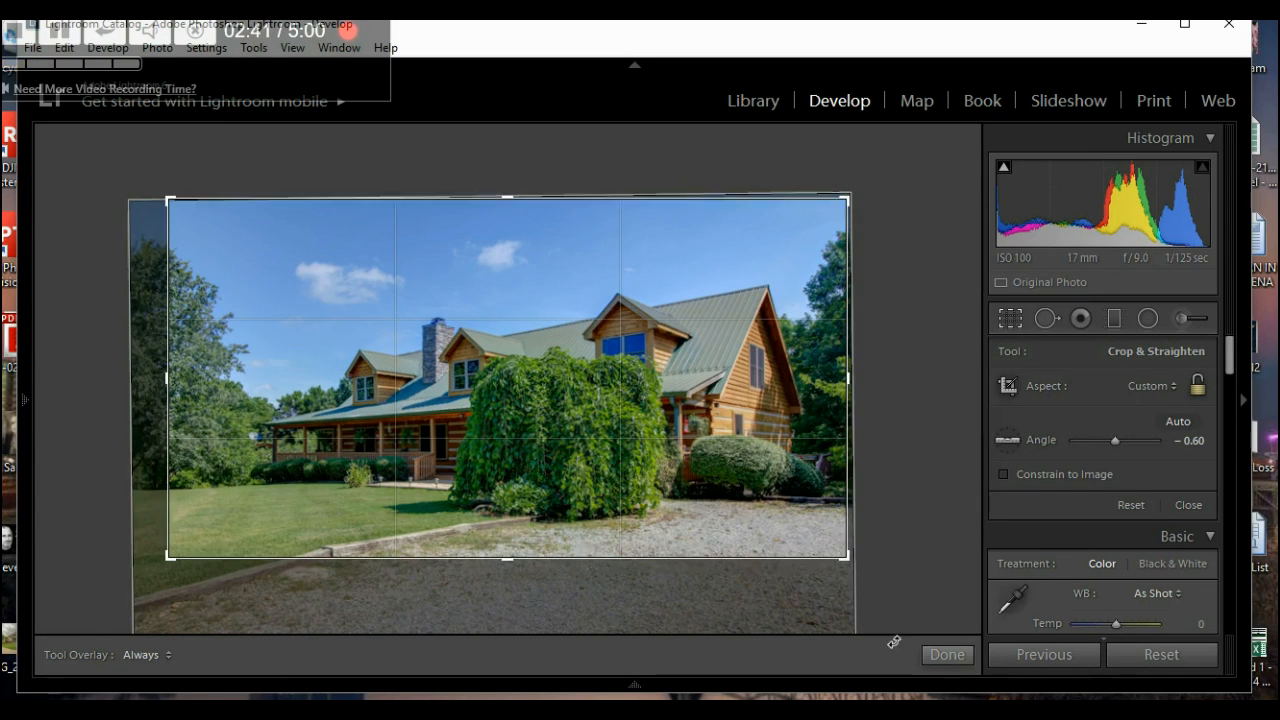
left_click(933, 653)
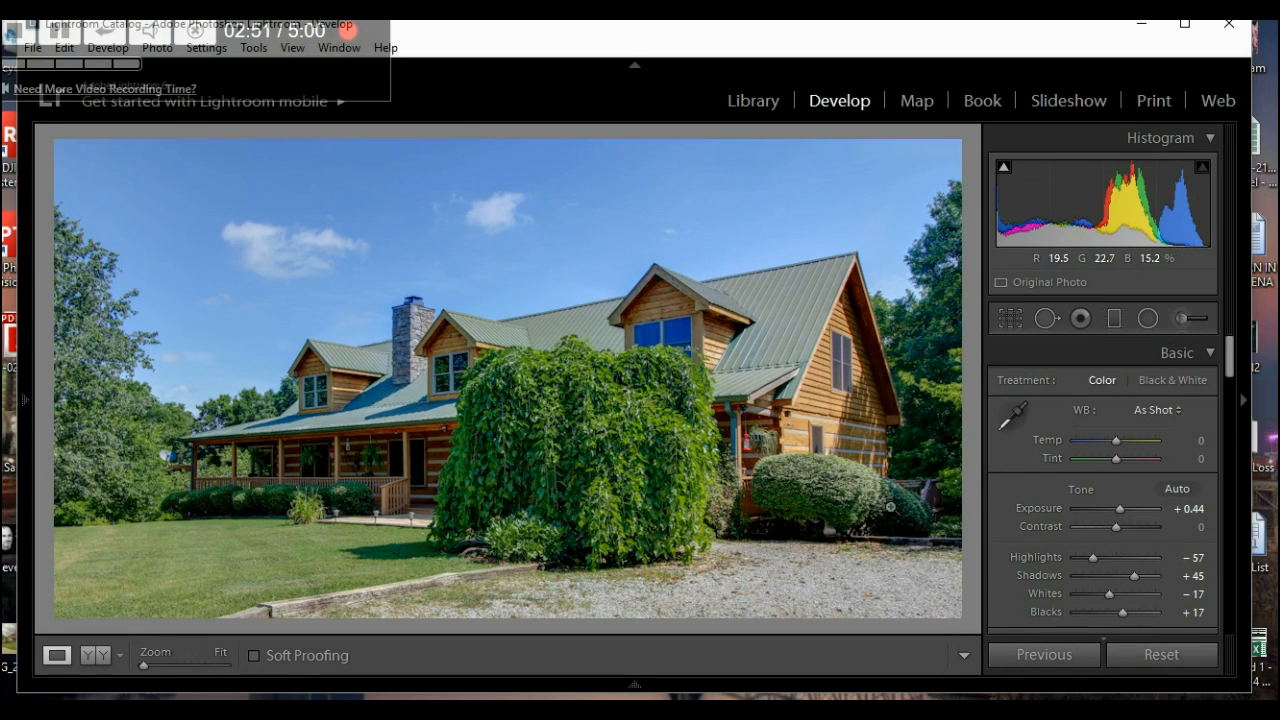
- Try Saturation at +25 and +50, then settle it back at +20
scroll(1007, 535, "down", 3)
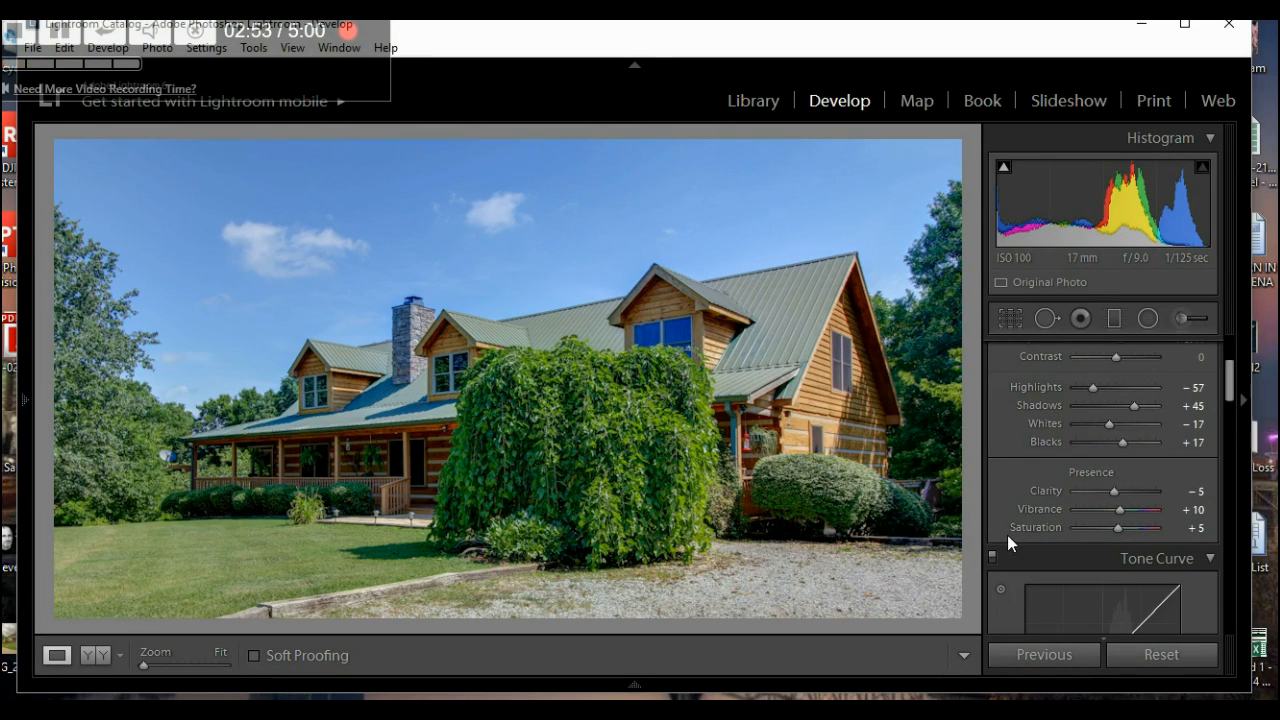
key("Up")
key("Up")
key("Up")
key("Up")
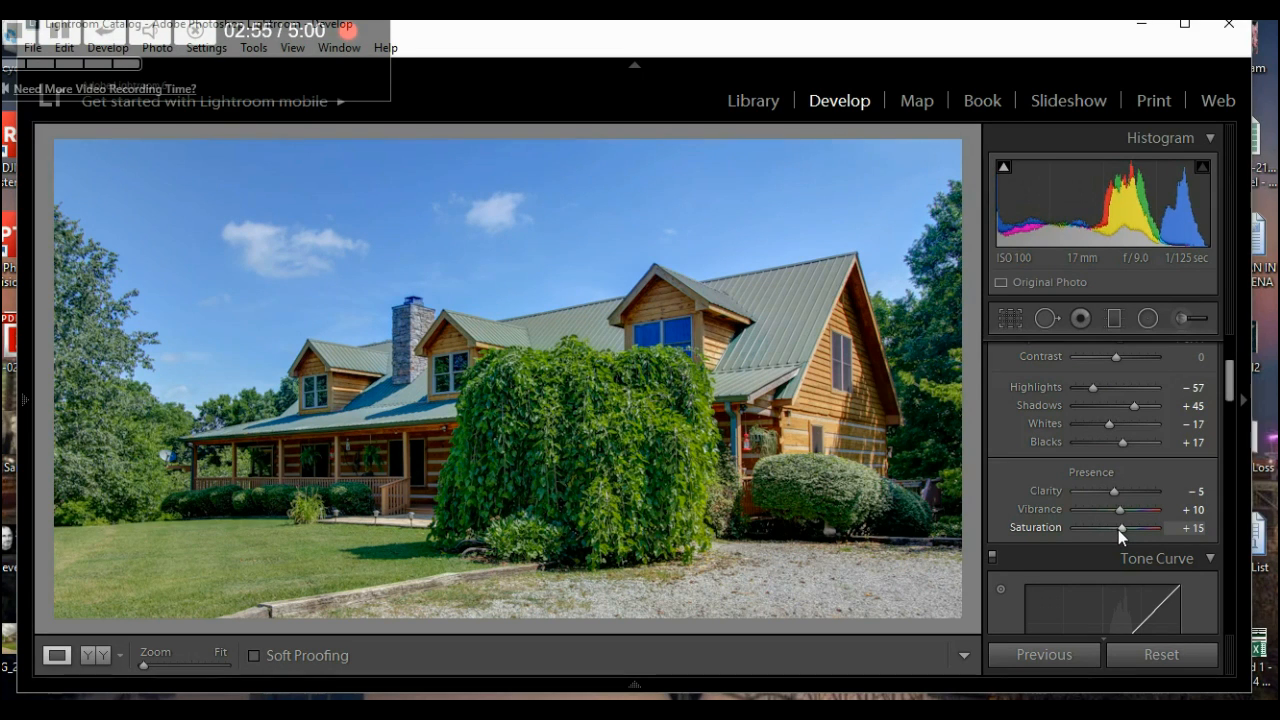
key("Up")
key("Up")
key("Up")
key("Up")
key("Up")
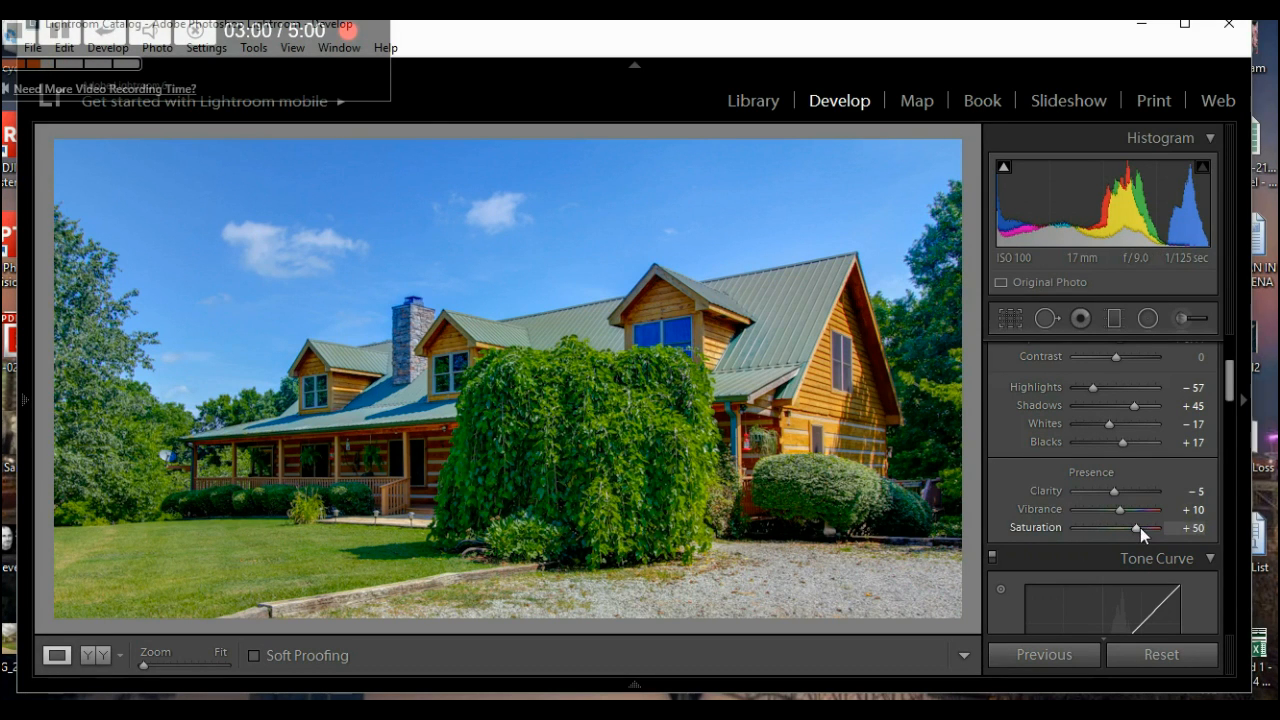
key("Down")
key("Down")
key("Down")
key("Down")
key("Down")
key("Down")
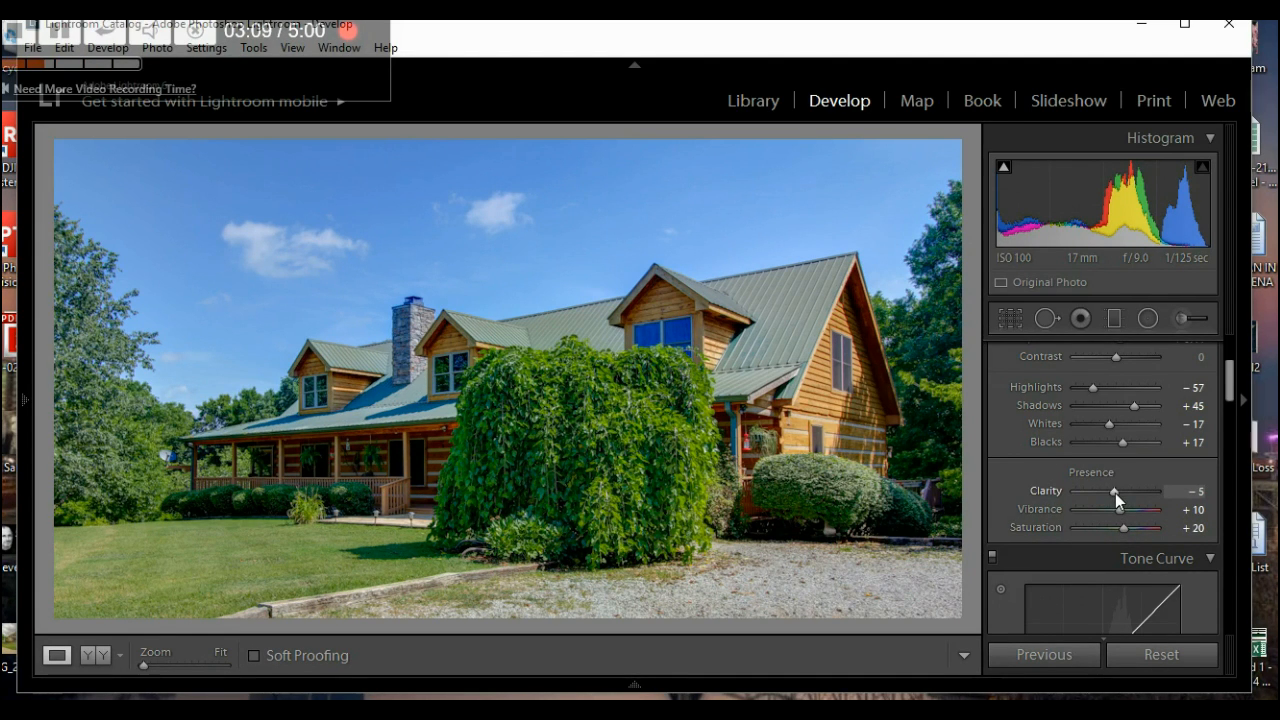
- Raise Clarity to +26 for crisper wood and foliage on the log house
mouse_move(1115, 493)
left_mouse_down()
mouse_move(1160, 488)
mouse_move(1127, 497)
left_mouse_up()
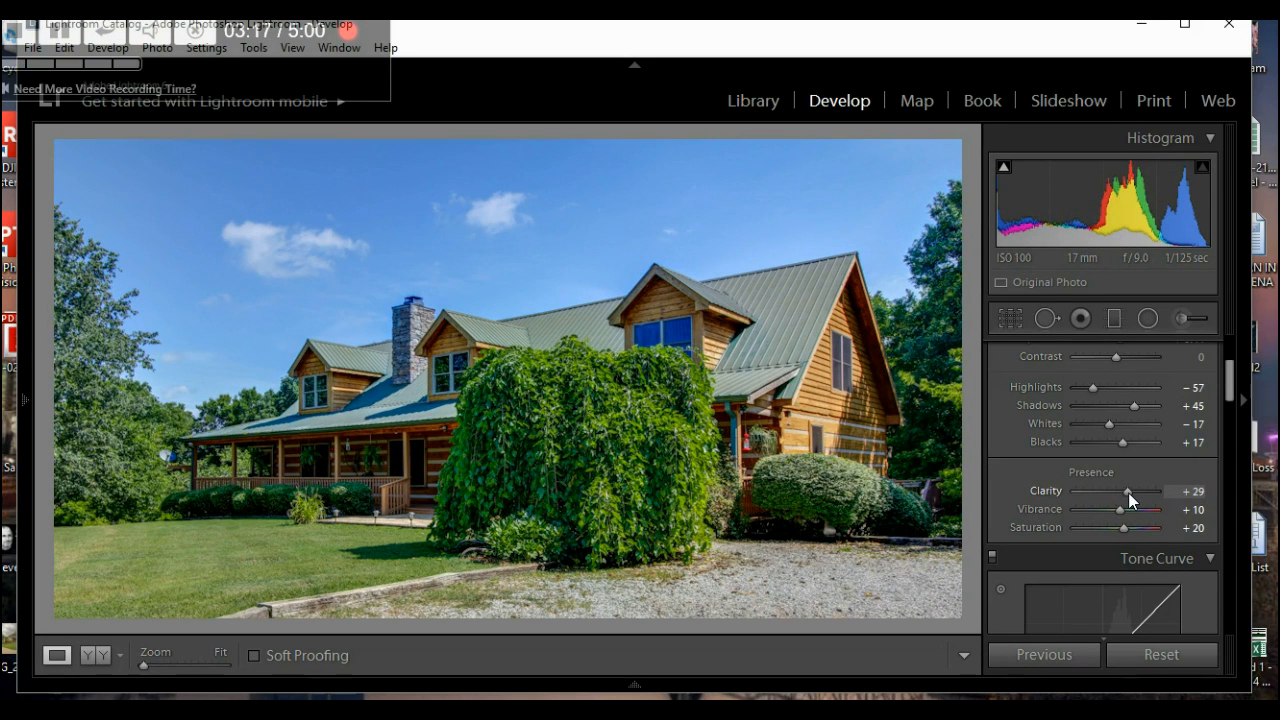
left_click_drag(1128, 492, 1126, 492)
scroll(1019, 482, "down", 2)
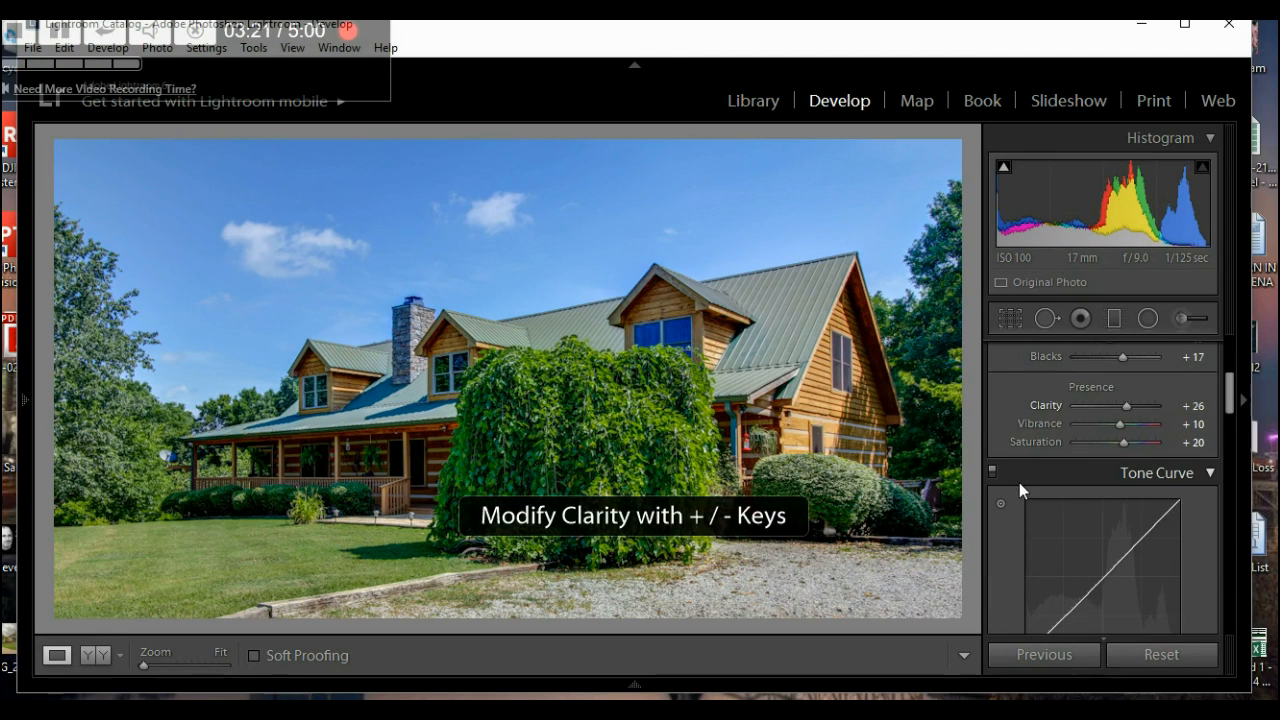
scroll(1019, 482, "down", 5)
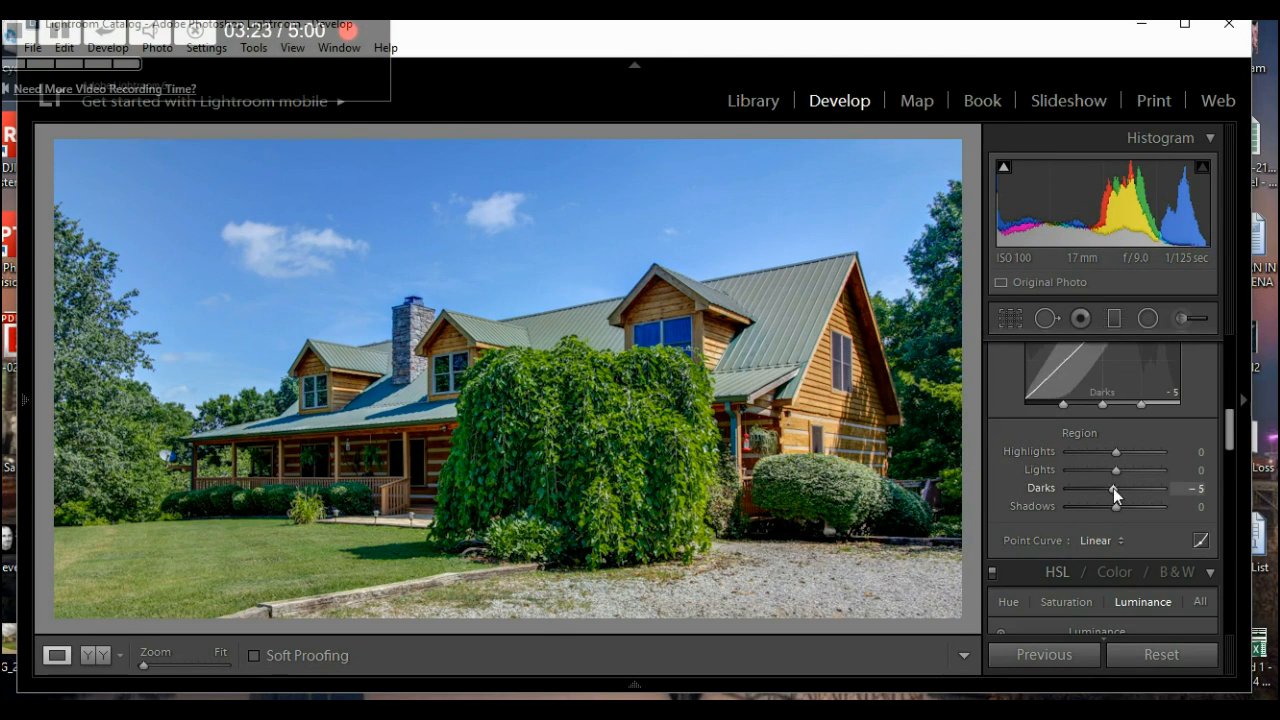
- Lower the Tone Curve Darks to −9 and raise Sharpening Amount from 0 to 10
mouse_move(1114, 488)
left_mouse_down()
mouse_move(1094, 491)
mouse_move(1112, 486)
left_mouse_up()
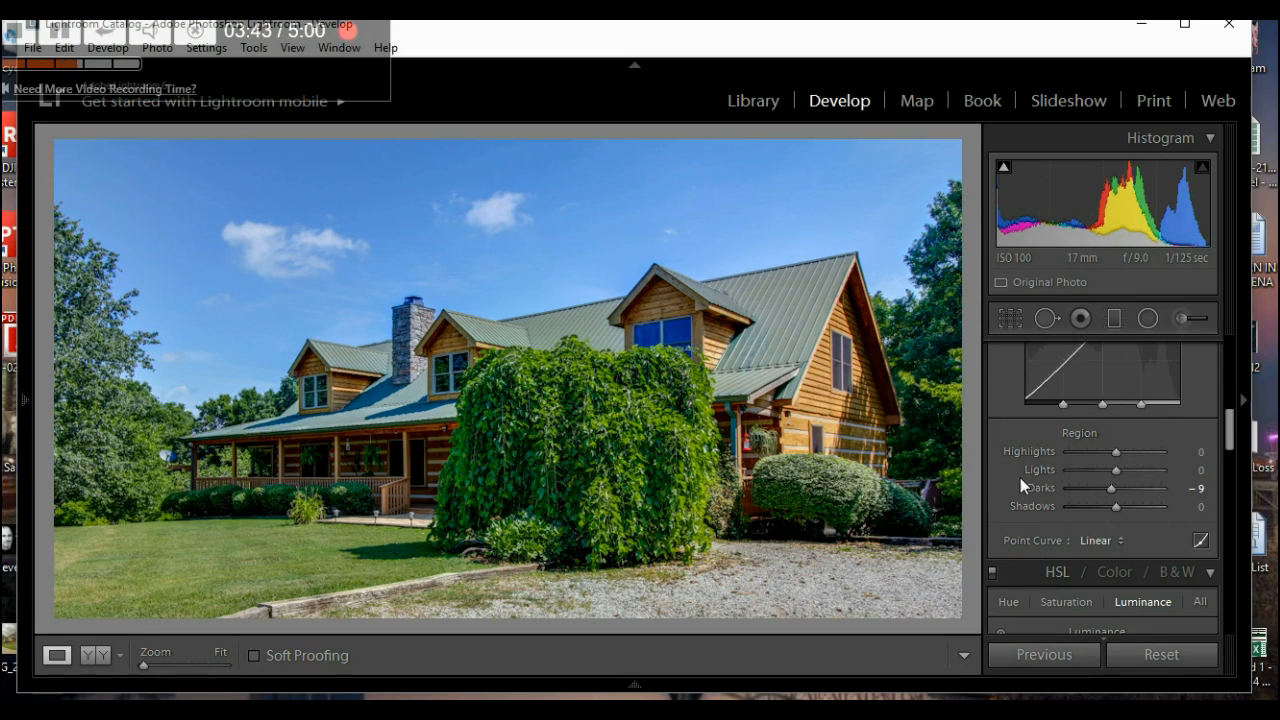
scroll(1023, 473, "down", 5)
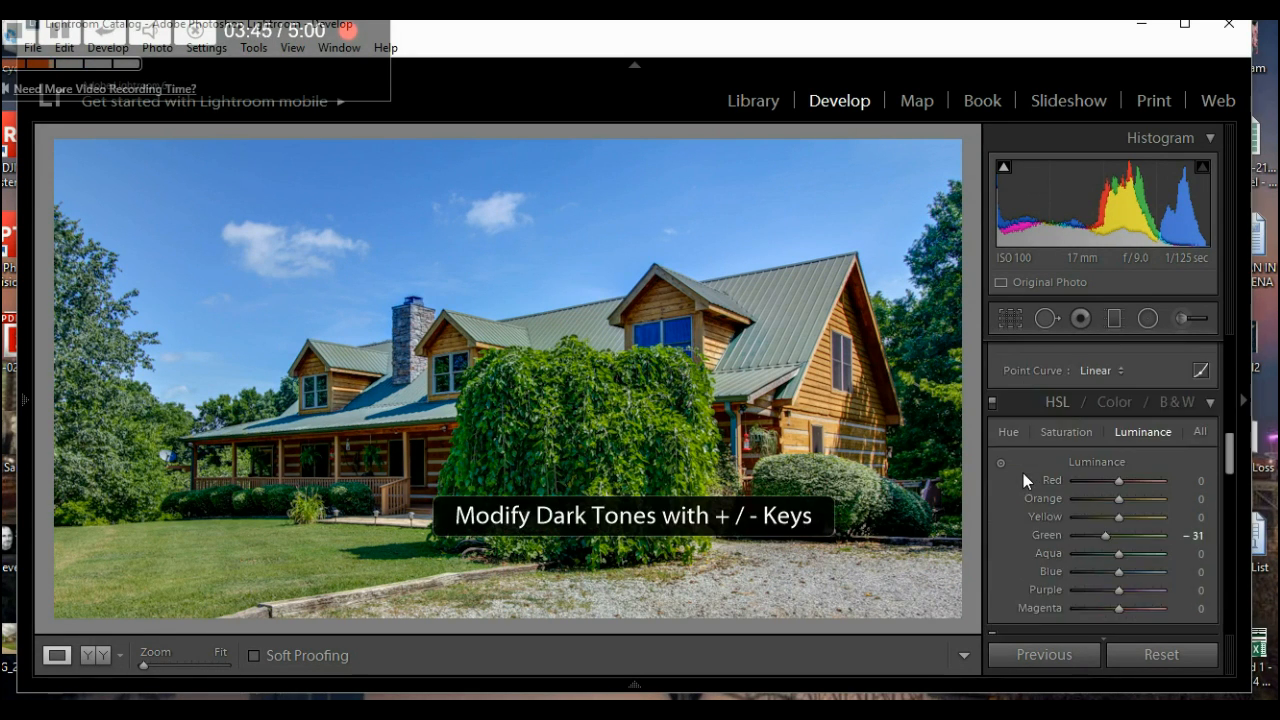
scroll(1023, 478, "down", 4)
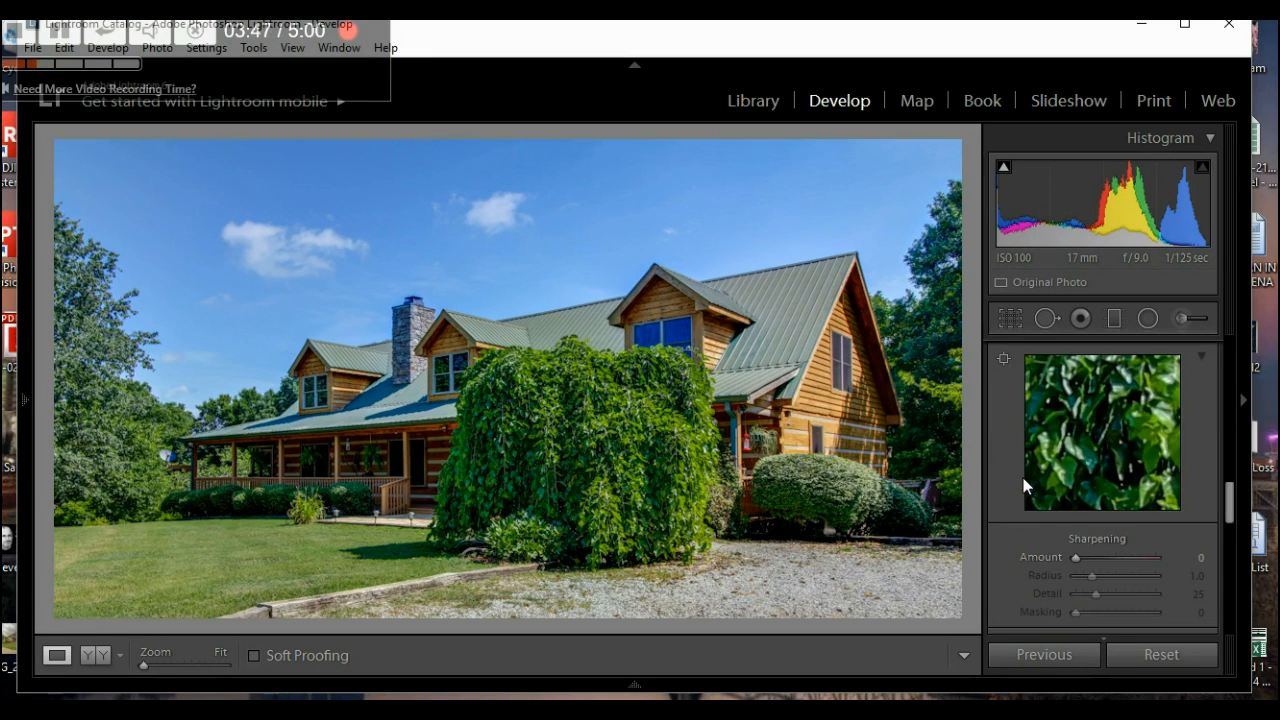
left_click_drag(1075, 561, 1075, 564)
scroll(1011, 465, "up", 4)
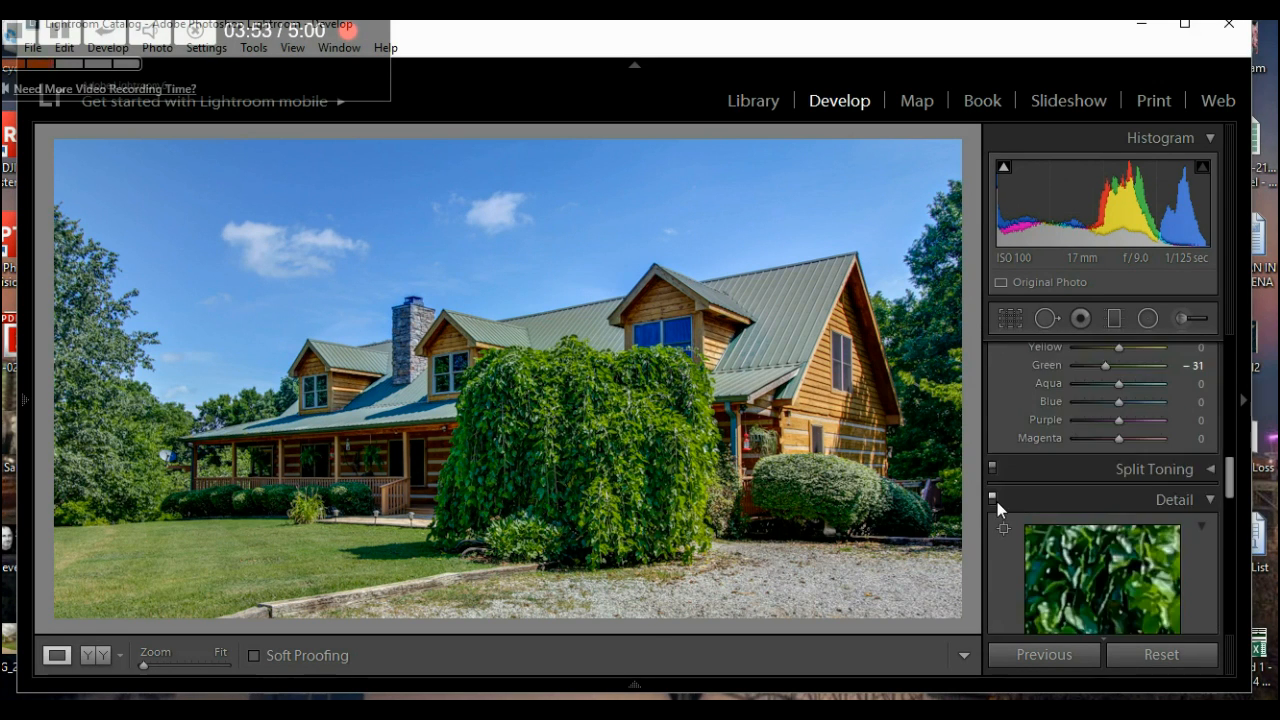
- Darken the sky with the HSL Luminance targeted tool: Blue −21, Purple −3
left_click(999, 462)
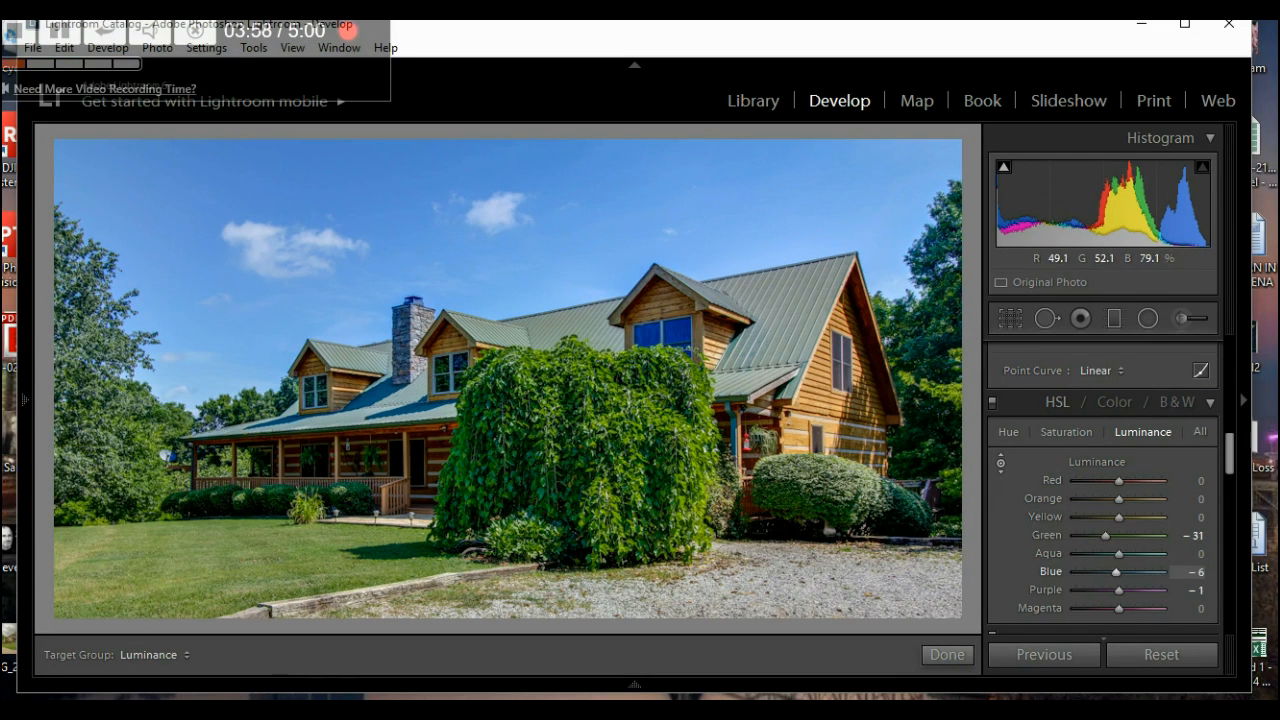
key("Down")
key("Down")
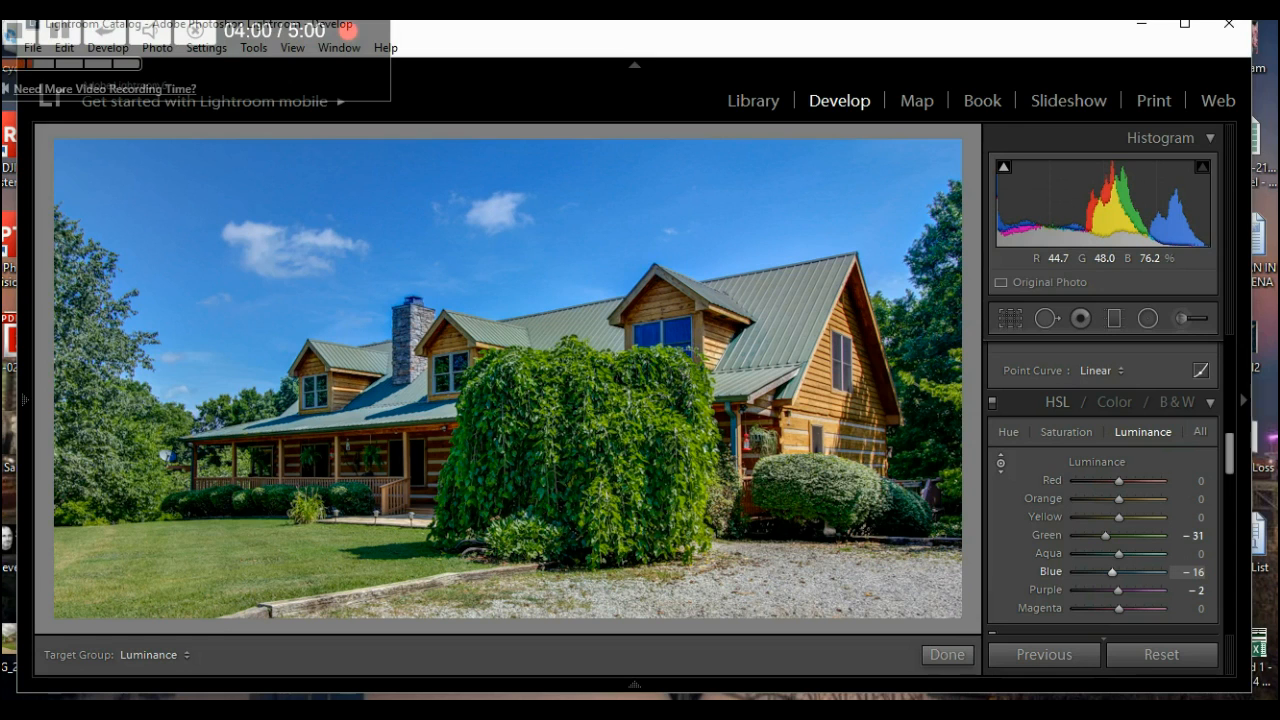
key("Down")
key("Down")
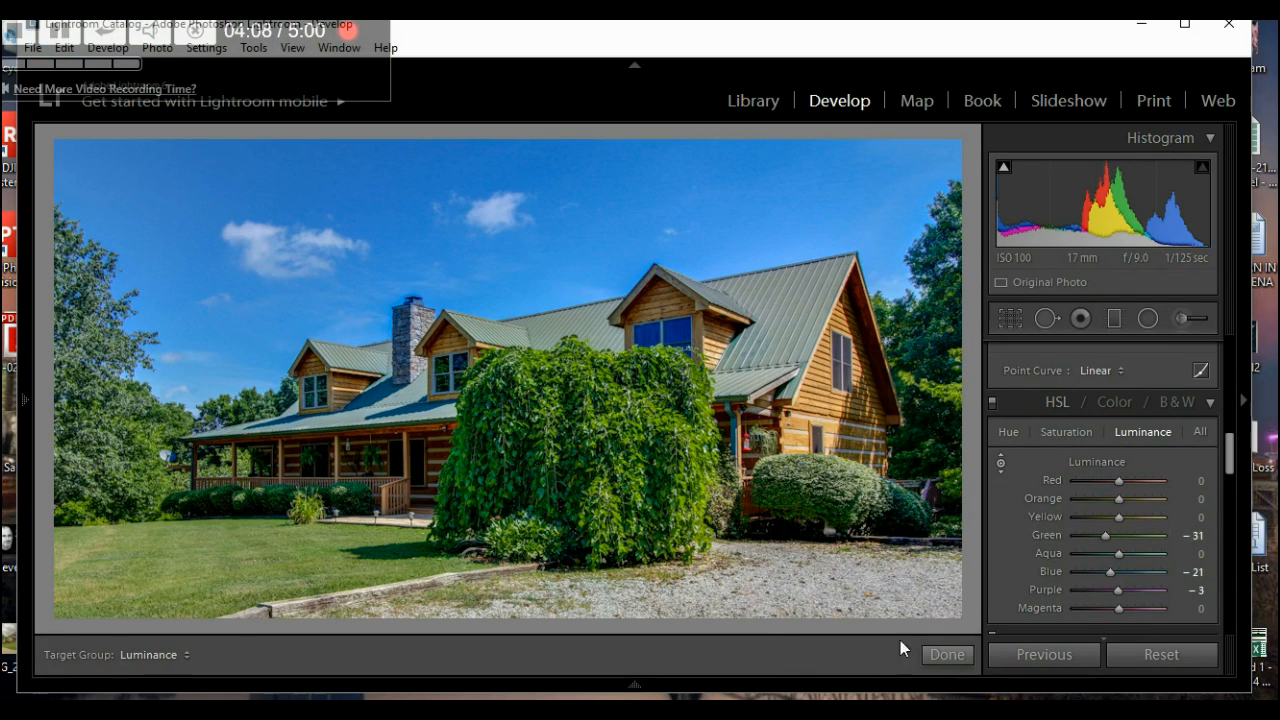
left_click(947, 655)
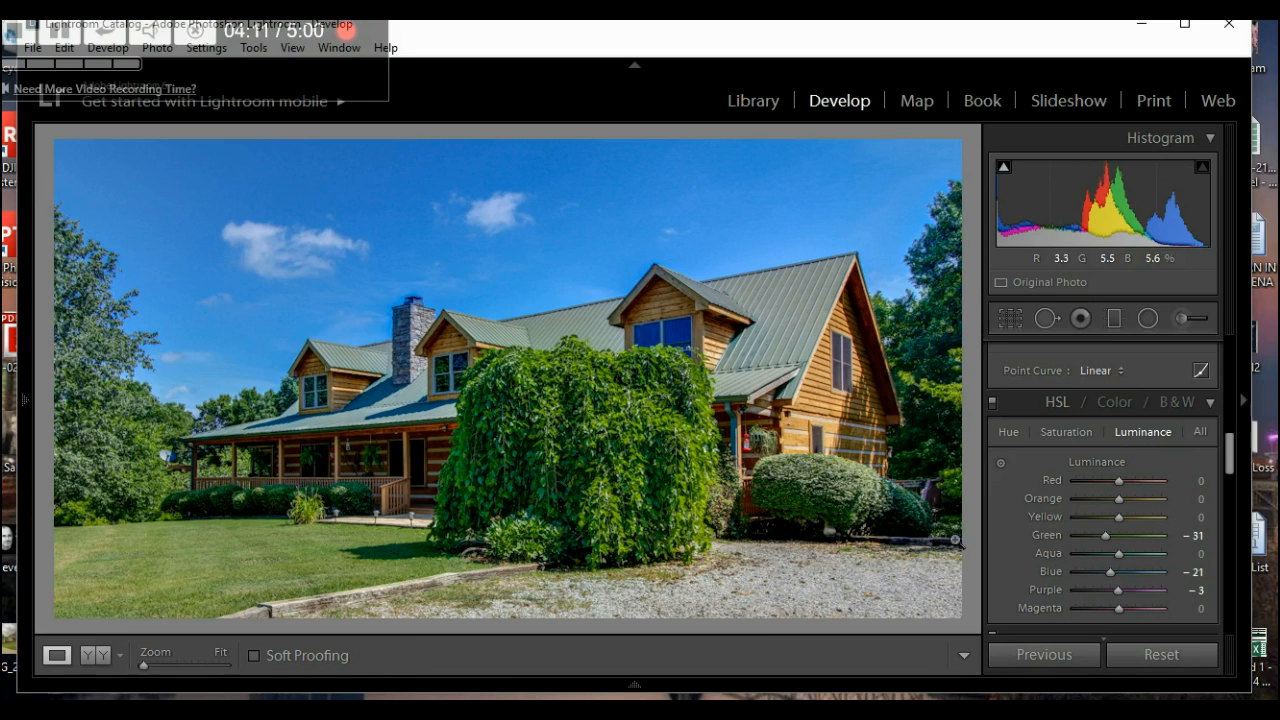
- Compare the edit before and after, then return to the single-photo view with the filmstrip
left_click(95, 656)
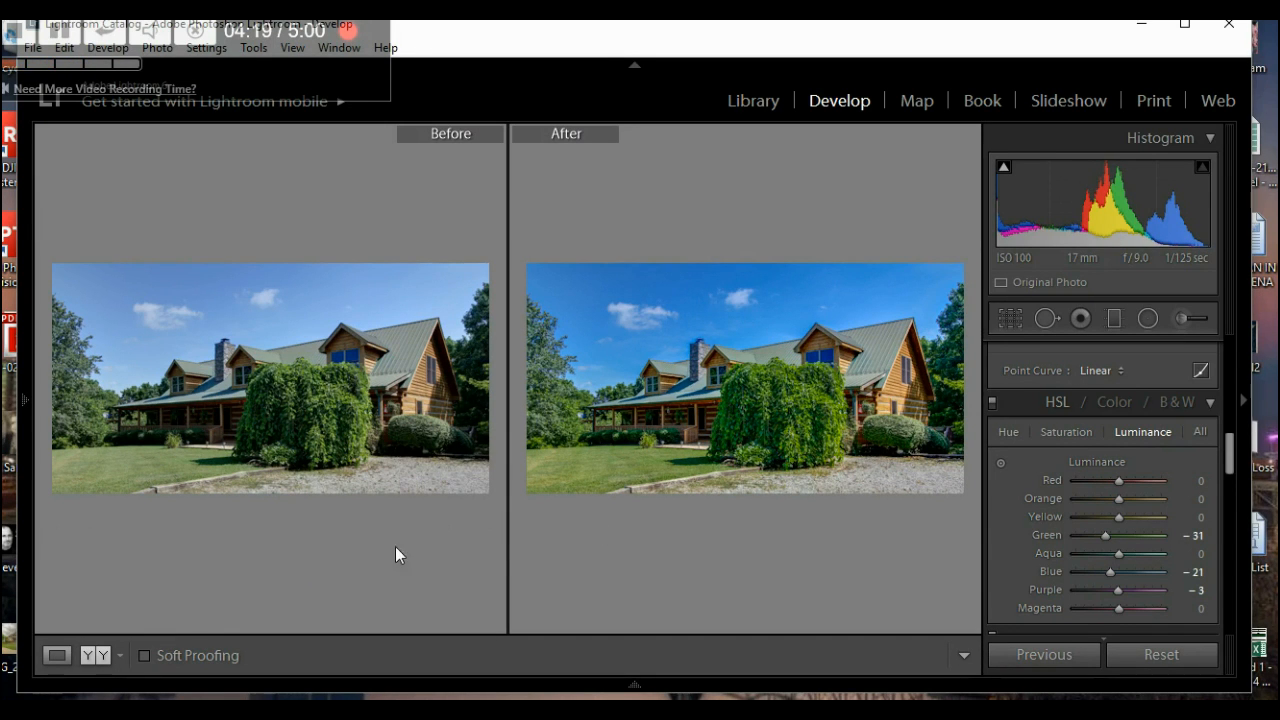
left_click(58, 655)
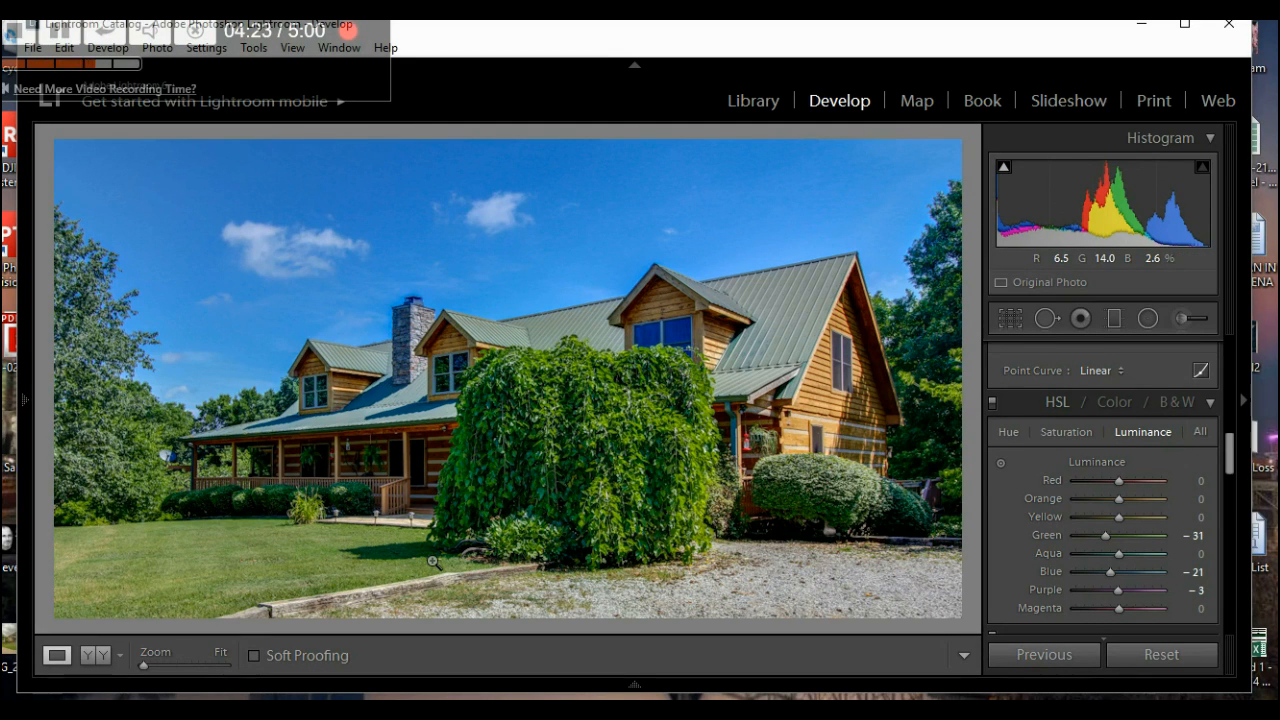
left_click(12, 35)
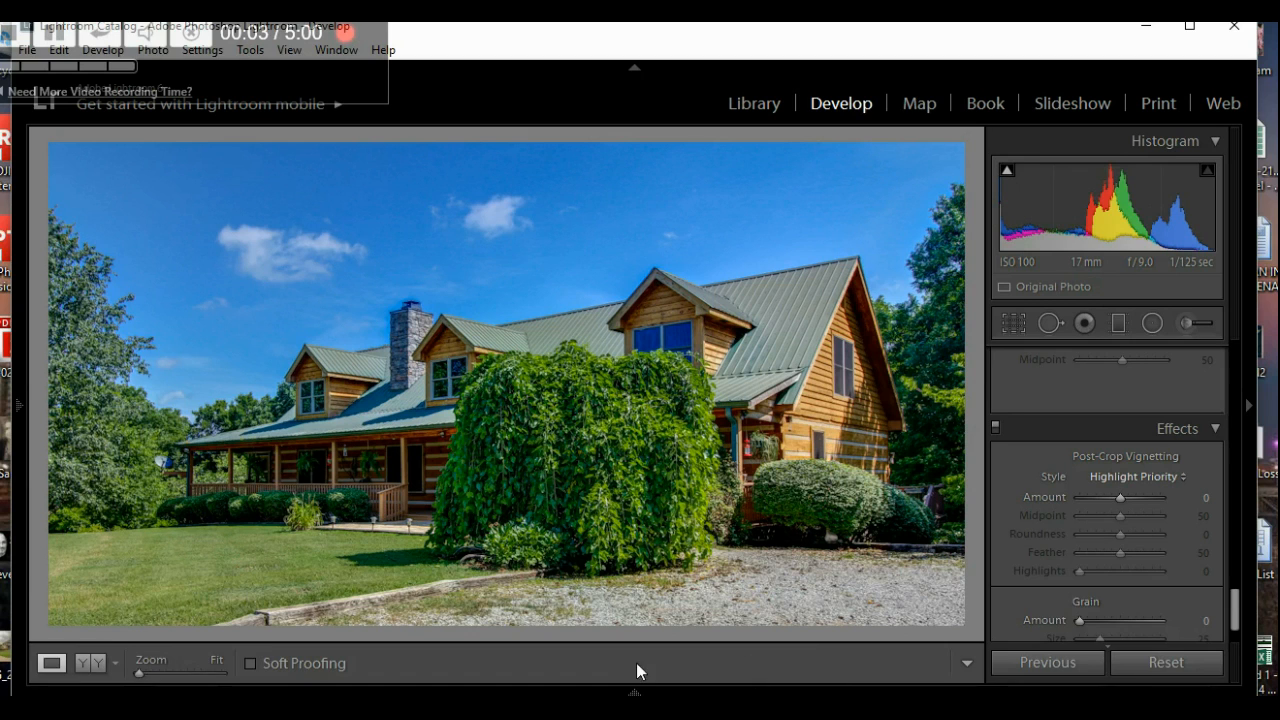
- Pin the filmstrip open and open the shower photo IMG_8308_09_10.jpg
left_click(634, 685)
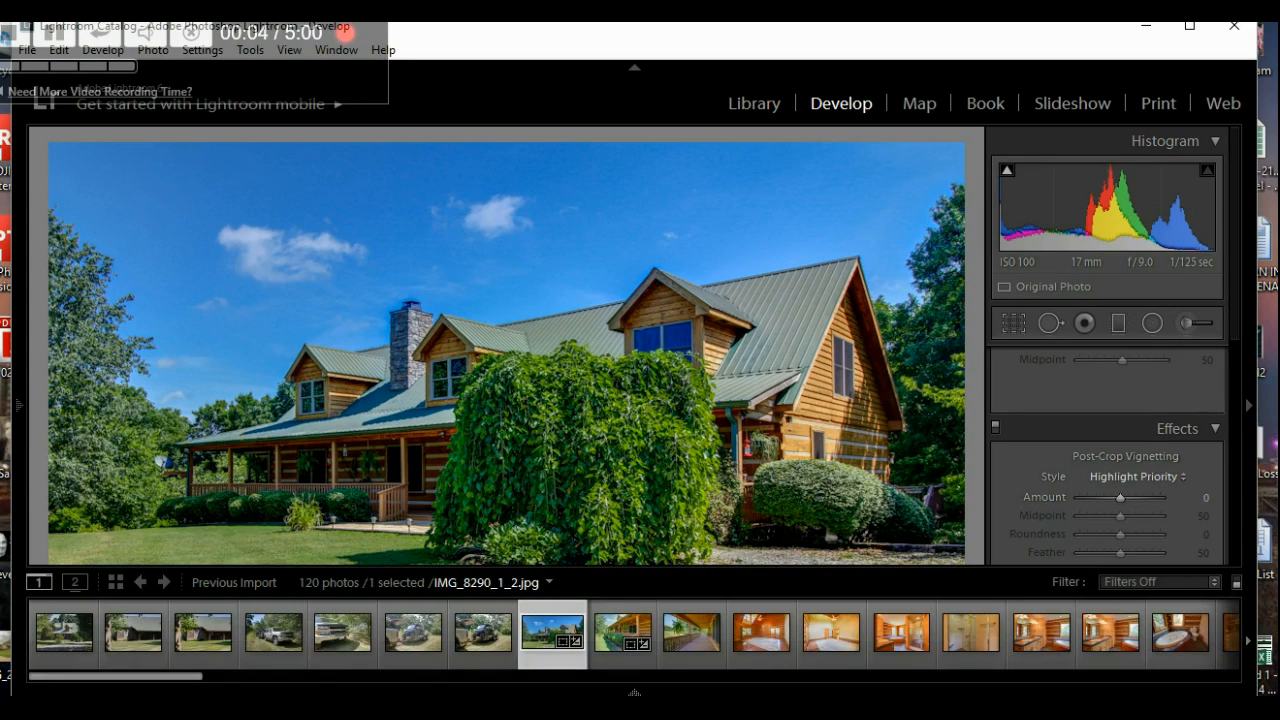
left_click(634, 691)
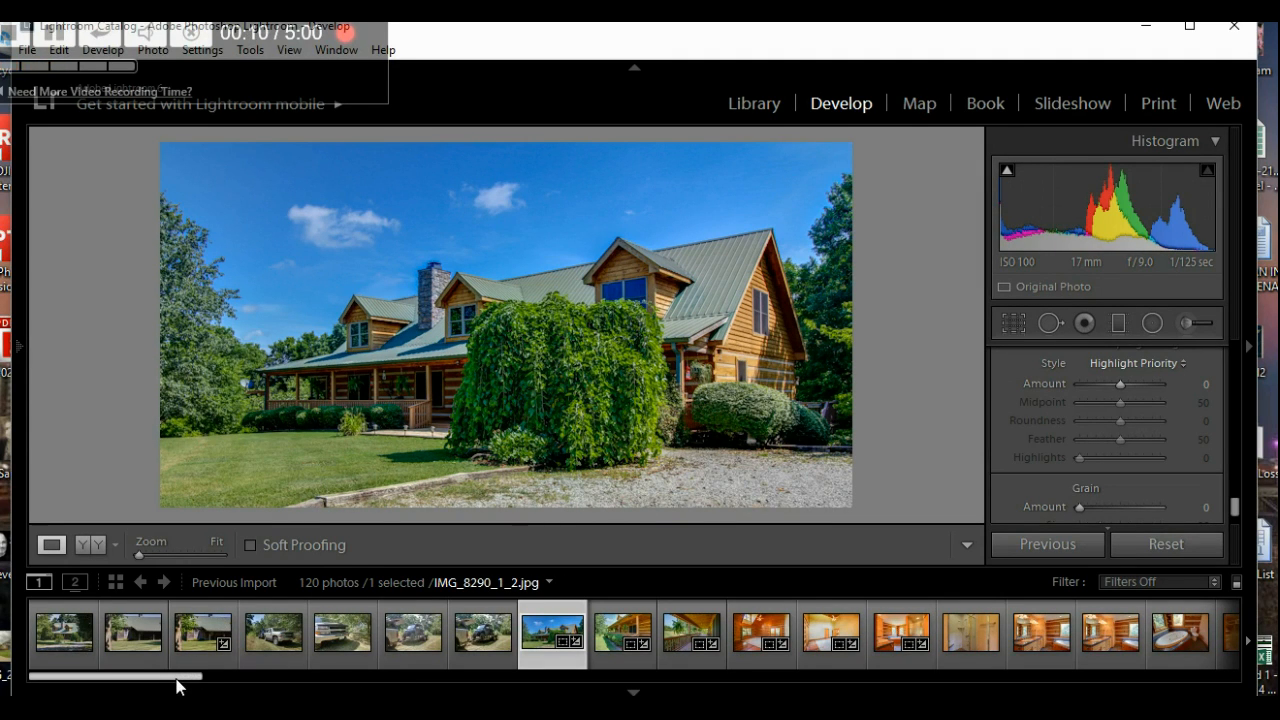
left_click_drag(177, 680, 280, 686)
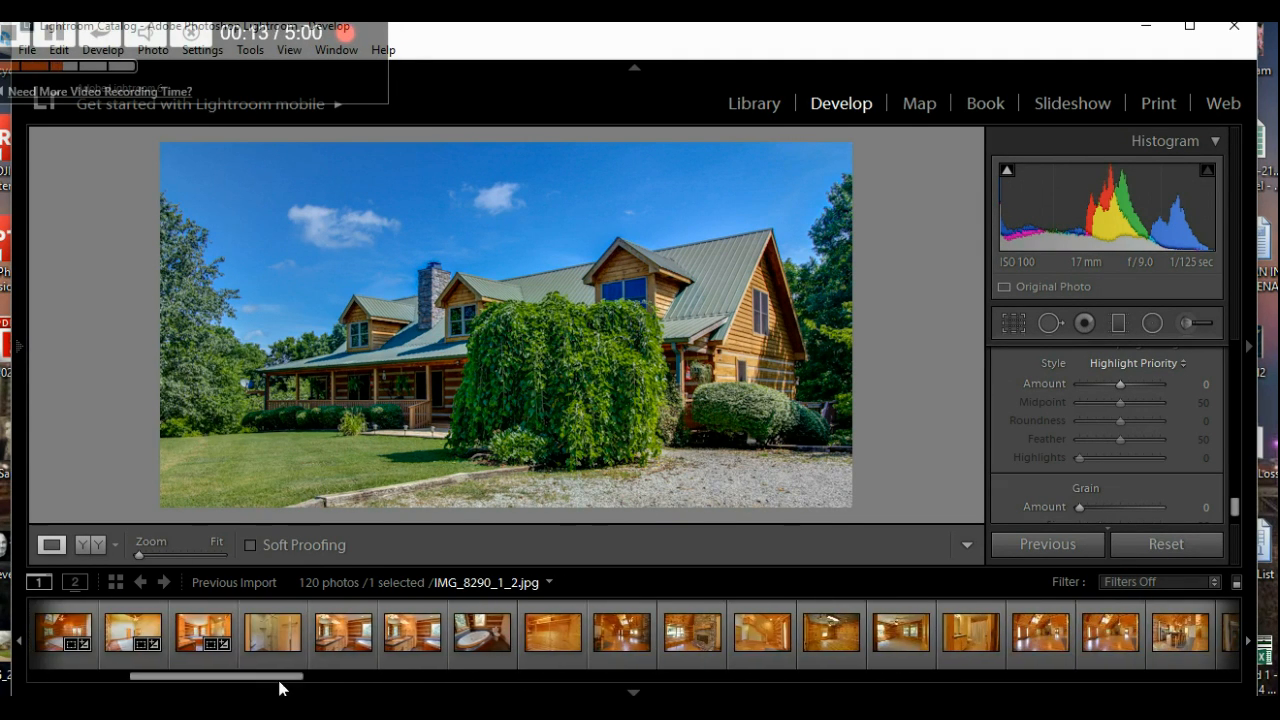
left_click(271, 615)
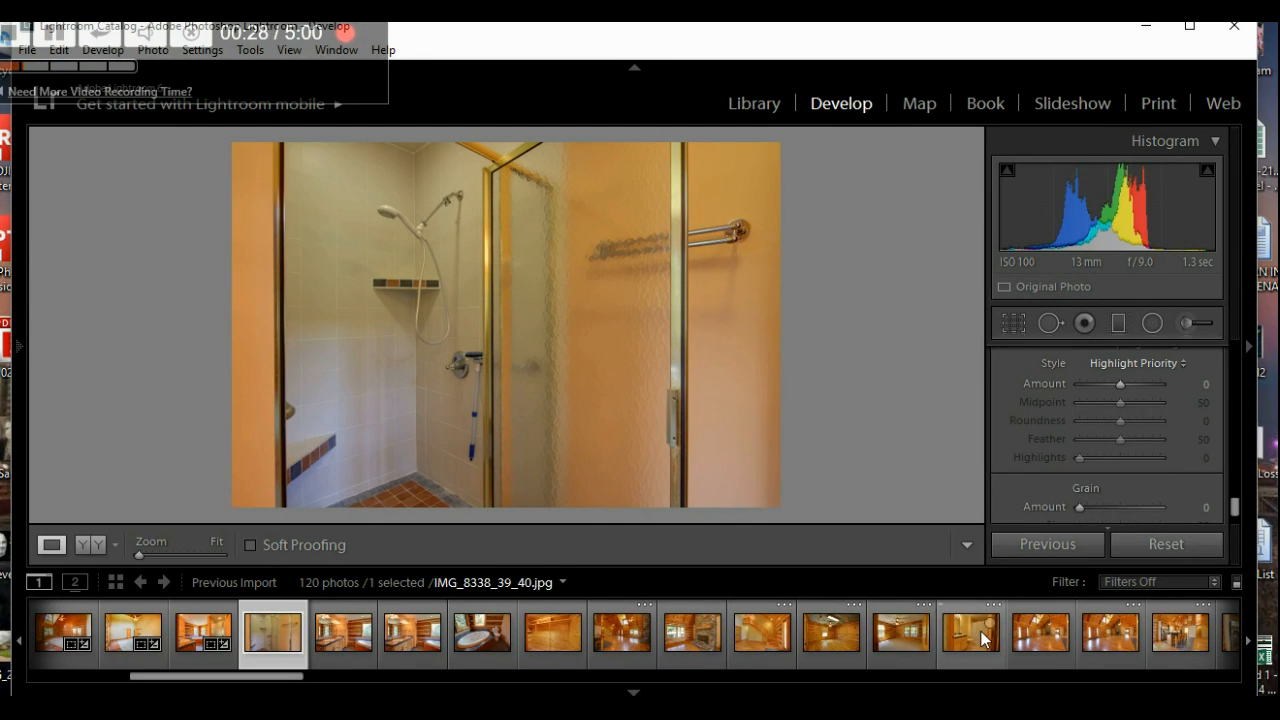
- Apply the Interior2016 preset to the run of interior photos
left_click(1106, 606, "shift")
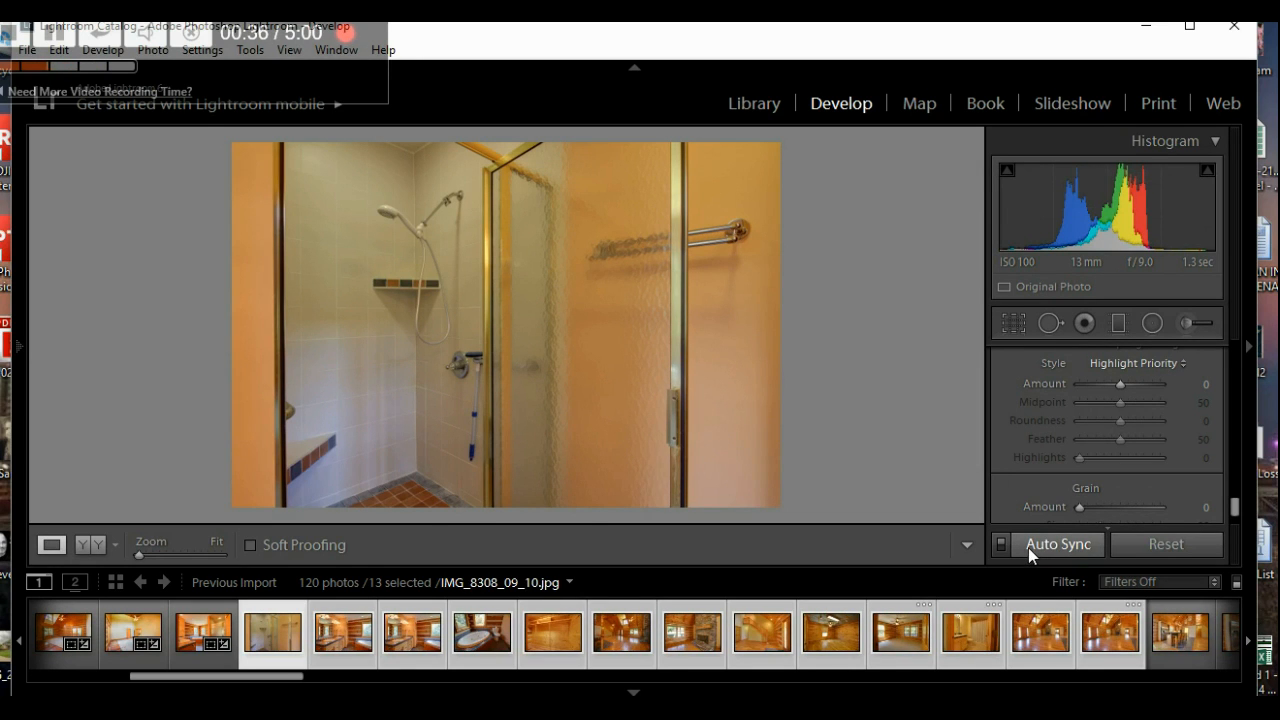
mouse_move(26, 352)
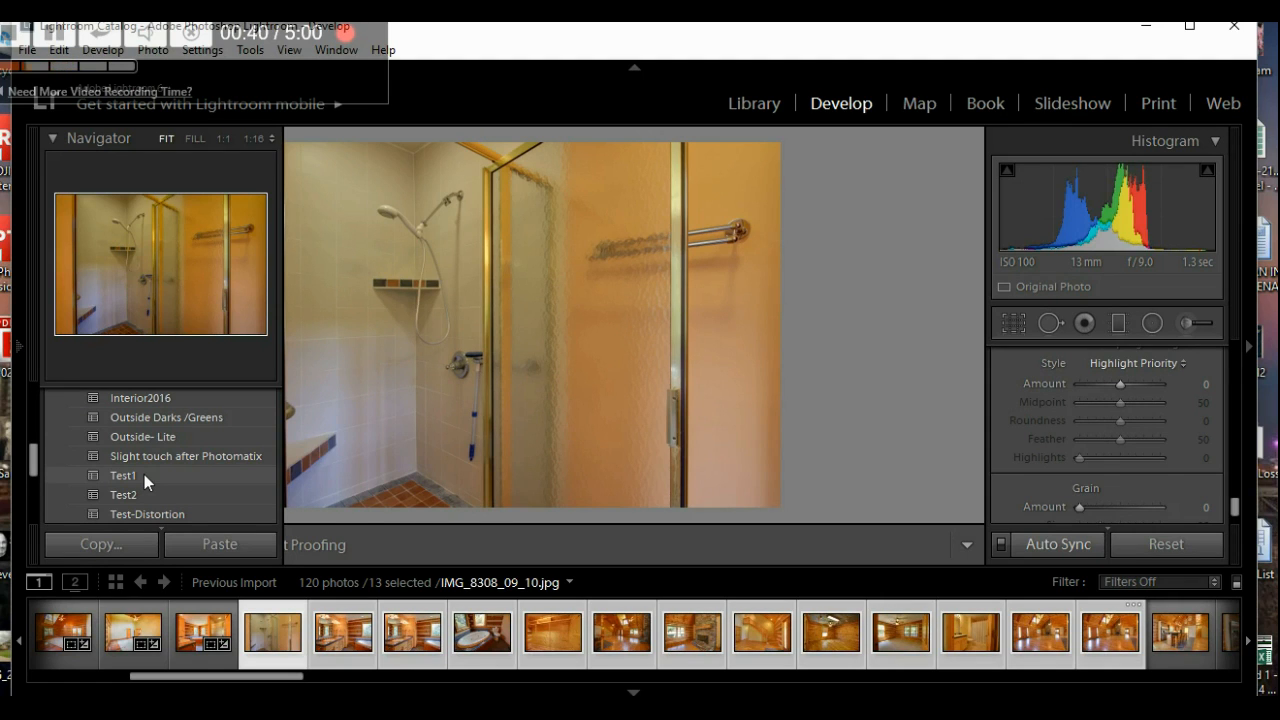
left_click(149, 402)
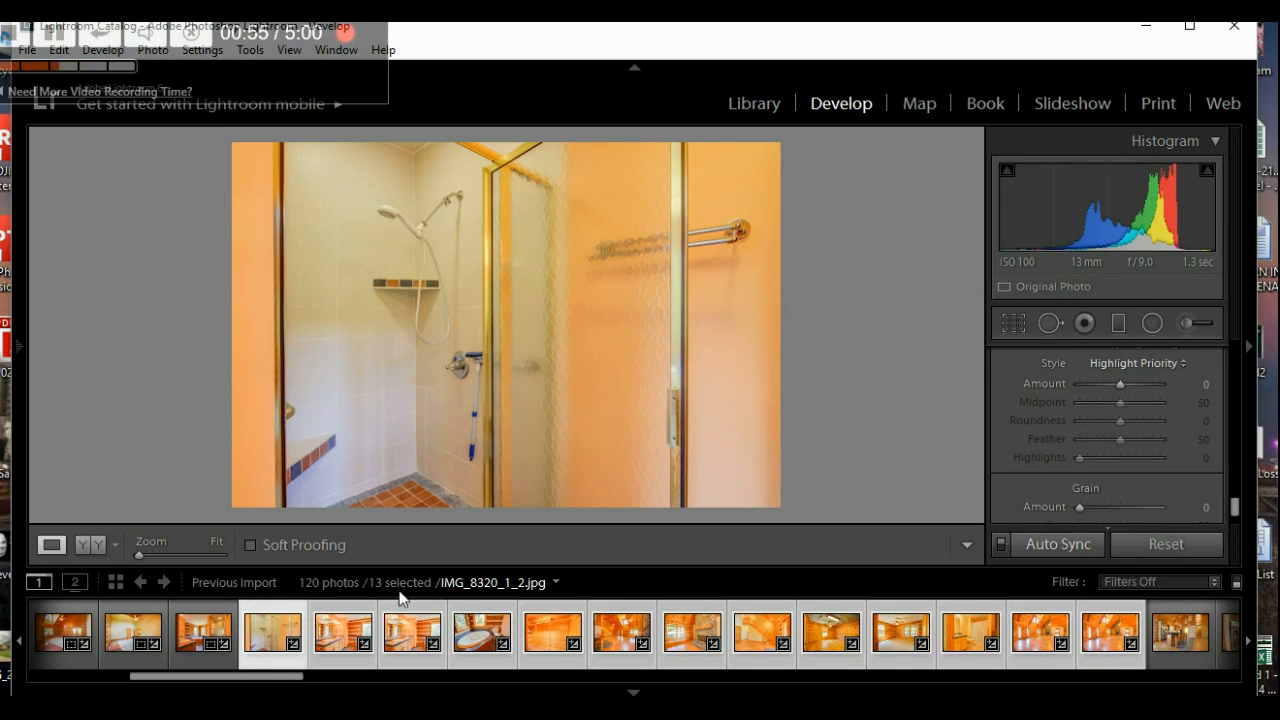
- Narrow the selection back to only the shower photo
left_click(276, 617)
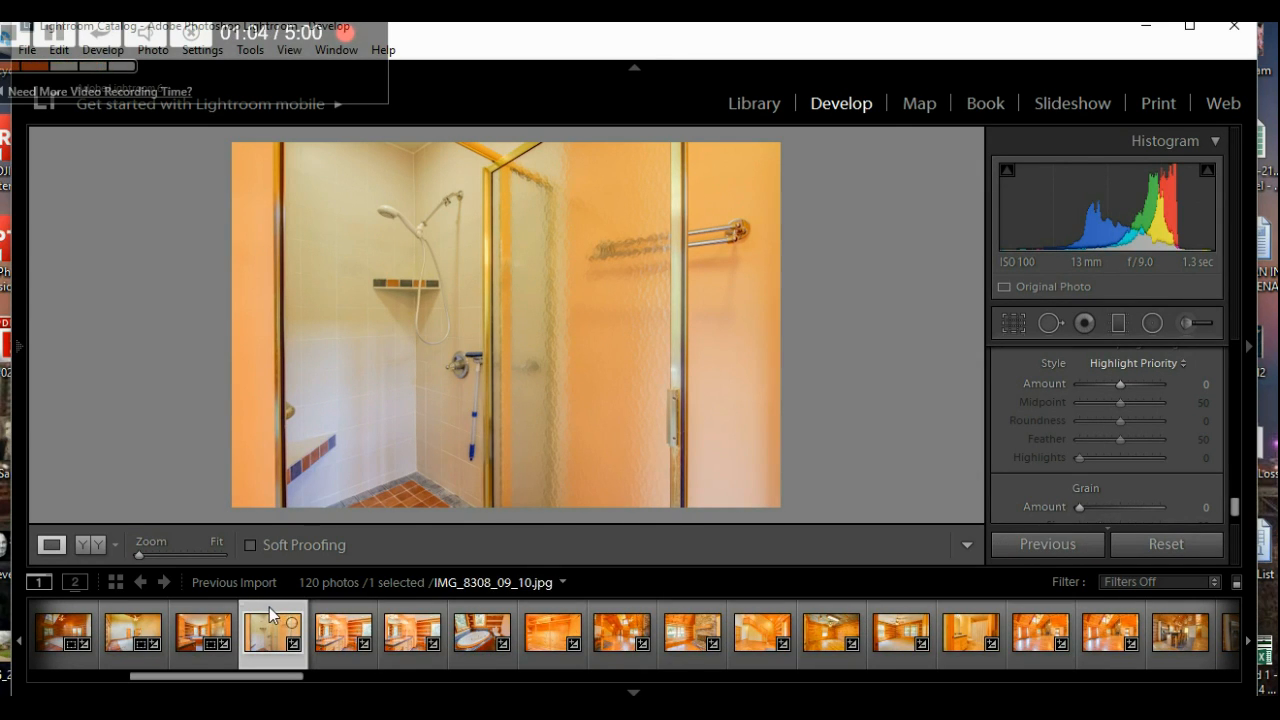
left_click(970, 613, "shift")
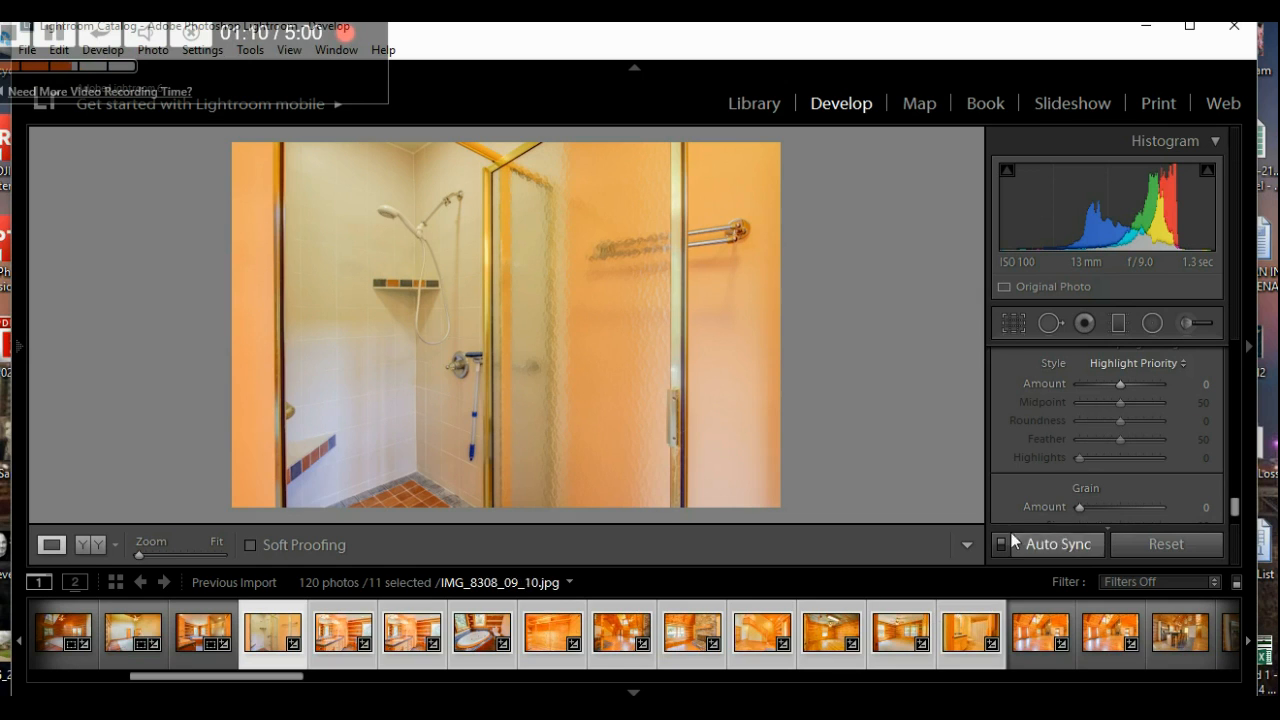
left_click(280, 612)
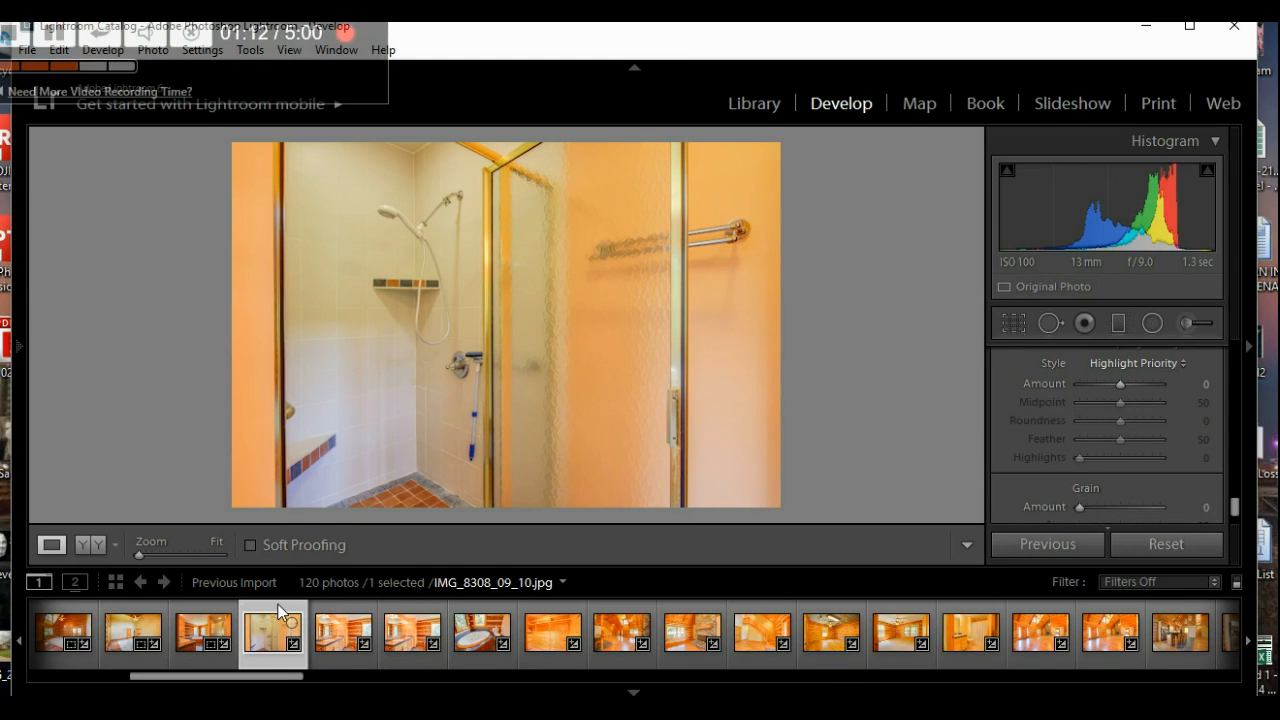
- Review the bathroom vanity, bathroom and closet photos, ending on great-room IMG_8323_4_5.jpg
left_click(343, 616)
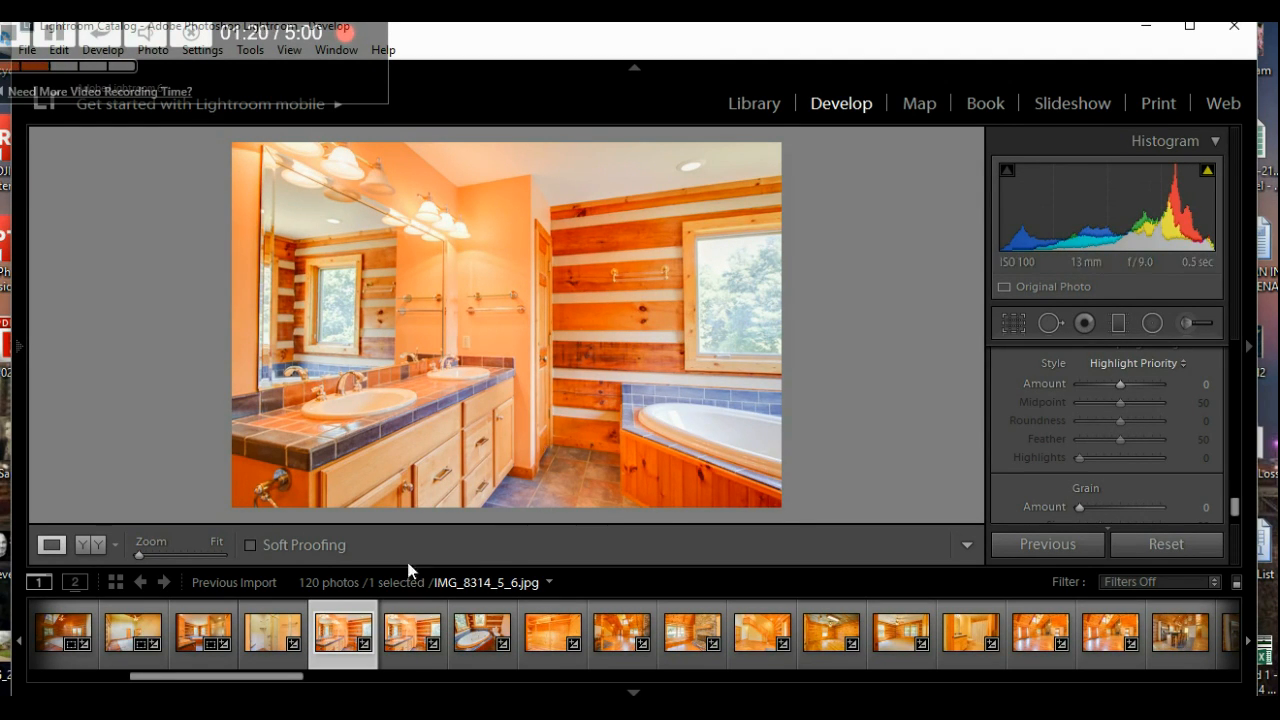
left_click(412, 625)
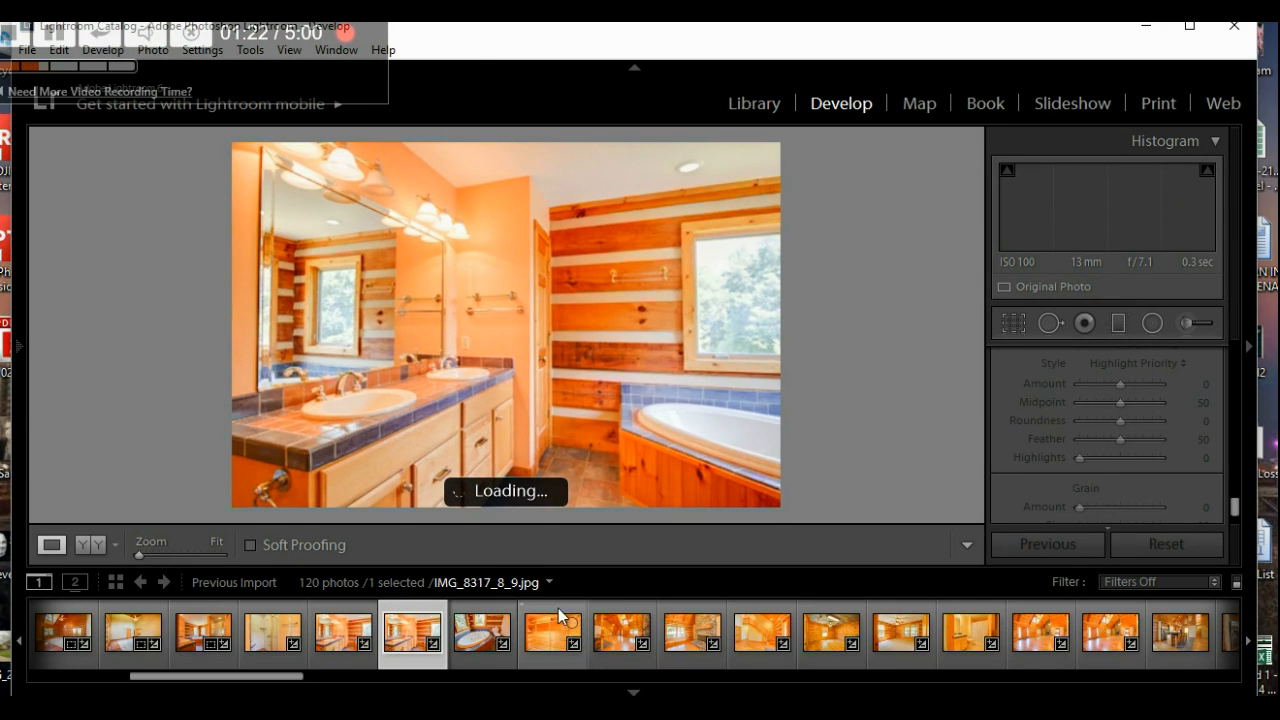
left_click(559, 617)
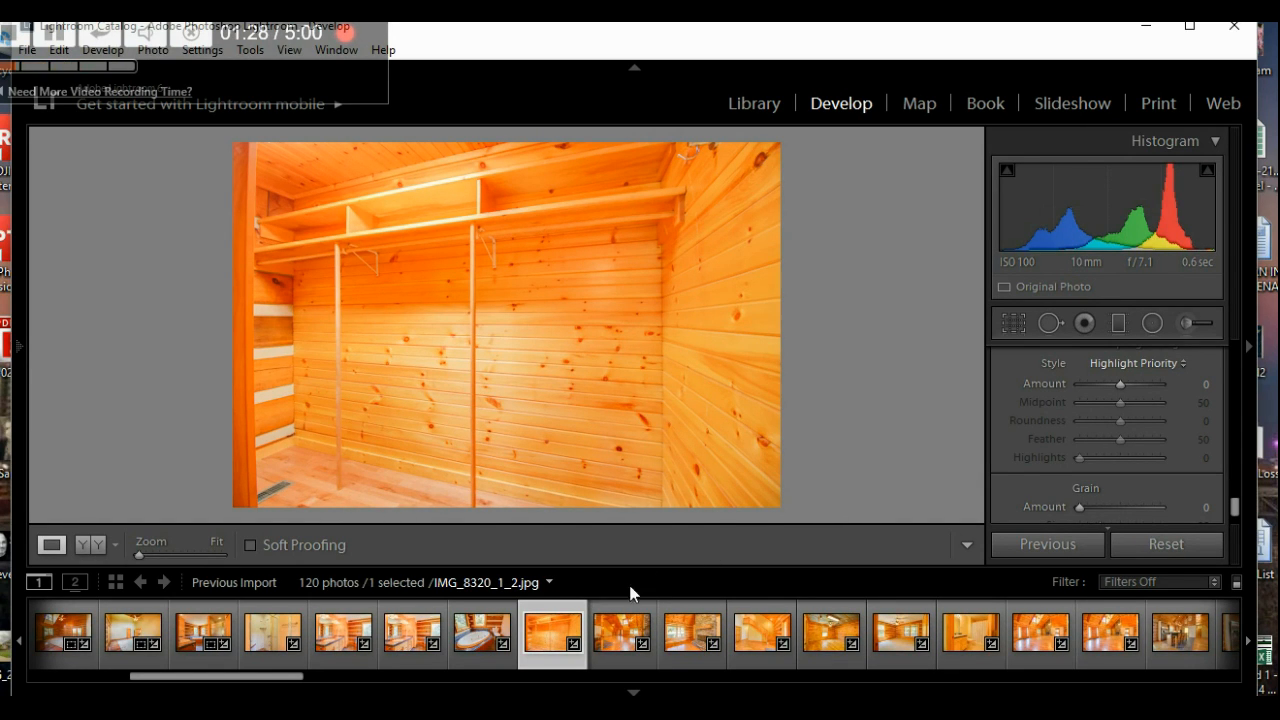
left_click(621, 616)
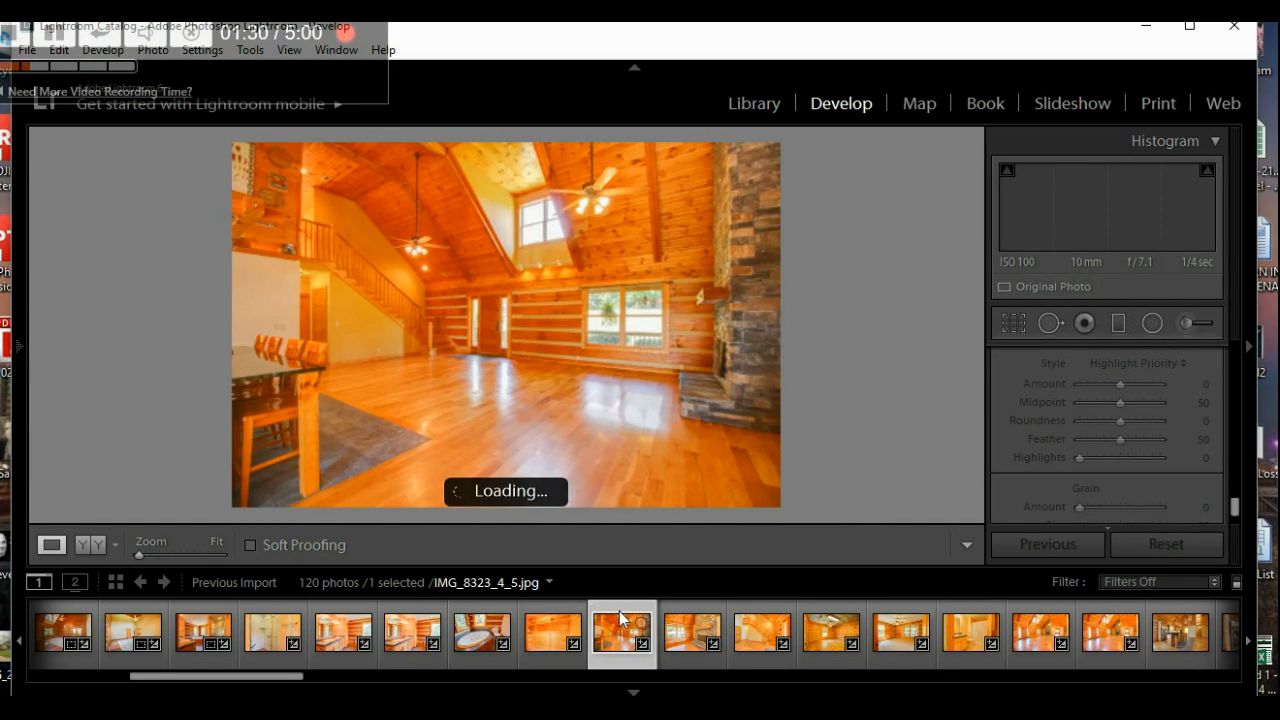
left_click(1003, 331)
left_click_drag(1118, 447, 1114, 445)
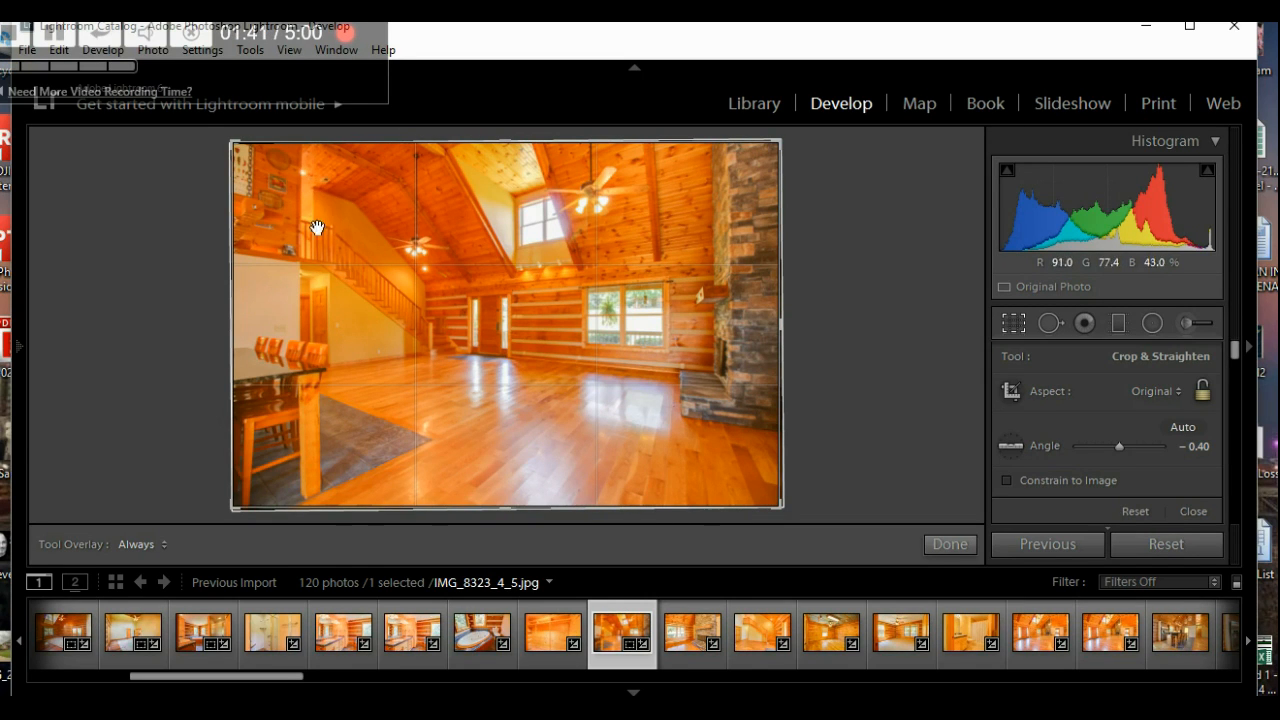
left_click(940, 546)
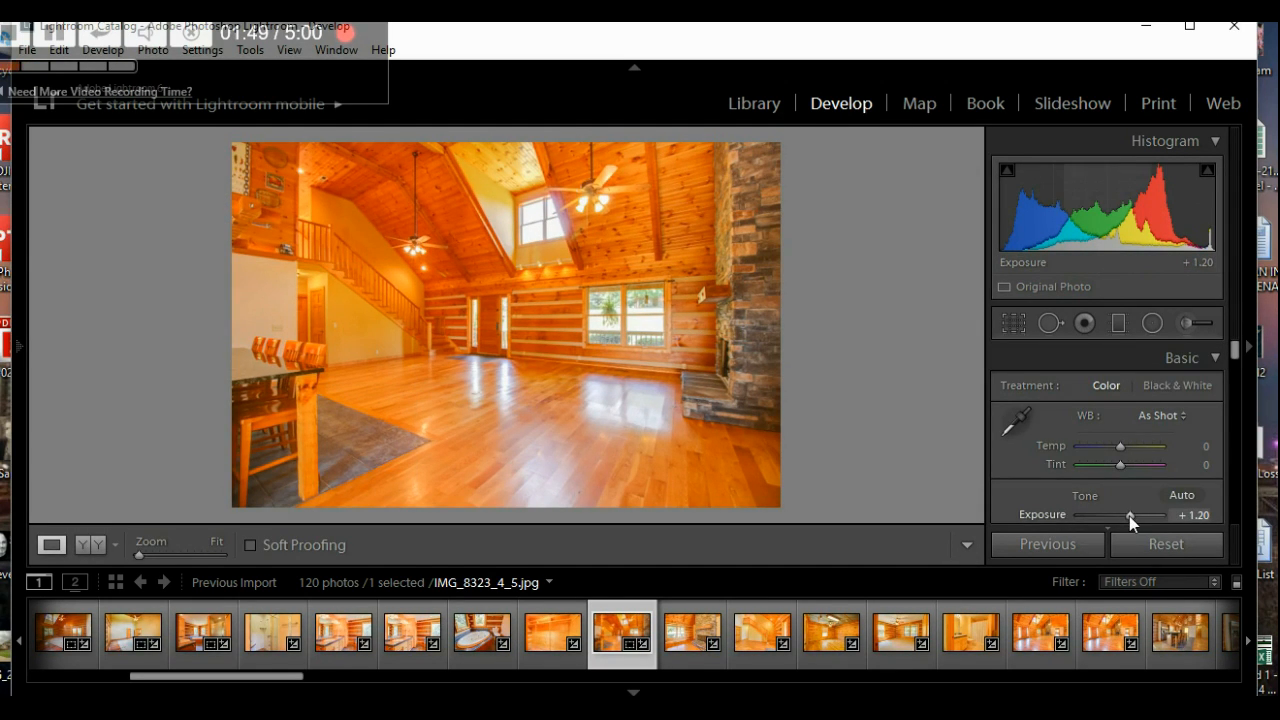
left_click_drag(1129, 516, 1126, 516)
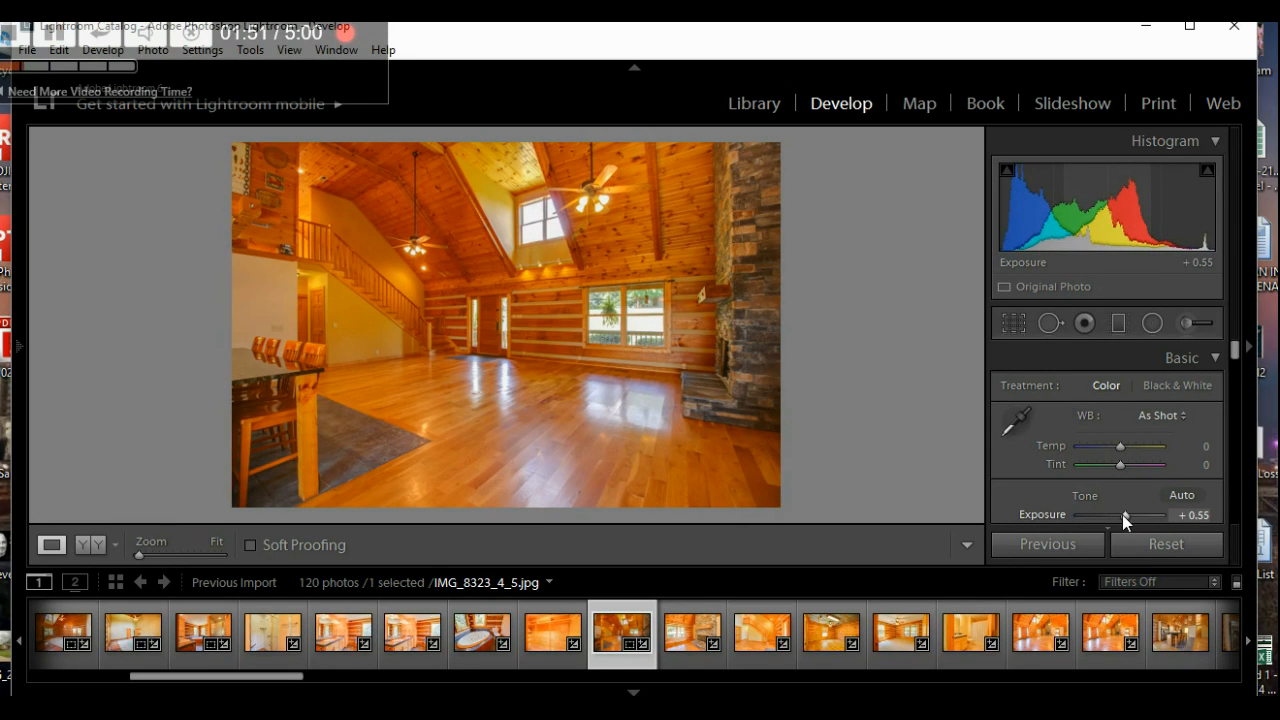
key("Up")
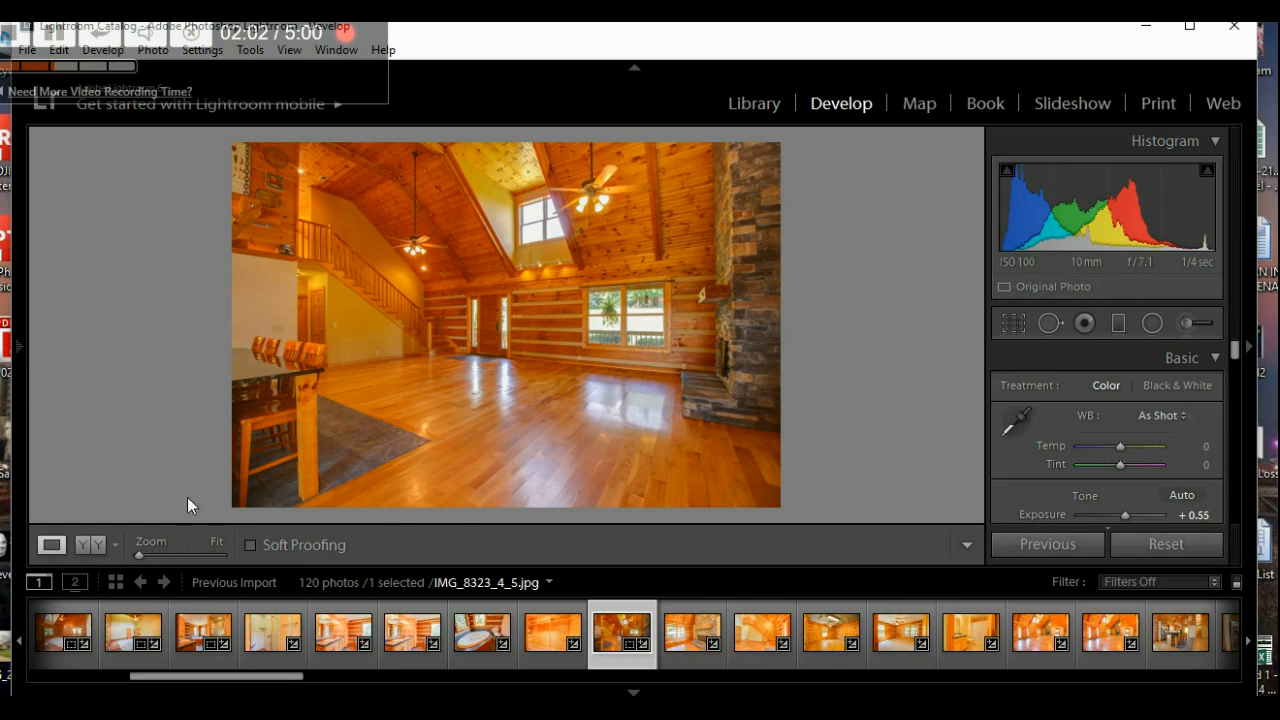
mouse_move(30, 398)
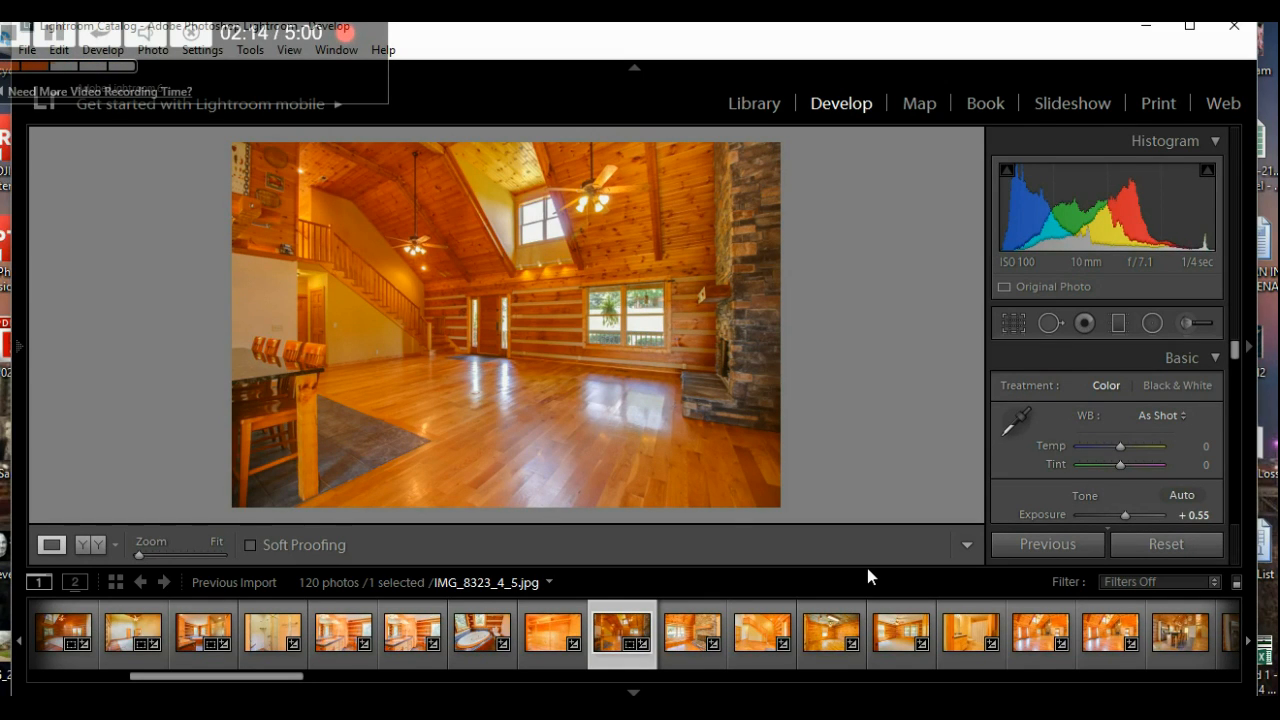
- Select the first and last filmstrip photos, then all 120 with Ctrl+A
left_click(674, 585)
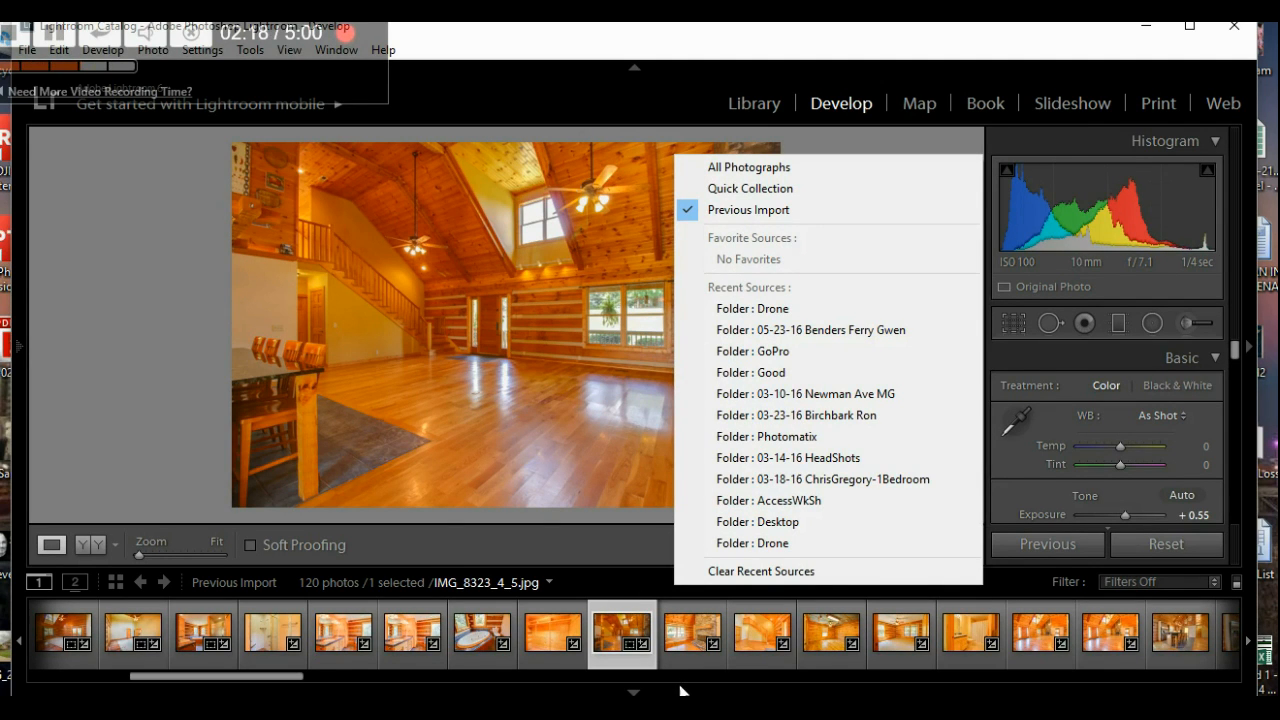
left_click(613, 574)
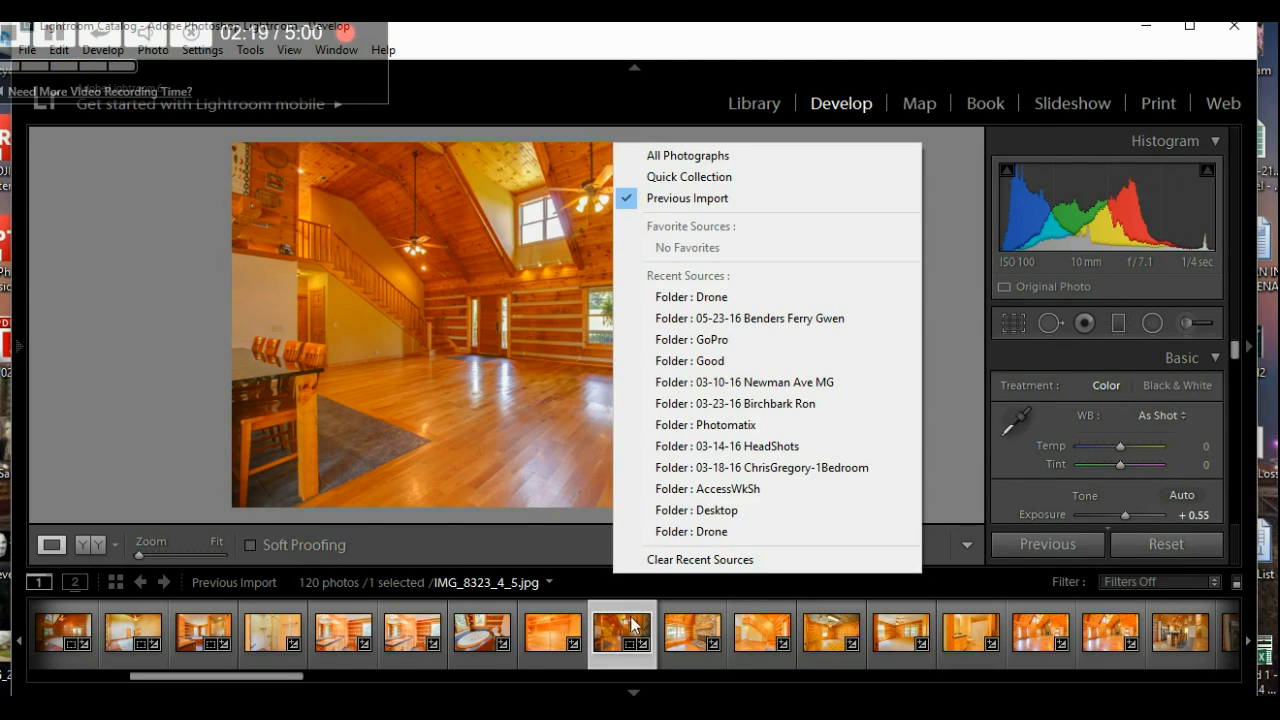
left_click(48, 607)
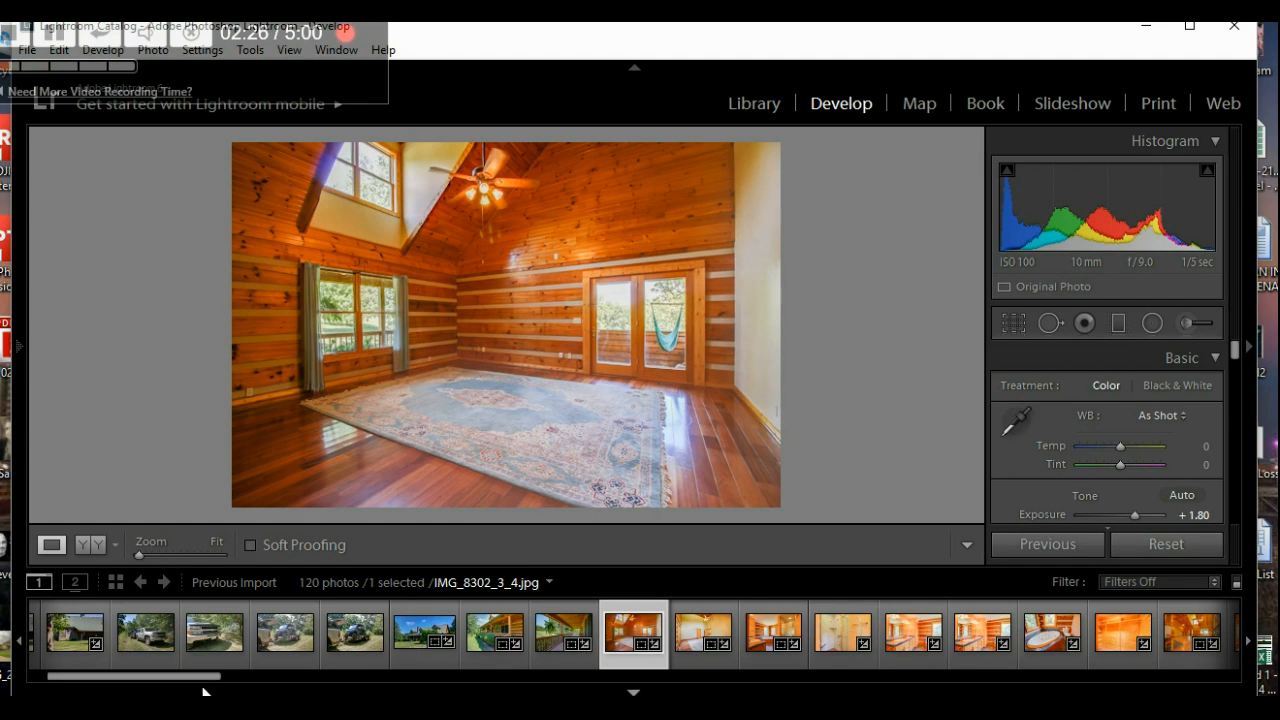
left_click_drag(171, 686, 44, 680)
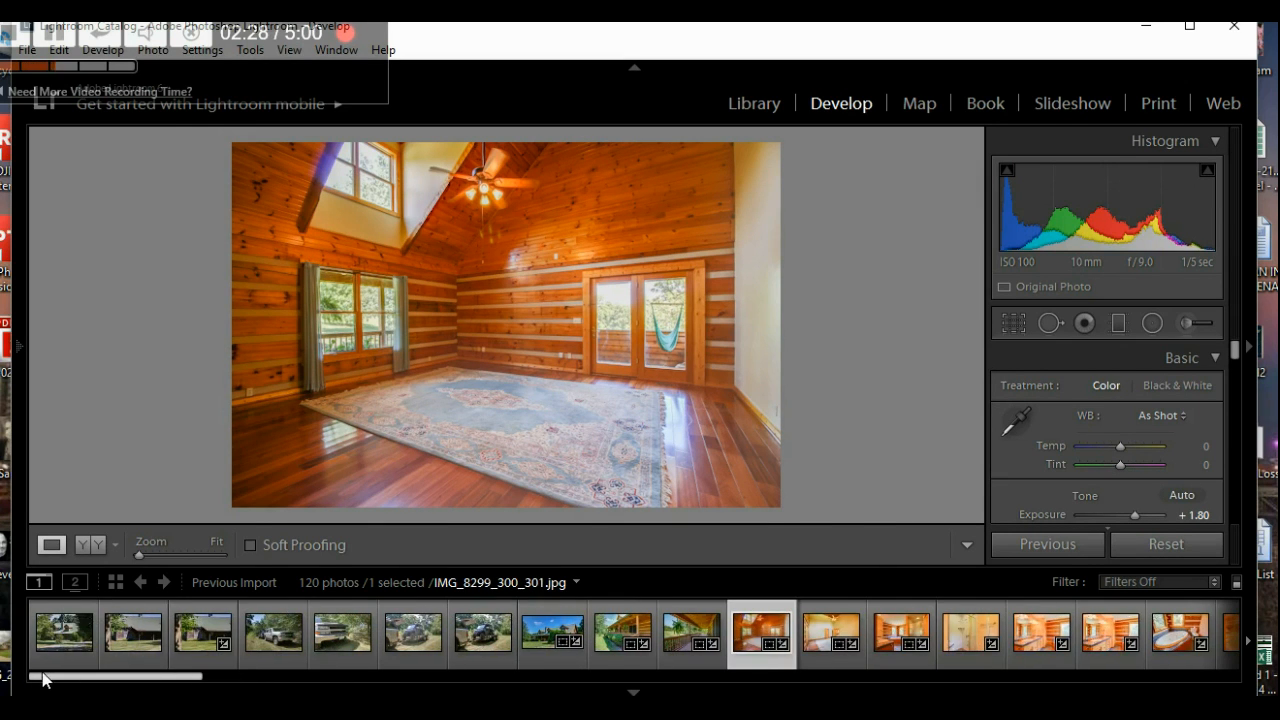
left_click(60, 606)
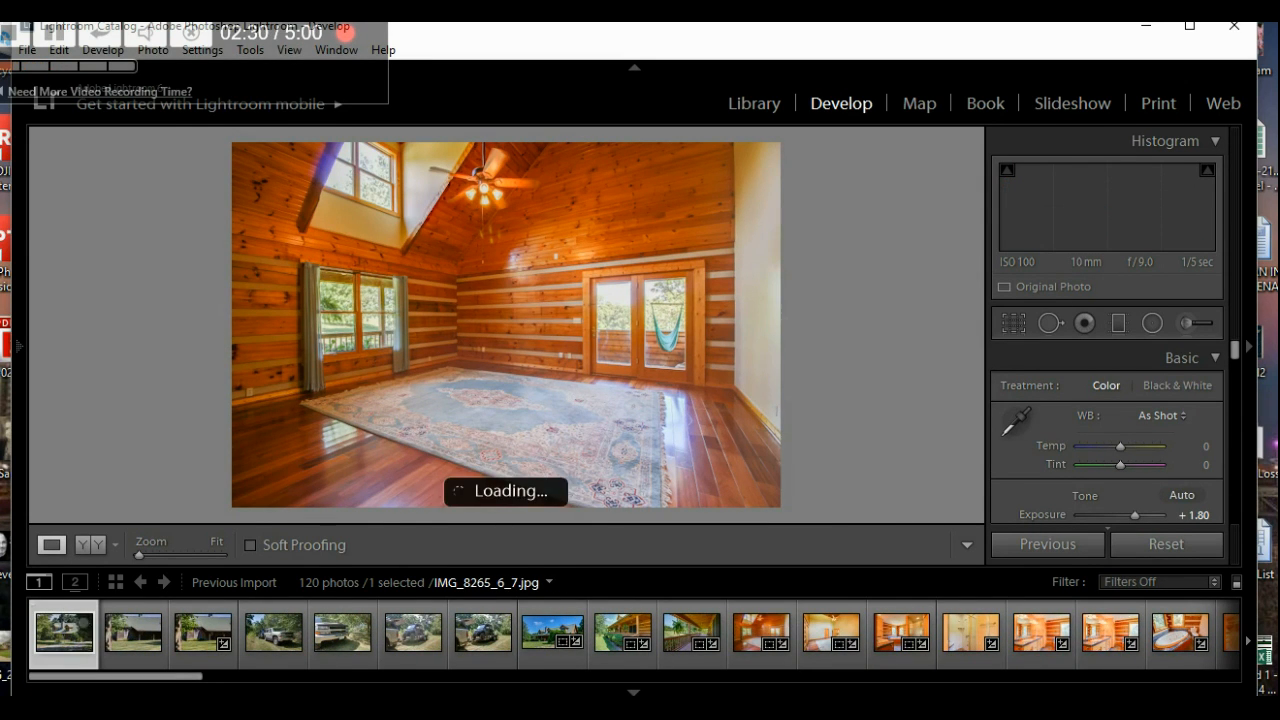
left_click_drag(206, 680, 1241, 690)
left_click_drag(142, 688, 1194, 686)
left_click(1192, 655)
key("ctrl+a")
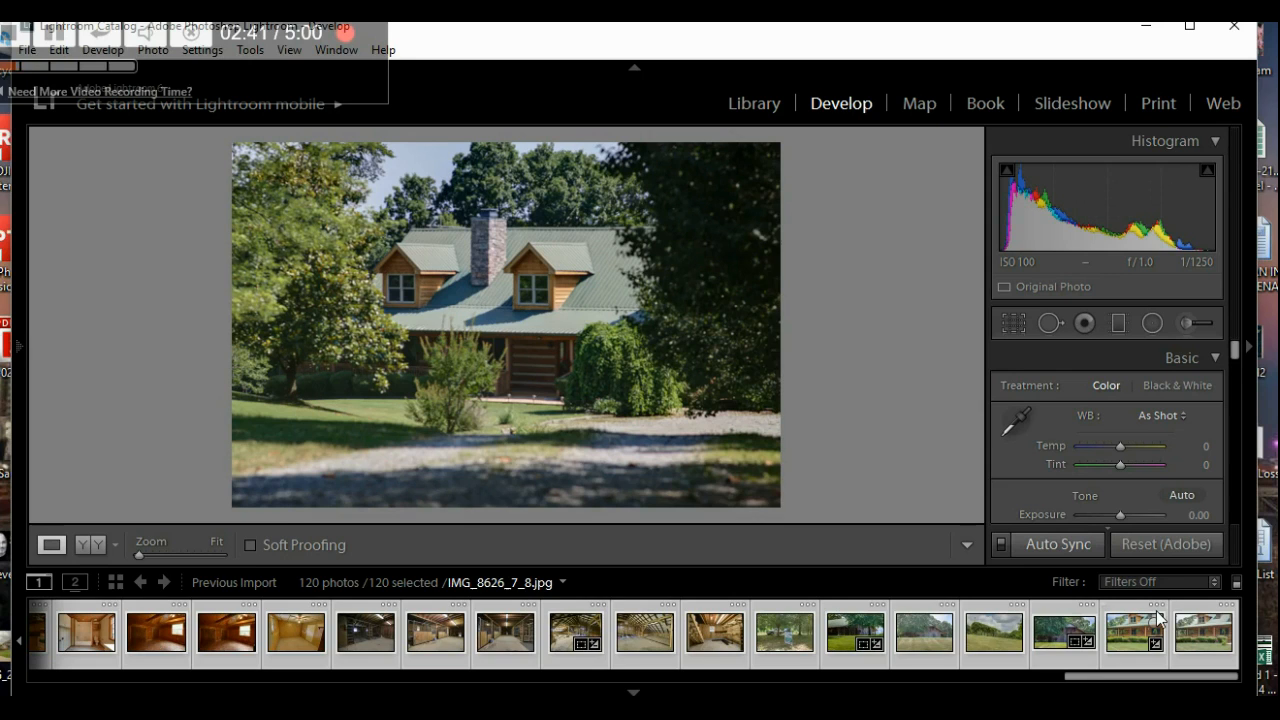
- Open Export for the 120 photos and browse to E:\Drone 2016\Fairview
key("ctrl+shift+e")
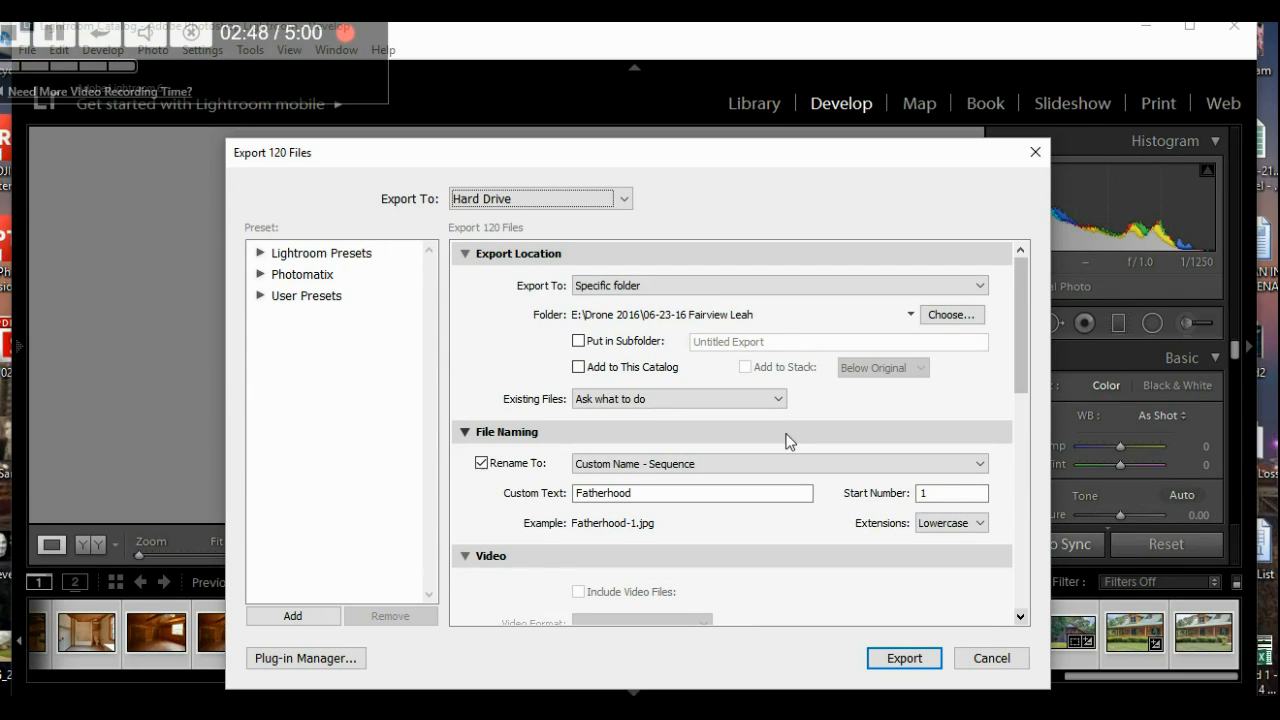
left_click(952, 315)
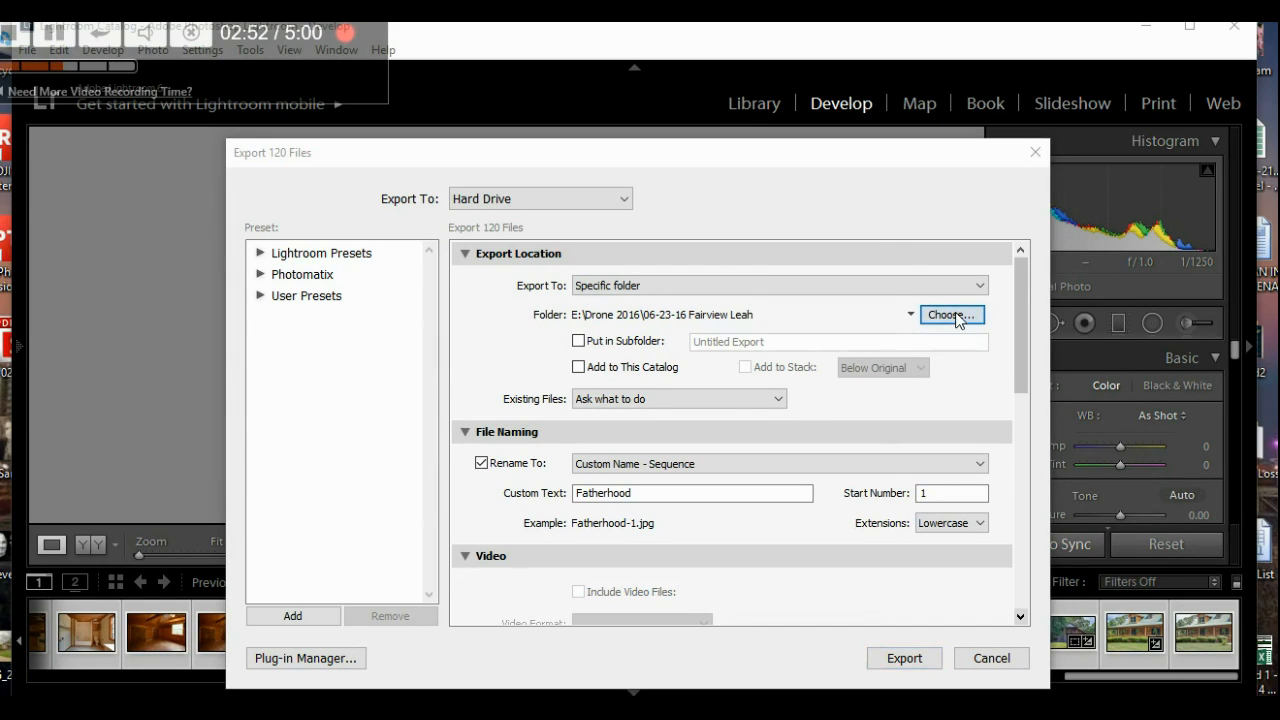
scroll(446, 418, "down", 10)
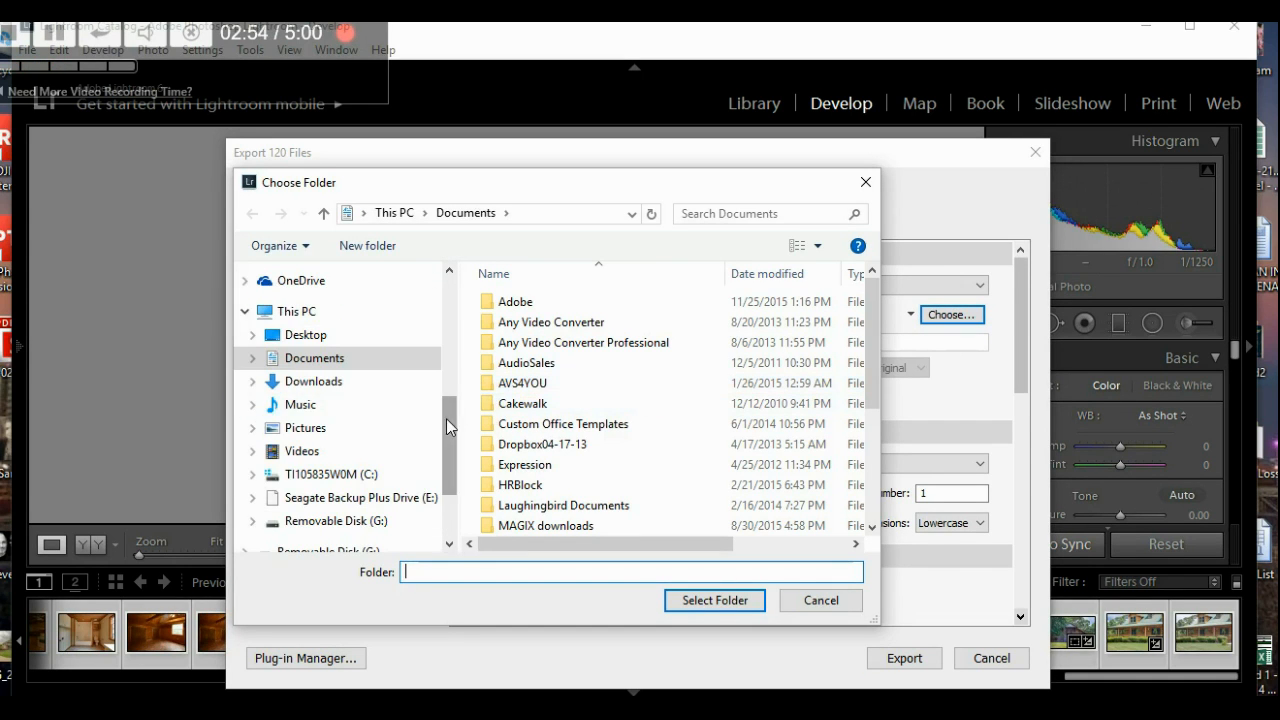
scroll(446, 418, "up", 8)
scroll(446, 418, "down", 7)
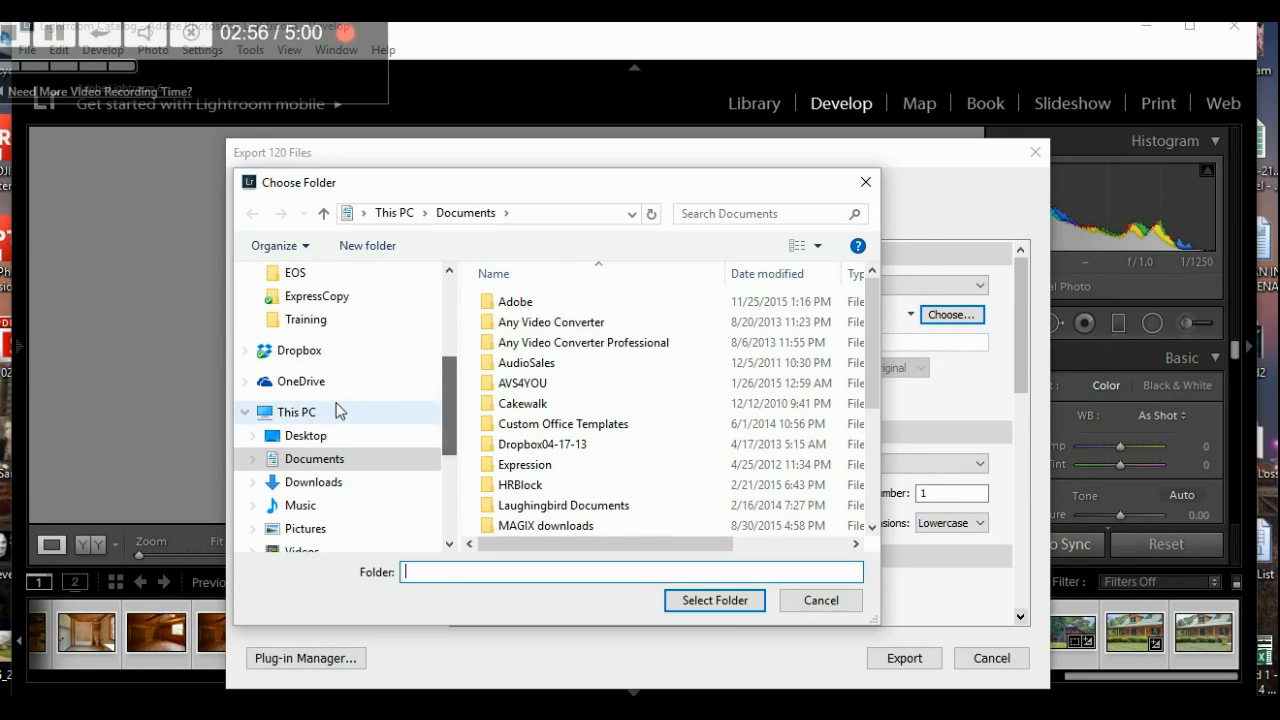
left_click(312, 413)
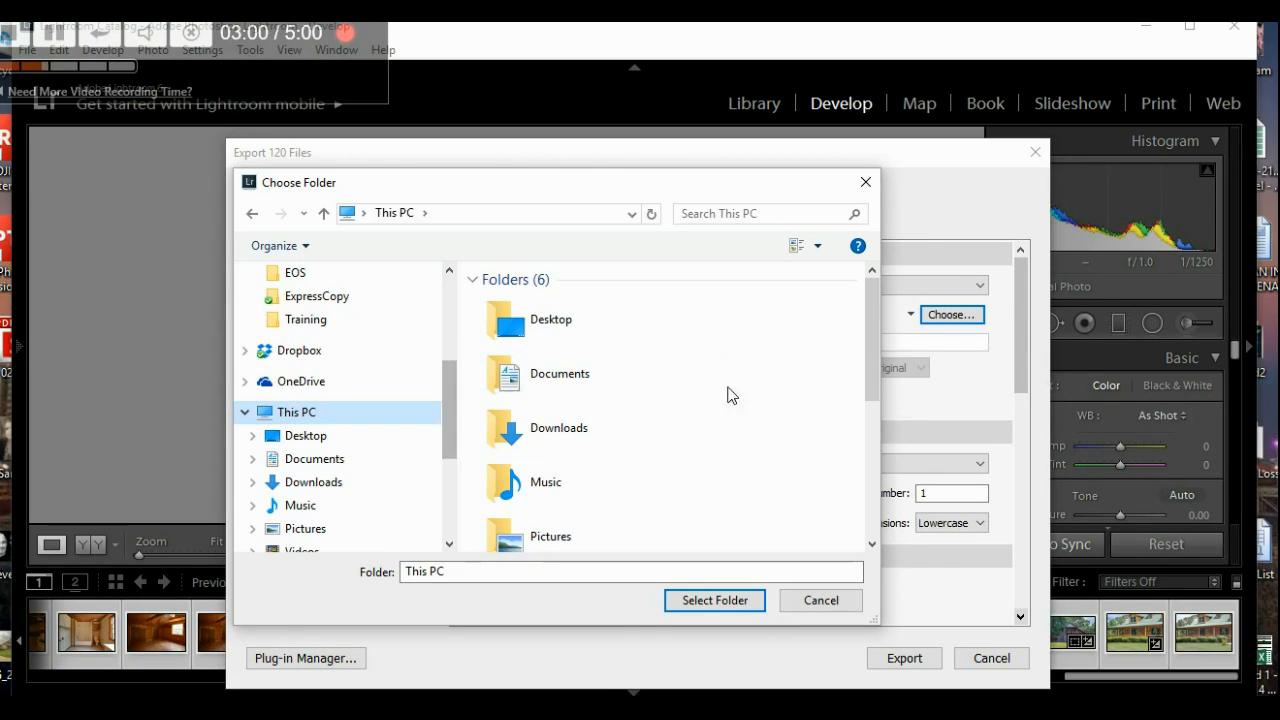
left_click_drag(874, 347, 836, 505)
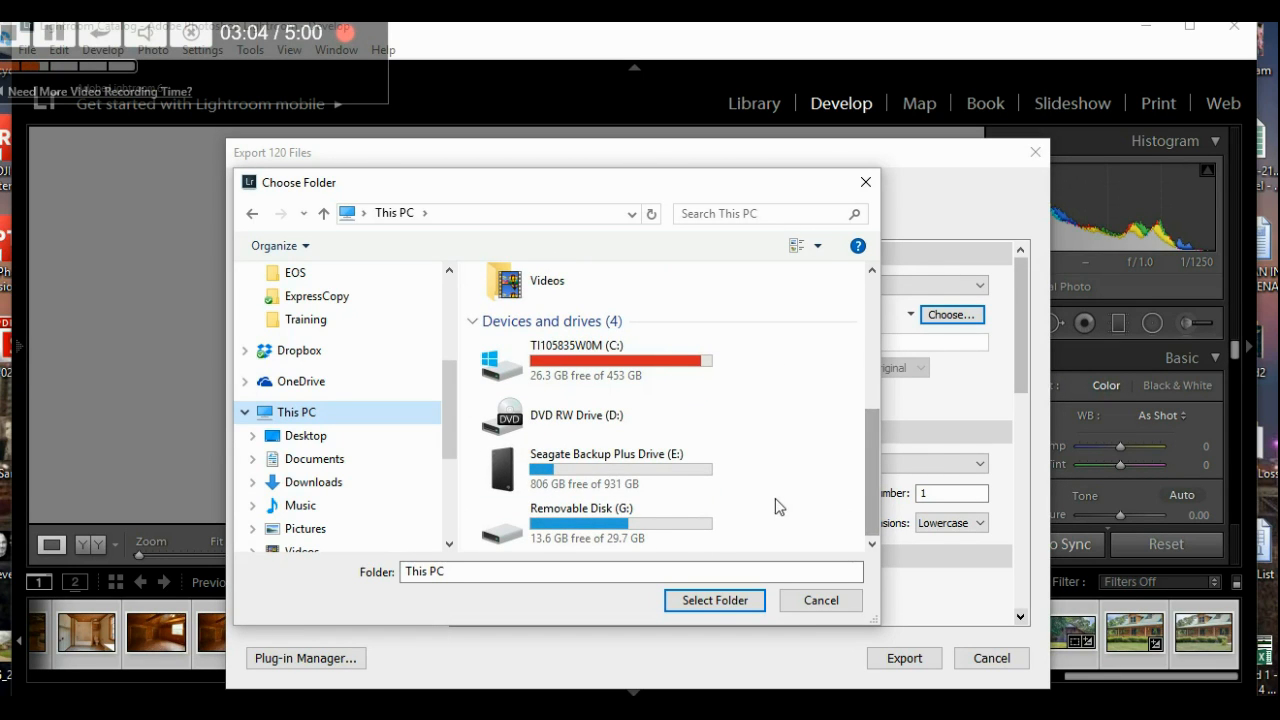
double_click(557, 470)
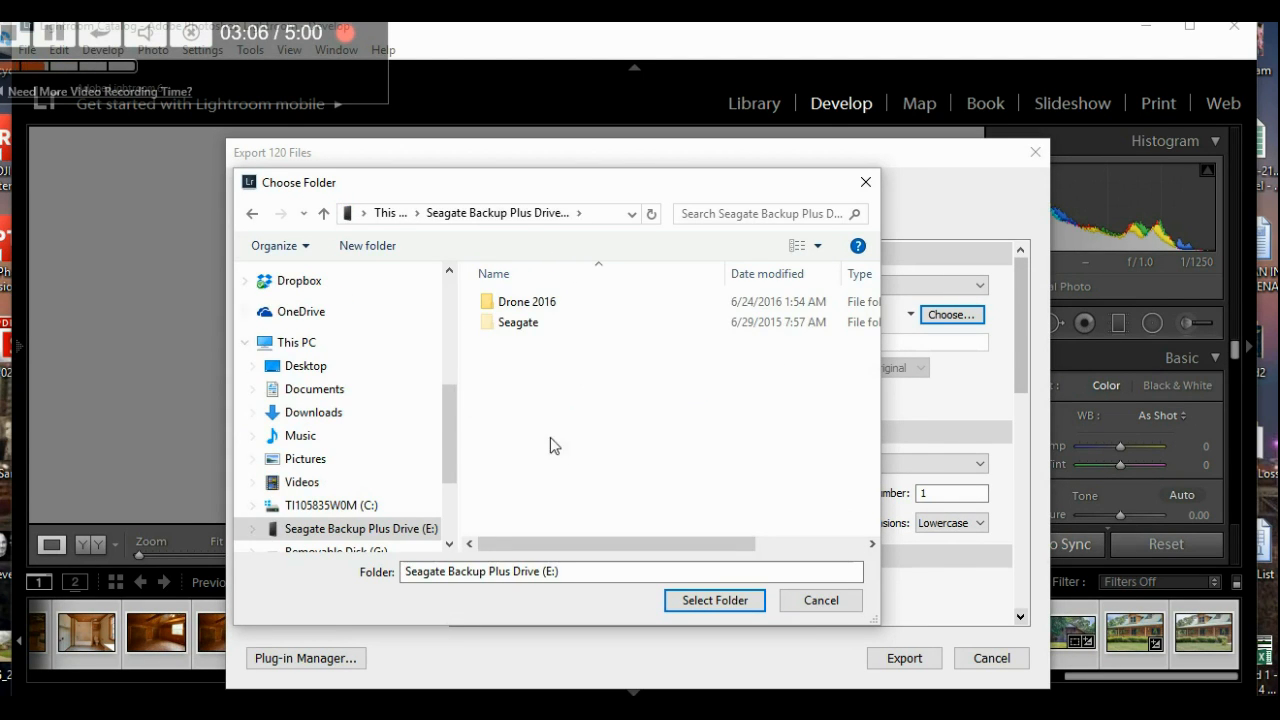
double_click(514, 299)
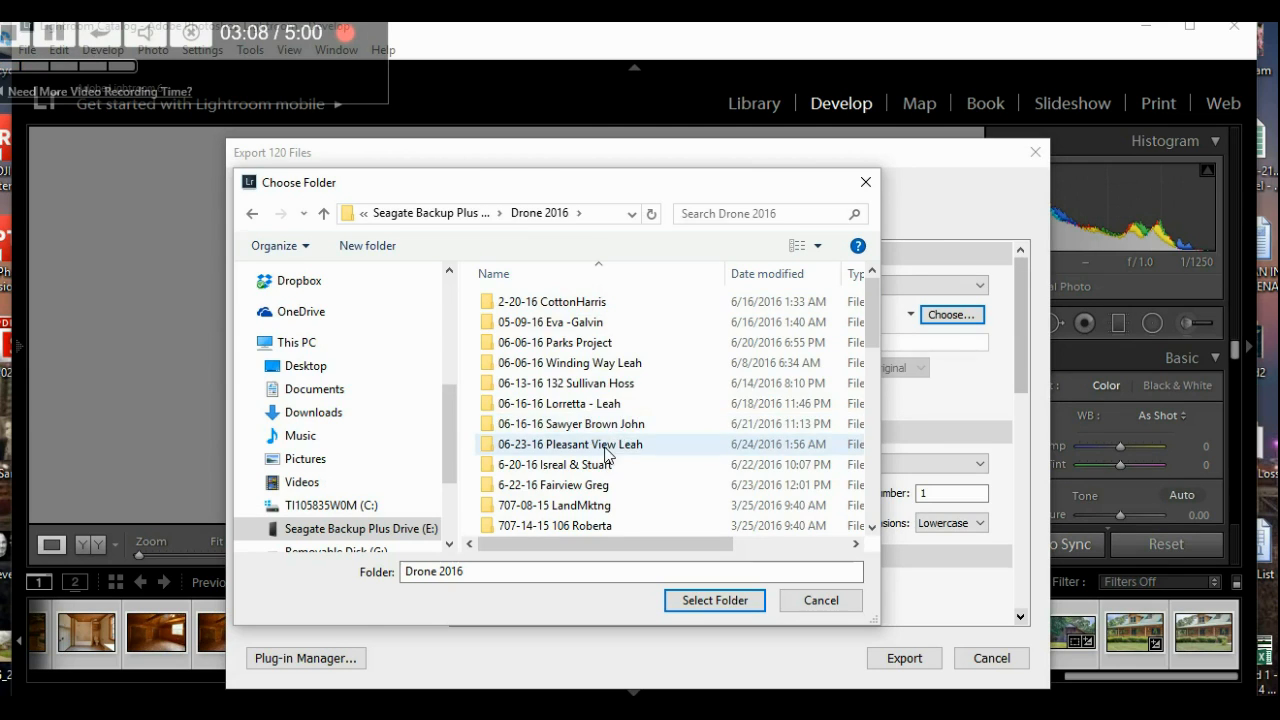
scroll(575, 440, "down", 1)
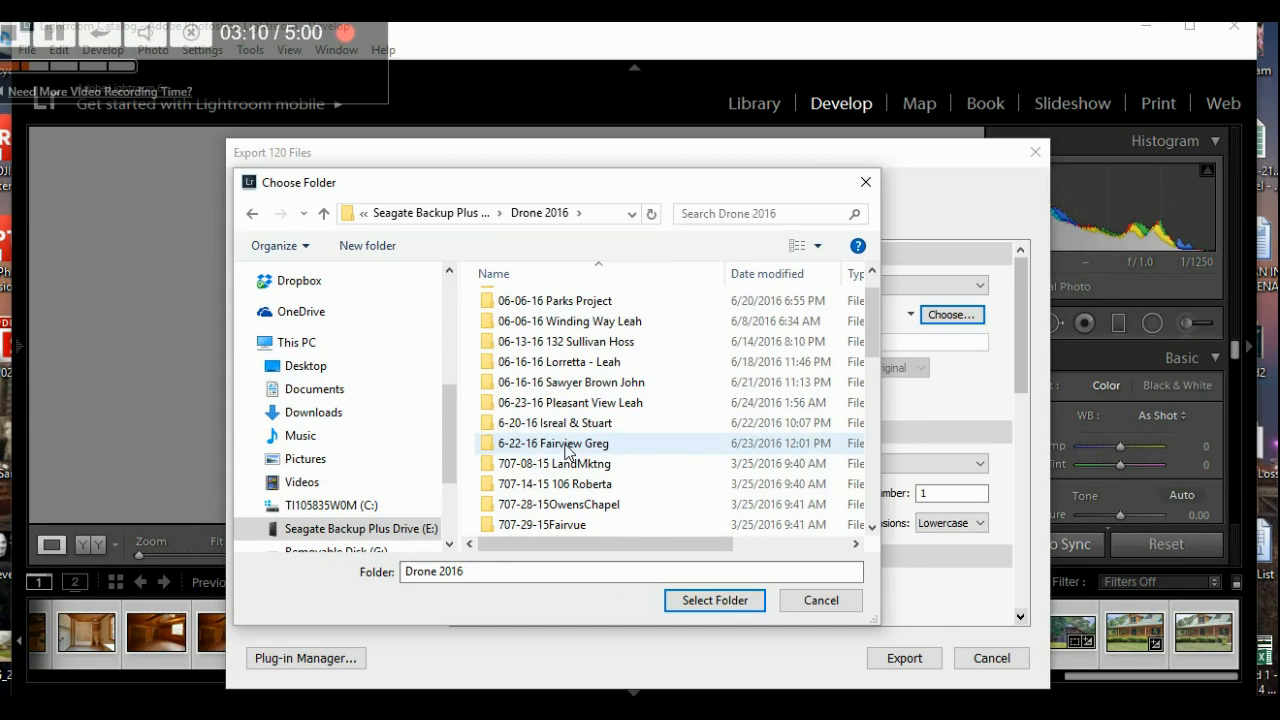
double_click(560, 446)
- Create a new folder named Lightroom in Fairview and make it the export destination
left_click(369, 246)
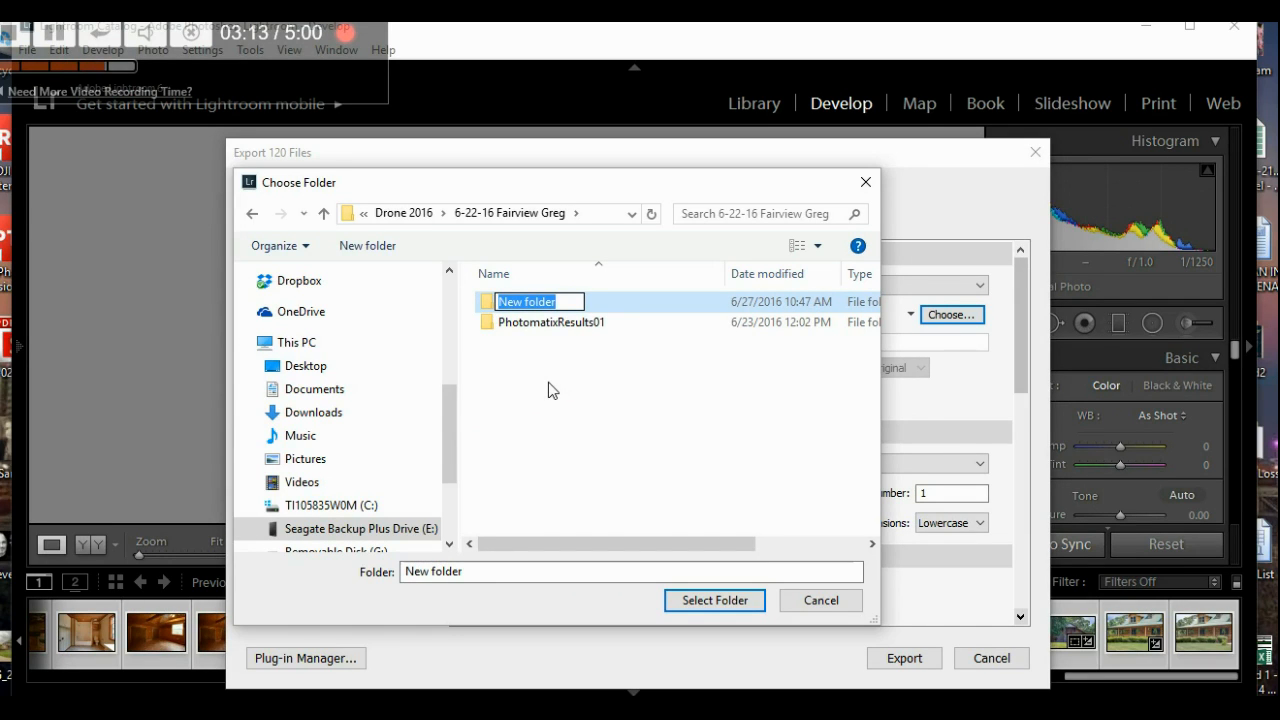
type("Lightroom")
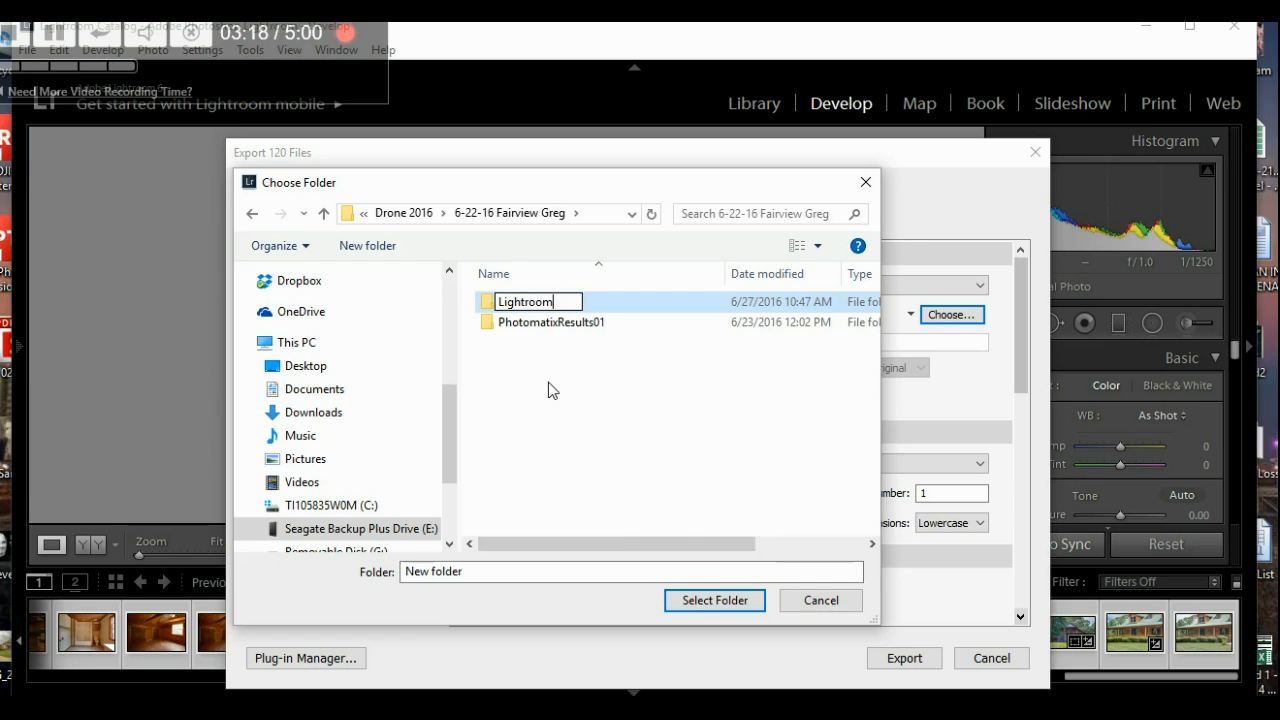
key("Return")
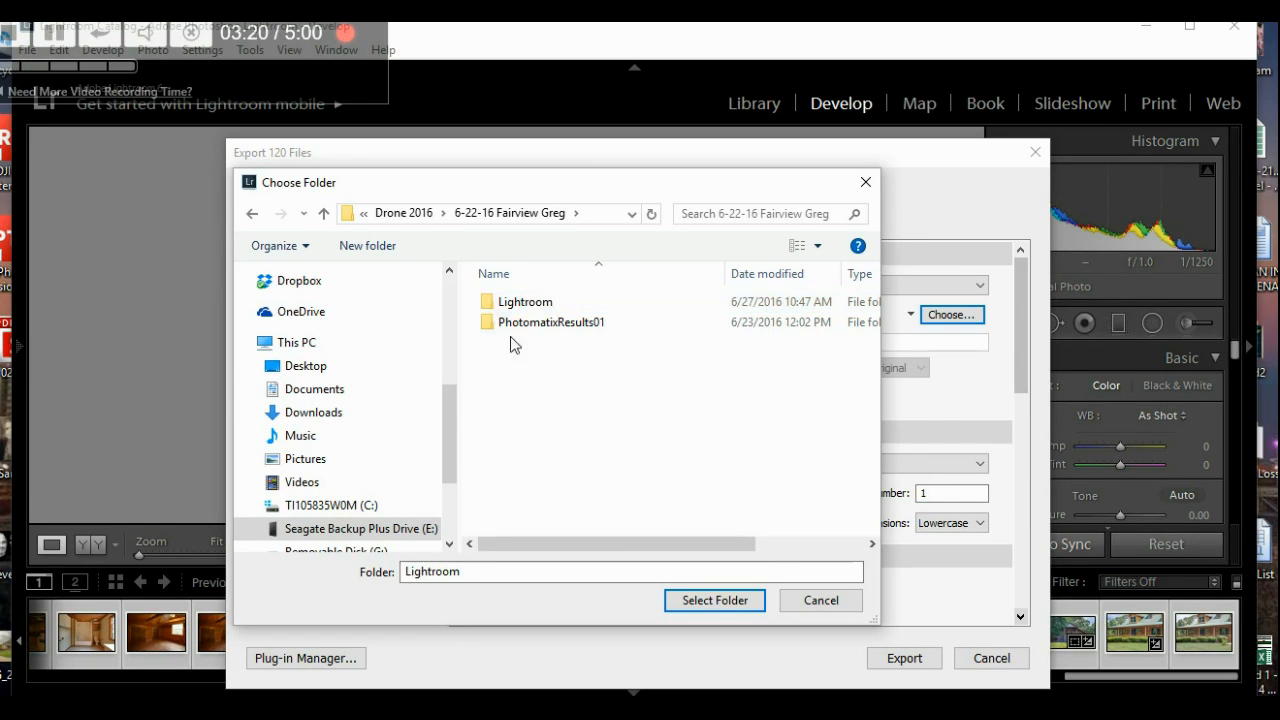
double_click(490, 302)
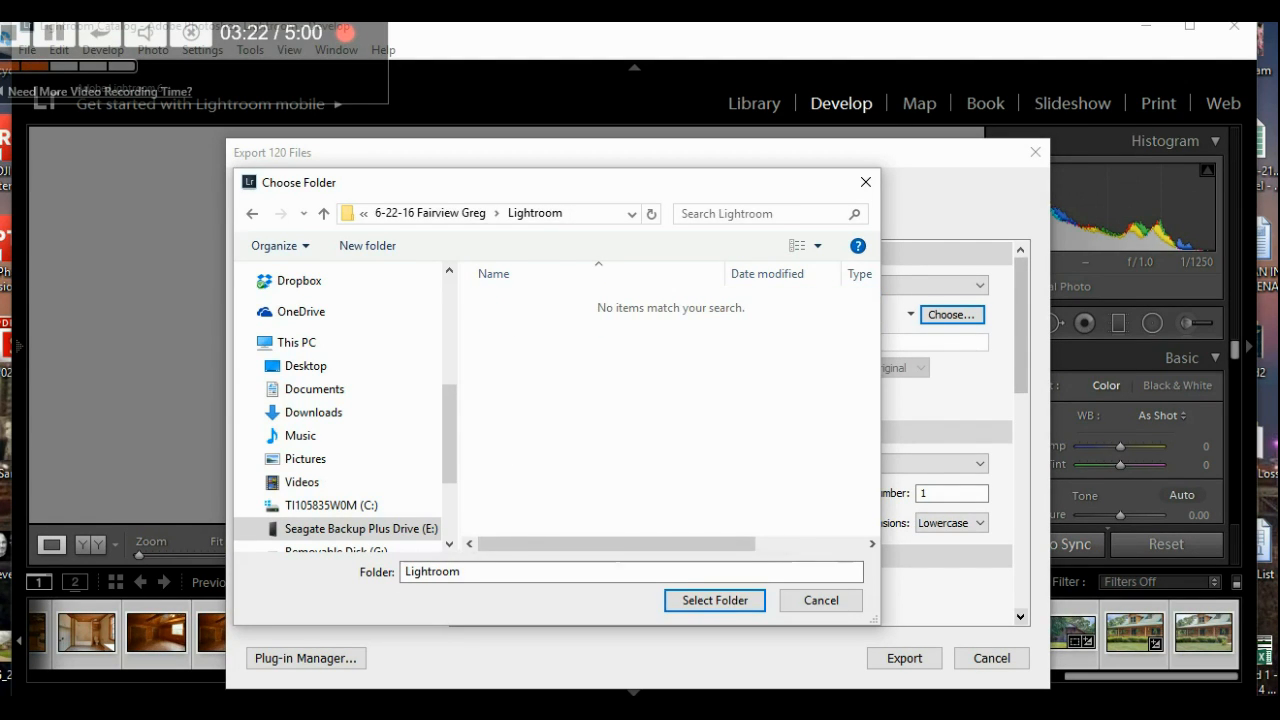
left_click(700, 601)
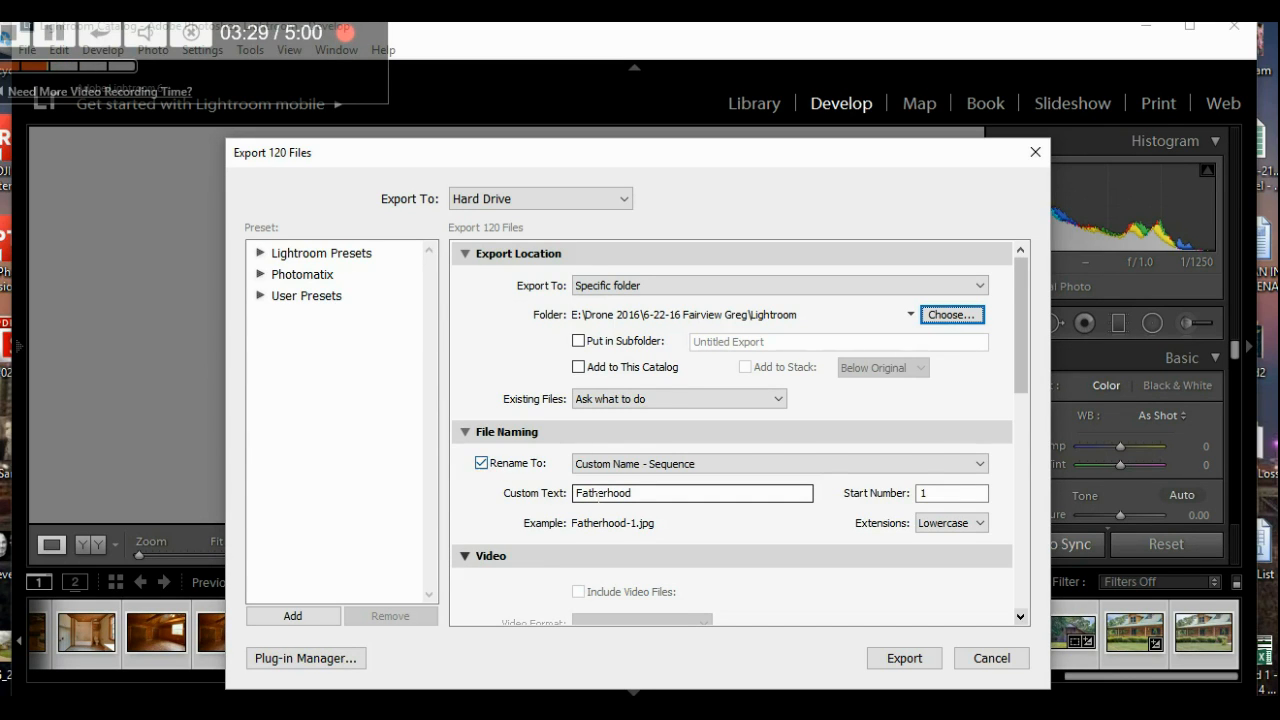
- Replace the Fatherhood custom file-name text, trying Fairview, then a new name prefix
double_click(595, 493)
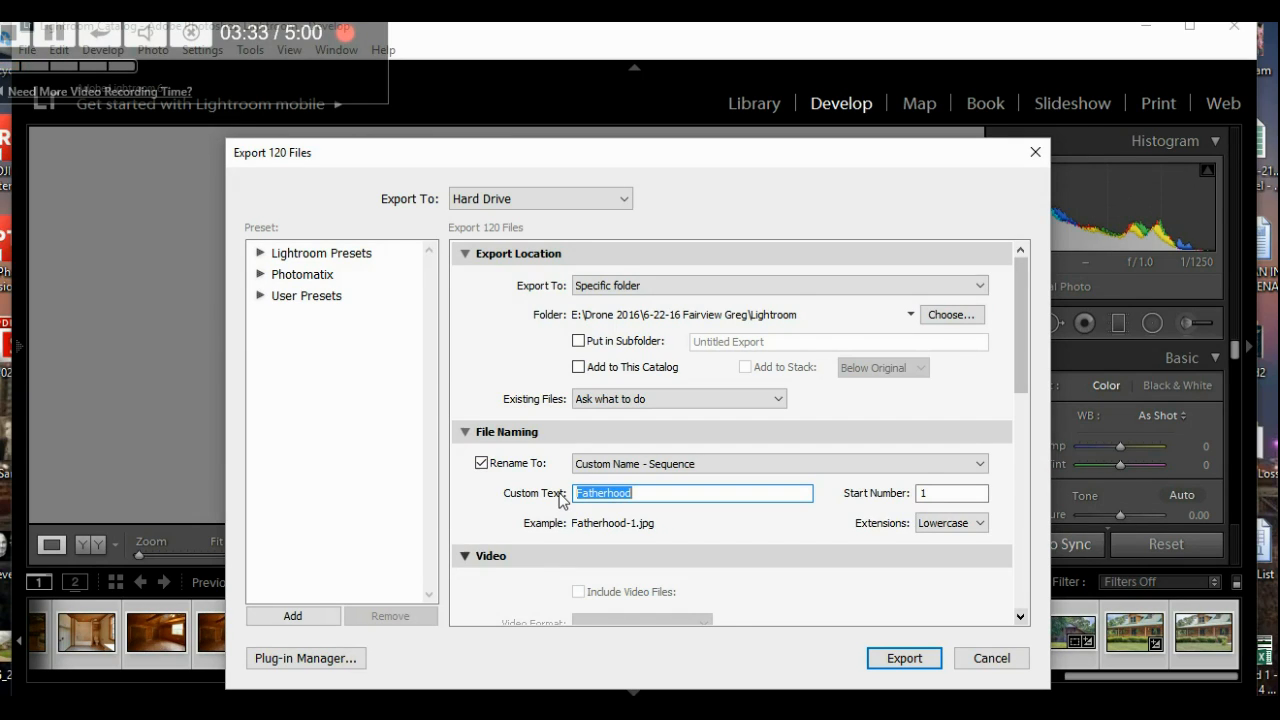
type("Fairview")
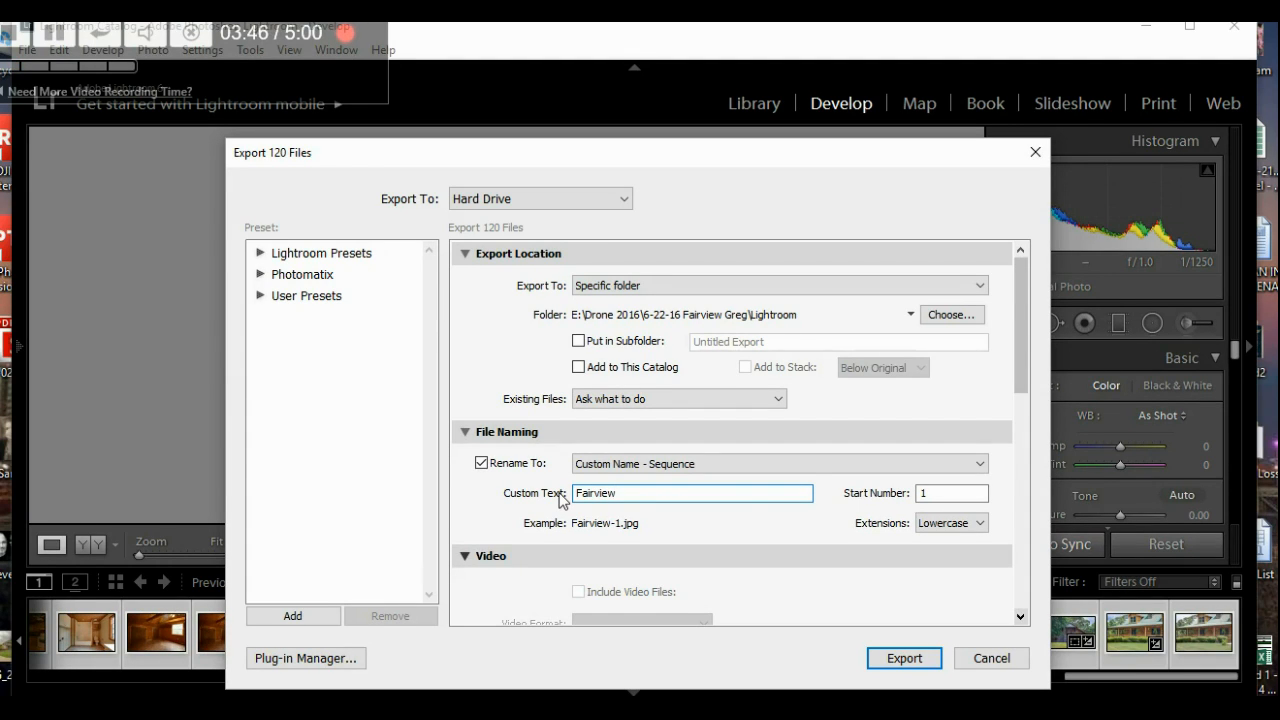
key("BackSpace")
key("BackSpace")
key("BackSpace")
key("BackSpace")
key("BackSpace")
key("BackSpace")
key("BackSpace")
key("BackSpace")
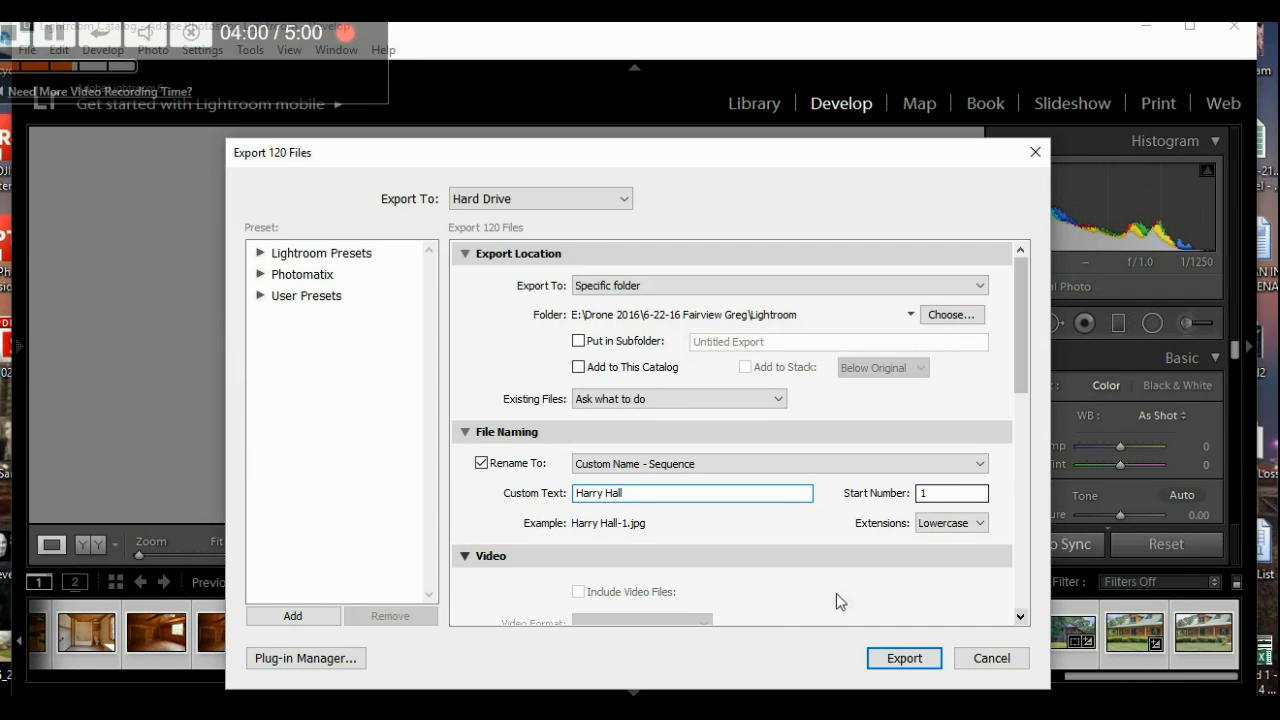
left_click_drag(1024, 355, 1025, 474)
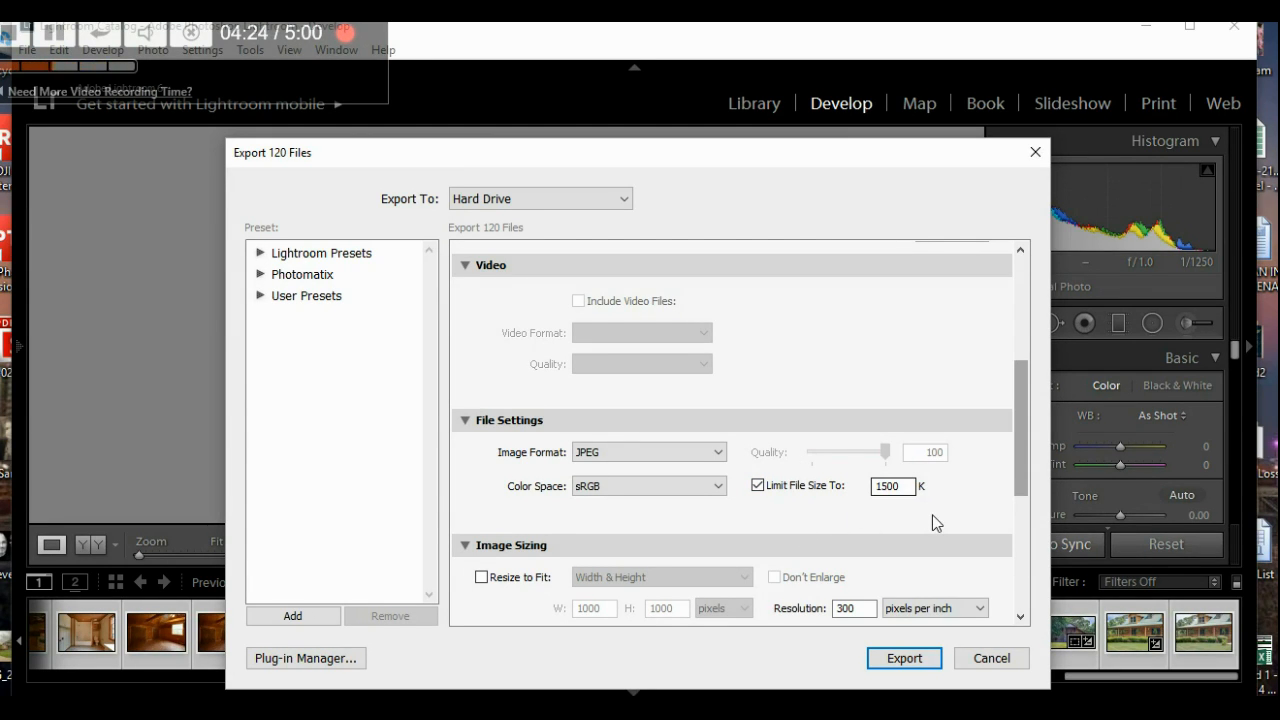
left_click_drag(1019, 466, 1006, 520)
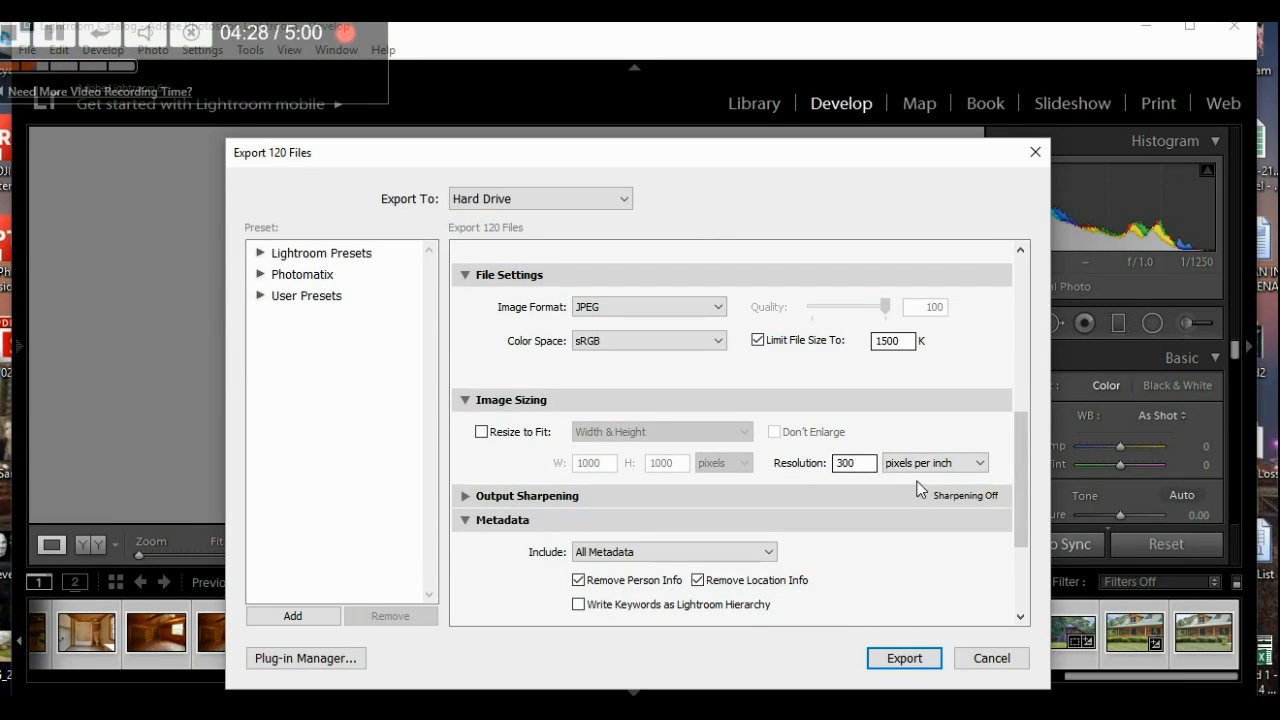
left_click_drag(1022, 541, 1026, 574)
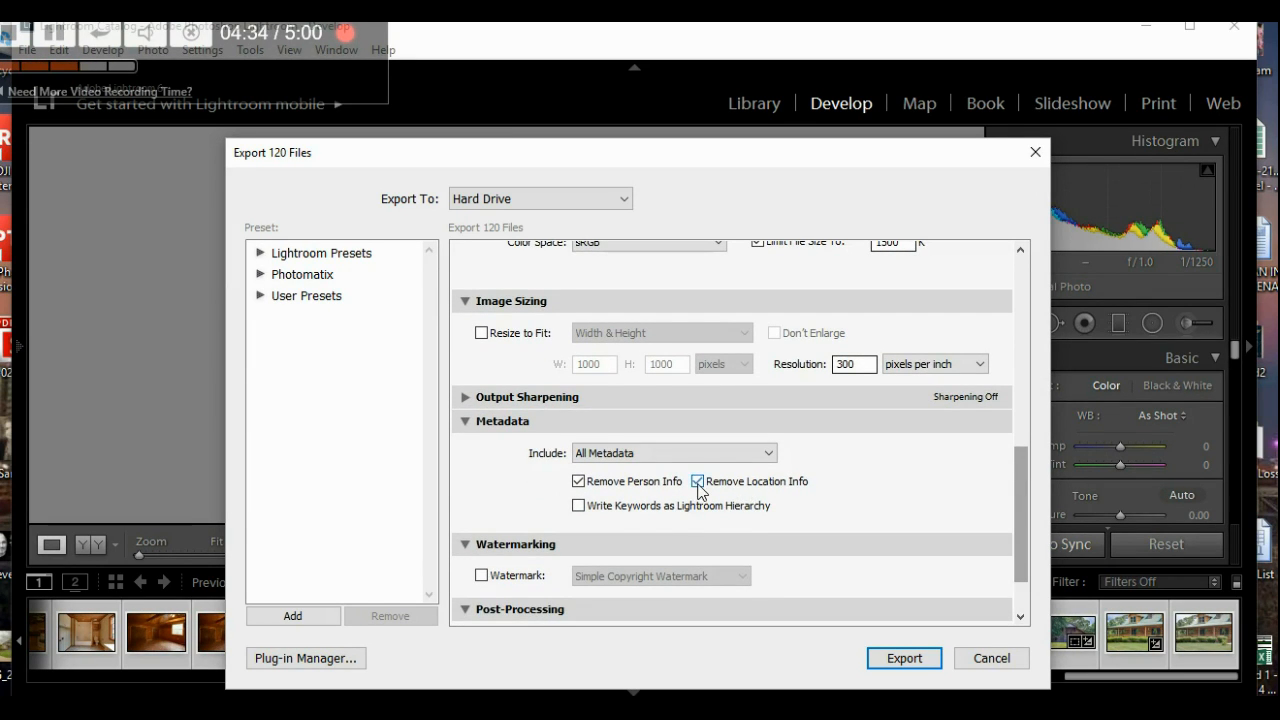
left_click_drag(1016, 543, 1022, 587)
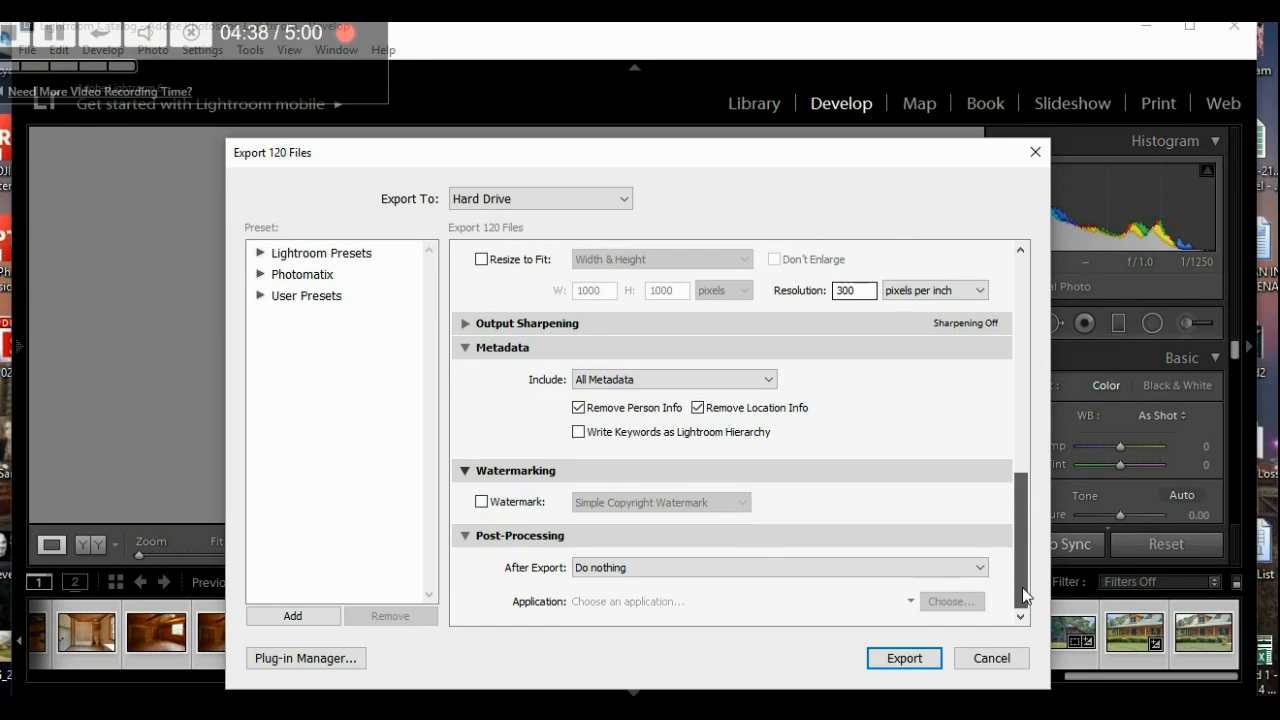
left_click_drag(1022, 565, 1037, 325)
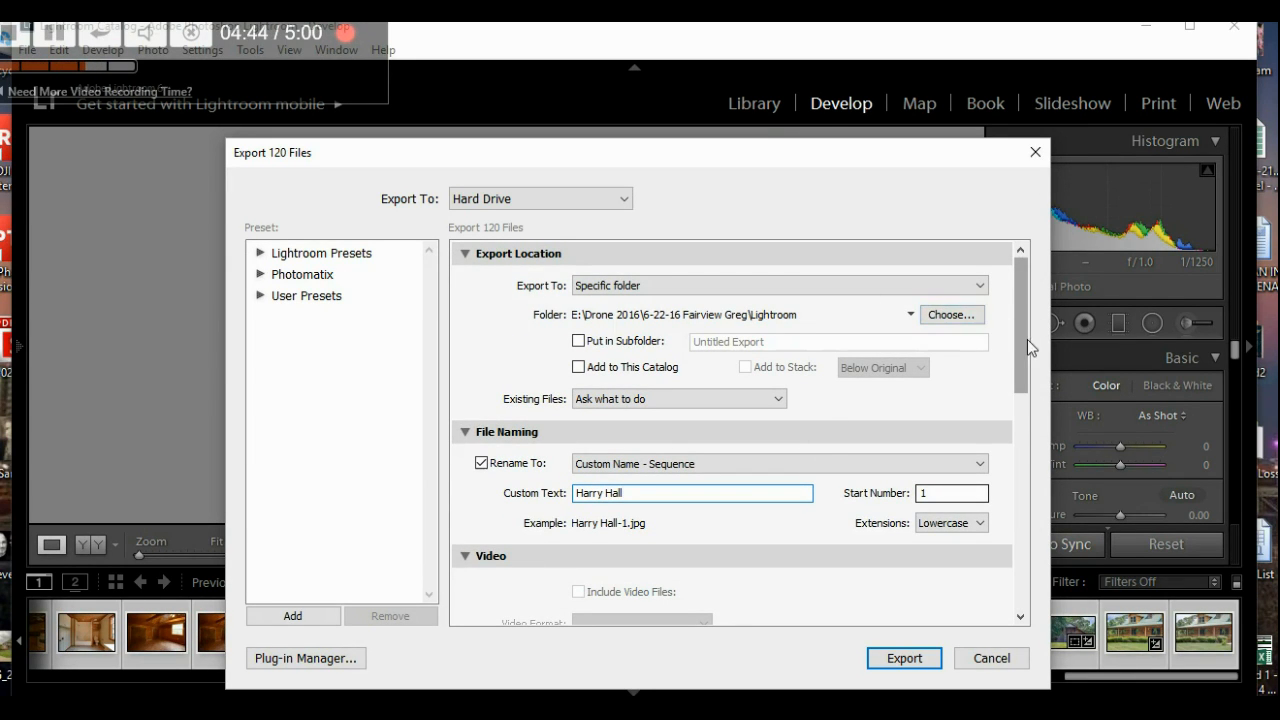
left_click_drag(1021, 341, 1019, 374)
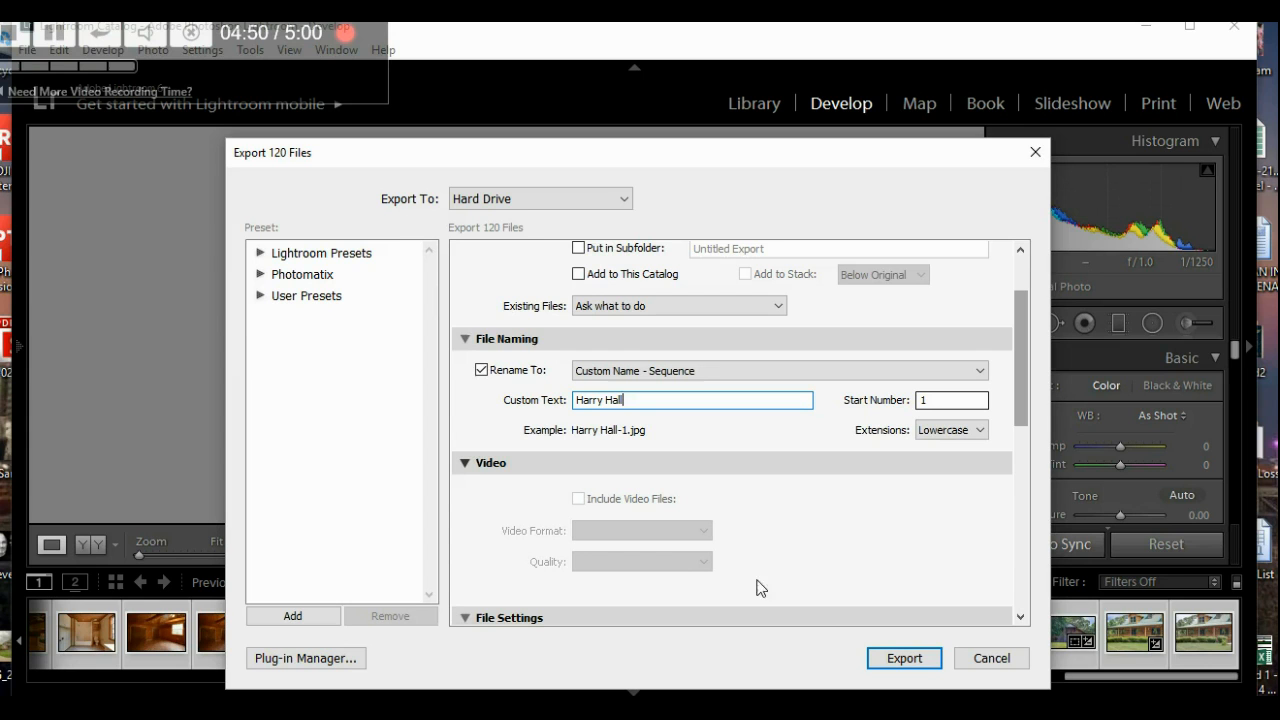
- Cancel the Export 120 Files dialog without exporting
left_click(987, 660)
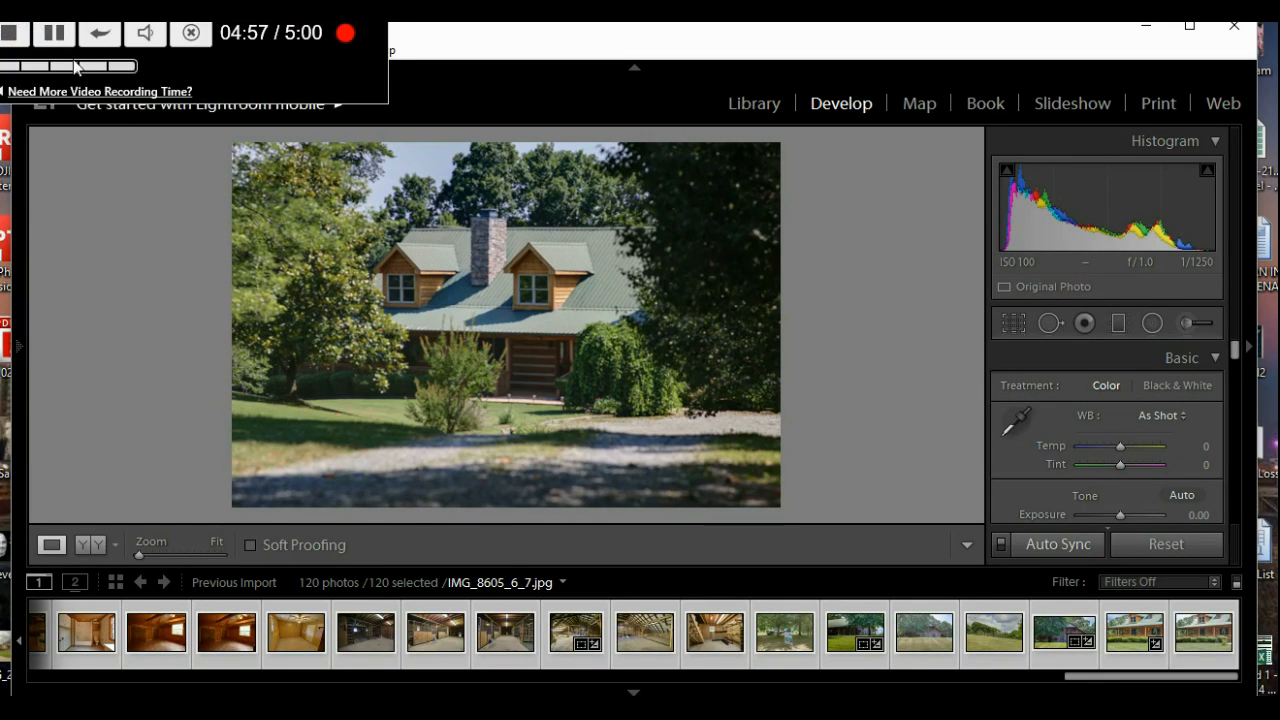
left_click(6, 36)
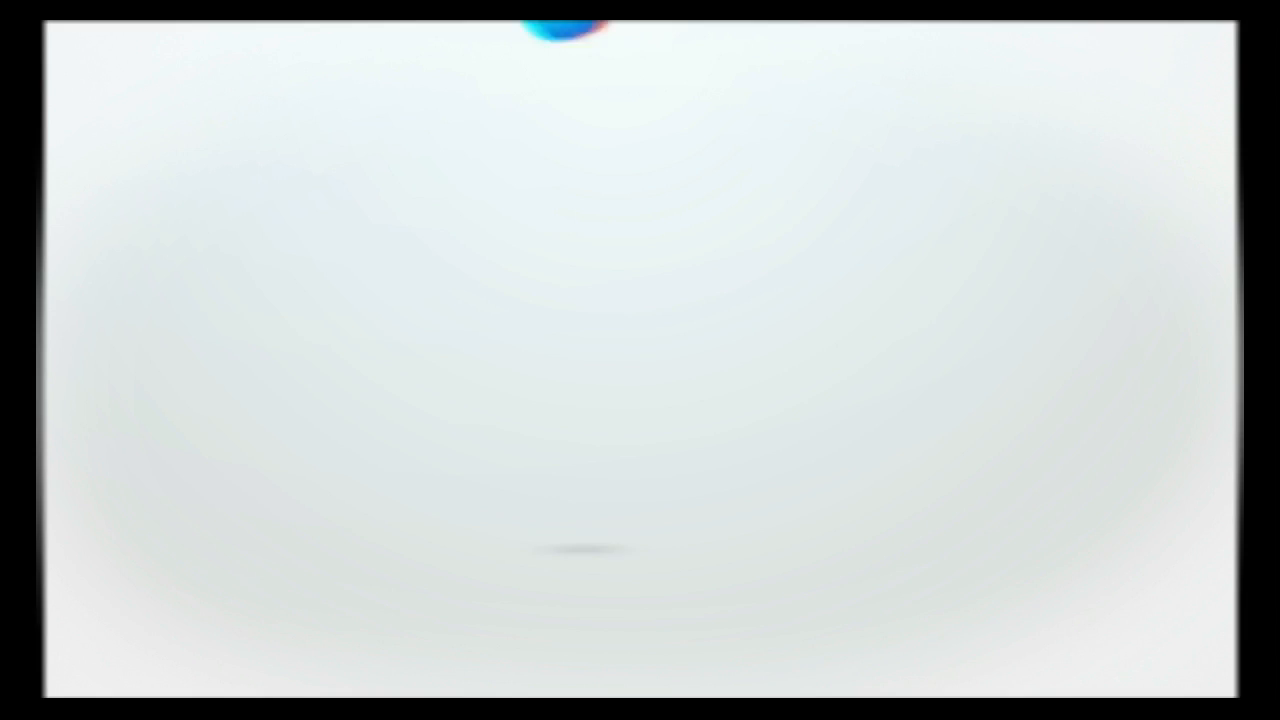